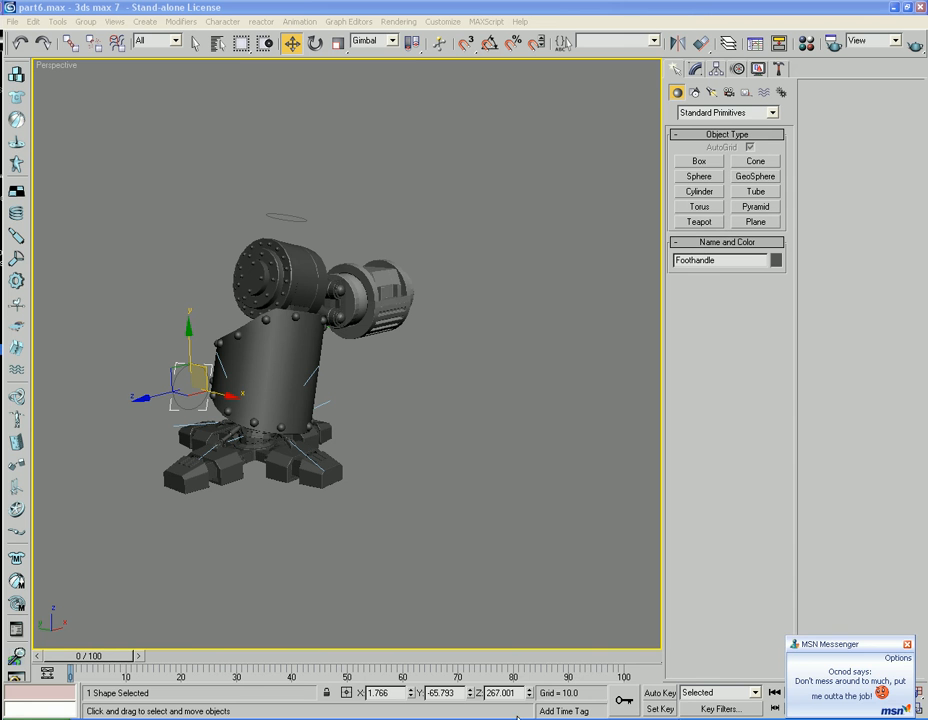
right_click(524, 718)
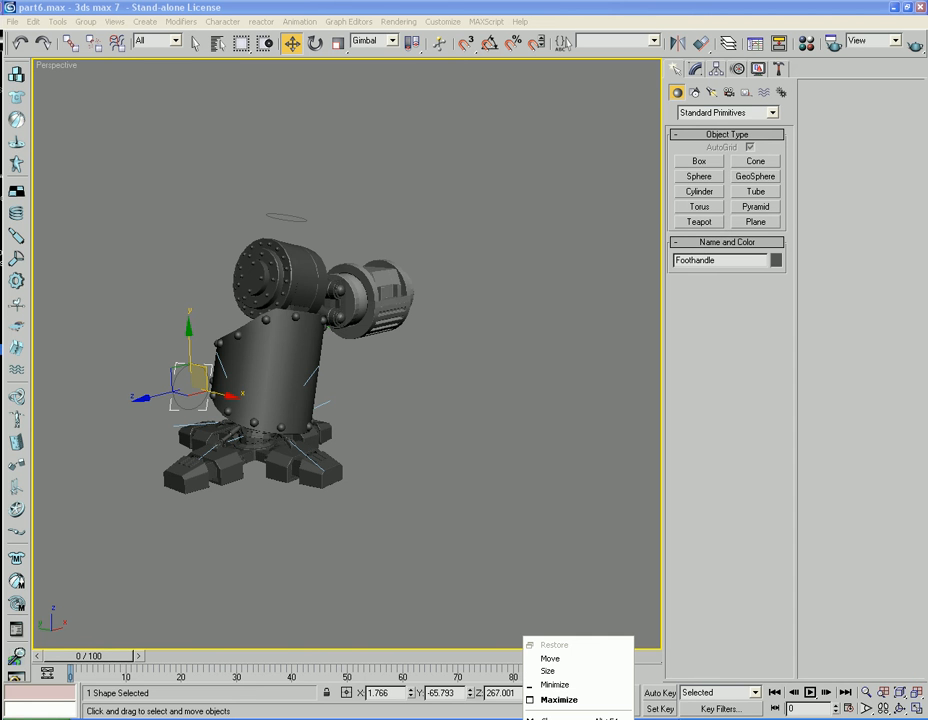
left_click(560, 718)
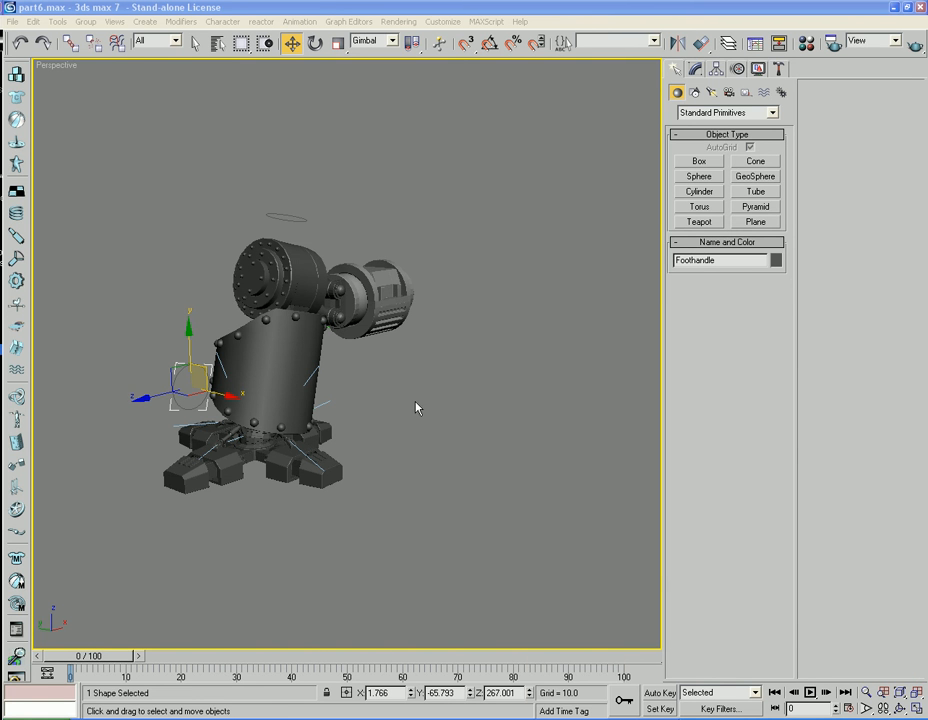
- Switch the viewport to the Top view and clear the selection, with the whole leg and pelvis in frame
middle_click_drag(417, 407, 346, 472, "alt")
middle_click_drag(473, 380, 445, 368)
key("t")
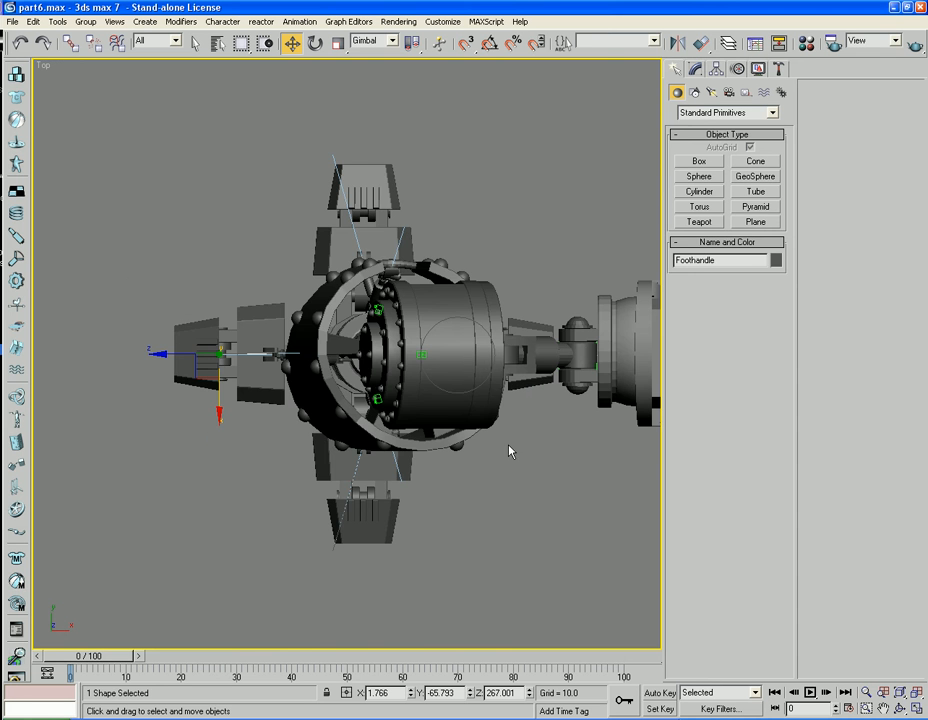
left_click(551, 477)
scroll(551, 477, "down", 1)
middle_click_drag(645, 477, 473, 425)
scroll(526, 478, "down", 6)
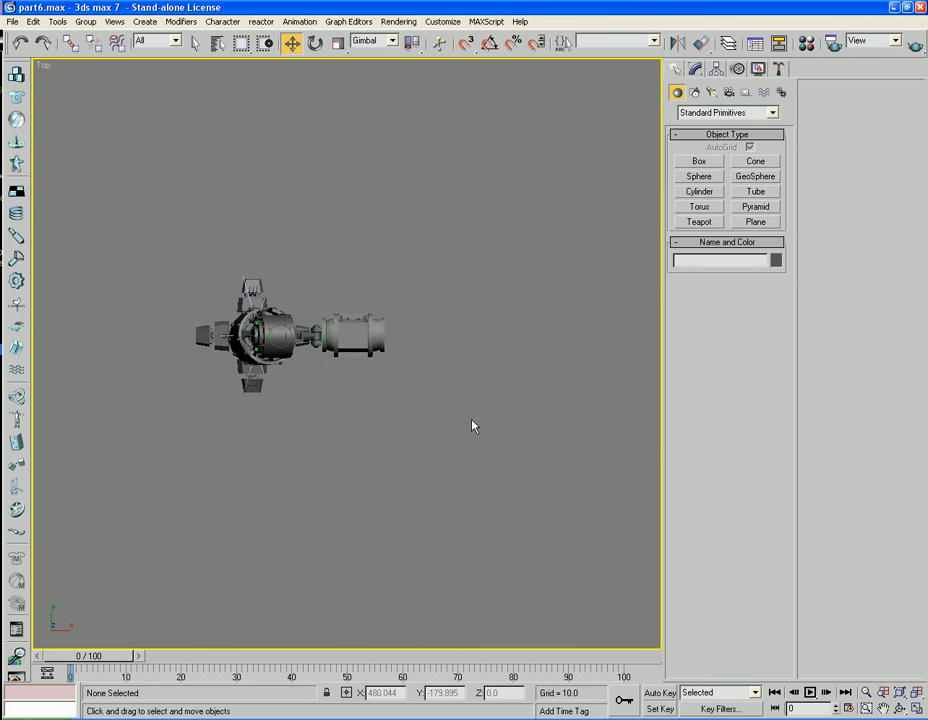
scroll(473, 426, "up", 2)
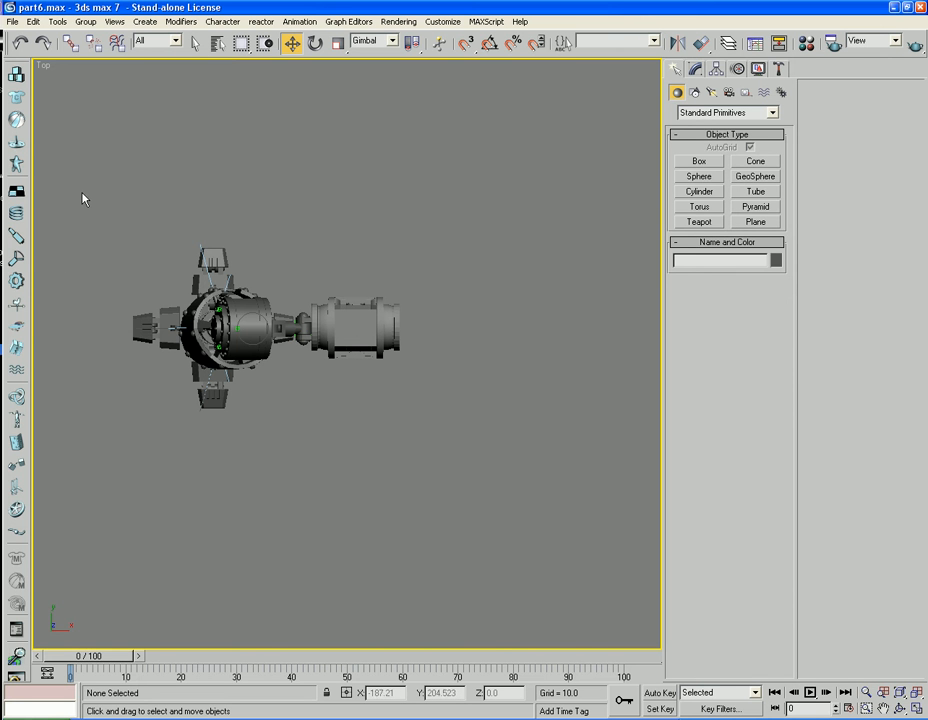
- Select the Footrotation circle, activate rotation, and set the reference coordinate system to Local
left_click(247, 345)
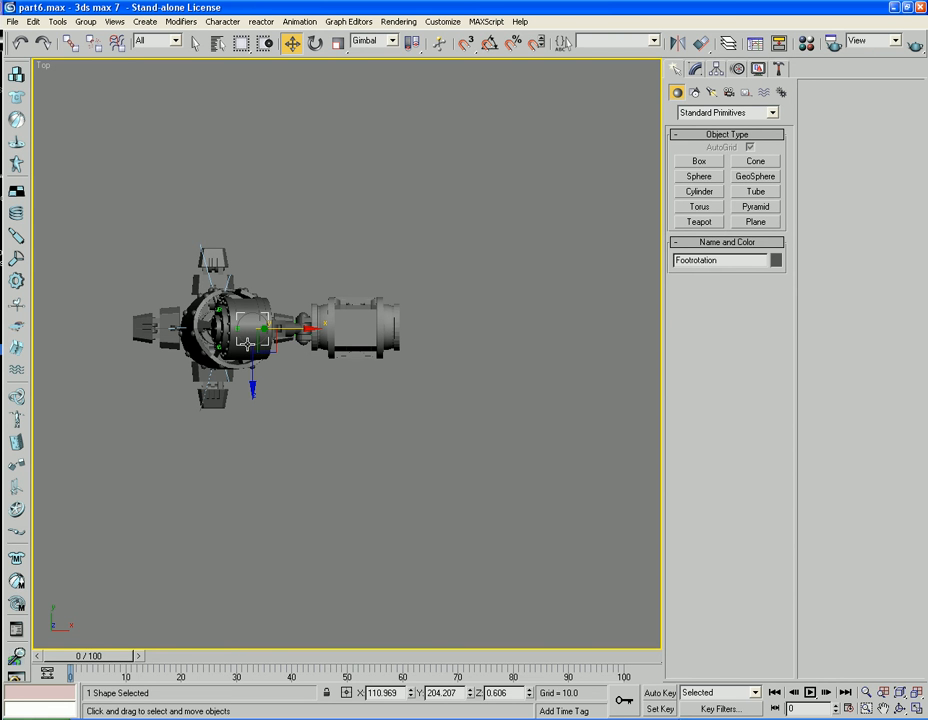
left_click(315, 43)
left_click(372, 41)
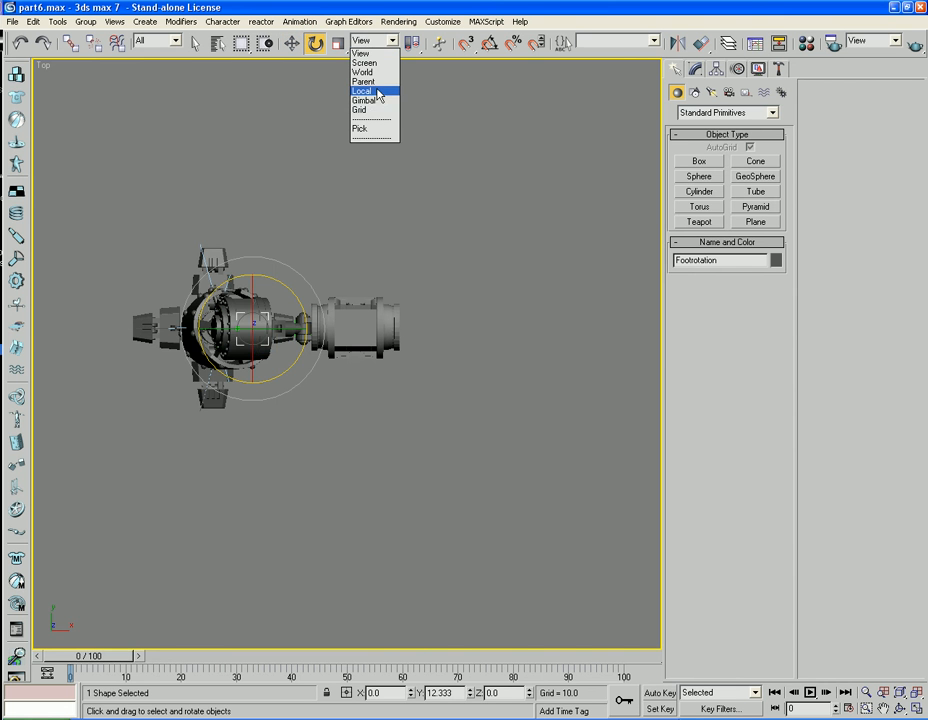
left_click(372, 92)
- Try rotating the Footrotation circle on its local axis, undo the rotation, and clear the selection
left_click_drag(210, 349, 245, 110)
left_click_drag(228, 44, 226, 303)
key("ctrl+z")
left_click(232, 224)
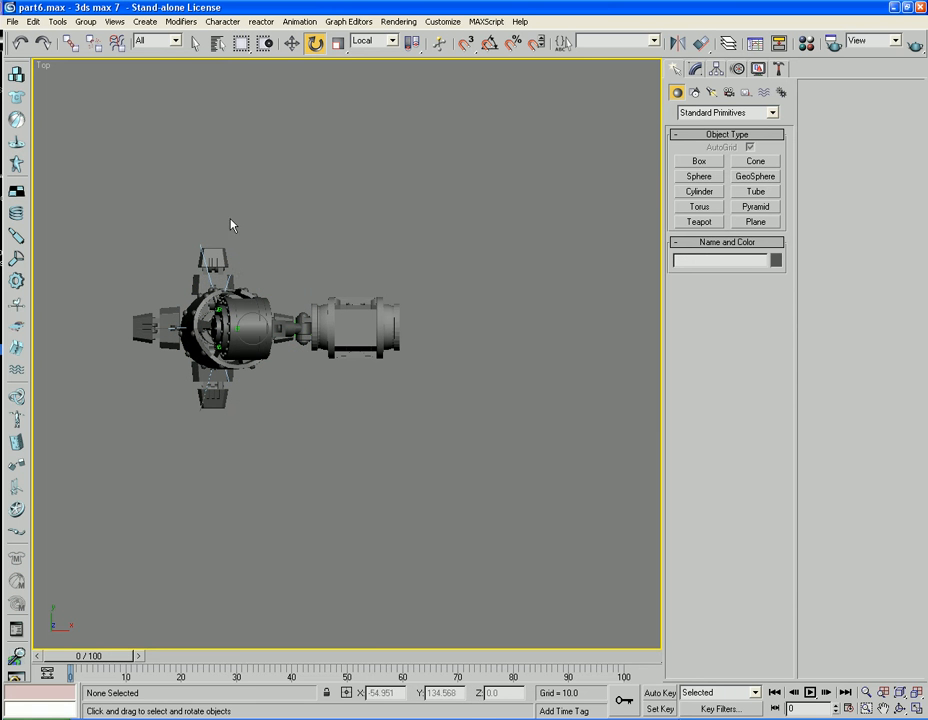
left_click_drag(54, 199, 321, 497)
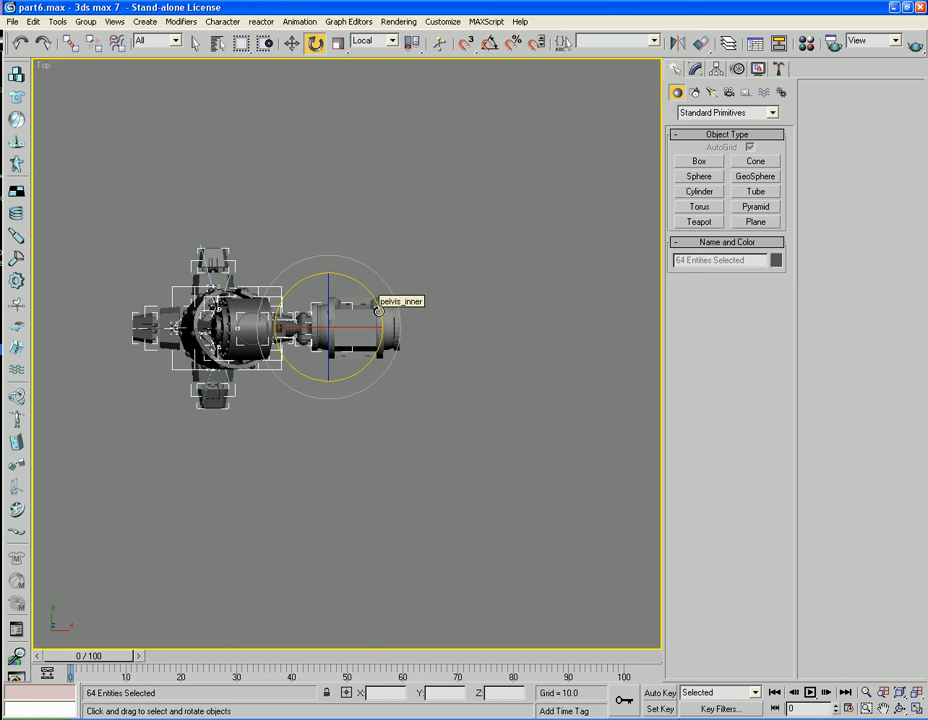
left_click_drag(372, 297, 378, 580)
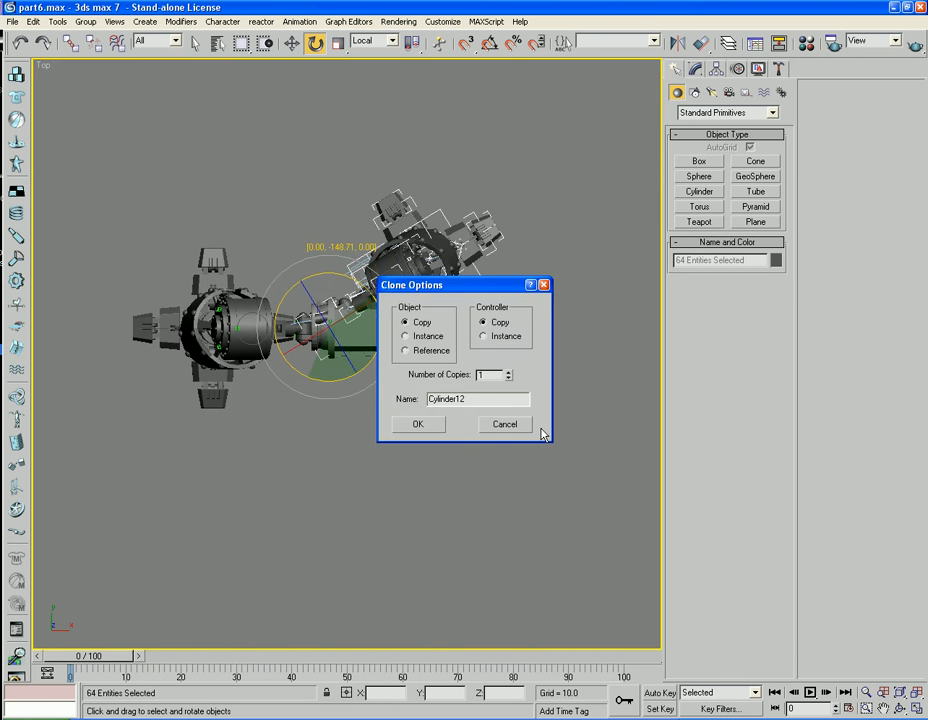
left_click(511, 428)
left_click(511, 432)
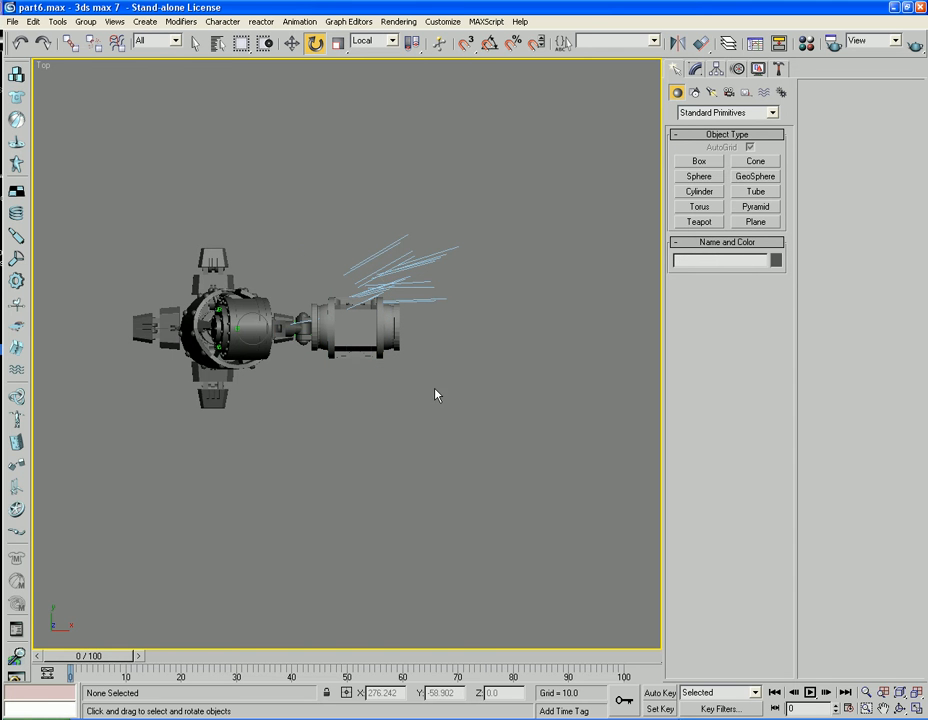
- Select the whole leg assembly, enable angle snap, and clone it by rotating it half a turn to the opposite side of the pelvis
left_click_drag(81, 222, 322, 483)
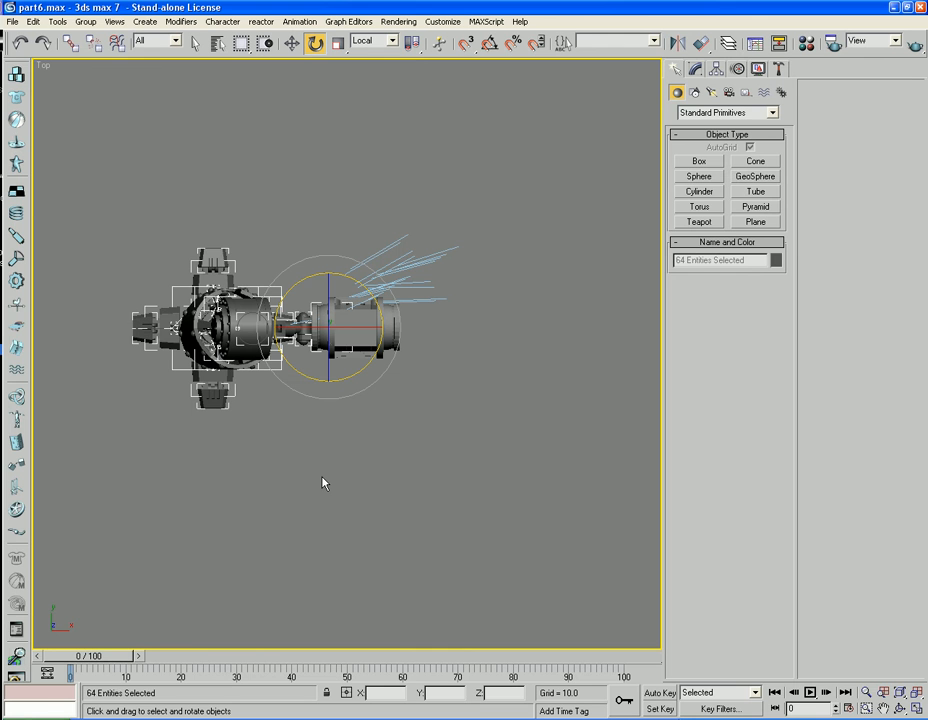
key("a")
key("h")
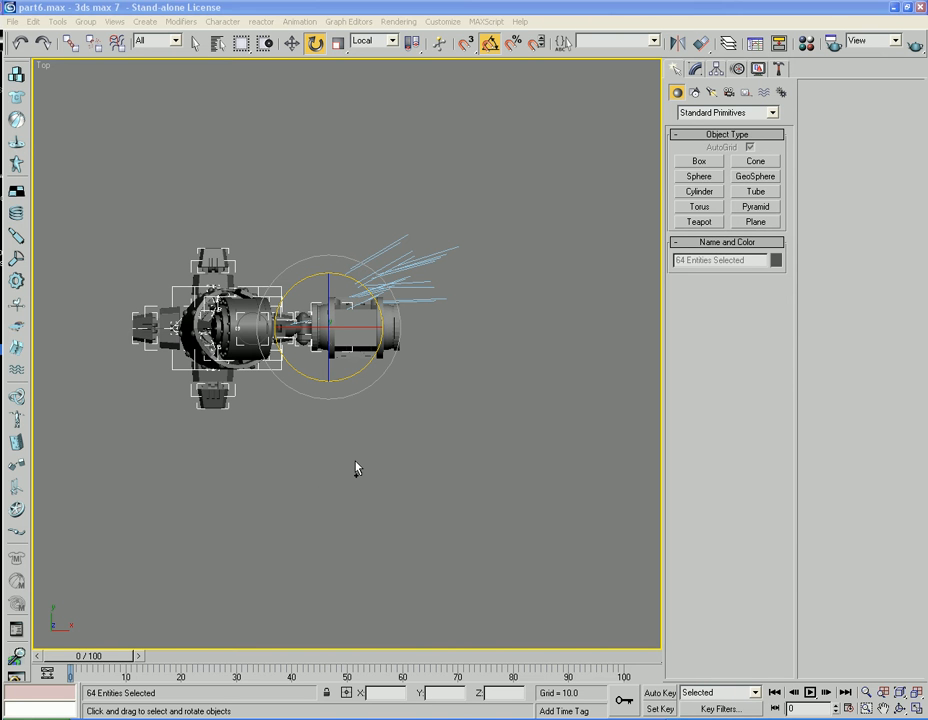
middle_click_drag(352, 478, 297, 410, "alt")
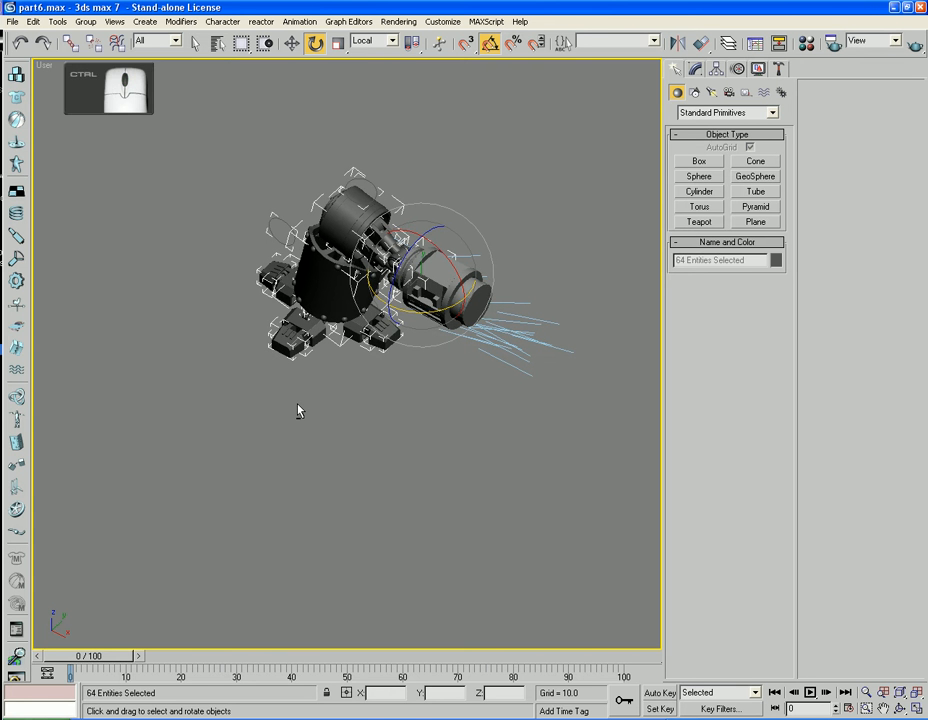
key("p")
middle_click_drag(297, 410, 379, 429, "alt")
key("t")
scroll(377, 425, "up", 2)
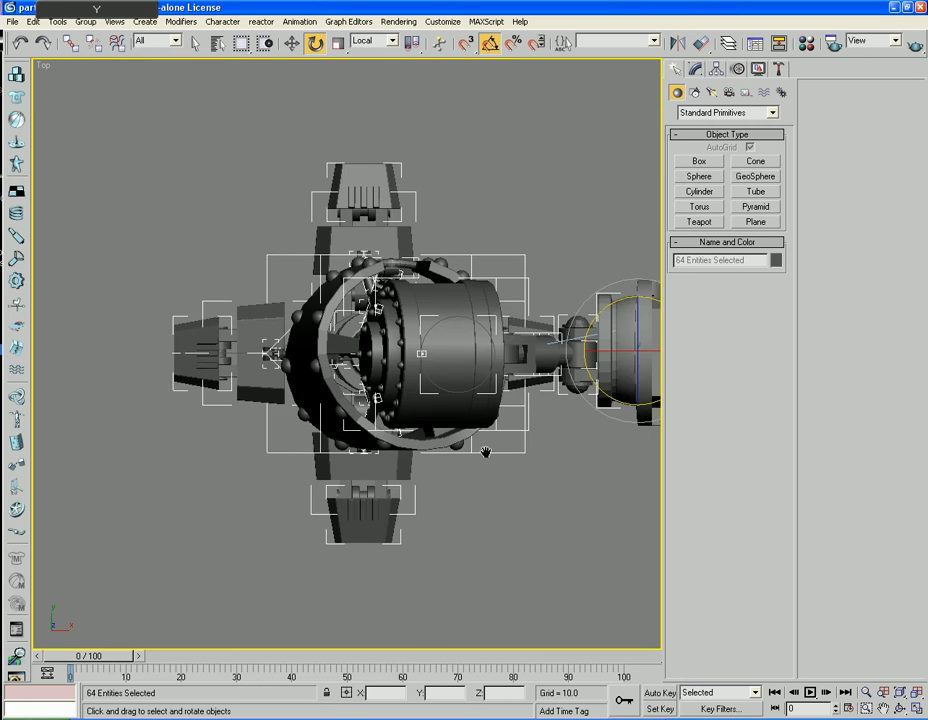
scroll(387, 431, "down", 6)
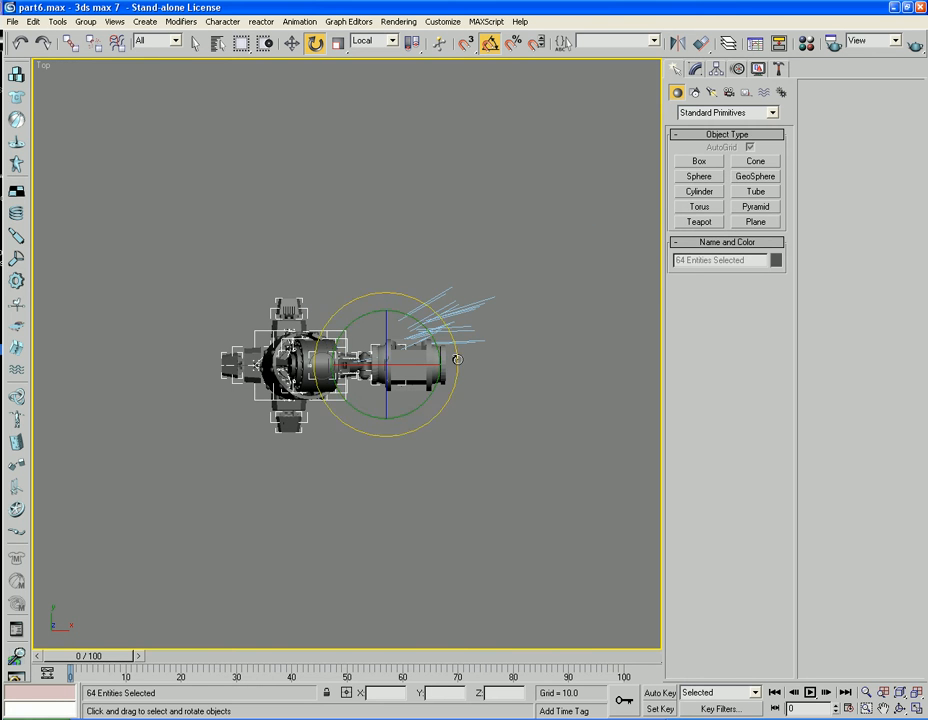
left_click_drag(427, 325, 439, 516, "shift")
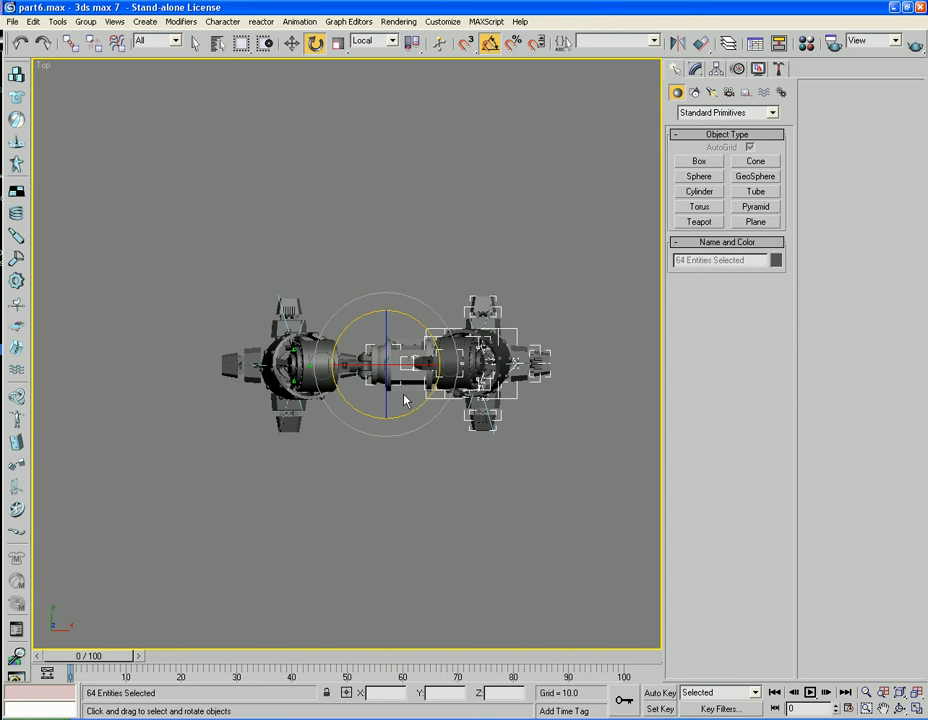
- Move the copied leg outward along X away from the pelvis, and delete the old Sphere03 at the pelvis's open end
middle_click_drag(491, 467, 362, 460)
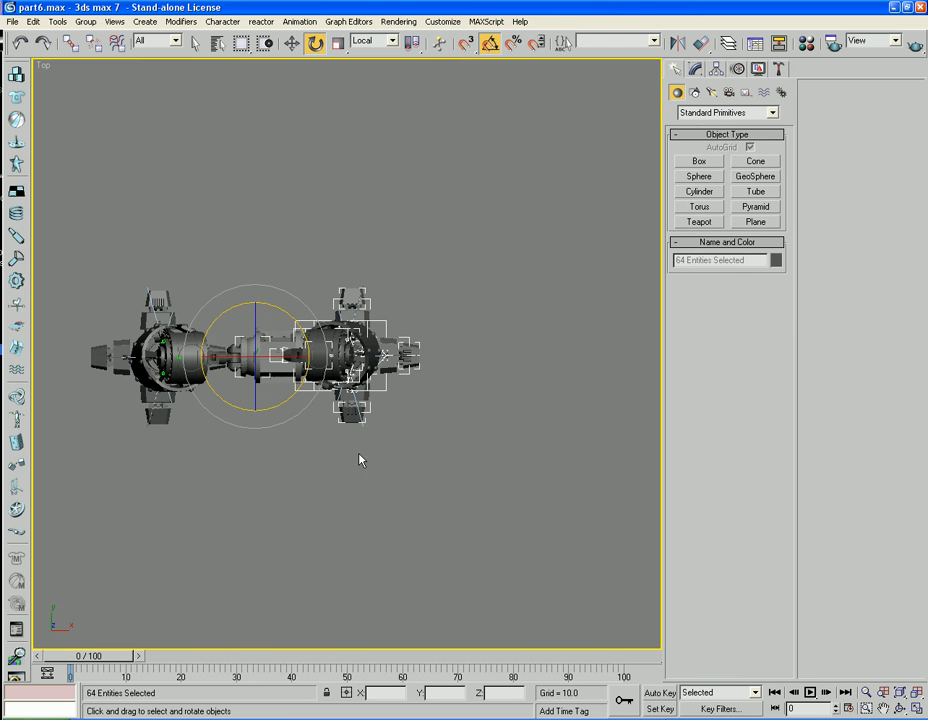
left_click(292, 42)
left_click_drag(305, 362, 397, 356)
left_click(310, 356)
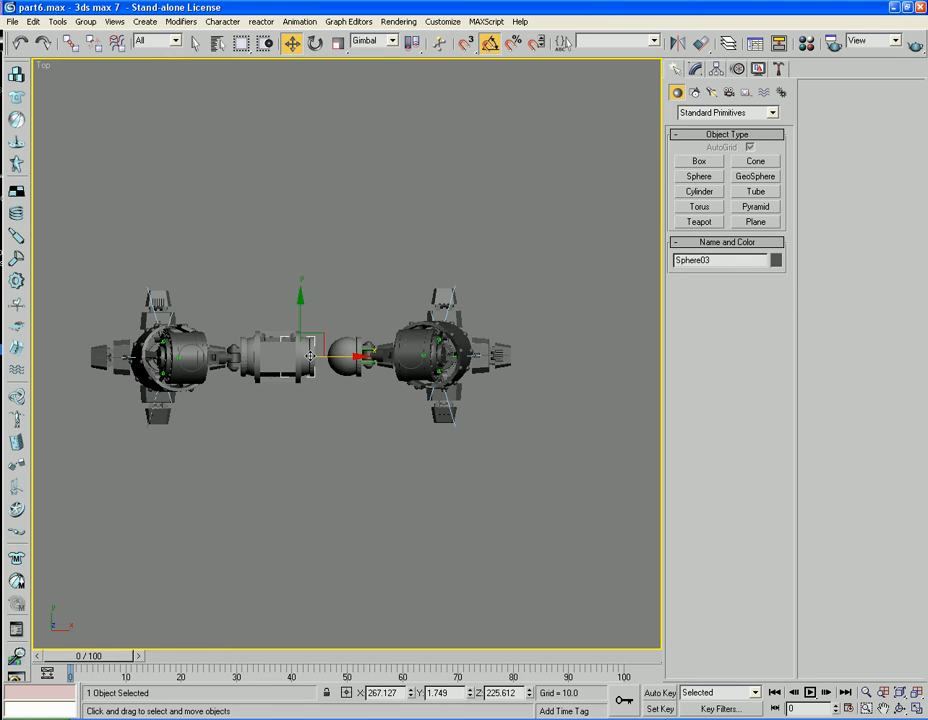
left_click(311, 362)
- Move Sphere05 with its attached leg back about 84.69 units along X to fit into the pelvis's open end
left_click(385, 362)
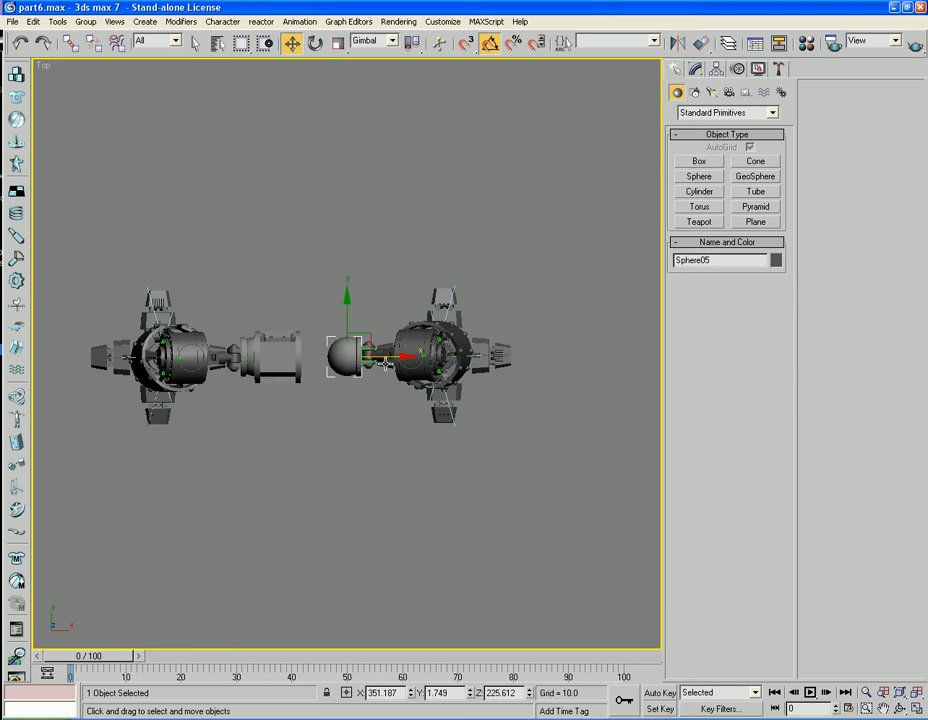
left_click_drag(386, 356, 339, 354)
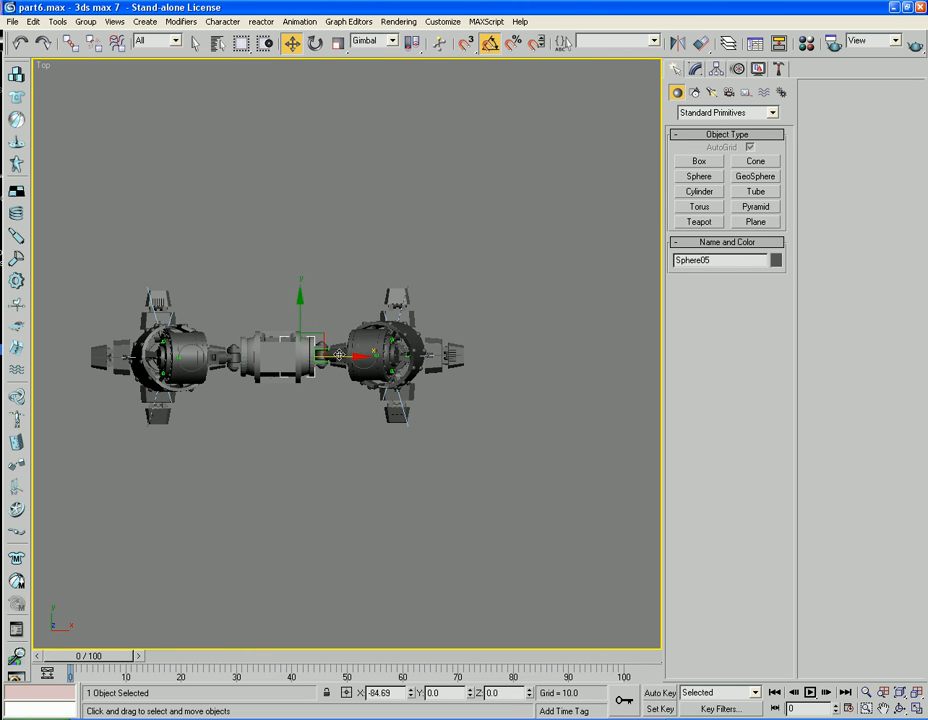
left_click(267, 462)
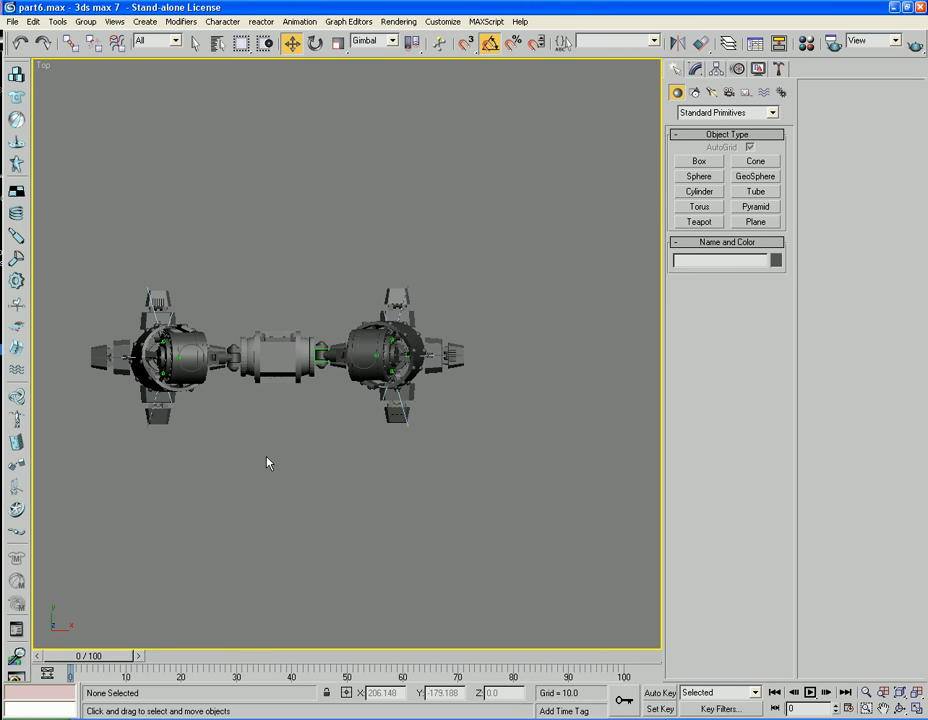
- In the Perspective view, select pelvis_inner and reset its transform with Reset XForm
key("p")
middle_click_drag(261, 472, 348, 439)
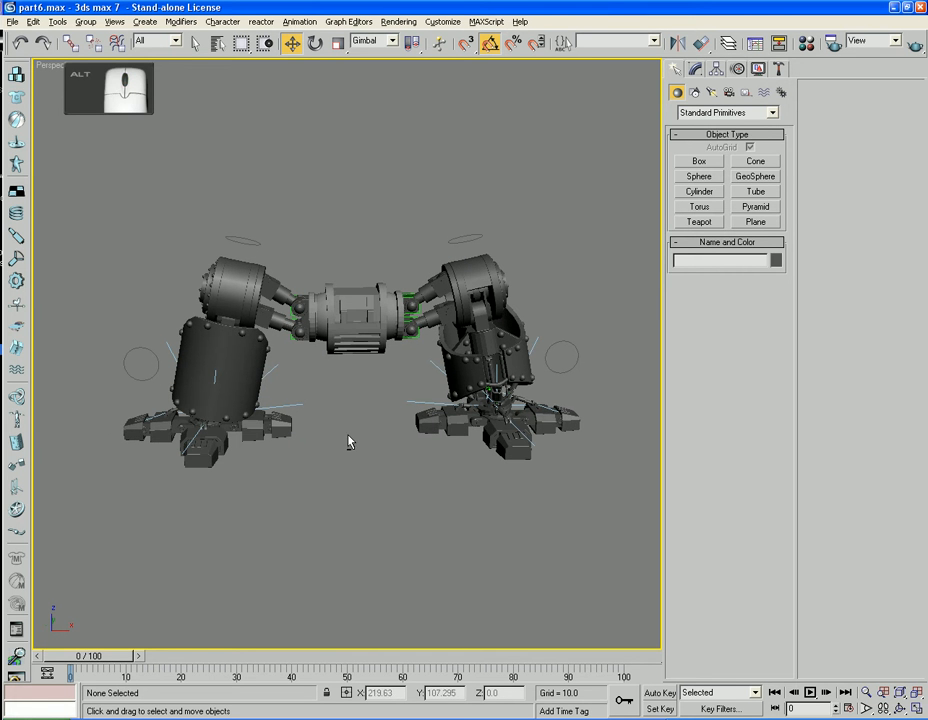
left_click_drag(342, 250, 365, 398)
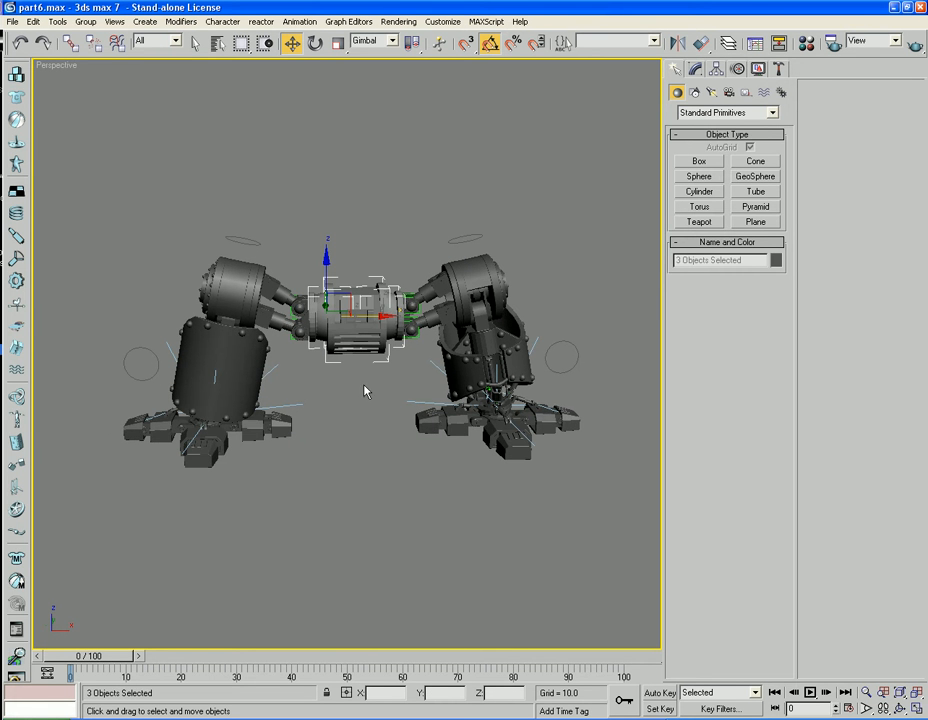
left_click(363, 451)
left_click(356, 305)
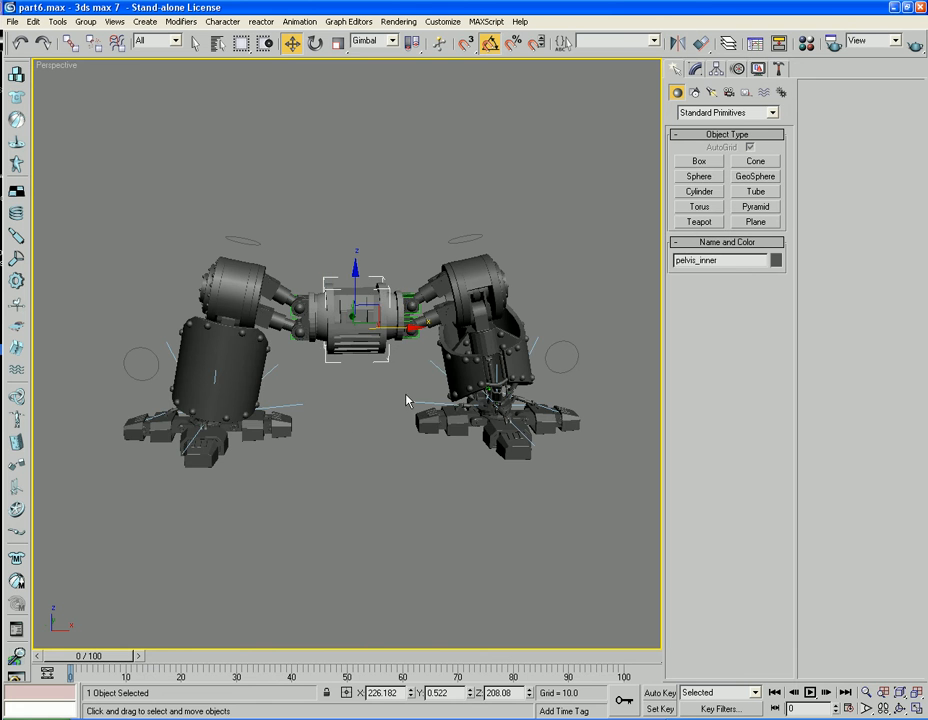
middle_click_drag(408, 398, 314, 467, "alt")
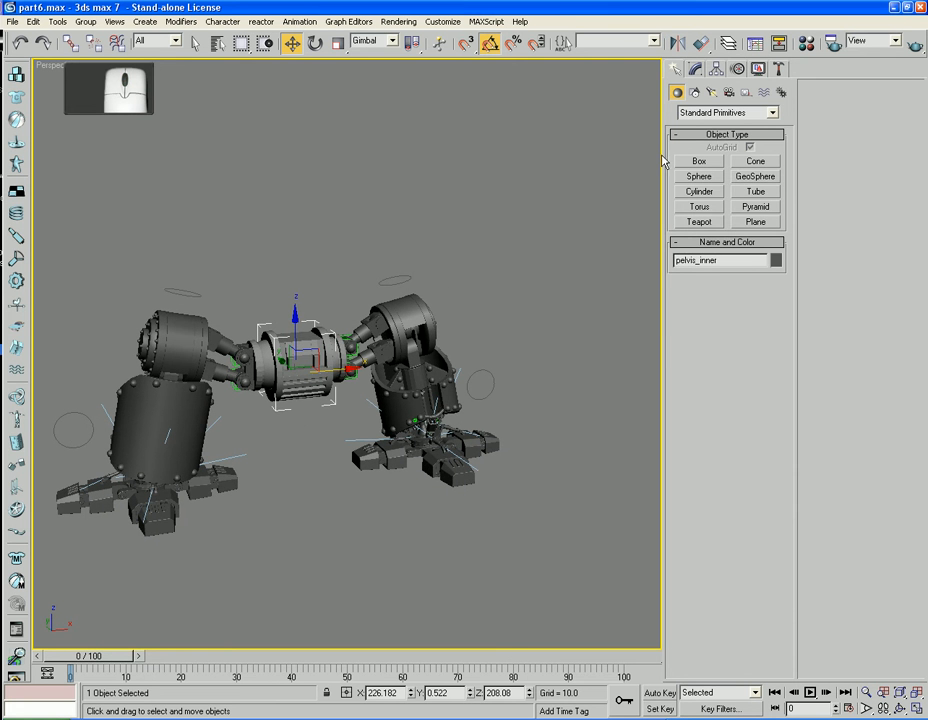
left_click(778, 68)
left_click(729, 327)
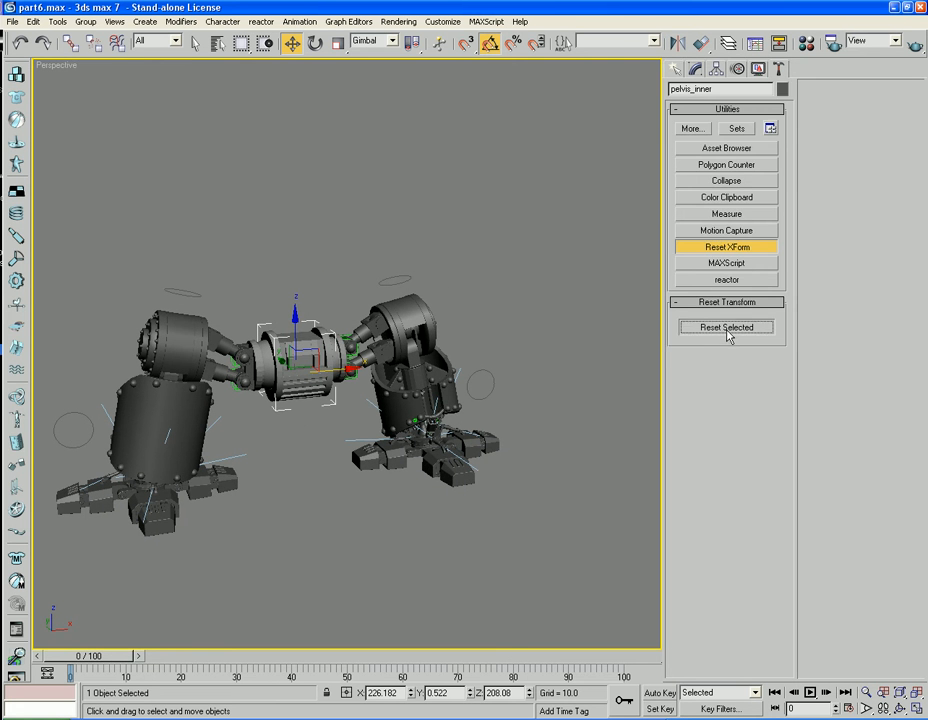
- Convert pelvis_inner to an Editable Poly and clear the selection
right_click(405, 376)
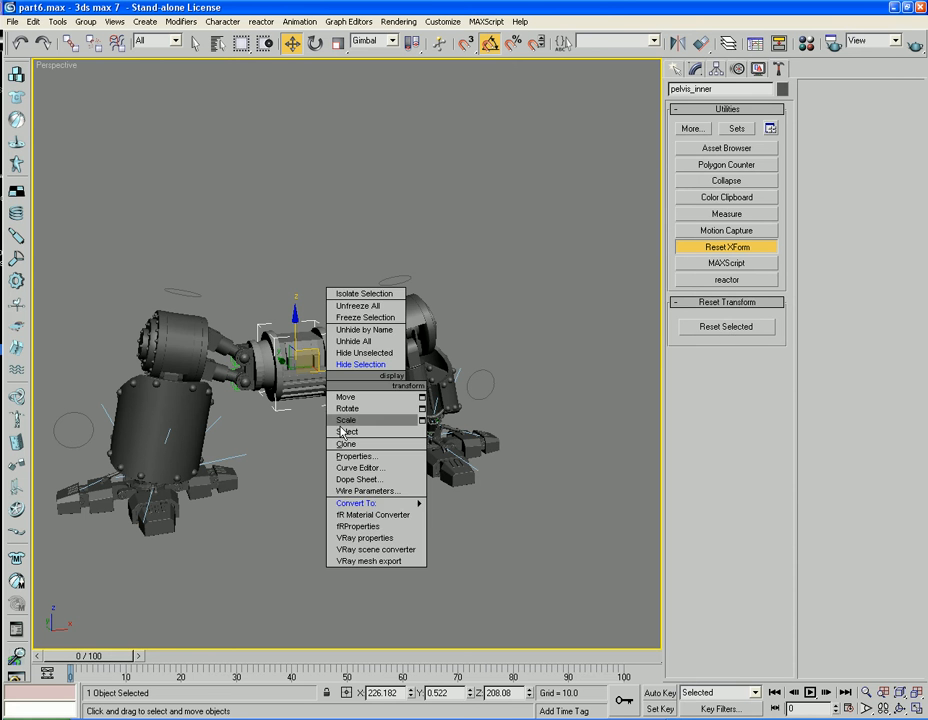
mouse_move(365, 503)
left_click(472, 513)
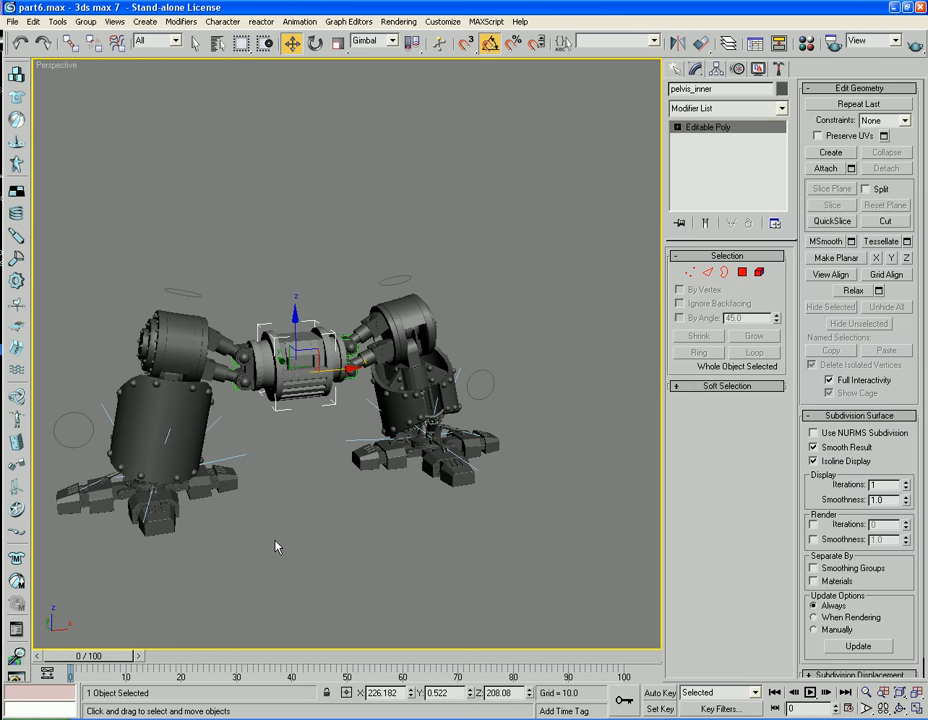
left_click(319, 534)
- Inspect the foot handle circles of both legs and the pelvis end piece by selecting them in the viewport
middle_click_drag(319, 534, 329, 474, "alt")
left_click(96, 386)
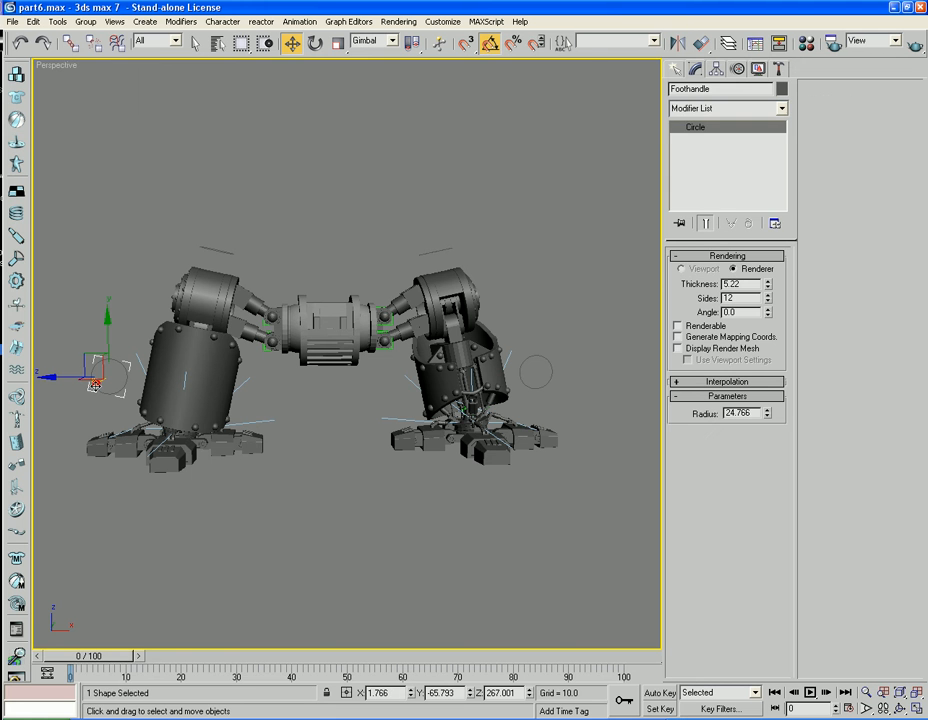
left_click(289, 334, "ctrl")
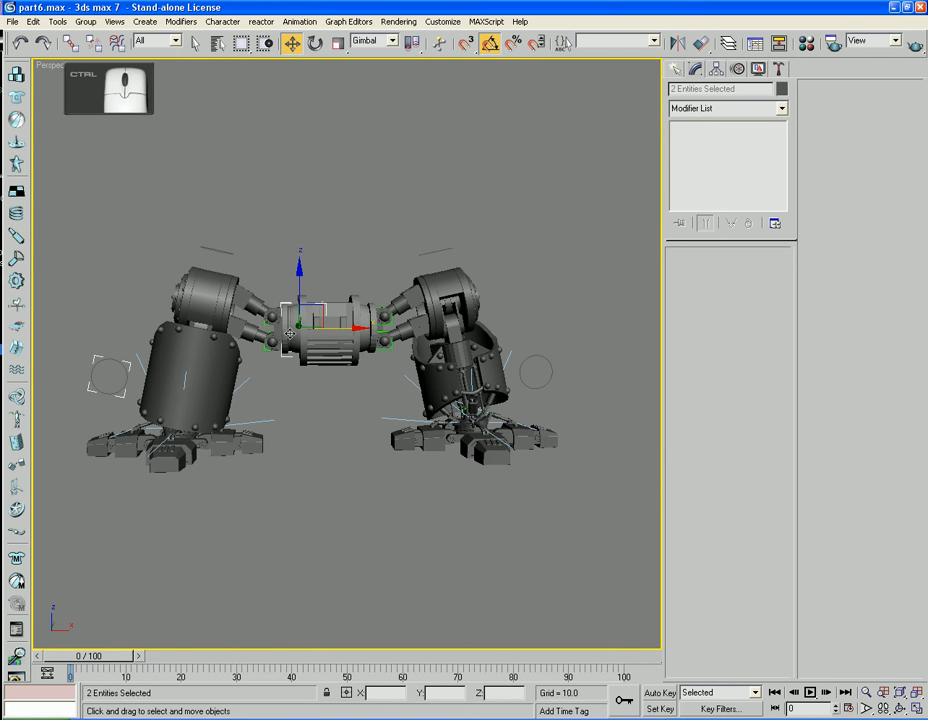
left_click(520, 368)
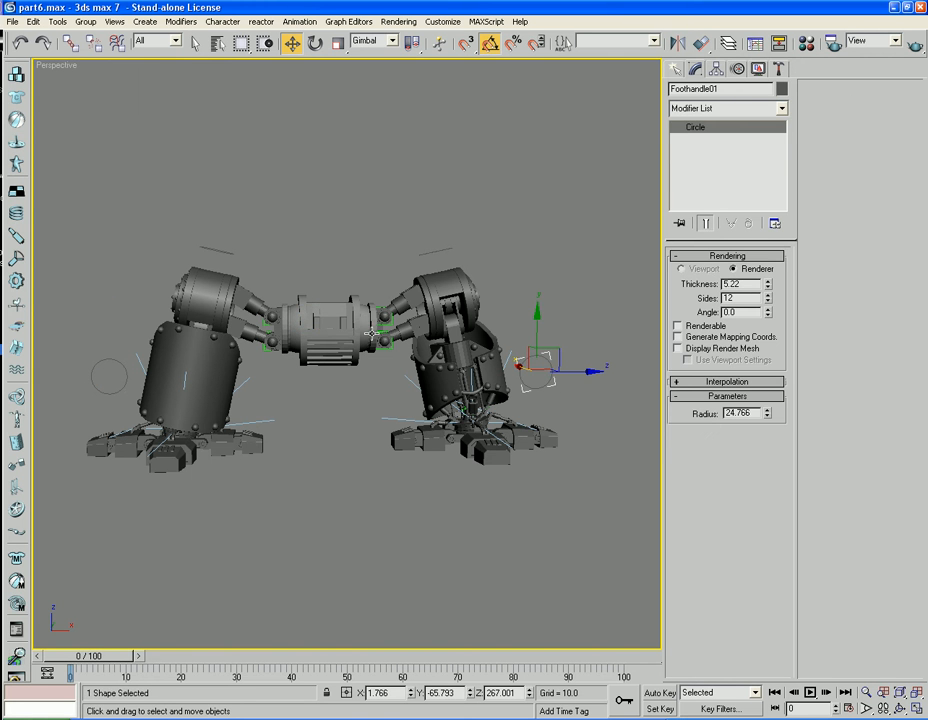
left_click(367, 447)
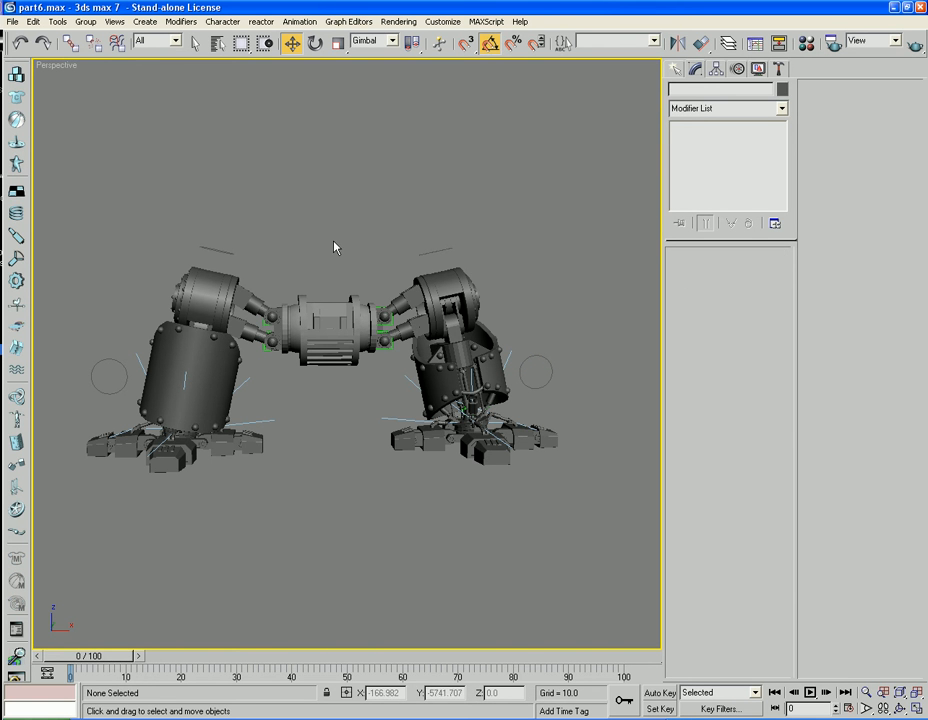
- Open a new Schematic View, enlarge it, examine the linked hierarchies of both legs, and close it
middle_click_drag(292, 230, 323, 240, "alt")
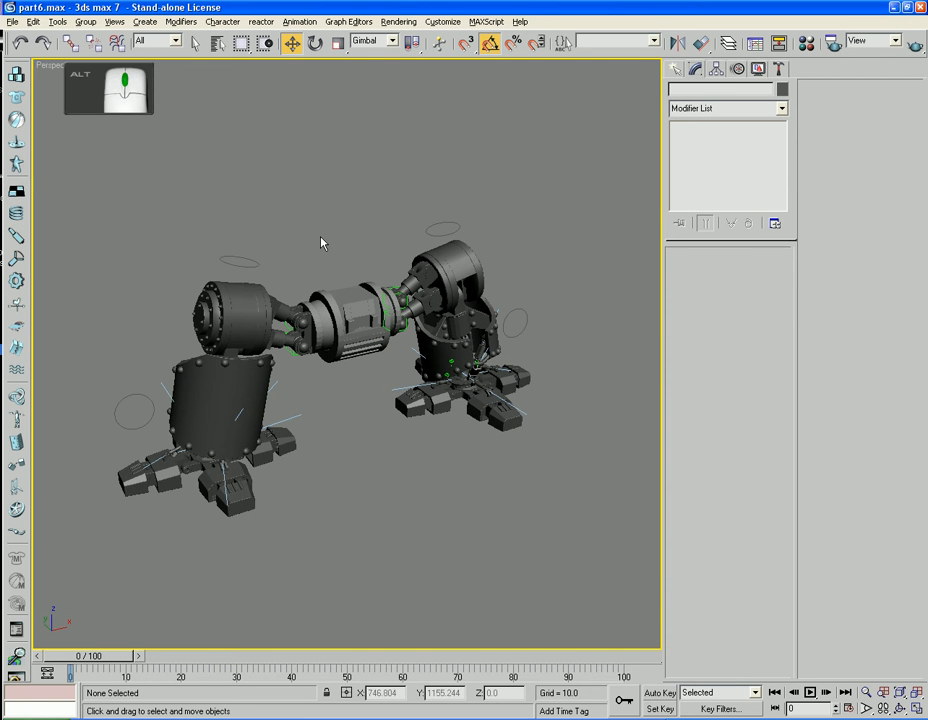
left_click(398, 21)
mouse_move(361, 26)
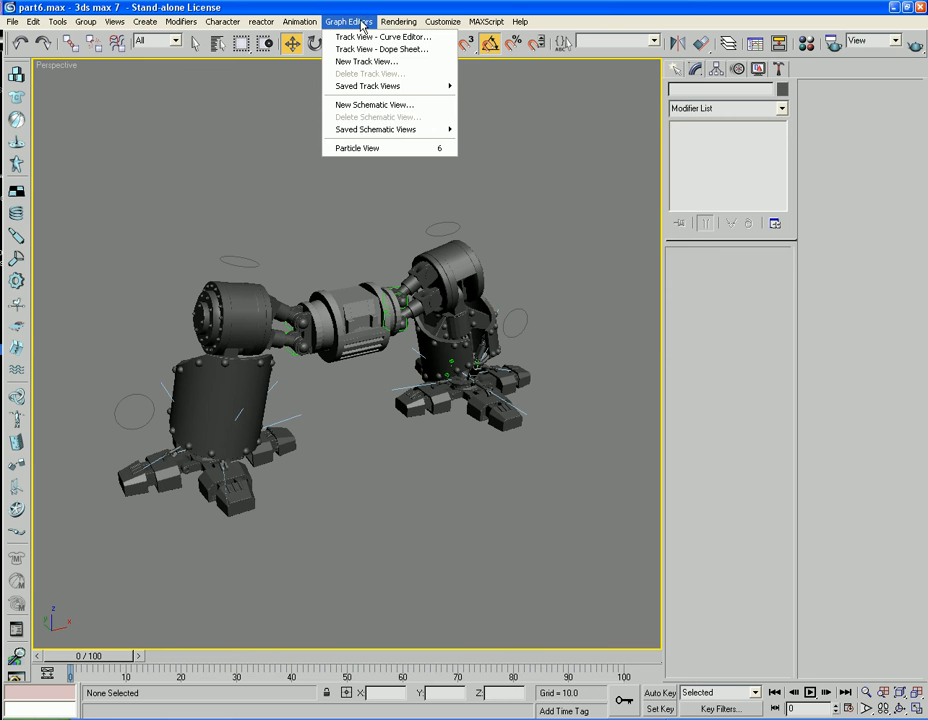
left_click(364, 106)
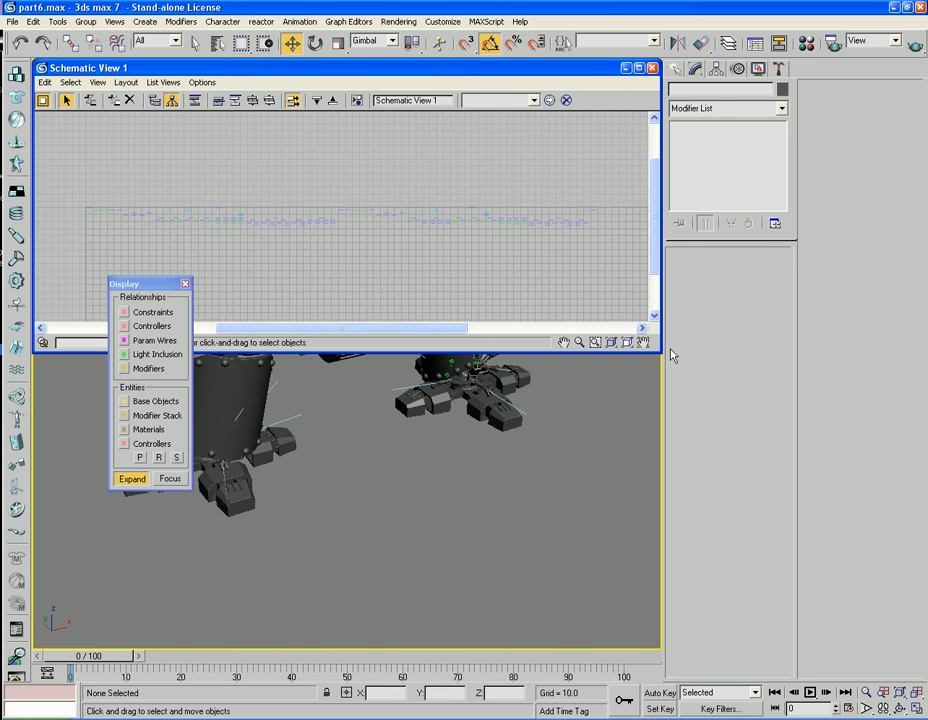
left_click_drag(664, 353, 897, 648)
scroll(516, 246, "up", 2)
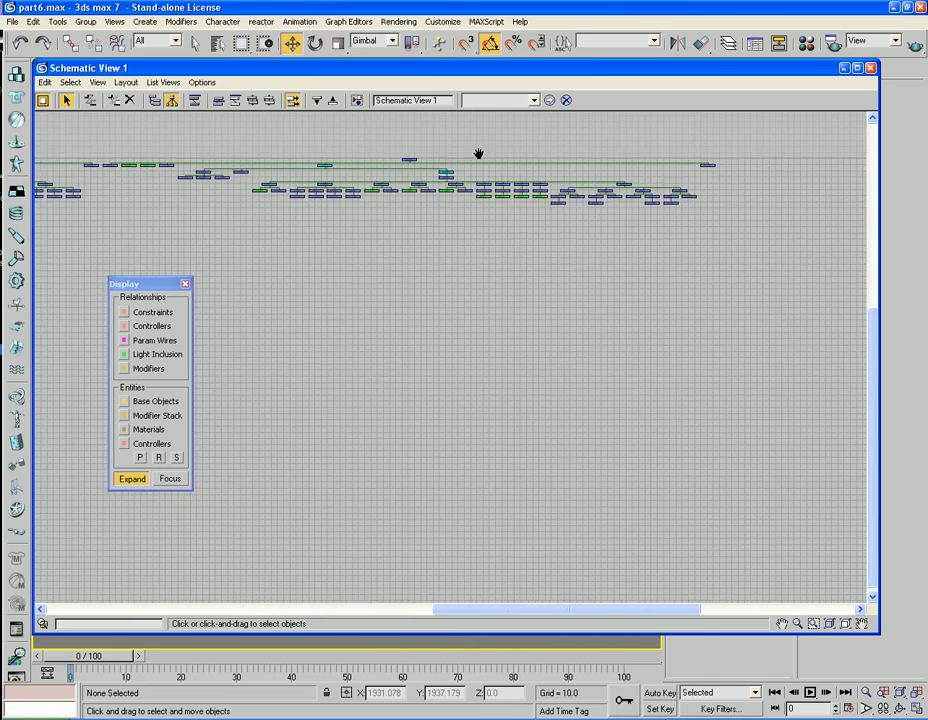
middle_click_drag(478, 153, 615, 329)
scroll(530, 321, "up", 4)
scroll(530, 326, "up", 3)
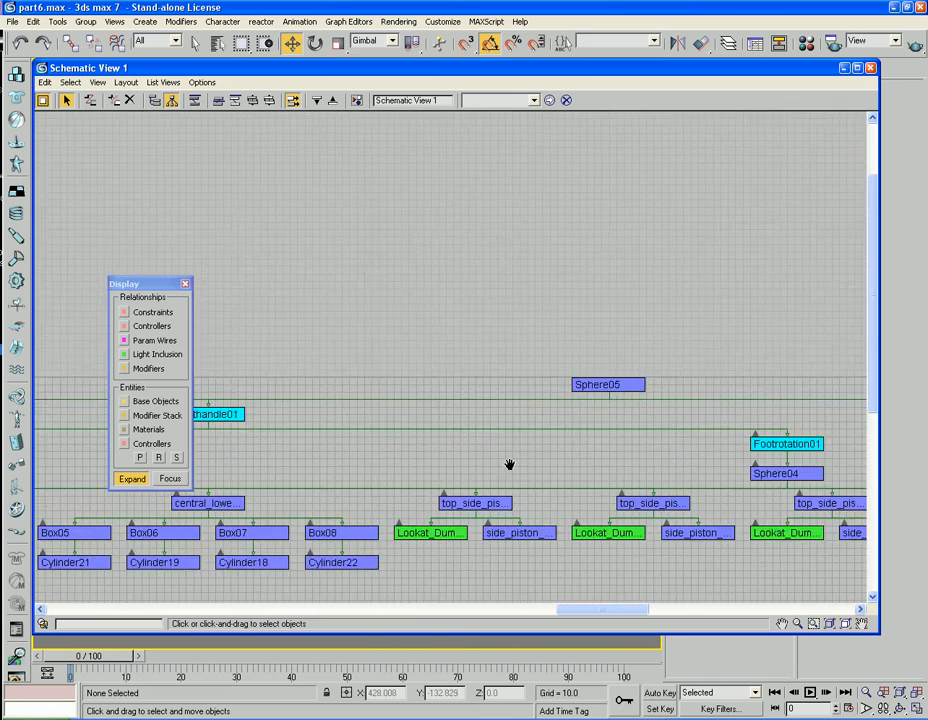
middle_click_drag(509, 466, 362, 317)
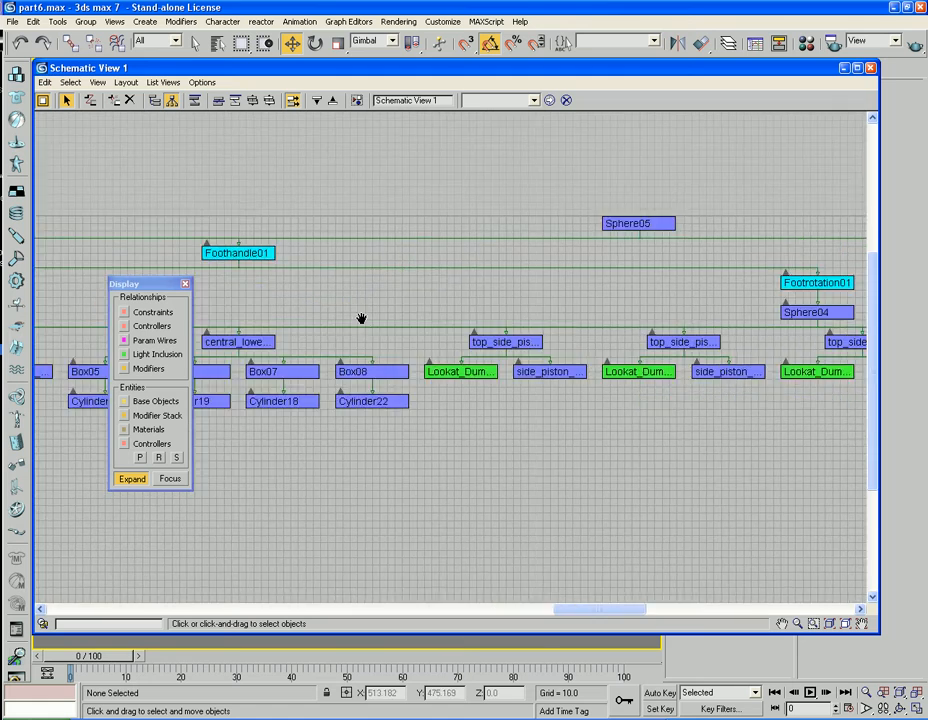
middle_click_drag(770, 317, 364, 317)
middle_click_drag(640, 315, 296, 281)
middle_click_drag(707, 308, 313, 290)
middle_click_drag(752, 326, 441, 291)
scroll(468, 280, "down", 2)
scroll(457, 265, "down", 2)
middle_click_drag(390, 236, 626, 243)
scroll(628, 248, "down", 2)
middle_click_drag(467, 236, 656, 264)
scroll(398, 249, "down", 1)
middle_click_drag(394, 248, 707, 241)
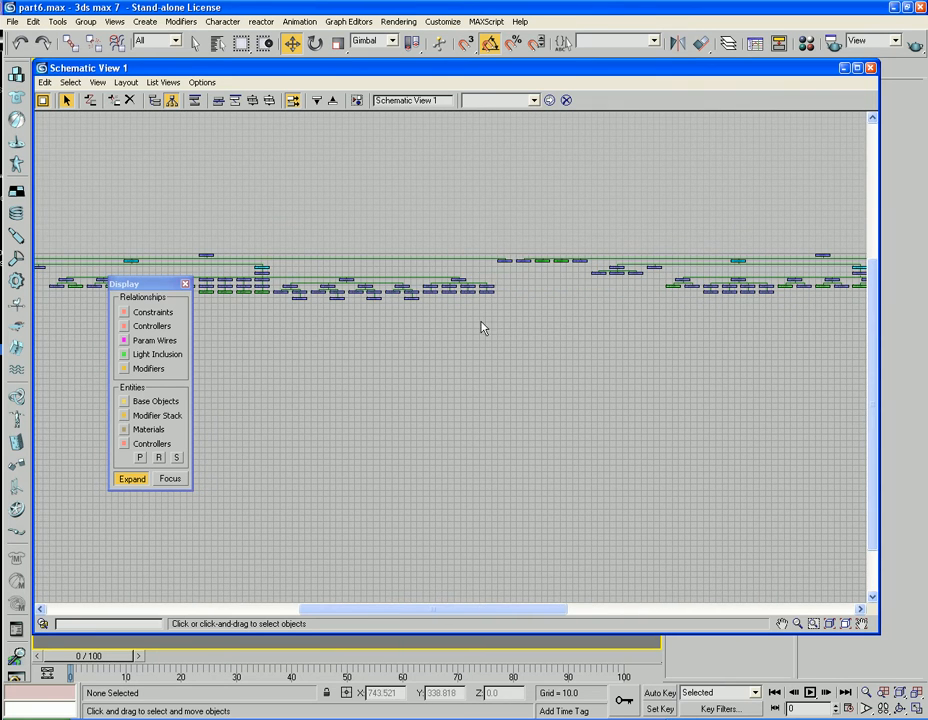
middle_click_drag(483, 325, 580, 330)
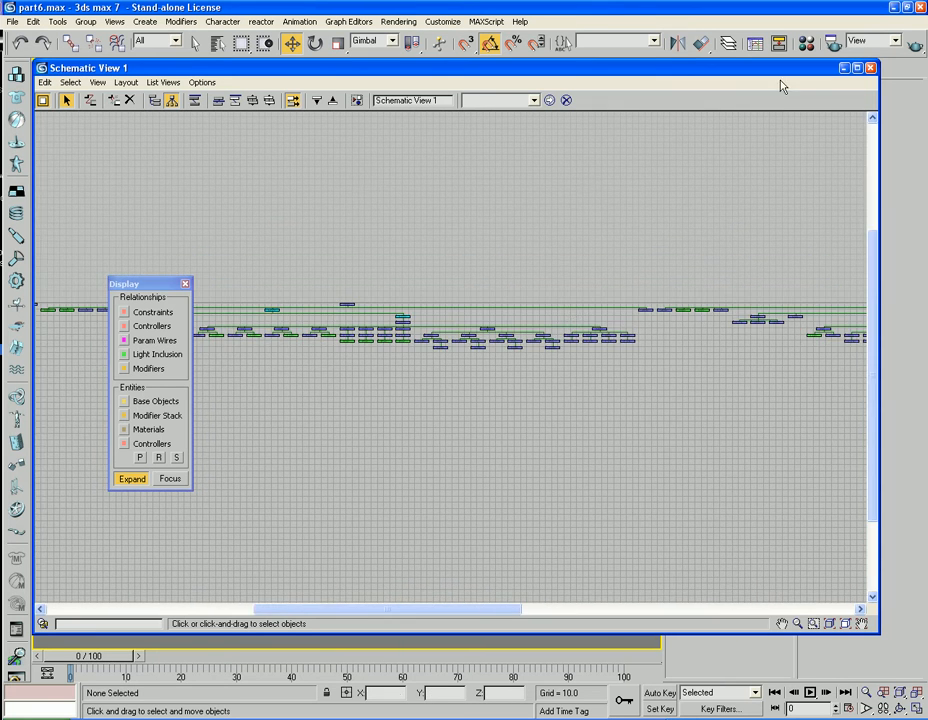
left_click(872, 67)
- Select pelvis_inner and Sphere02 and examine from several angles how the pelvis parts meet the two legs
left_click(358, 337)
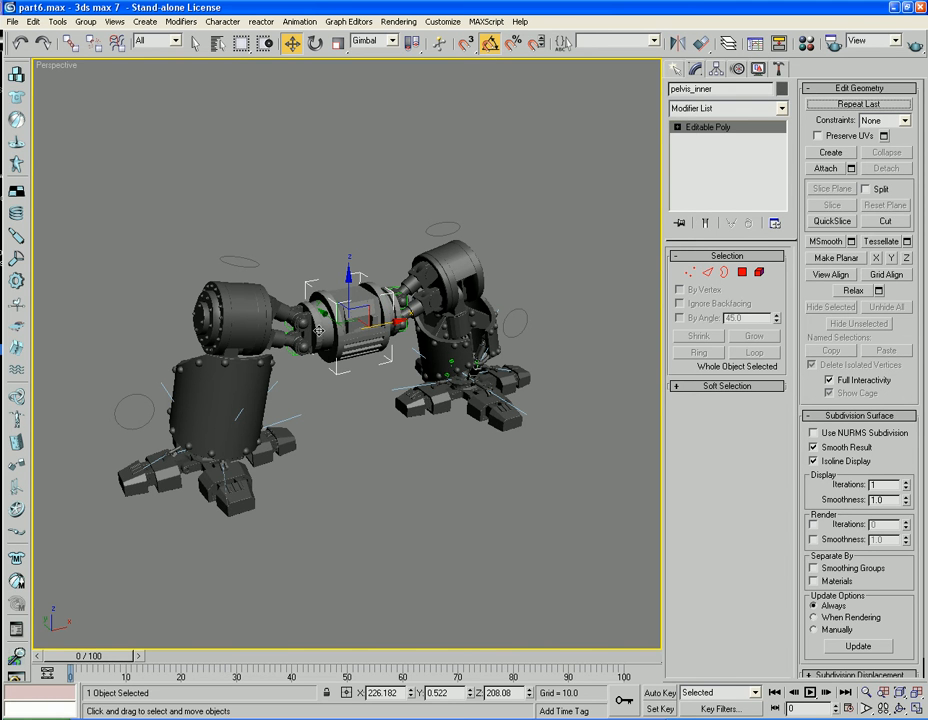
left_click(327, 347)
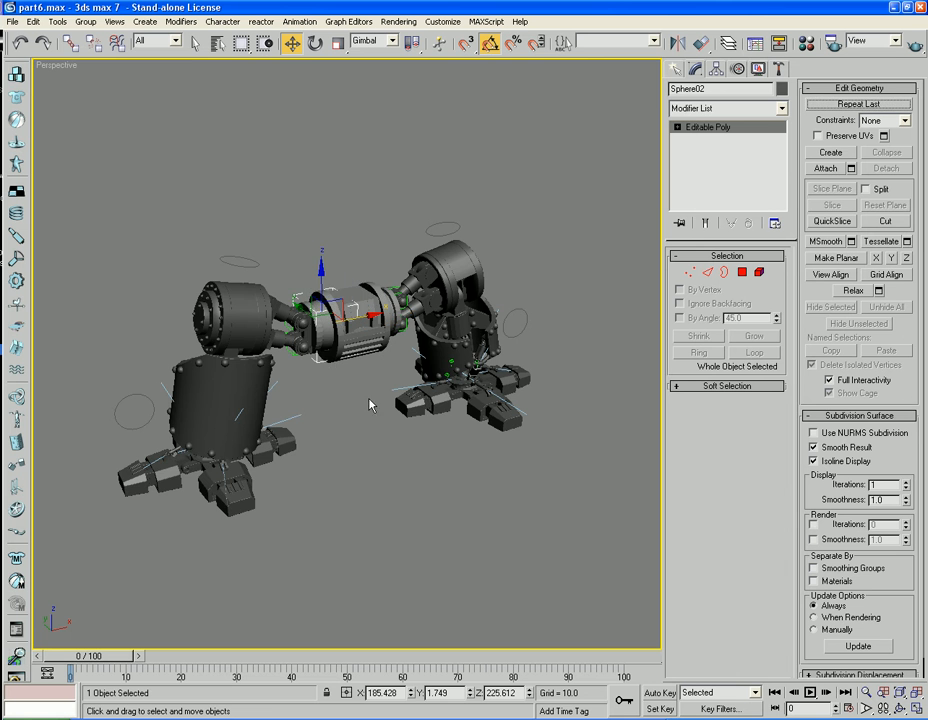
middle_click_drag(410, 430, 355, 421, "alt")
scroll(355, 421, "up", 3)
middle_click_drag(422, 414, 381, 412, "alt")
scroll(385, 418, "down", 3)
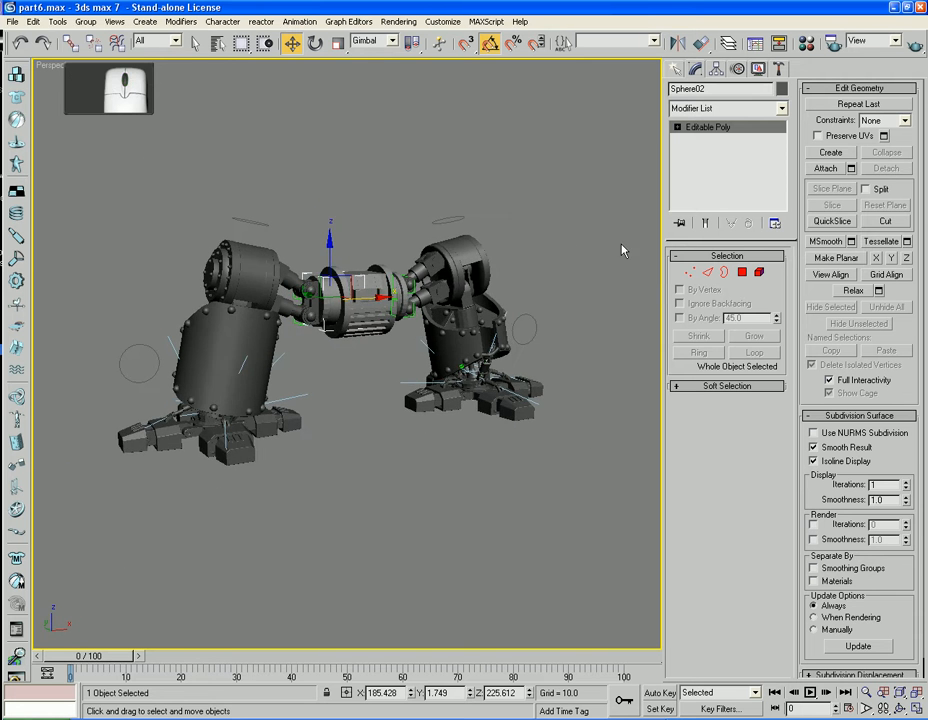
middle_click_drag(337, 377, 435, 417, "alt")
scroll(371, 393, "up", 3)
- Create an HI Solver IK chain from the Foothandle circle to the Sphere02 pelvis joint
left_click_drag(75, 349, 88, 381)
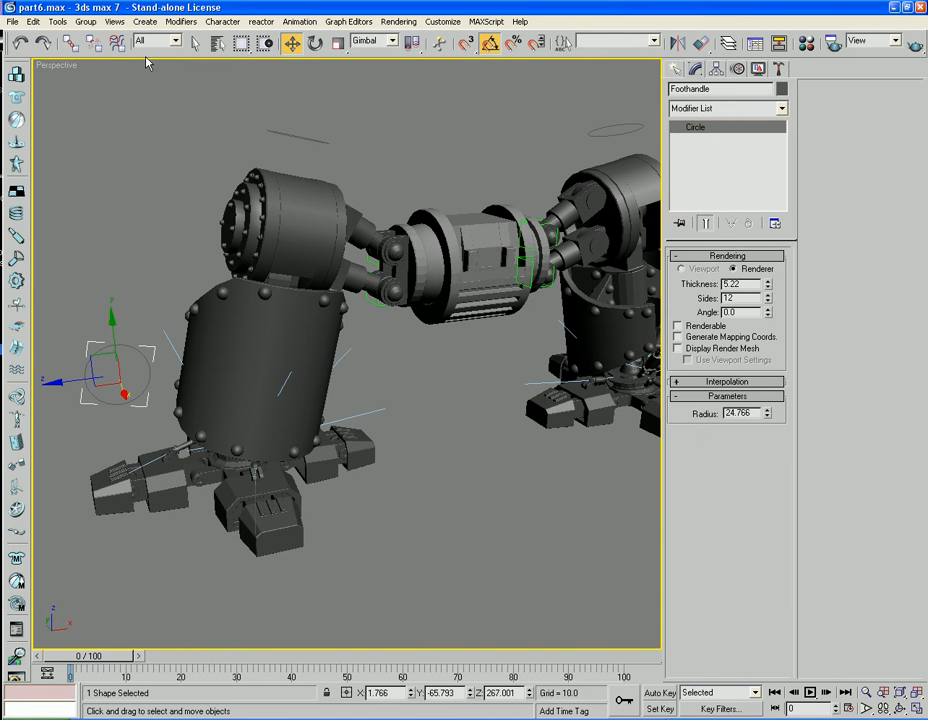
left_click(298, 22)
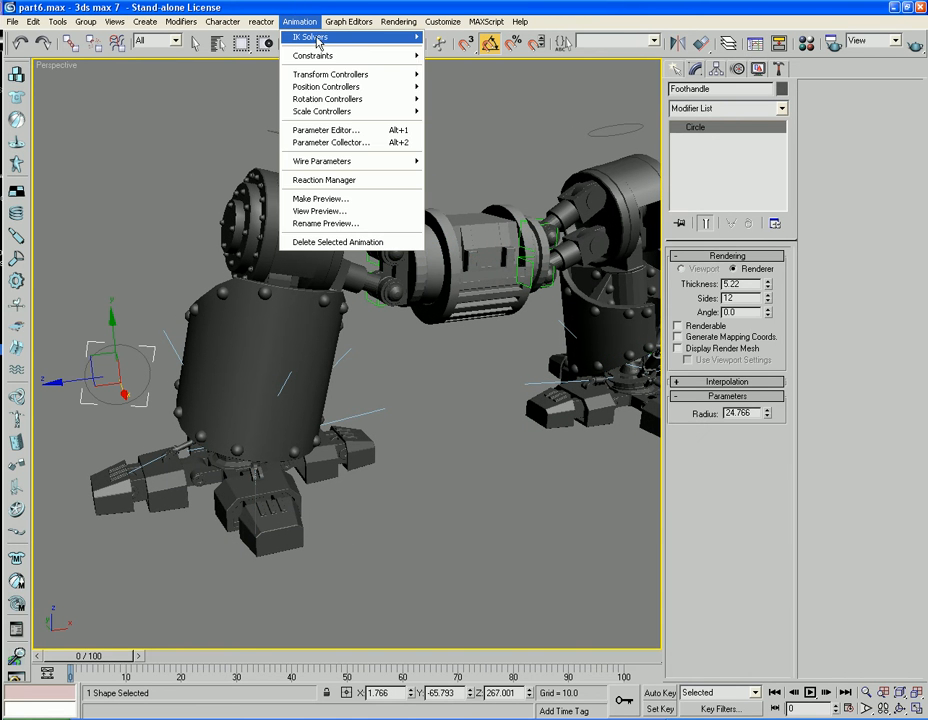
left_click(449, 38)
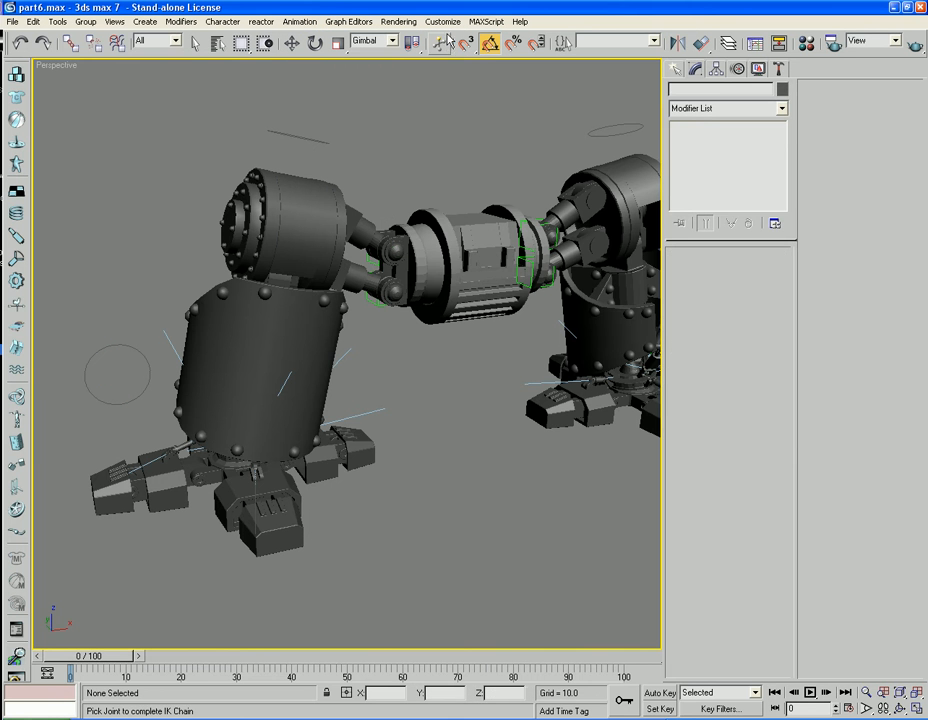
left_click(425, 260)
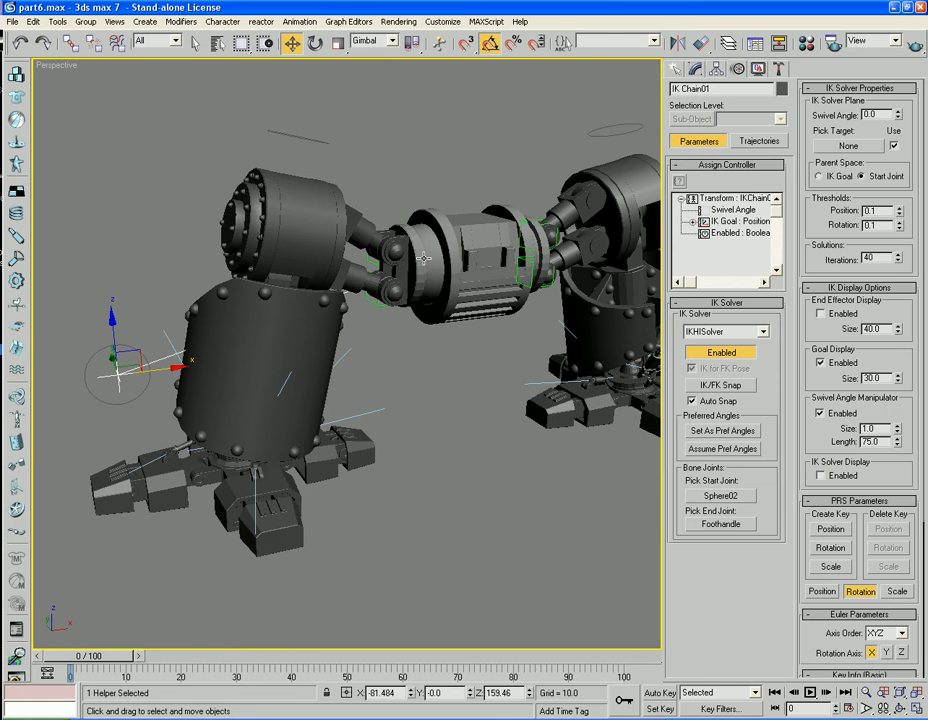
- Try moving the IK goal to test the leg's response, and undo the move
middle_click_drag(179, 376, 214, 375, "alt")
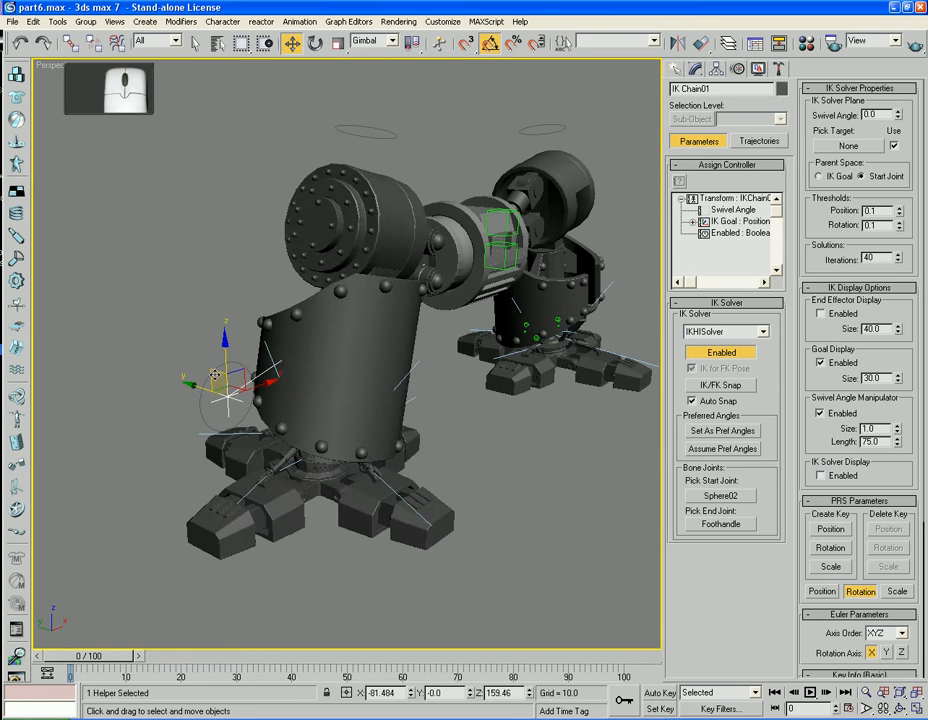
left_click_drag(222, 375, 203, 396)
key("ctrl+z")
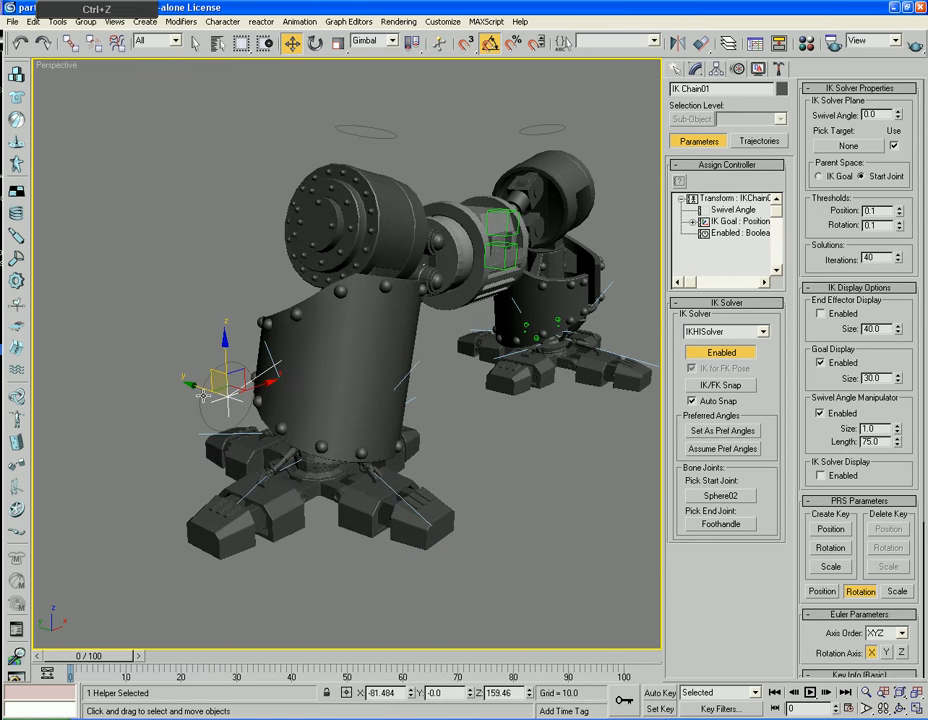
- With Auto Key, animate the IK goal to about -168.08 on Y at frame 26, return to frame 0 and turn Auto Key off
key("n")
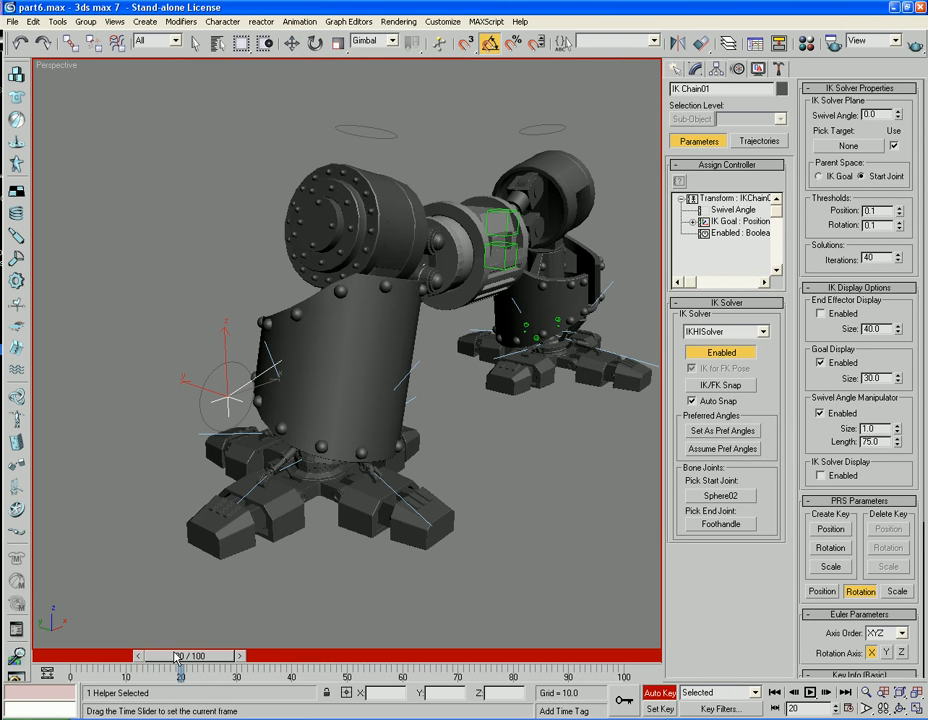
left_click_drag(200, 390, 395, 453)
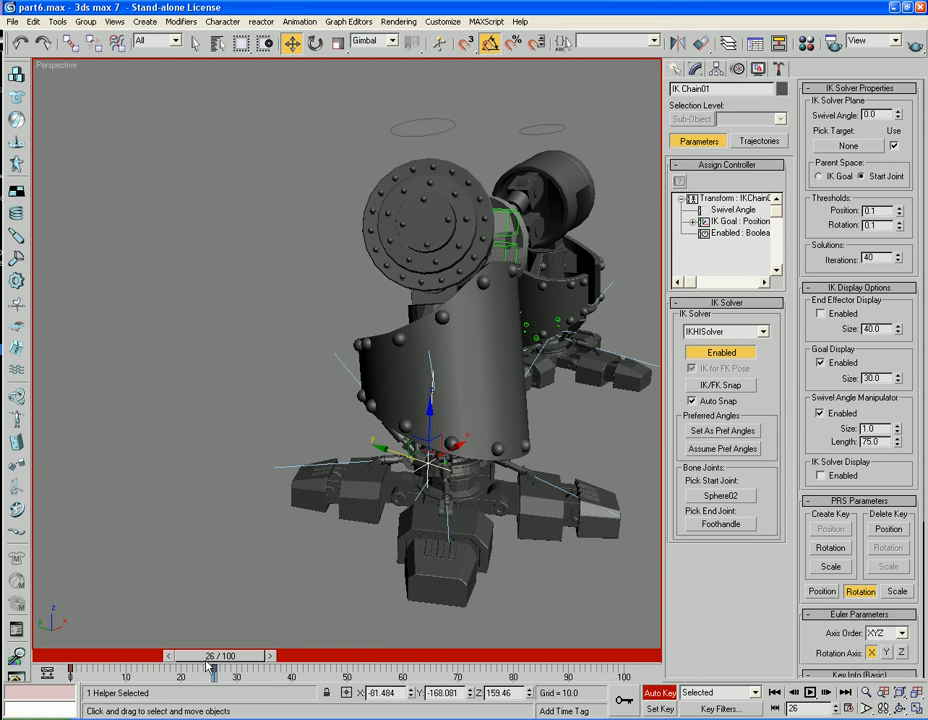
left_click_drag(215, 658, 60, 659)
key("w")
key("n")
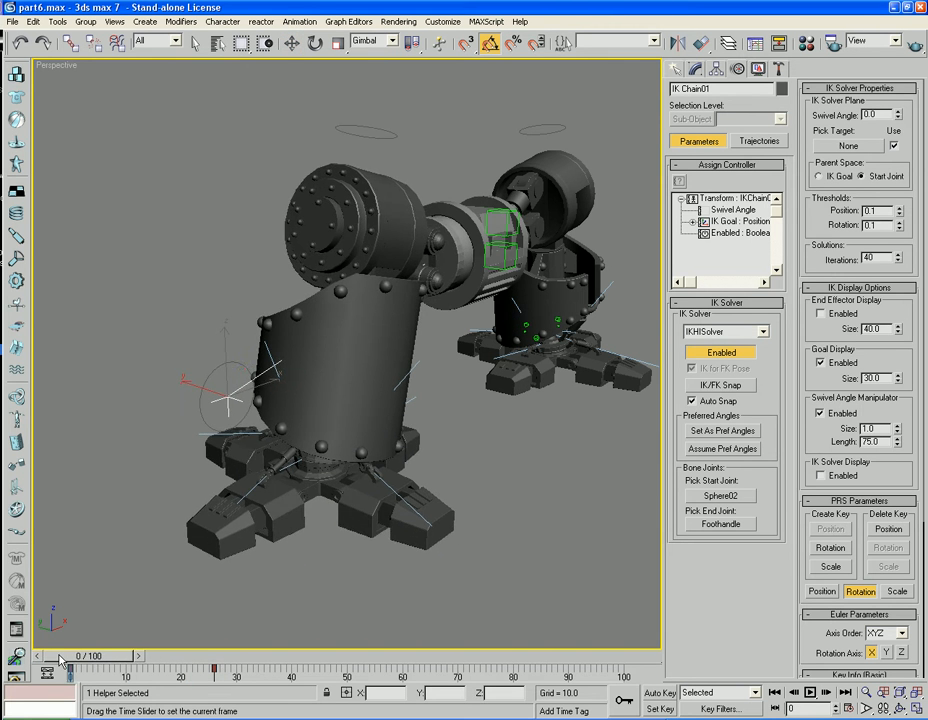
- Rotate the Footrotation01 circle of the duplicated leg about its local Z axis to turn the closed lower-leg shell to the front
middle_click_drag(230, 620, 214, 578)
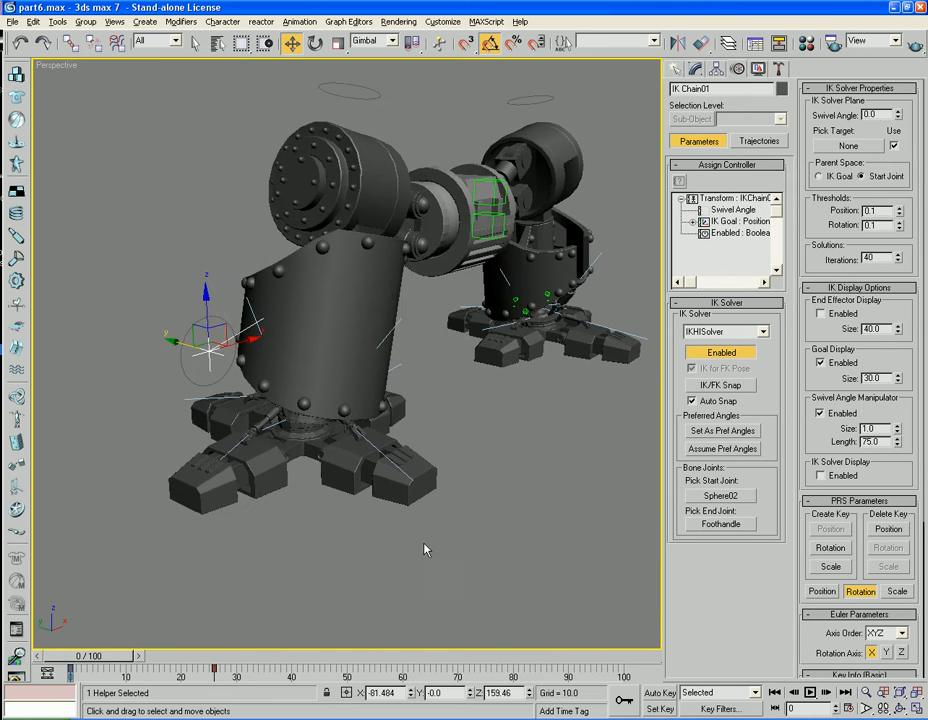
mouse_move(425, 549)
middle_mouse_down("alt")
mouse_move(331, 556)
mouse_move(487, 522)
mouse_move(422, 524)
middle_mouse_up("alt")
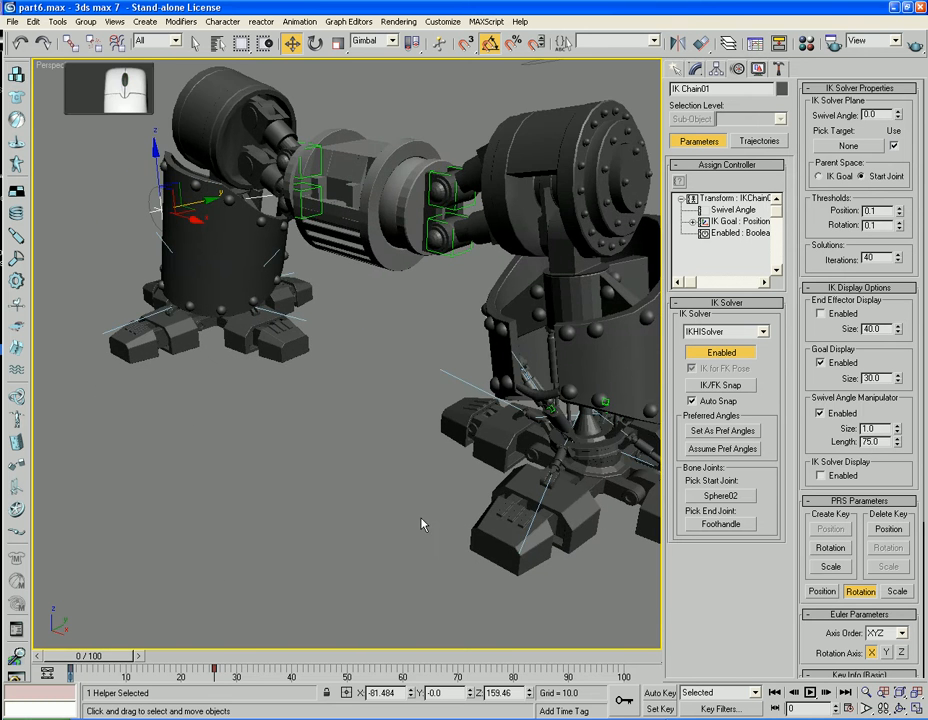
middle_click_drag(433, 437, 433, 515)
left_click(603, 149)
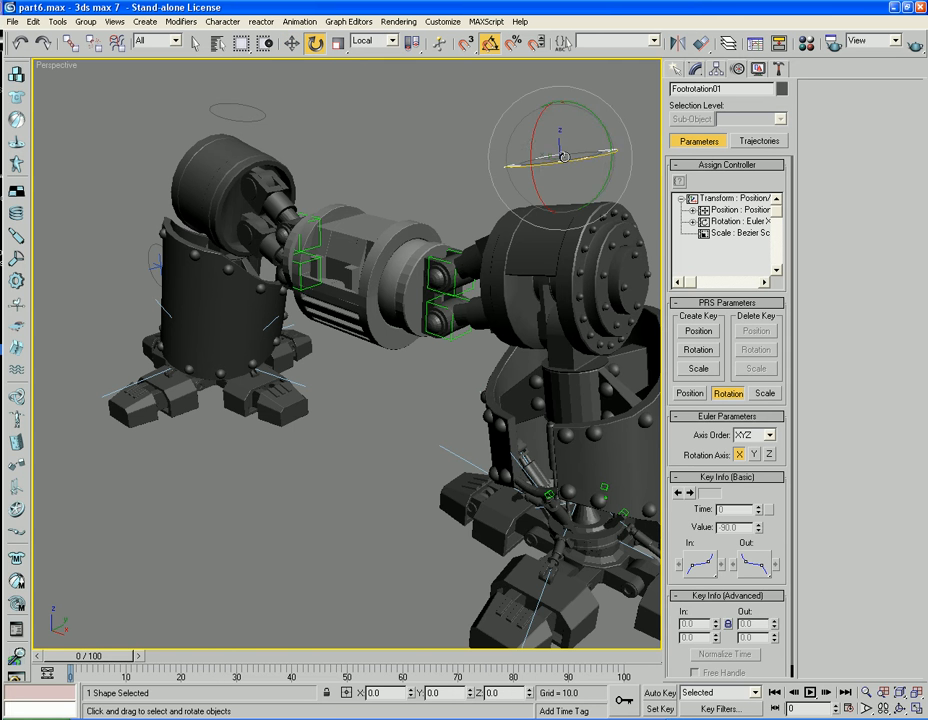
left_click_drag(562, 164, 688, 120)
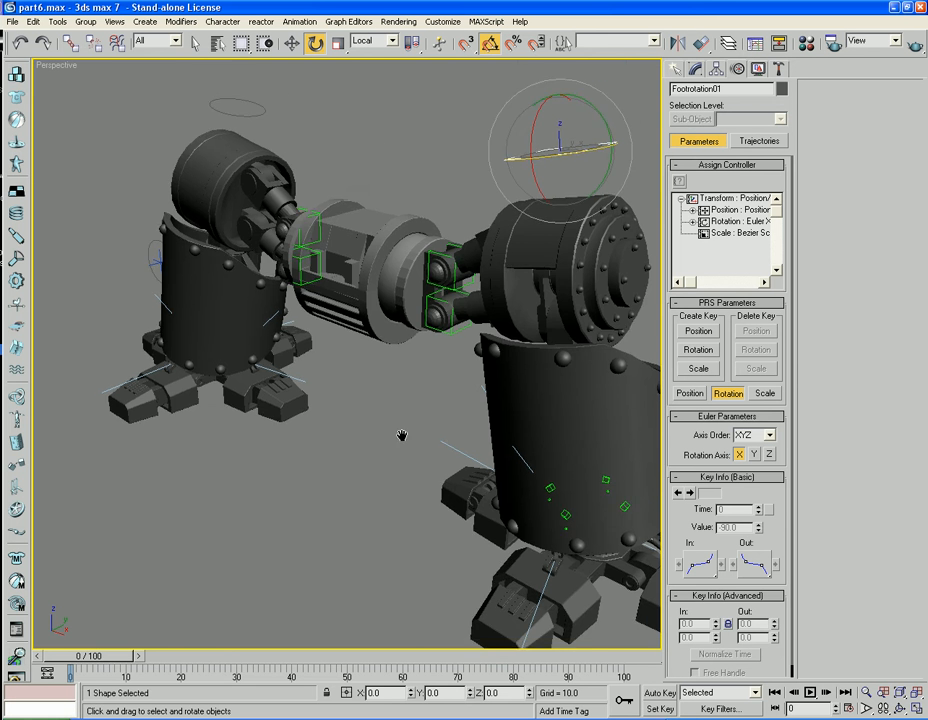
- Mirror Leg_Top01 across its local Y axis with No Clone
middle_click_drag(404, 435, 452, 302, "alt")
middle_click_drag(452, 302, 428, 312, "alt")
middle_click_drag(422, 253, 446, 314)
left_click(358, 250)
left_click(343, 215)
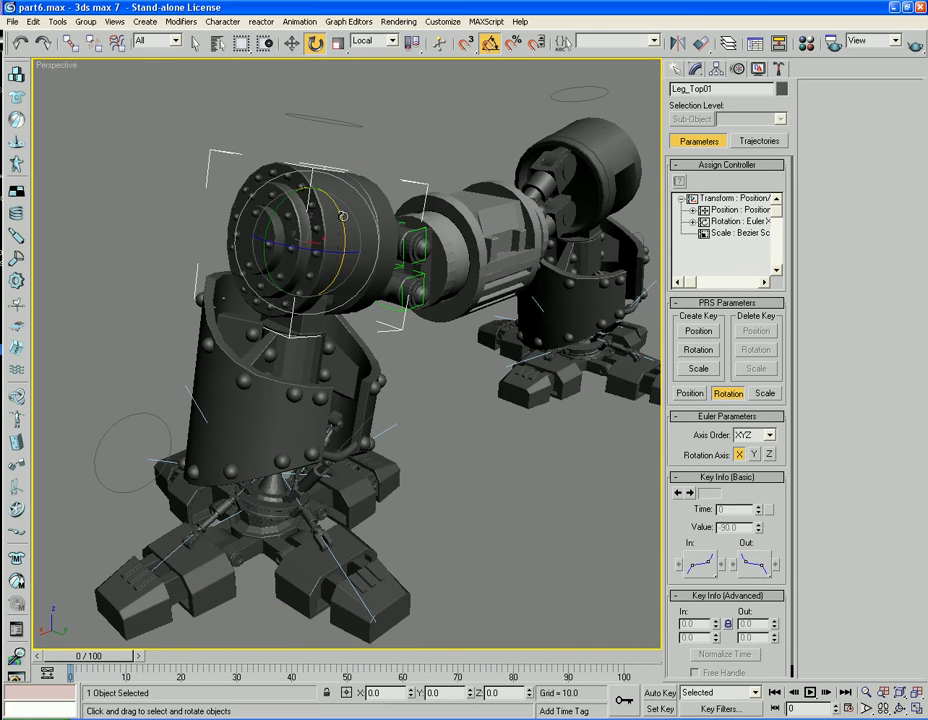
middle_click_drag(547, 80, 462, 190, "alt")
left_click(678, 43)
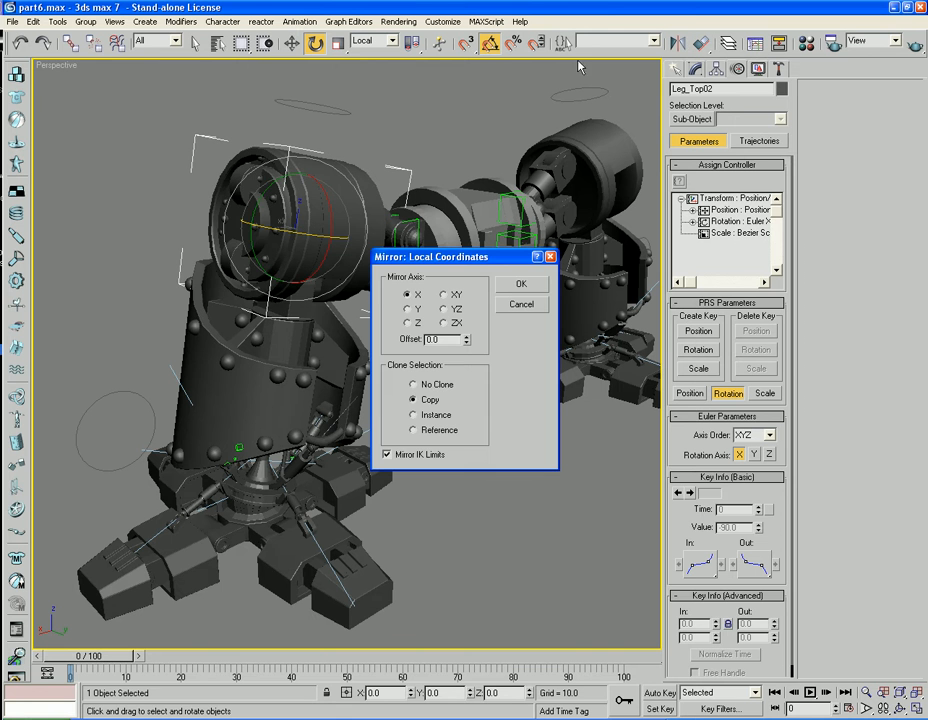
left_click(420, 387)
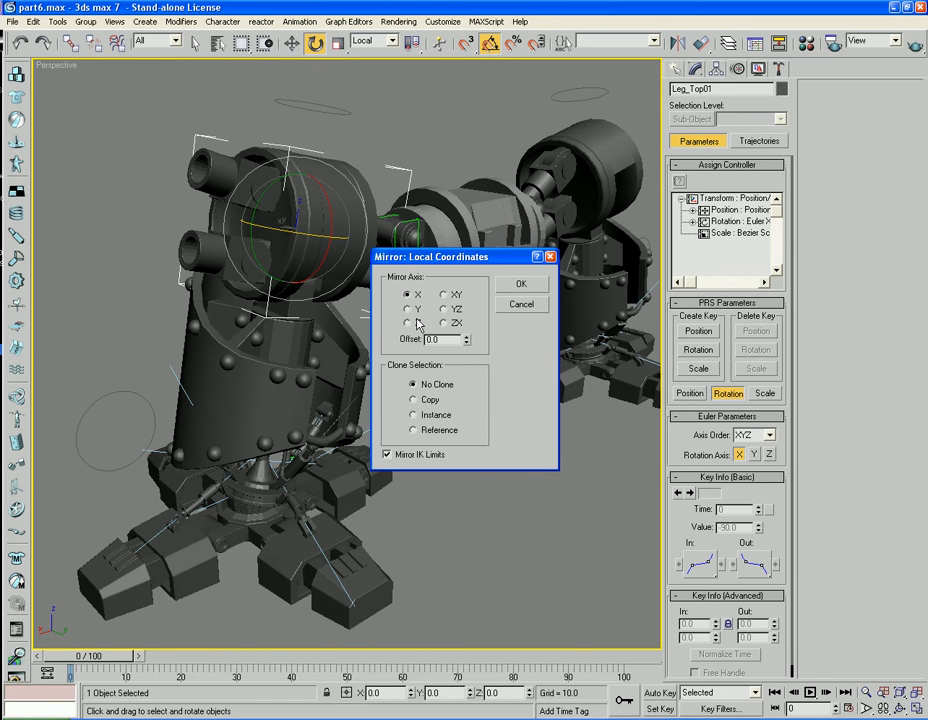
left_click(408, 309)
middle_click(180, 321, "alt")
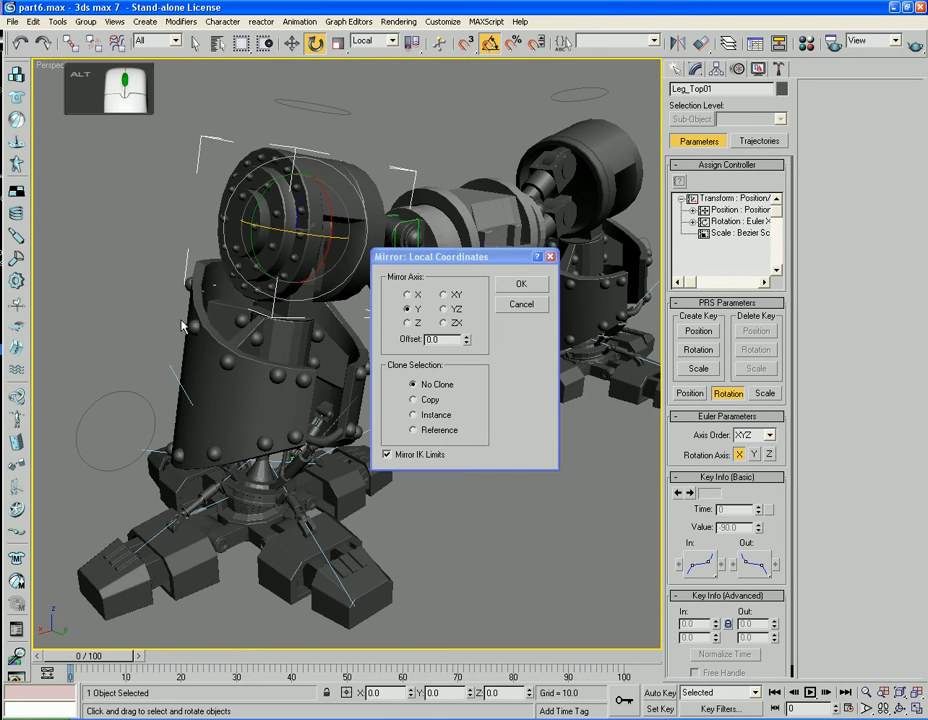
left_click(528, 287)
- Display edged faces in the Perspective view and select the Cylinder13 part inside the mirrored leg top
middle_click_drag(376, 359, 471, 437, "alt")
scroll(433, 332, "up", 4)
left_click(475, 343)
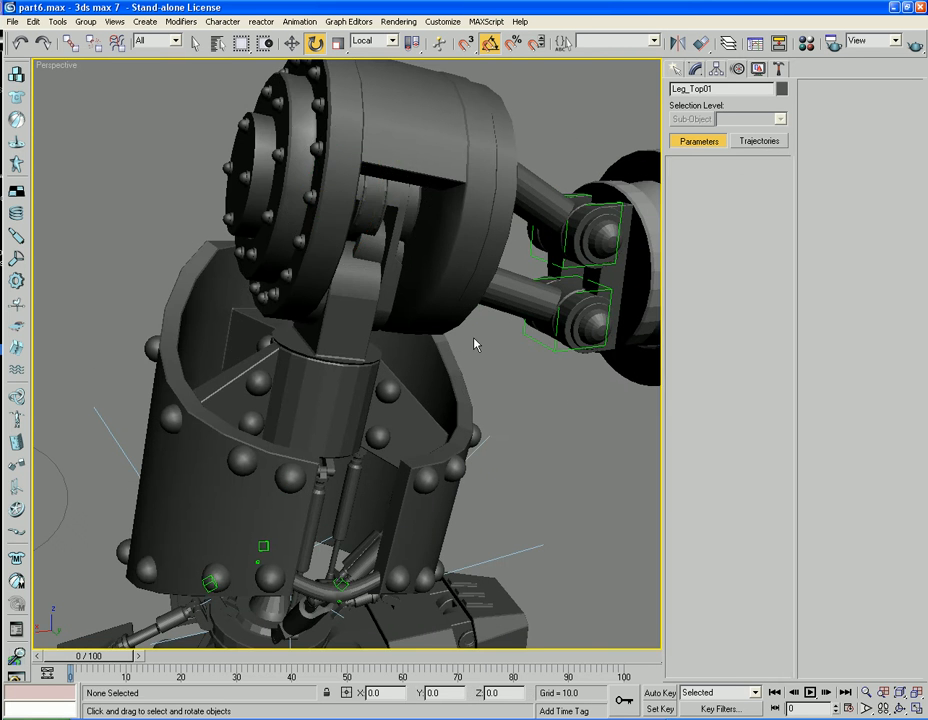
key("F4")
left_click(391, 260)
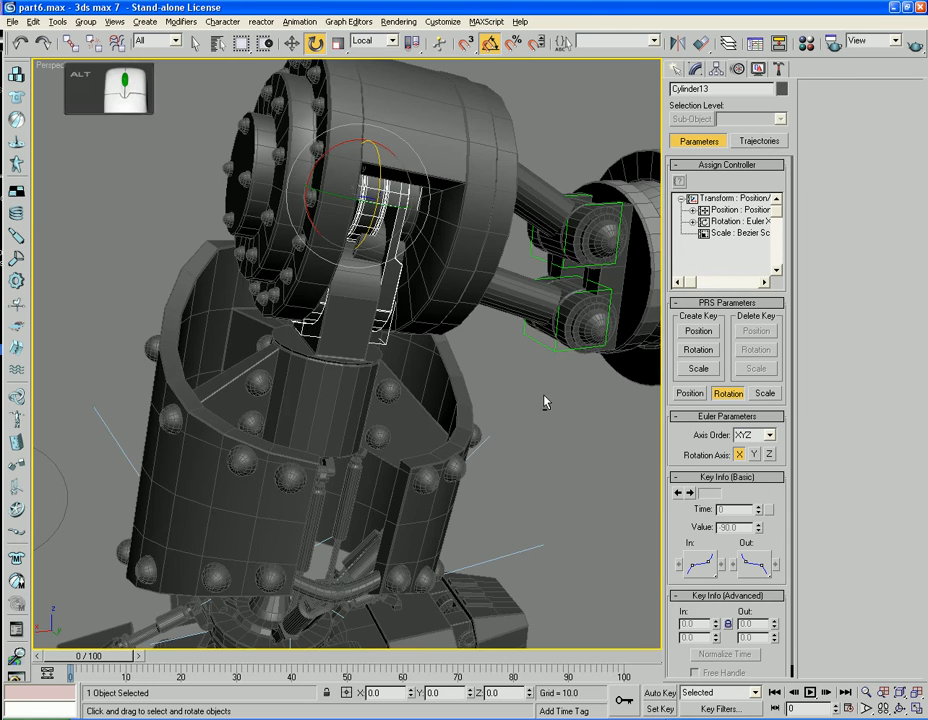
- Flip the LookAt axis of upper_leg_top_piston04 and upper_leg_top_piston03 to point at their hip dummies, and clear the selection
middle_click_drag(544, 402, 373, 224, "alt")
left_click(358, 191)
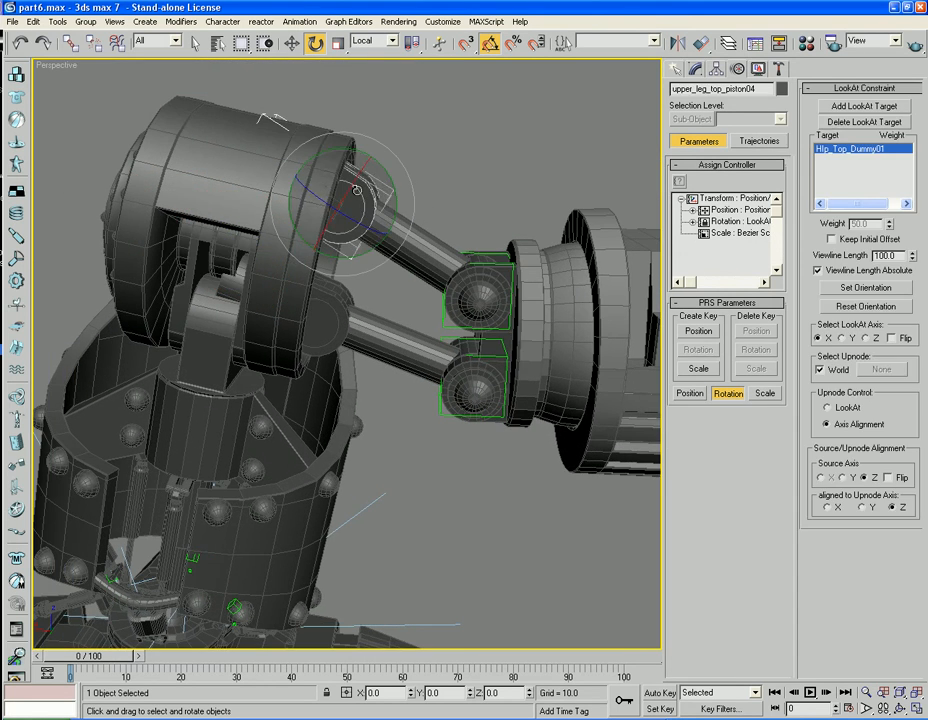
left_click(892, 339)
left_click(358, 319)
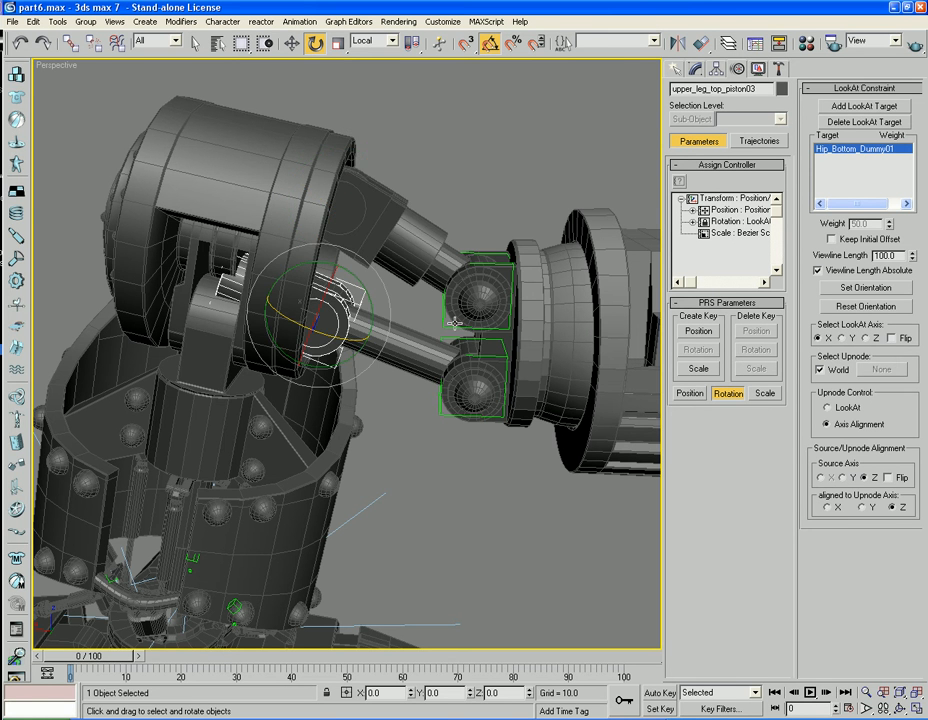
left_click(892, 339)
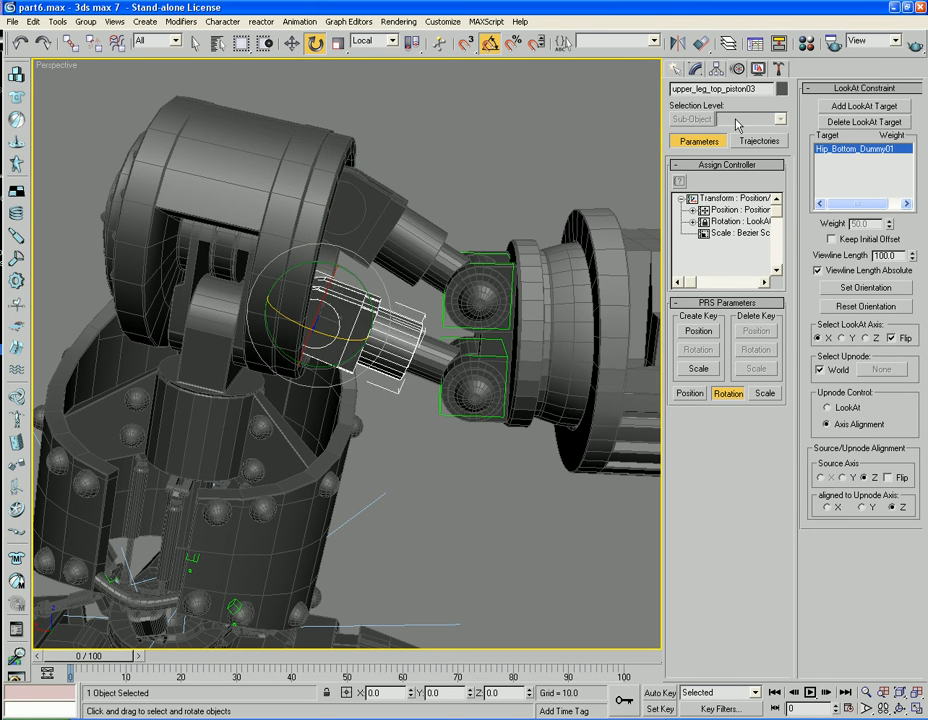
left_click(571, 137)
scroll(566, 135, "down", 6)
middle_click_drag(501, 306, 427, 268)
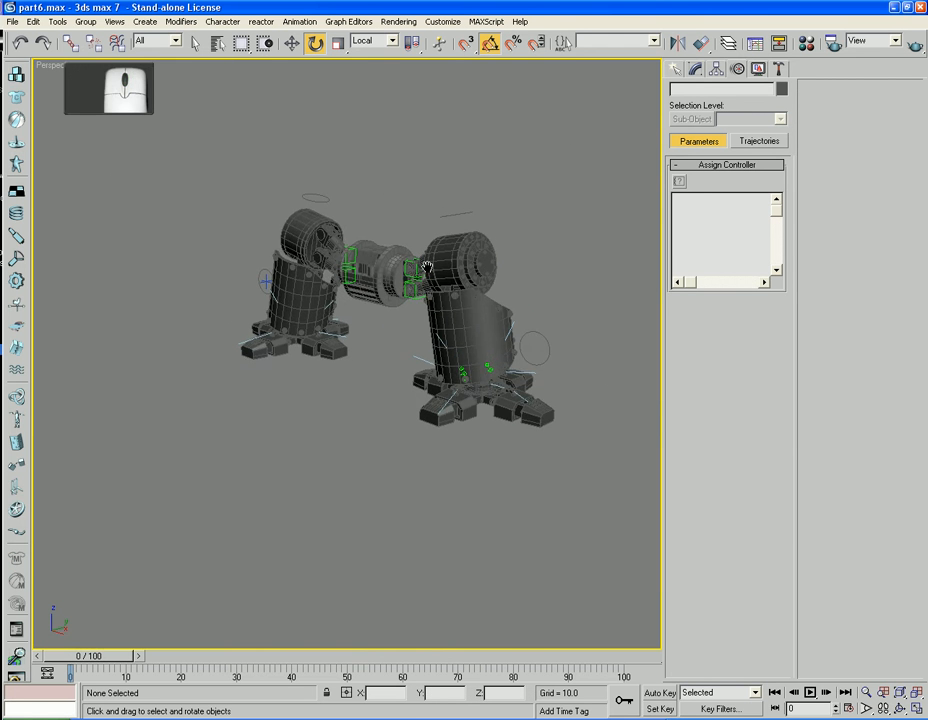
middle_click_drag(400, 338, 376, 320, "alt")
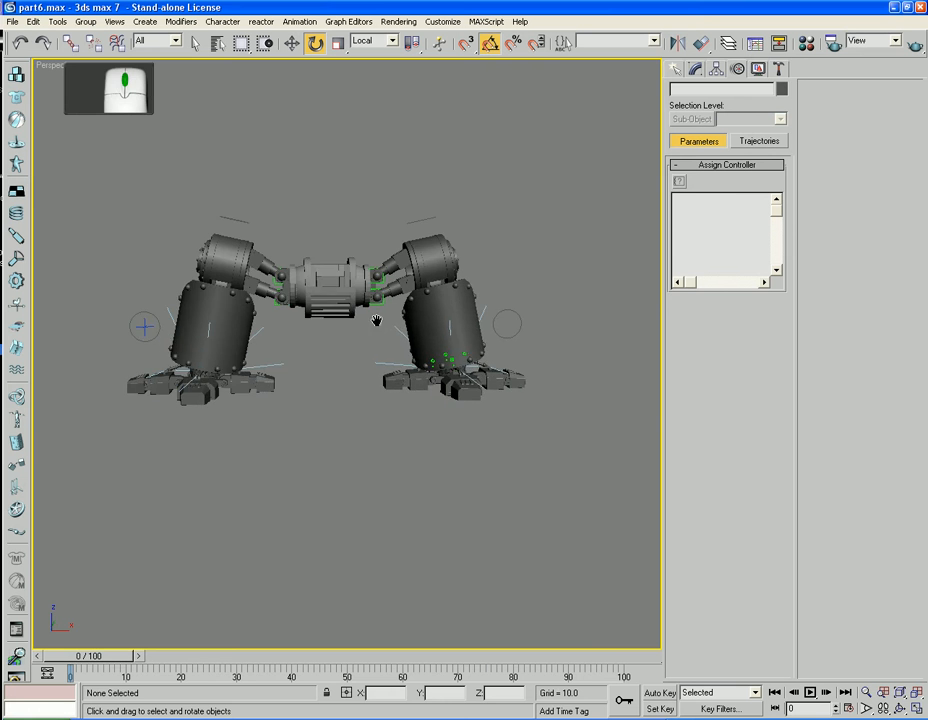
- Add an HI Solver IK chain from the Foothandle01 circle to Sphere05 and test the duplicated leg by moving the IK goal
scroll(470, 319, "up", 4)
left_click(520, 321)
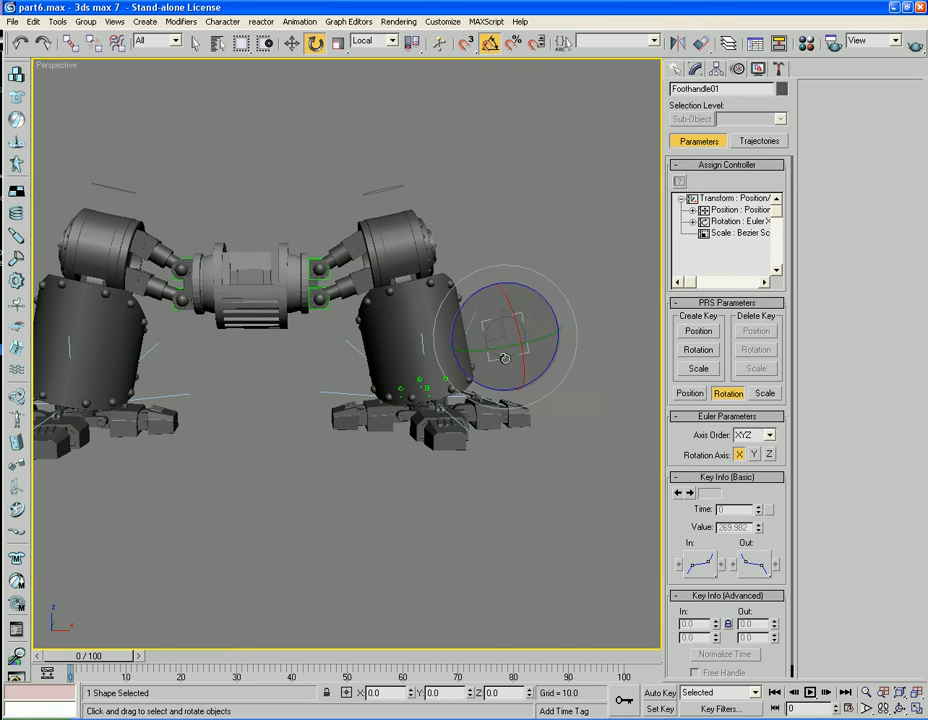
middle_click_drag(356, 178, 376, 205)
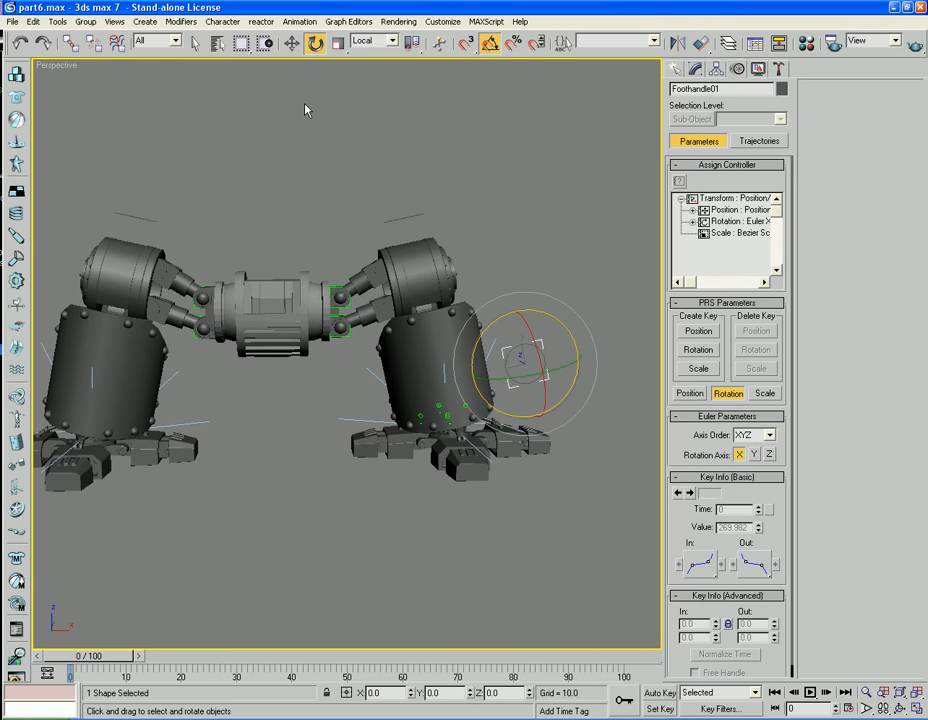
left_click(296, 22)
mouse_move(320, 35)
left_click(455, 35)
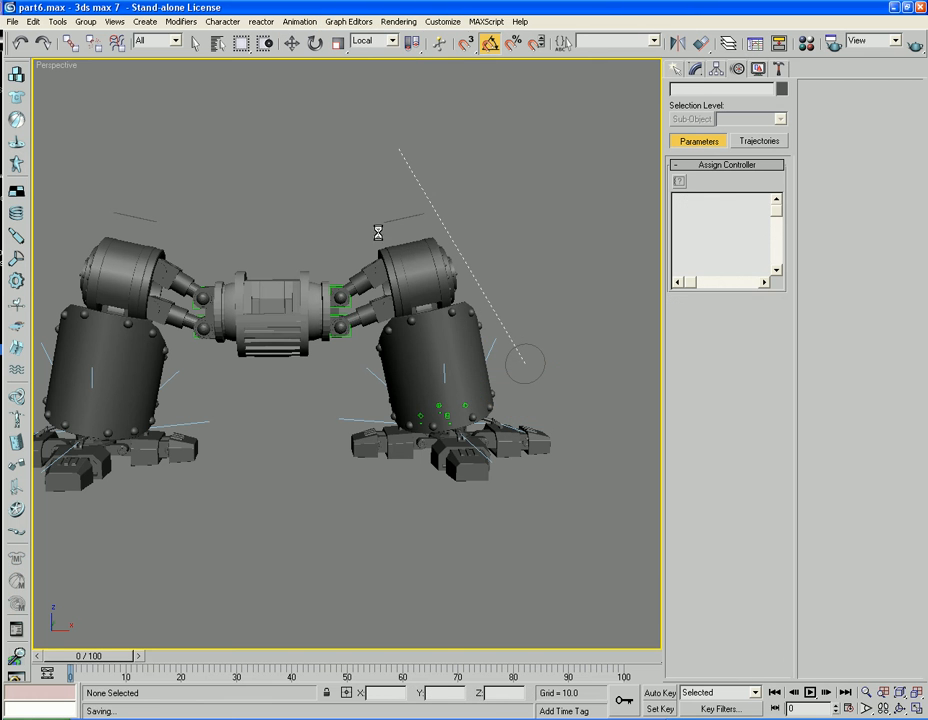
left_click(523, 362)
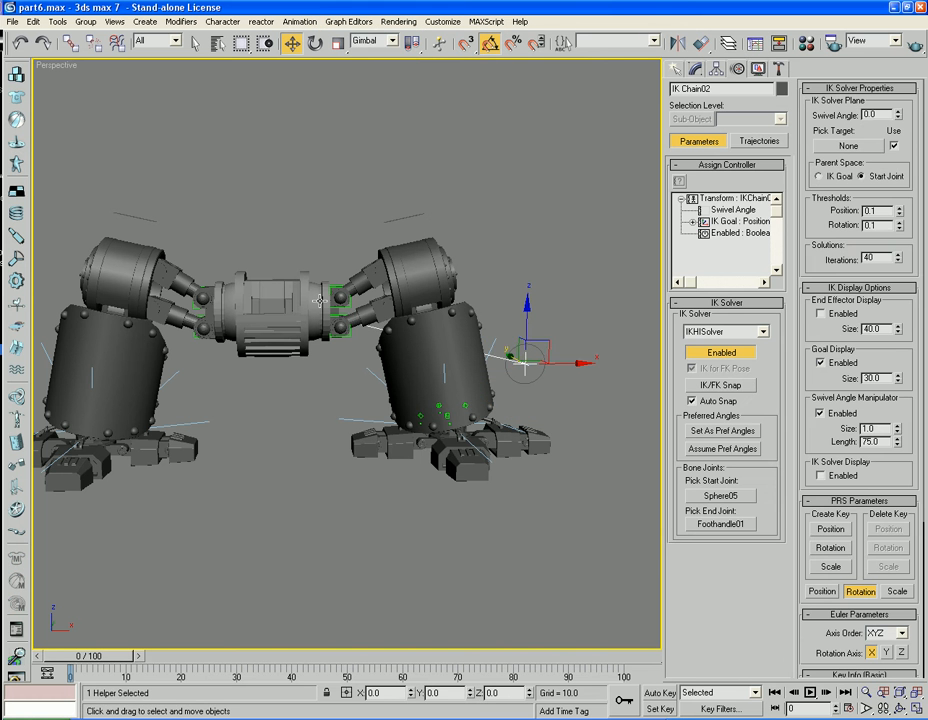
mouse_move(535, 345)
left_mouse_down()
mouse_move(522, 352)
mouse_move(512, 345)
mouse_move(518, 338)
left_mouse_up()
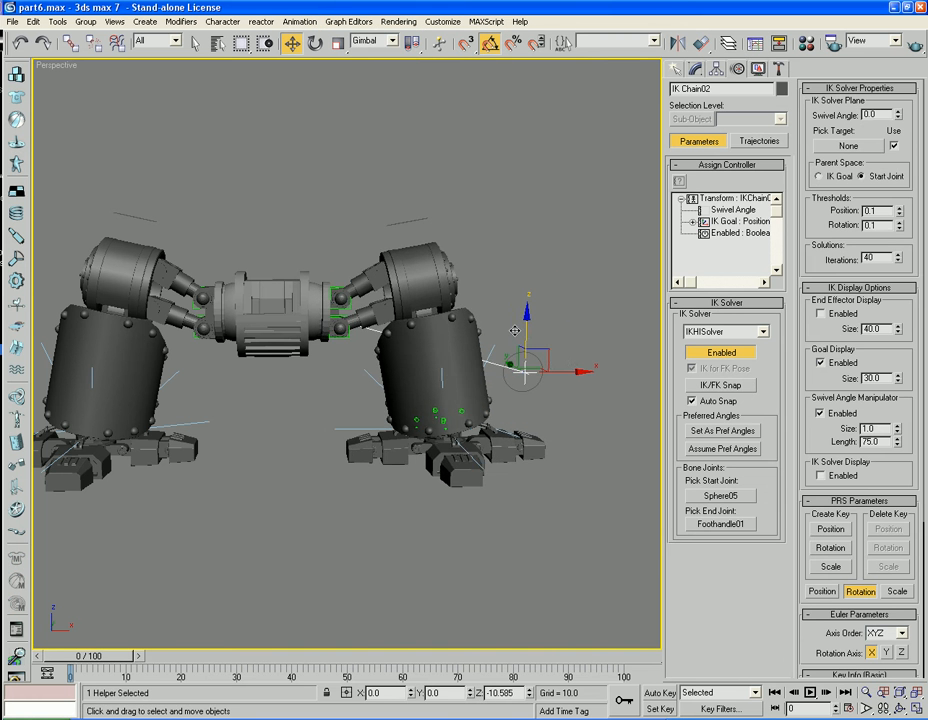
key("ctrl+z")
- Scrub the leg animation and set the animation length to 30 frames
middle_click_drag(278, 349, 157, 594)
left_click_drag(104, 657, 47, 640)
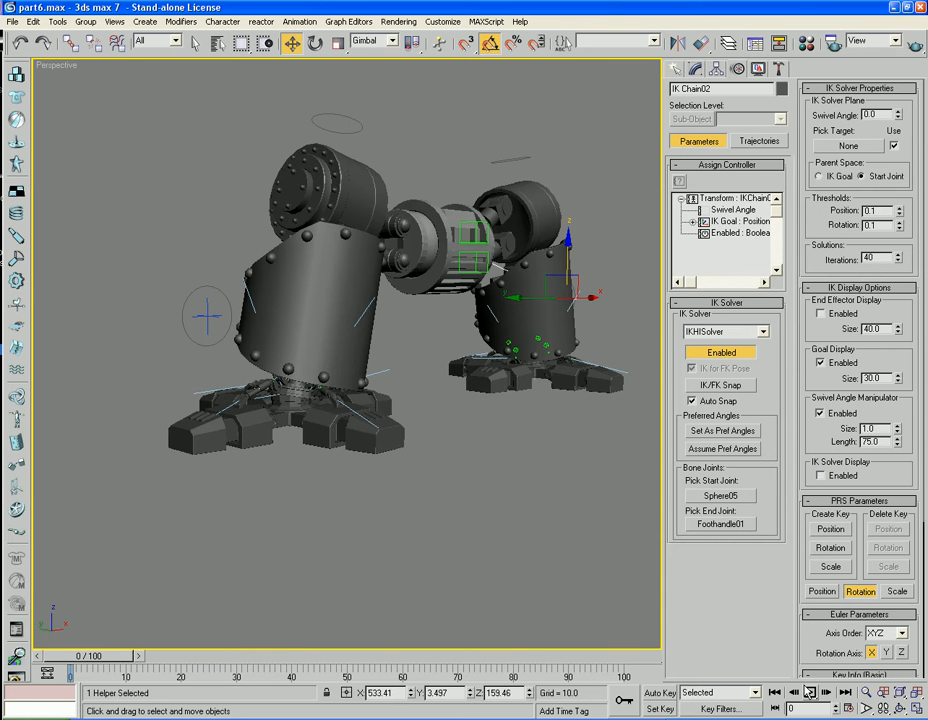
right_click(808, 692)
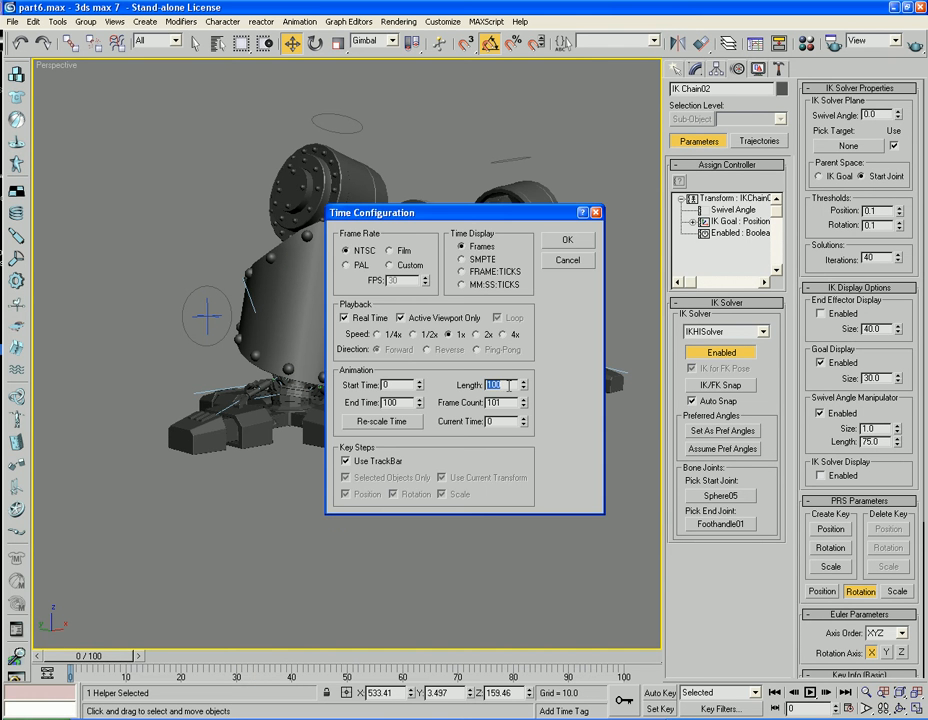
left_click(565, 243)
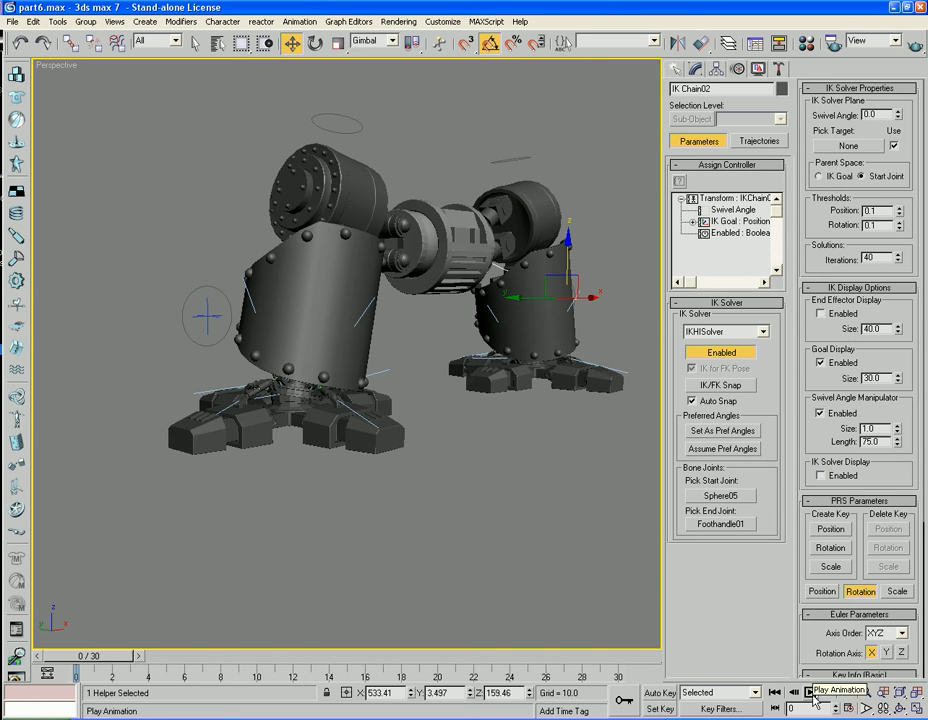
- Play the animation in the Perspective view and select the original leg's Footrotation circle during playback
middle_click_drag(471, 483, 427, 523)
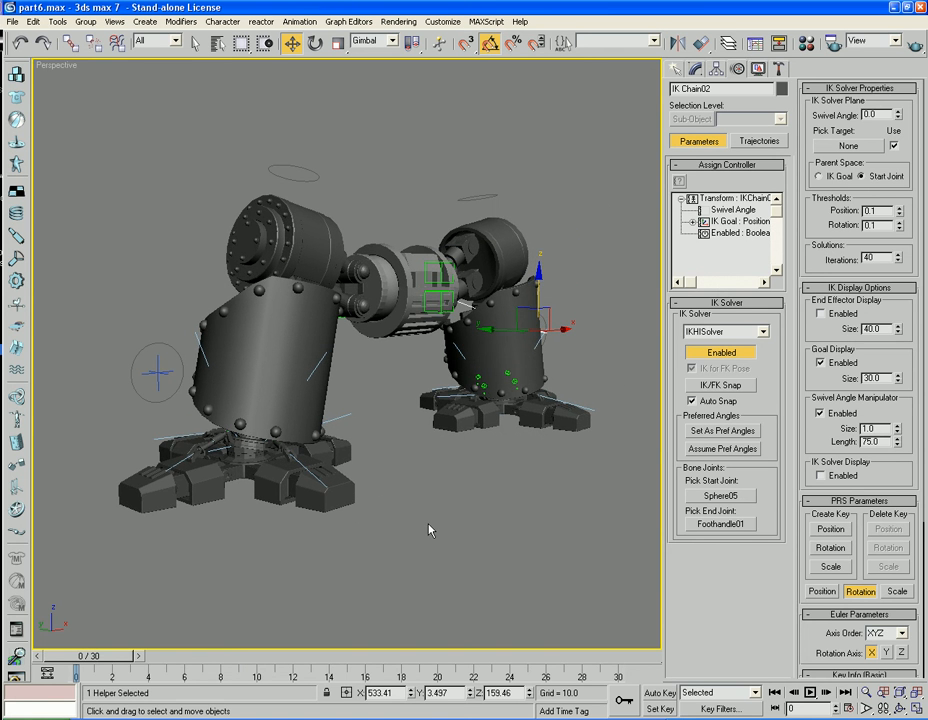
left_click(812, 693)
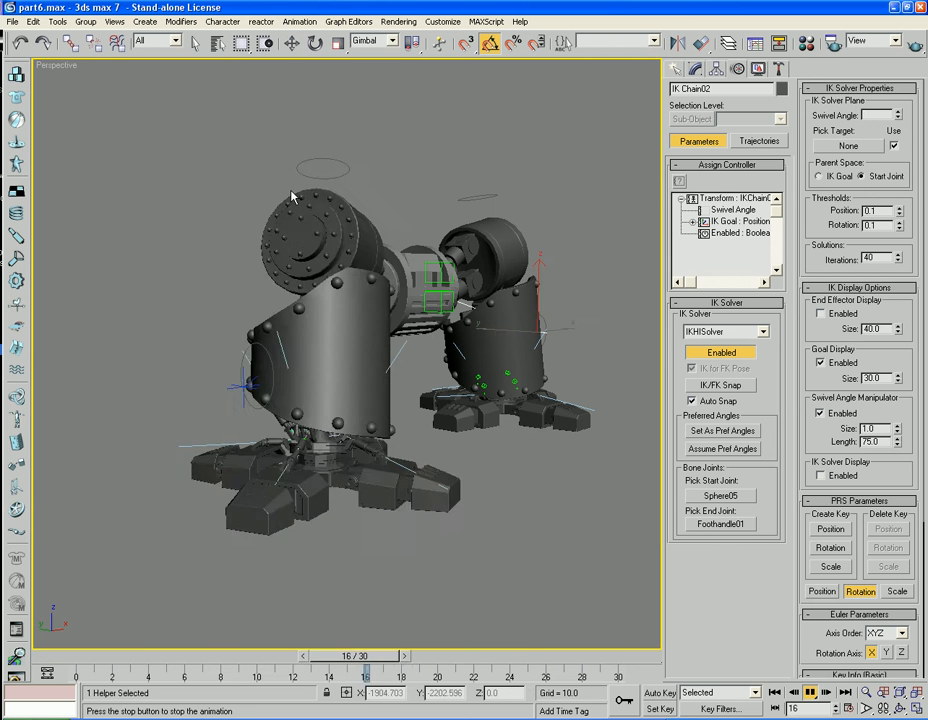
right_click(194, 259)
left_click(106, 133)
left_click_drag(278, 139, 321, 187)
left_click(810, 692)
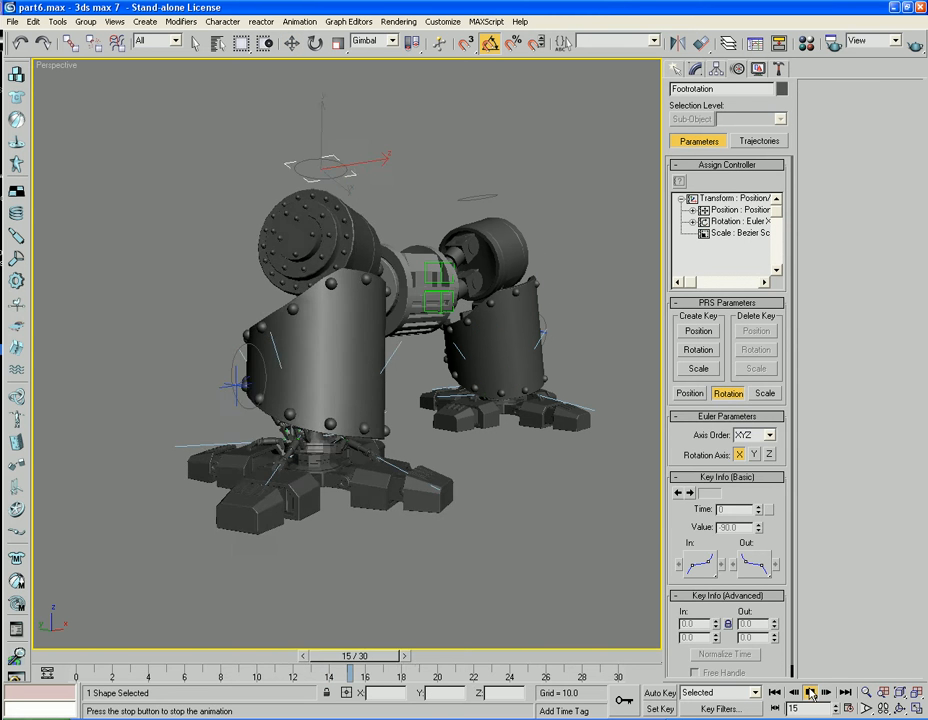
- Turn off X, Y and Z rotation inheritance for the Footrotation circle in its link info
left_click(697, 68)
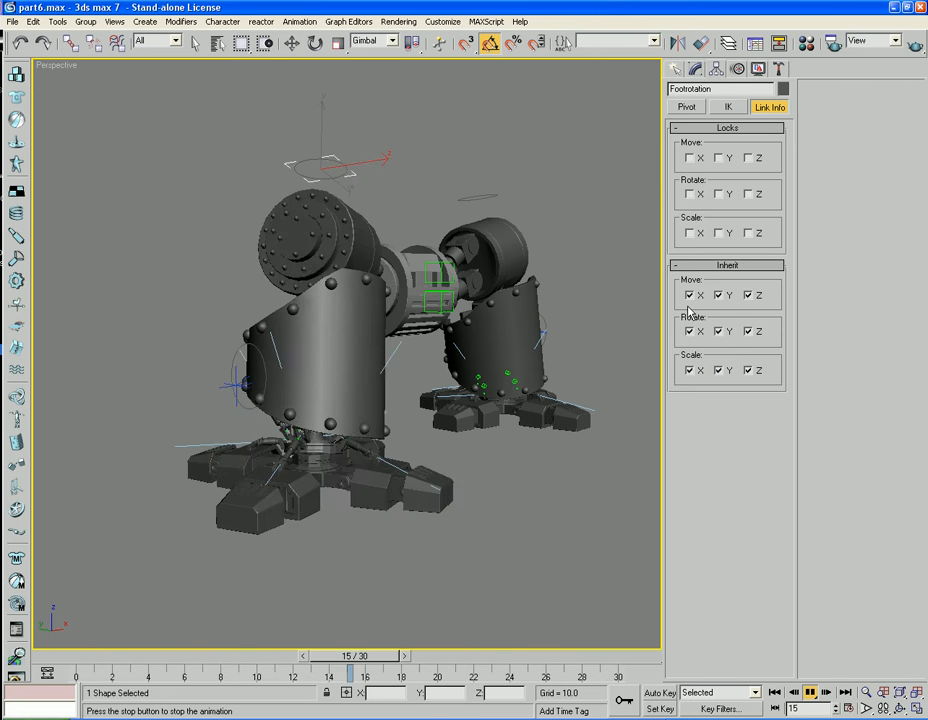
left_click(689, 331)
left_click(718, 331)
left_click(749, 331)
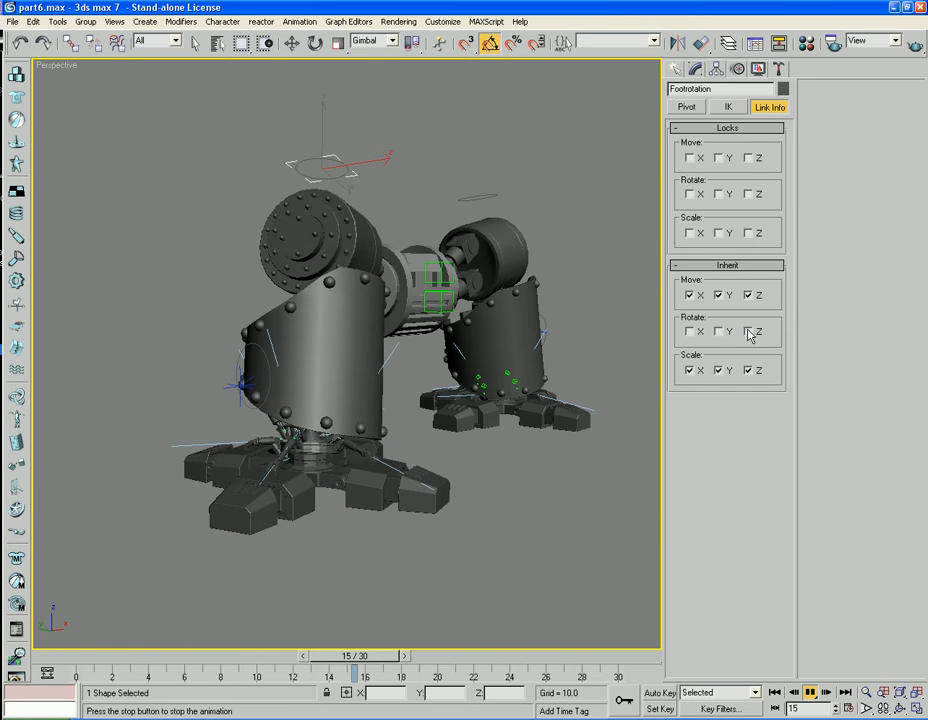
- Turn the Footrotation circle's X, Y and Z rotation inheritance back on and stop the playback
middle_click_drag(362, 482, 497, 477, "alt")
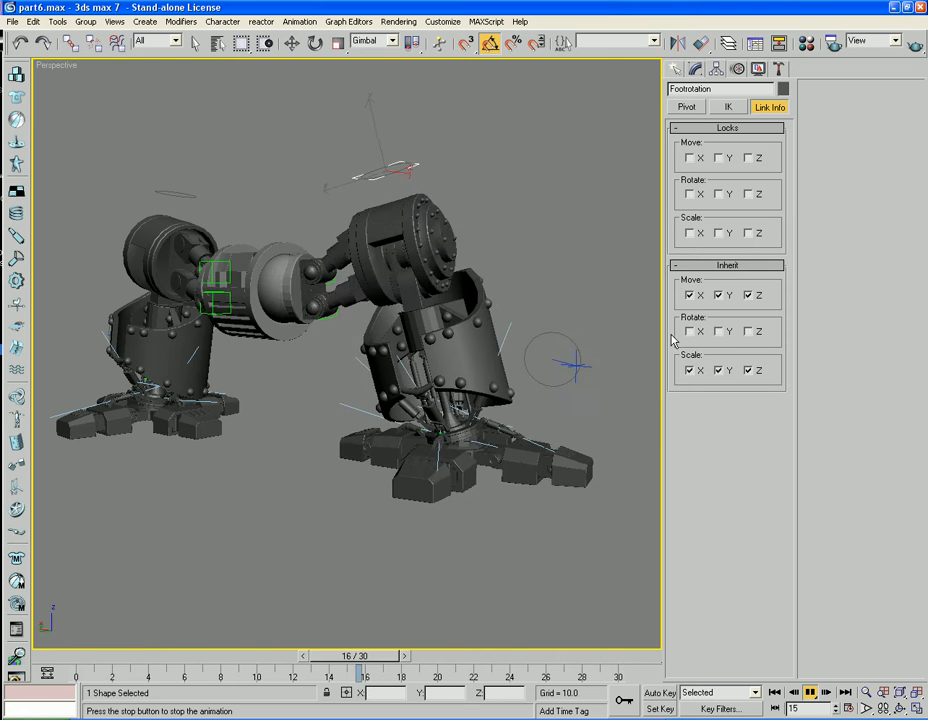
left_click(720, 332)
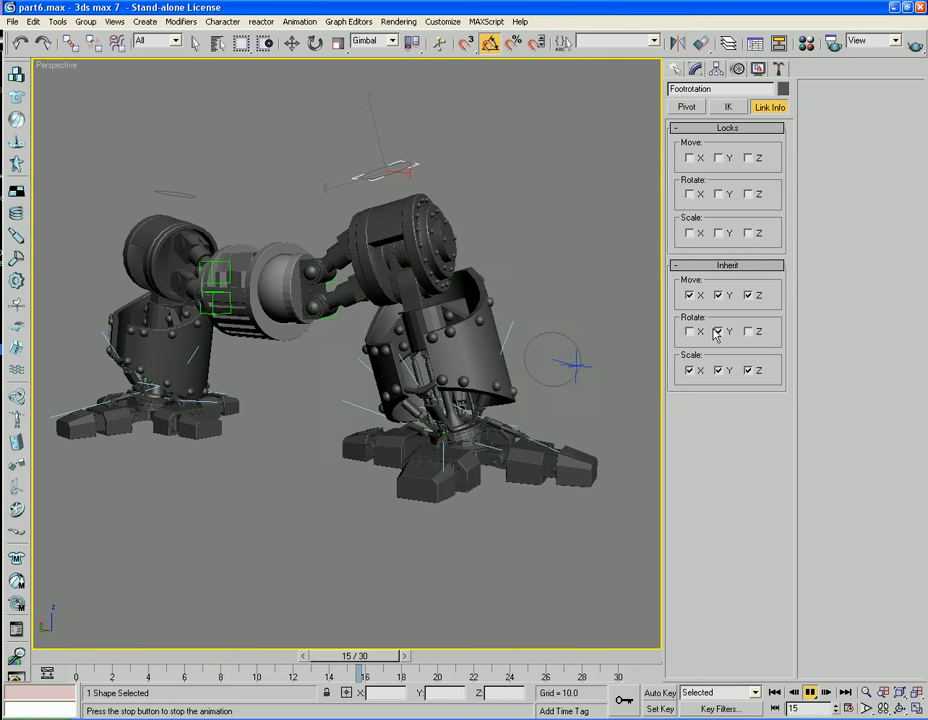
left_click(689, 331)
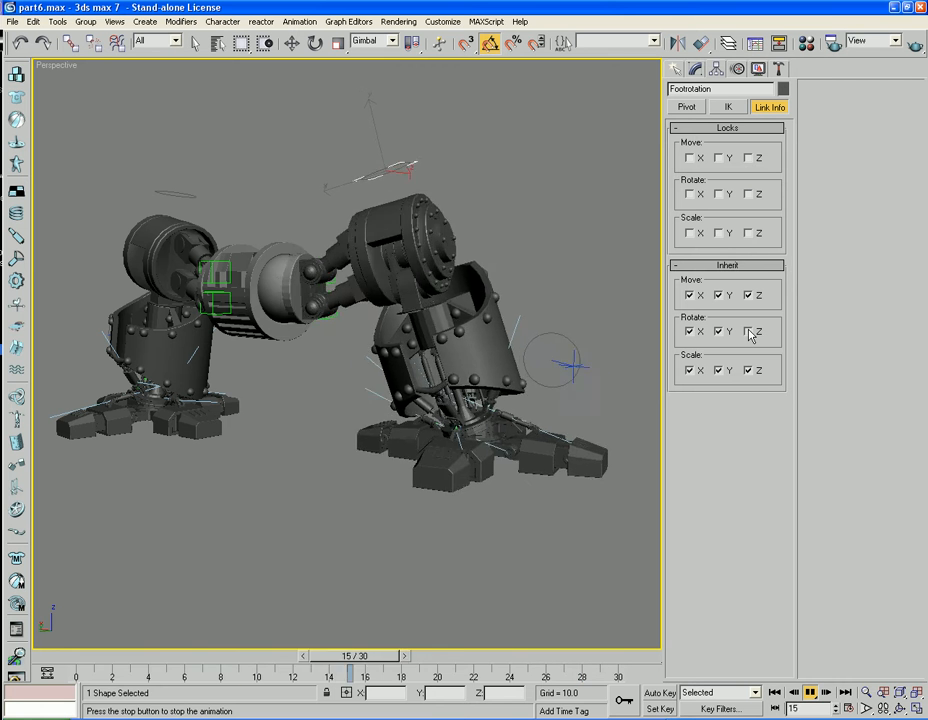
left_click(750, 332)
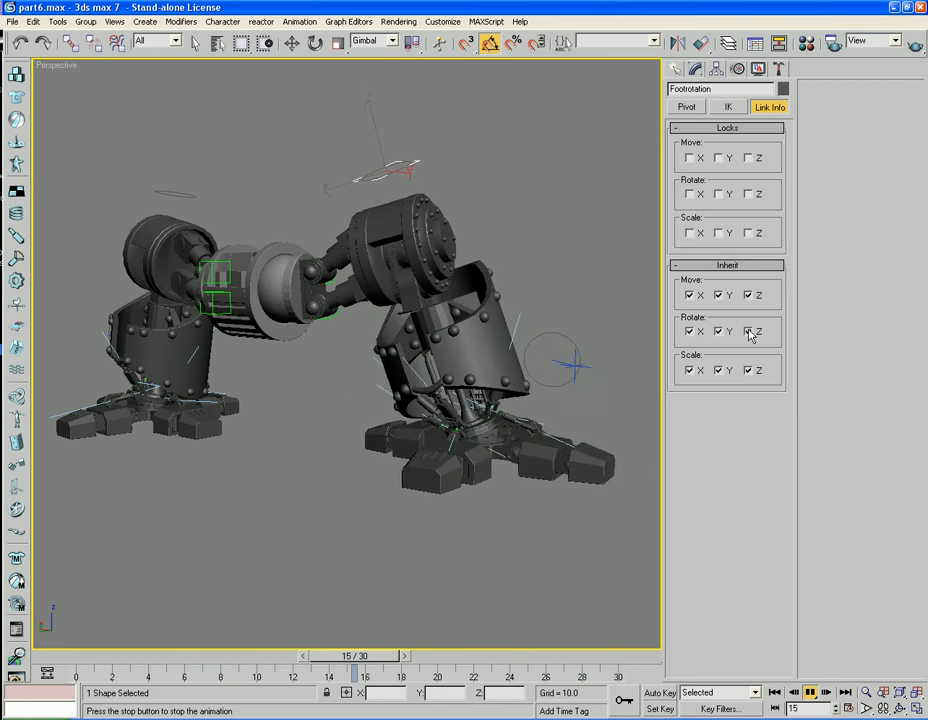
left_click(810, 697)
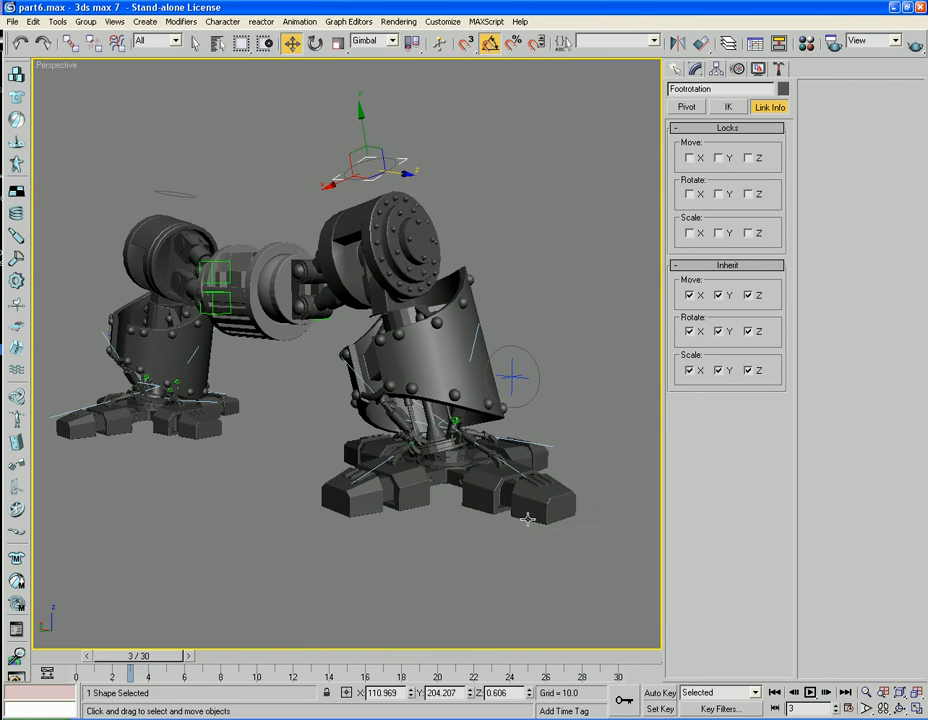
- Undo the recent changes back through the 30-frame length and the IK chain on Foothandle01
left_click_drag(147, 662, 188, 643)
key("ctrl+z")
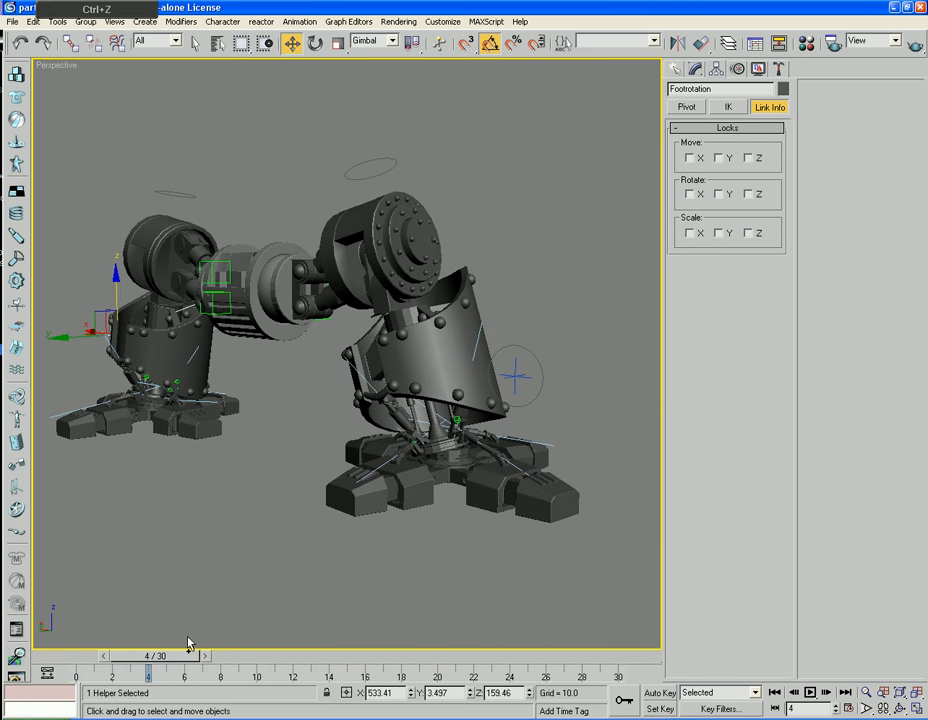
key("ctrl+z")
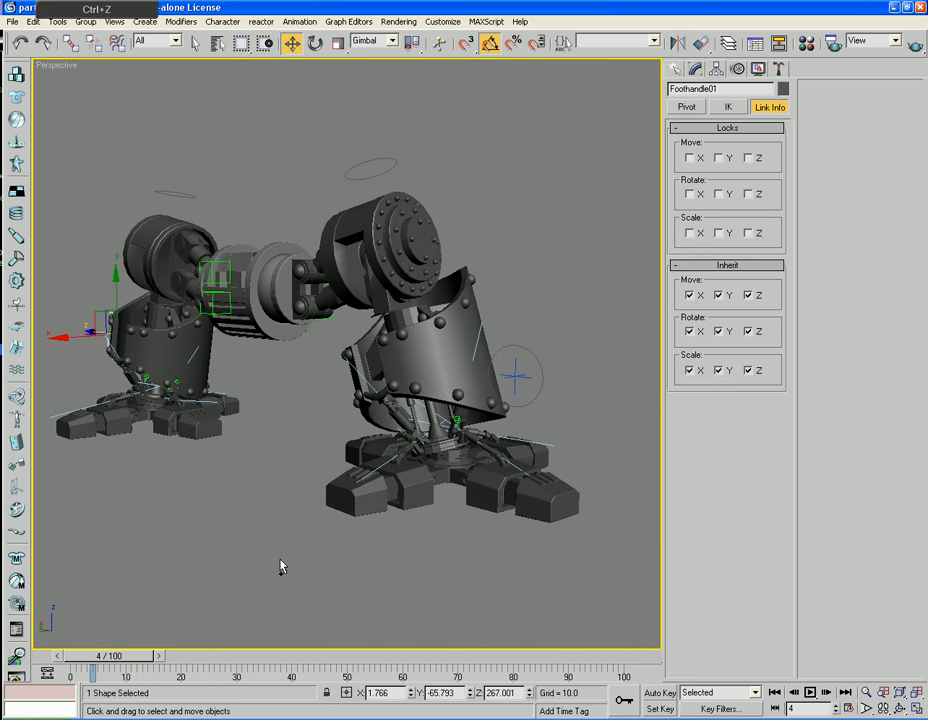
- Examine the original leg and its Footrotation circle from several sides while scrubbing the animation
middle_click_drag(281, 566, 452, 544, "alt")
scroll(452, 542, "up", 3)
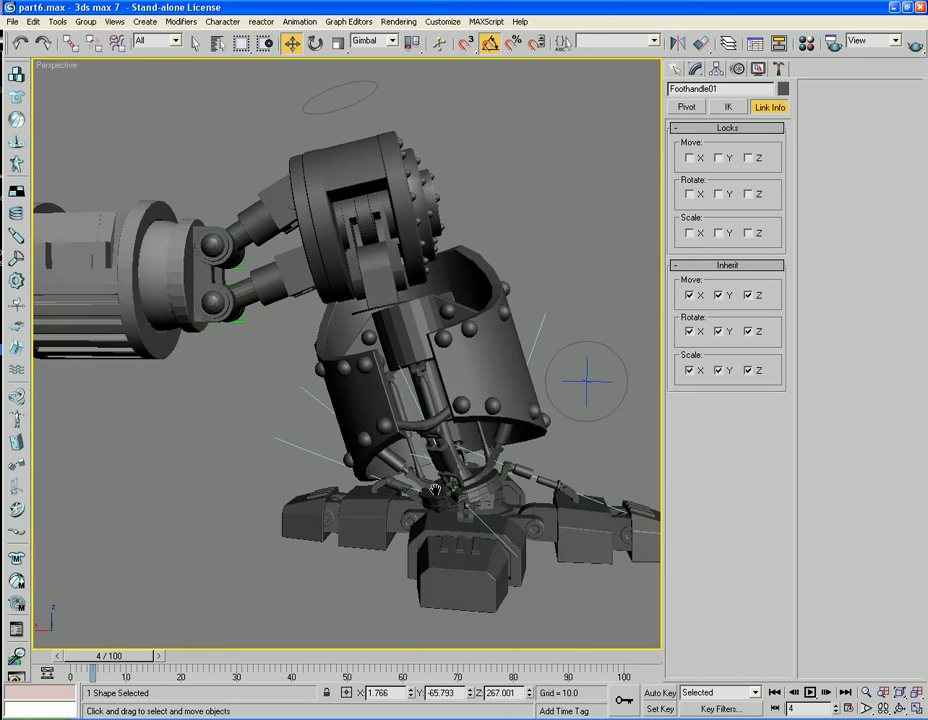
middle_click_drag(442, 490, 418, 418, "alt")
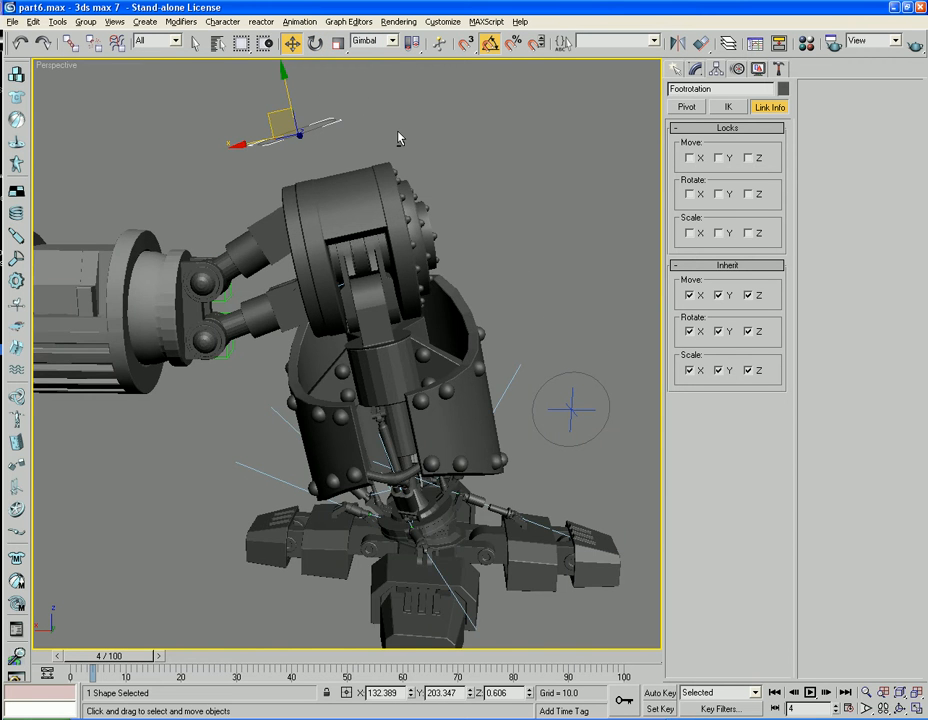
middle_click_drag(398, 139, 310, 153, "alt")
scroll(288, 183, "down", 3)
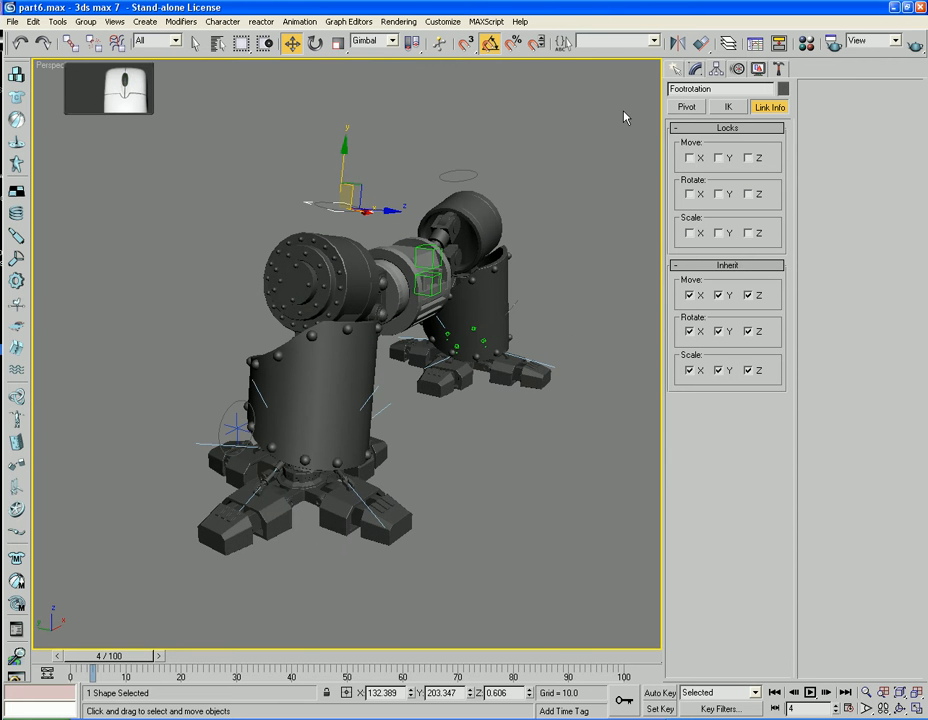
scroll(115, 648, "up", 3)
left_click_drag(115, 643, 90, 656)
key("w")
middle_click_drag(97, 625, 213, 455, "alt")
- Turn off Z rotation inheritance for Foothub_01 and scrub the animation to check how the original foot follows the leg
left_click(281, 422)
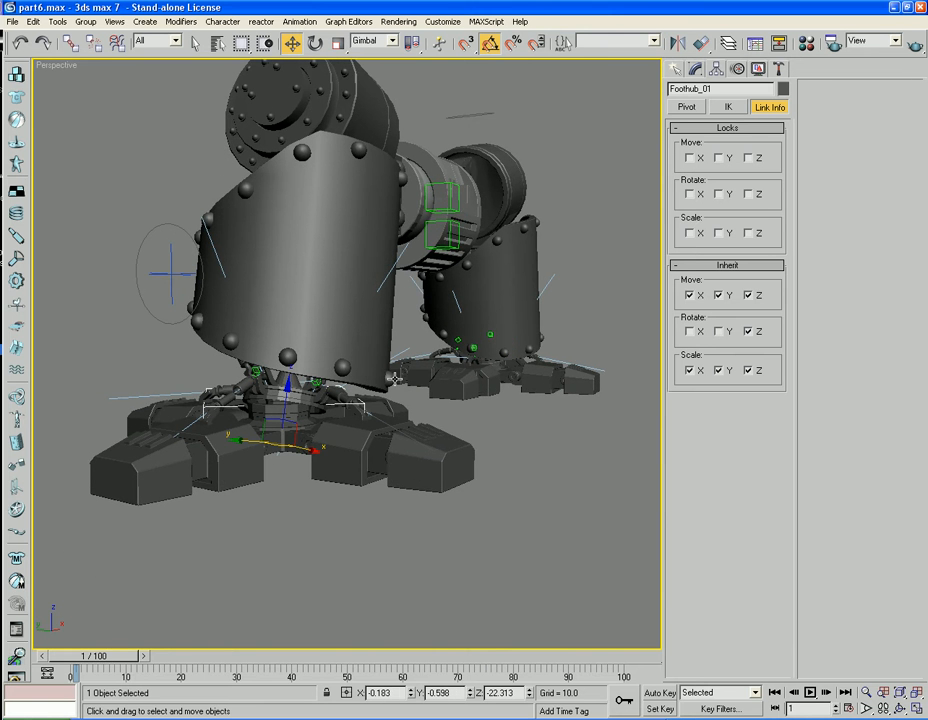
left_click_drag(105, 656, 85, 657)
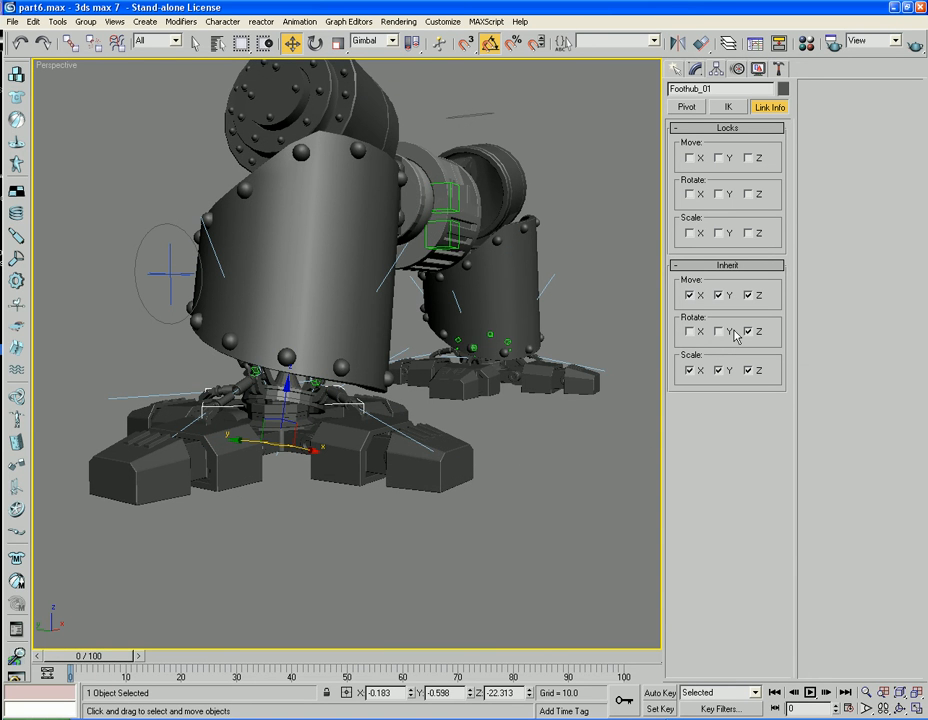
middle_click_drag(629, 376, 675, 368, "alt")
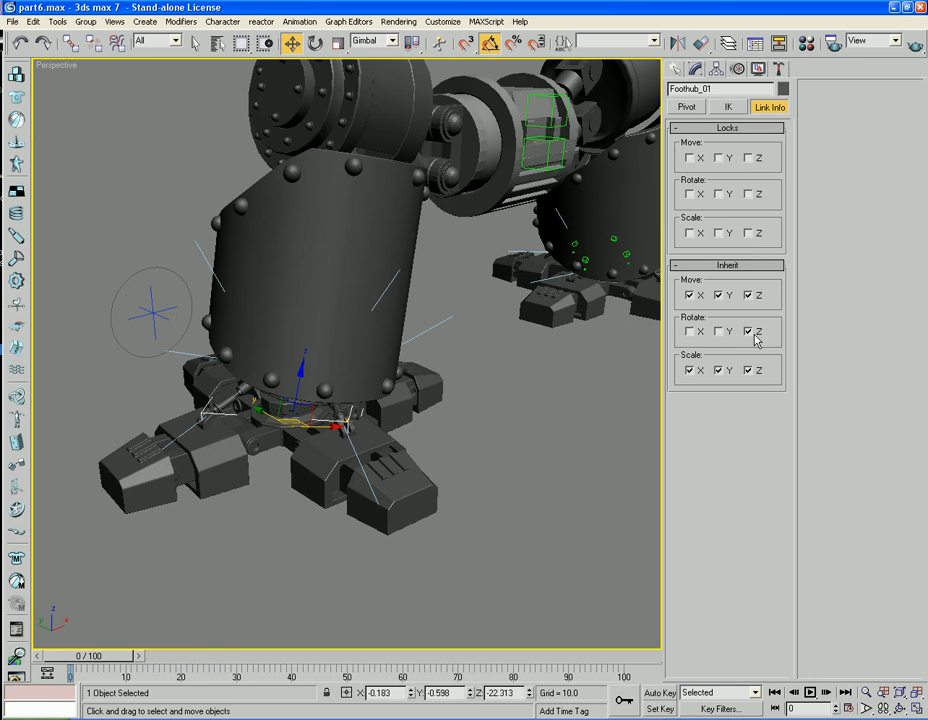
mouse_move(93, 658)
left_mouse_down()
mouse_move(220, 658)
mouse_move(90, 658)
left_mouse_up()
left_click_drag(110, 658, 265, 658)
key("w")
middle_click_drag(207, 596, 238, 563, "alt")
left_click_drag(244, 656, 75, 656)
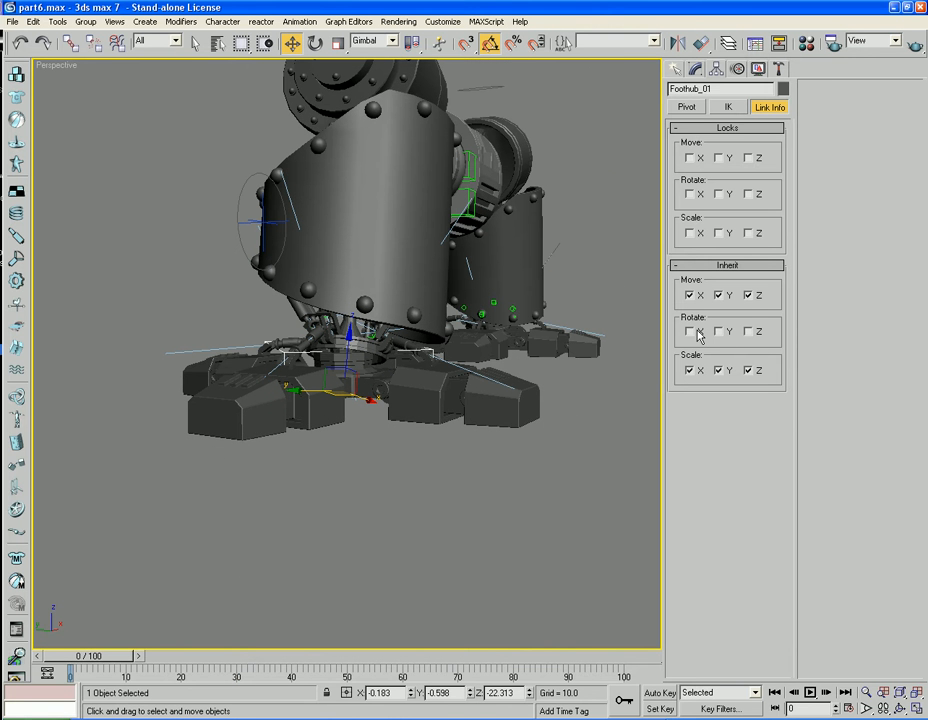
left_click_drag(115, 655, 70, 654)
key("w")
- Select Foothub_02 on the duplicated leg and check its rotation inheritance settings and the foot's alignment
middle_click_drag(327, 511, 446, 504, "alt")
middle_click_drag(446, 504, 316, 472)
scroll(315, 472, "down", 4)
middle_click_drag(486, 454, 385, 509)
left_click(428, 437)
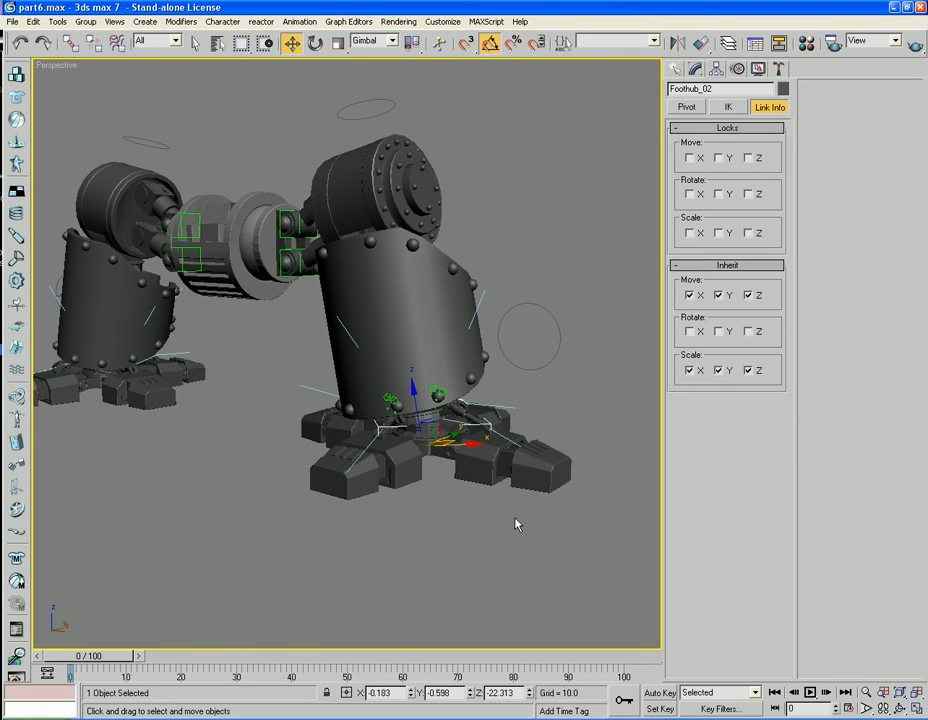
middle_click_drag(516, 524, 466, 357, "alt")
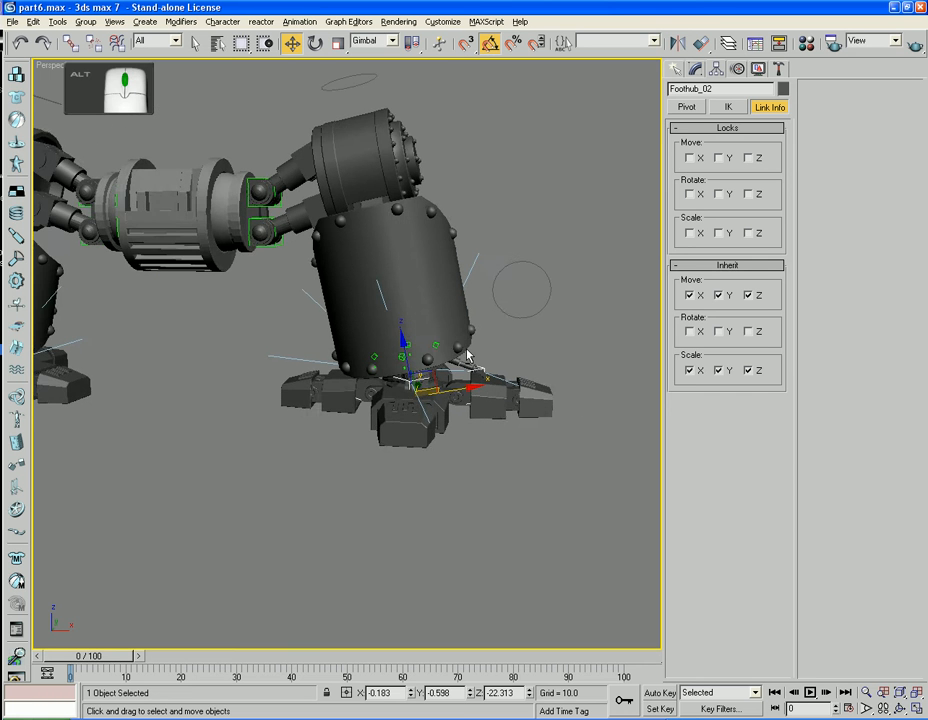
- Apply an HI Solver to the Foothandle01 circle of the duplicated leg, with Sphere05 as the start joint
scroll(530, 346, "down", 3)
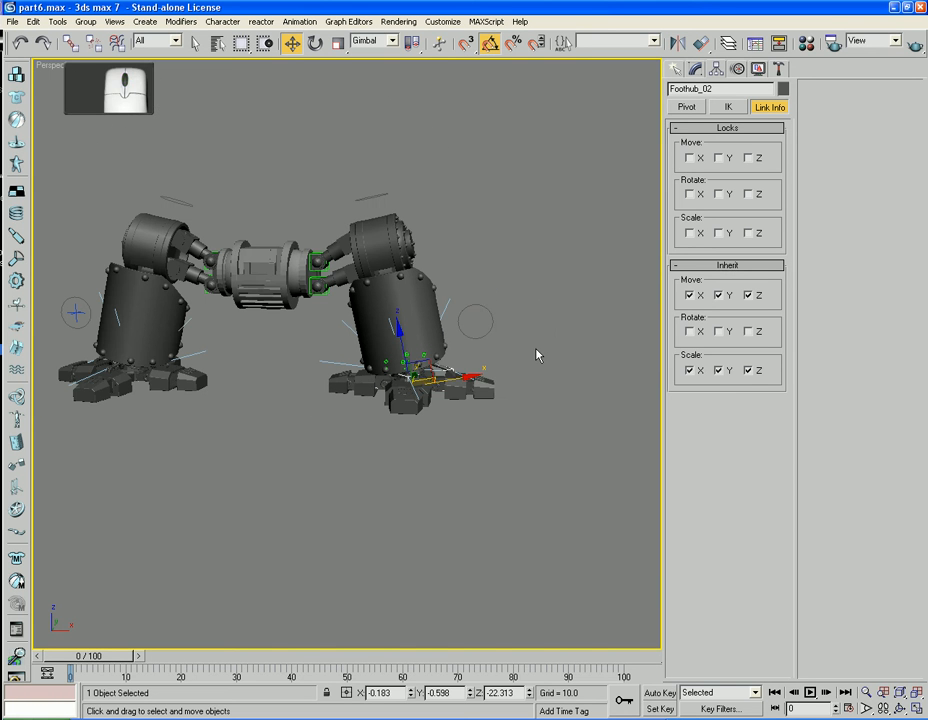
left_click(482, 329)
left_click(299, 21)
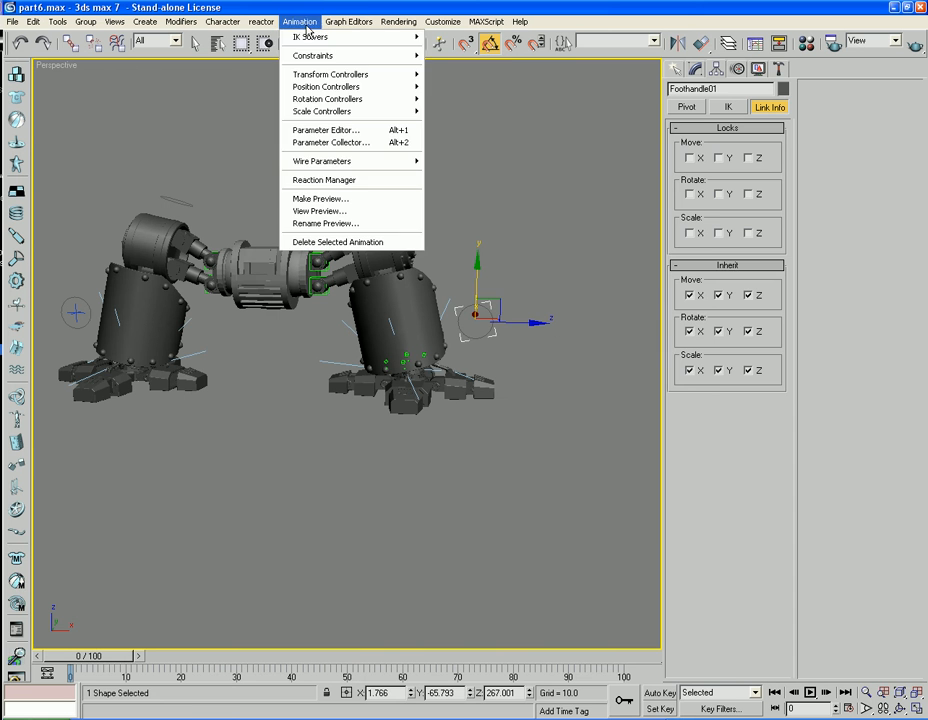
mouse_move(310, 35)
left_click(460, 37)
left_click(316, 261)
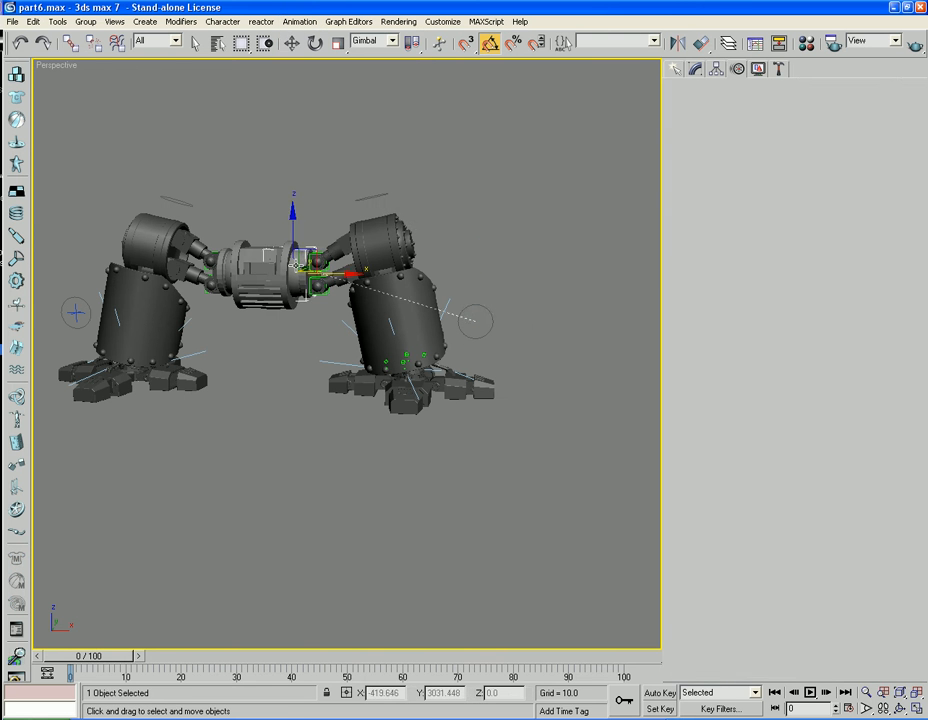
- Move the IK Chain02 goal to test the duplicated leg from two view angles, undoing each move
left_click_drag(495, 298, 470, 305)
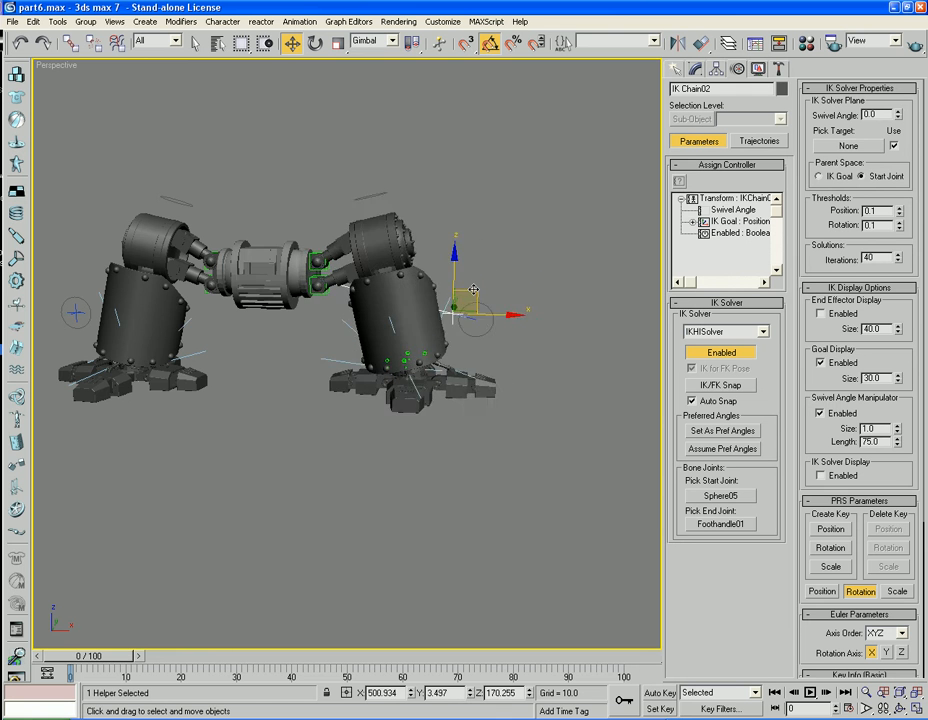
key("ctrl+z")
middle_click_drag(522, 383, 340, 302, "alt")
mouse_move(346, 342)
left_mouse_down()
mouse_move(226, 203)
mouse_move(220, 210)
mouse_move(350, 350)
left_mouse_up()
key("ctrl+z")
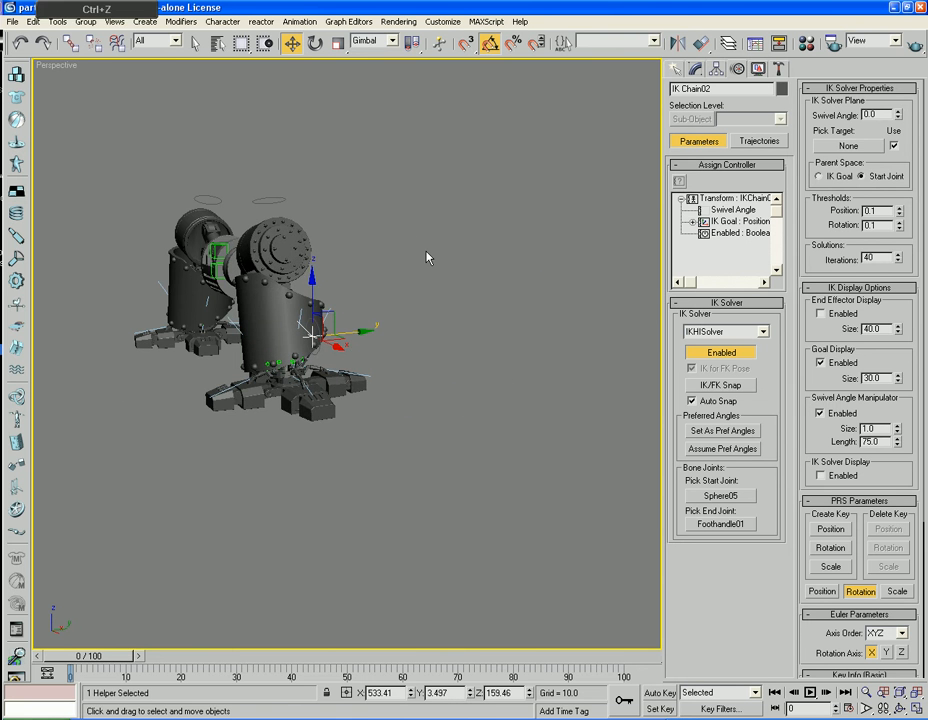
- Select all objects of both legs and the pelvis and delete their animation keys from the timeline
left_click_drag(429, 257, 104, 489)
left_click_drag(248, 666, 68, 677)
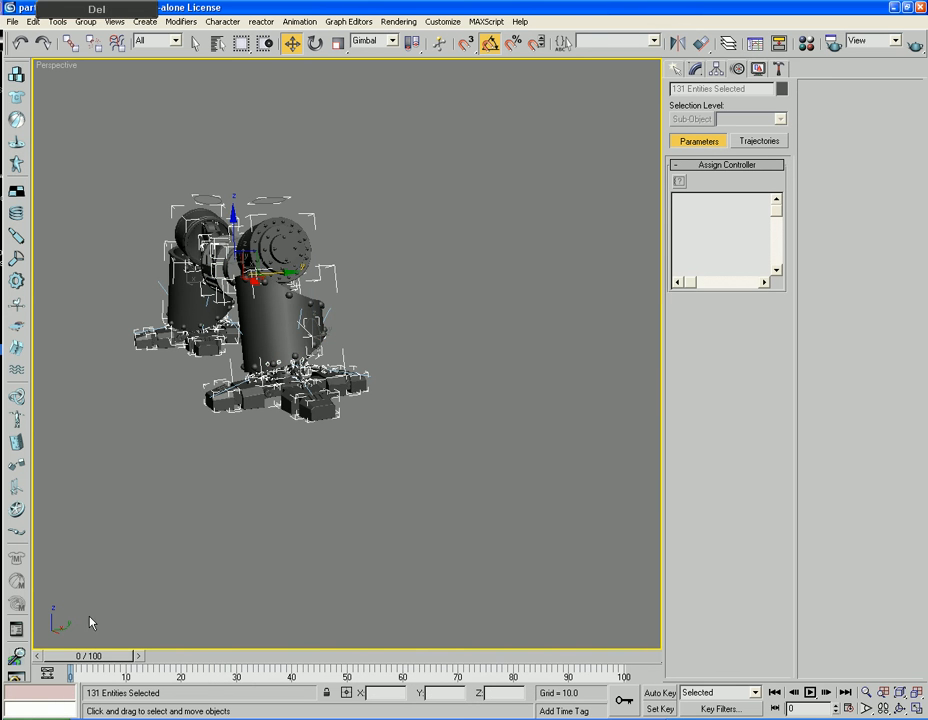
- Clear the selection and link the hip joints Sphere02 and Sphere05 to pelvis_inner at the centre of the pelvis
middle_click_drag(140, 575, 341, 556, "alt")
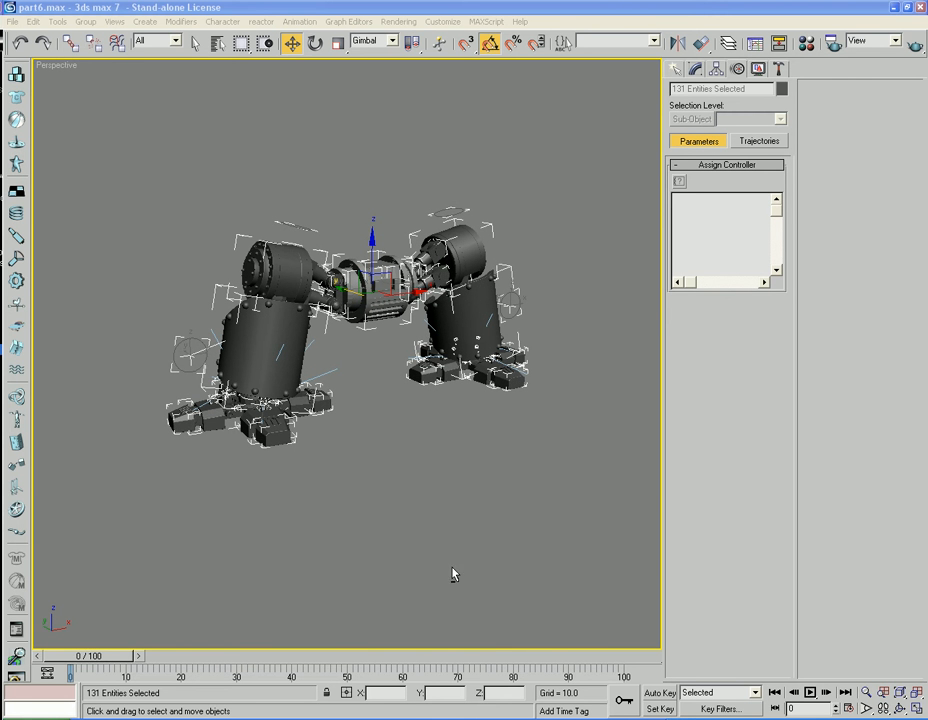
middle_click_drag(452, 573, 414, 550, "alt")
scroll(400, 520, "up", 3)
middle_click_drag(414, 550, 378, 526, "alt")
left_click(378, 526)
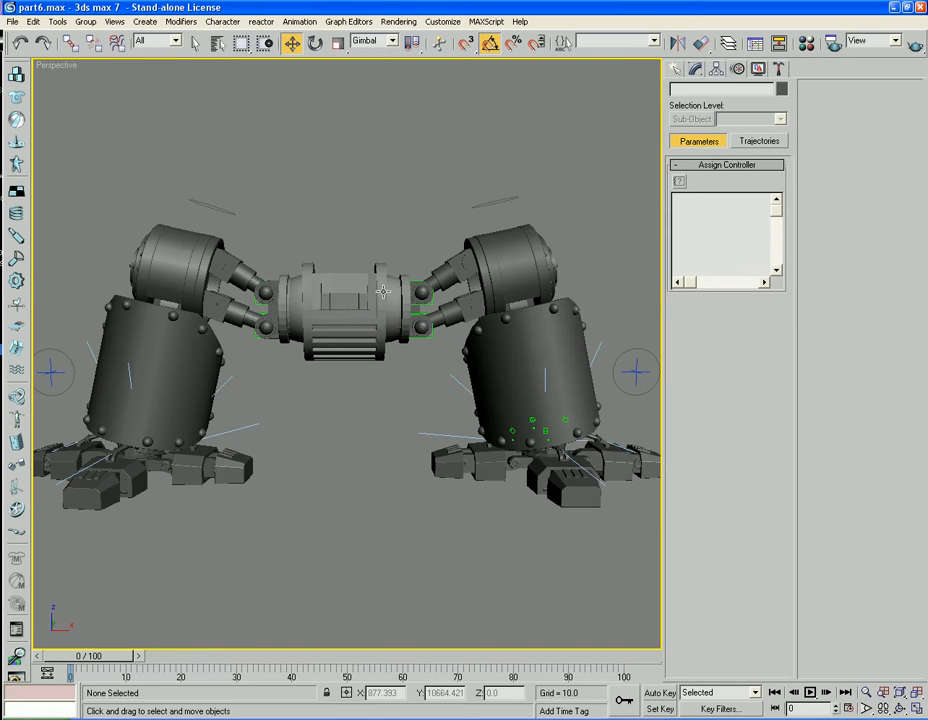
scroll(352, 431, "down", 2)
scroll(337, 250, "up", 2)
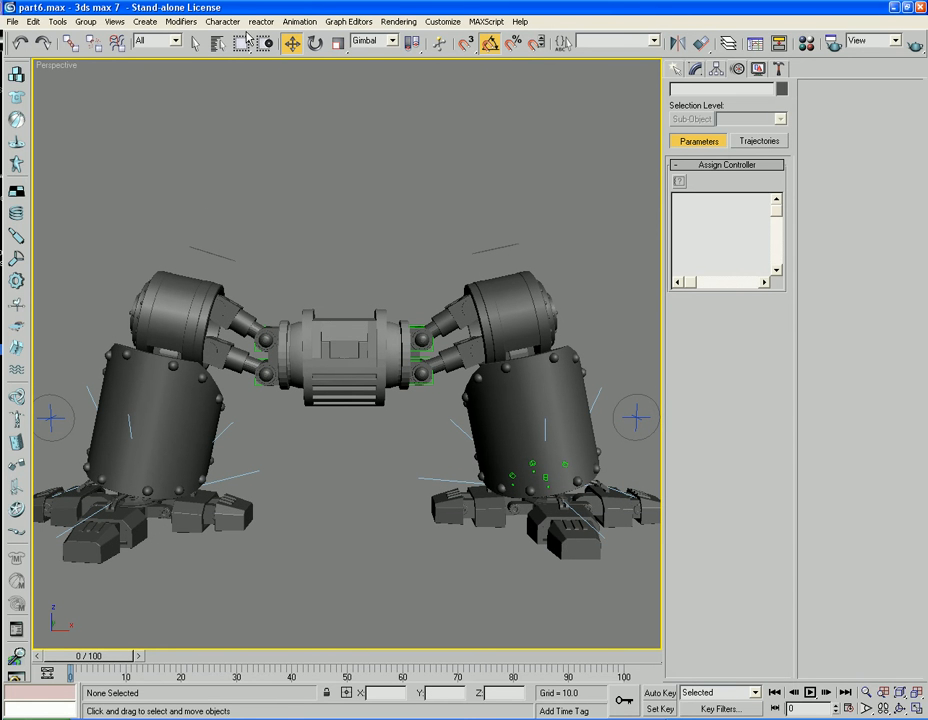
left_click(70, 43)
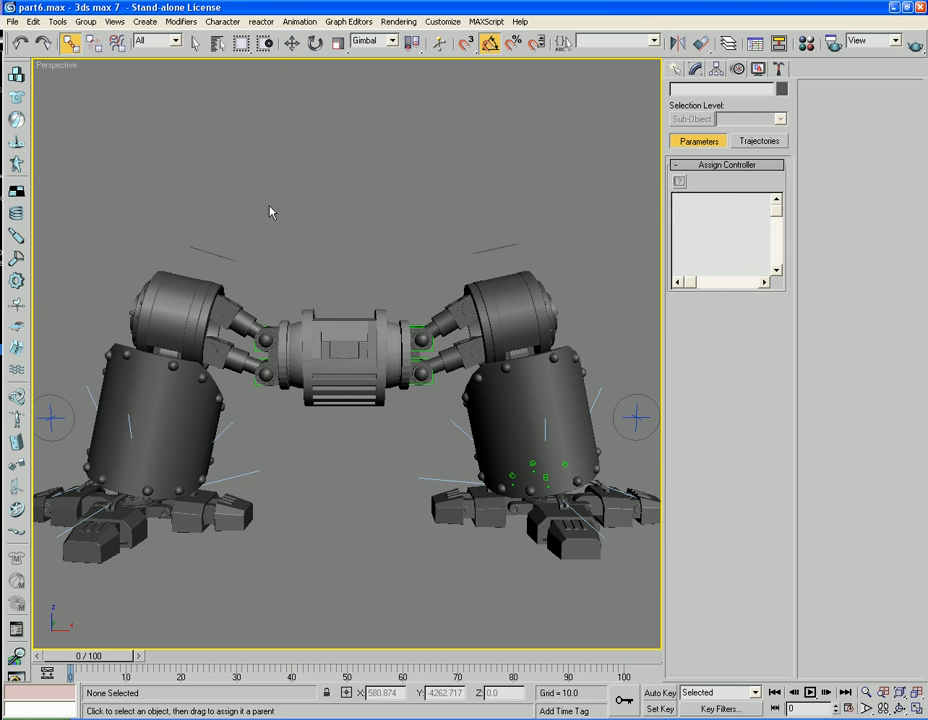
left_click(295, 375)
left_click_drag(295, 375, 332, 371)
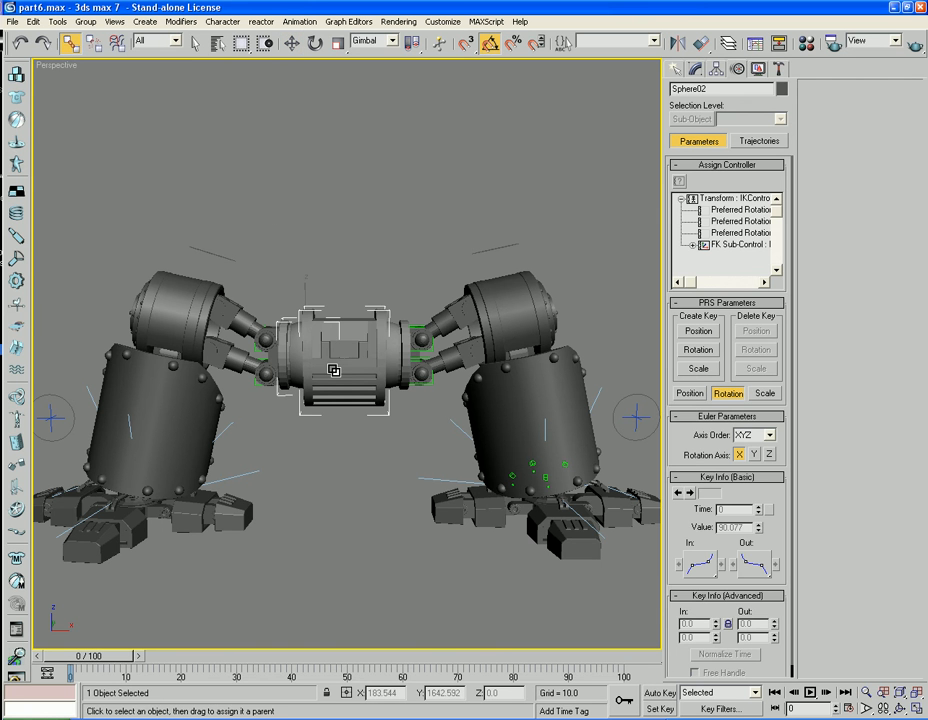
left_click(392, 328)
left_click(358, 352)
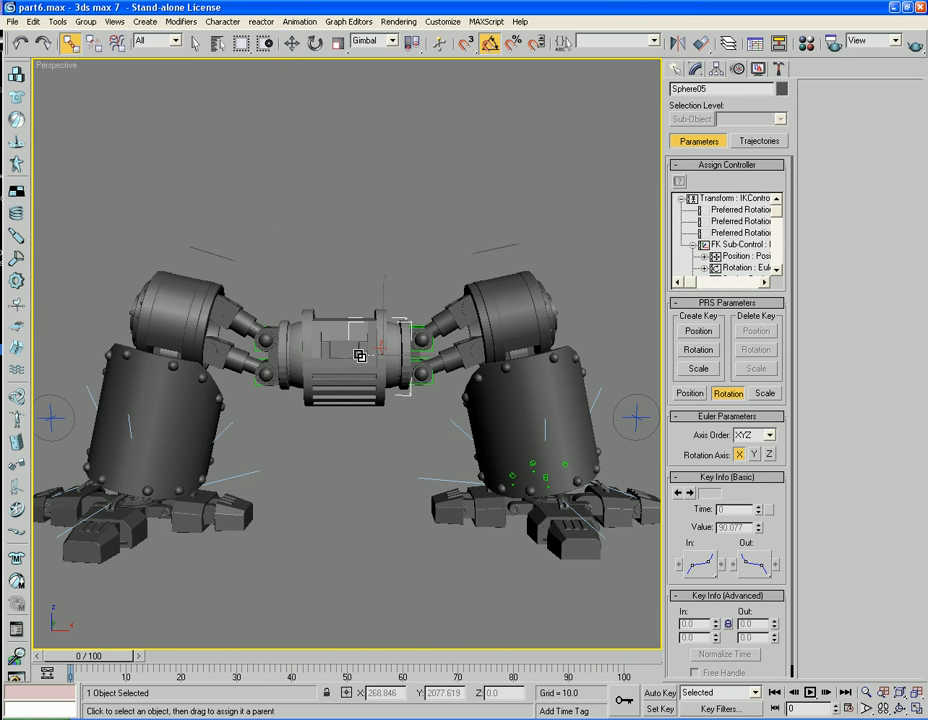
left_click(367, 223)
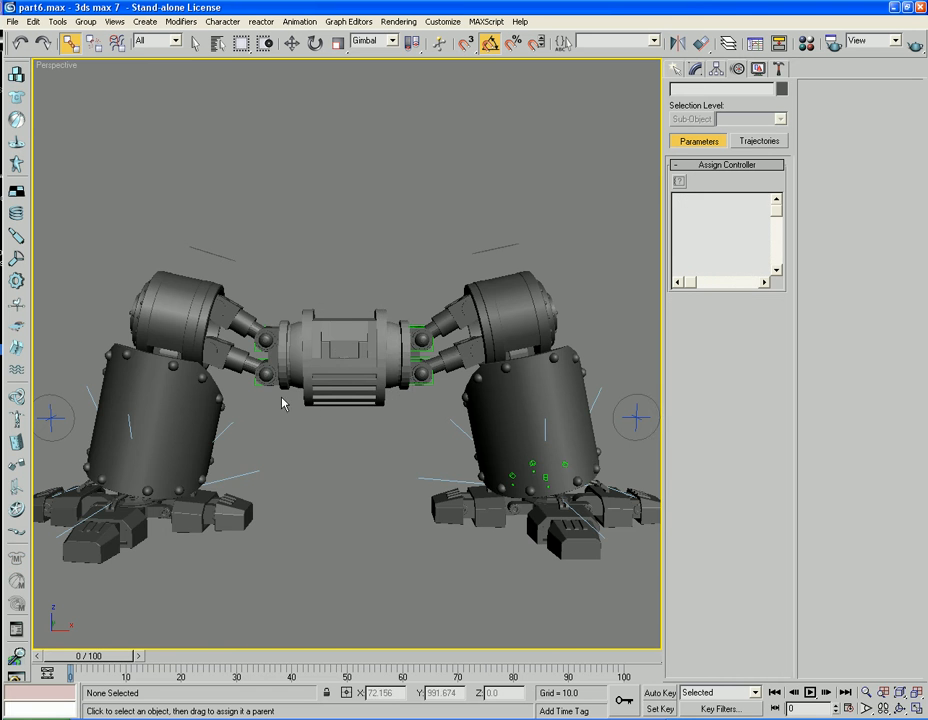
- Examine the object hierarchy under pelvis_inner in the parent selection list without making a link
middle_click_drag(284, 402, 357, 430, "alt")
scroll(357, 430, "down", 3)
middle_click_drag(357, 430, 309, 402)
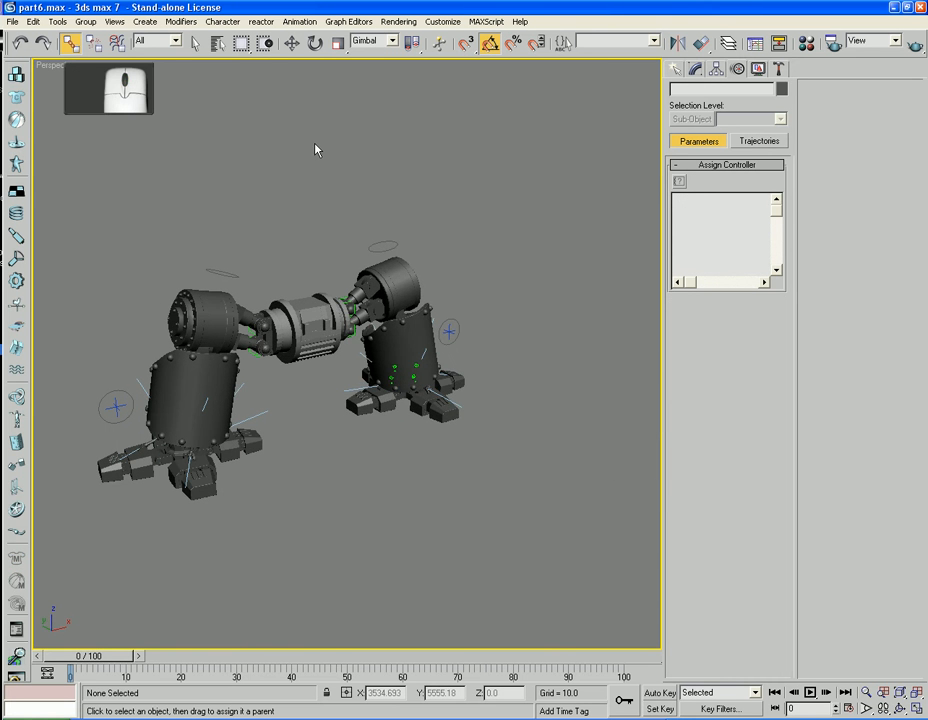
key("h")
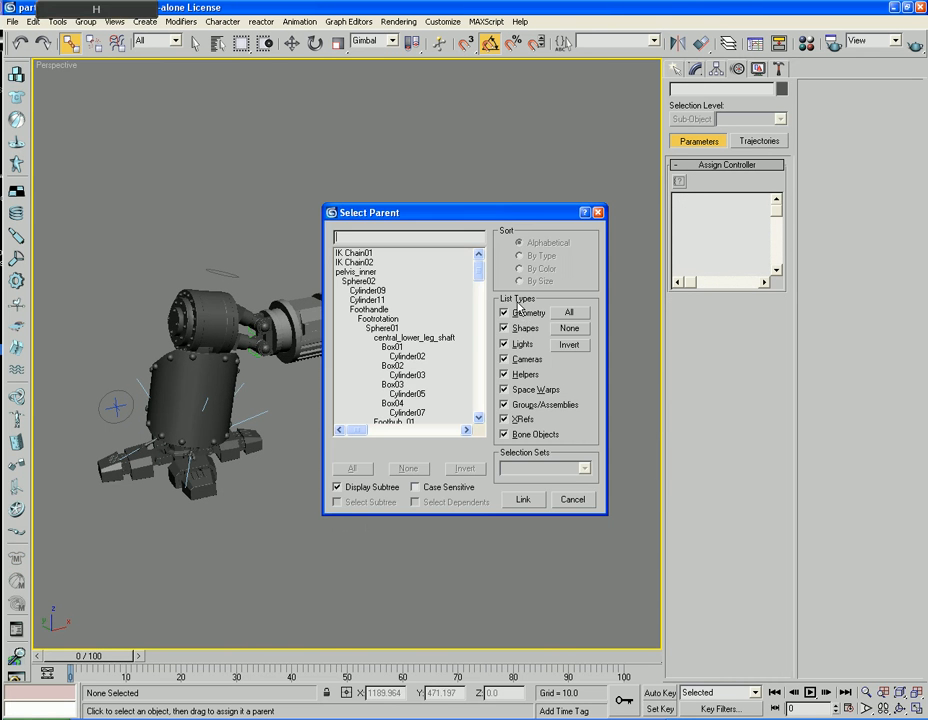
left_click(352, 273)
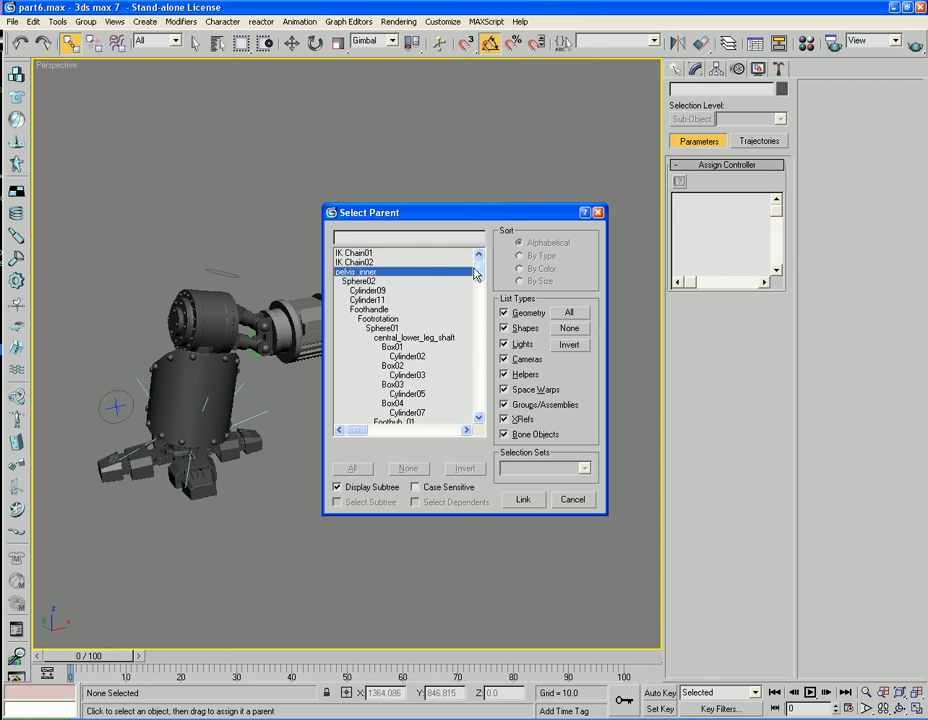
scroll(478, 280, "down", 15)
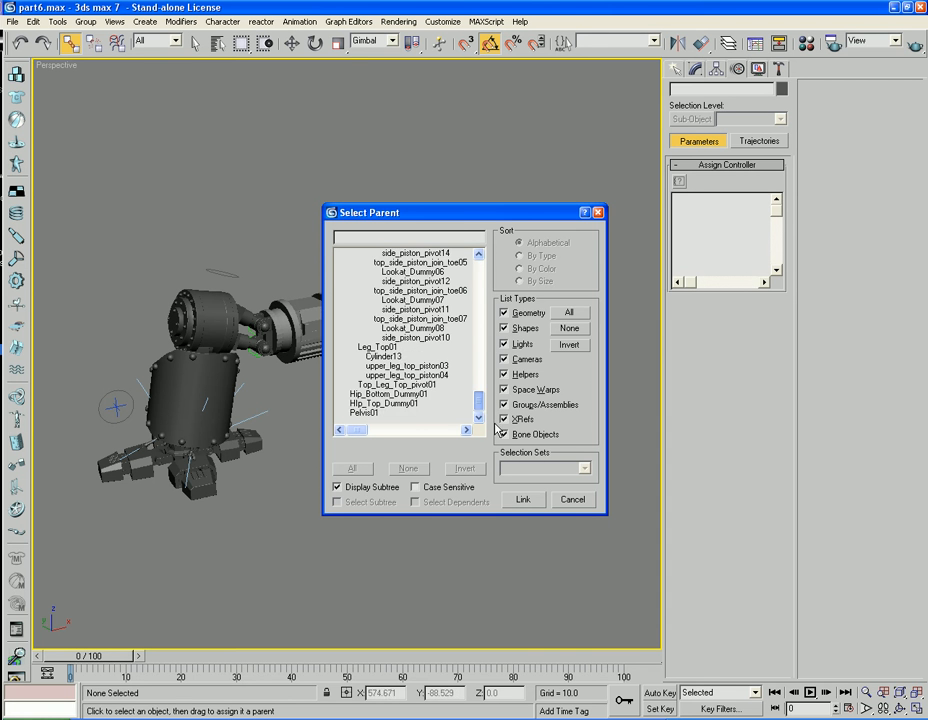
scroll(470, 300, "up", 15)
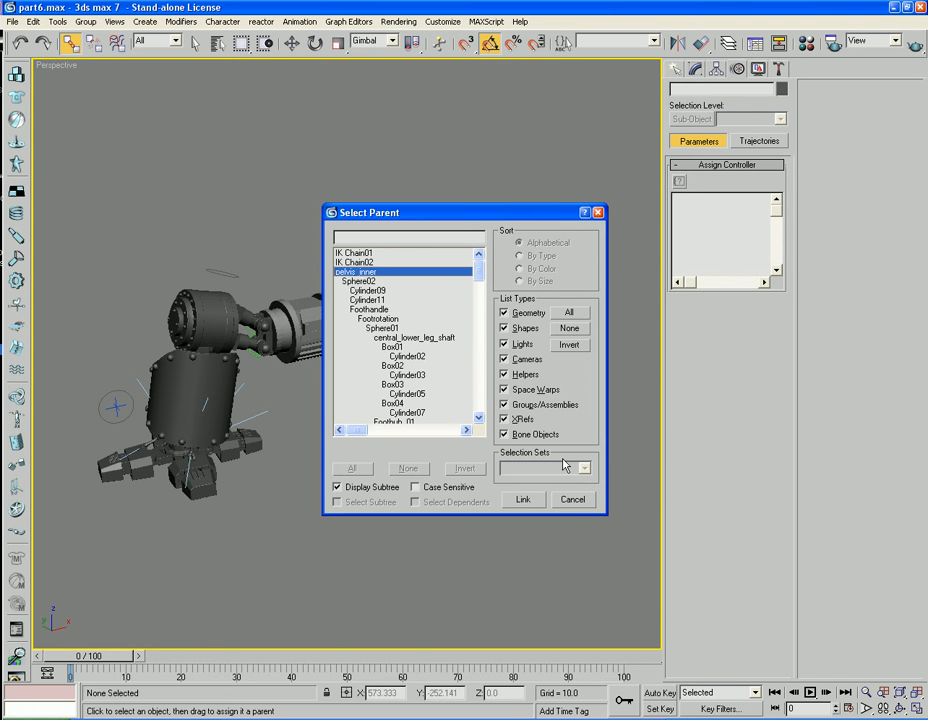
left_click(573, 500)
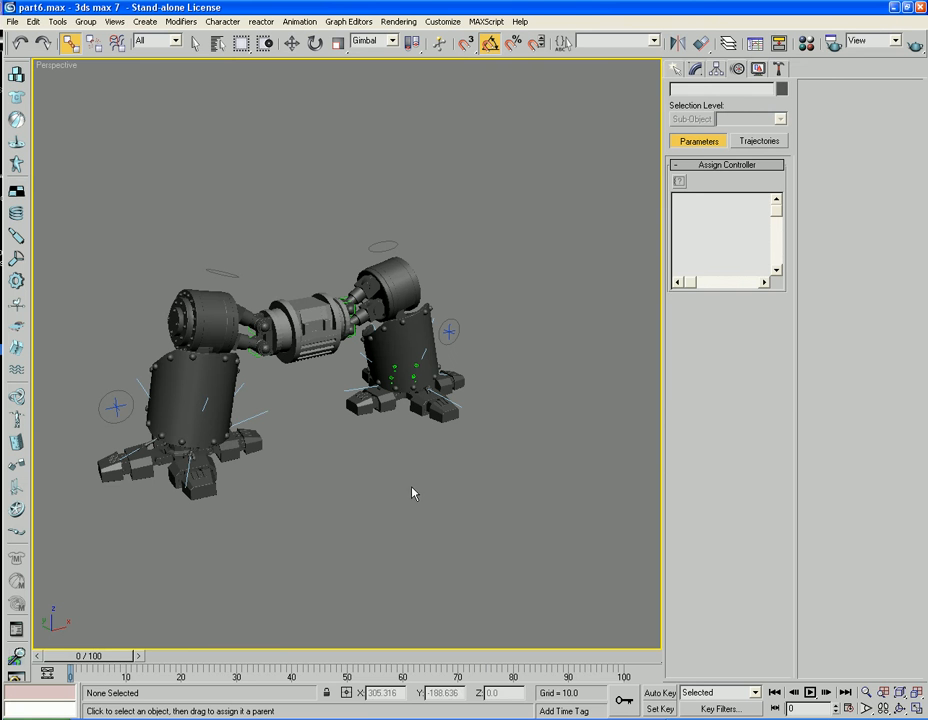
- Select pelvis_inner and test both legs by moving it, including a downward move along Z, undoing each move
left_click(301, 337)
key("w")
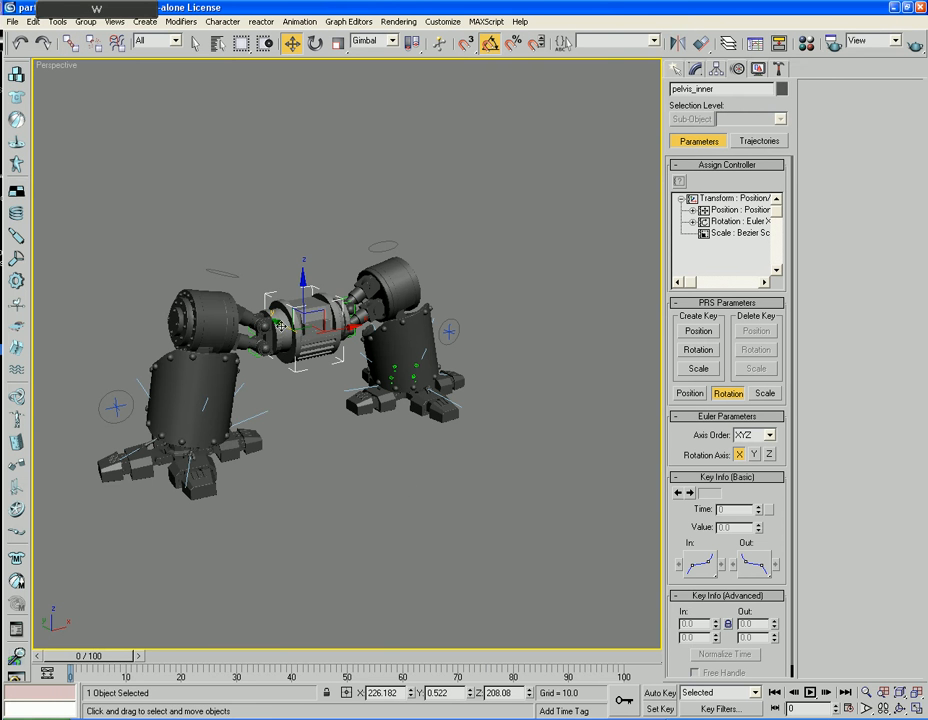
mouse_move(303, 336)
left_mouse_down()
mouse_move(320, 348)
mouse_move(284, 326)
mouse_move(226, 316)
mouse_move(308, 336)
mouse_move(277, 343)
mouse_move(300, 328)
left_mouse_up()
key("ctrl+z")
left_click_drag(303, 283, 304, 330)
key("ctrl+z")
middle_click_drag(394, 486, 380, 463, "alt")
scroll(404, 406, "up", 5)
scroll(404, 406, "down", 3)
scroll(408, 396, "down", 4)
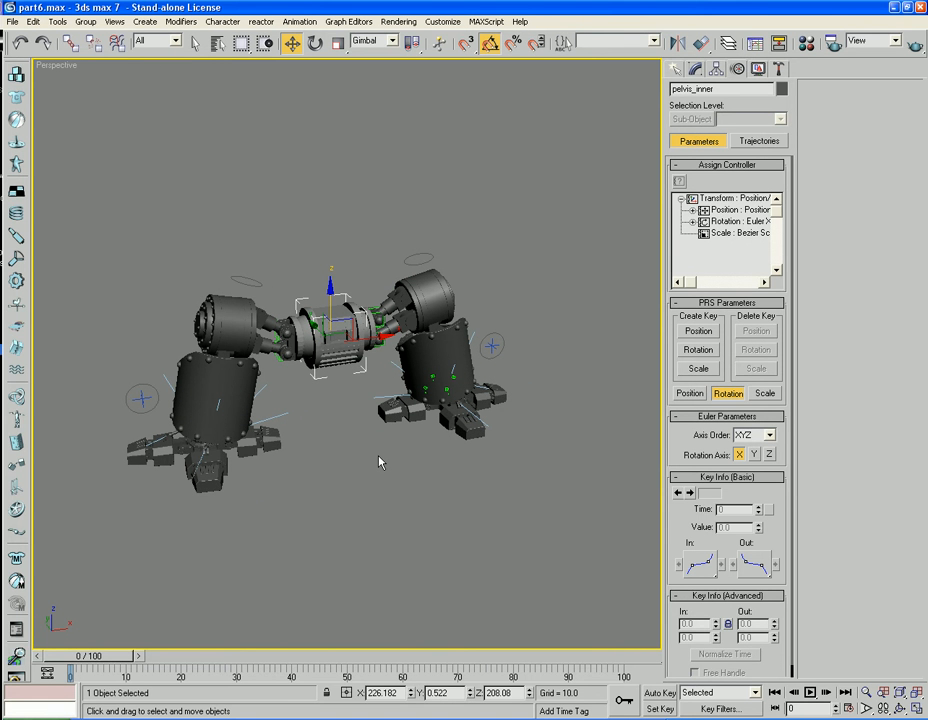
key("super")
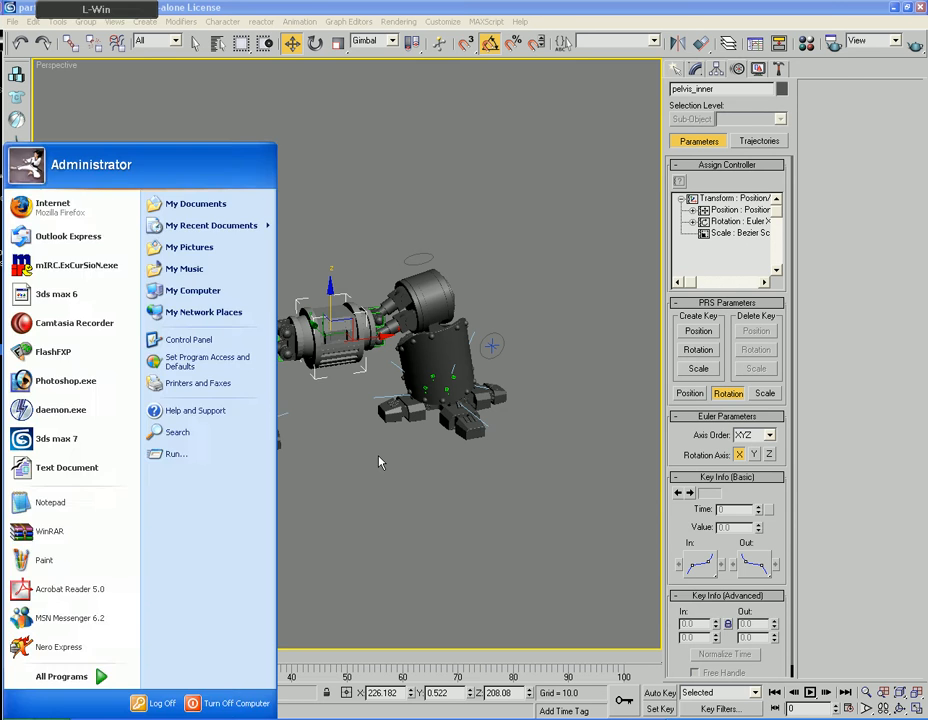
key("i")
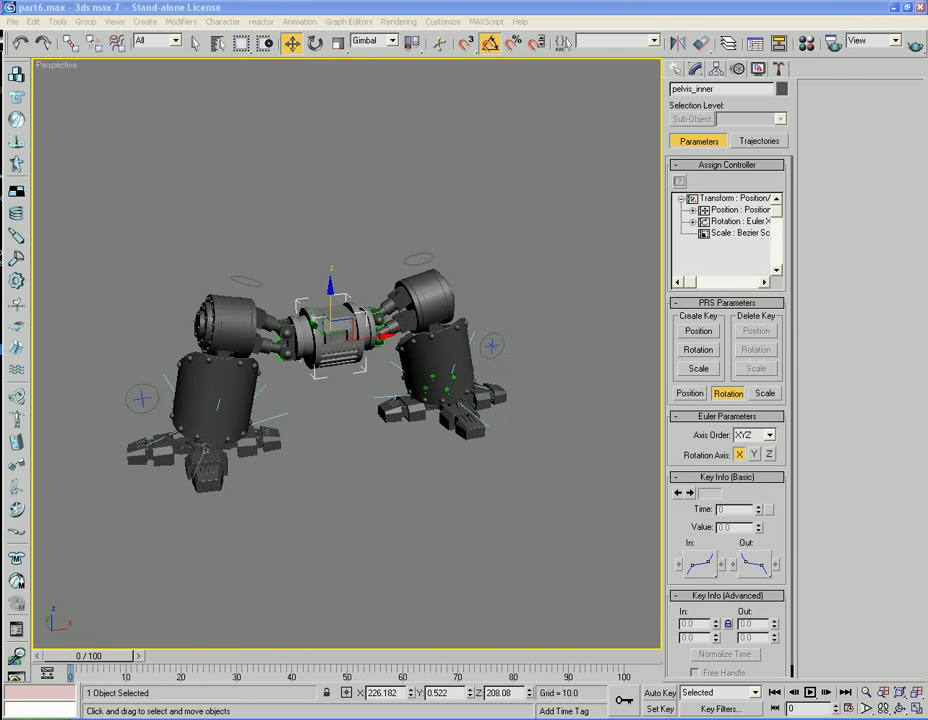
key("r")
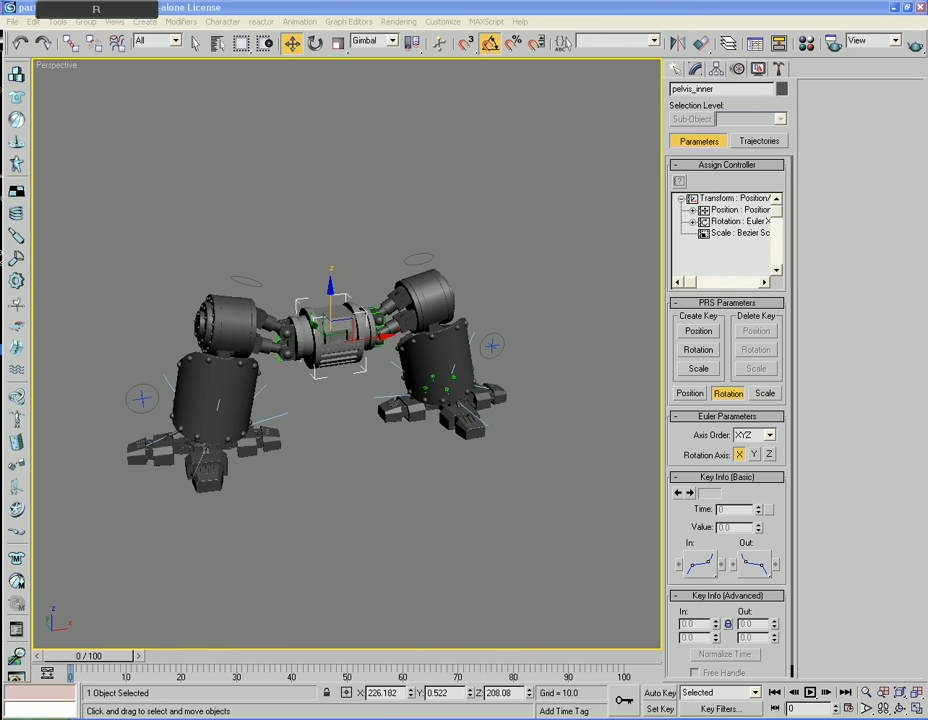
key("Down")
key("Return")
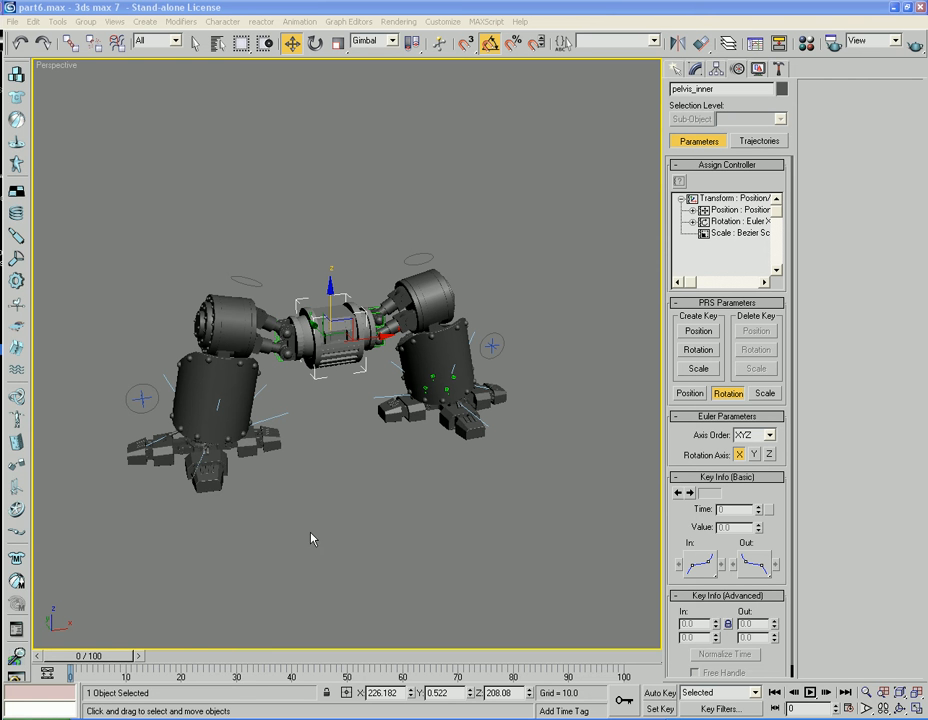
- Select the hip pistons and pelvis bracket of the original leg and hide all unselected objects
middle_click_drag(338, 537, 464, 461, "alt")
scroll(344, 443, "up", 6)
left_click_drag(0, 0, 0, 0)
scroll(462, 459, "down", 5)
middle_click_drag(464, 461, 418, 468, "alt")
left_click(402, 408)
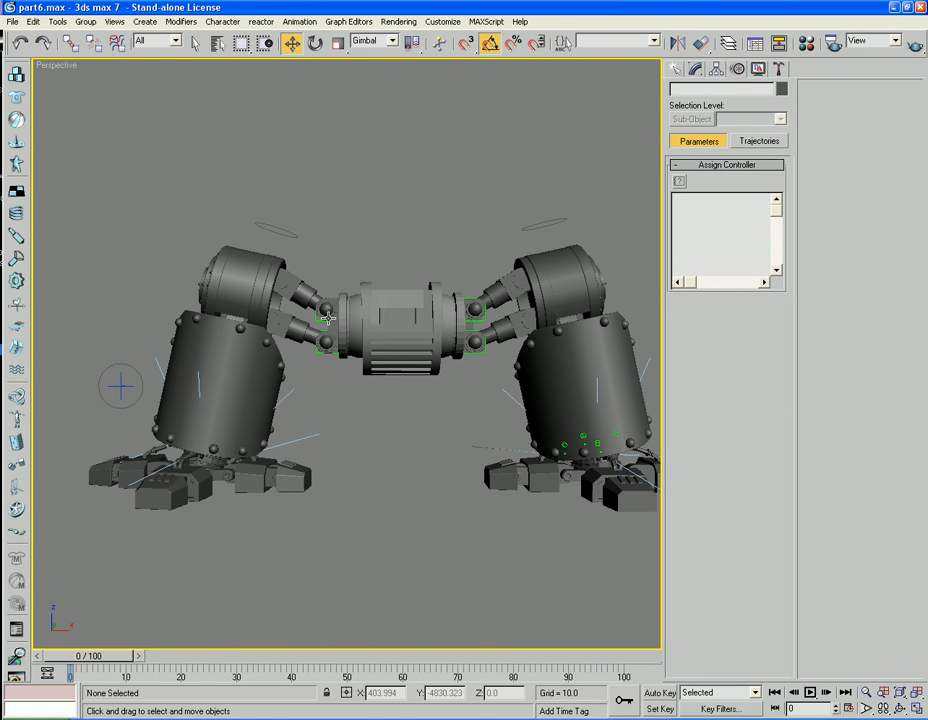
left_click_drag(329, 287, 305, 385)
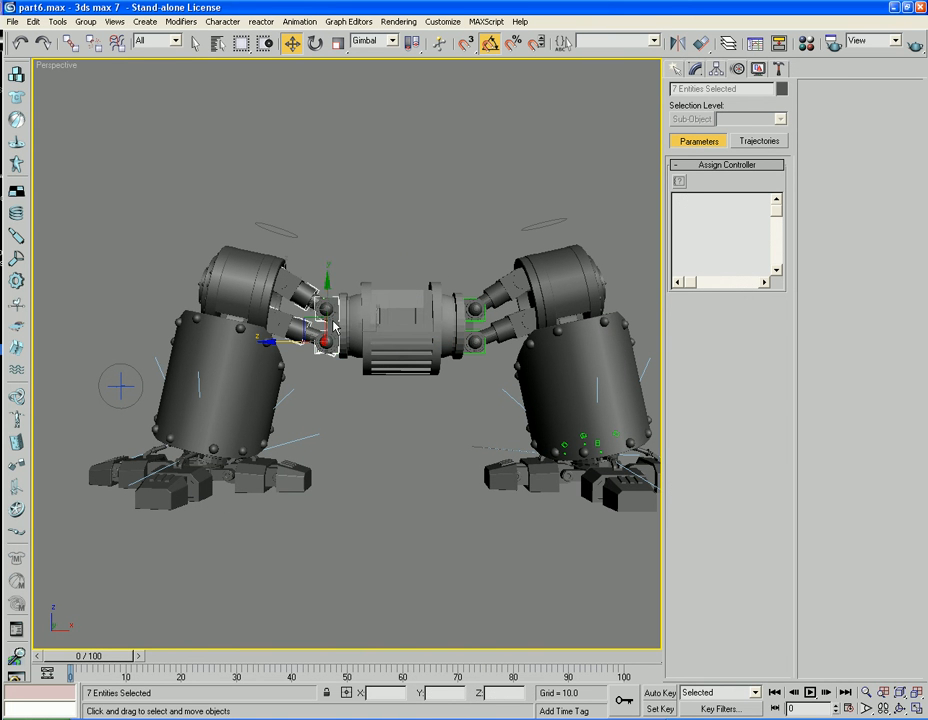
right_click(340, 313)
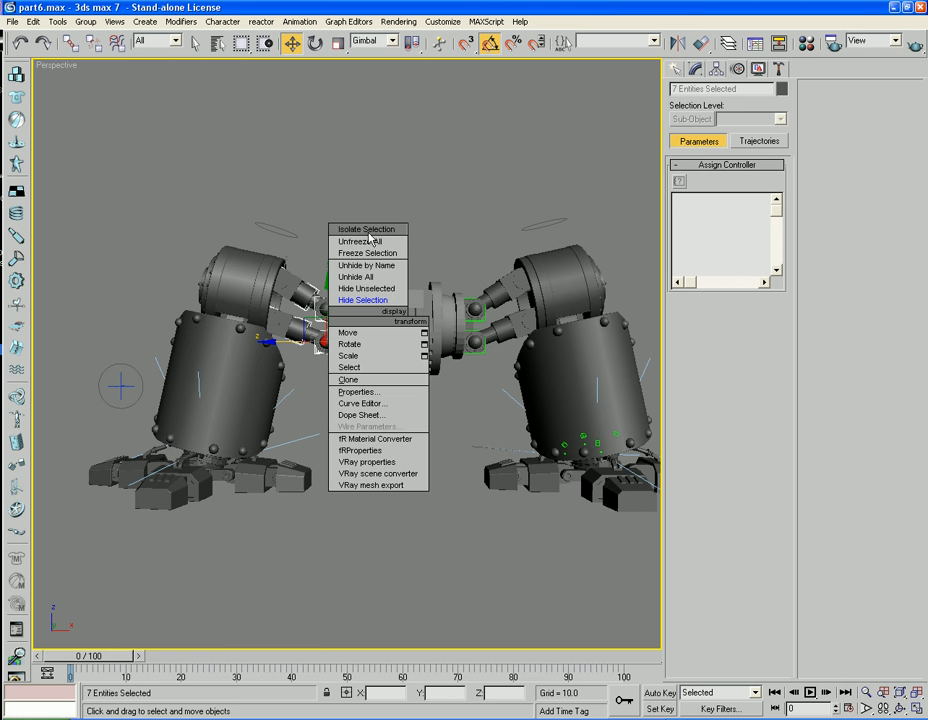
left_click(362, 293)
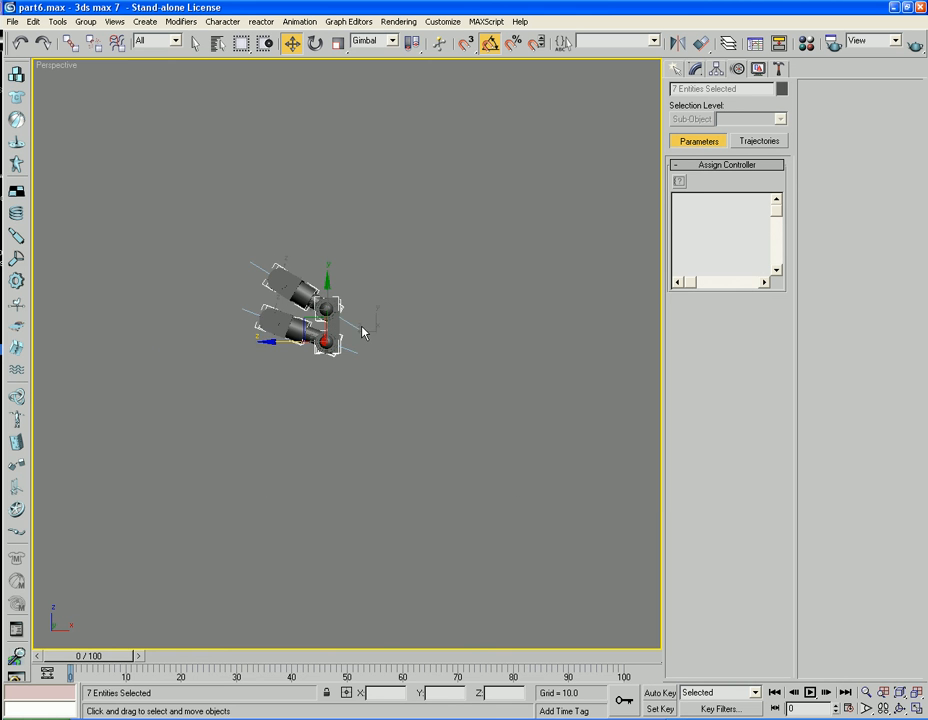
- Create an AutoGrid box on the flat end of the Pelvis bracket, about 9.3 long, 29.7 wide and 3.3 high, with edged faces displayed
middle_click_drag(361, 335, 450, 433, "alt")
scroll(350, 389, "up", 4)
scroll(445, 430, "up", 3)
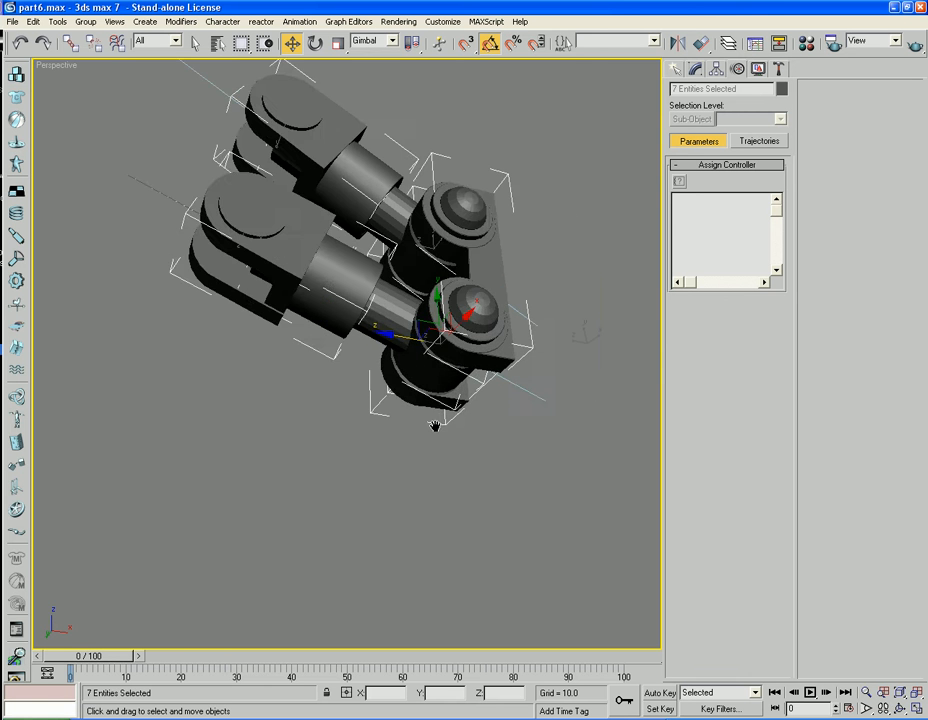
scroll(433, 420, "down", 4)
left_click(457, 434)
middle_click_drag(457, 434, 406, 408, "alt")
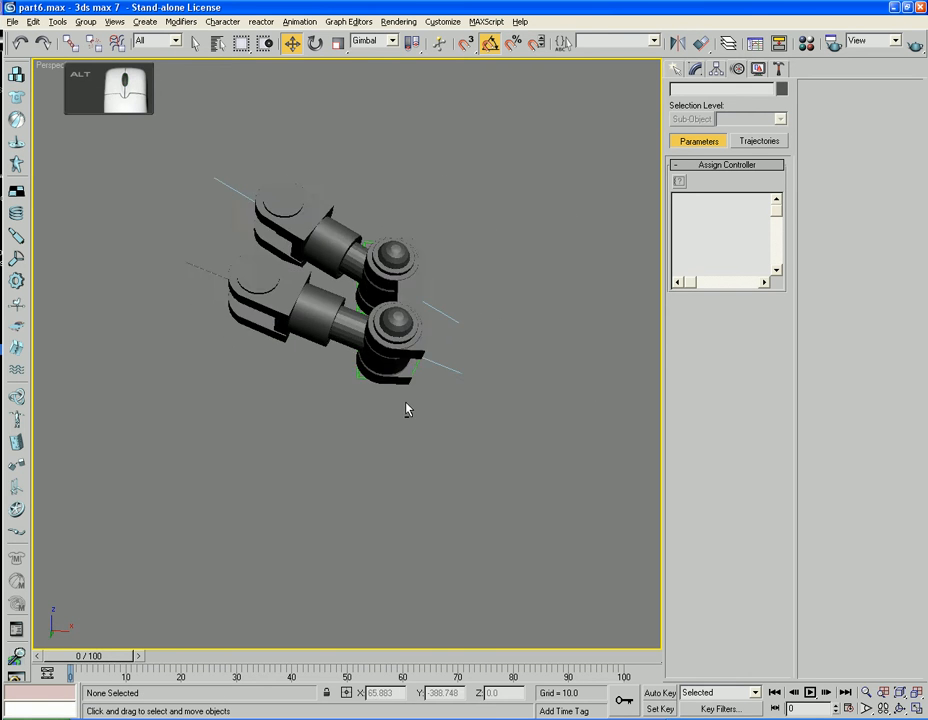
scroll(406, 404, "up", 8)
scroll(483, 378, "down", 4)
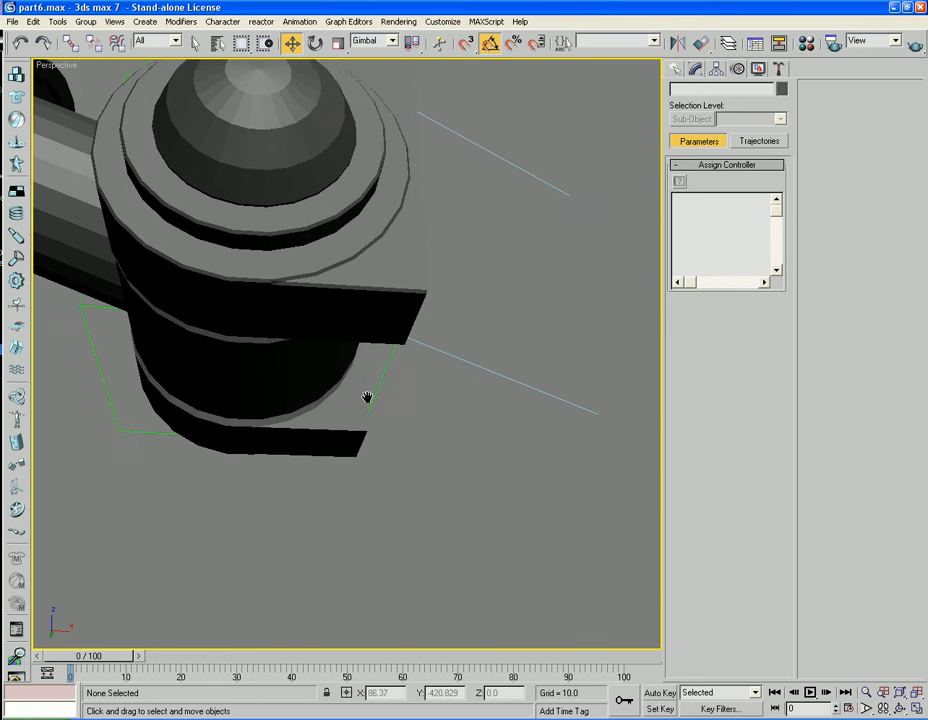
left_click(404, 348)
left_click(676, 69)
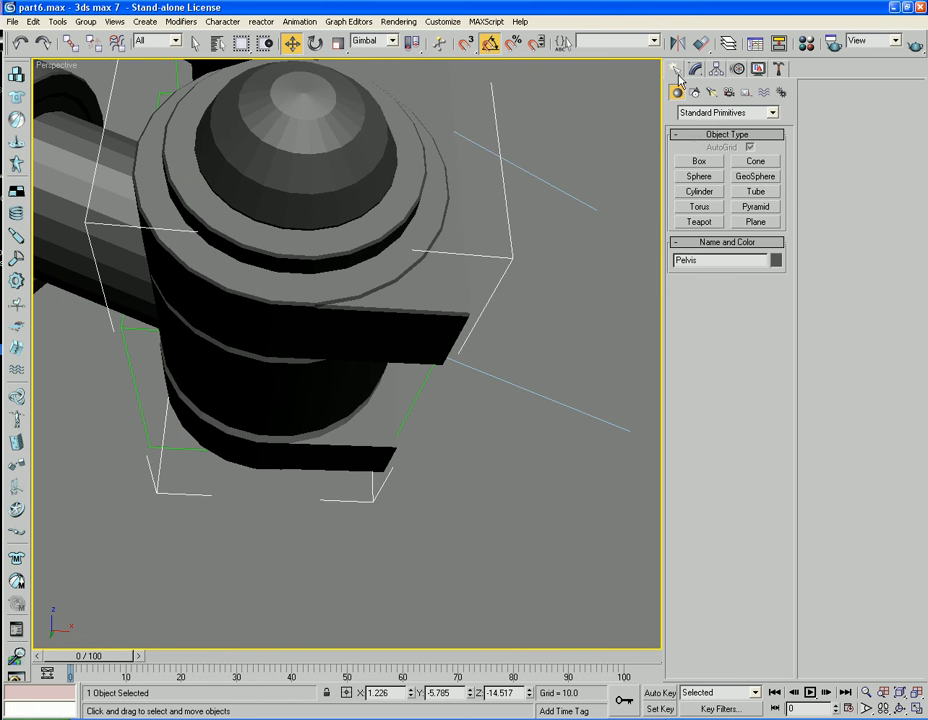
left_click(699, 161)
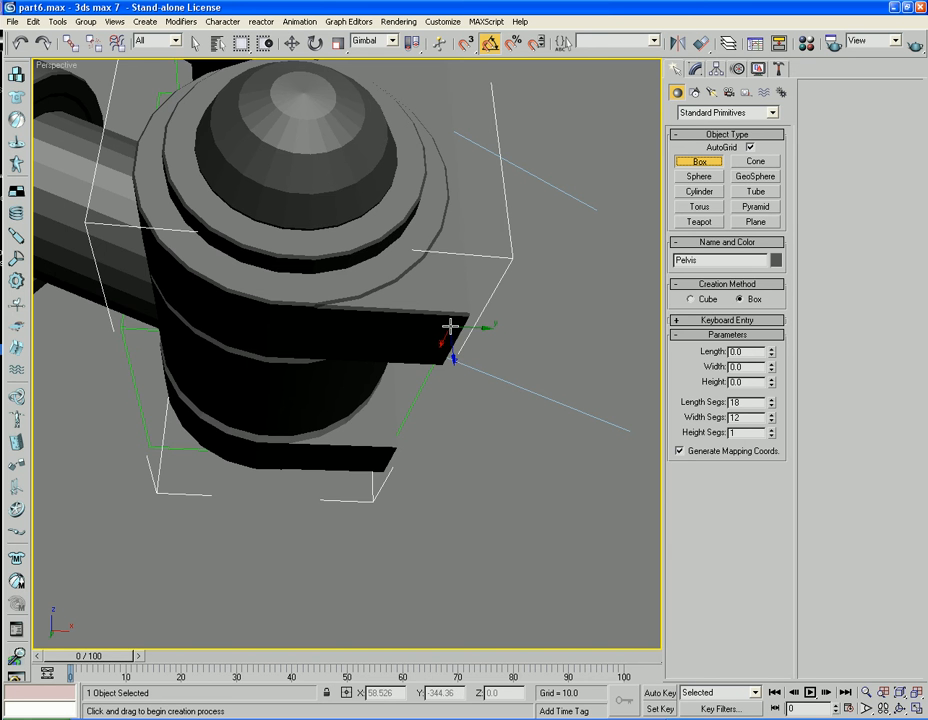
left_click_drag(451, 326, 292, 466)
key("F4")
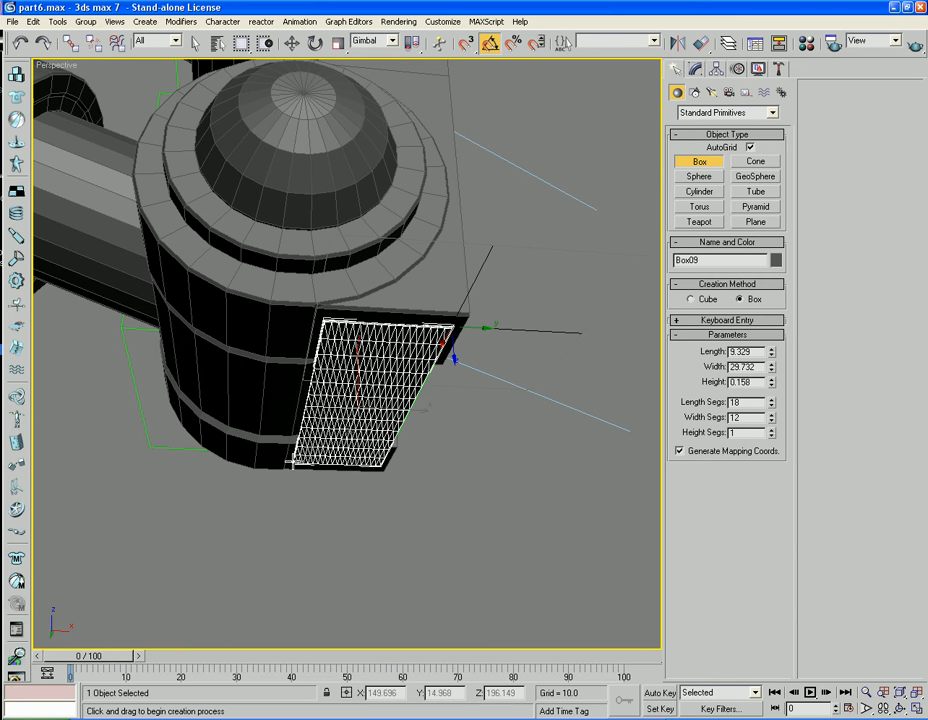
left_click(294, 503)
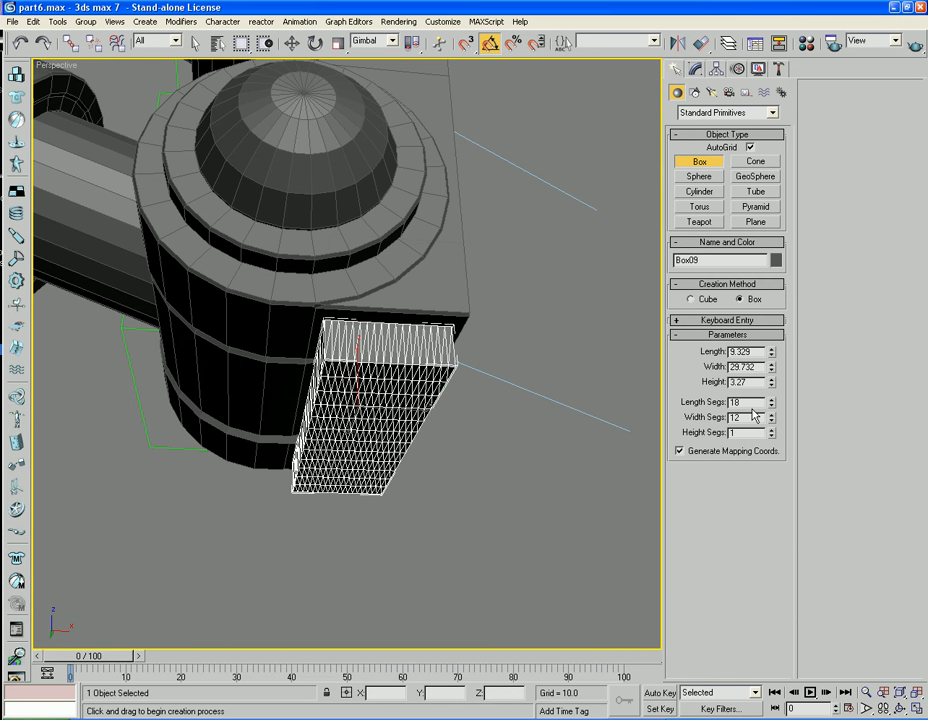
- Set the new box's length and width segments to 1 and convert it to an Editable Poly
type("1")
key("Tab")
type("1")
key("Tab")
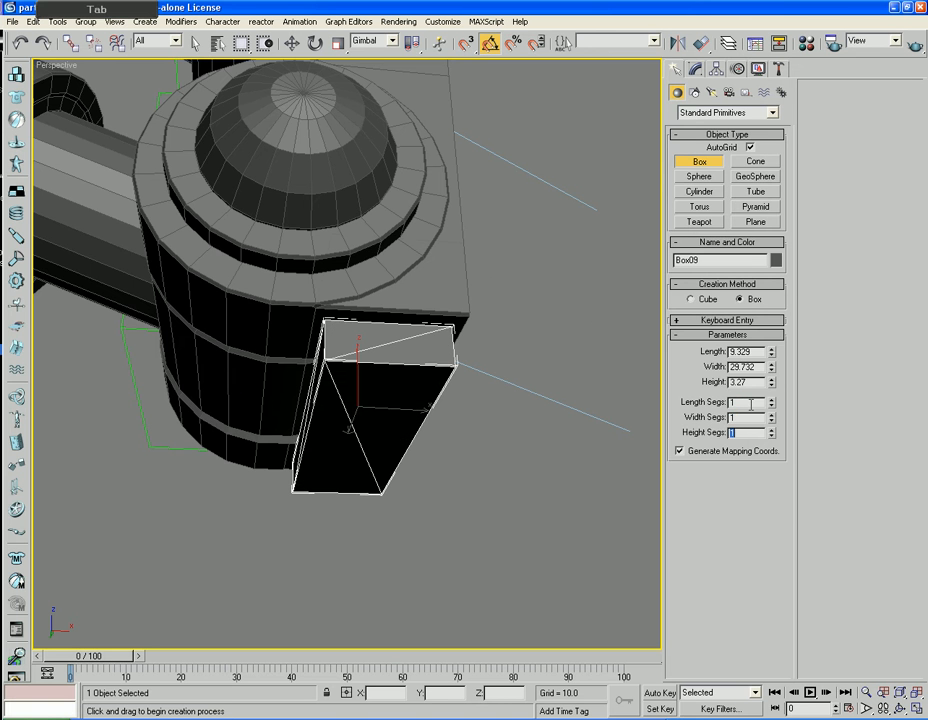
key("w")
right_click(440, 417)
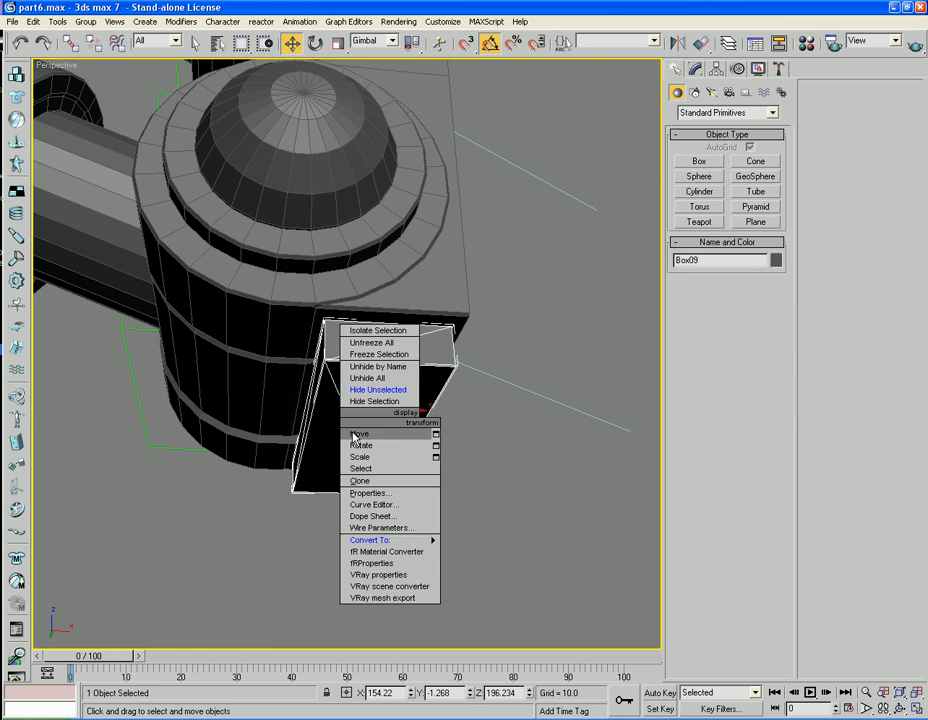
mouse_move(378, 541)
left_click(500, 552)
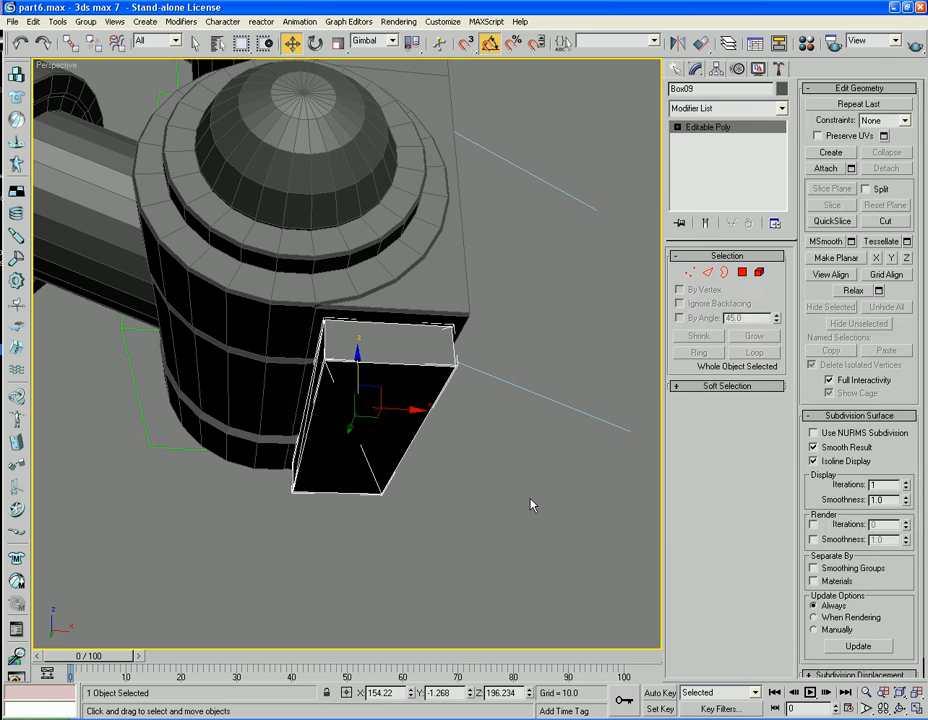
- Delete the box's hidden polygon against the Pelvis bracket by growing the bottom polygon selection and inverting it
left_click(745, 271)
left_click(359, 381)
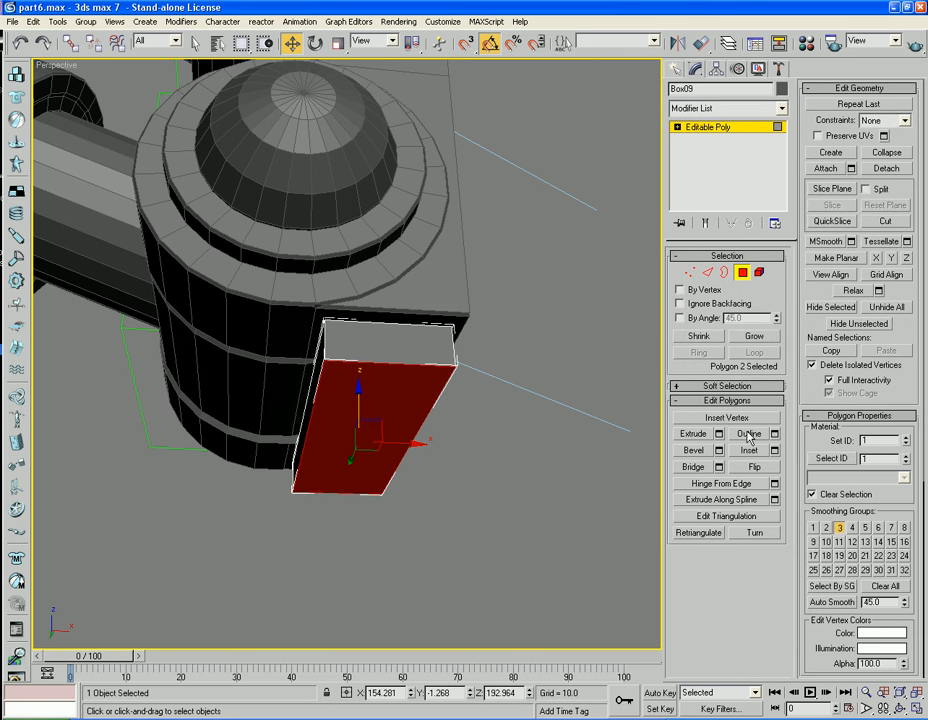
left_click(754, 337)
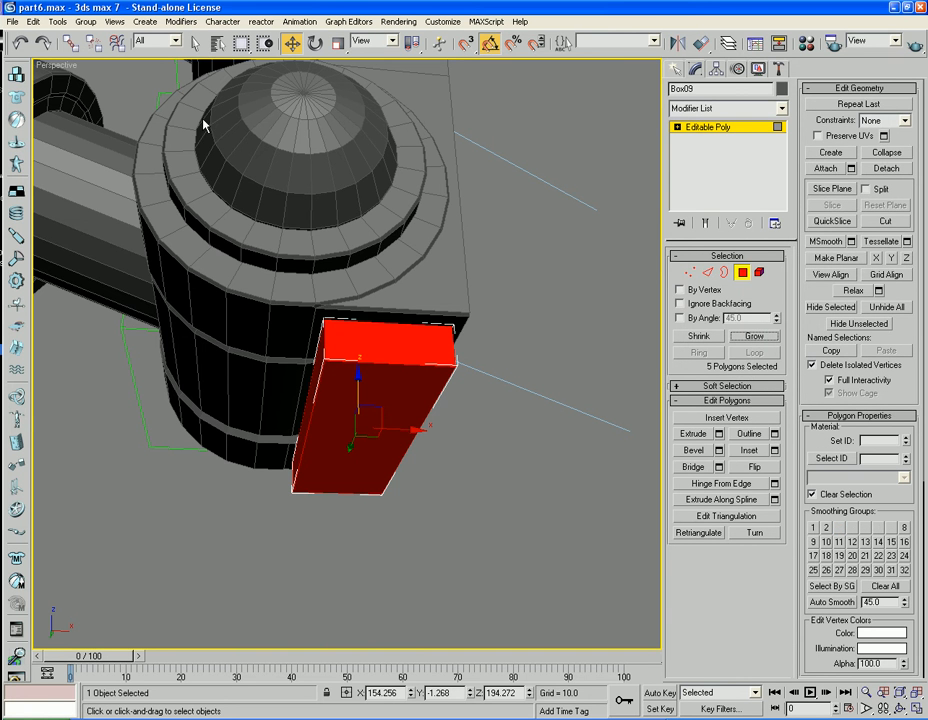
left_click(33, 21)
left_click(42, 156)
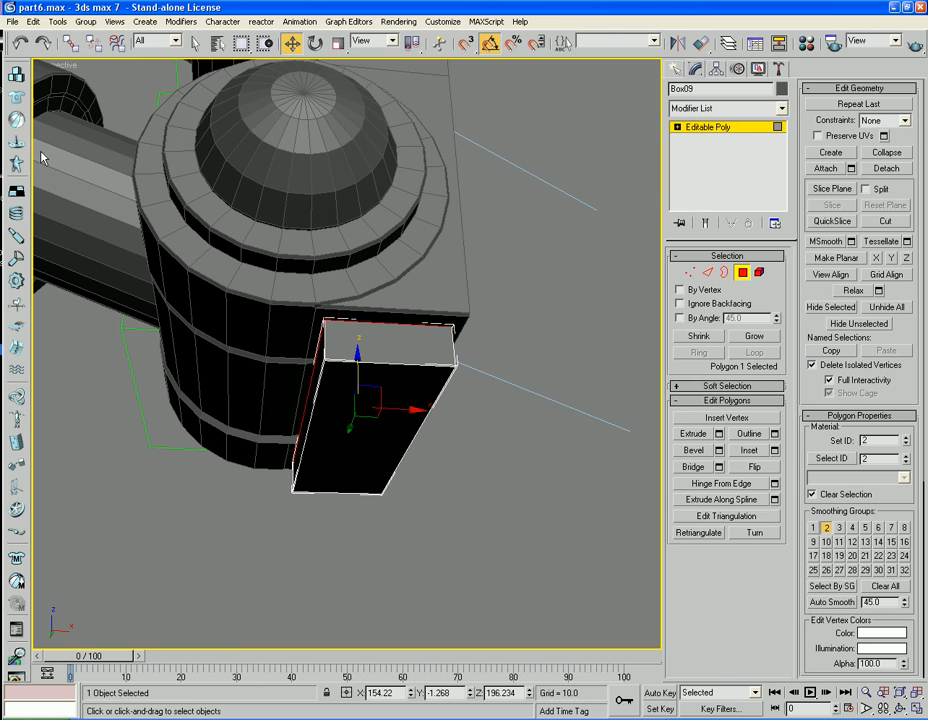
key("Delete")
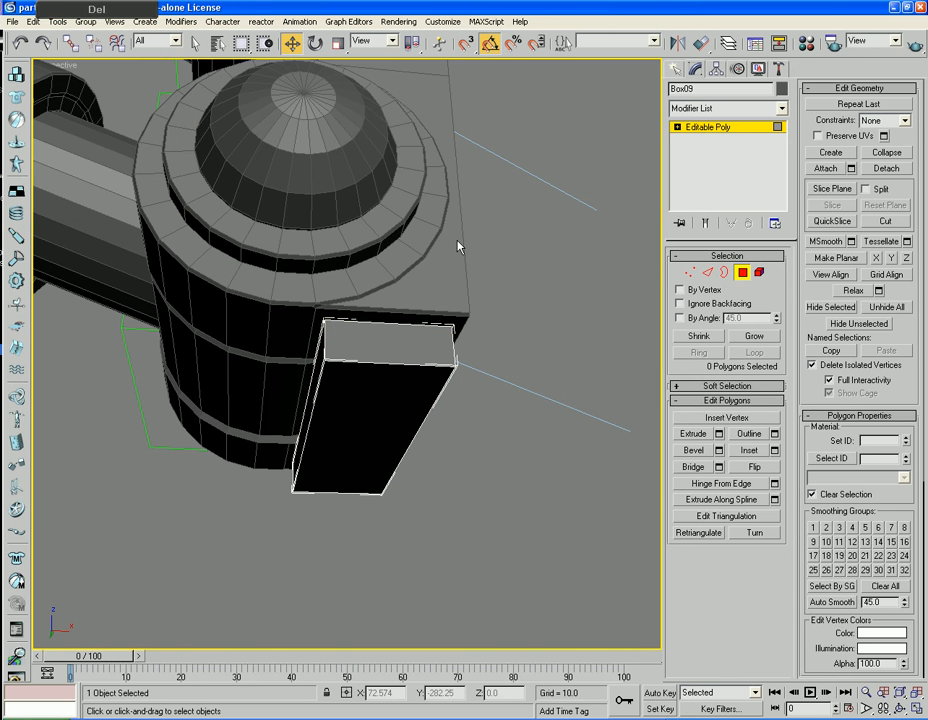
- Try to chamfer all twelve edges of the open box, undoing the chamfer
left_click(710, 273)
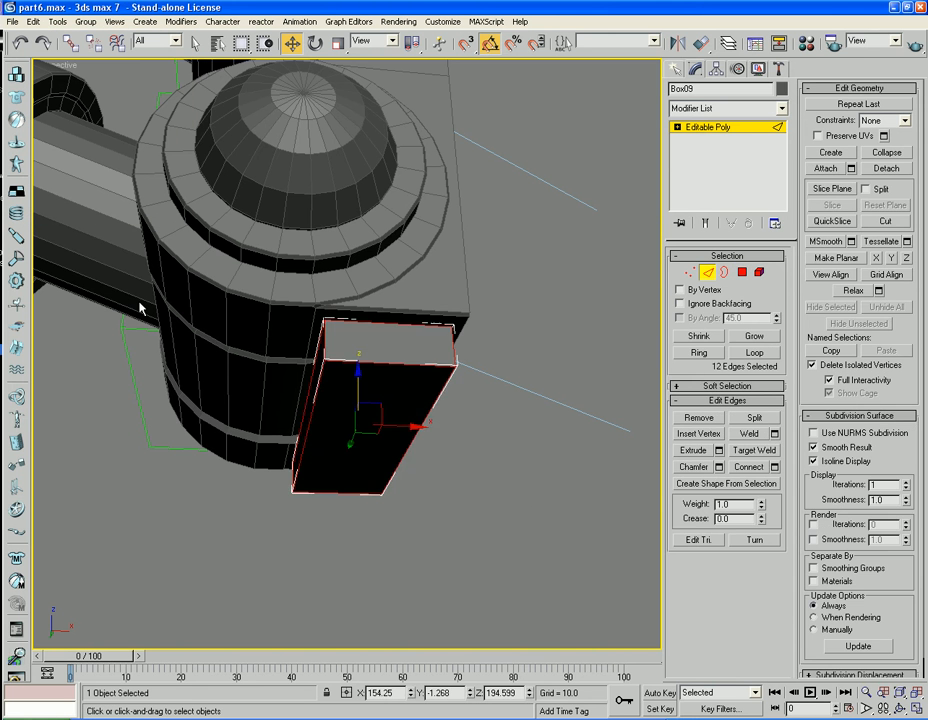
left_click(697, 468)
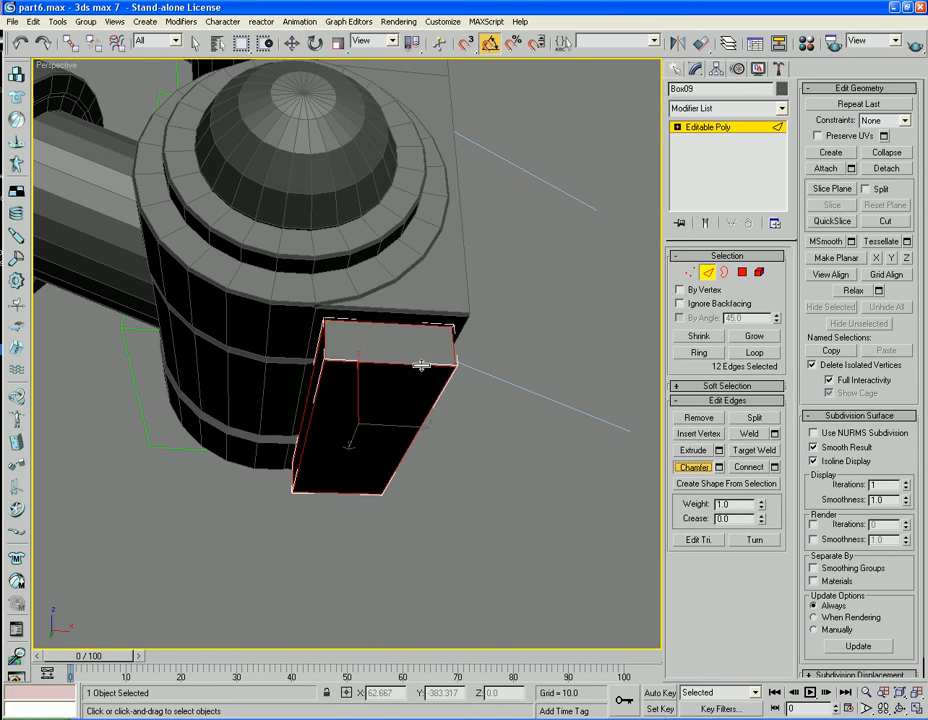
left_click_drag(420, 369, 422, 366)
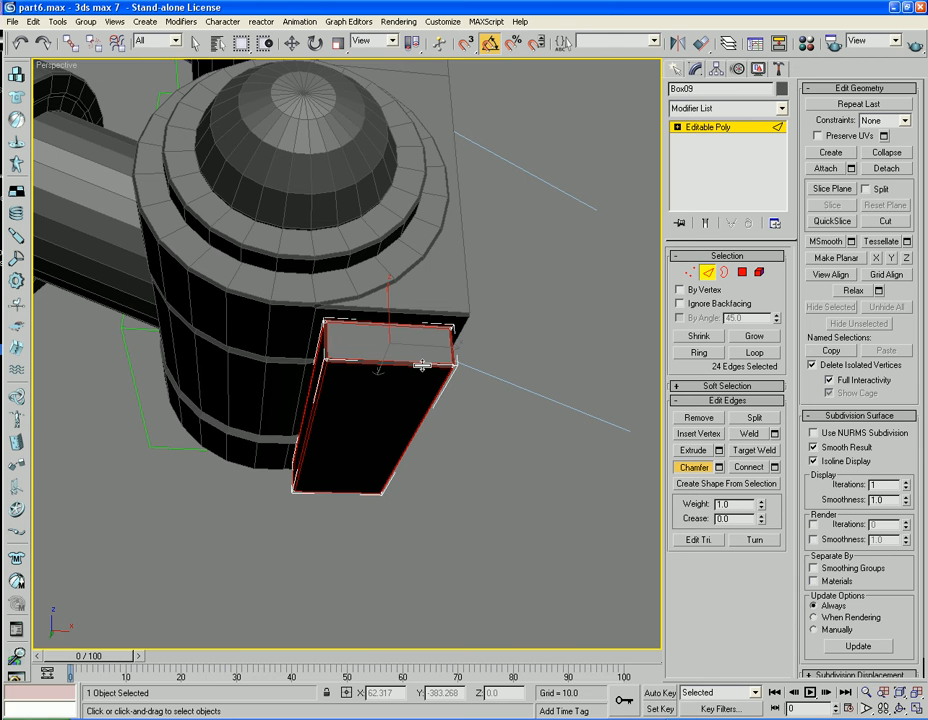
key("ctrl+z")
- In the Front view, chamfer only the box's eight vertical and lower edges slightly, excluding the open border against the bracket
middle_click_drag(422, 365, 487, 352, "alt")
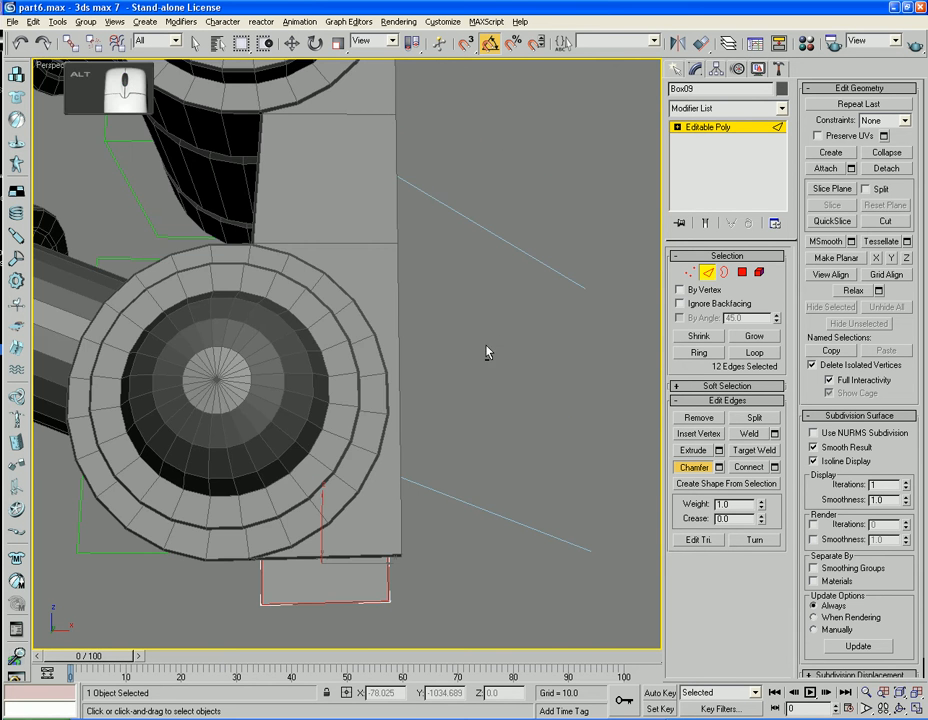
key("f")
middle_click_drag(437, 419, 461, 419)
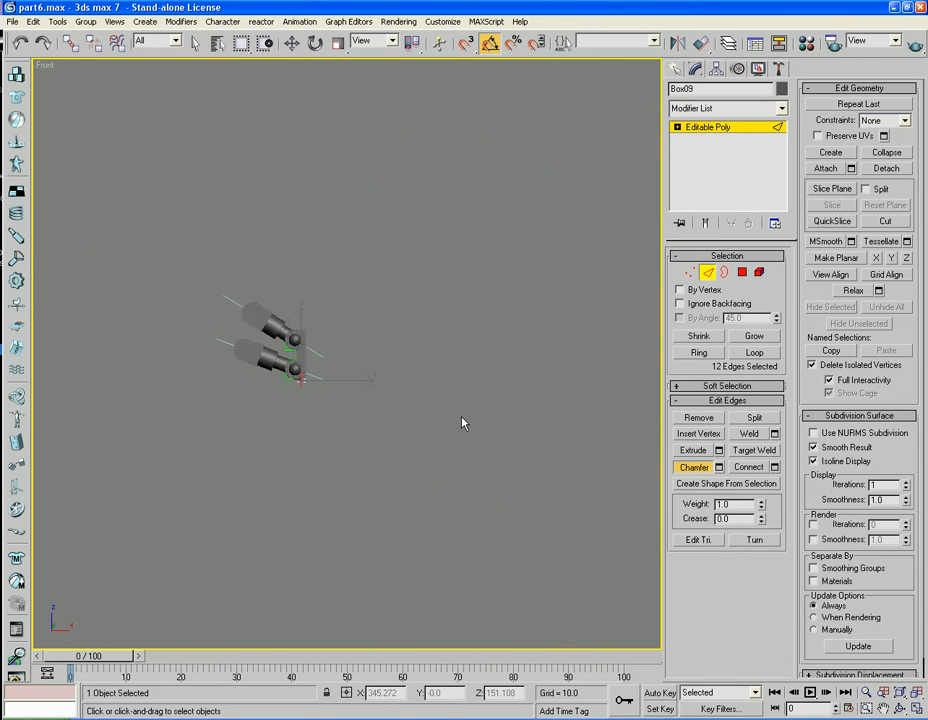
key("z")
left_click_drag(609, 532, 72, 391)
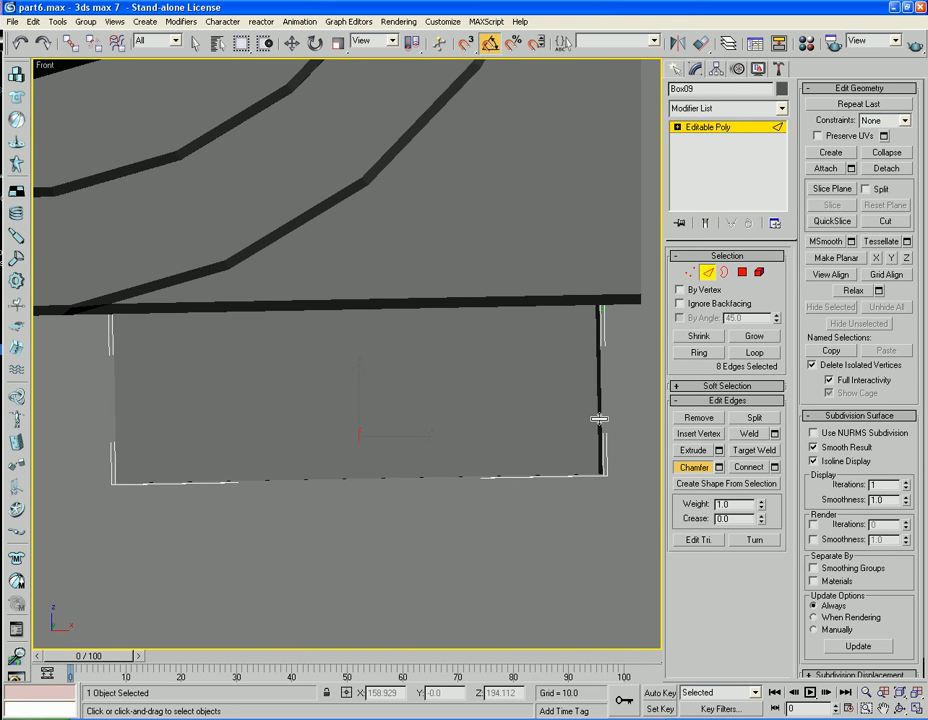
key("F4")
left_click(718, 468)
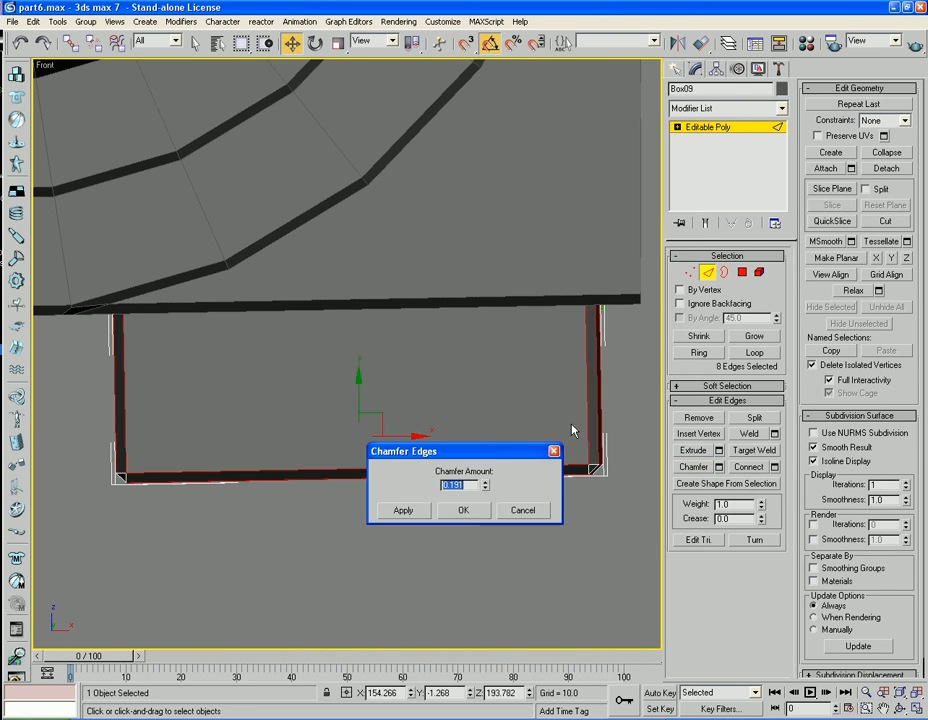
left_click(470, 510)
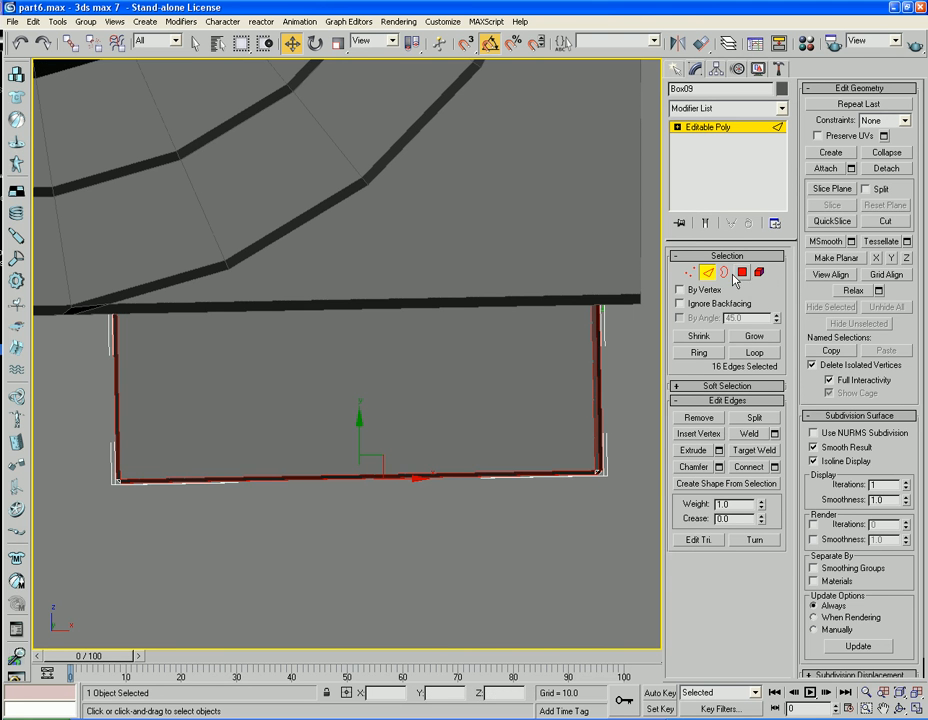
- Inset the polygon on the narrow front end of the box to leave a thin frame around it
left_click(742, 272)
left_click(594, 312)
left_click(749, 450)
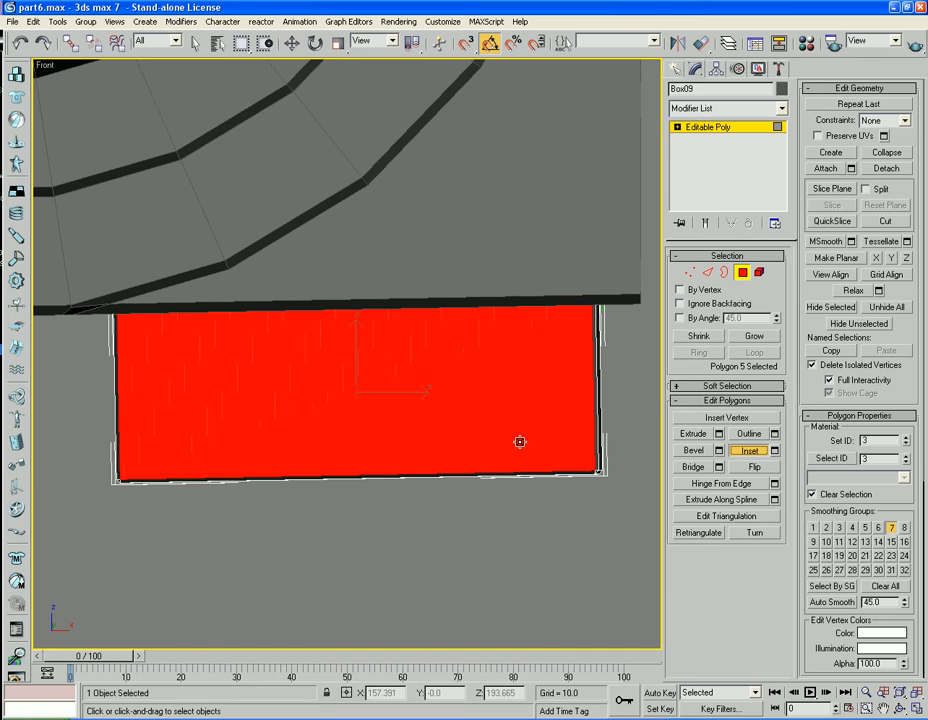
left_click_drag(520, 441, 476, 413)
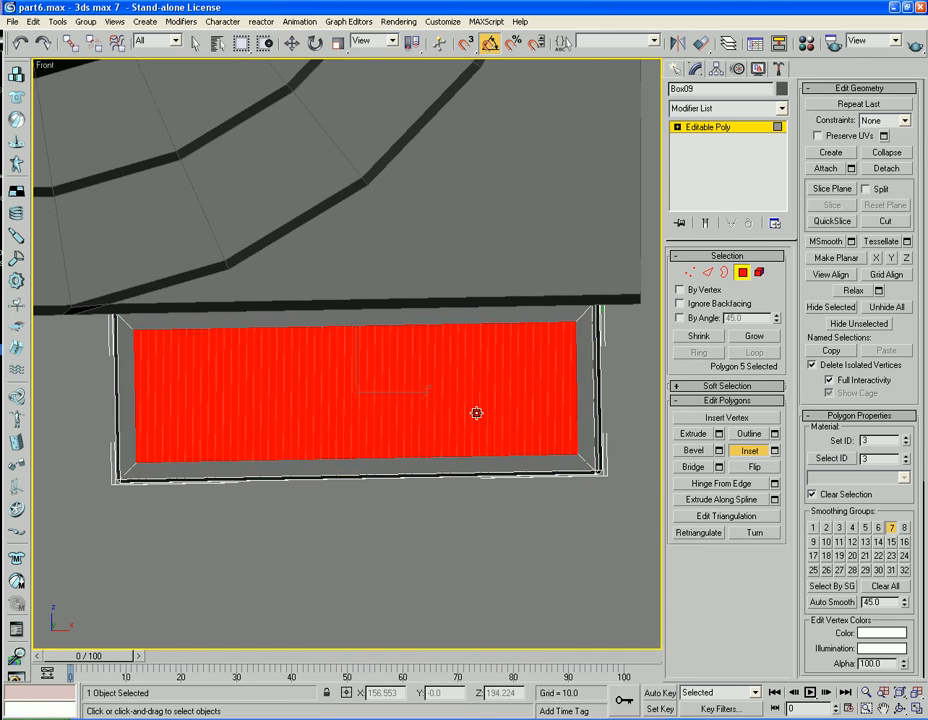
- Connect the upper and lower edges of the inset front polygon with one vertical edge through the middle
left_click(708, 272)
left_click(447, 326)
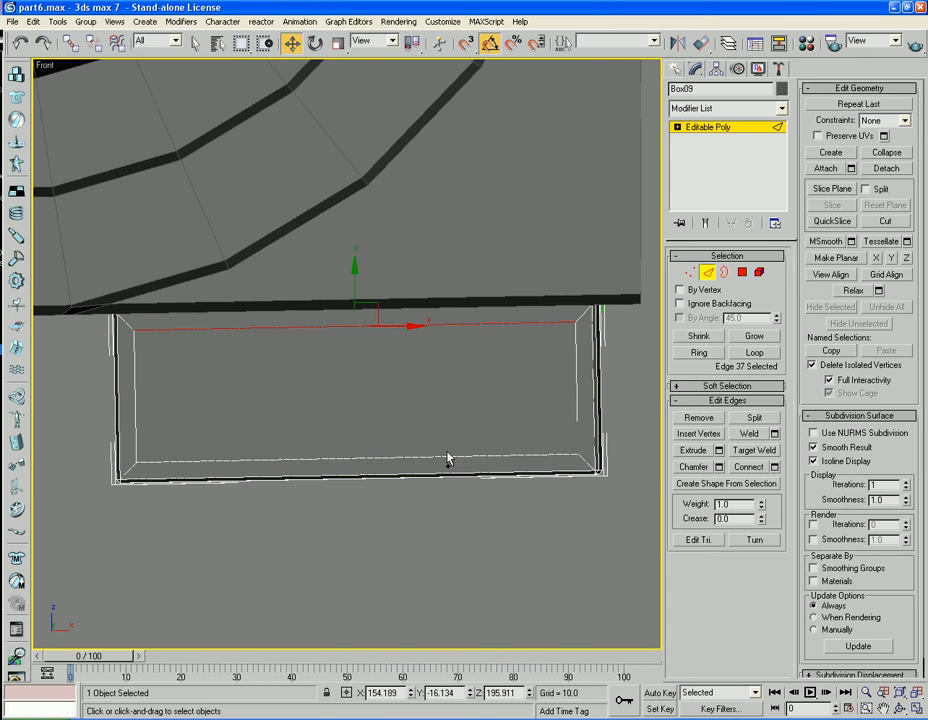
left_click(445, 455, "ctrl")
left_click(749, 467)
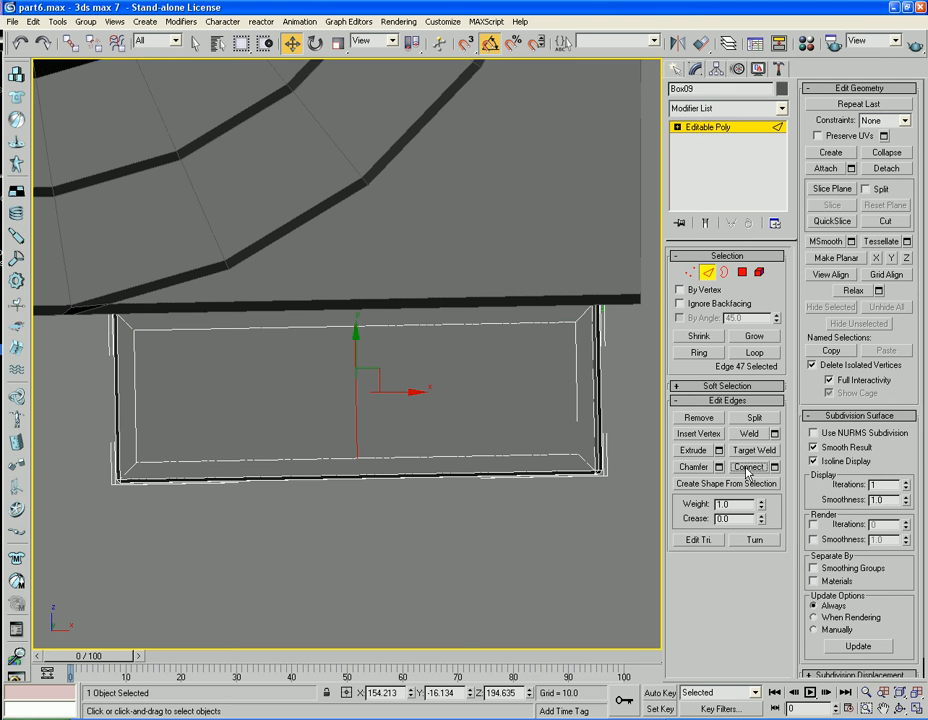
- Inset both halves of the front panel separately with the By Polygon type and an amount of 0.073
left_click(742, 272)
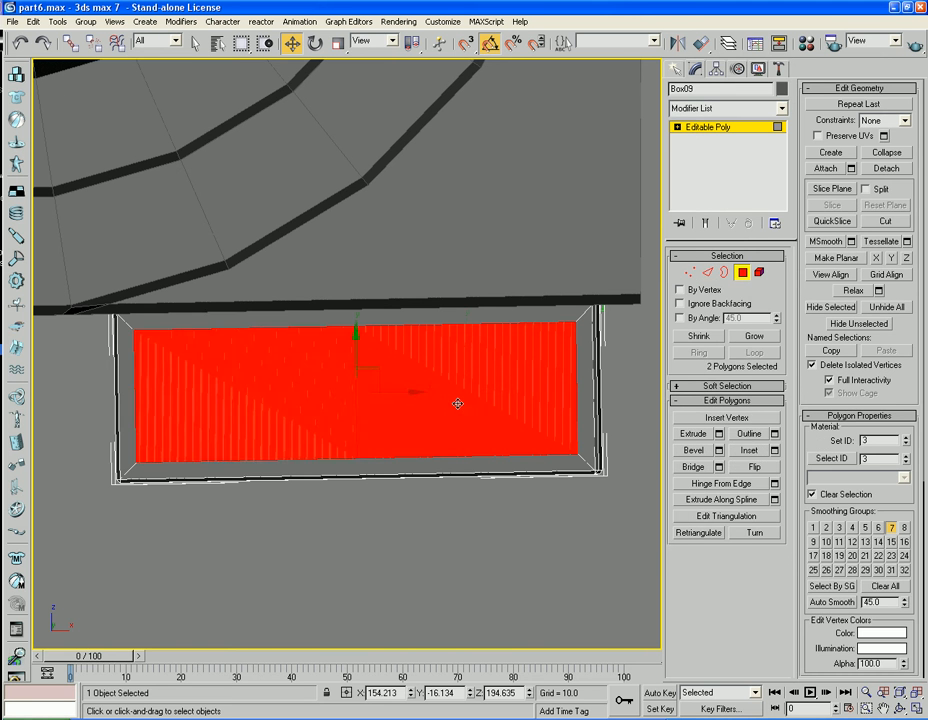
left_click(456, 404)
left_click(325, 404, "ctrl")
left_click(749, 450)
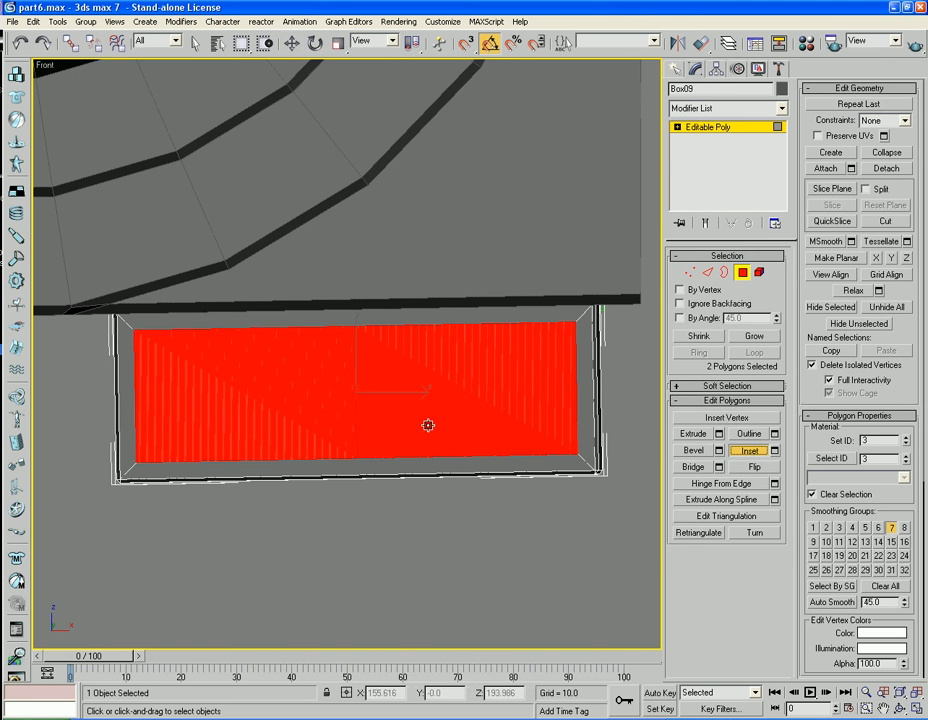
left_click(774, 451)
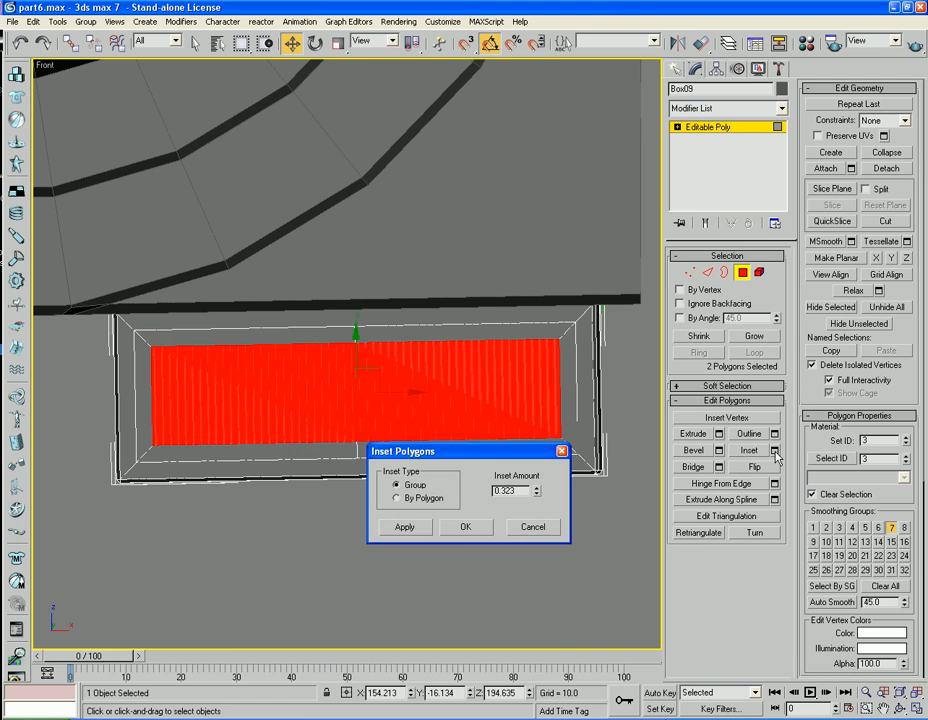
left_click(398, 499)
left_click_drag(536, 494, 540, 511)
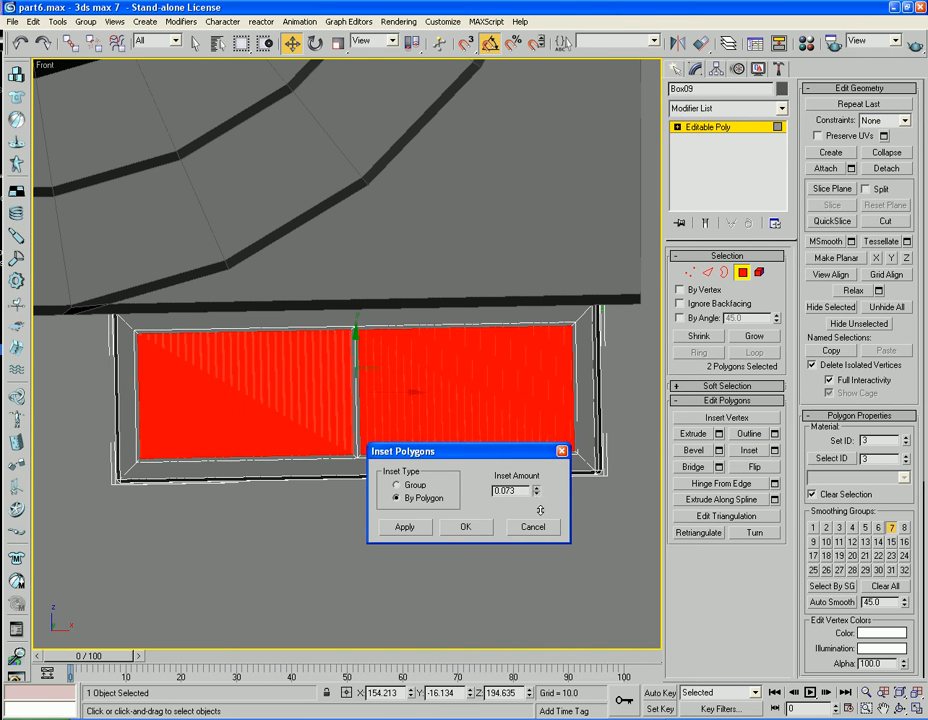
left_click(488, 528)
- Bevel the two front panel polygons inward to form shallow recesses and leave polygon editing
middle_click_drag(491, 533, 478, 524, "alt")
key("p")
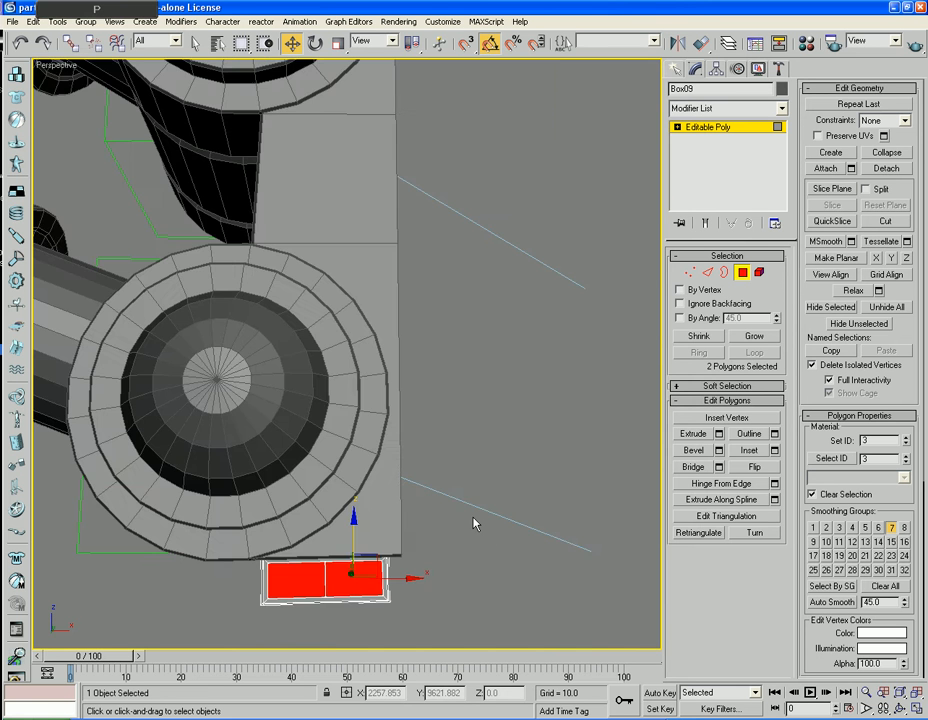
key("z")
middle_click_drag(434, 493, 478, 497, "alt")
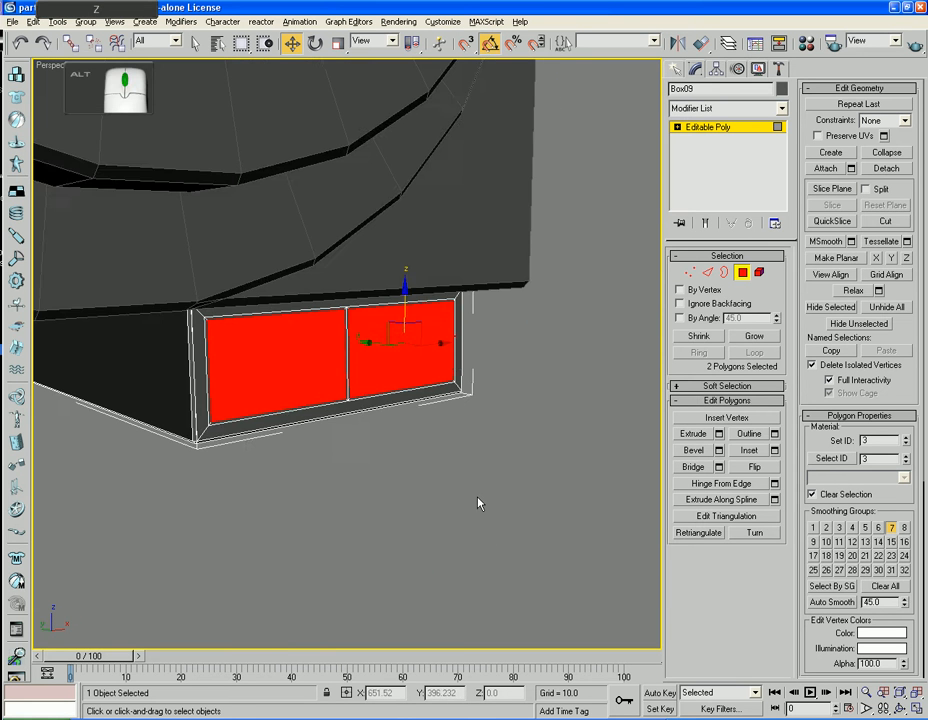
left_click(693, 452)
left_click_drag(297, 369, 297, 371)
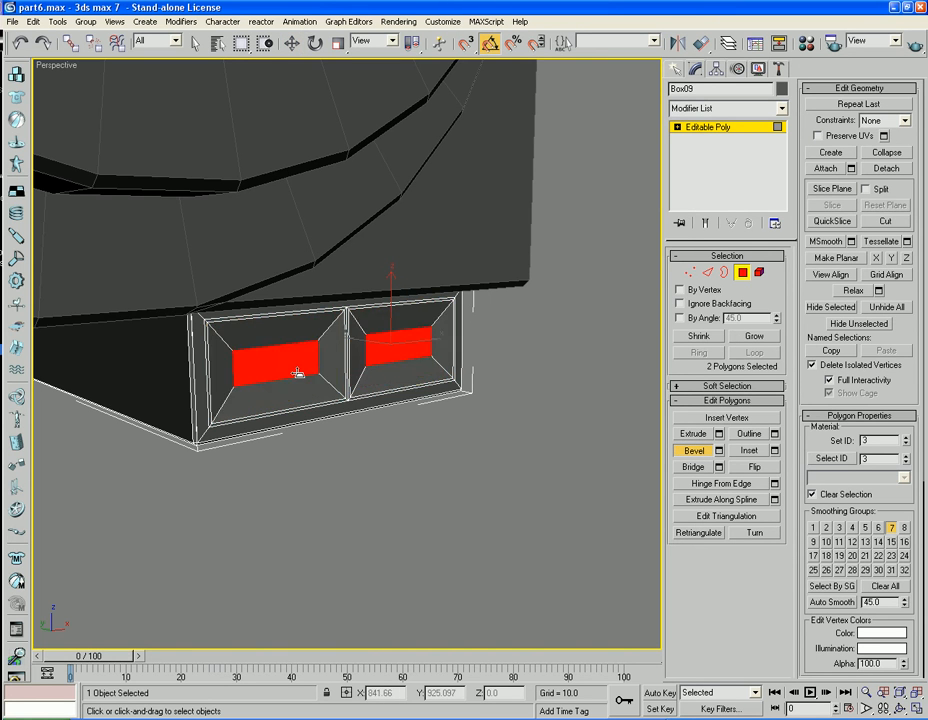
right_click(297, 371)
left_click(443, 488)
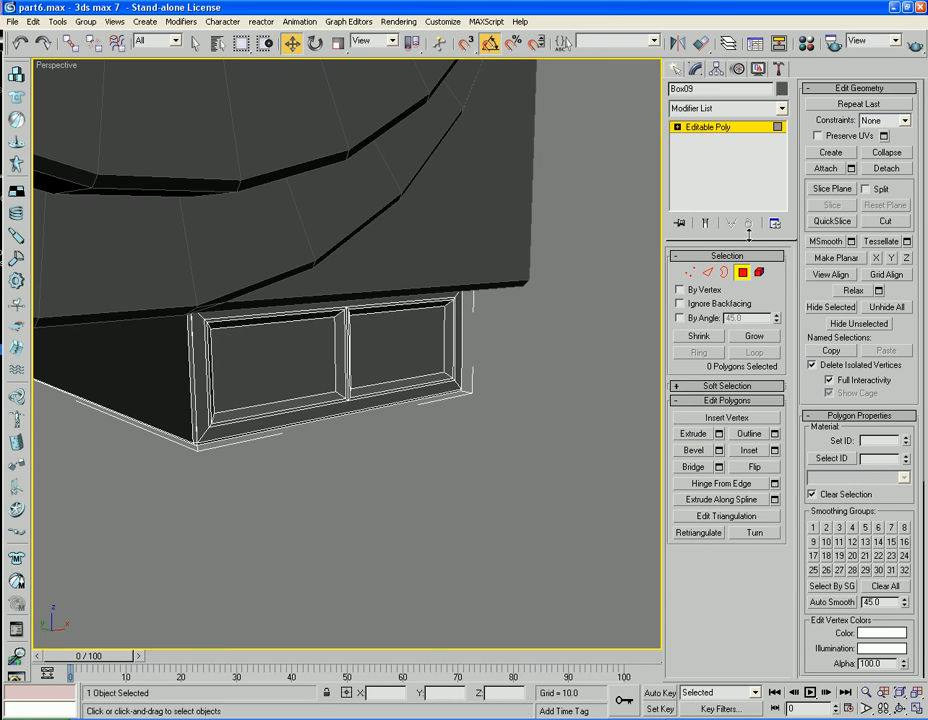
left_click(743, 274)
- Create a short 24-sided AutoGrid cylinder with a radius of about 3.8 on the underside of the box
middle_click_drag(499, 520, 390, 365, "alt")
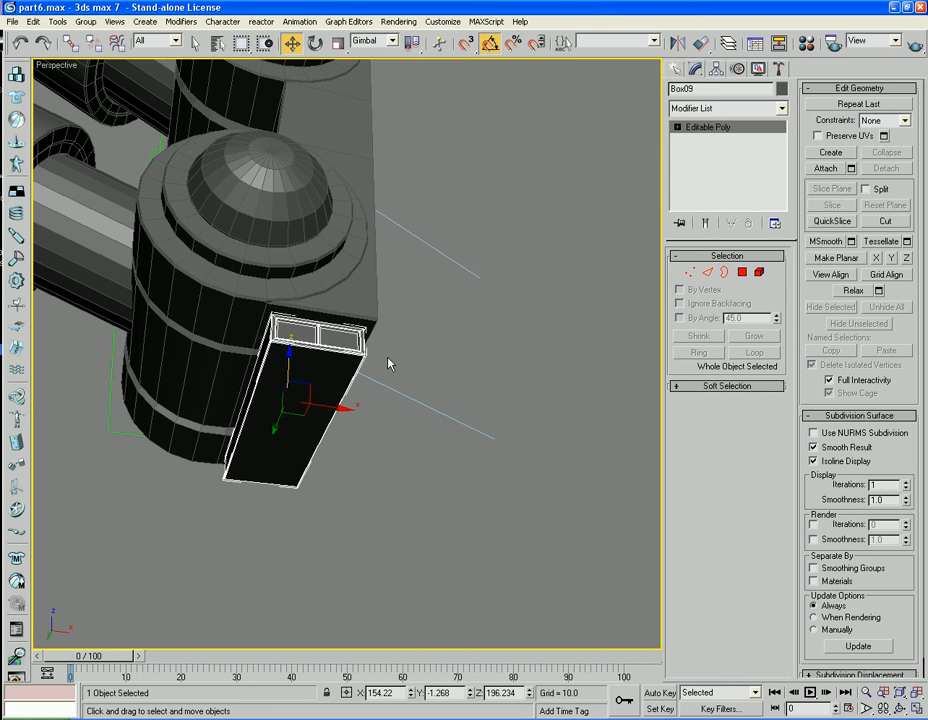
middle_click_drag(389, 364, 513, 388, "alt")
scroll(499, 400, "up", 5)
left_click(677, 70)
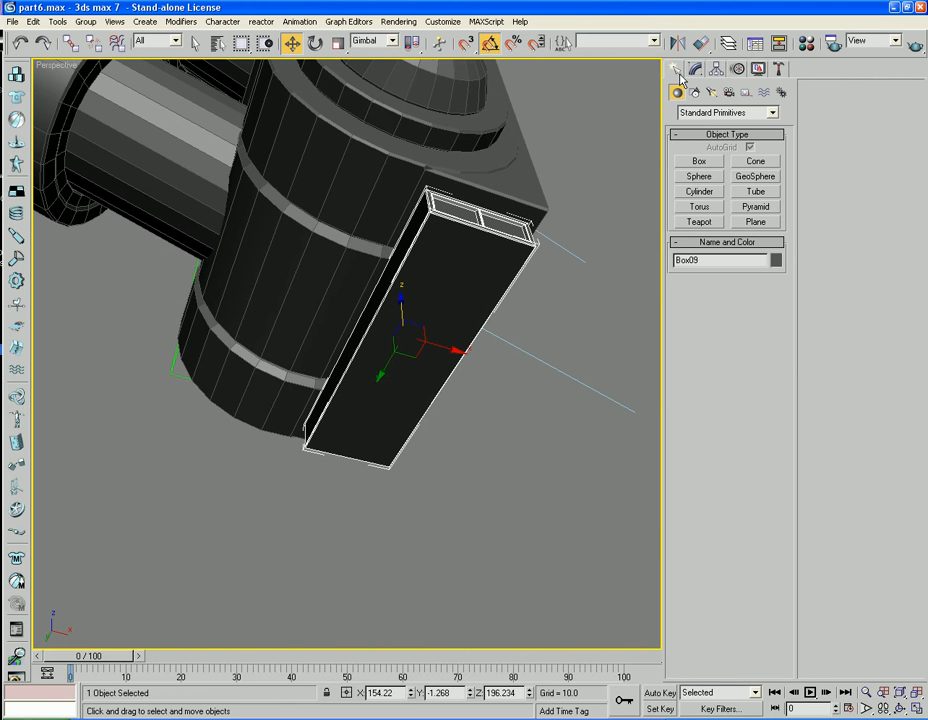
left_click(699, 192)
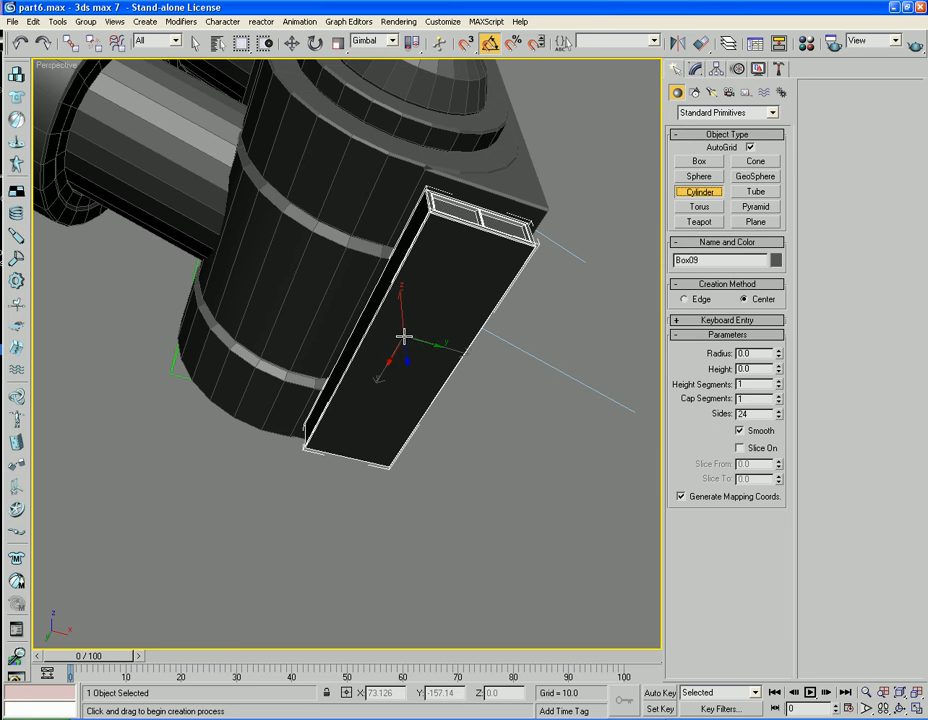
left_click_drag(403, 337, 398, 382)
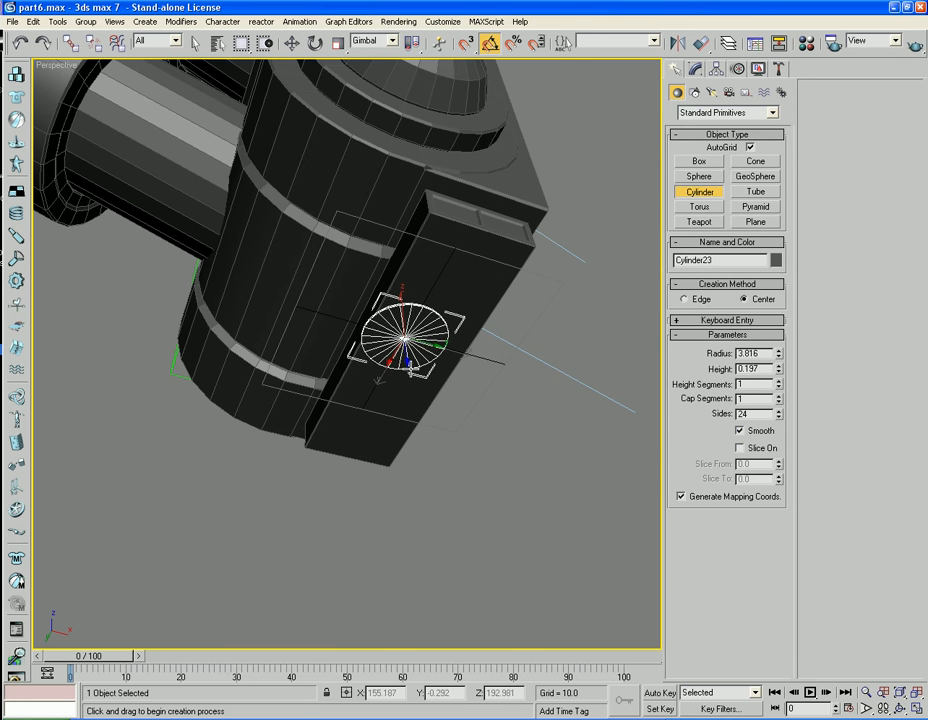
left_click(414, 377)
- Move the cylinder along X and Y to centre it on the box's underside, at about X 154.05, Y -1.99
key("w")
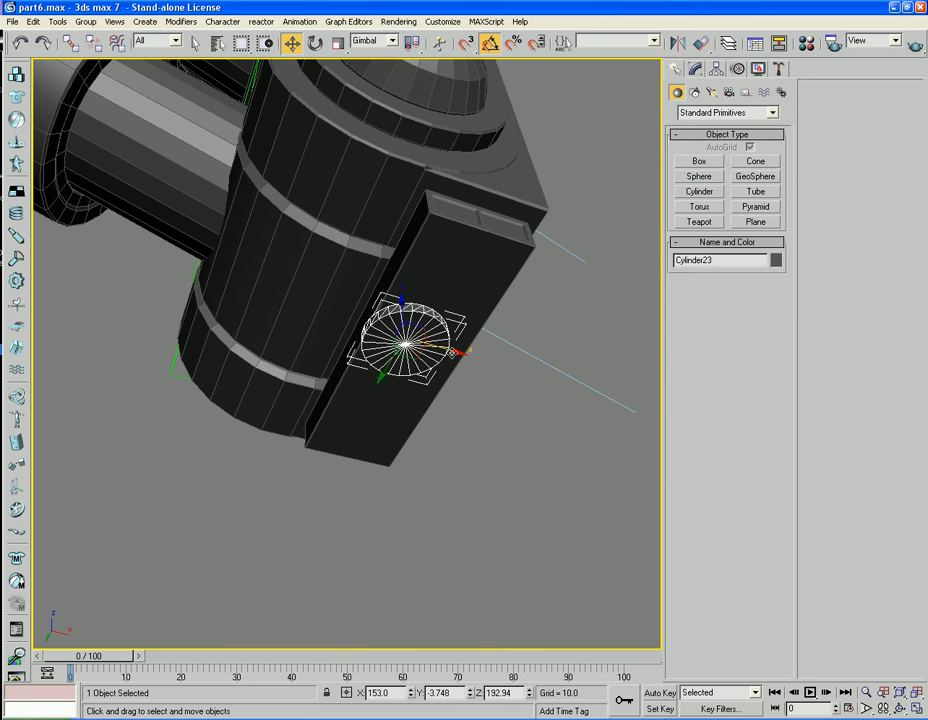
left_click_drag(452, 352, 464, 354)
middle_click_drag(458, 354, 386, 290, "alt")
left_click_drag(387, 291, 386, 309)
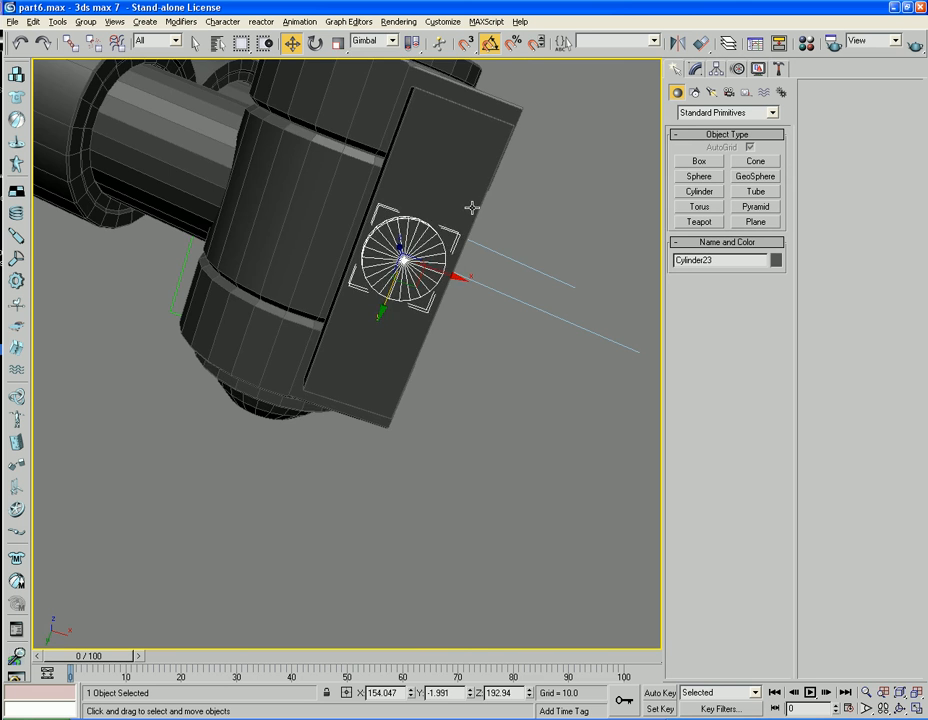
- Convert the cylinder under the box to an Editable Poly
middle_click_drag(472, 205, 460, 255, "alt")
right_click(362, 388)
mouse_move(371, 511)
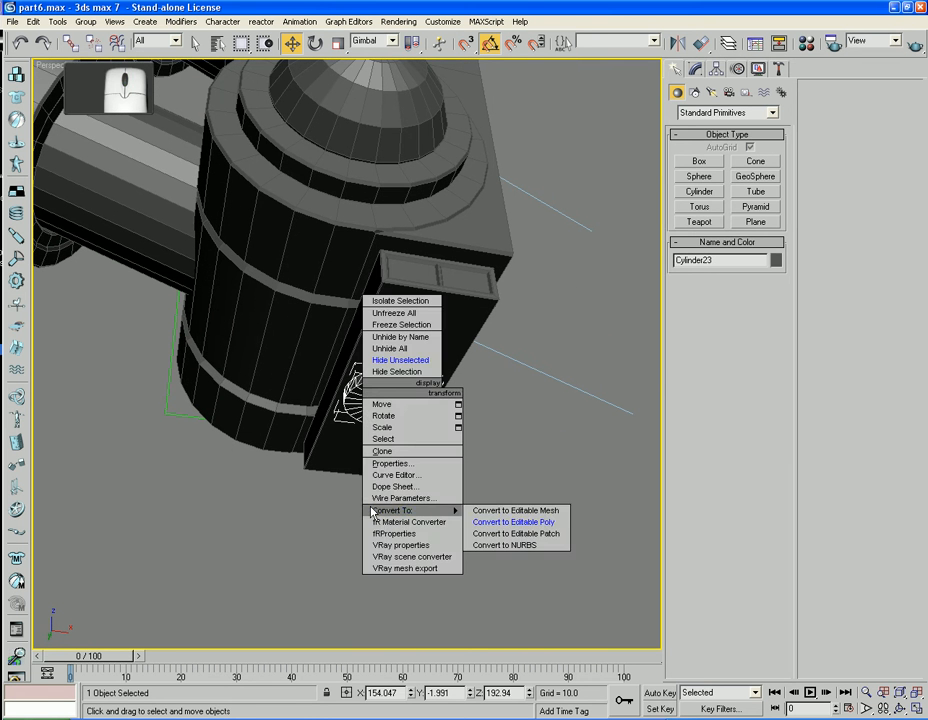
left_click(515, 522)
- Bevel the cylinder's lower cap polygon repeatedly to extend it downward into a slightly tapered, stepped plug
left_click(742, 272)
left_click(388, 393)
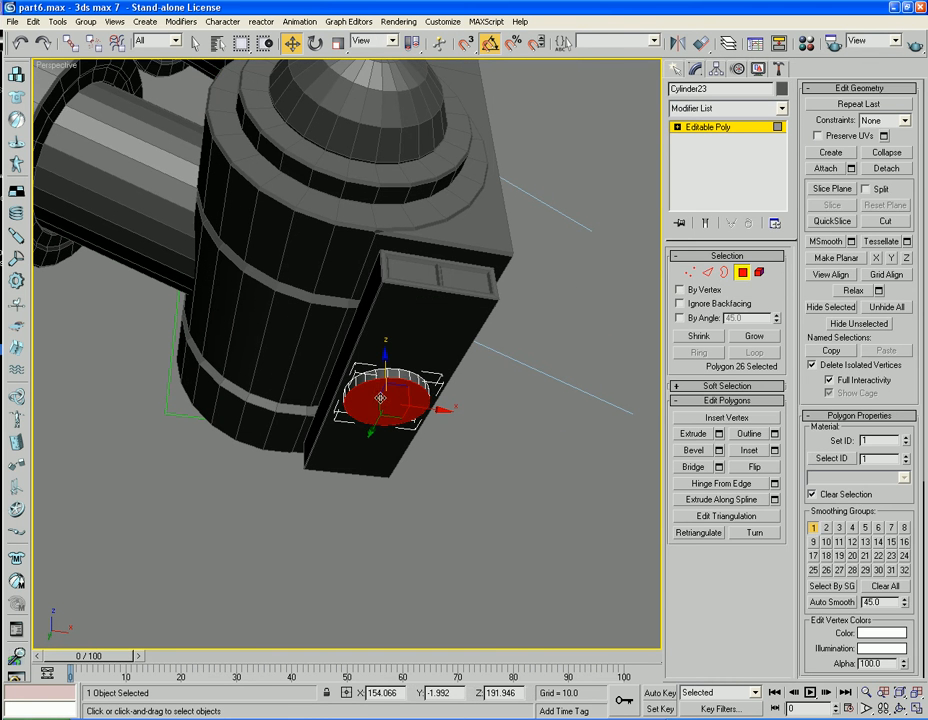
left_click(697, 452)
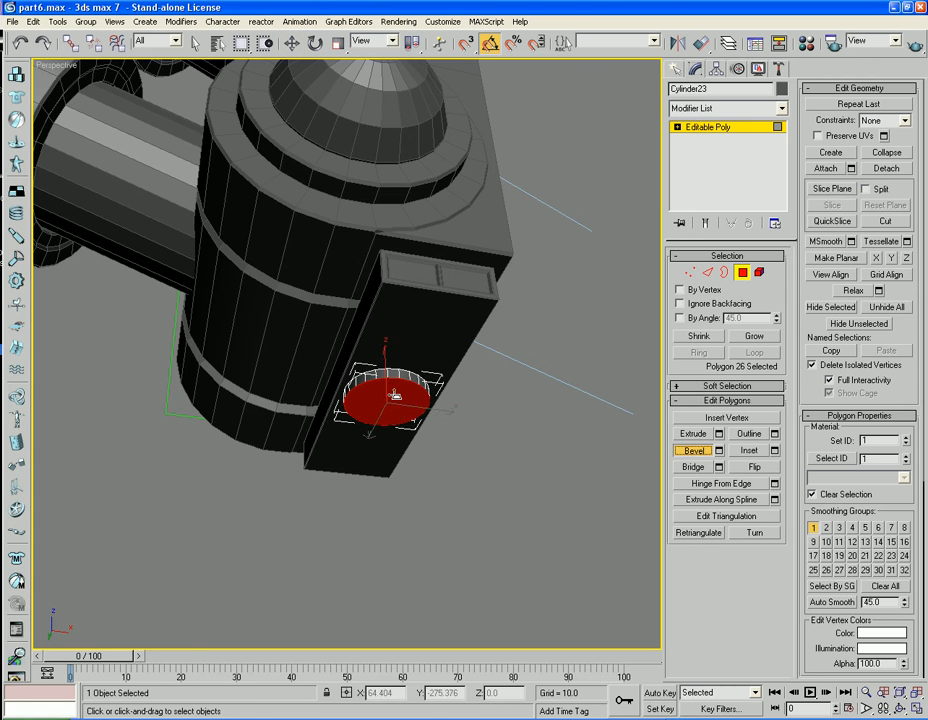
left_click_drag(398, 393, 380, 446)
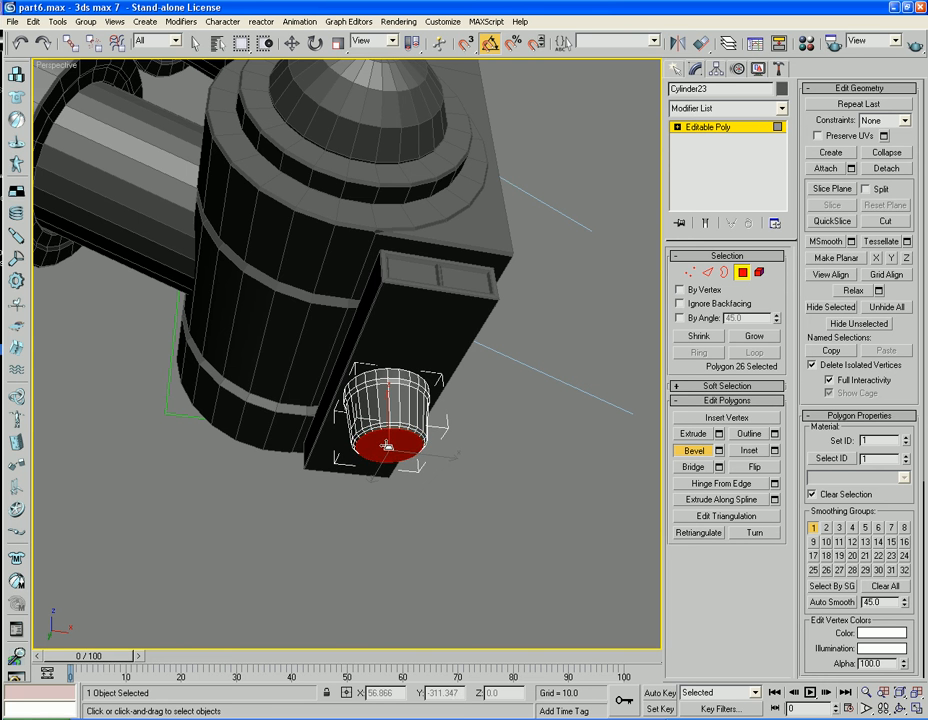
left_click(386, 445)
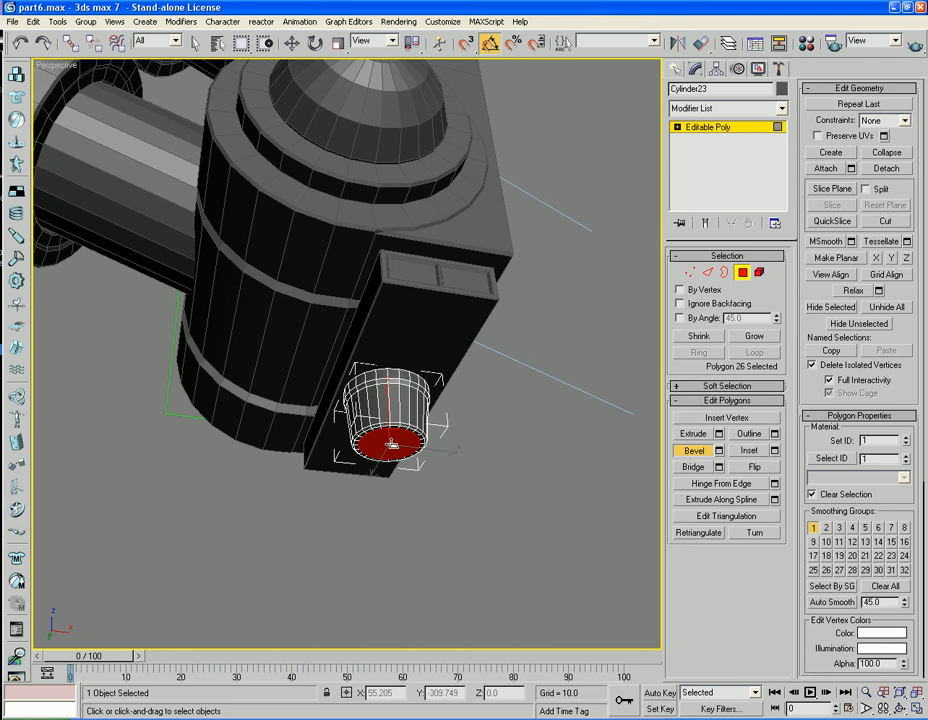
- Bevel the plug's lower cap polygon inward to hollow it out behind a thin rim, then leave polygon editing
left_click_drag(390, 442, 393, 452)
left_click(390, 442)
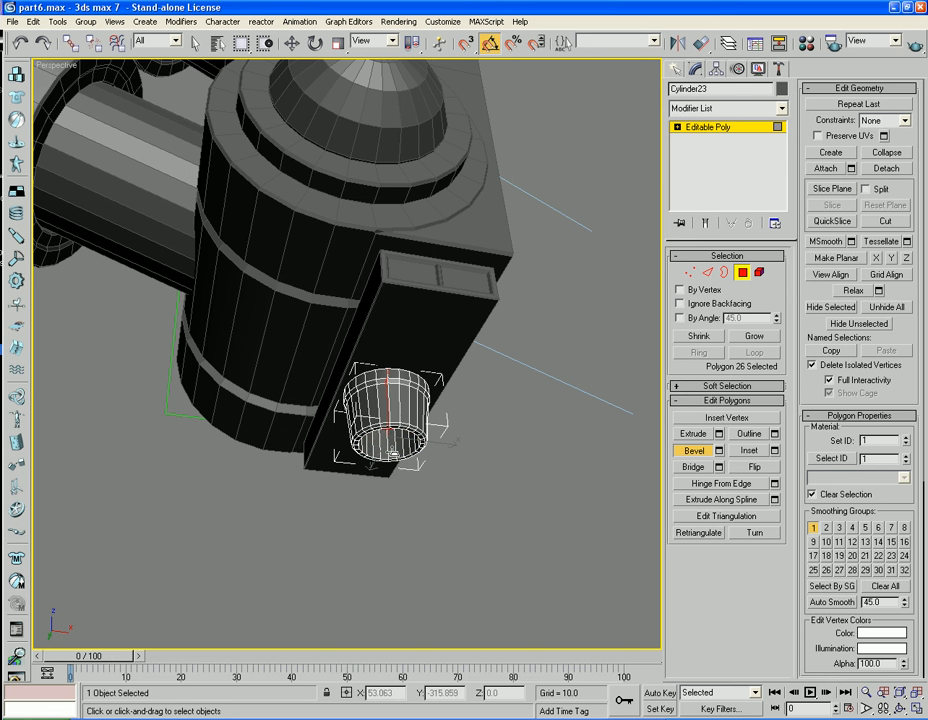
left_click(744, 275)
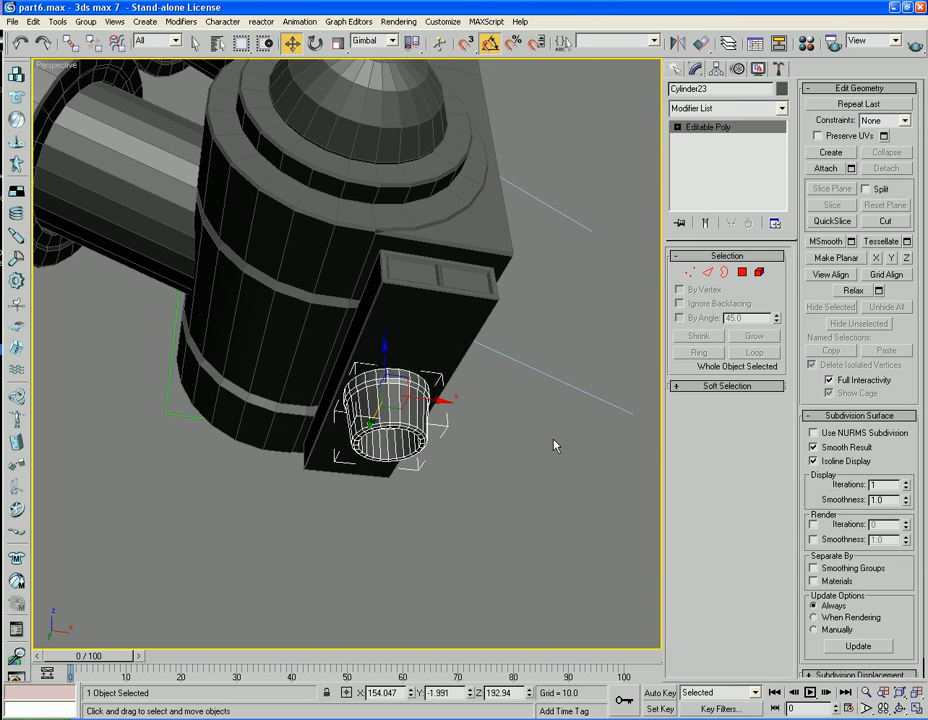
- Create an AutoGrid Dummy helper inside the hollow plug, starting from the centre of its opening
middle_click_drag(556, 446, 543, 376, "alt")
scroll(549, 414, "up", 3)
middle_click_drag(543, 376, 541, 363, "alt")
middle_click_drag(535, 307, 535, 381)
middle_click_drag(535, 381, 535, 390, "alt")
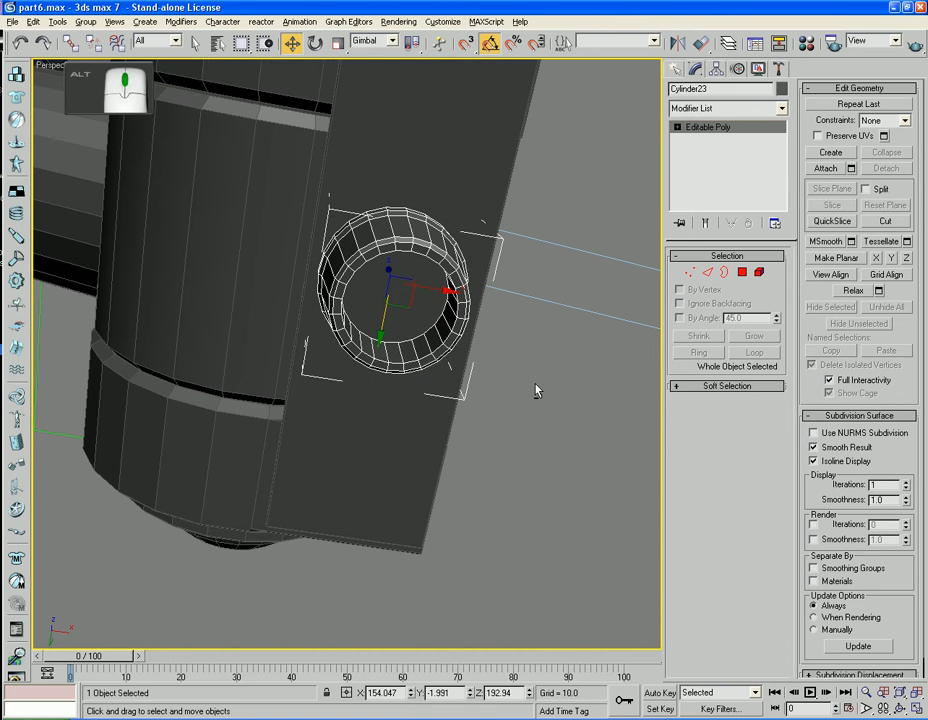
left_click(677, 70)
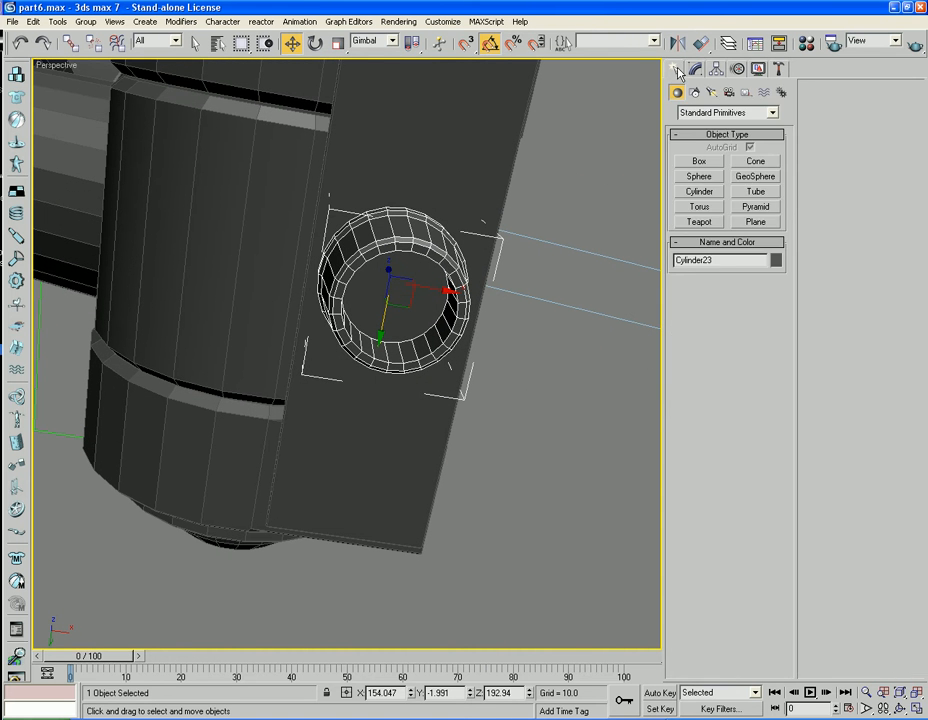
left_click(745, 92)
left_click(700, 161)
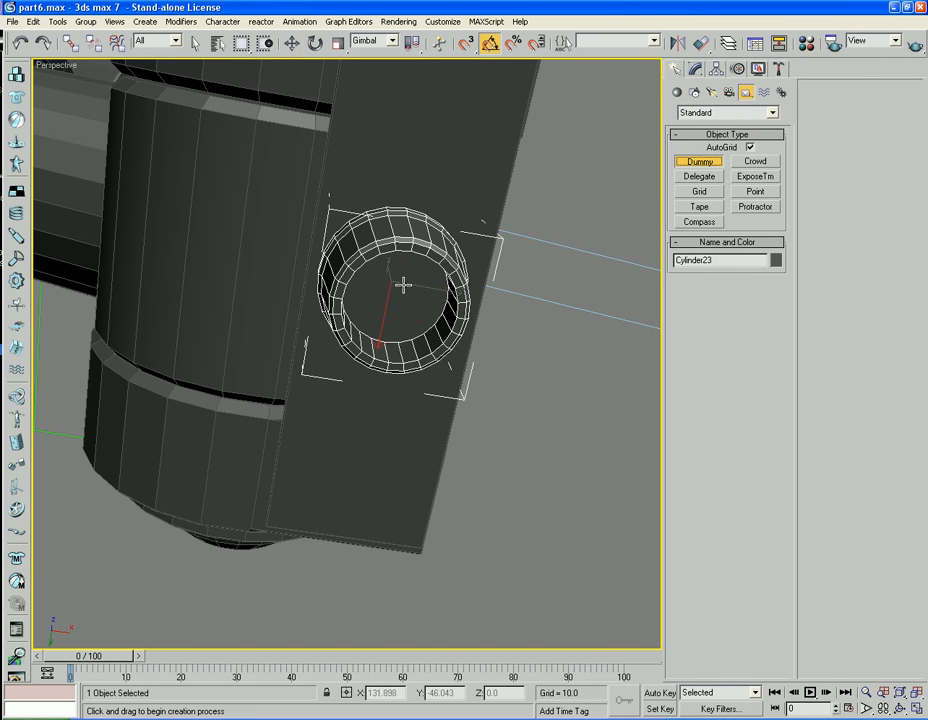
left_click_drag(390, 283, 390, 331)
- Move the dummy along X and Y to centre it in the plug, at about X 154.05, Y -1.88
middle_click_drag(390, 331, 307, 360, "alt")
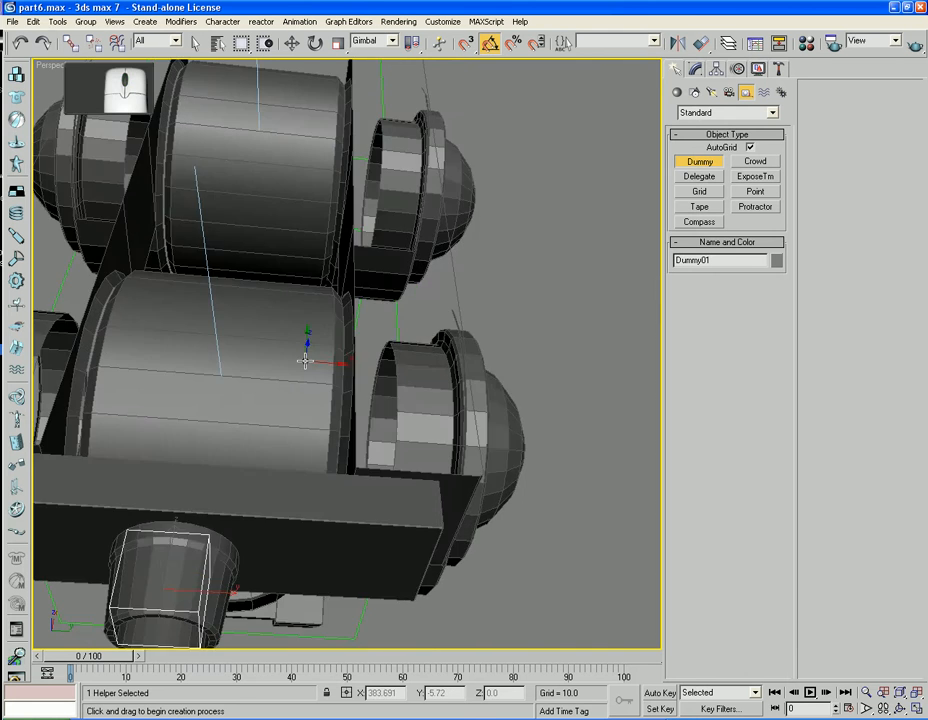
key("f")
key("z")
scroll(400, 362, "down", 4)
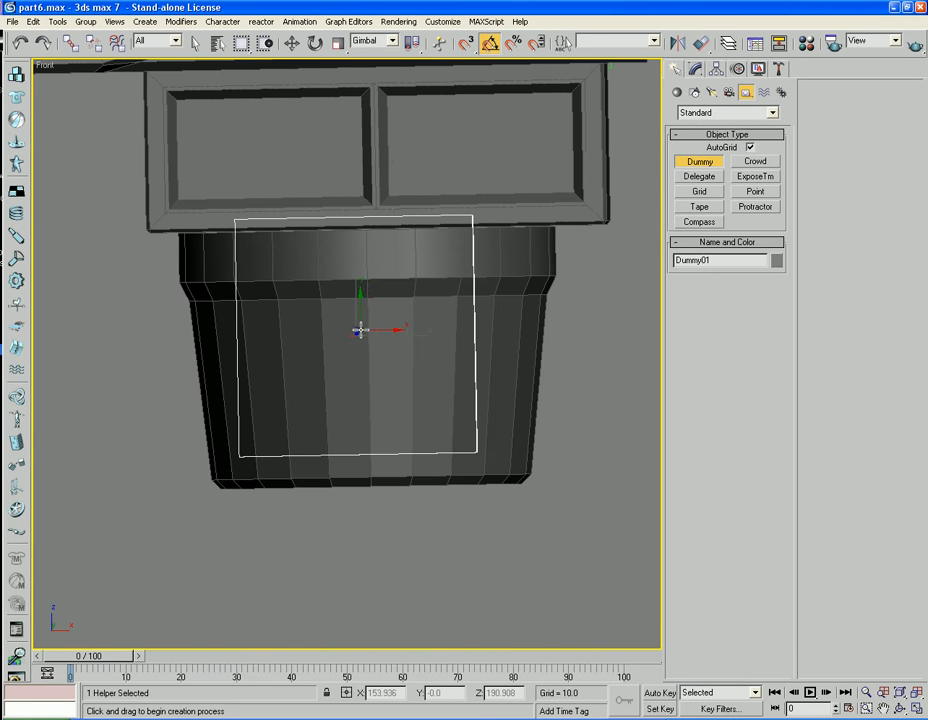
left_click(292, 43)
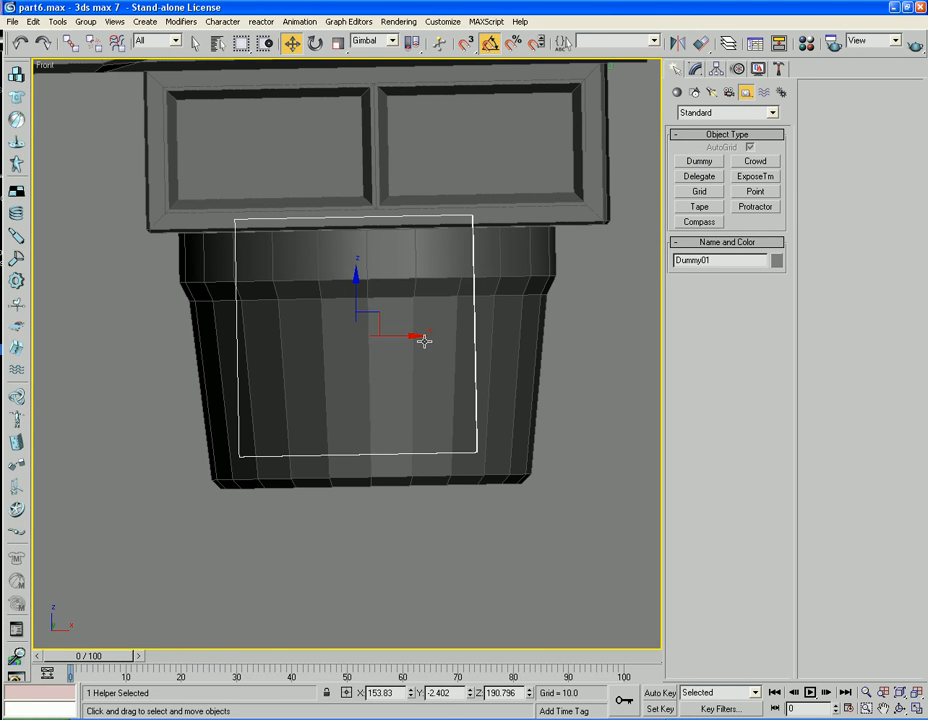
mouse_move(411, 345)
left_mouse_down()
mouse_move(422, 346)
mouse_move(422, 358)
left_mouse_up()
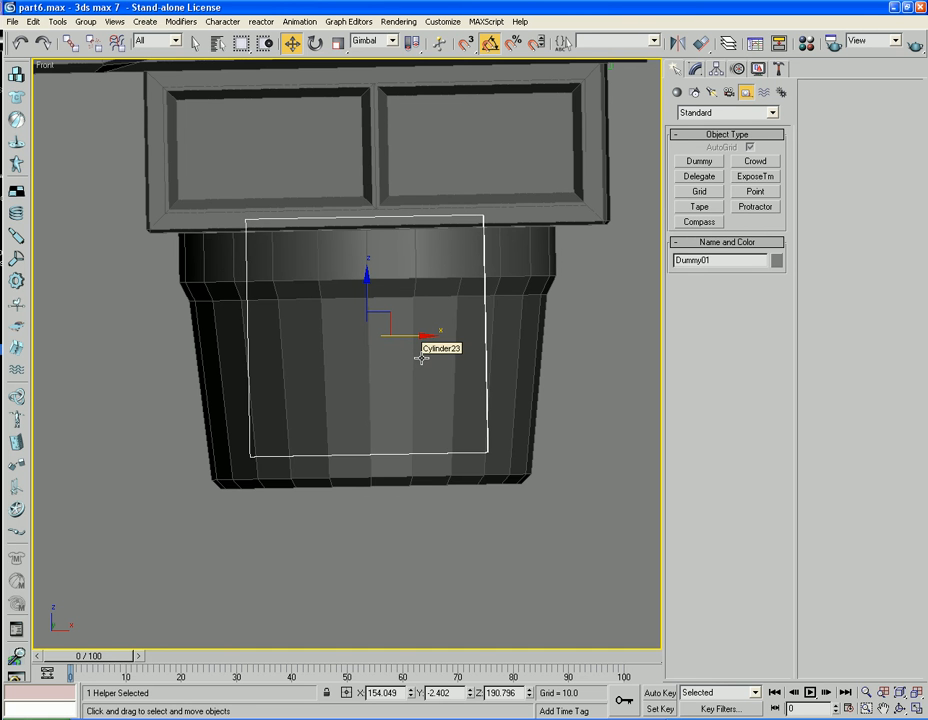
left_click(582, 427)
scroll(582, 427, "down", 4)
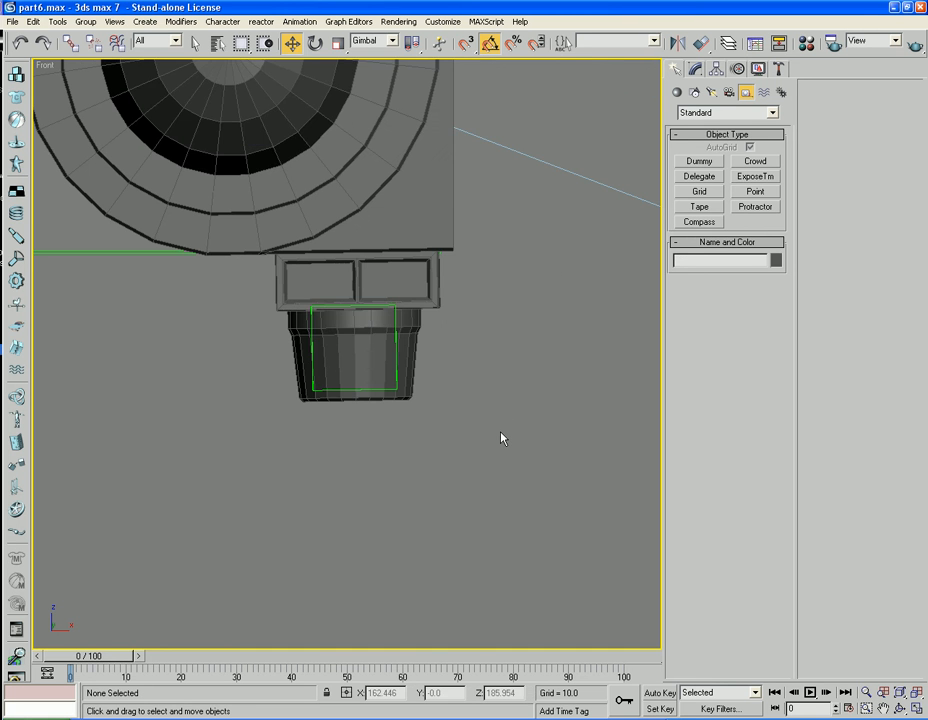
key("p")
middle_click_drag(425, 431, 476, 408, "alt")
left_click(455, 398)
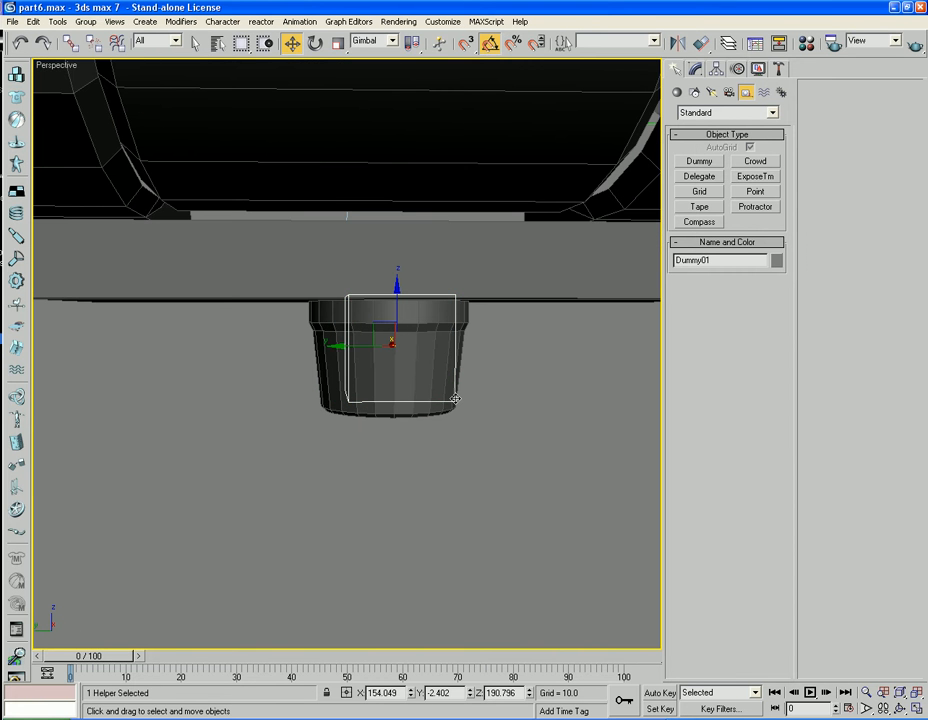
left_click_drag(360, 342, 348, 342)
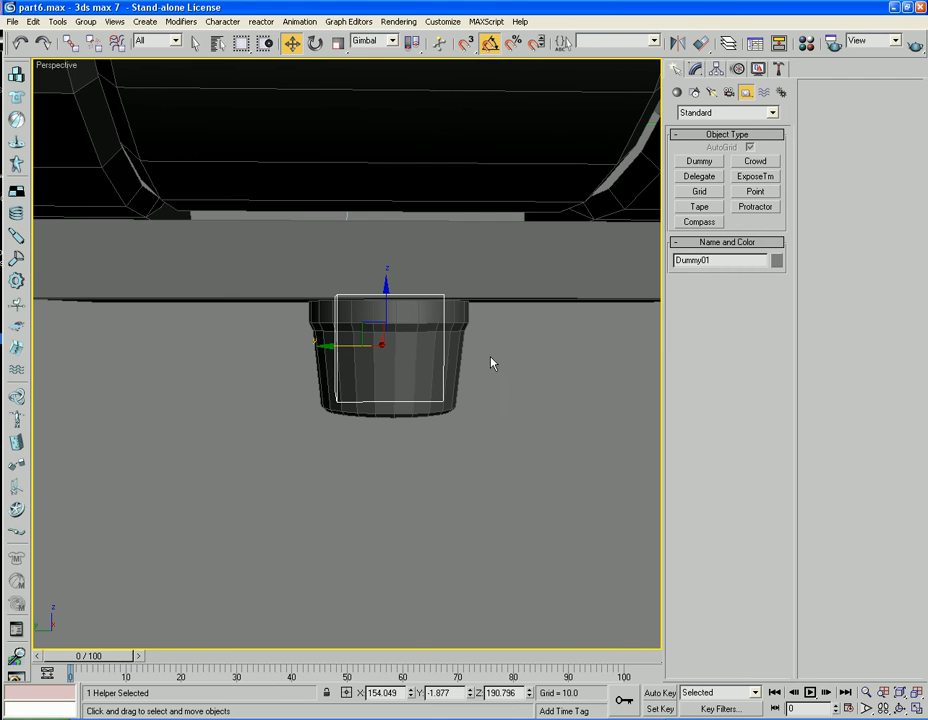
- Copy the plug together with its dummy twice along Y, placing one copy on each side of the original under the box
left_click_drag(491, 361, 270, 383)
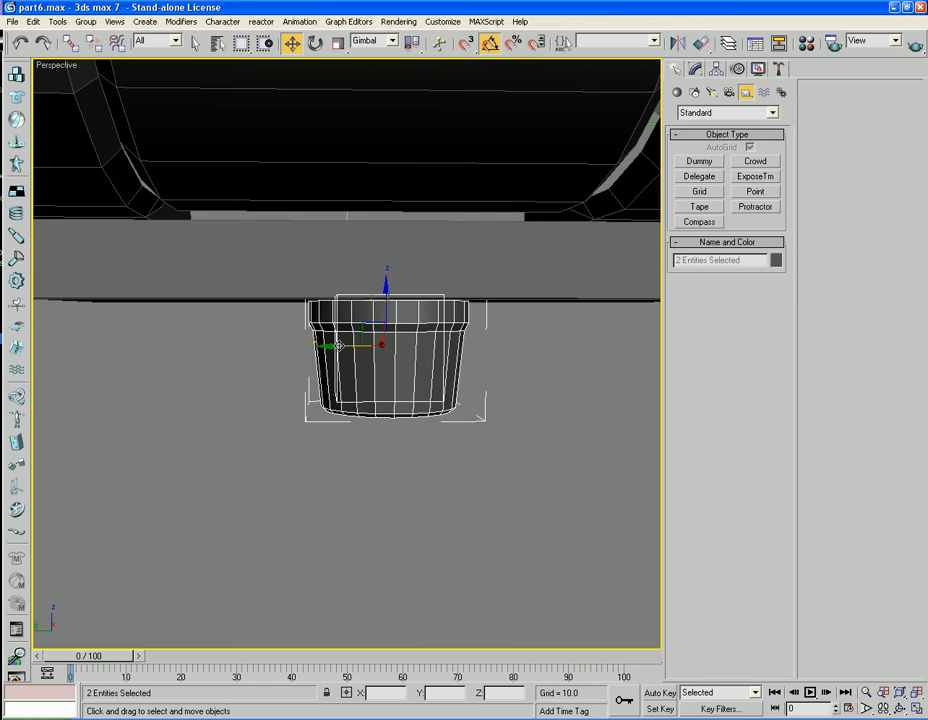
left_click_drag(338, 345, 73, 345, "shift")
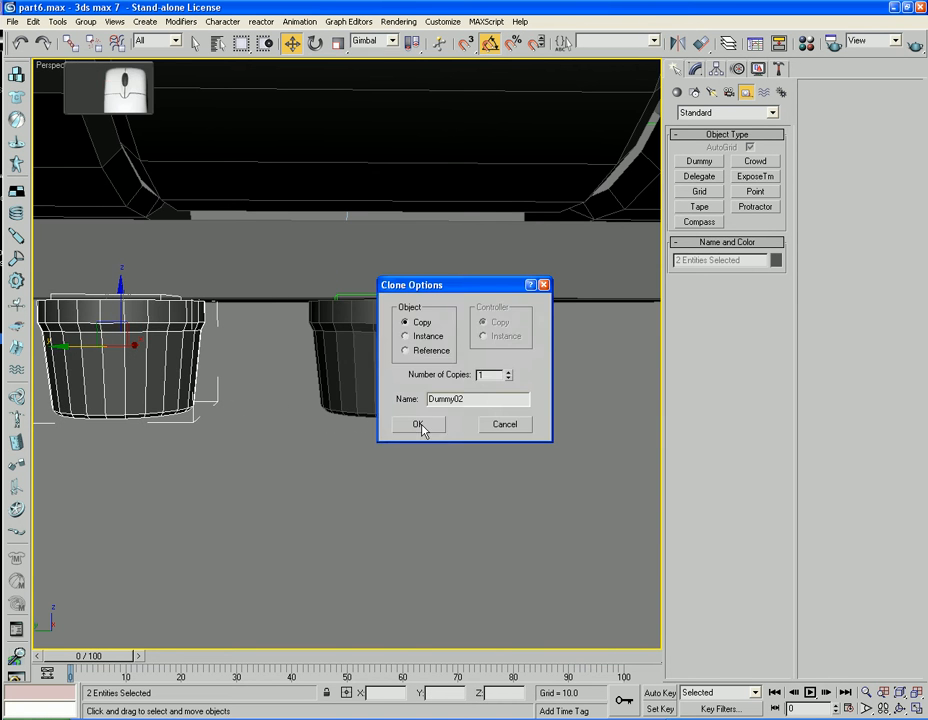
left_click(418, 425)
scroll(290, 470, "up", 3)
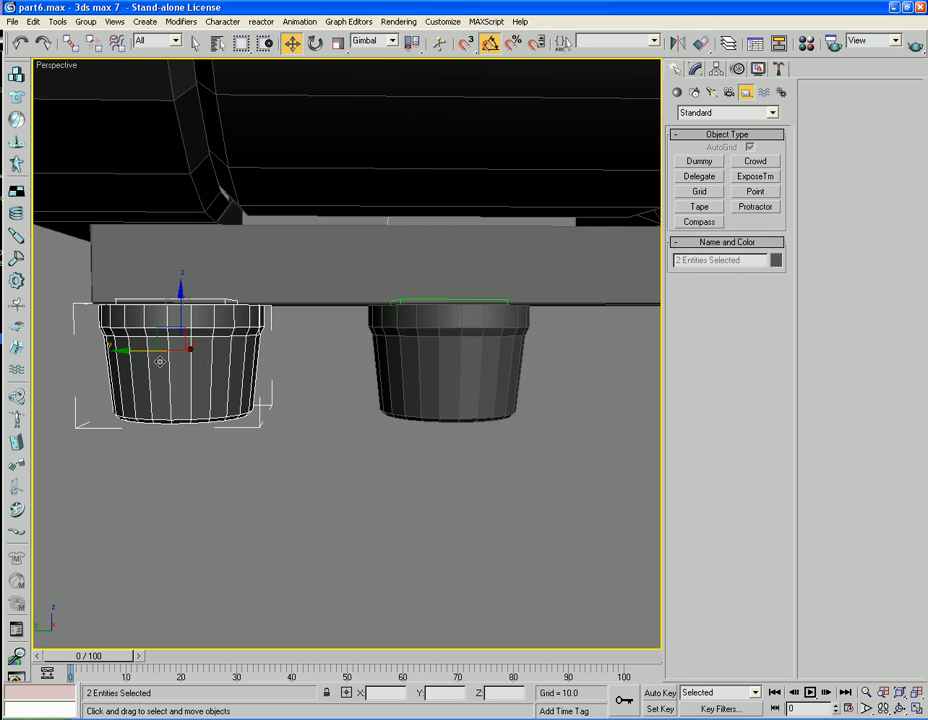
left_click_drag(134, 363, 603, 397, "shift")
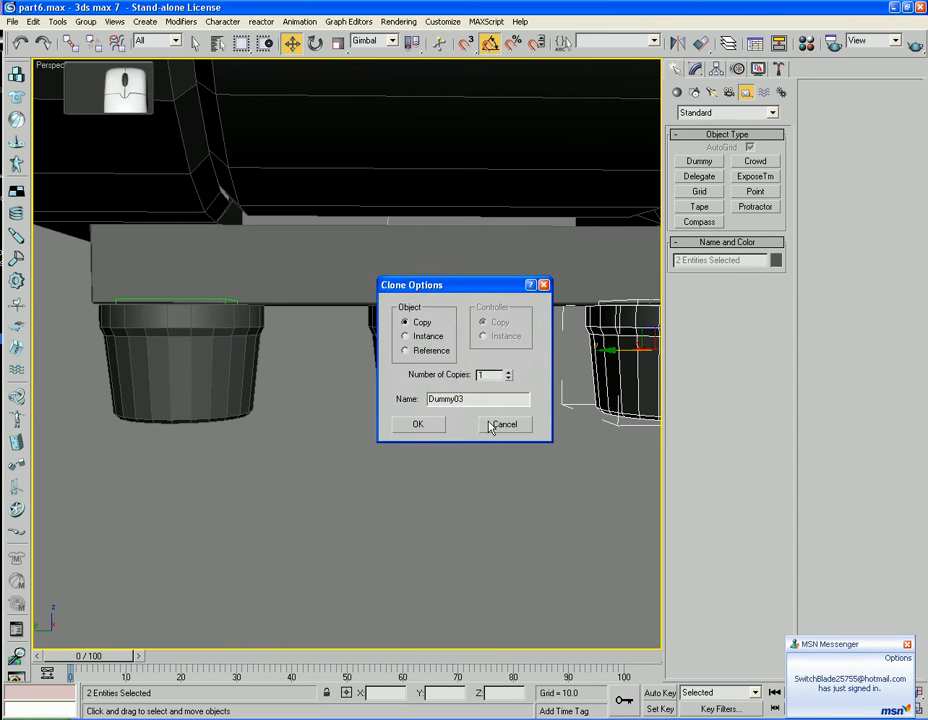
left_click(428, 433)
- Move the outer plug copy and its dummy inward along Y, closer to the middle plug
middle_click_drag(428, 433, 391, 497, "alt")
left_click_drag(379, 348, 94, 473)
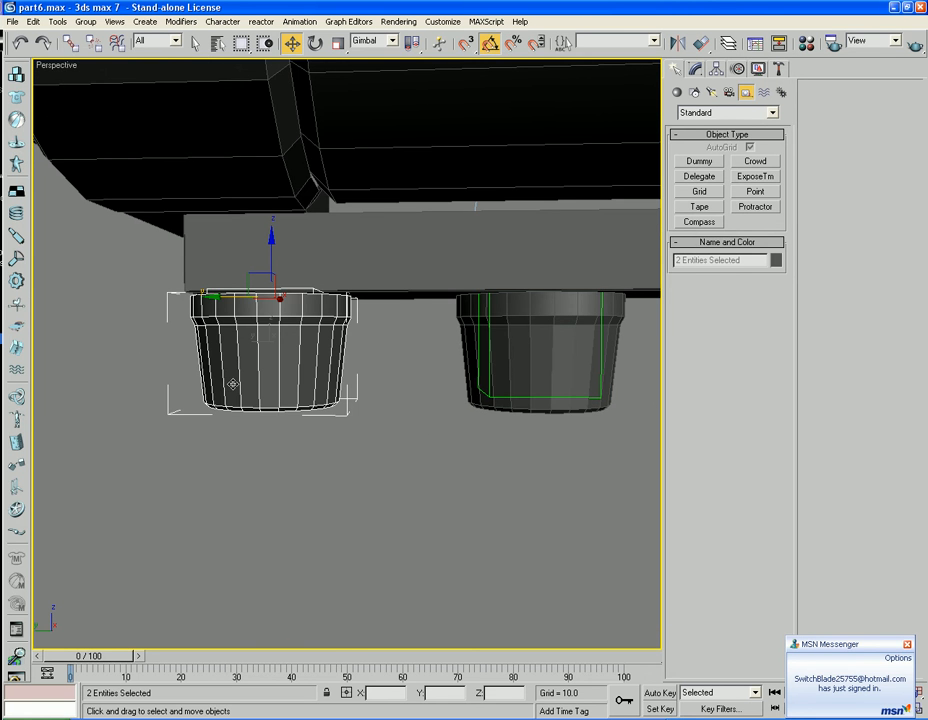
left_click(323, 518)
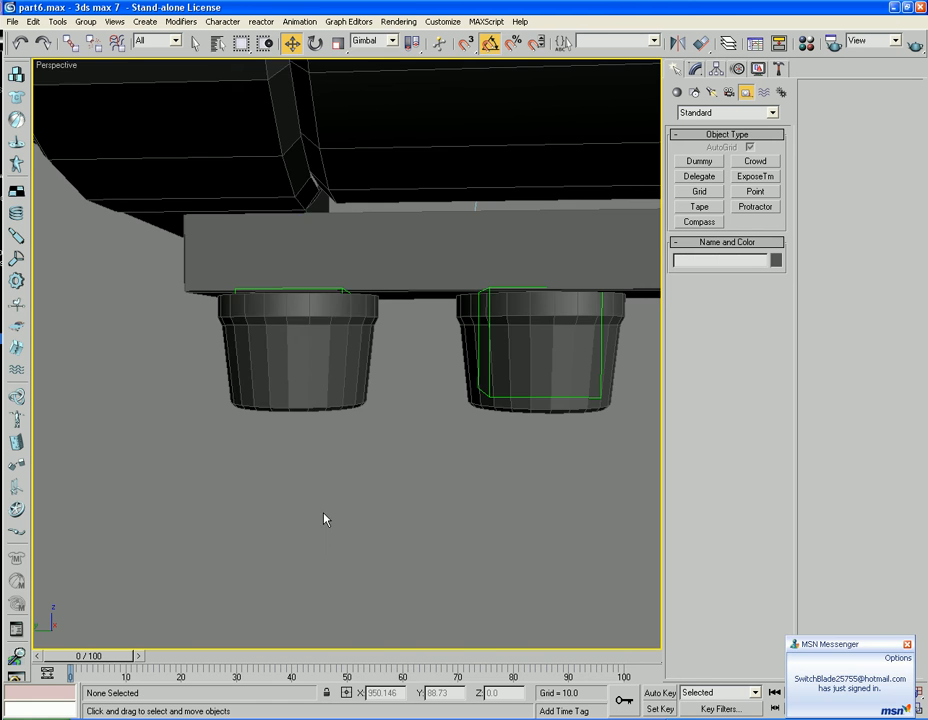
- Unhide all the hidden parts of the rig
middle_click_drag(323, 518, 416, 496, "alt")
scroll(385, 494, "down", 5)
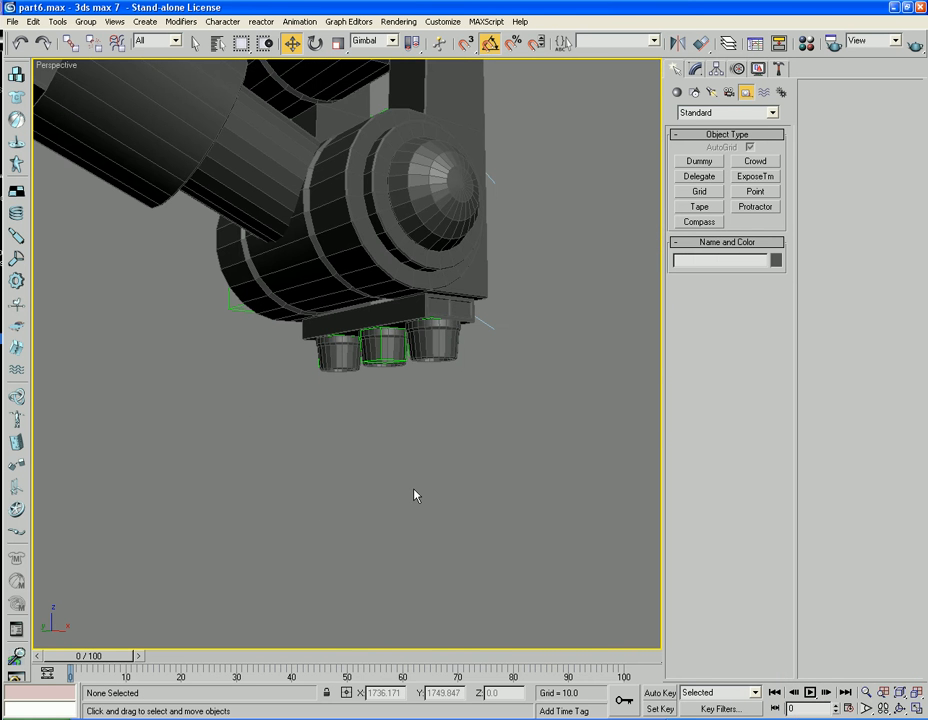
mouse_move(410, 489)
middle_mouse_down("alt")
mouse_move(398, 458)
mouse_move(438, 443)
mouse_move(313, 468)
mouse_move(325, 389)
mouse_move(395, 456)
mouse_move(443, 474)
mouse_move(383, 468)
mouse_move(383, 493)
mouse_move(478, 472)
mouse_move(452, 447)
mouse_move(421, 460)
mouse_move(392, 457)
mouse_move(405, 469)
middle_mouse_up("alt")
scroll(478, 472, "down", 5)
right_click(449, 423)
left_click(472, 376)
- Create a shallow 24-sided AutoGrid cylinder with a radius of about 5.6 on the lower leg shaft, beside its upper front rivet
middle_click_drag(408, 470, 266, 446, "alt")
scroll(266, 446, "up", 8)
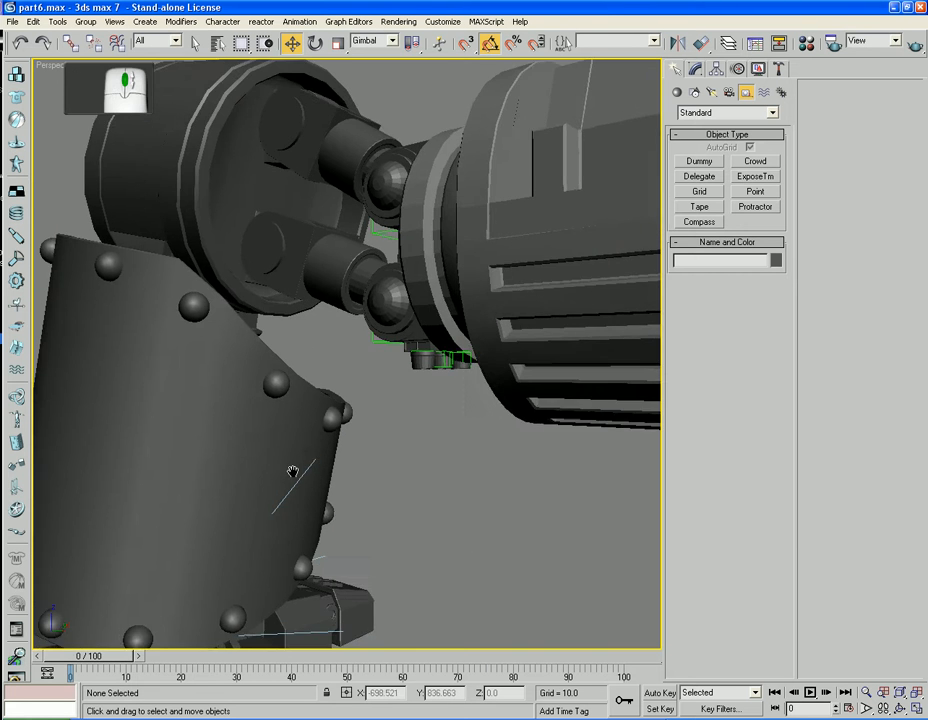
scroll(382, 263, "down", 8)
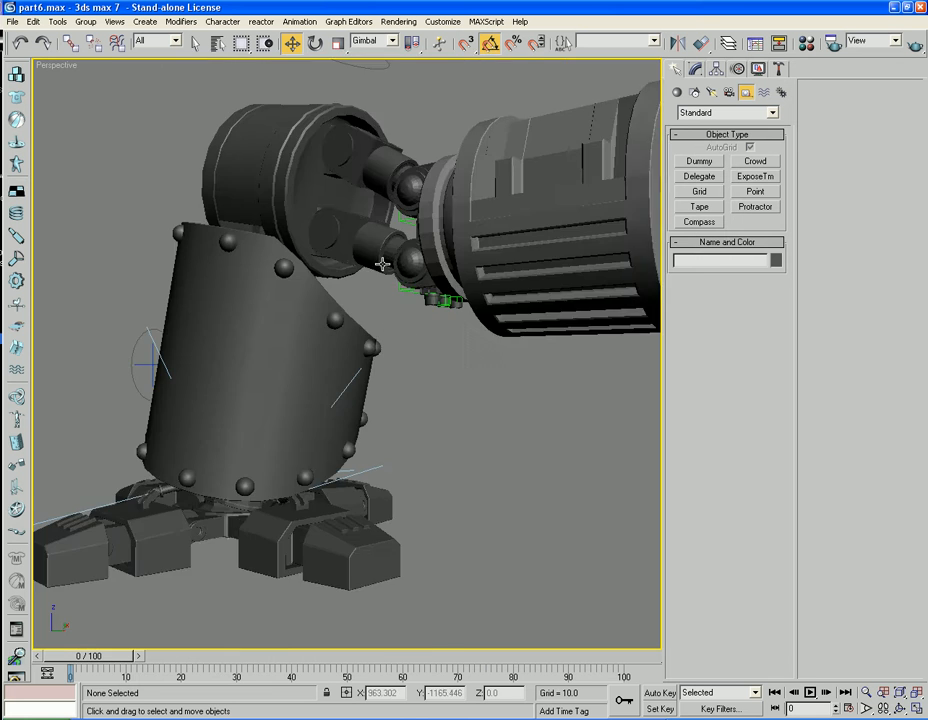
scroll(390, 300, "up", 5)
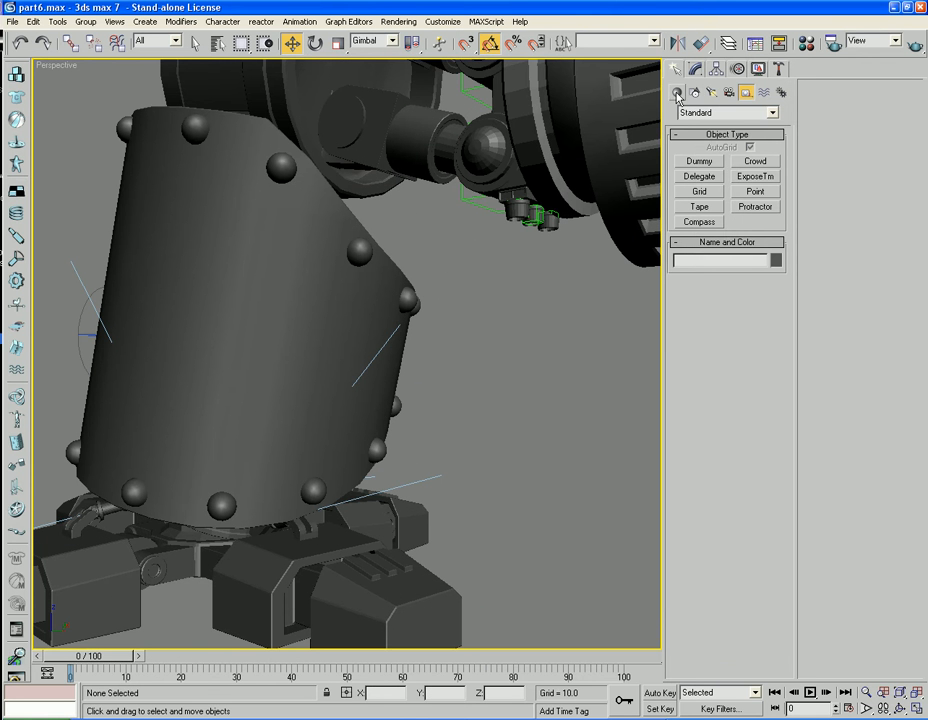
left_click(678, 93)
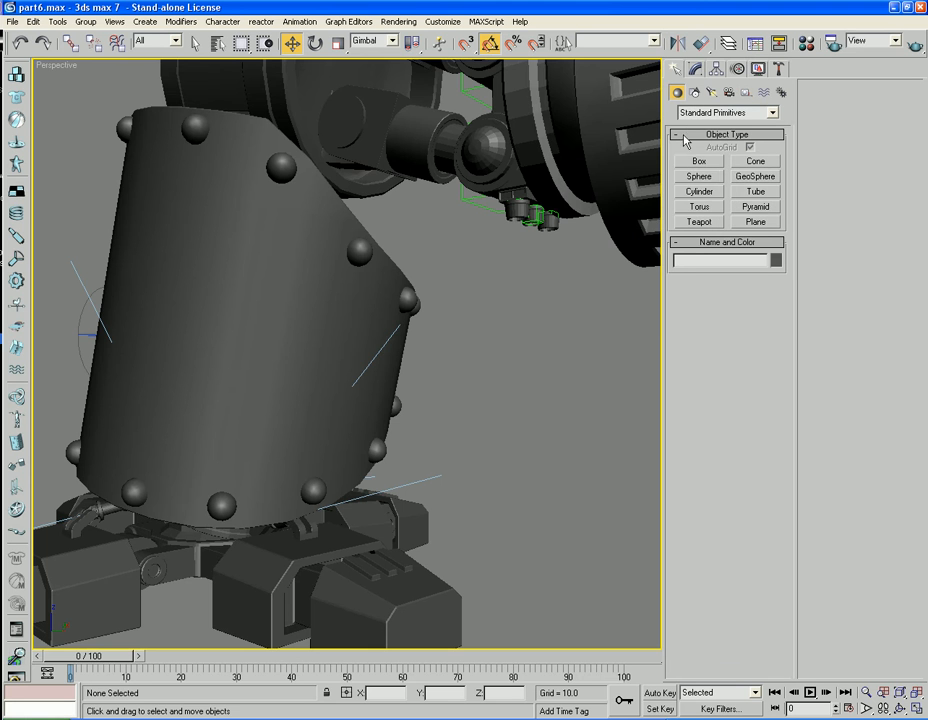
left_click(698, 190)
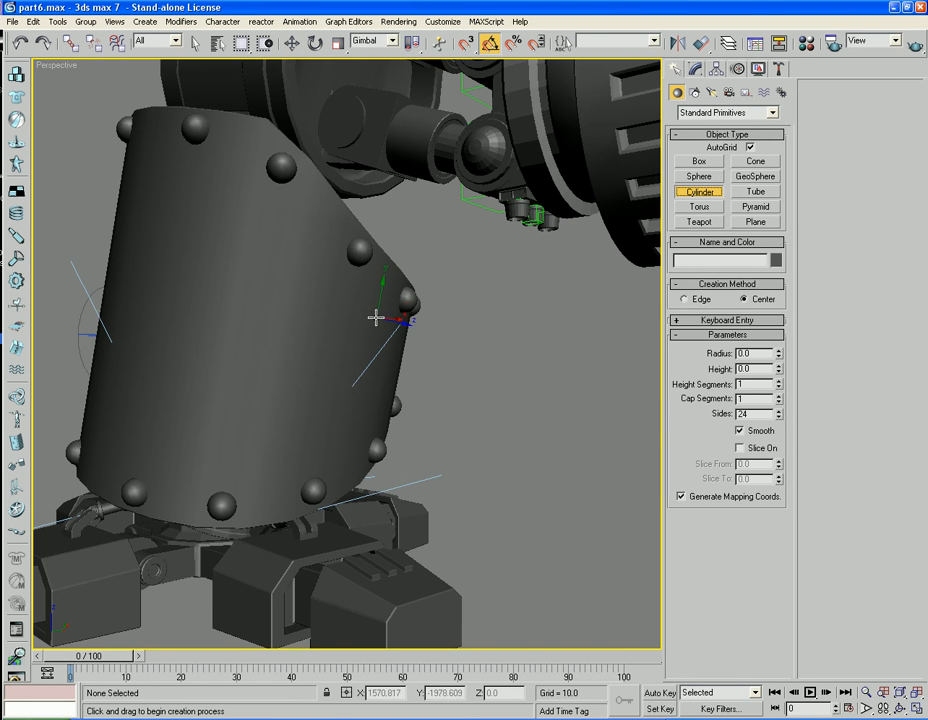
mouse_move(375, 314)
left_mouse_down()
mouse_move(375, 331)
mouse_move(373, 315)
left_mouse_up()
key("F4")
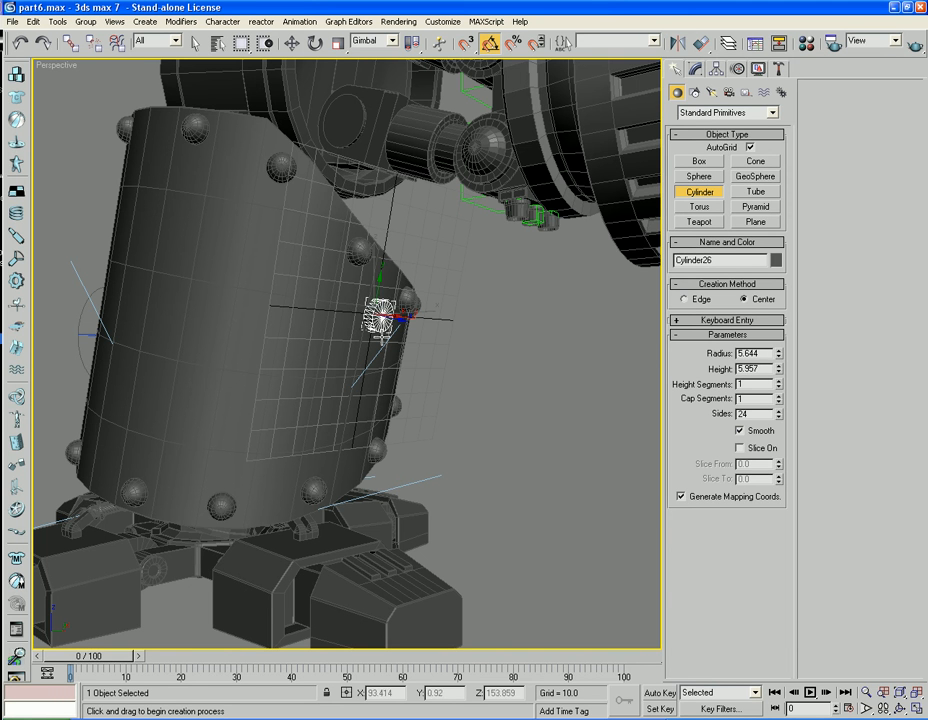
left_click(373, 316)
right_click(373, 316)
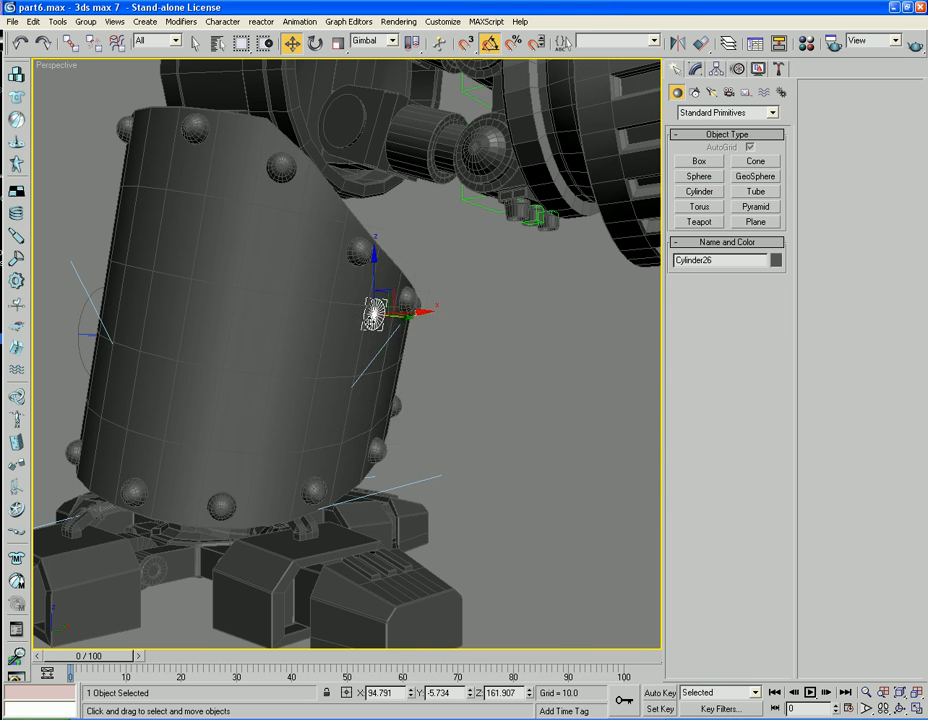
- Convert the new cylinder on the leg shaft to an Editable Poly and select its outer cap polygon
right_click(366, 318)
mouse_move(455, 440)
left_click(520, 452)
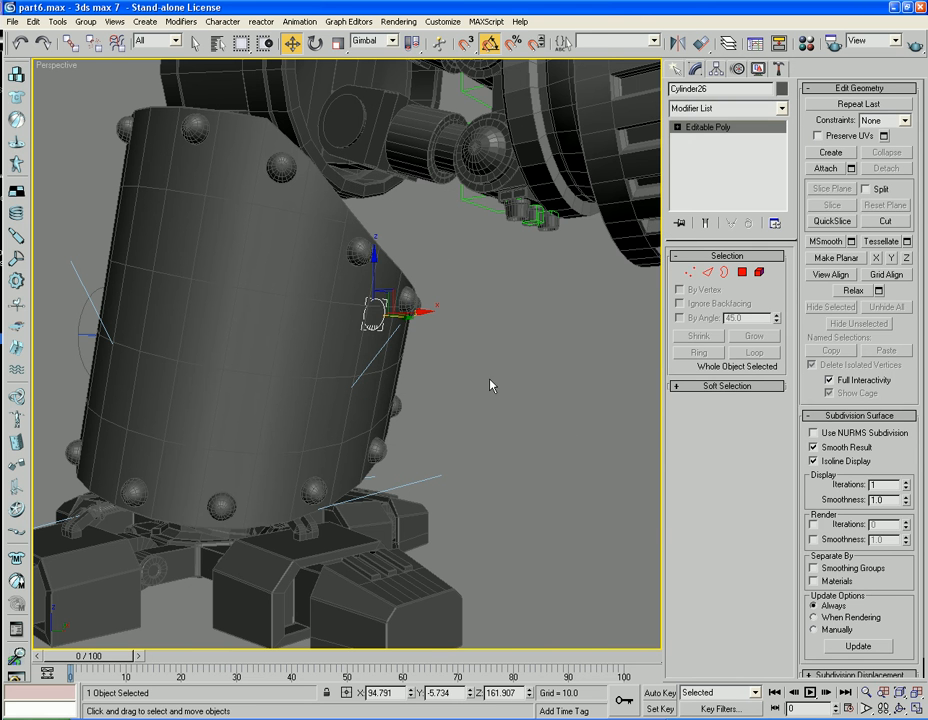
key("4")
left_click(373, 317)
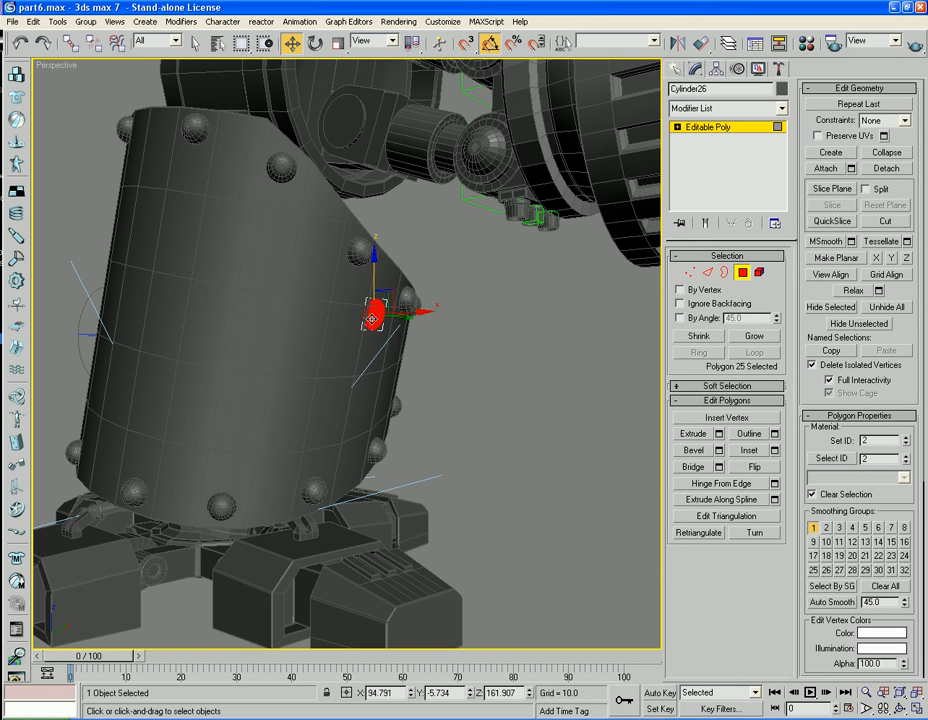
- Set the reference coordinate system to Local and make two copies of the whole cylinder, spaced down the shaft along its local Y axis
left_click(385, 40)
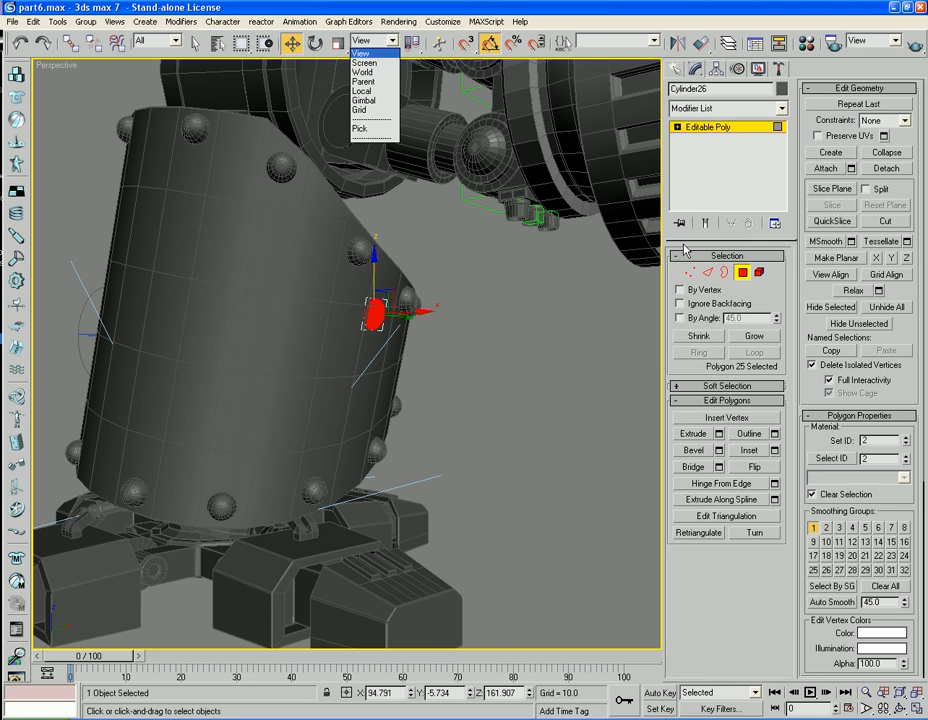
left_click(372, 50)
left_click(743, 273)
left_click(370, 40)
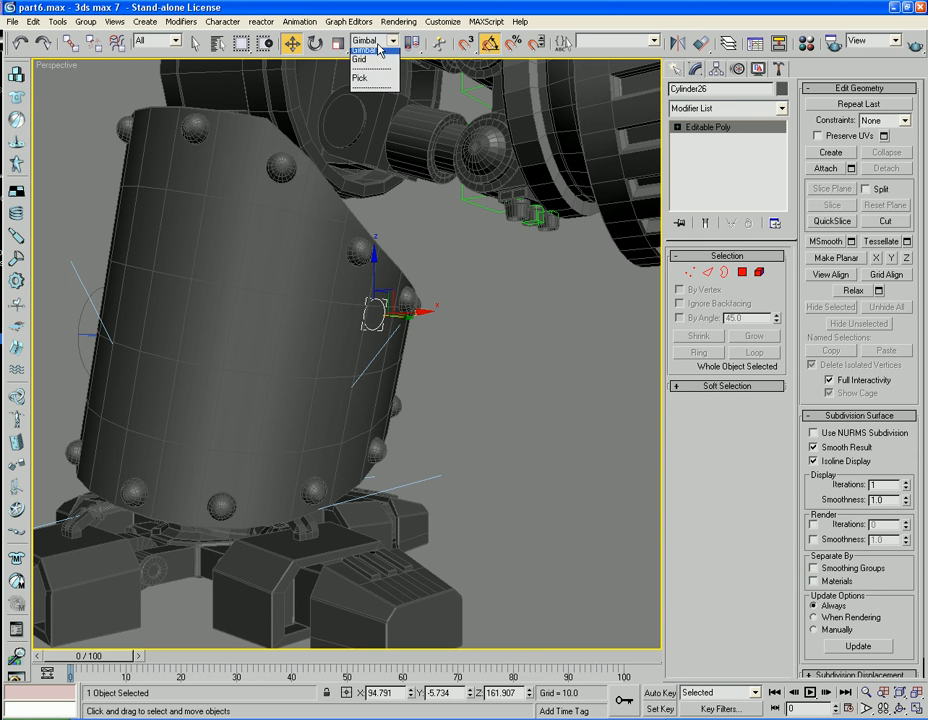
left_click(372, 101)
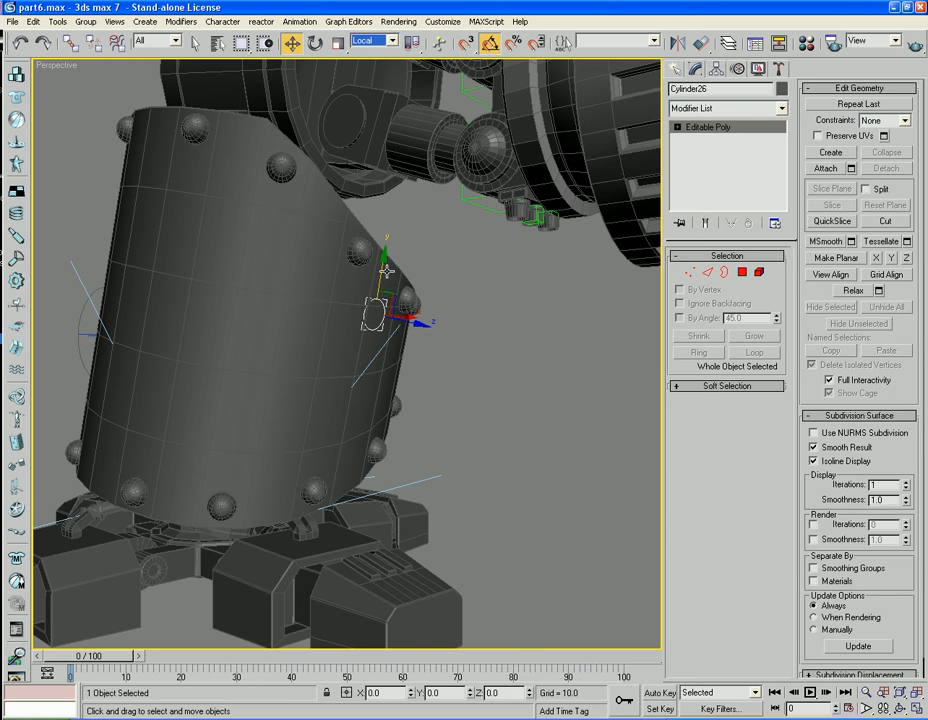
mouse_move(380, 267)
left_mouse_down("shift")
mouse_move(381, 317)
mouse_move(378, 305)
left_mouse_up("shift")
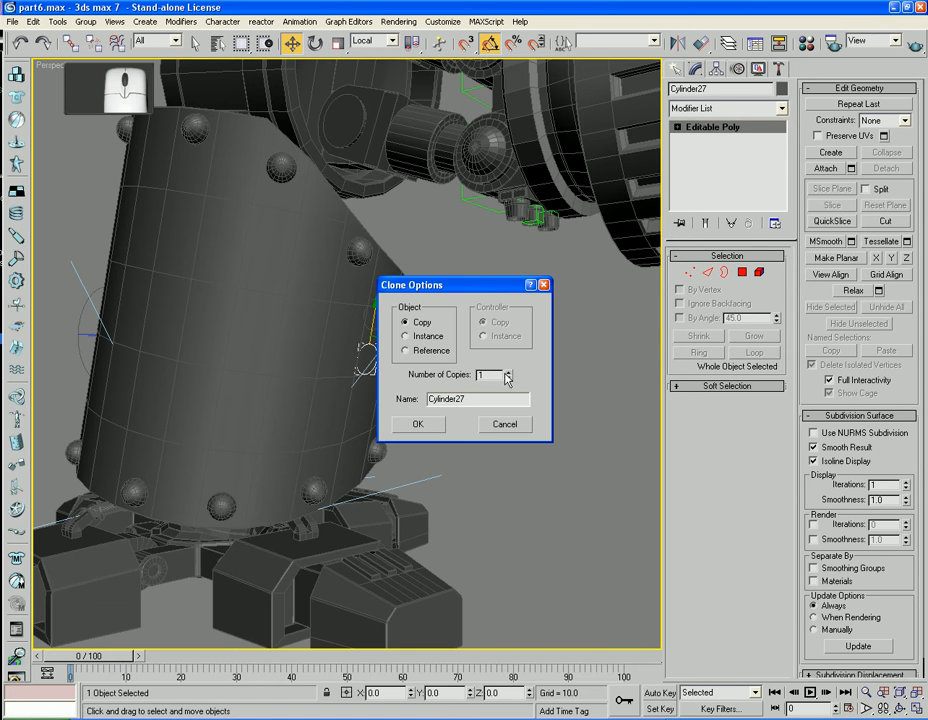
left_click(422, 424)
- Bevel the outer cap polygon of the uppermost cylinder on the leg shaft outward and back in to form a tapered, hollow socket
left_click(435, 306)
left_click(370, 310)
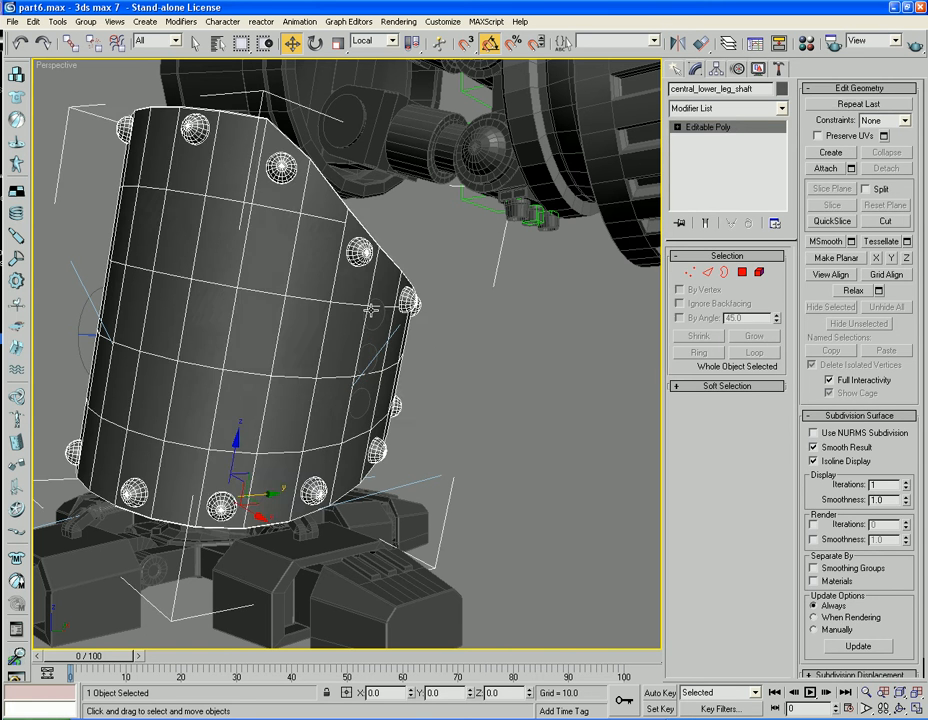
left_click(377, 311)
scroll(375, 311, "up", 6)
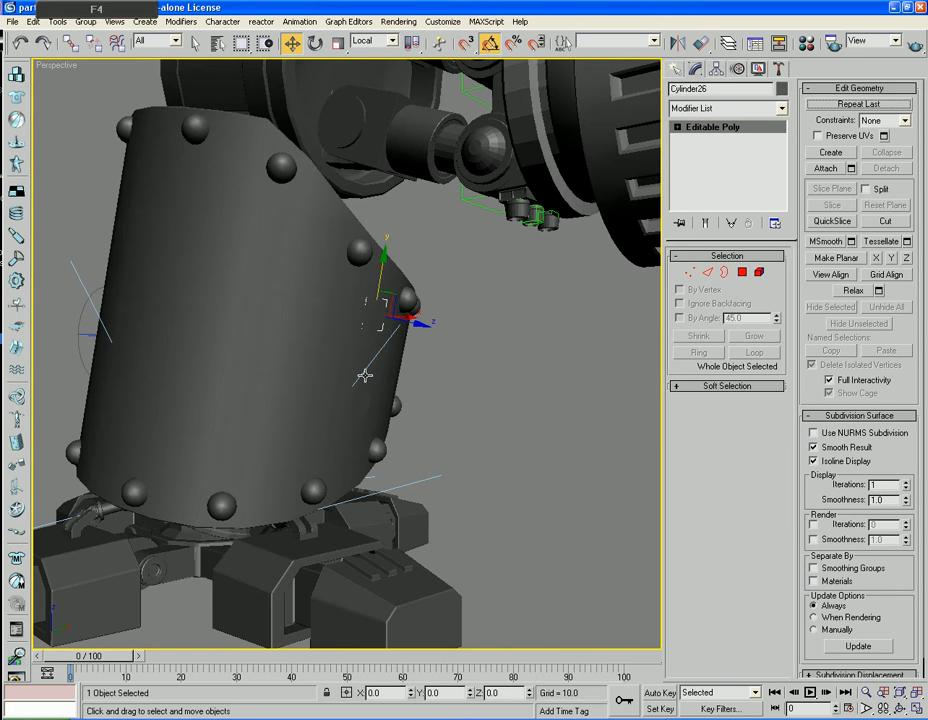
scroll(365, 379, "down", 3)
middle_click_drag(392, 466, 448, 371)
left_click(743, 273)
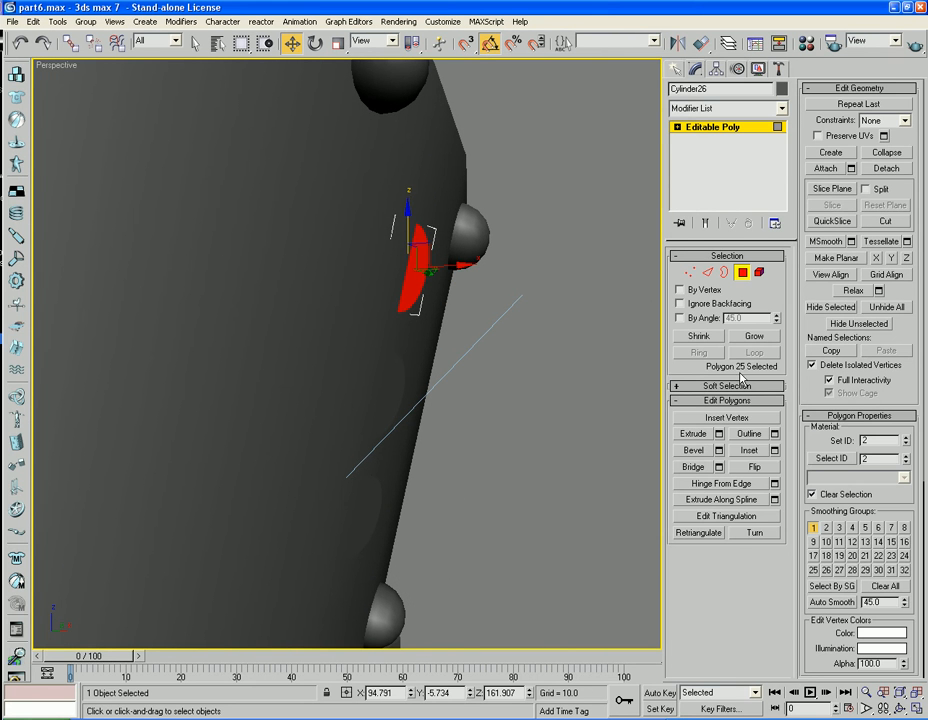
left_click(694, 450)
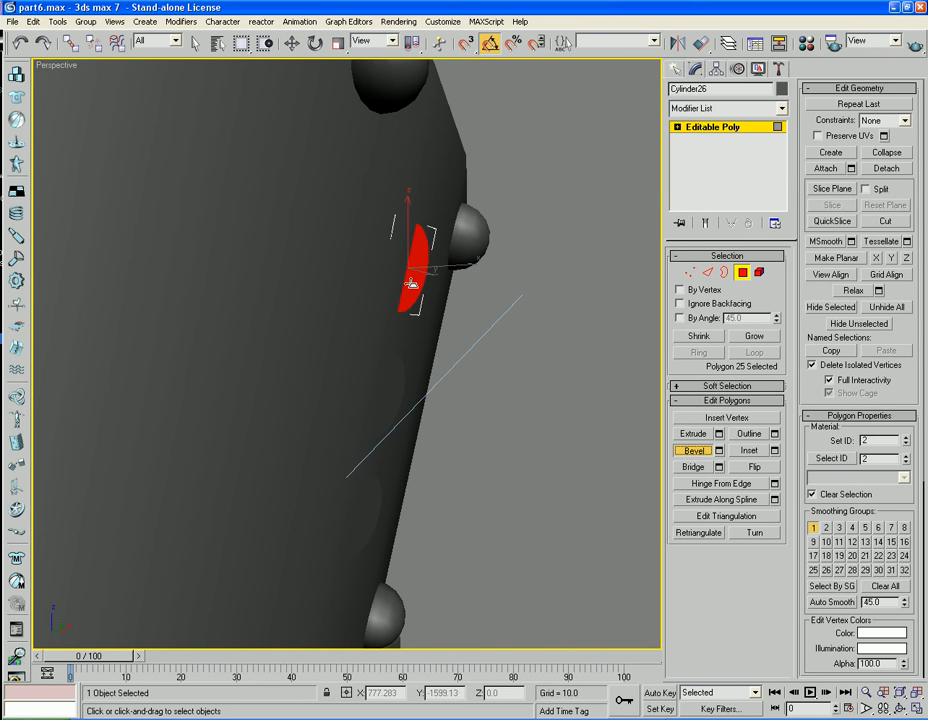
left_click_drag(420, 255, 451, 285)
left_click(409, 276)
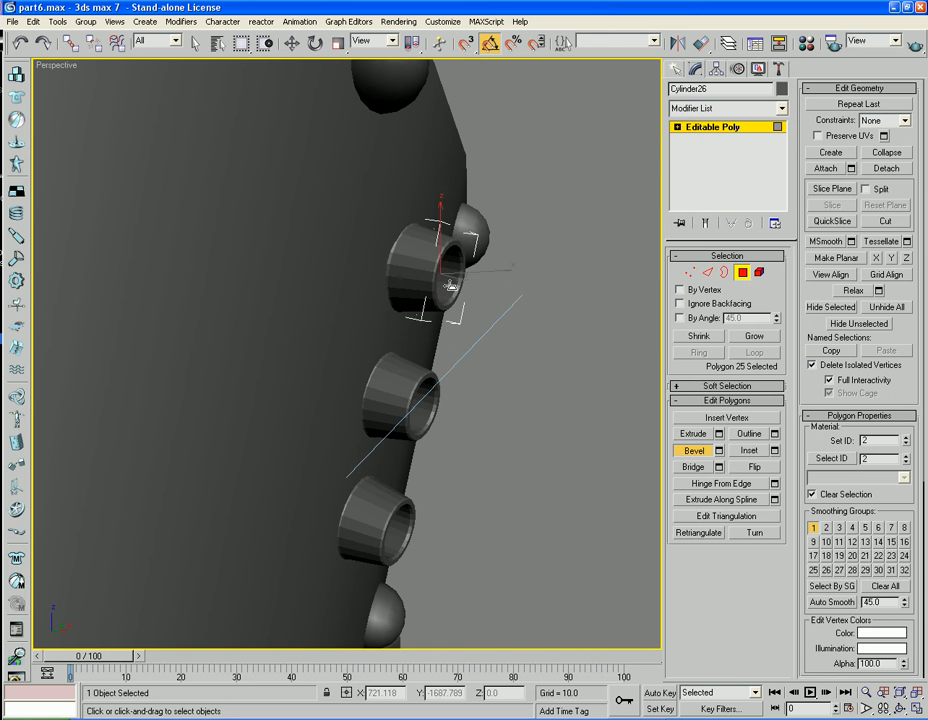
left_click(743, 275)
- Create an AutoGrid Dummy helper on the inner floor of the uppermost socket on the leg shaft
middle_click_drag(541, 405, 387, 354, "alt")
scroll(478, 408, "down", 5)
scroll(498, 384, "up", 6)
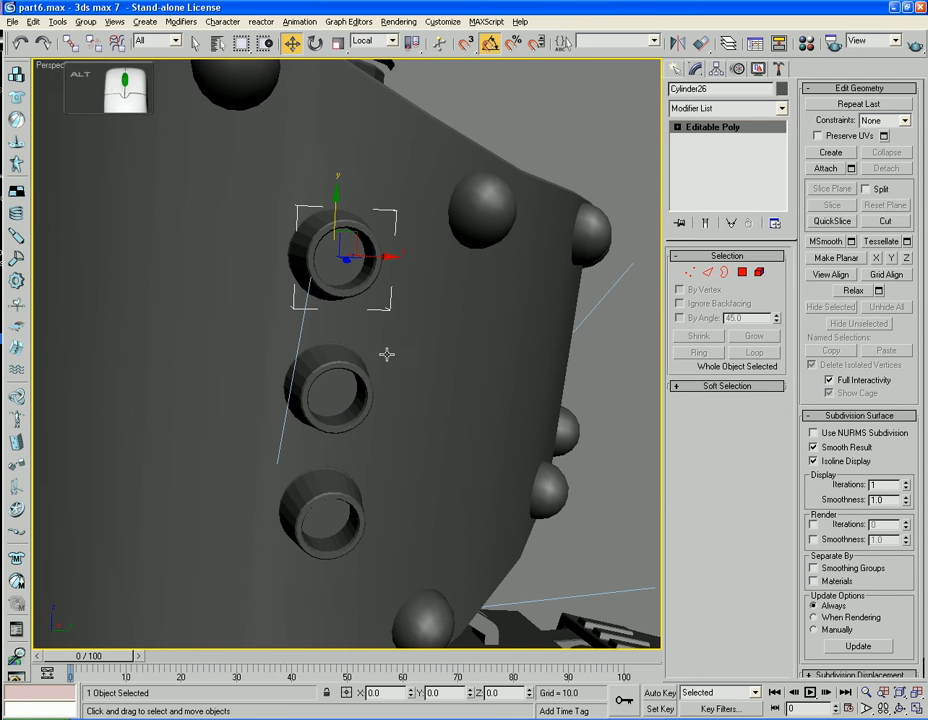
left_click(675, 70)
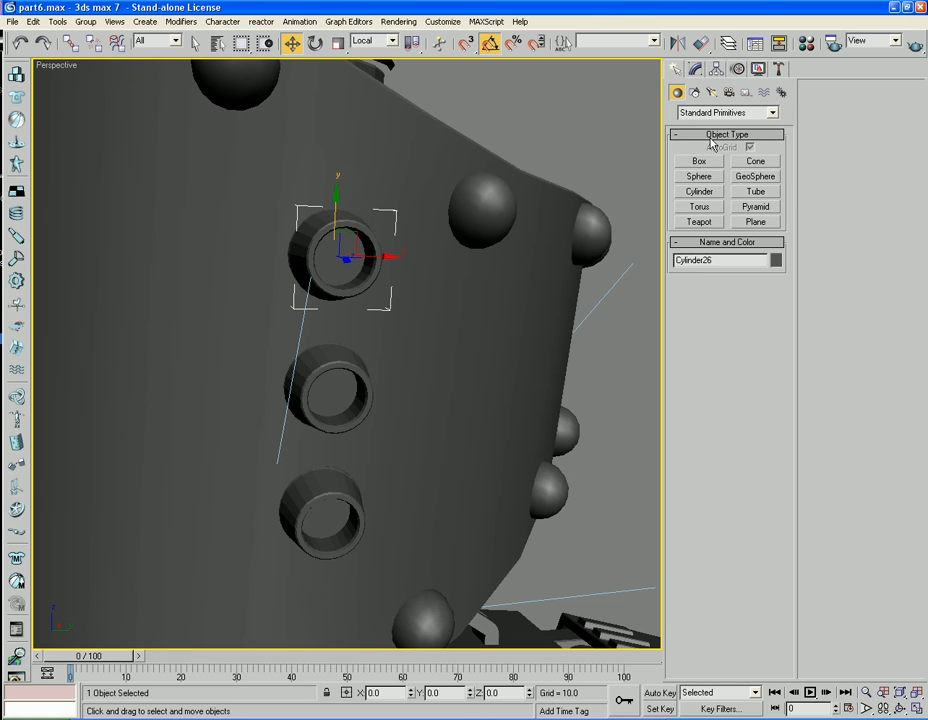
left_click(729, 92)
left_click(746, 92)
left_click(699, 161)
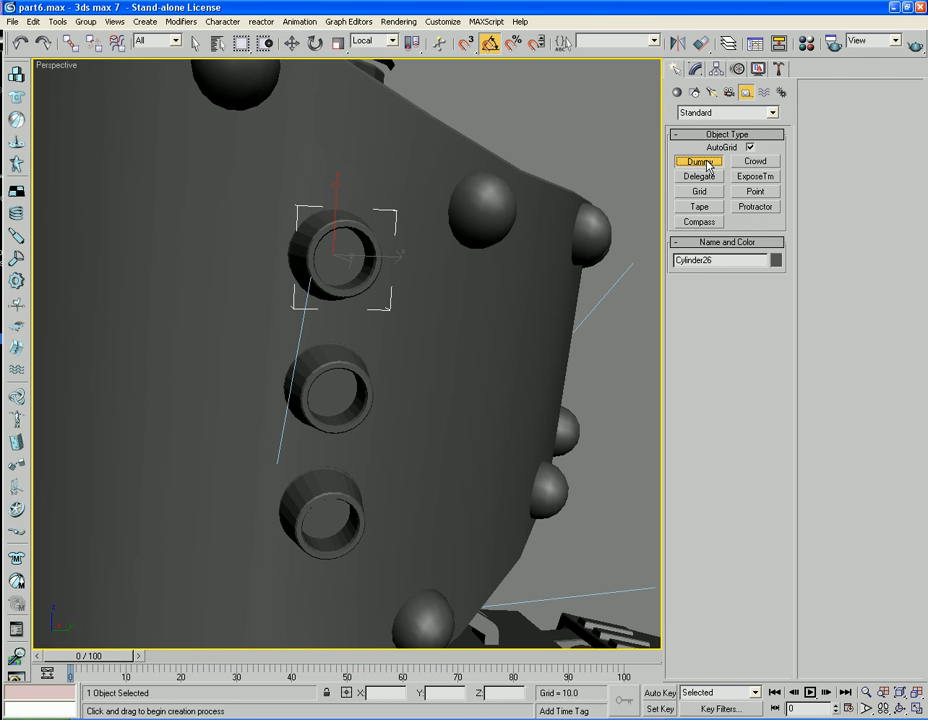
left_click_drag(338, 255, 334, 290)
- Make two instances of the socket dummy along its local Y axis, placing one in each lower socket
middle_click_drag(343, 309, 423, 356, "alt")
key("w")
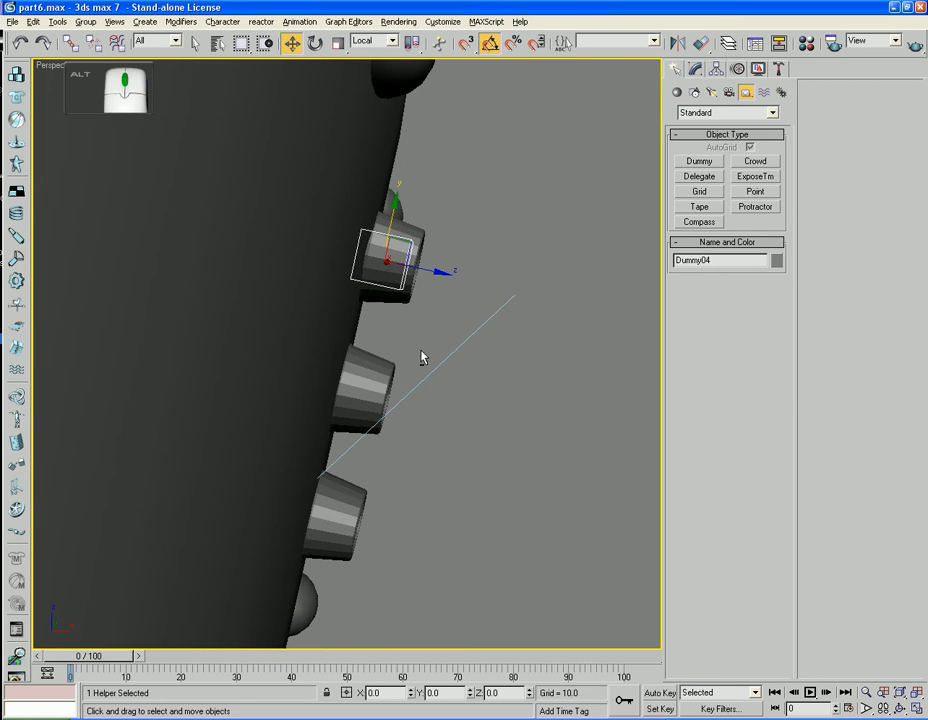
left_click_drag(400, 218, 376, 355, "shift")
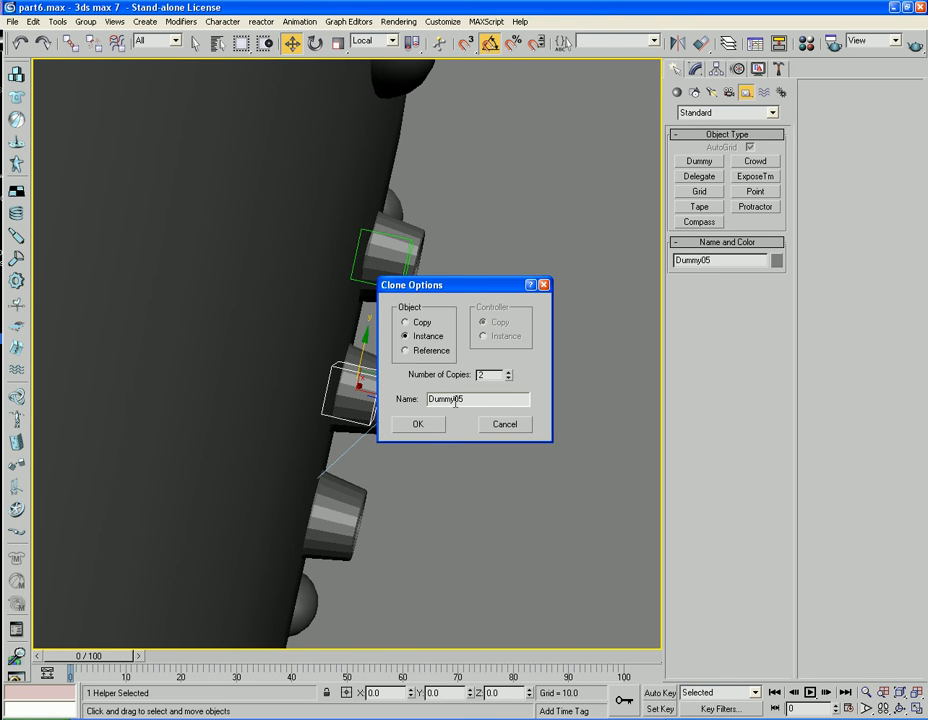
left_click(418, 424)
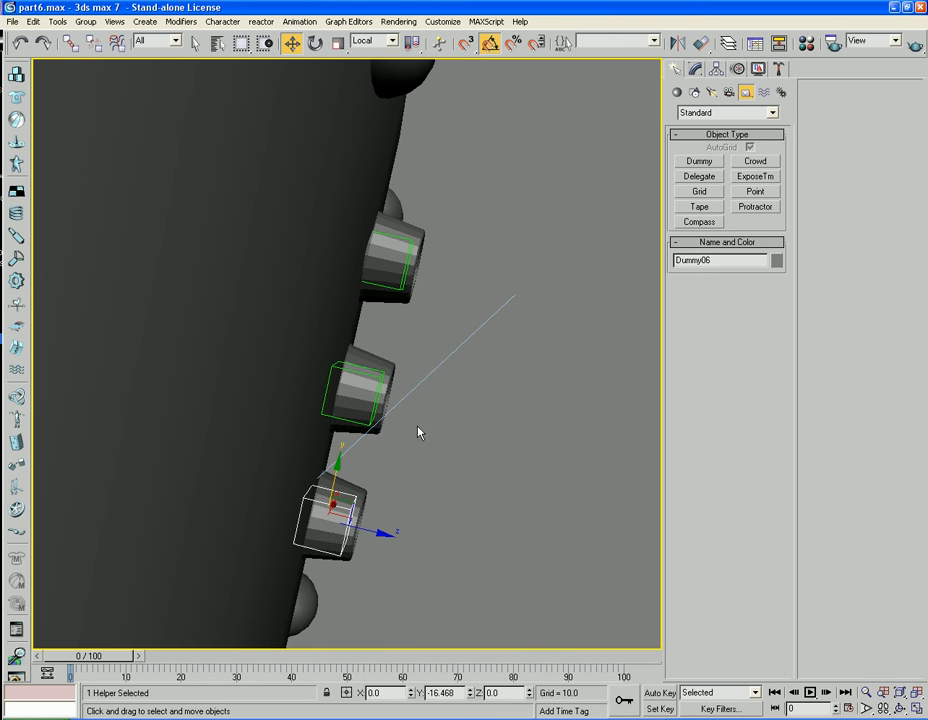
mouse_move(418, 431)
middle_mouse_down("alt")
mouse_move(460, 454)
mouse_move(472, 423)
mouse_move(466, 432)
middle_mouse_up("alt")
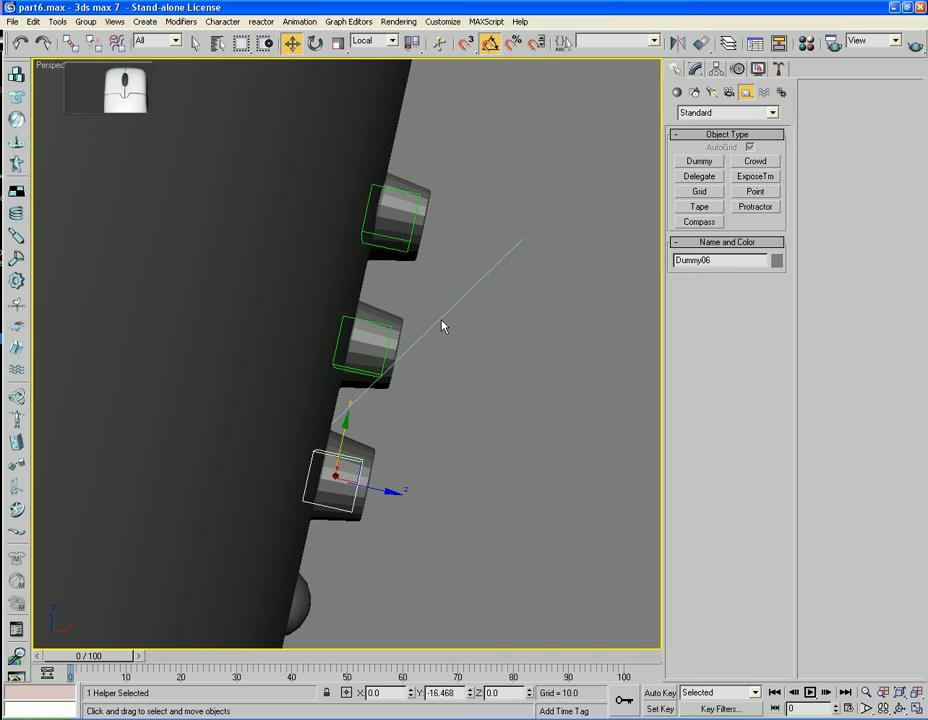
- Select the middle and lowest sockets on the leg shaft and convert them to Editable Poly
left_click_drag(404, 400, 373, 481, "ctrl")
left_click(465, 337)
left_click(404, 333)
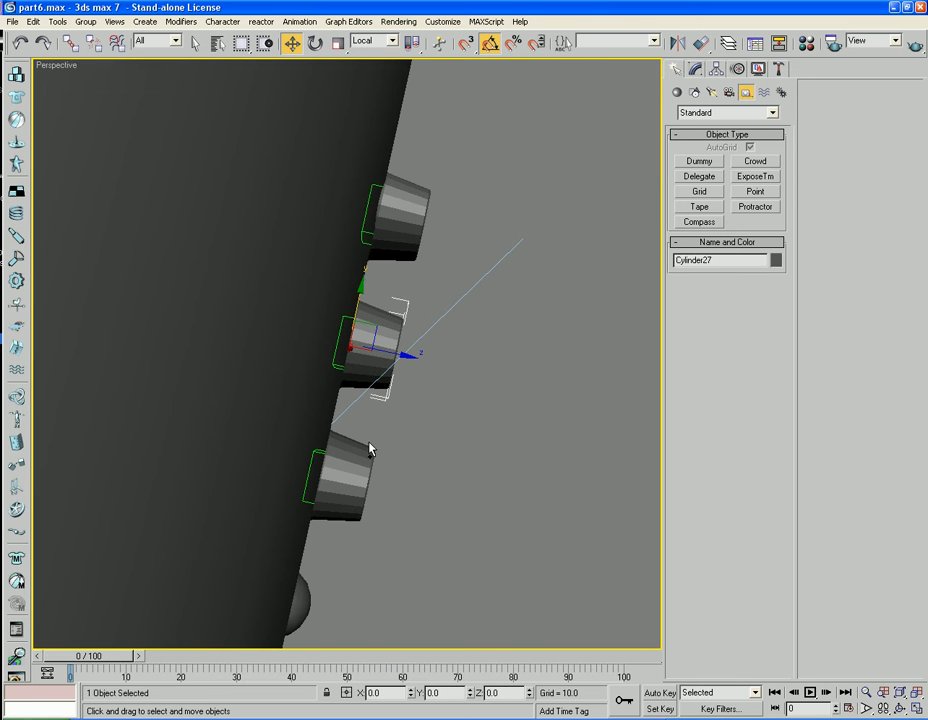
left_click(370, 455, "ctrl")
left_click(396, 326, "ctrl")
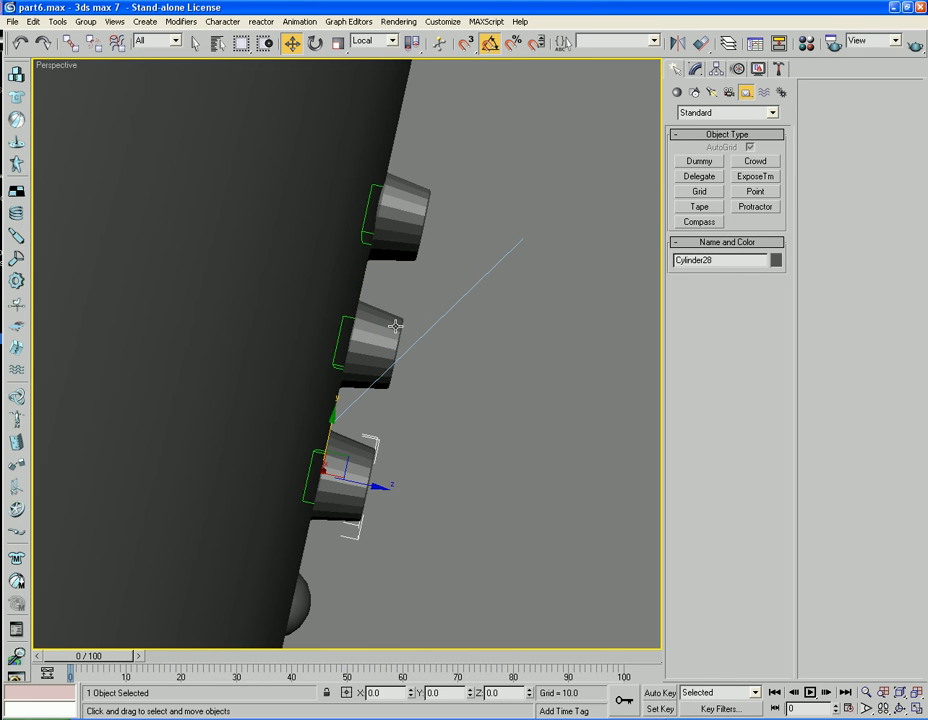
left_click(396, 322, "ctrl")
right_click(396, 322)
mouse_move(443, 442)
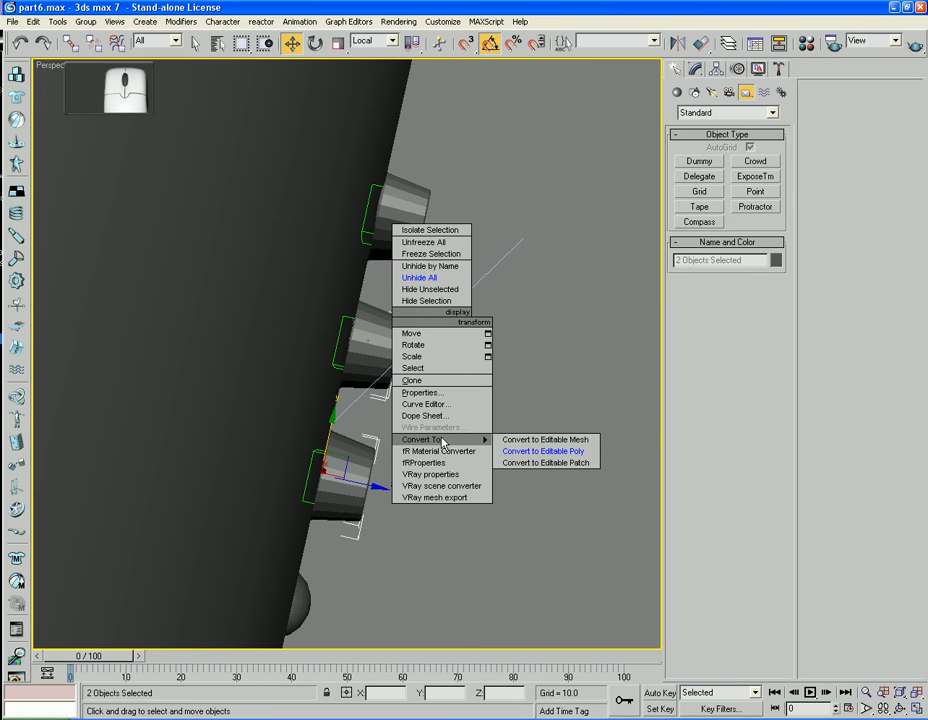
left_click(538, 451)
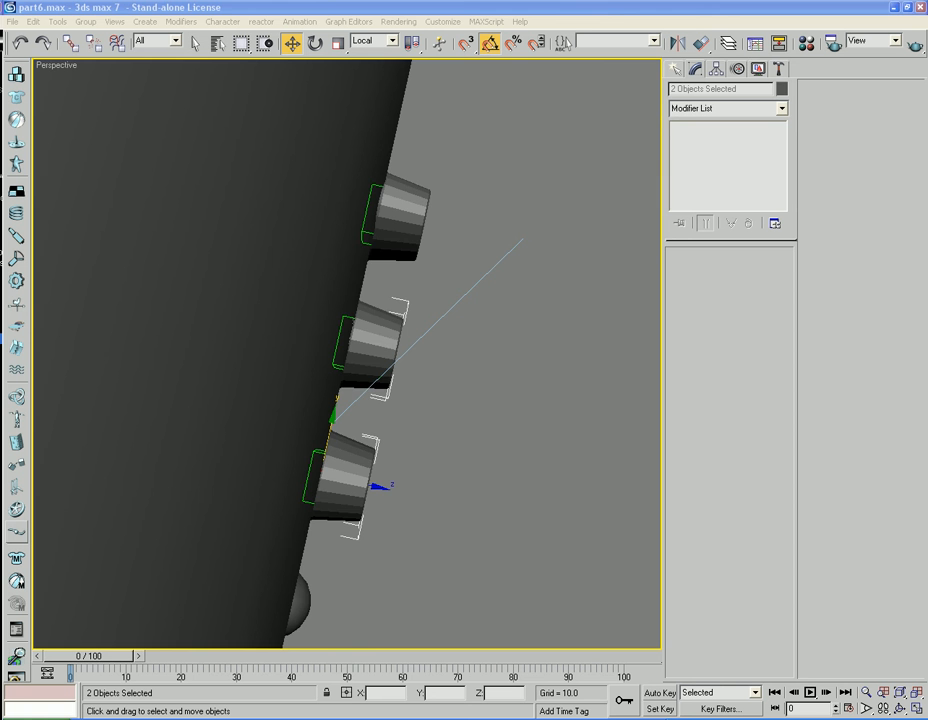
- In the Front view, select the plugs with dummies beneath the hip piston bracket and add the three leg-shaft sockets with their dummies
scroll(449, 470, "down", 10)
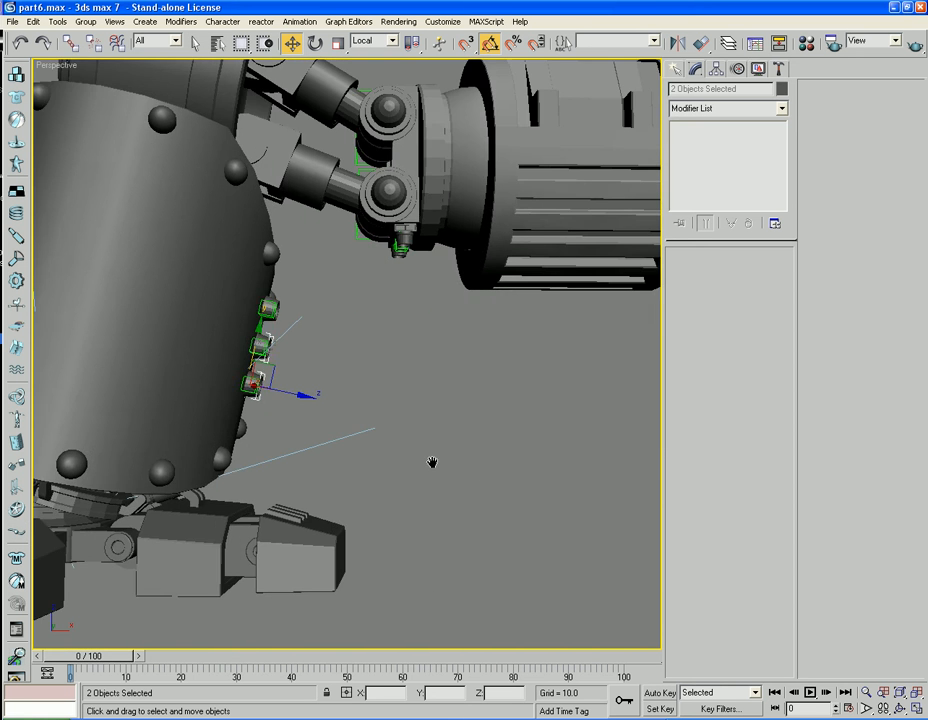
key("f")
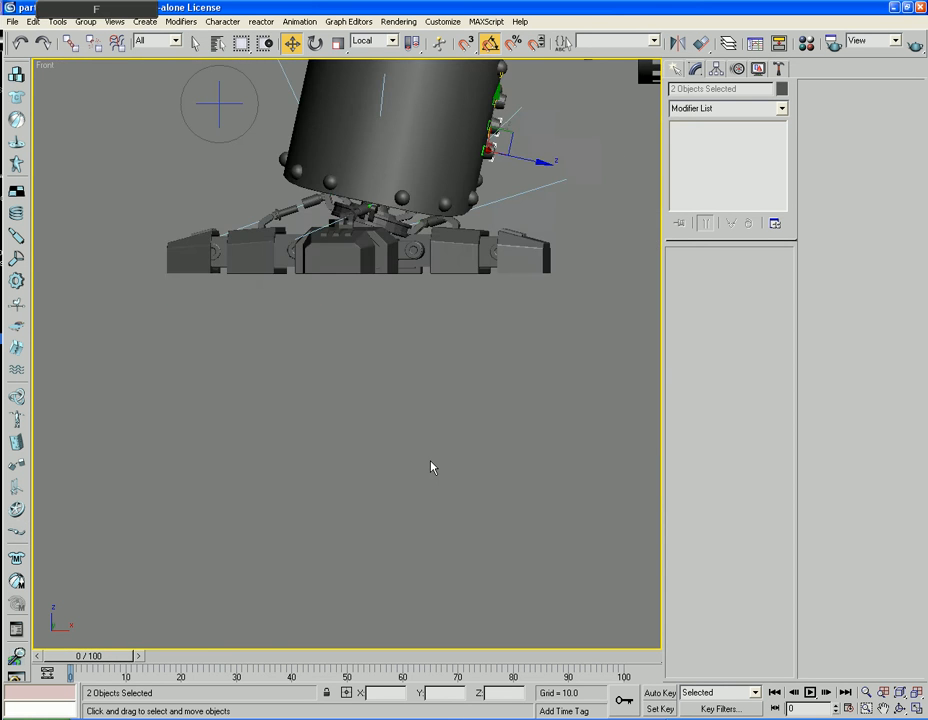
middle_click_drag(522, 433, 350, 611)
scroll(350, 611, "down", 3)
middle_click_drag(390, 503, 376, 559)
scroll(386, 497, "up", 4)
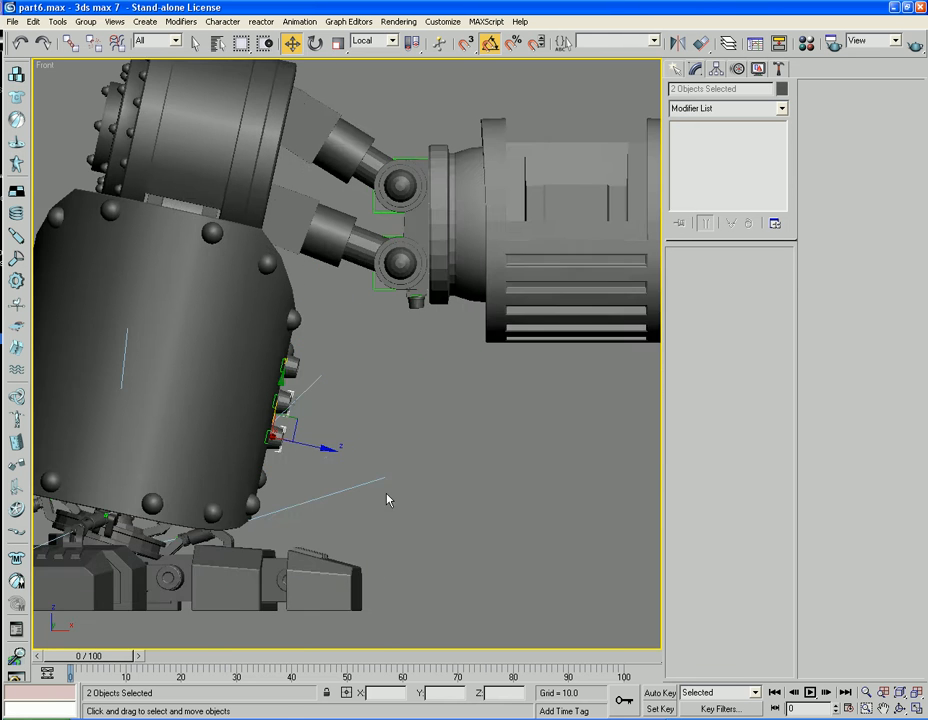
middle_click_drag(386, 497, 418, 516)
scroll(416, 533, "up", 3)
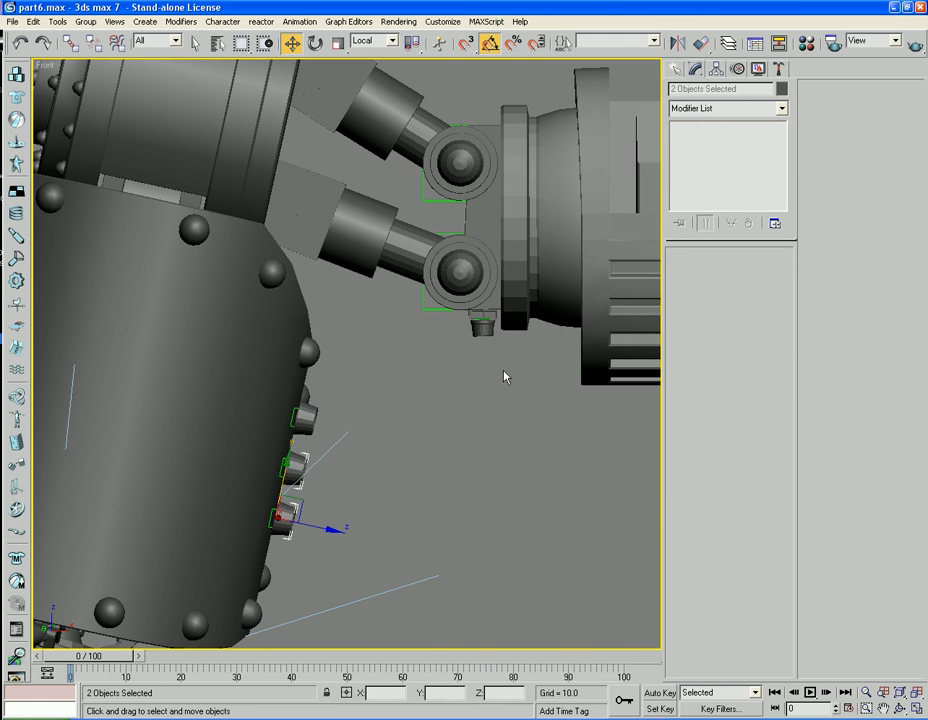
left_click_drag(476, 345, 470, 312)
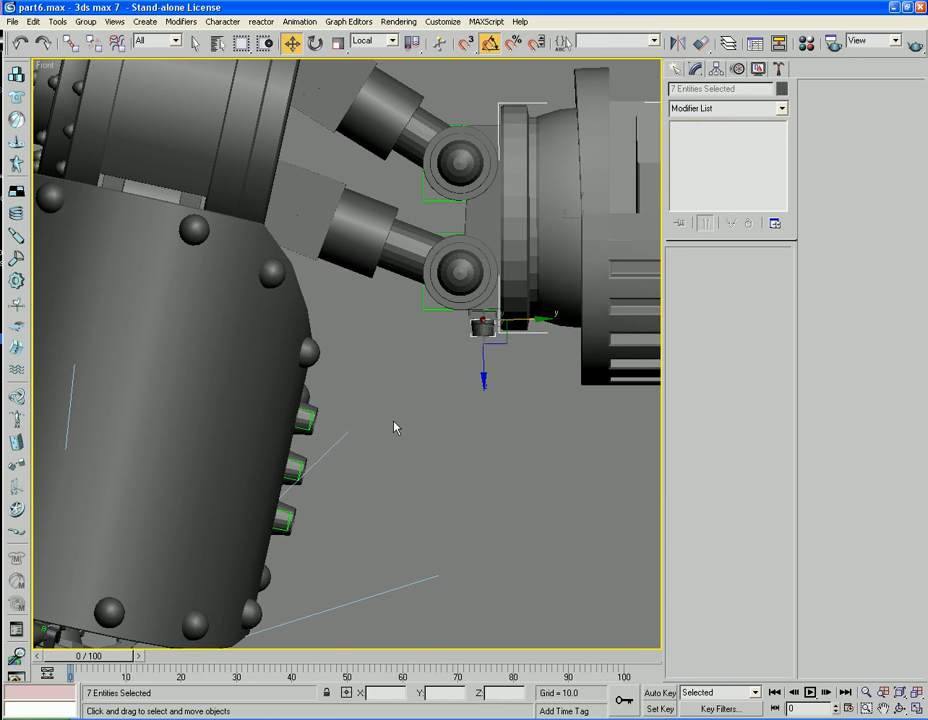
left_click(314, 428, "ctrl")
left_click_drag(317, 455, 296, 484, "ctrl")
left_click_drag(303, 499, 287, 542, "ctrl")
middle_click_drag(433, 537, 325, 536)
scroll(322, 536, "down", 3)
middle_click_drag(476, 469, 355, 495)
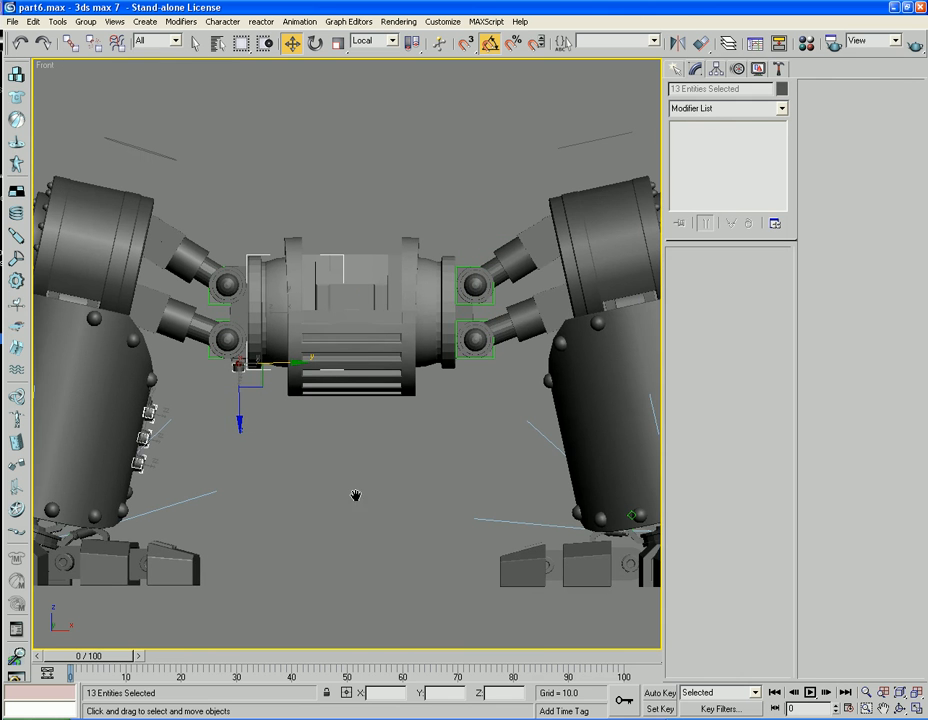
left_click(677, 45)
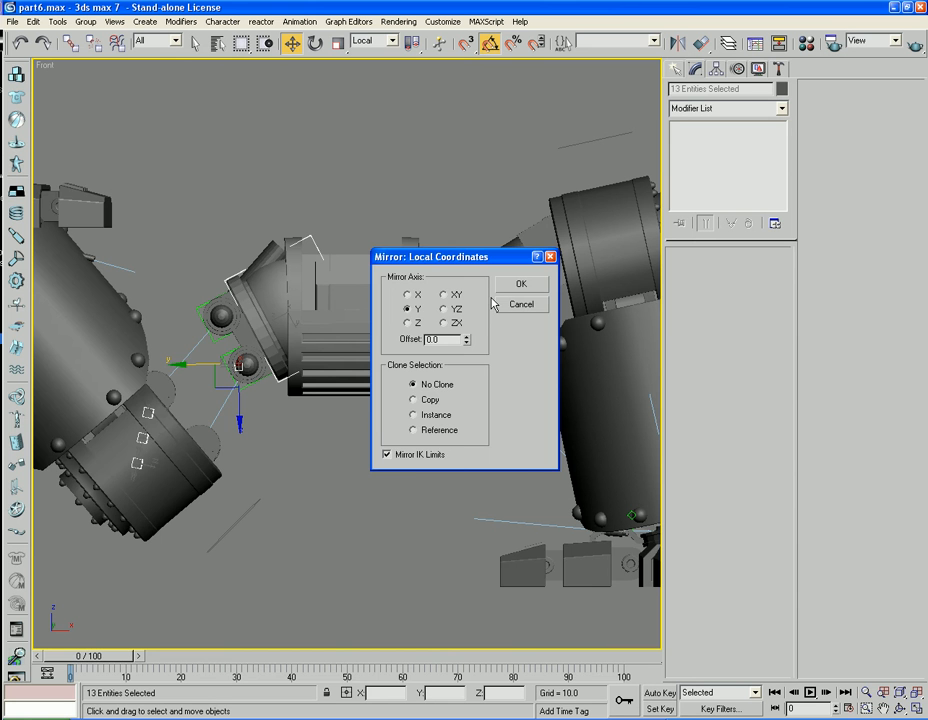
key("ctrl+z")
left_click(533, 305)
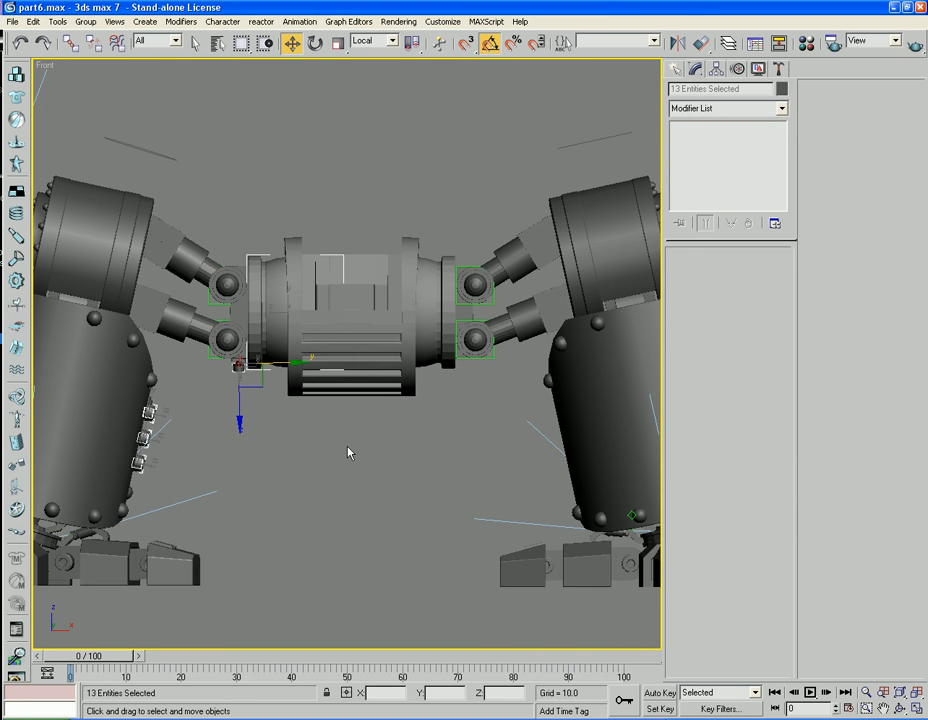
- Remove the hip body from the selection and try mirroring the plugs and sockets as copies across the local axes with an offset of 57.52
middle_click_drag(348, 453, 365, 448)
left_click(336, 329, "ctrl")
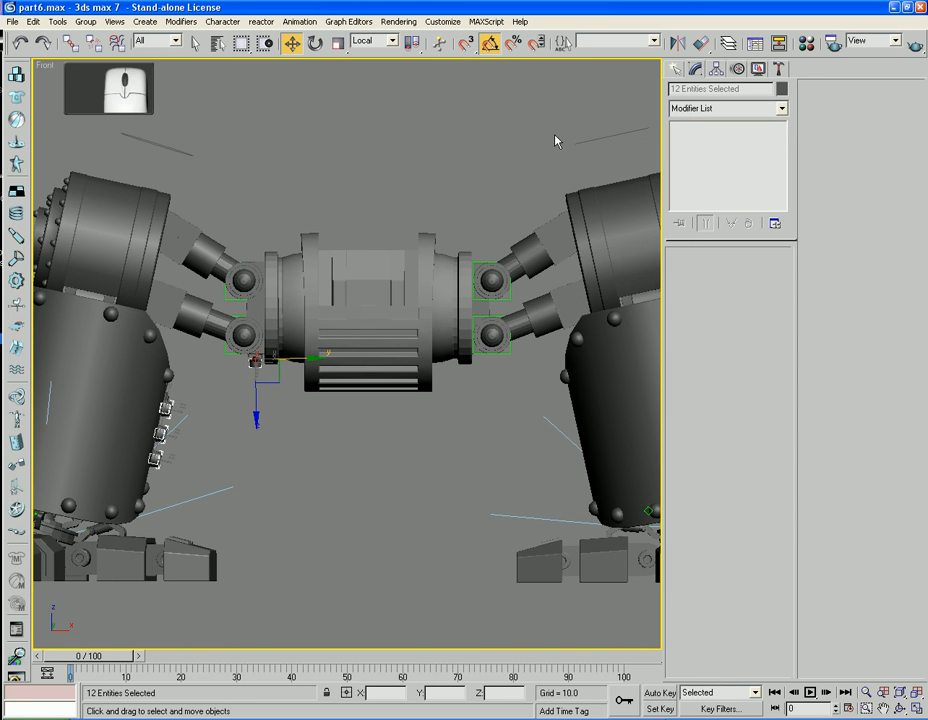
left_click(677, 42)
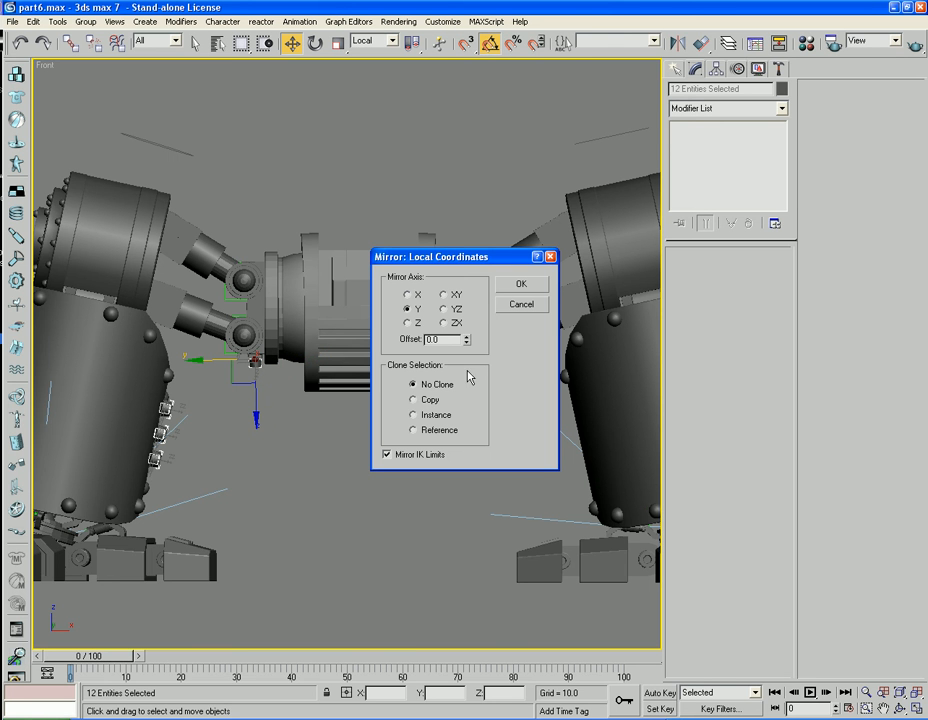
key("F3")
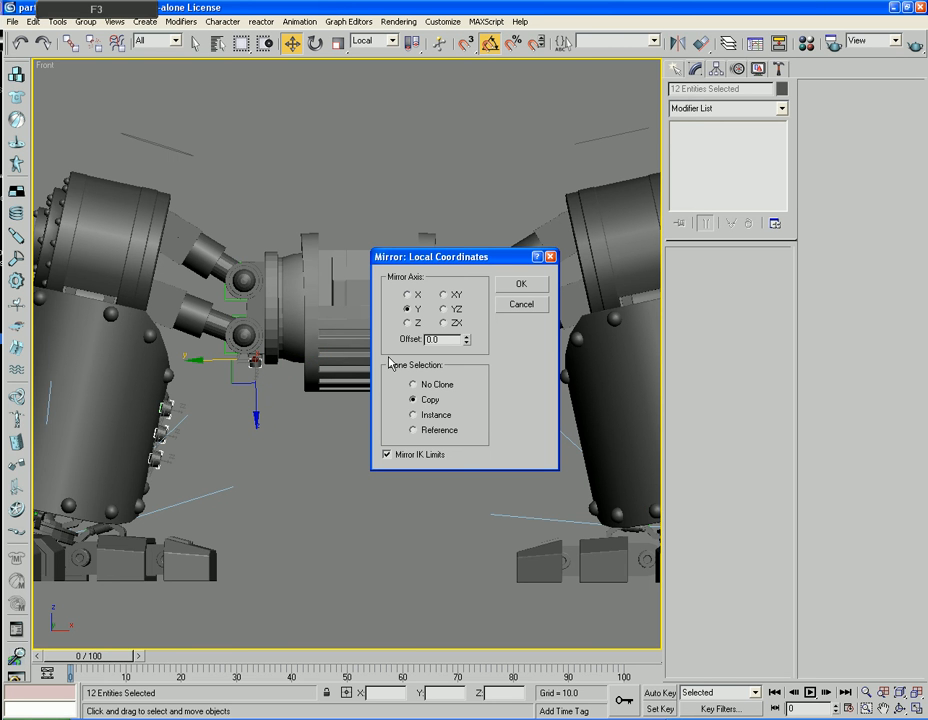
left_click_drag(408, 257, 561, 275)
key("F4")
left_click(530, 310)
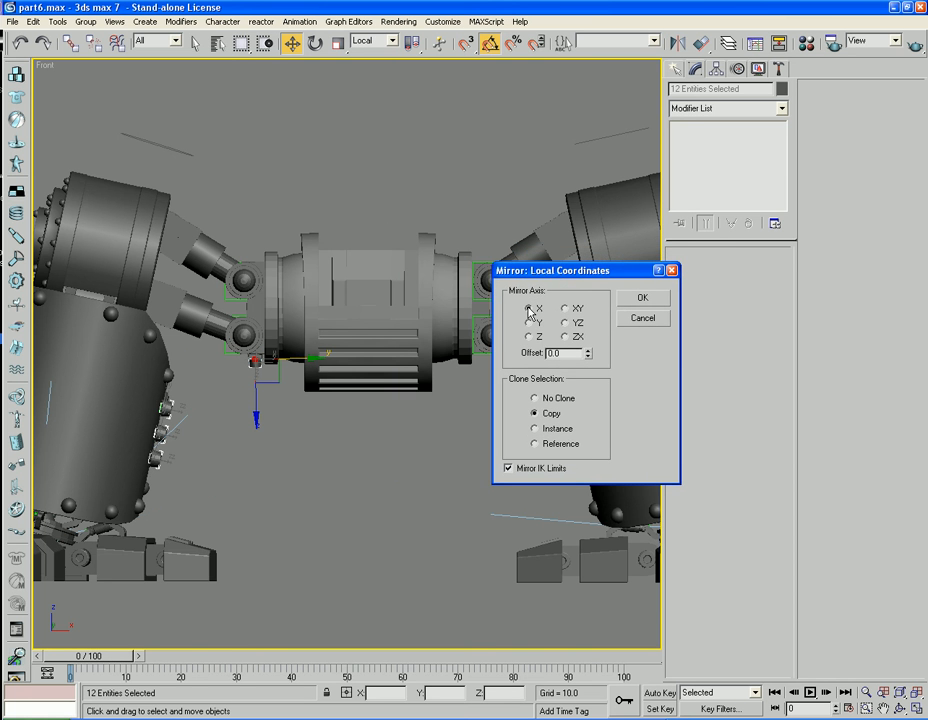
left_click_drag(589, 357, 583, 415)
left_click_drag(592, 621, 618, 195)
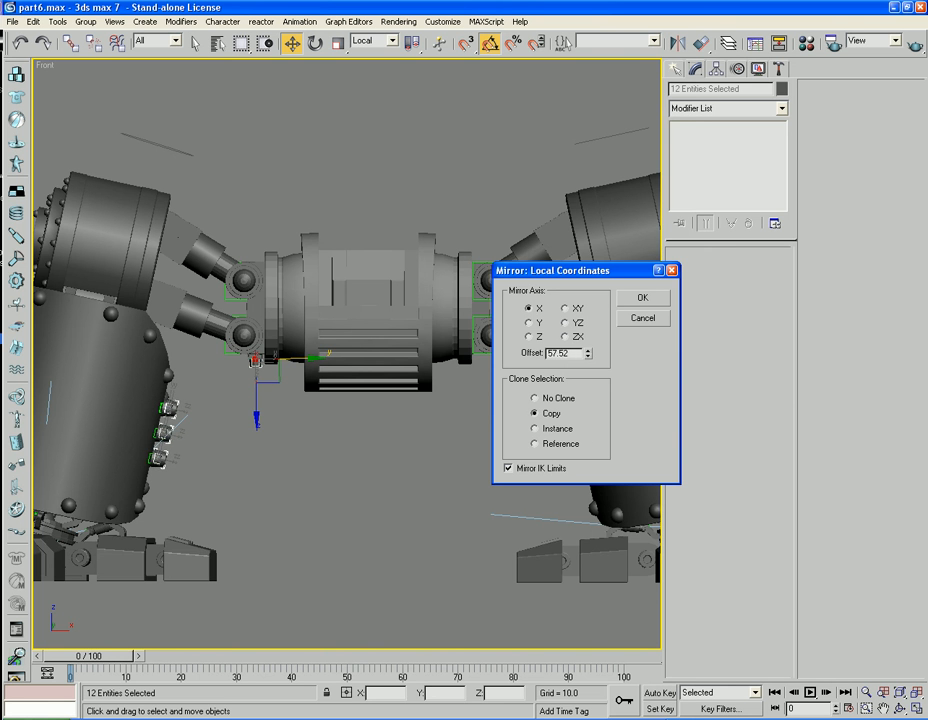
left_click(530, 323)
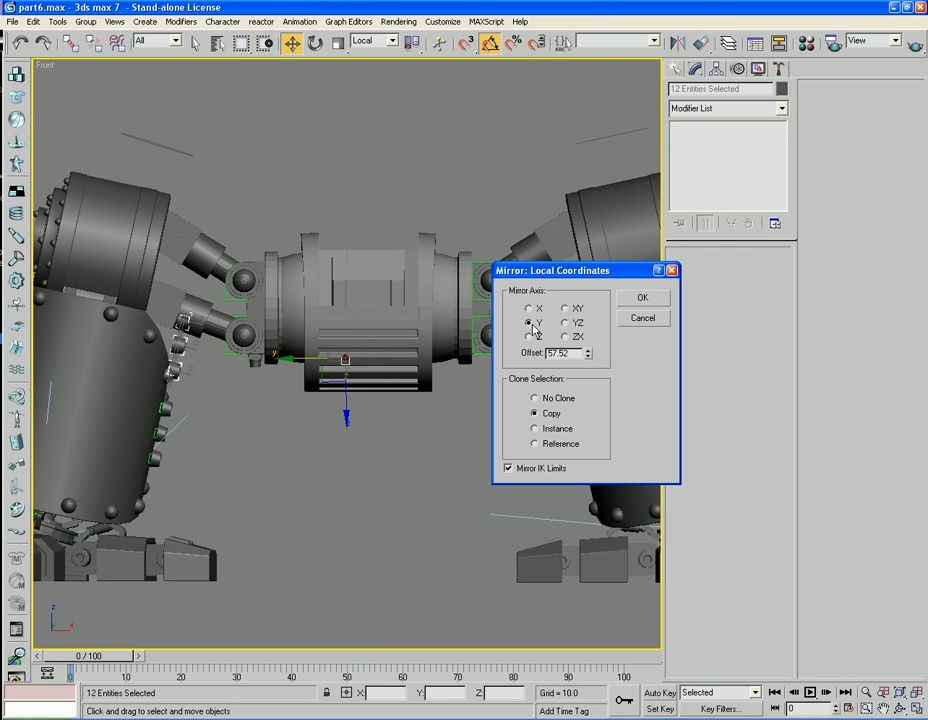
left_click(530, 337)
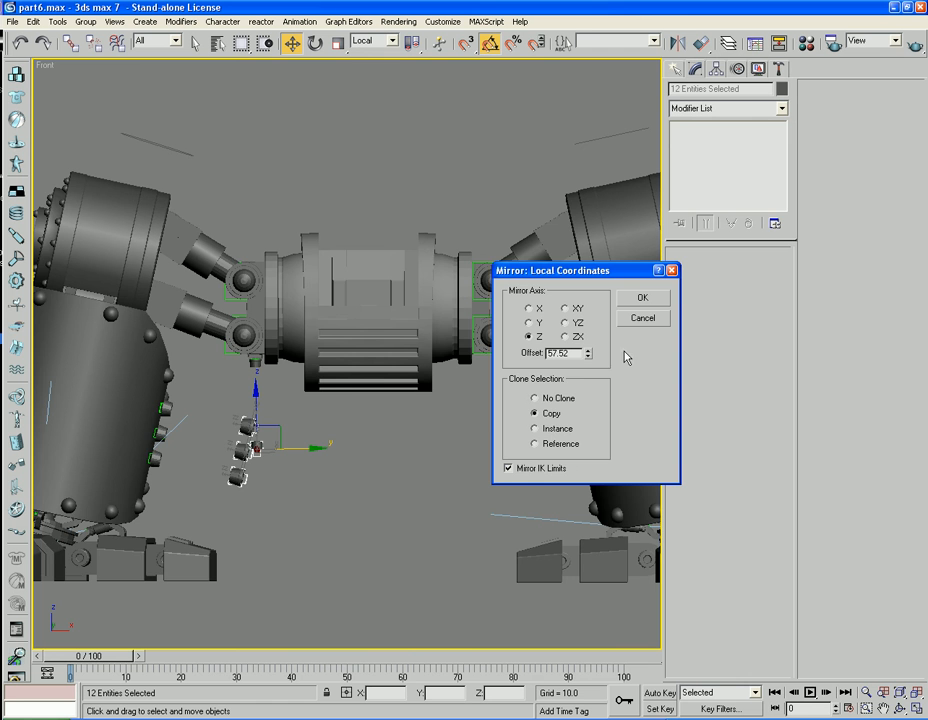
left_click(643, 319)
- Try to make a rotated copy of the selected plugs and sockets in the Top view, and undo back to the earlier selection
middle_click_drag(454, 450, 399, 503)
scroll(452, 438, "down", 2)
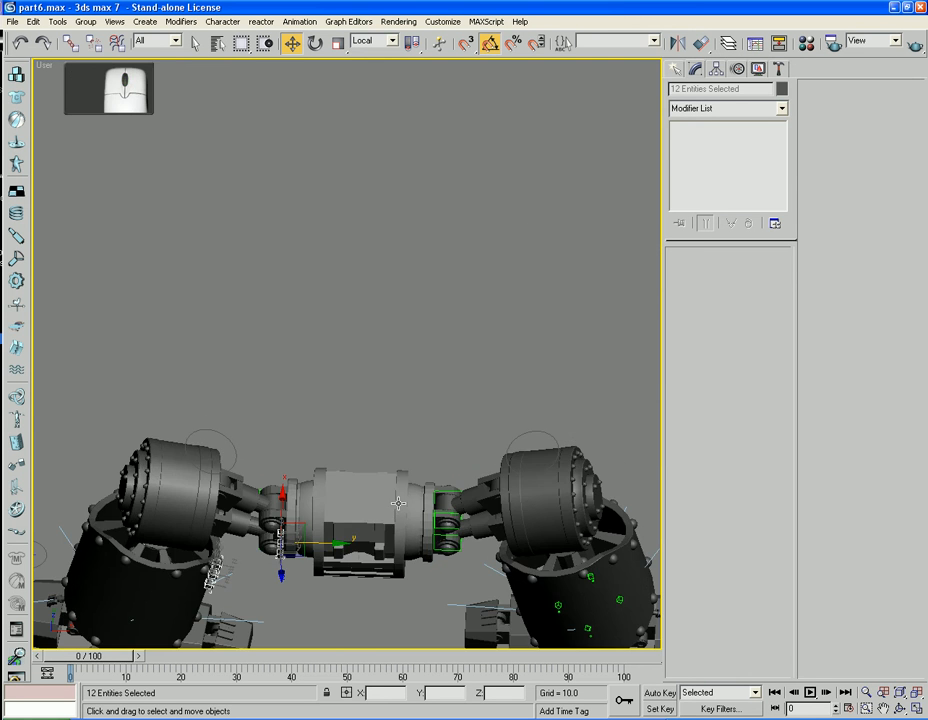
key("t")
middle_click_drag(507, 480, 205, 467)
key("e")
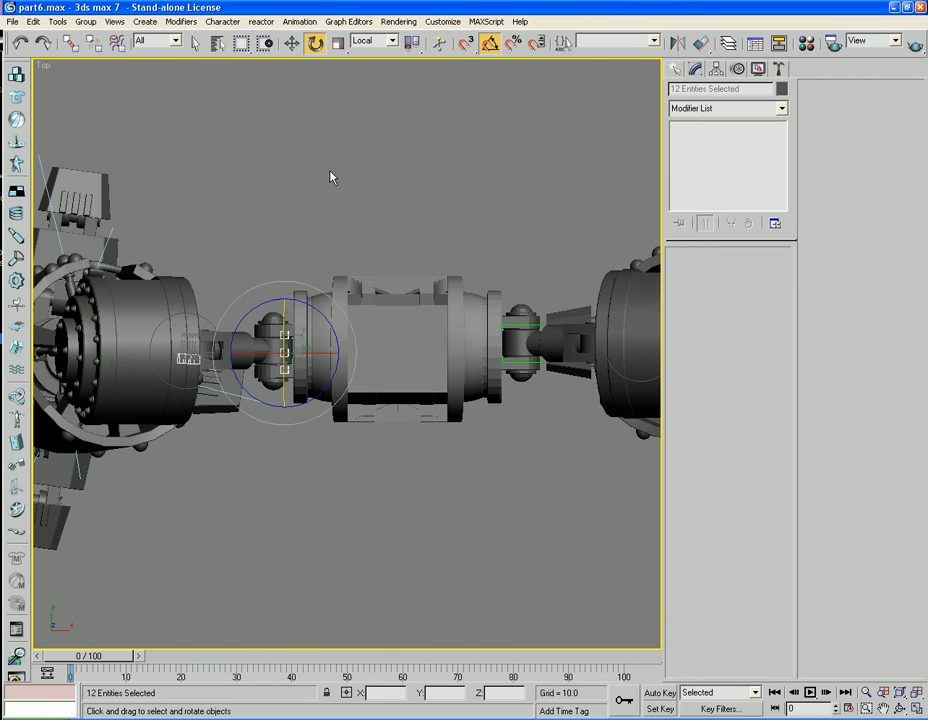
mouse_move(230, 345)
left_mouse_down("shift")
mouse_move(238, 442)
mouse_move(224, 356)
left_mouse_up("shift")
key("ctrl+z")
left_click(487, 432)
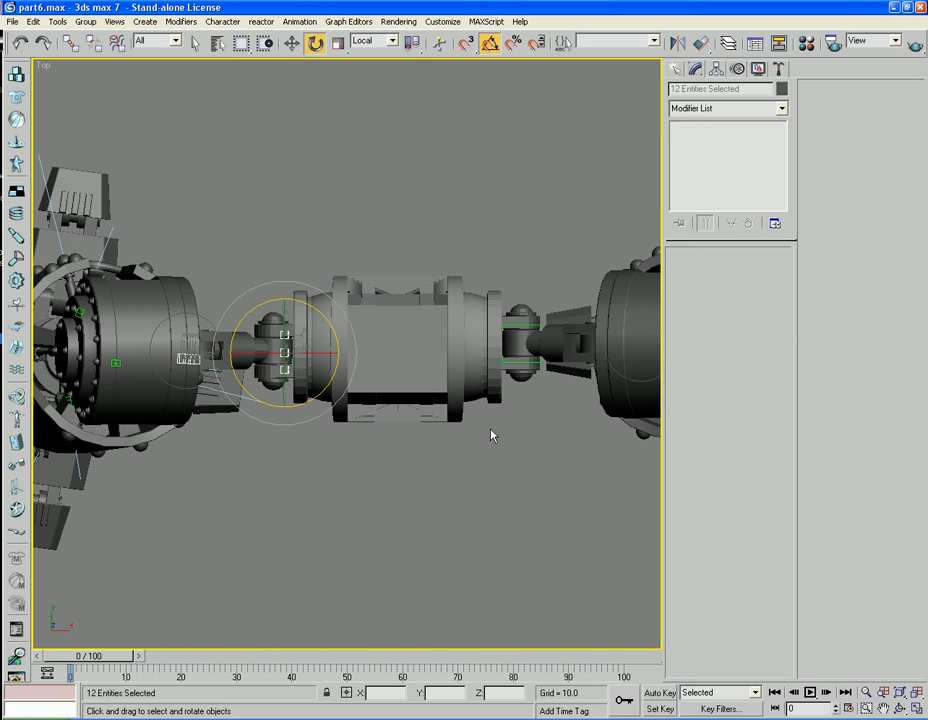
key("ctrl+z")
key("p")
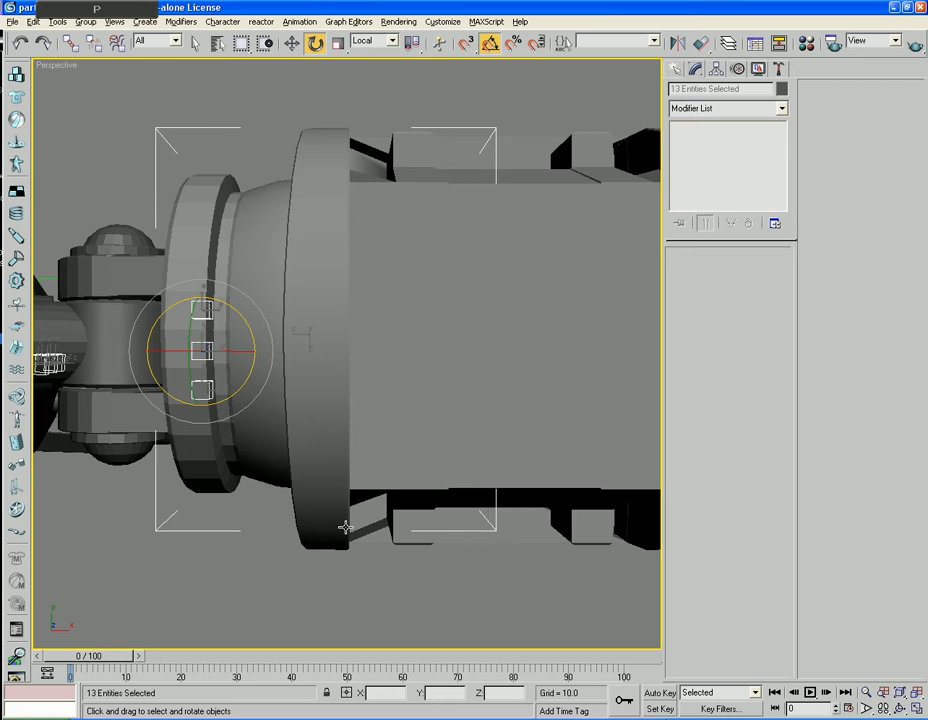
- In the Perspective view, remove the hip body from the selection, leaving only the plugs, sockets and dummies selected
middle_click_drag(346, 528, 472, 432, "alt")
scroll(369, 466, "down", 5)
scroll(402, 438, "up", 4)
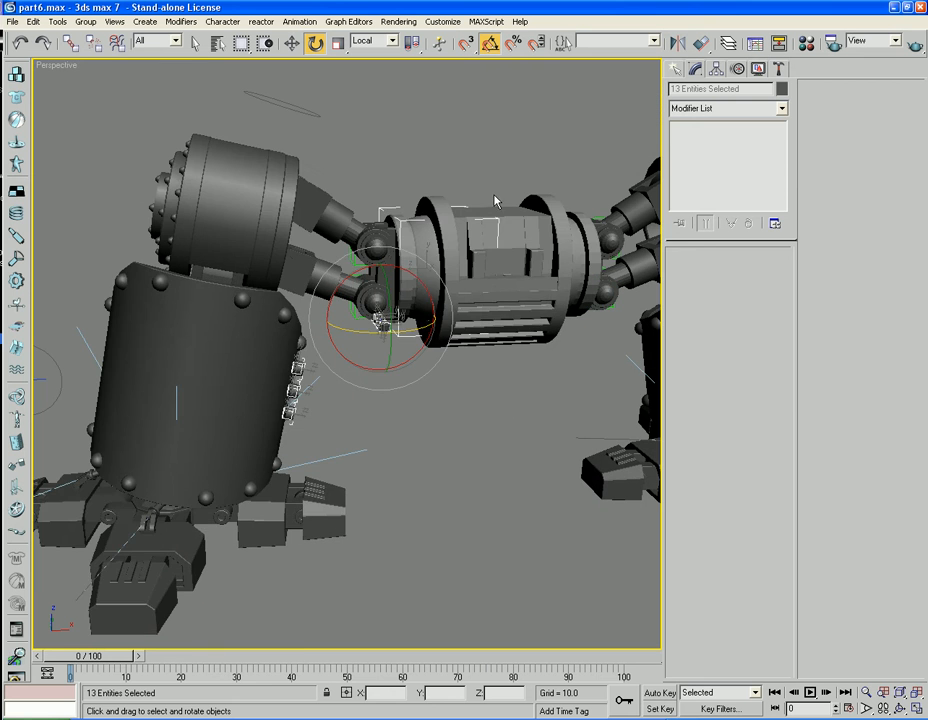
left_click(677, 43)
left_click(527, 307)
left_click(445, 270, "alt")
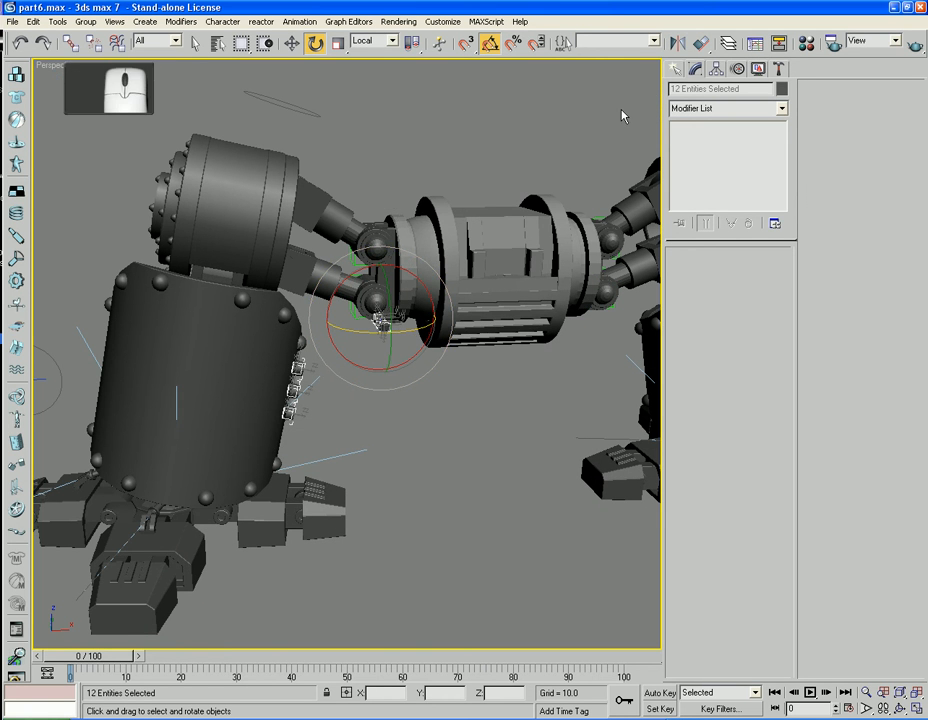
- Try mirroring the selected plugs and sockets across the local Z axis without cloning, shift them sideways, and undo both changes
left_click(679, 44)
left_click_drag(470, 266, 578, 375)
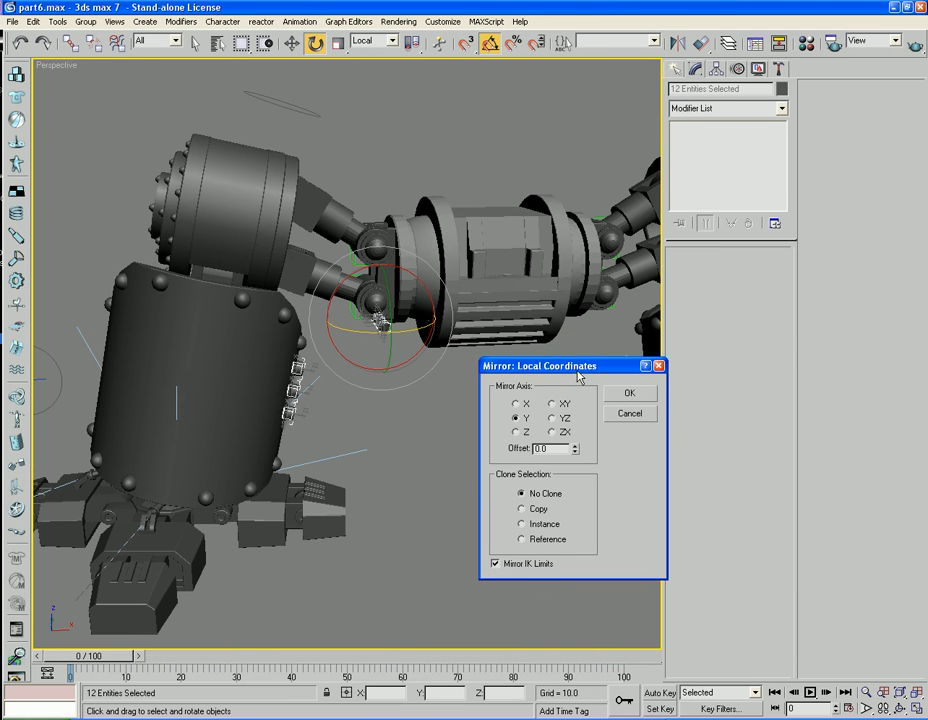
left_click(517, 405)
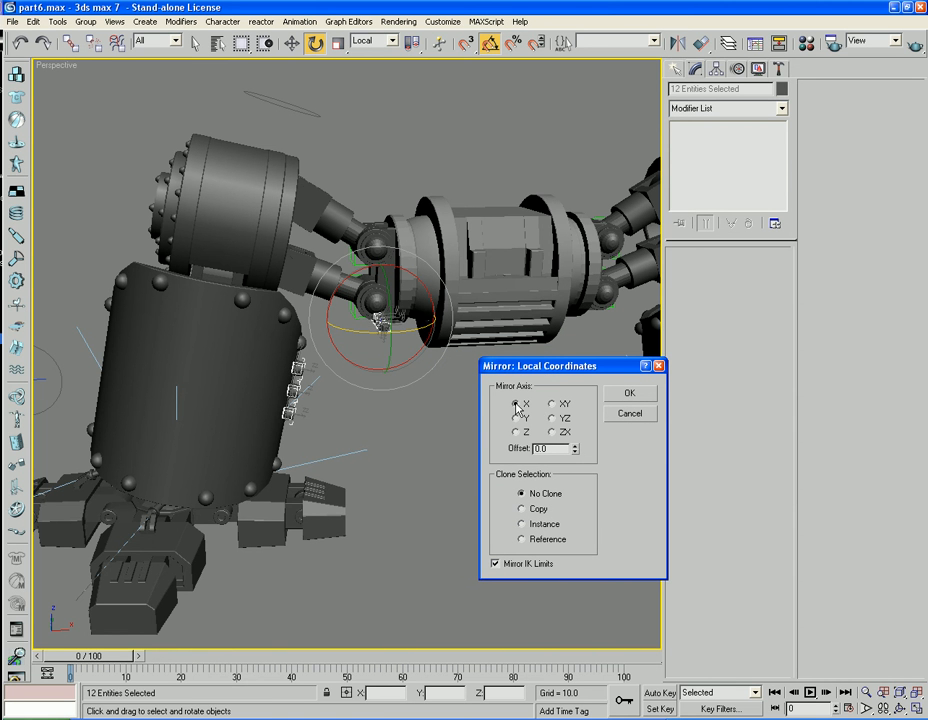
left_click(516, 432)
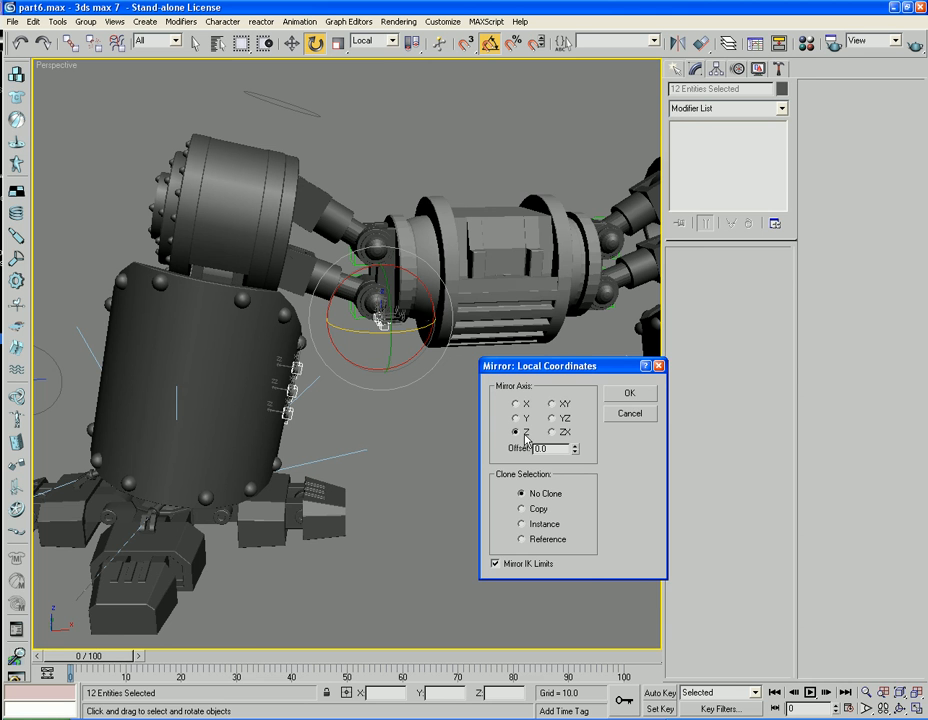
left_click(622, 396)
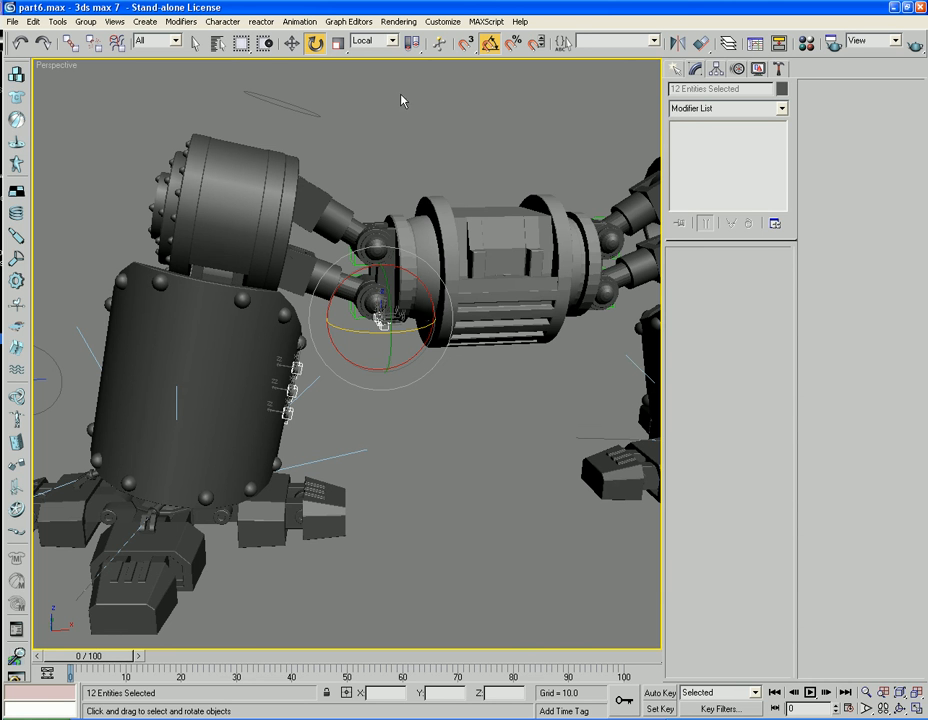
left_click(291, 43)
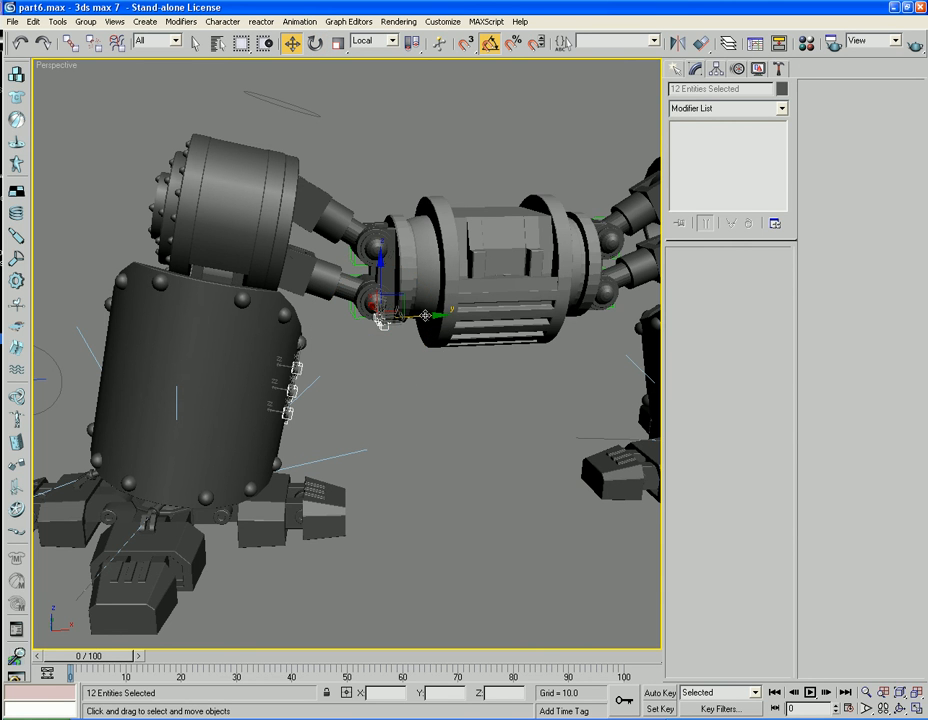
left_click_drag(383, 320, 402, 318)
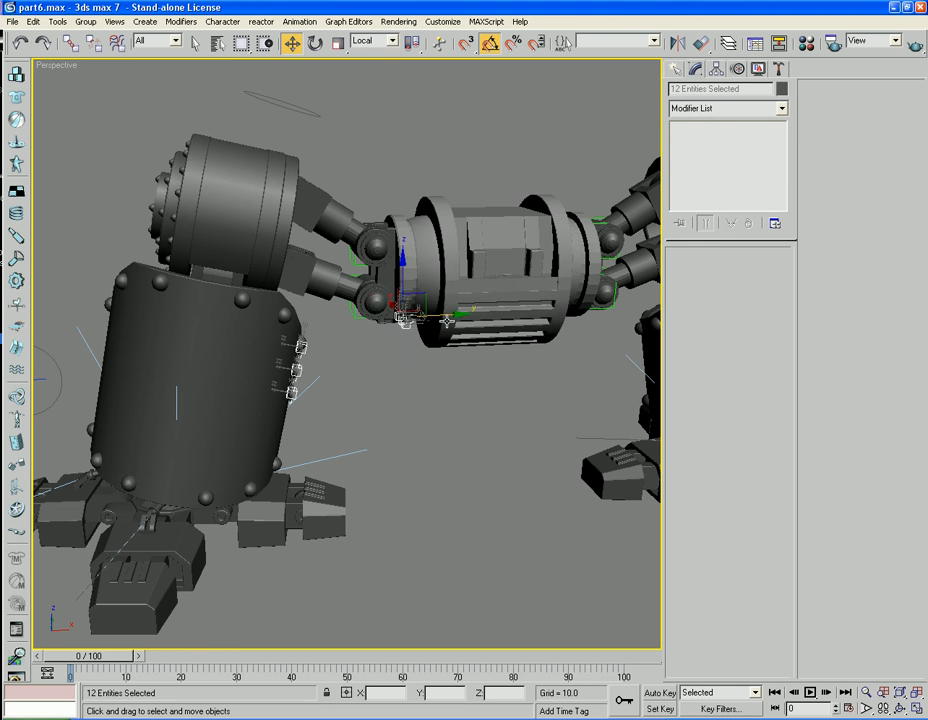
key("ctrl+z")
key("ctrl+z")
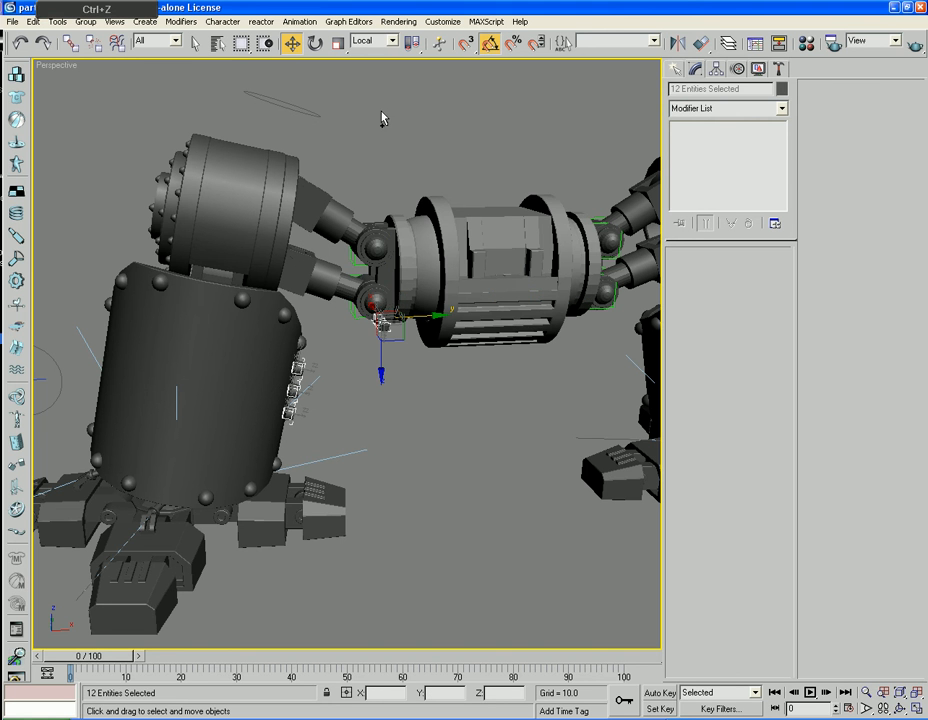
- Switch to the View coordinate system, try mirroring the plugs and sockets across Z and moving them along X, and undo
left_click(380, 40)
left_click(381, 54)
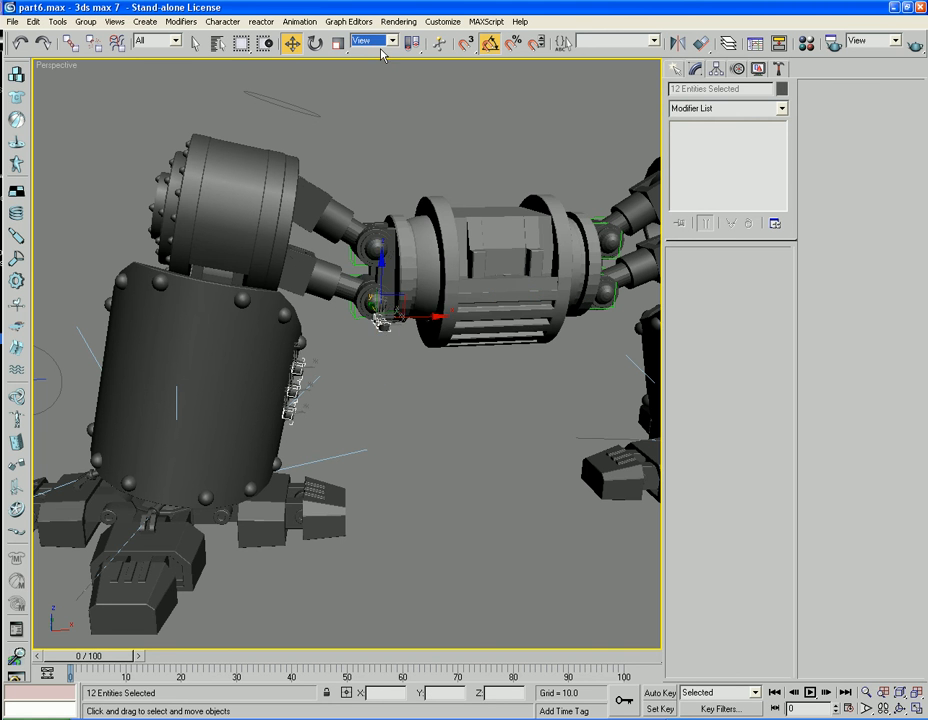
left_click(677, 45)
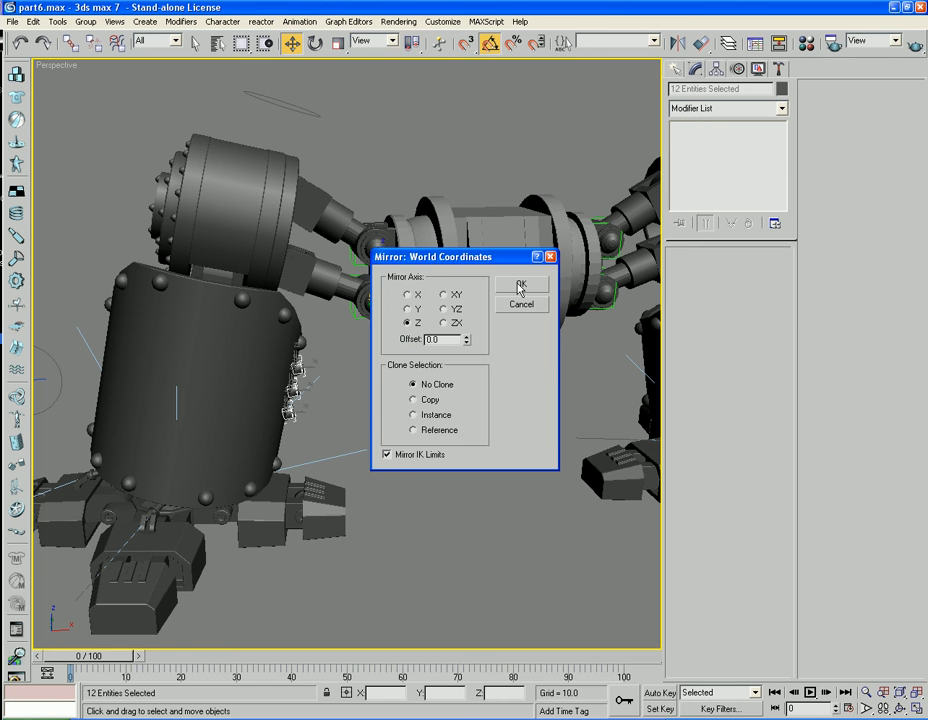
left_click_drag(479, 262, 606, 265)
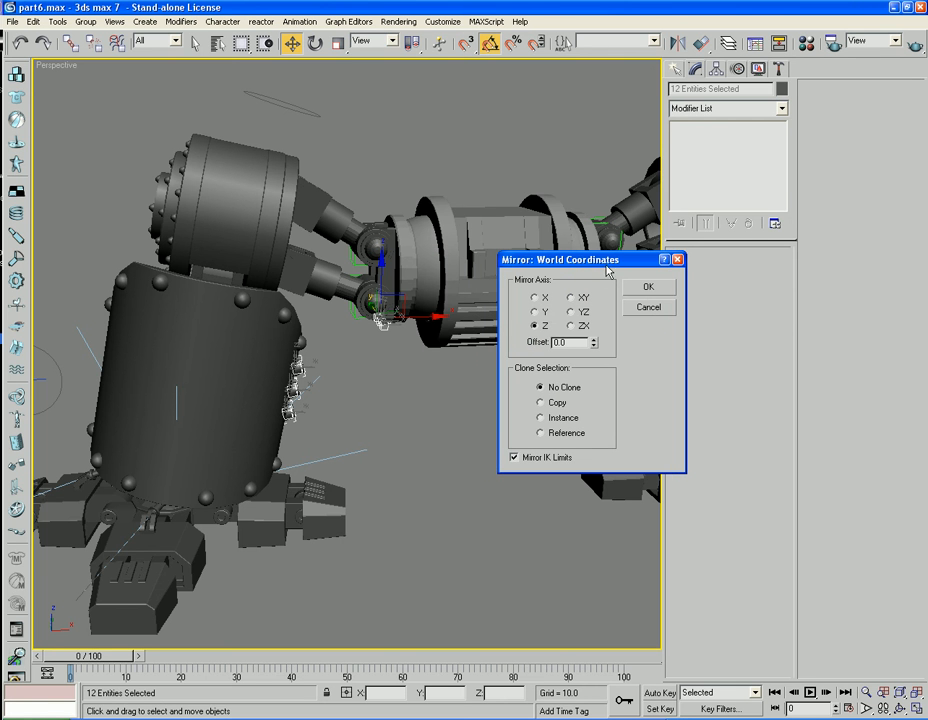
left_click(535, 312)
left_click(535, 298)
left_click(537, 326)
left_click(633, 289)
left_click_drag(434, 318, 565, 318)
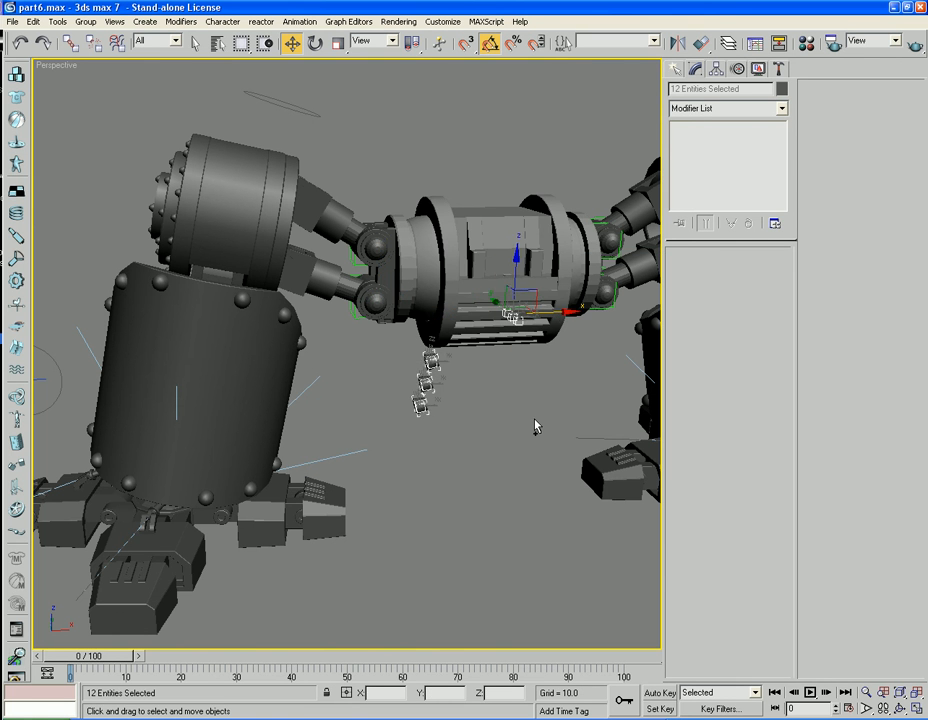
key("ctrl+z")
- Make a copy of the selected plugs, sockets and dummies shifted along X towards the hip body
middle_click_drag(507, 412, 441, 305, "alt")
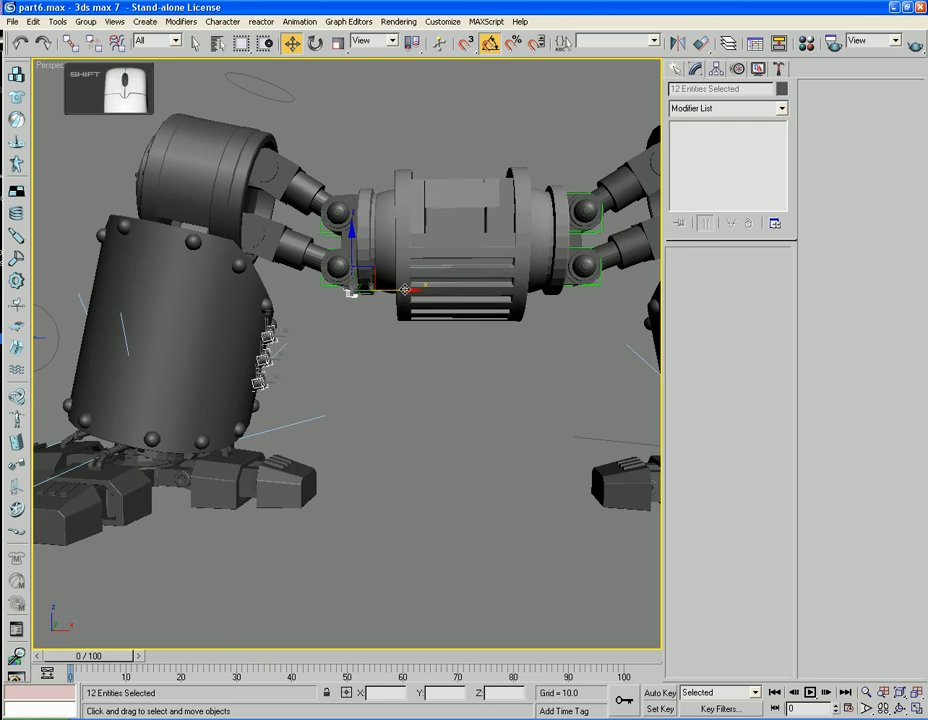
left_click_drag(404, 289, 464, 290, "shift")
left_click(441, 432)
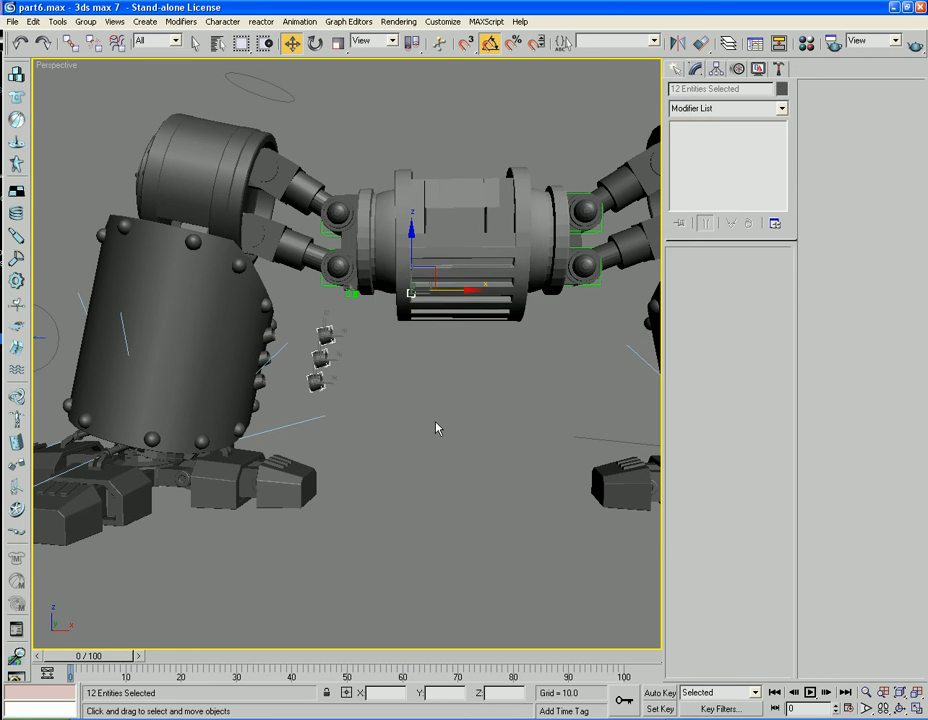
middle_click_drag(437, 427, 440, 335, "alt")
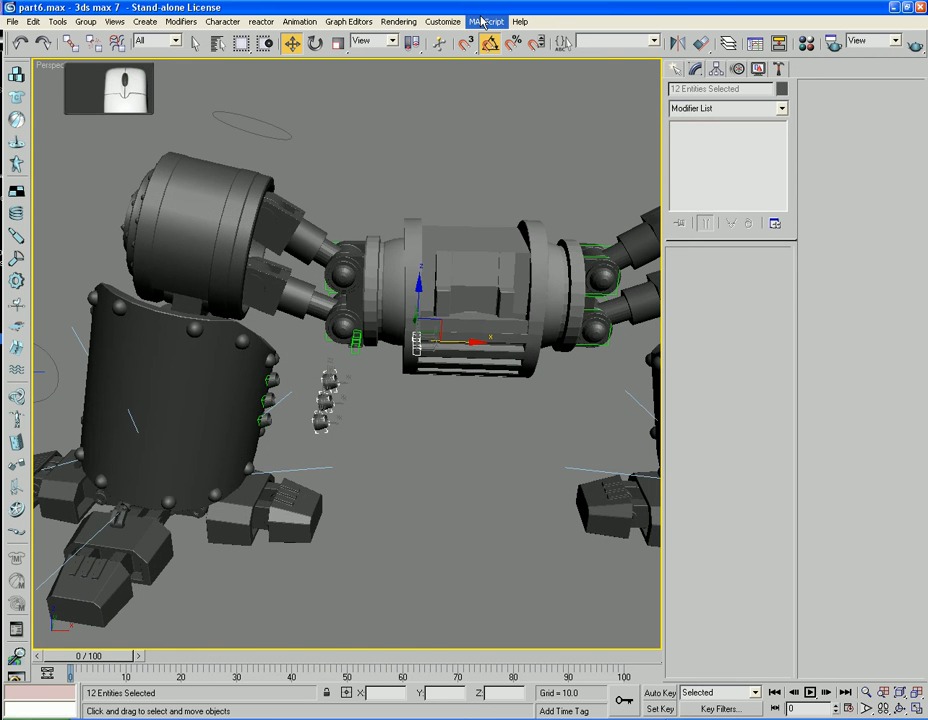
- Try rotating the copied plugs and sockets in Local and View coordinates, undoing each rotation
left_click(315, 43)
left_click_drag(373, 350, 372, 378)
key("ctrl+z")
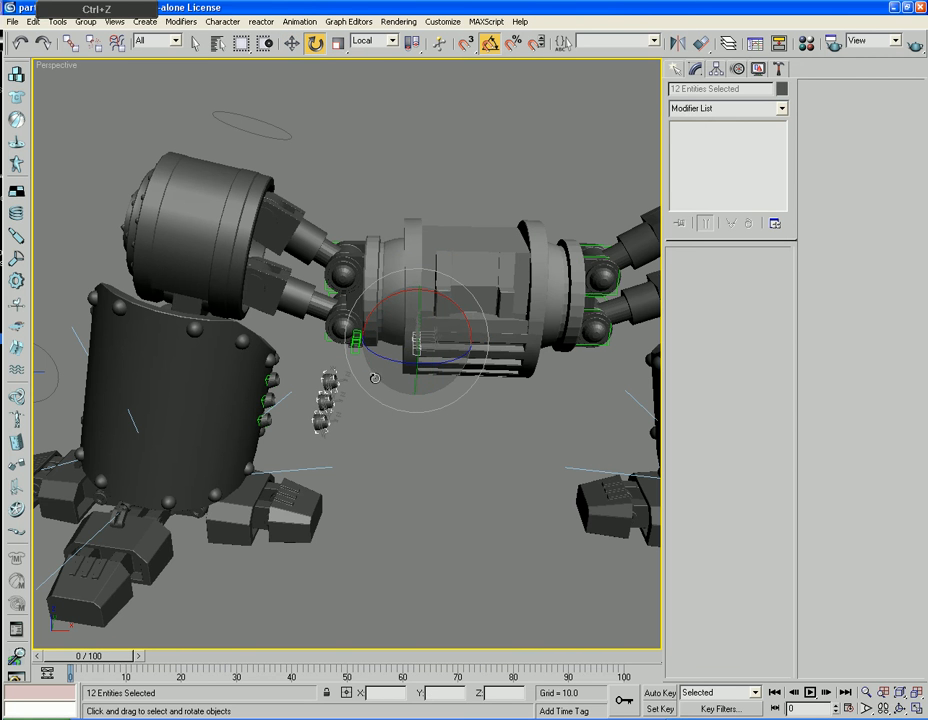
left_click(390, 41)
left_click(388, 53)
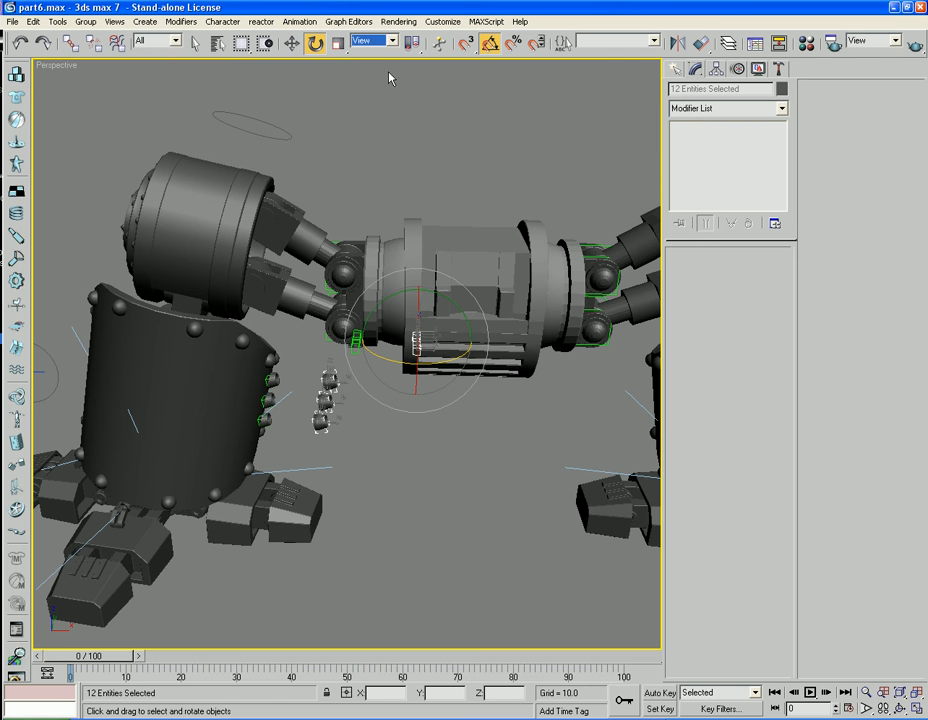
left_click_drag(420, 365, 391, 355)
key("ctrl+z")
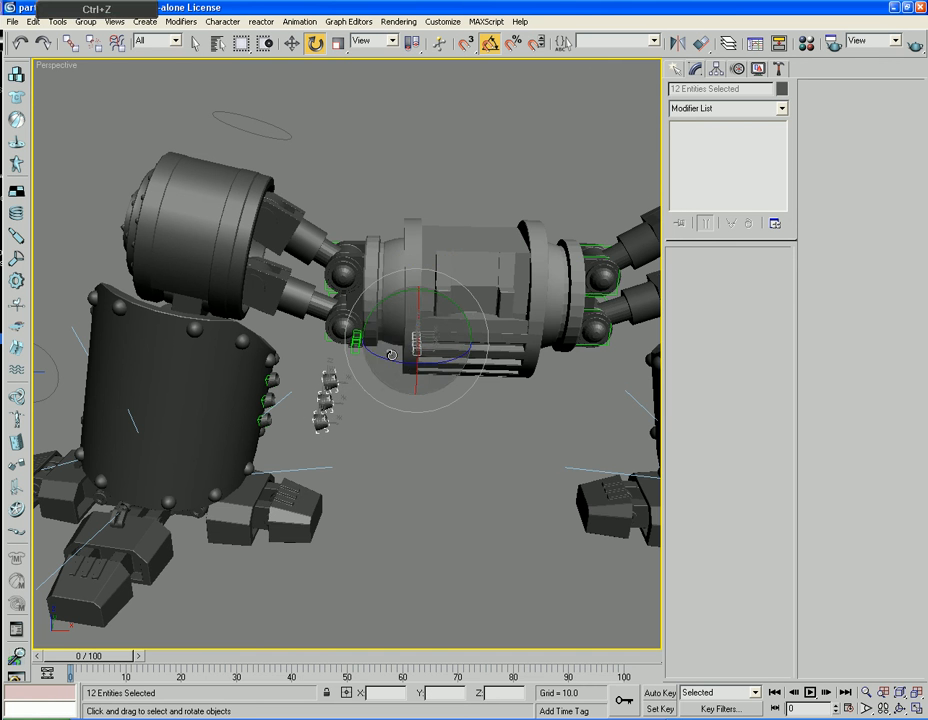
mouse_move(395, 354)
middle_mouse_down("alt")
mouse_move(385, 392)
mouse_move(379, 364)
mouse_move(385, 373)
mouse_move(390, 365)
middle_mouse_up("alt")
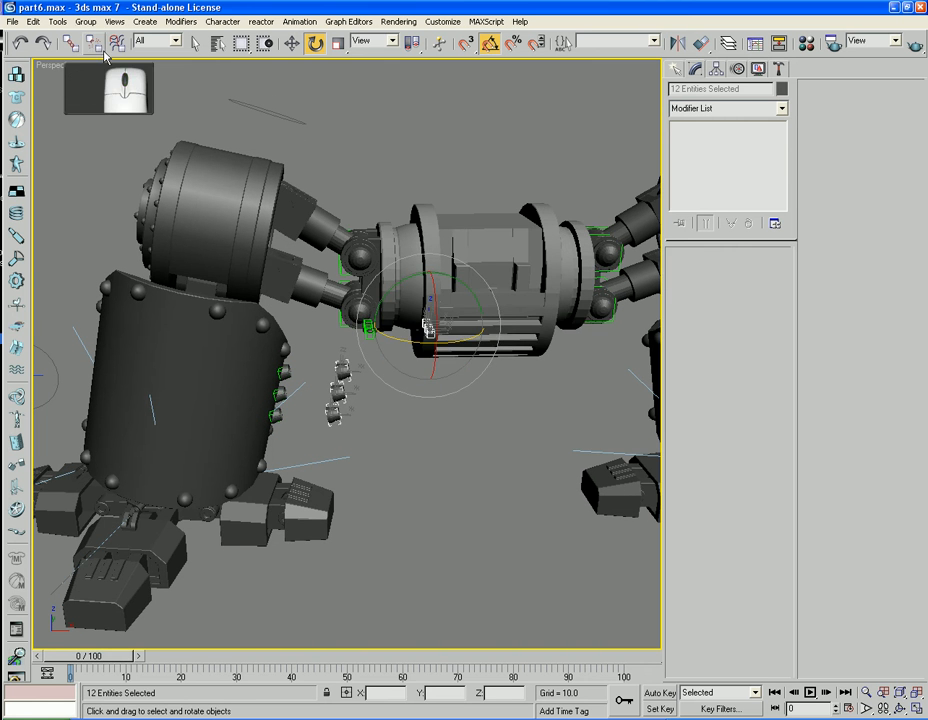
- Group the copied plugs, sockets and dummies as Group01 and rotate the group 180 degrees about Z
left_click(85, 21)
left_click(78, 37)
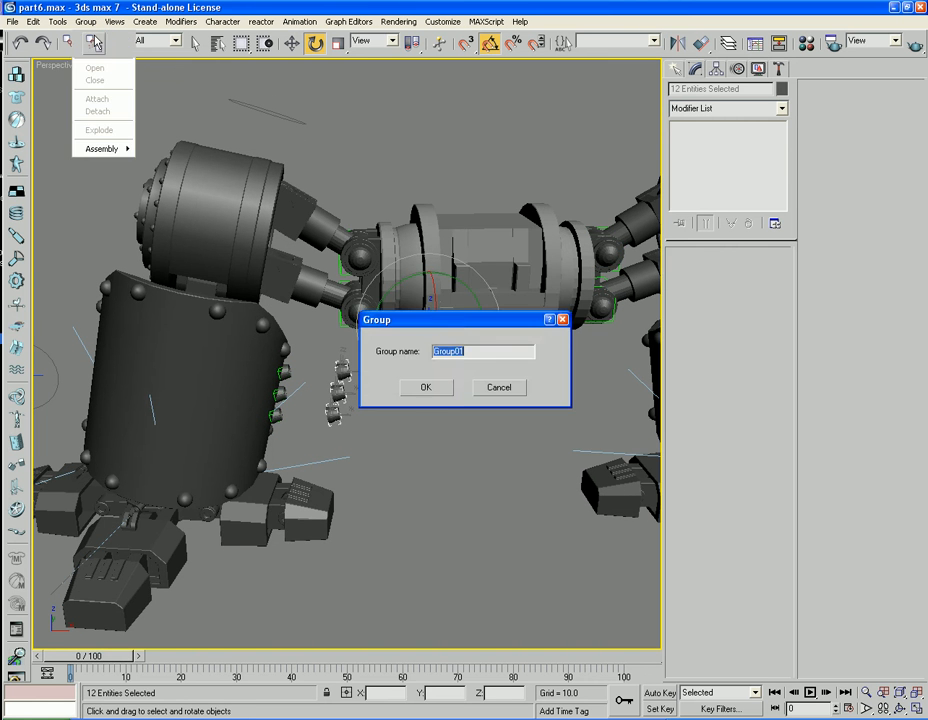
left_click(440, 391)
left_click_drag(356, 387, 490, 398)
middle_click_drag(490, 398, 422, 399)
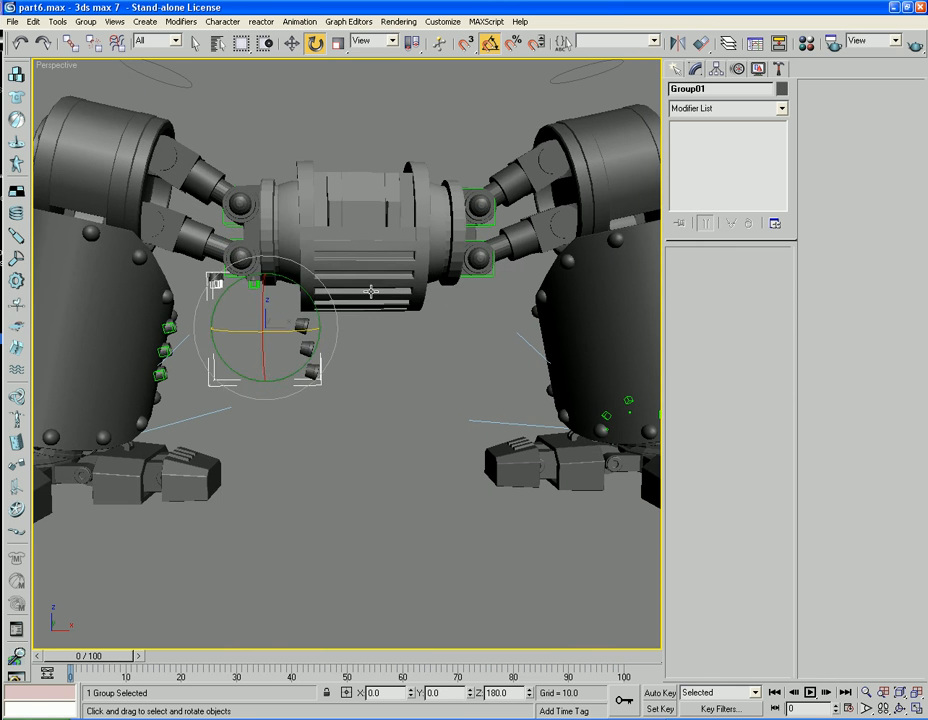
- Try moving the group along X towards the opposite leg, and undo the move, rotation, grouping and copy
left_click(291, 44)
left_click_drag(322, 346, 568, 347)
middle_click_drag(522, 346, 590, 416, "alt")
scroll(498, 348, "up", 5)
scroll(438, 385, "down", 4)
key("ctrl+z")
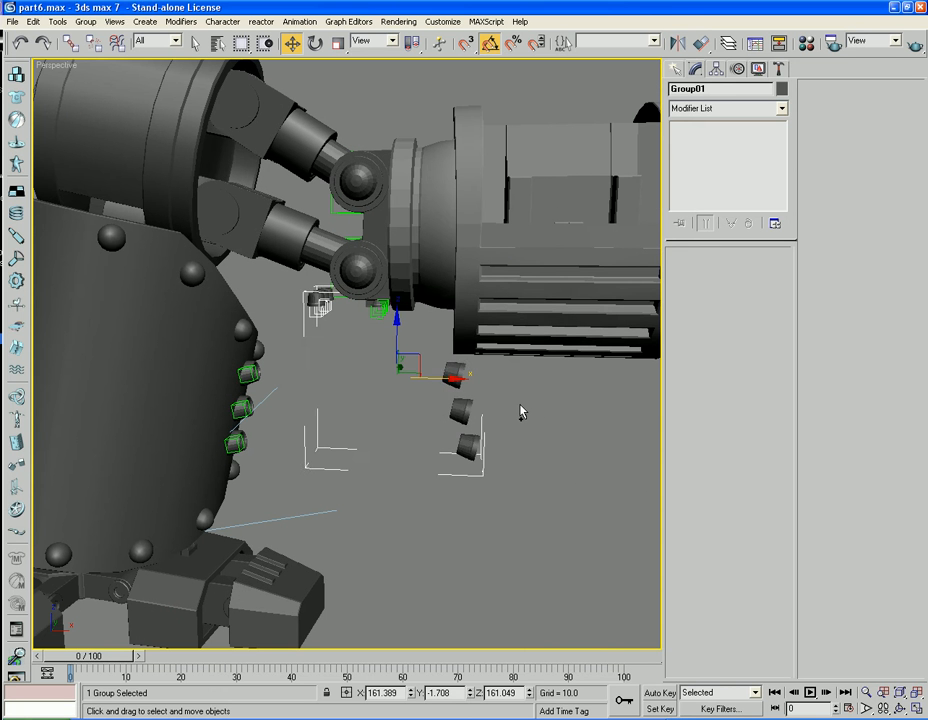
key("ctrl+z")
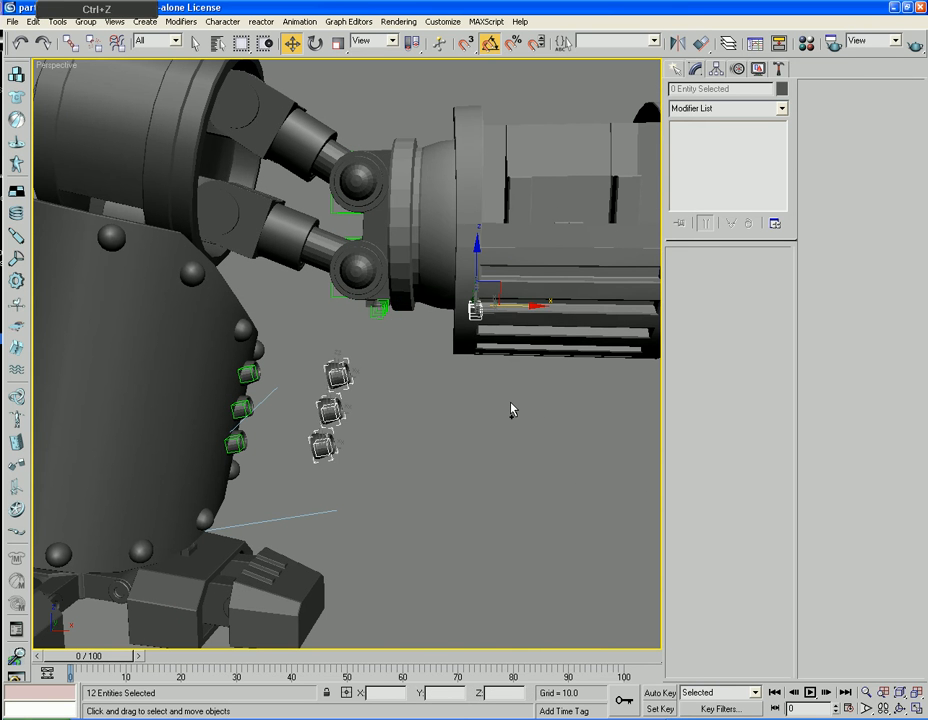
key("ctrl+z")
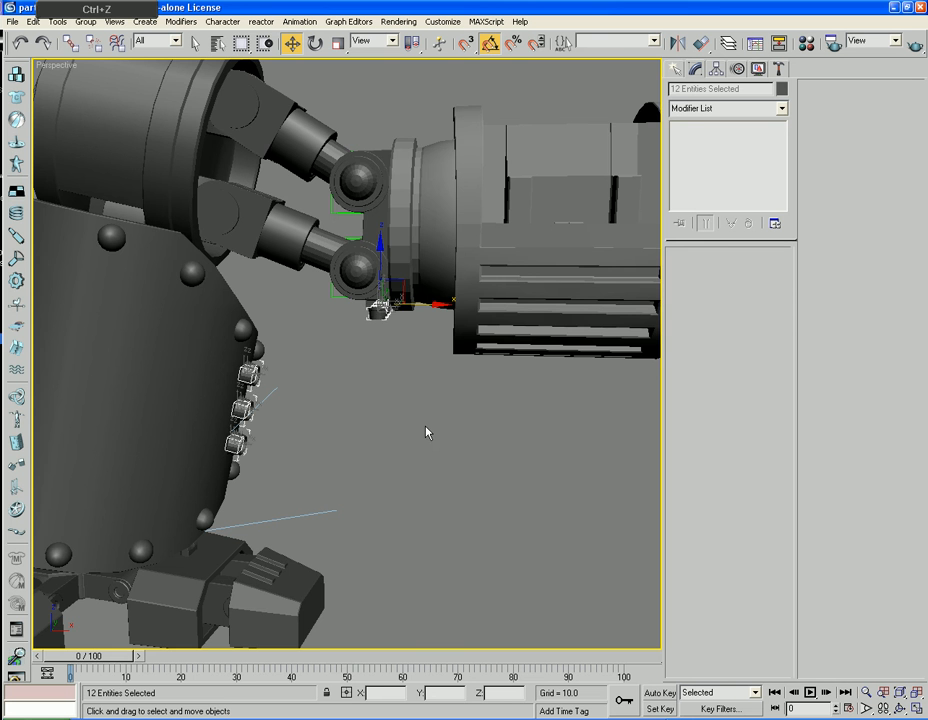
key("ctrl+z")
- Select only the plugs with their mount and dummies beneath the hip piston bracket, and frame them in the Front view
scroll(406, 398, "up", 1)
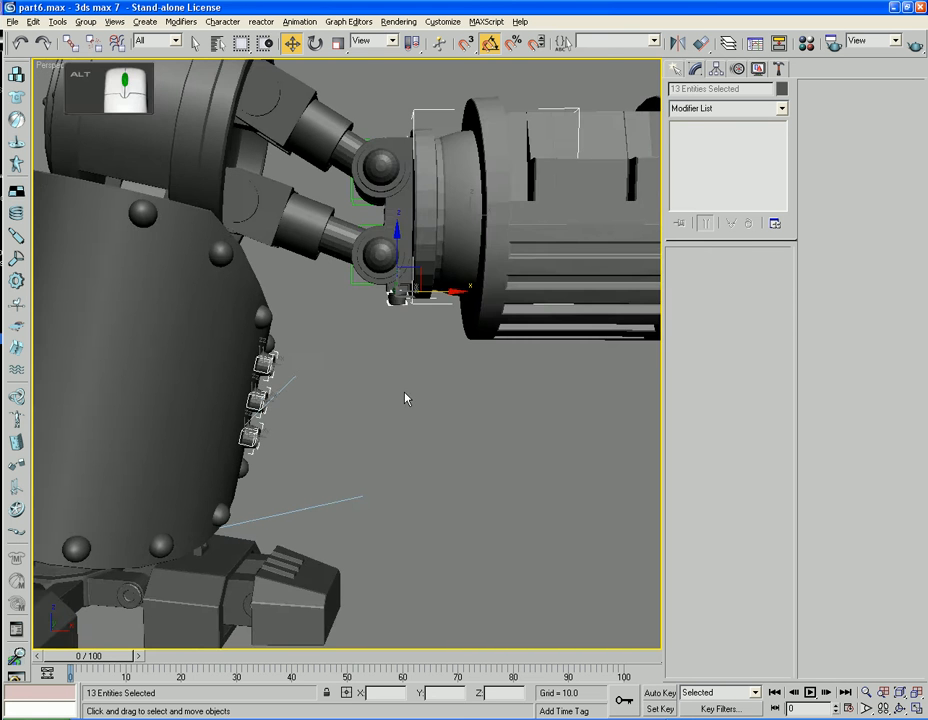
scroll(440, 410, "up", 2)
middle_click_drag(444, 416, 428, 474)
left_click_drag(351, 413, 357, 352)
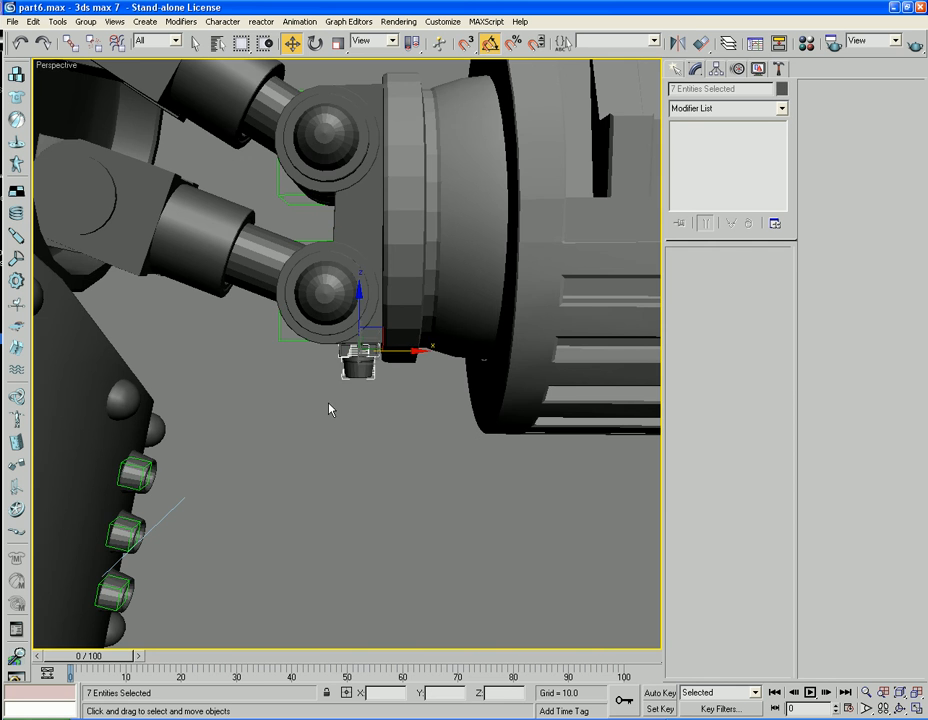
key("f")
middle_click_drag(457, 422, 350, 502)
key("z")
middle_click_drag(415, 357, 380, 428)
scroll(398, 410, "down", 4)
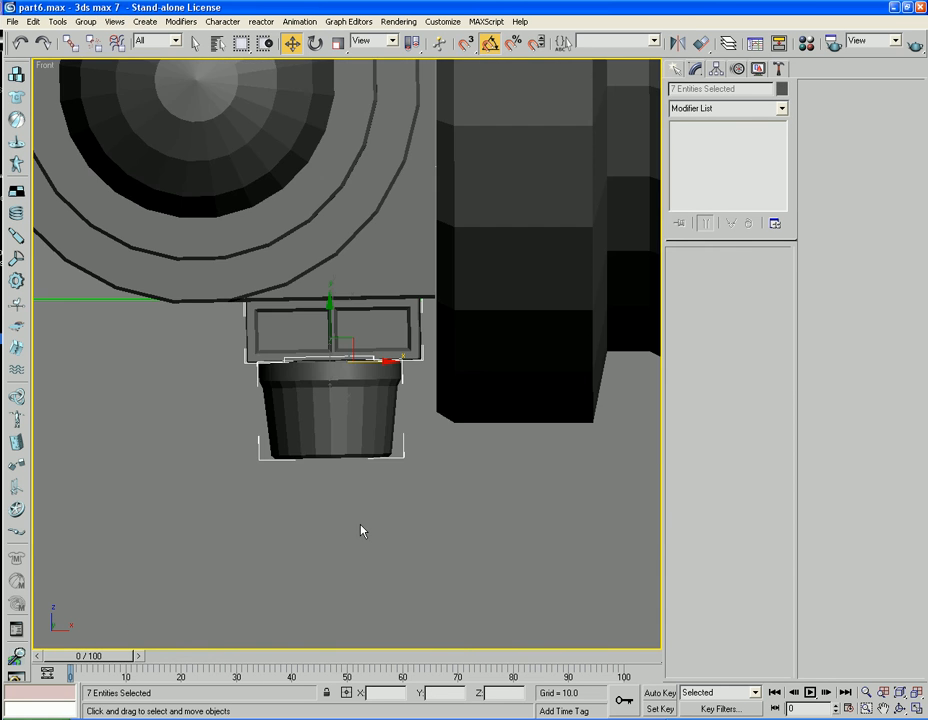
- Turn on edged faces and add the three leg-shaft sockets with their dummies to the selection
key("F4")
middle_click_drag(352, 543, 828, 247)
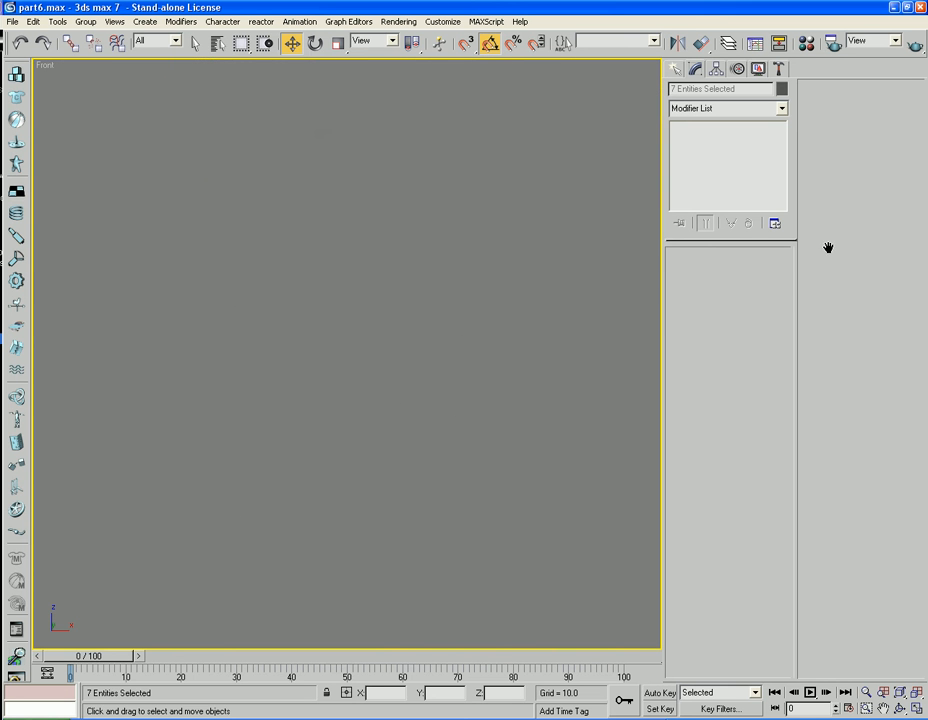
middle_click_drag(273, 380, 631, 218)
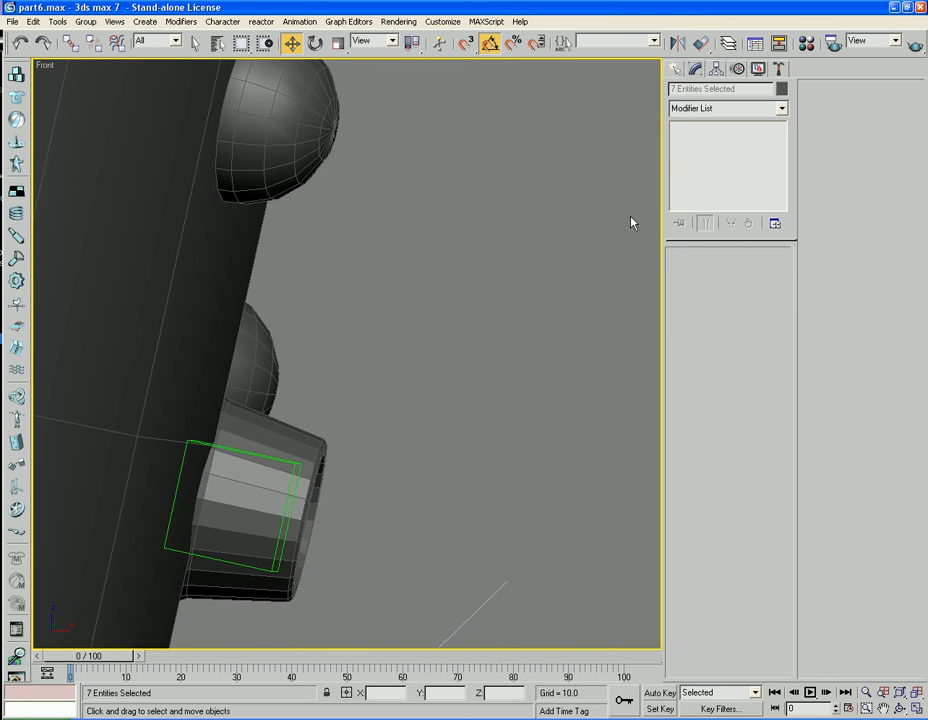
scroll(600, 213, "down", 2)
middle_click_drag(406, 400, 445, 234)
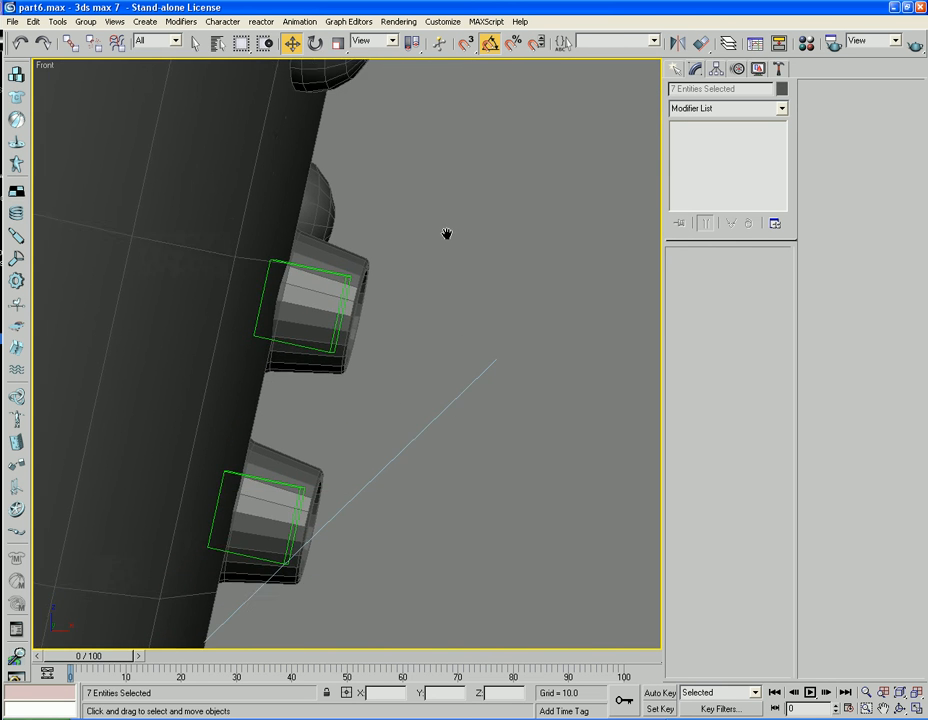
left_click(342, 317, "ctrl")
left_click(330, 460, "ctrl")
middle_click_drag(369, 572, 350, 445)
scroll(354, 437, "down", 2)
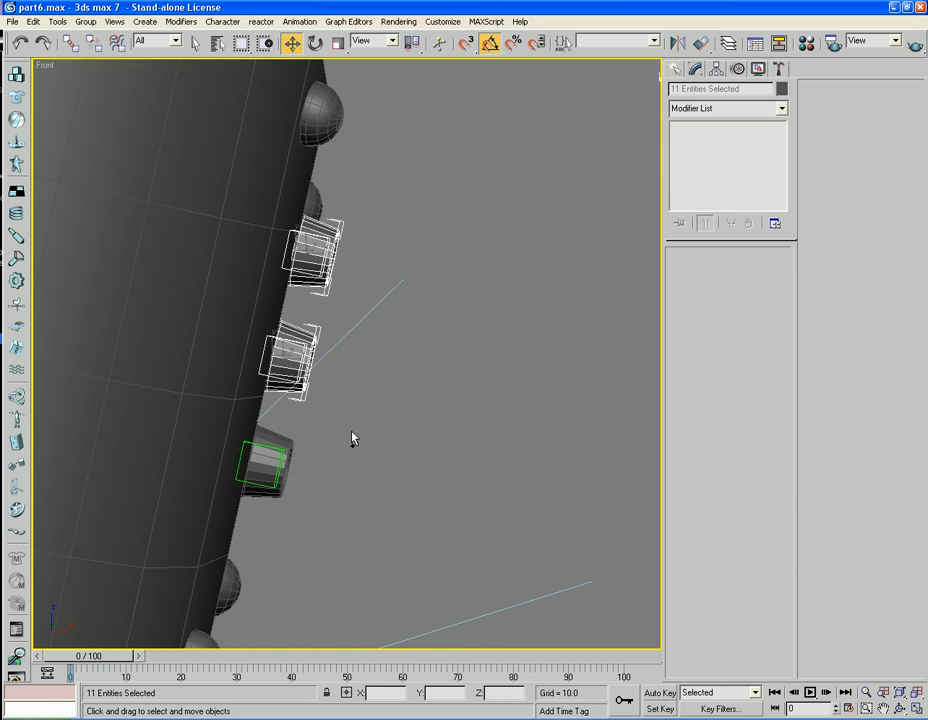
left_click_drag(346, 434, 260, 484, "ctrl")
middle_click_drag(474, 468, 371, 478)
scroll(371, 478, "down", 3)
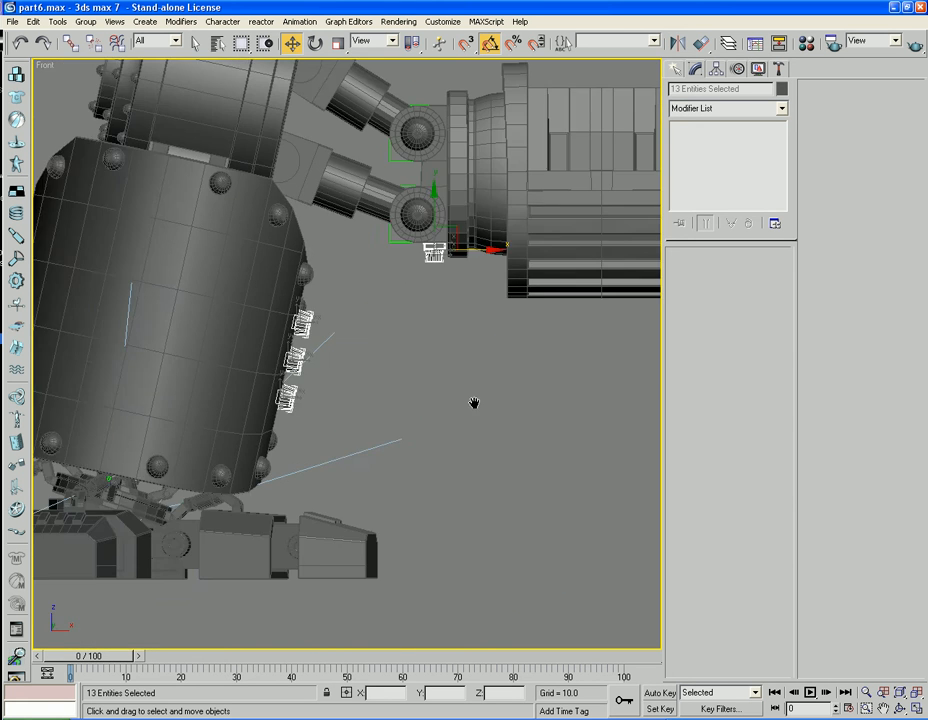
middle_click_drag(474, 406, 331, 448)
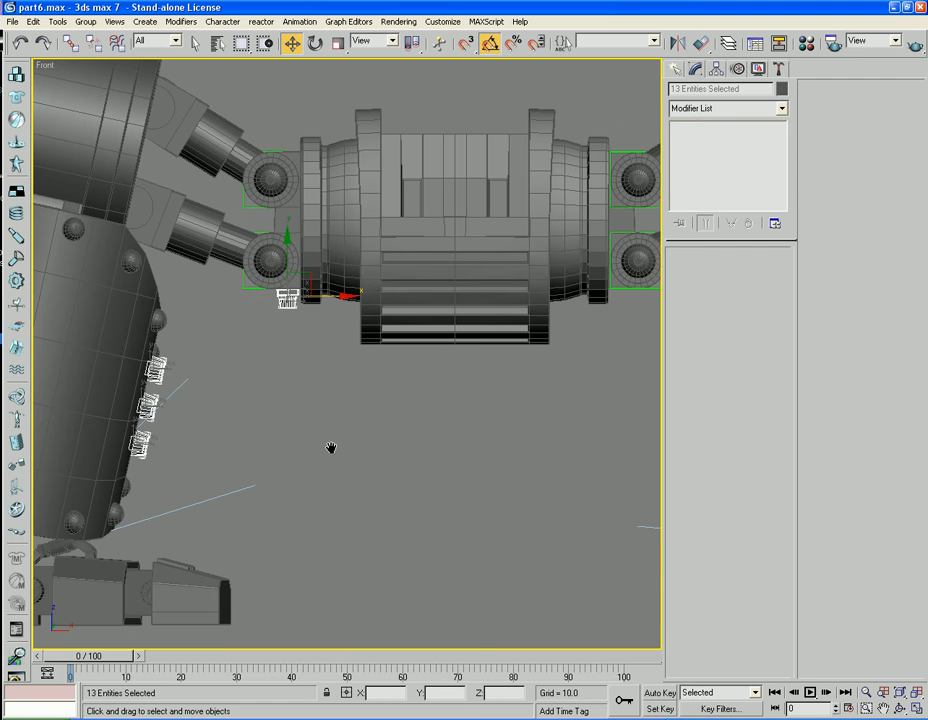
left_click(314, 43)
mouse_move(269, 298)
left_mouse_down("shift")
mouse_move(420, 292)
mouse_move(404, 296)
left_mouse_up("shift")
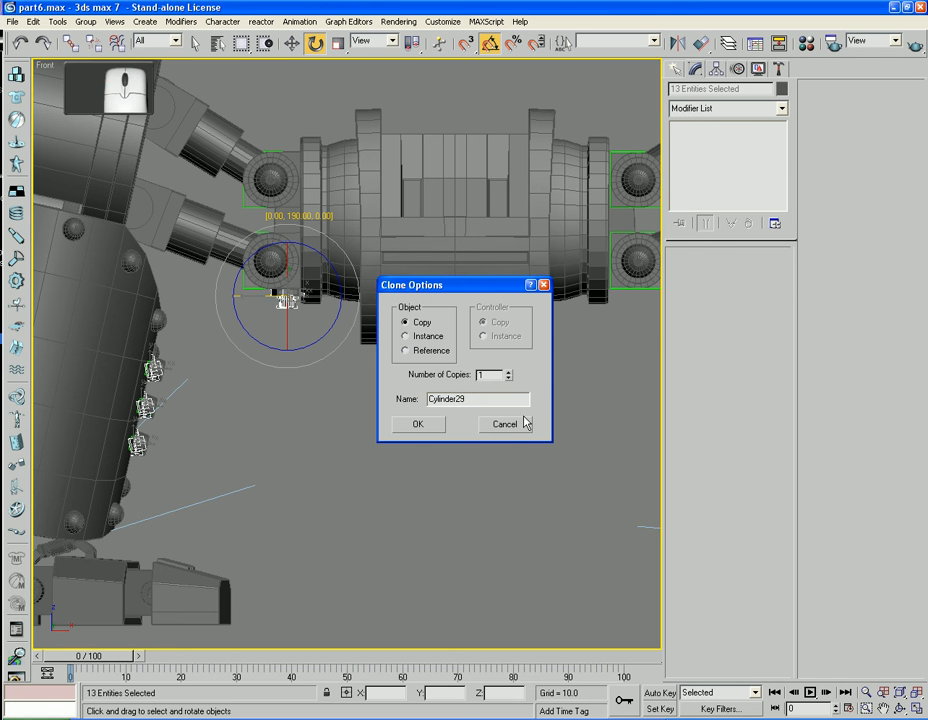
left_click(505, 428)
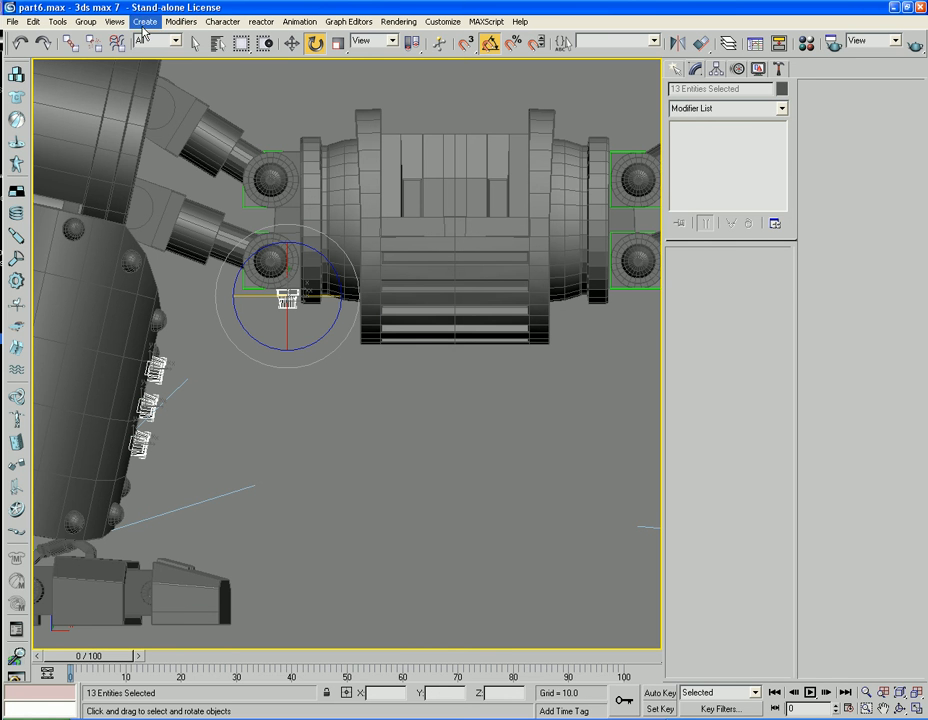
- Group the selected plugs, mount, sockets and dummies as Group01
left_click(86, 21)
left_click(90, 38)
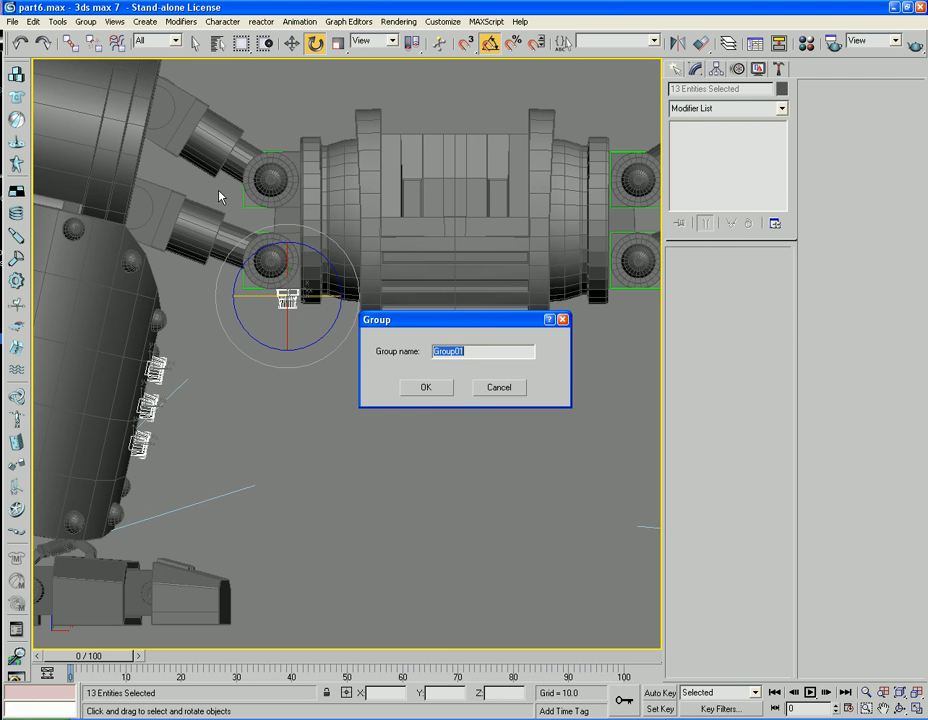
left_click(424, 389)
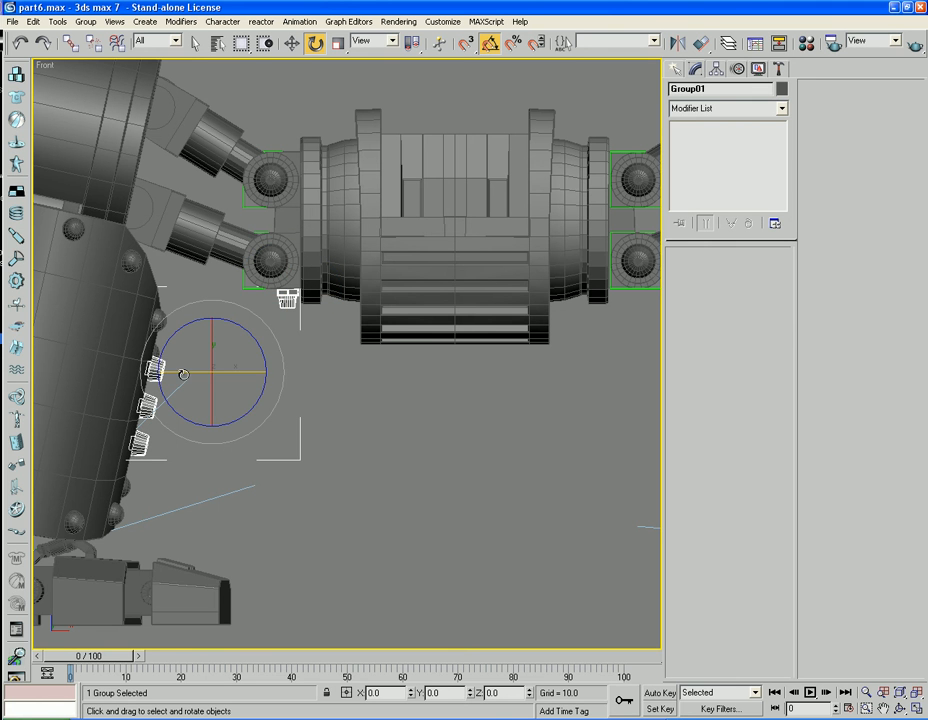
- Try rotating the group -175 degrees about Z in place, and undo the rotation
left_click_drag(180, 375, 314, 384)
middle_click_drag(453, 394, 349, 399)
scroll(360, 401, "down", 2)
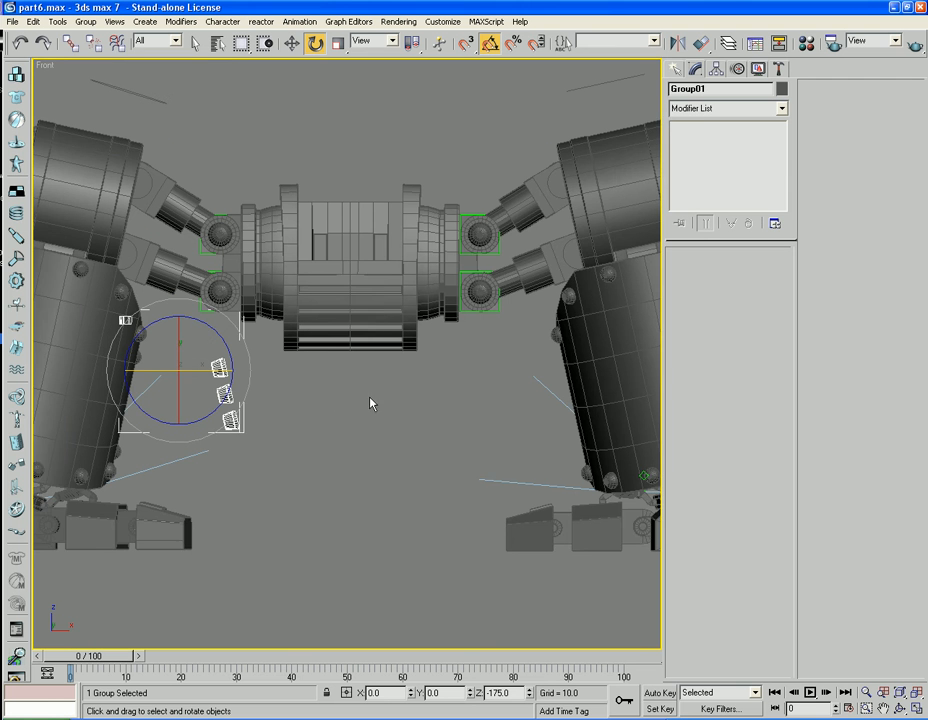
middle_click_drag(408, 376, 386, 377)
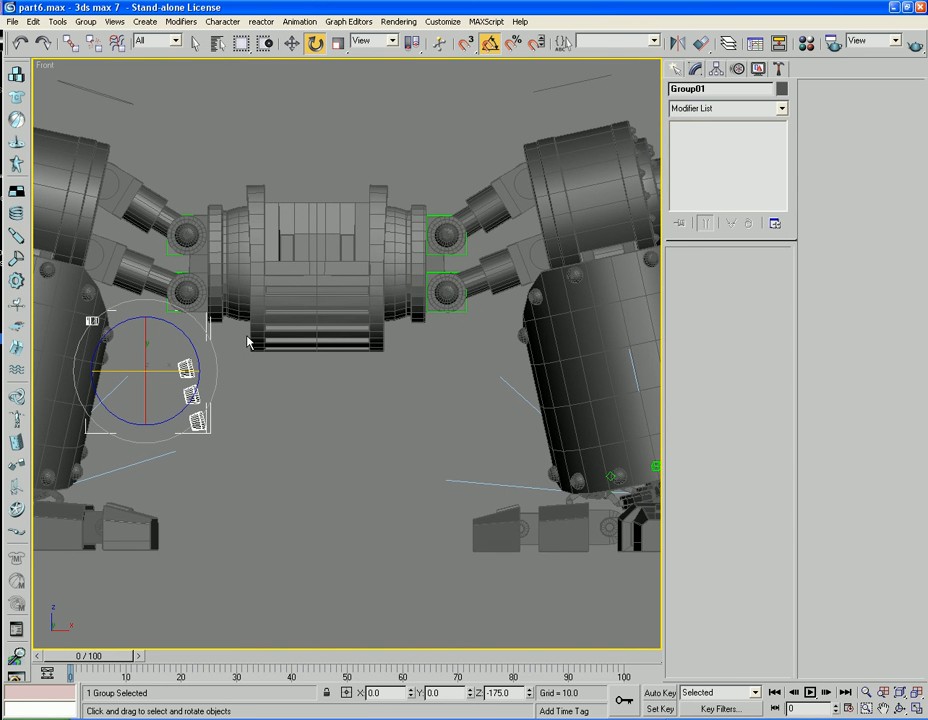
left_click_drag(159, 372, 138, 370)
key("ctrl+z")
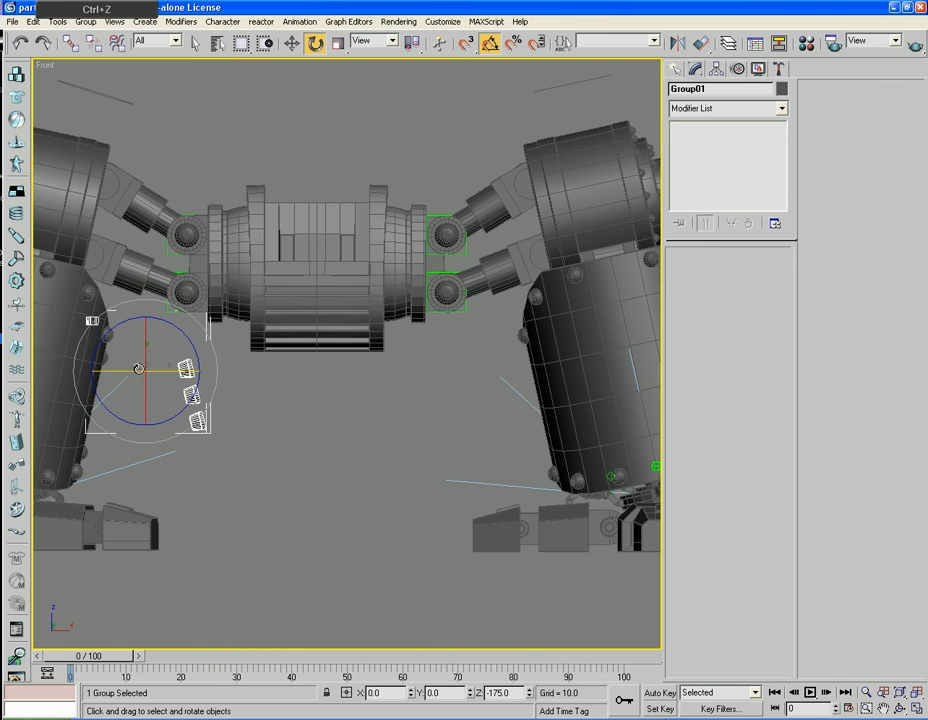
left_click(291, 43)
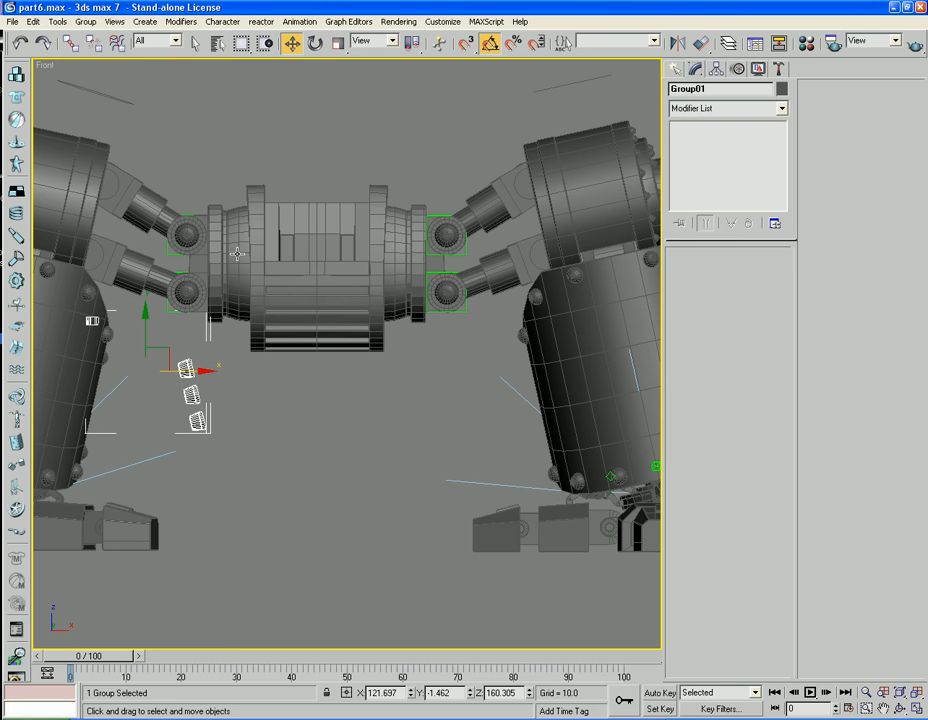
key("ctrl+z")
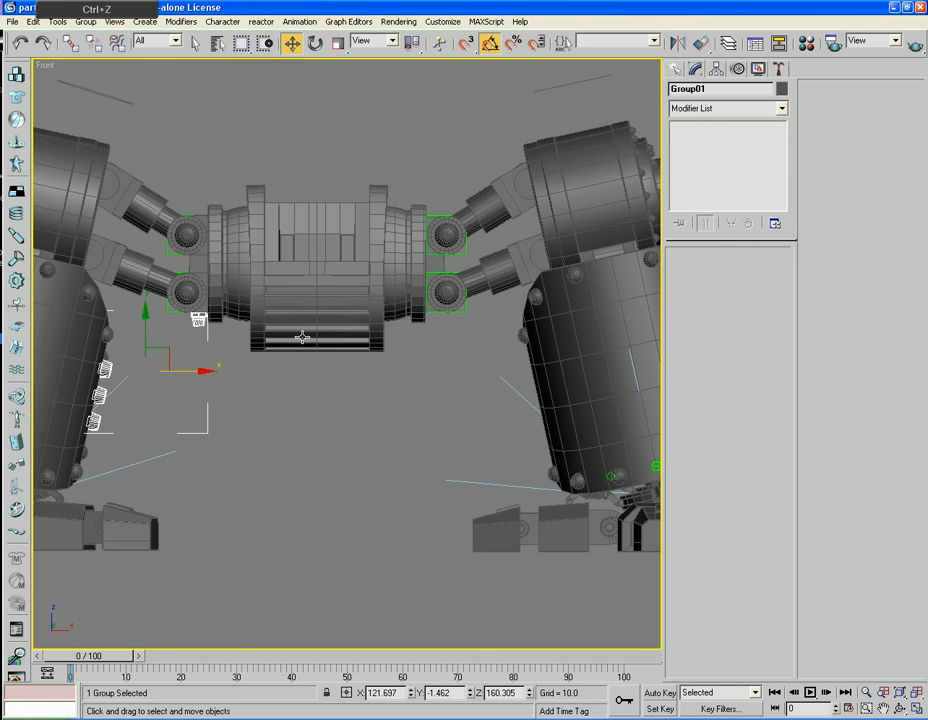
- Create one rotated copy of the group, turned 180 degrees about Z, named Group02
left_click(316, 43)
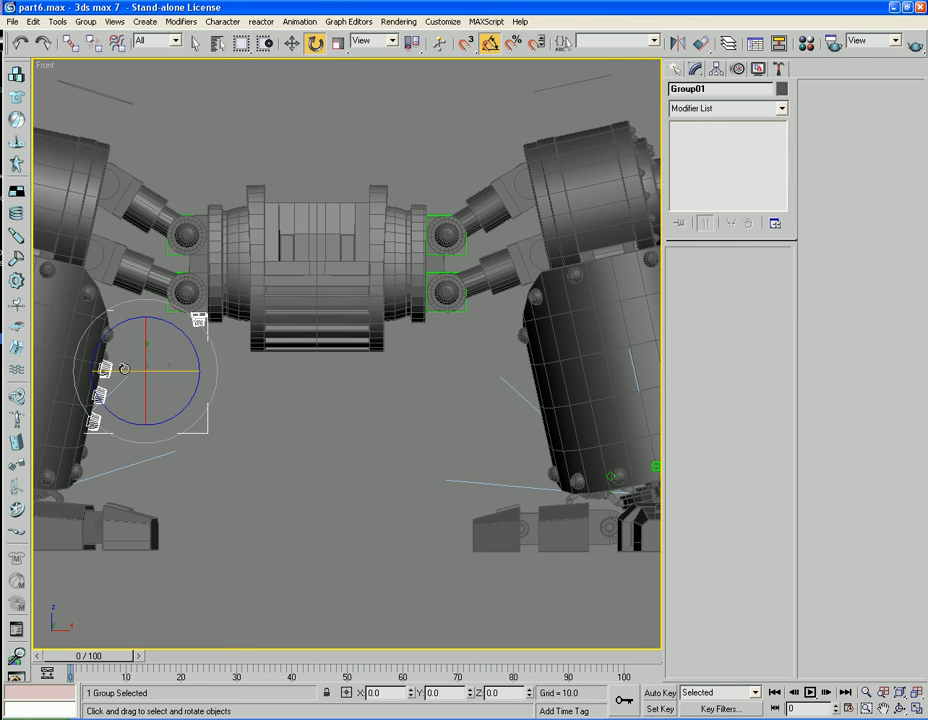
left_click_drag(124, 369, 253, 396, "shift")
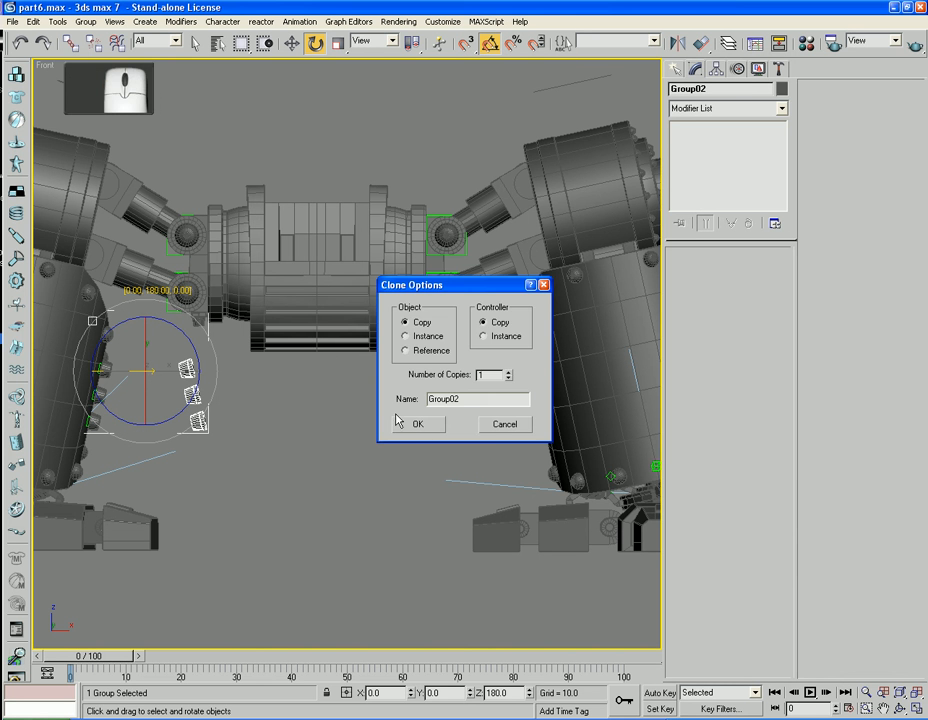
left_click(417, 425)
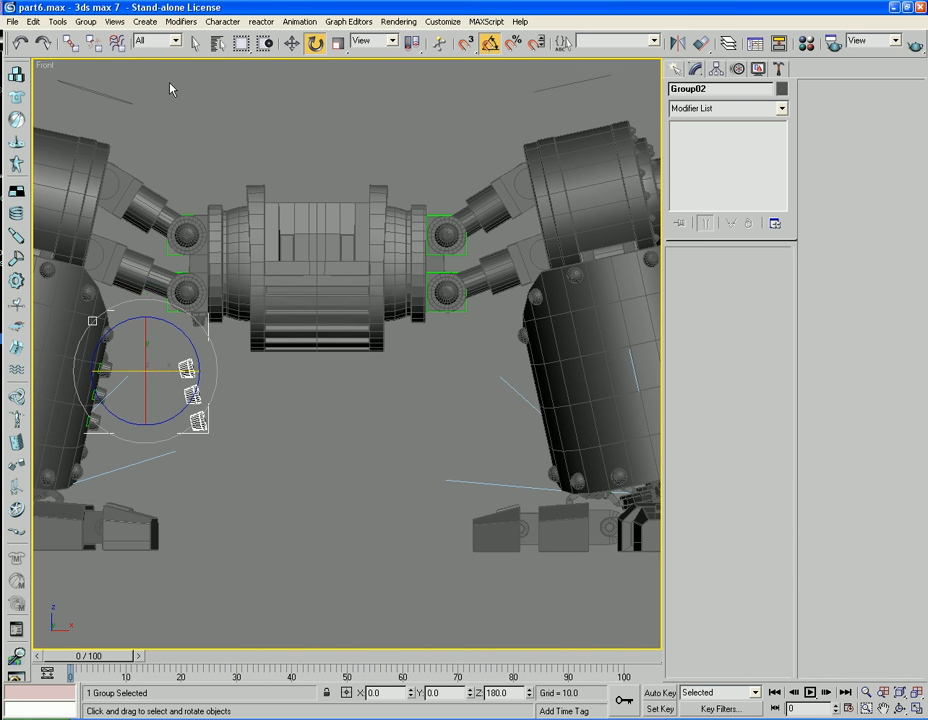
- Move the copied group along X to about 330.07 so its sockets sit in the opposite leg shaft and its plugs beneath that hip bracket
left_click(292, 44)
left_click_drag(92, 320, 432, 320)
mouse_move(531, 415)
left_mouse_down()
mouse_move(536, 421)
mouse_move(534, 413)
left_mouse_up()
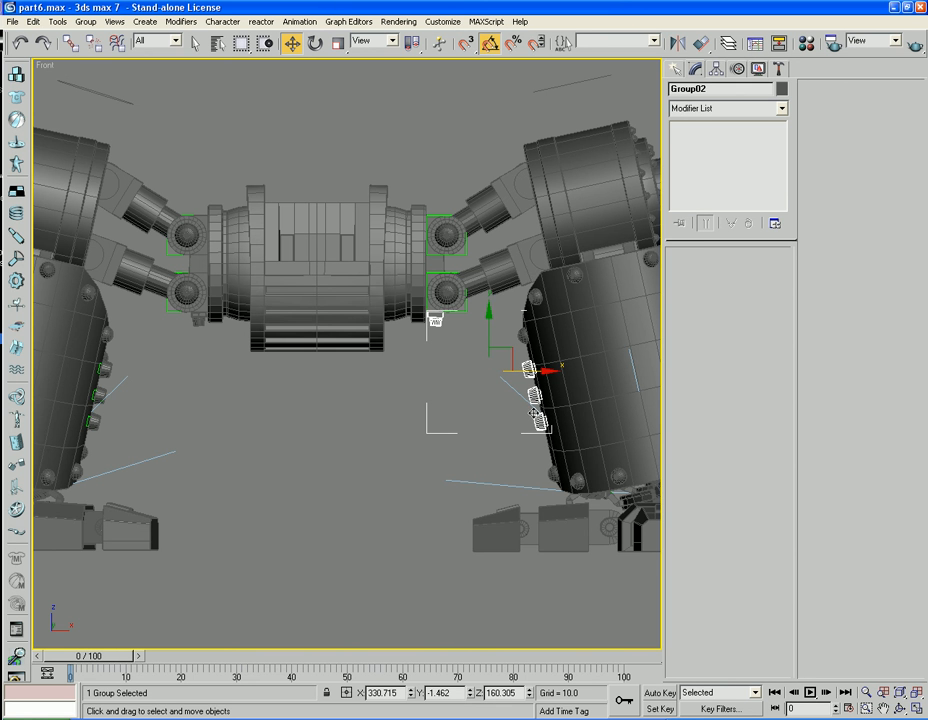
middle_click_drag(556, 463, 465, 461)
scroll(464, 460, "up", 3)
middle_click_drag(608, 427, 468, 428)
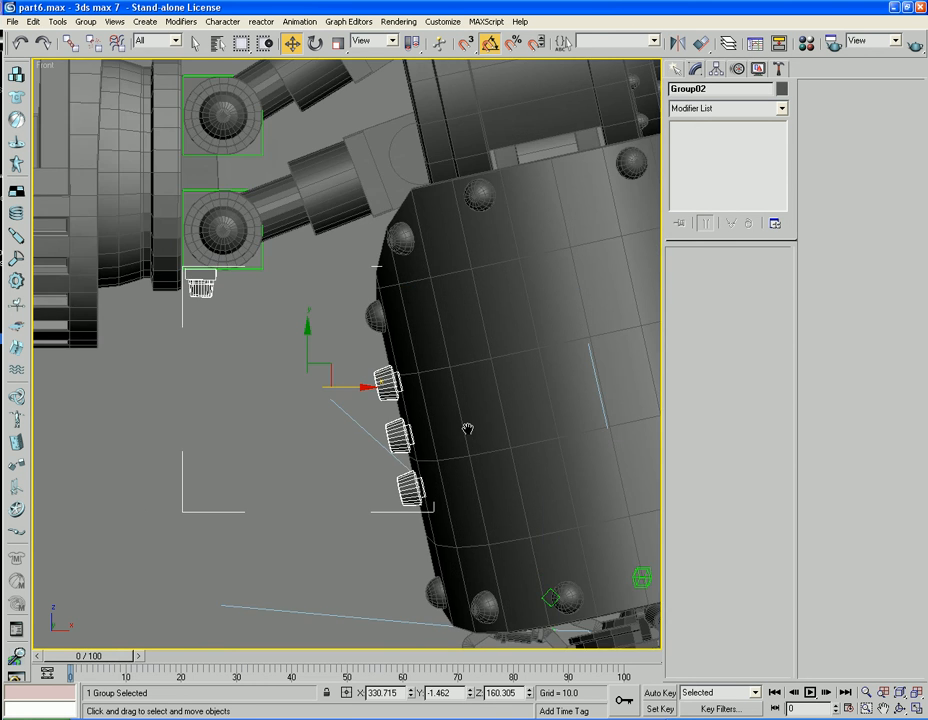
scroll(467, 428, "up", 4)
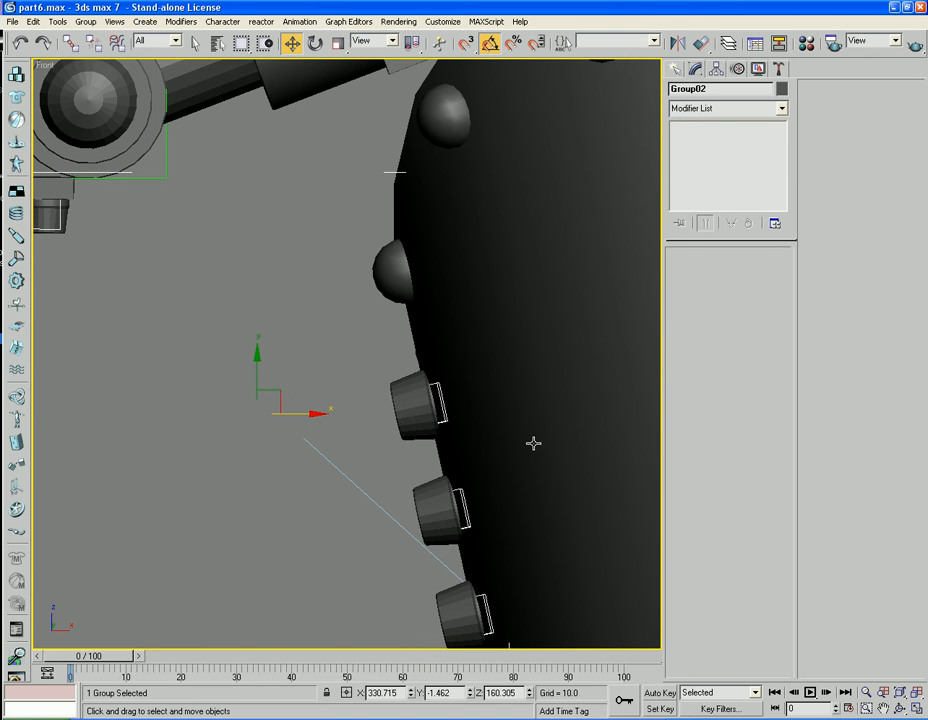
left_click_drag(312, 413, 307, 410)
scroll(306, 424, "down", 2)
scroll(306, 425, "down", 4)
middle_click_drag(304, 422, 424, 420)
- Ungroup the copied connectors on the opposite leg and clear the selection
left_click(86, 21)
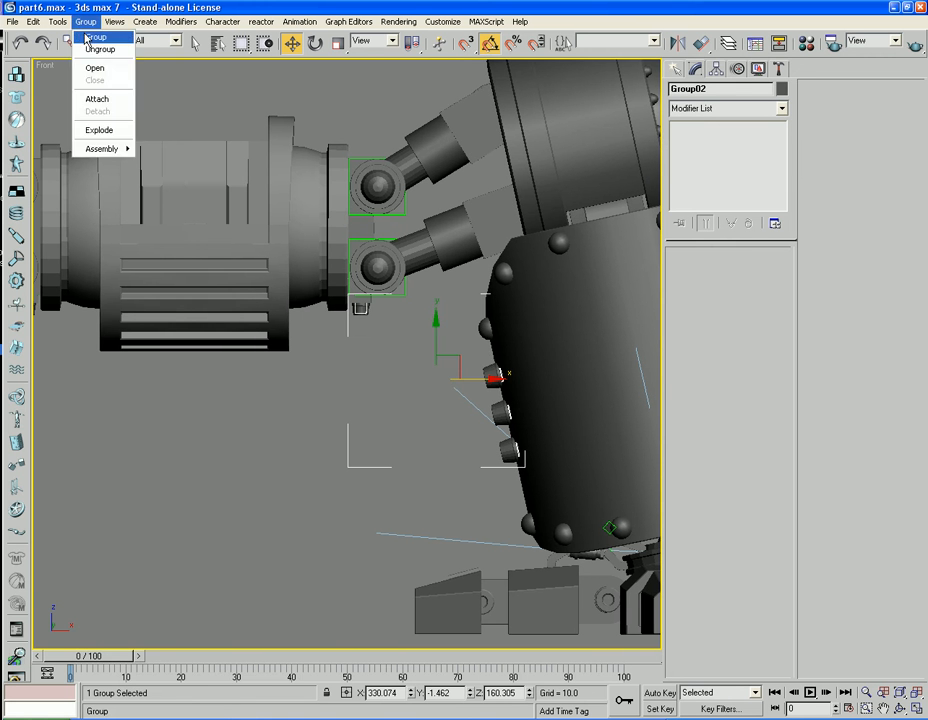
left_click(92, 35)
left_click(505, 387)
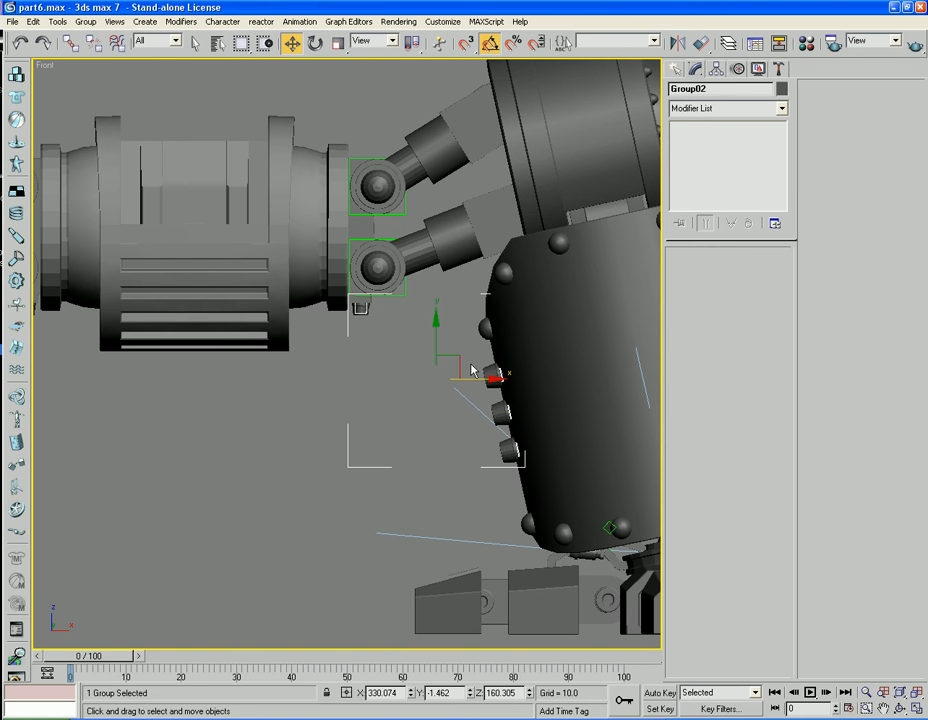
left_click(80, 22)
left_click(93, 63)
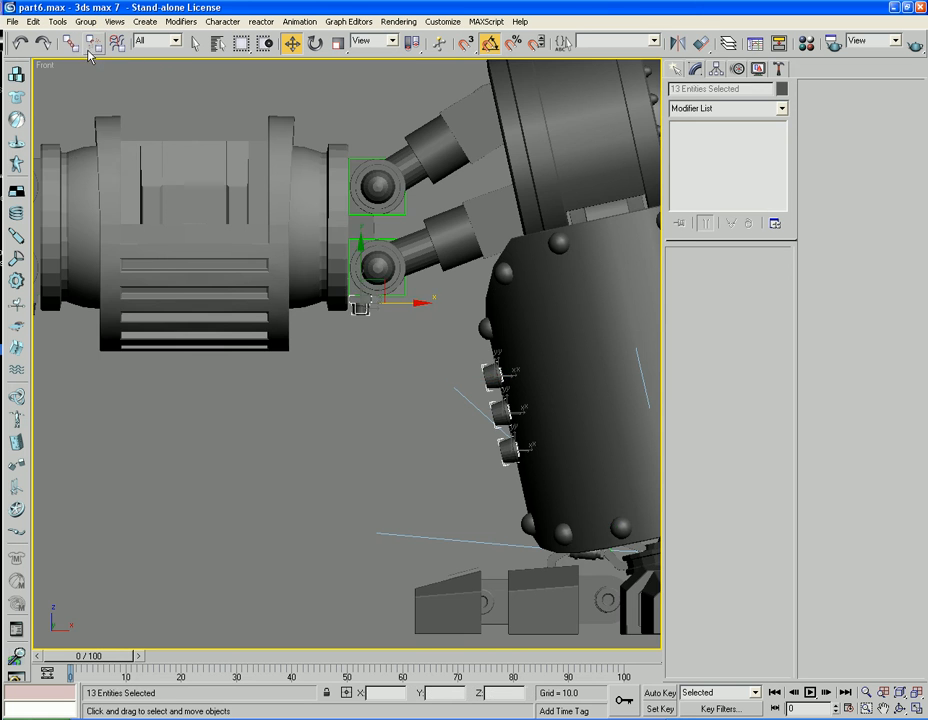
left_click(176, 516)
- Ungroup the original connector group, Group01, on the first leg
middle_click_drag(176, 516, 431, 512)
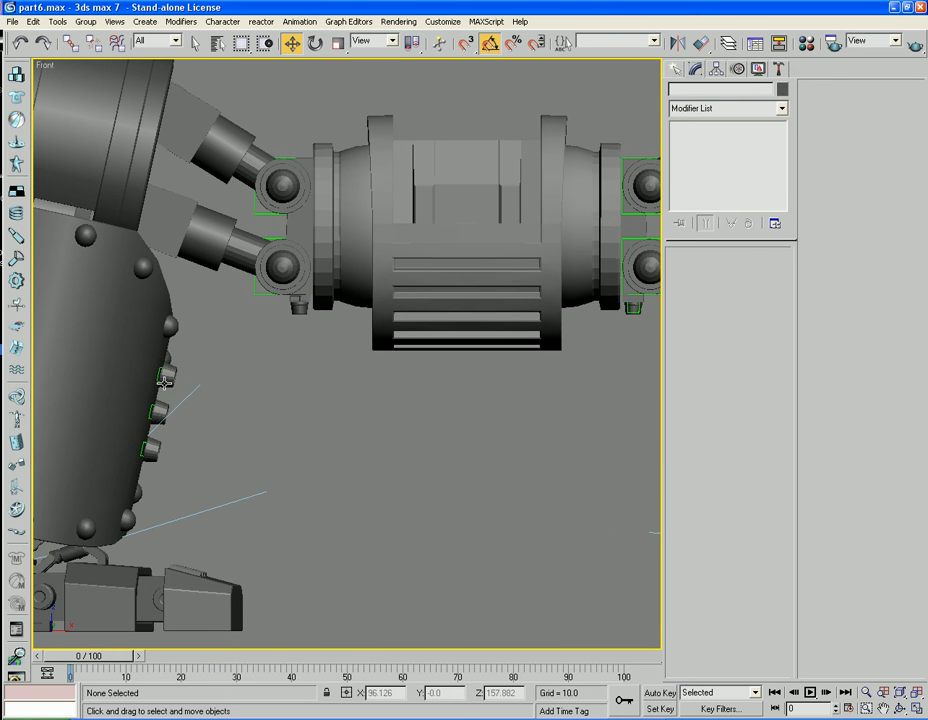
left_click(297, 313)
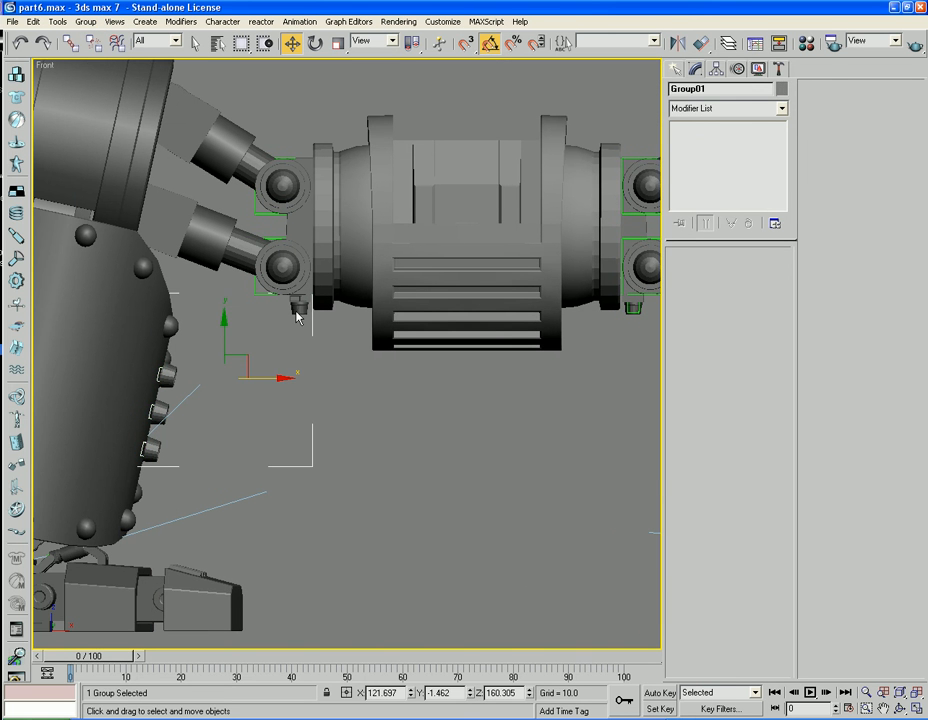
left_click(86, 21)
left_click(88, 48)
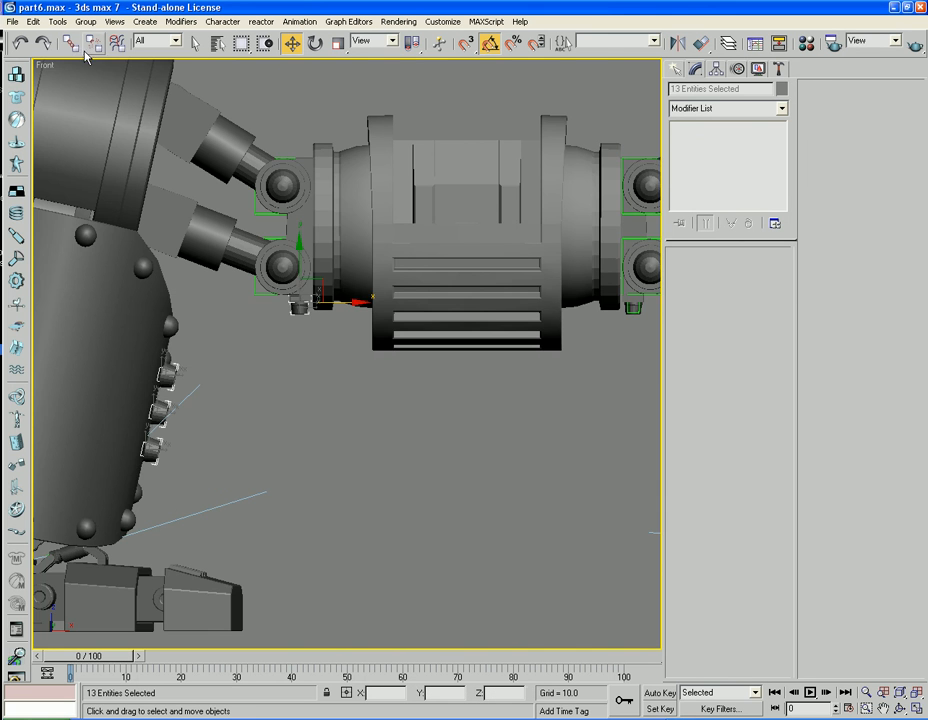
- Select the copied mount and the front plug beneath the opposite hip piston bracket
middle_click_drag(323, 368, 244, 417)
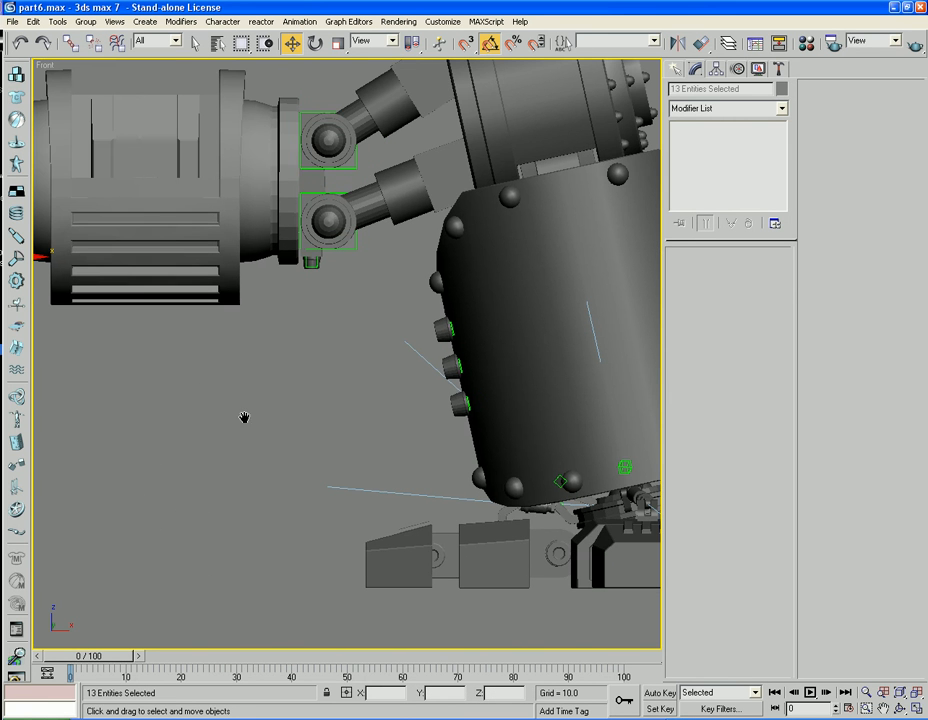
left_click(310, 265)
left_click(420, 352)
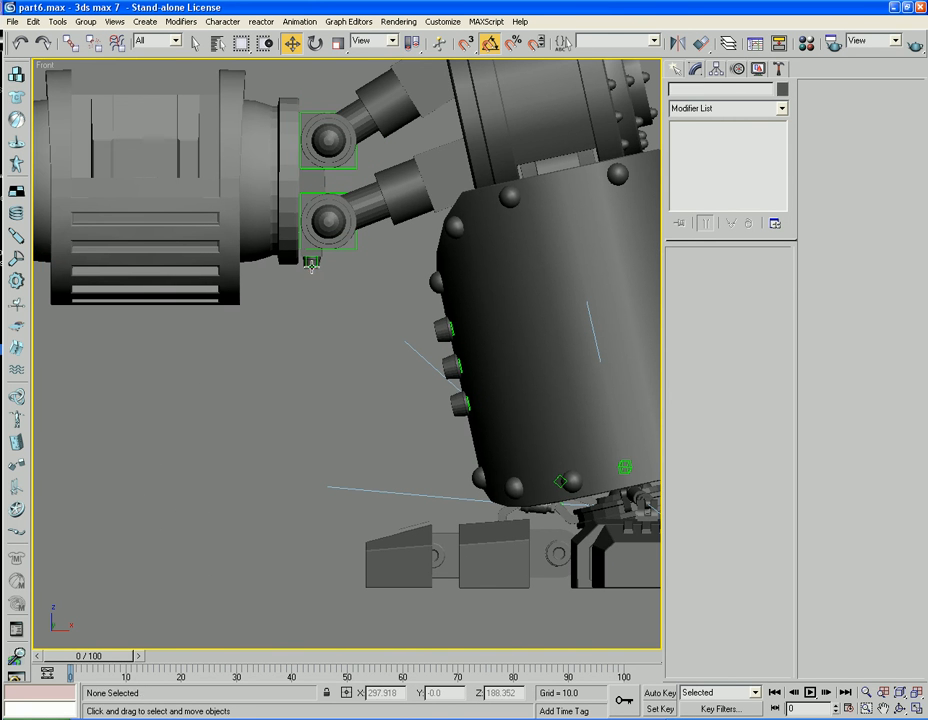
left_click(310, 262)
scroll(337, 263, "up", 5)
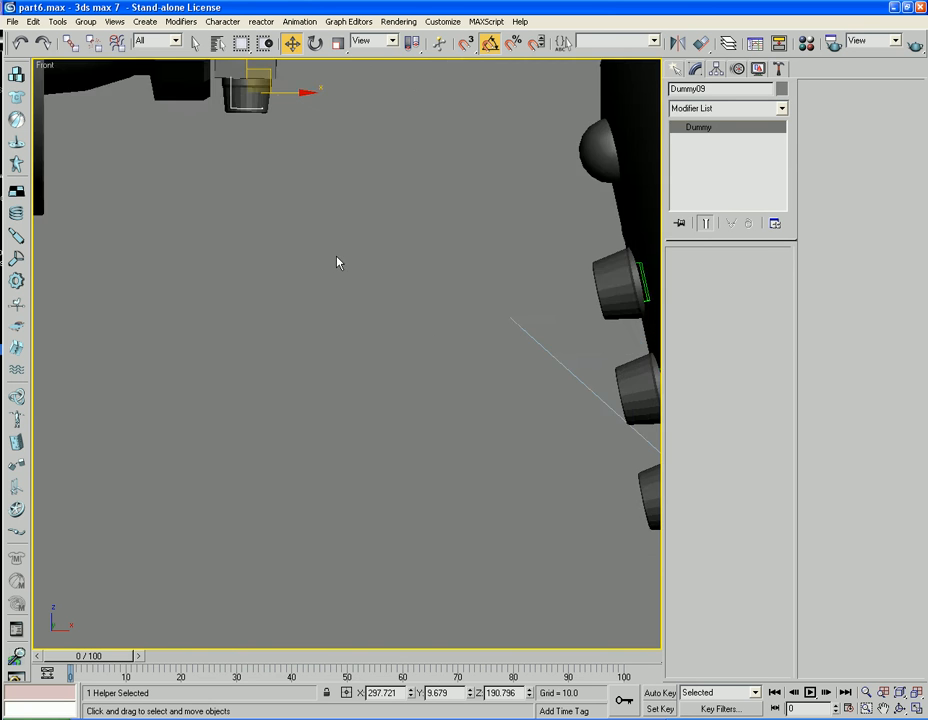
left_click(257, 266)
left_click(264, 294, "ctrl")
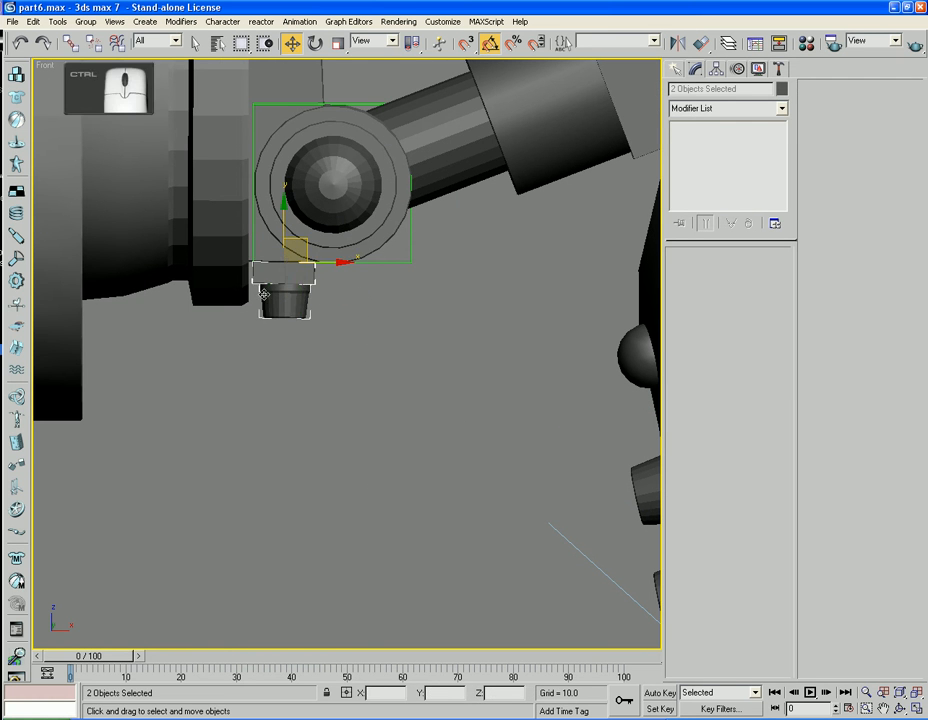
- Add the three connectors on the leg shaft to the selection and apply Reset XForm to all selected objects
middle_click_drag(428, 381, 230, 308)
left_click(450, 410, "ctrl")
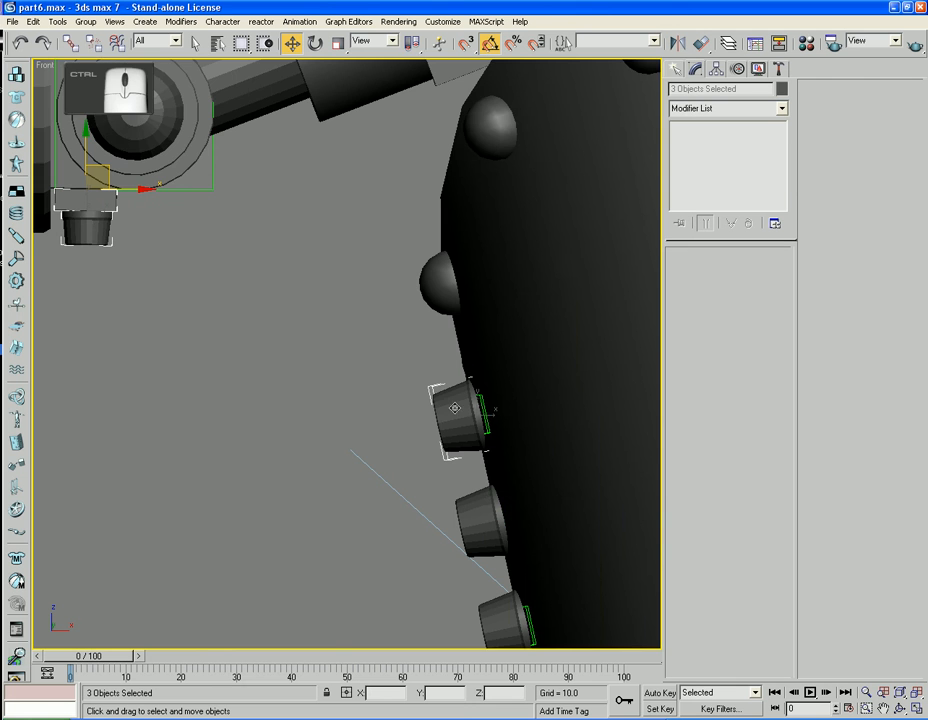
left_click(481, 498, "ctrl")
middle_click_drag(503, 600, 503, 470)
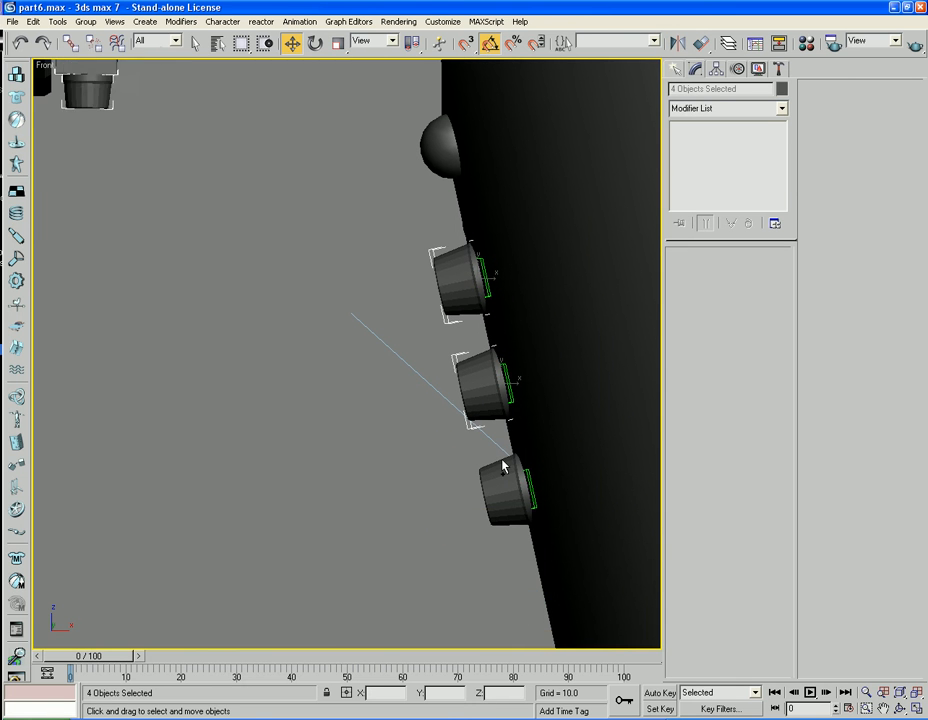
left_click(499, 470, "ctrl")
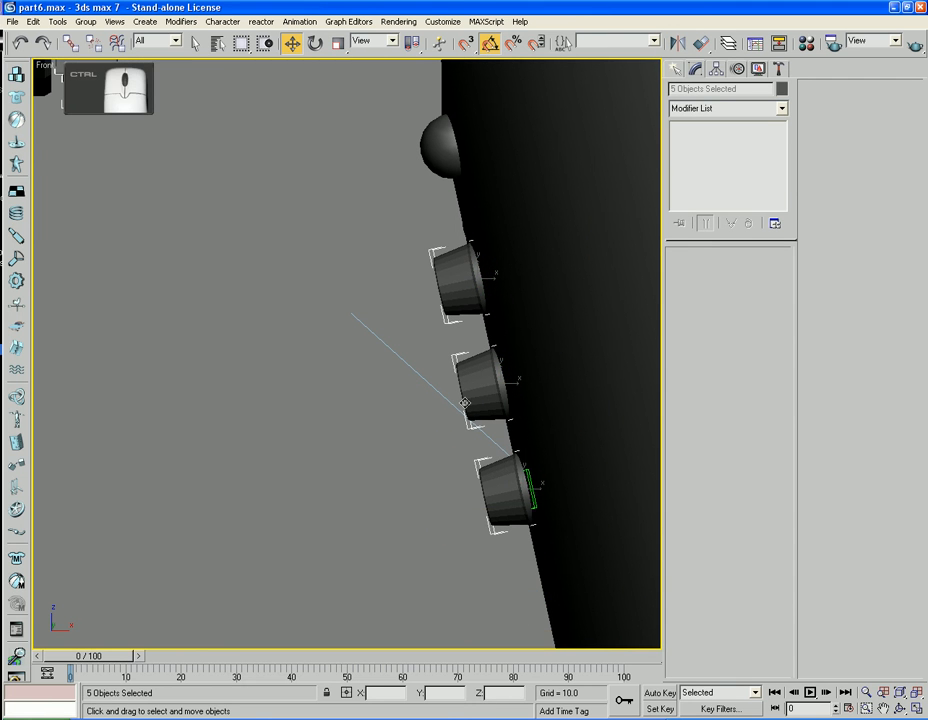
left_click(778, 68)
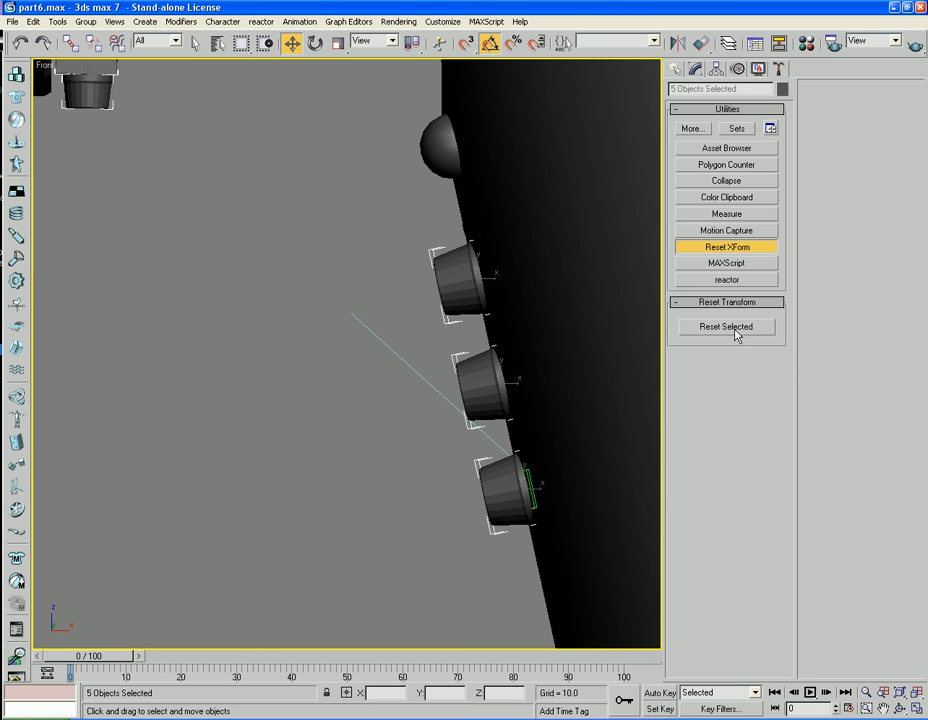
left_click(736, 331)
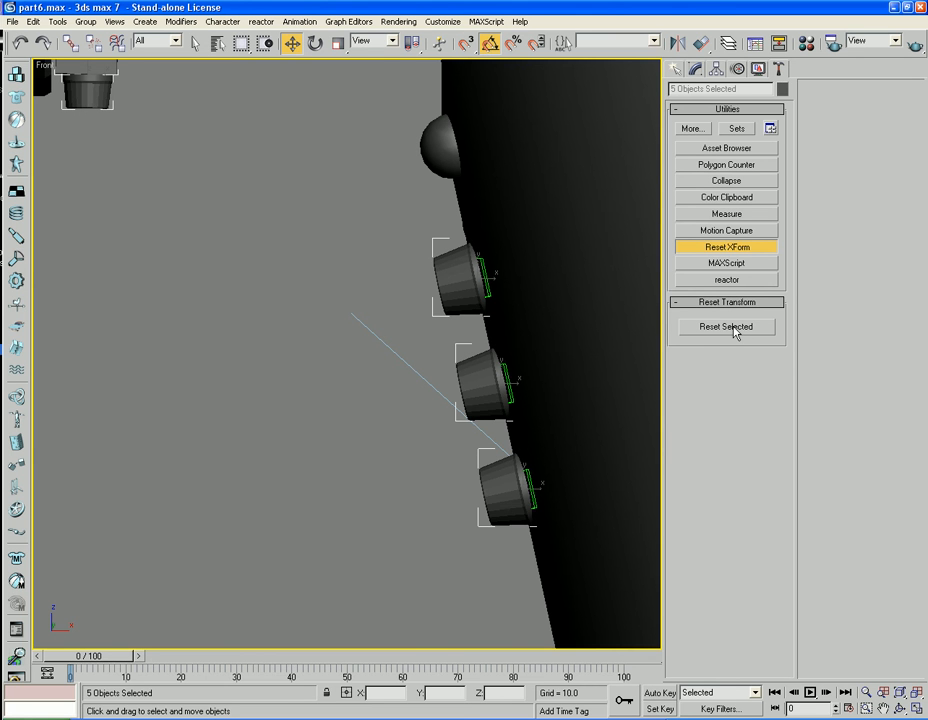
left_click(725, 248)
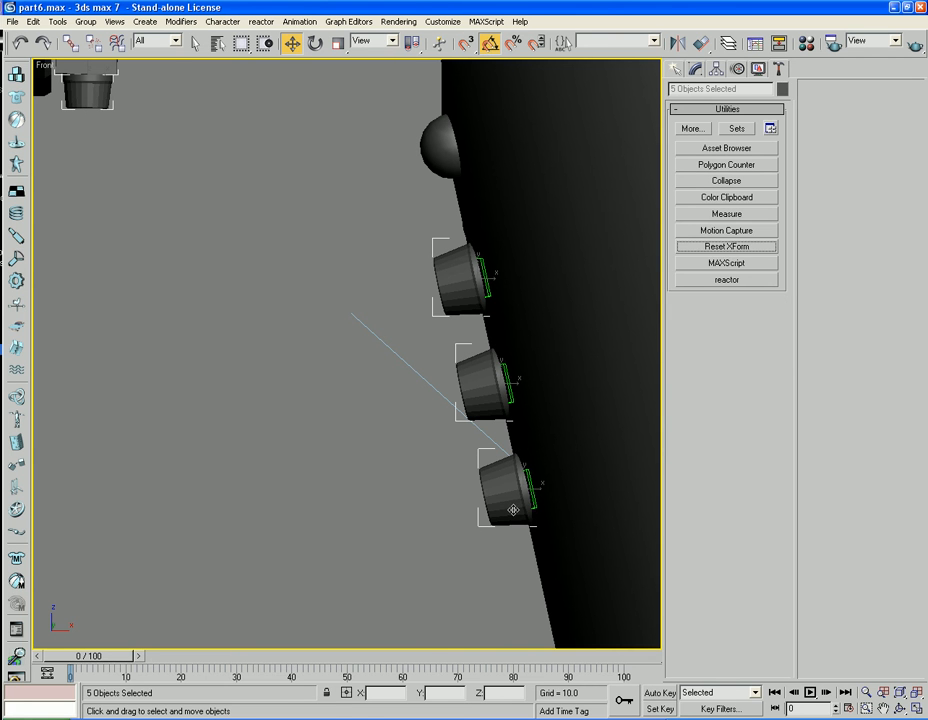
- Convert the selected connector objects to editable geometry, collapsing the reset transforms
right_click(513, 510)
mouse_move(545, 625)
left_click(662, 644)
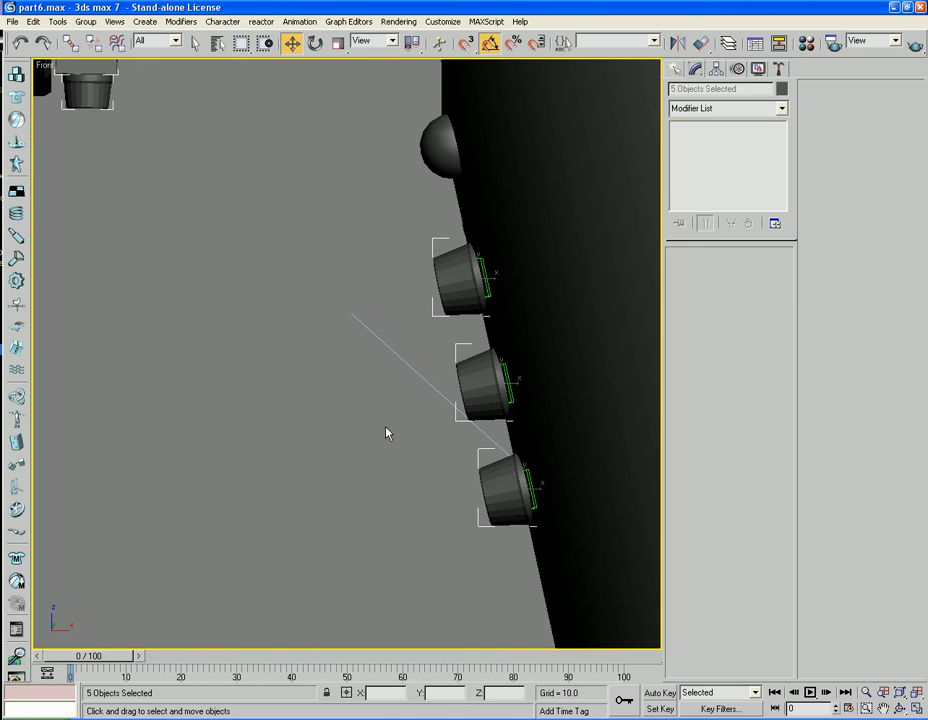
- Clear the selection and examine the leg shaft's connectors from both sides in the Perspective view
middle_click_drag(388, 433, 598, 547)
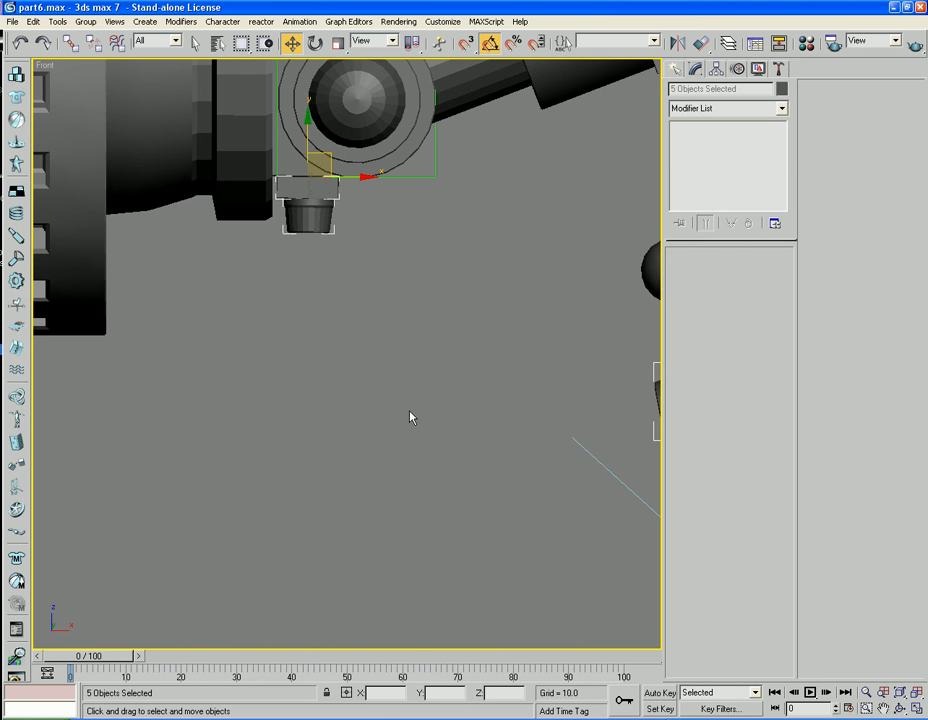
key("p")
middle_click_drag(346, 346, 414, 358, "alt")
scroll(333, 352, "down", 6)
left_click(327, 332)
scroll(325, 340, "up", 4)
scroll(420, 340, "up", 3)
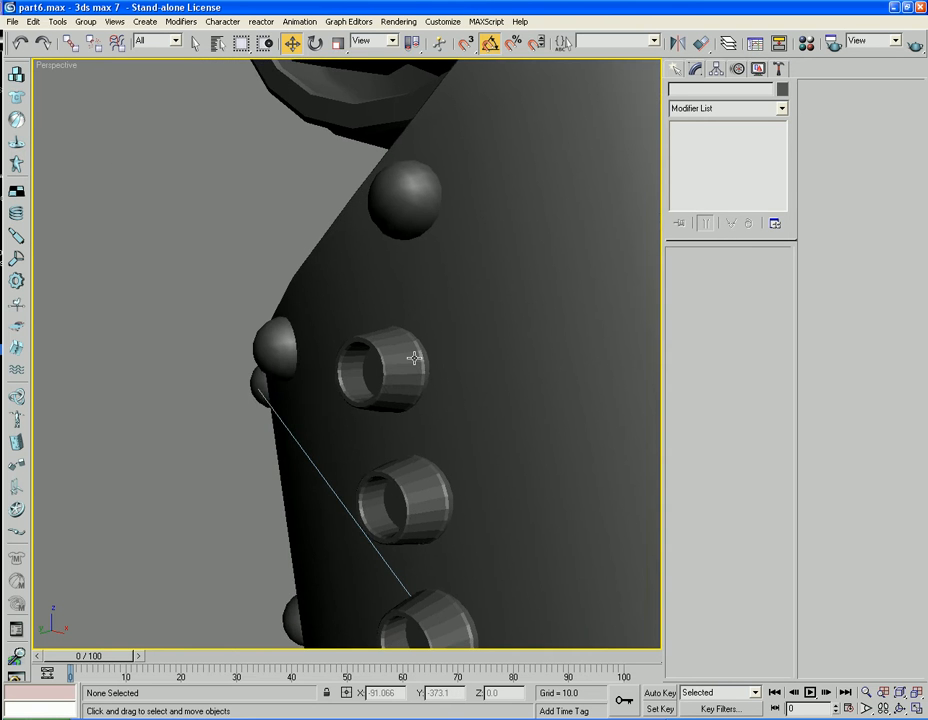
key("F3")
key("F3")
scroll(244, 358, "down", 6)
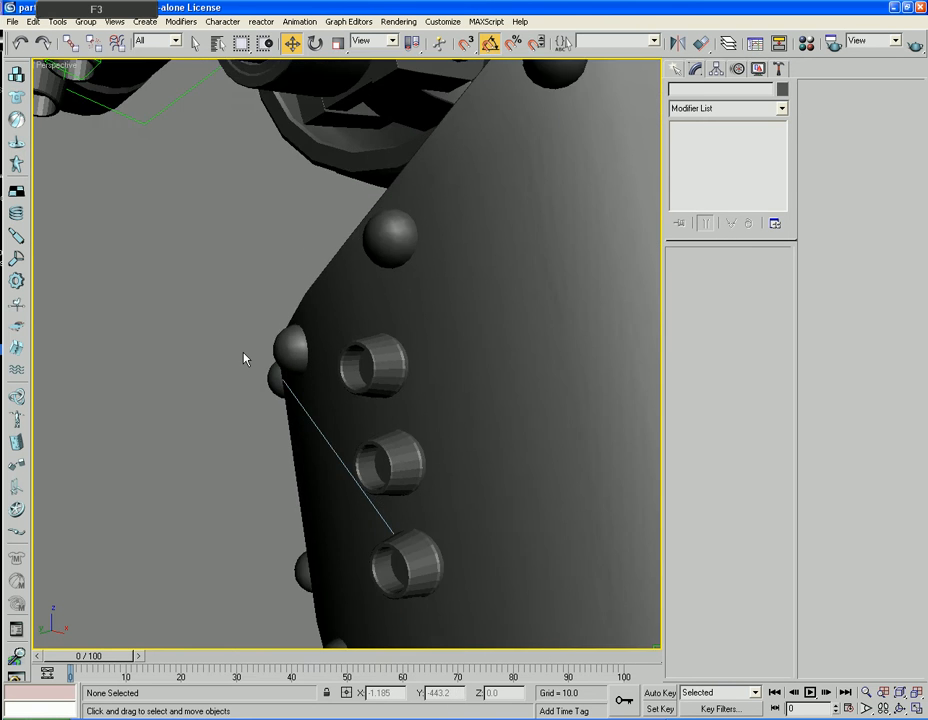
mouse_move(244, 352)
middle_mouse_down("alt")
mouse_move(292, 335)
mouse_move(275, 325)
mouse_move(204, 352)
mouse_move(236, 346)
mouse_move(193, 342)
mouse_move(460, 317)
mouse_move(143, 335)
mouse_move(441, 338)
mouse_move(650, 356)
middle_mouse_up("alt")
scroll(441, 331, "up", 3)
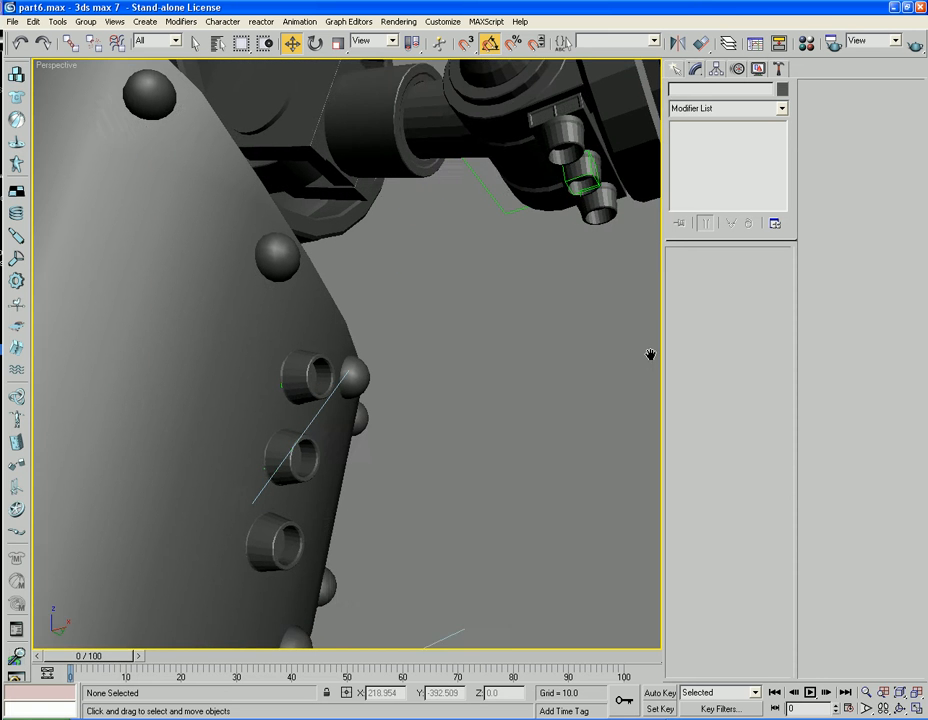
- Attach the three hose connectors to central_lower_leg_shaft, with edged faces displayed on the model
middle_click_drag(525, 372, 581, 413)
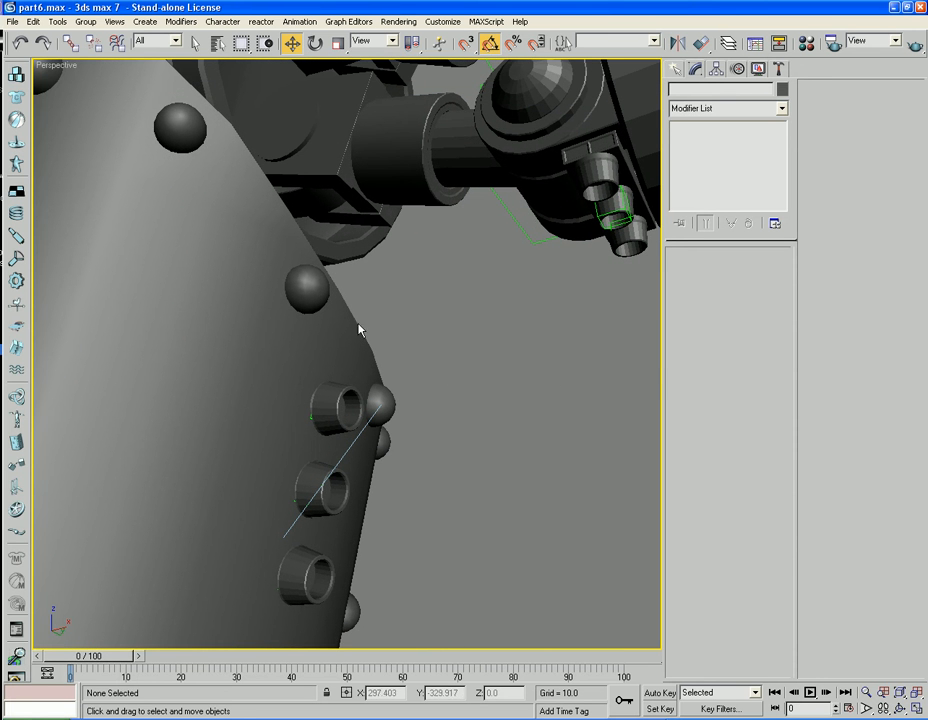
left_click(349, 357)
key("F4")
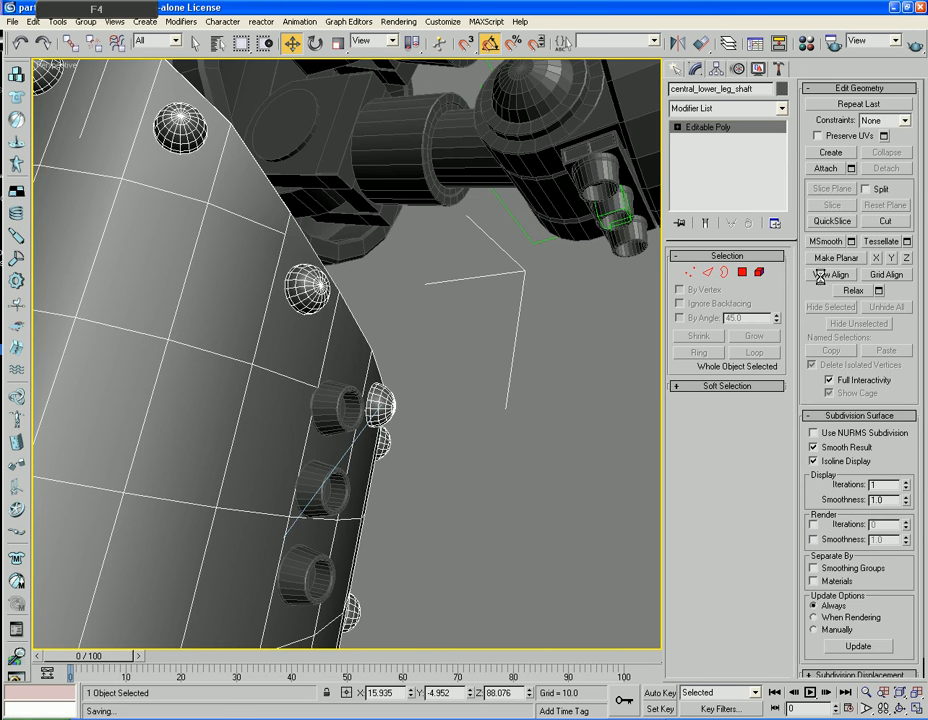
left_click(826, 168)
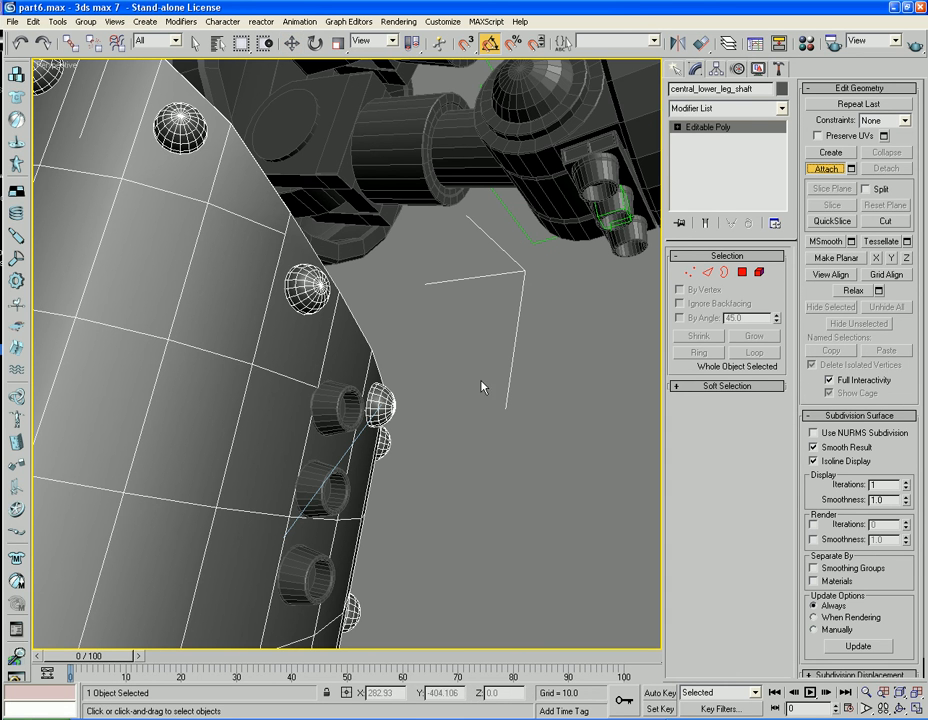
left_click(325, 400)
left_click(318, 487)
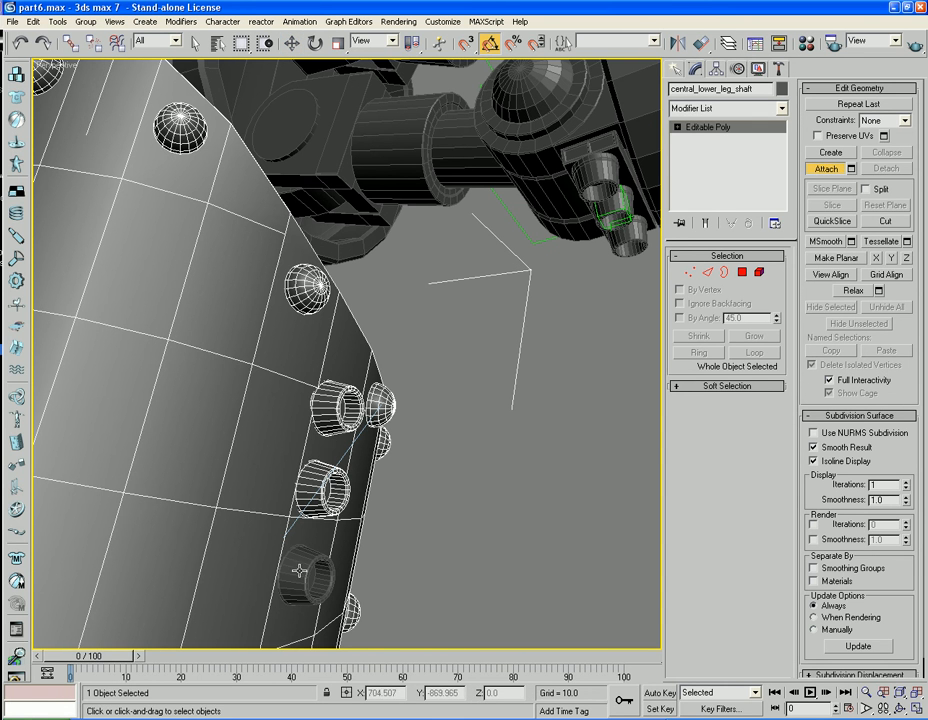
left_click(296, 578)
left_click(828, 169)
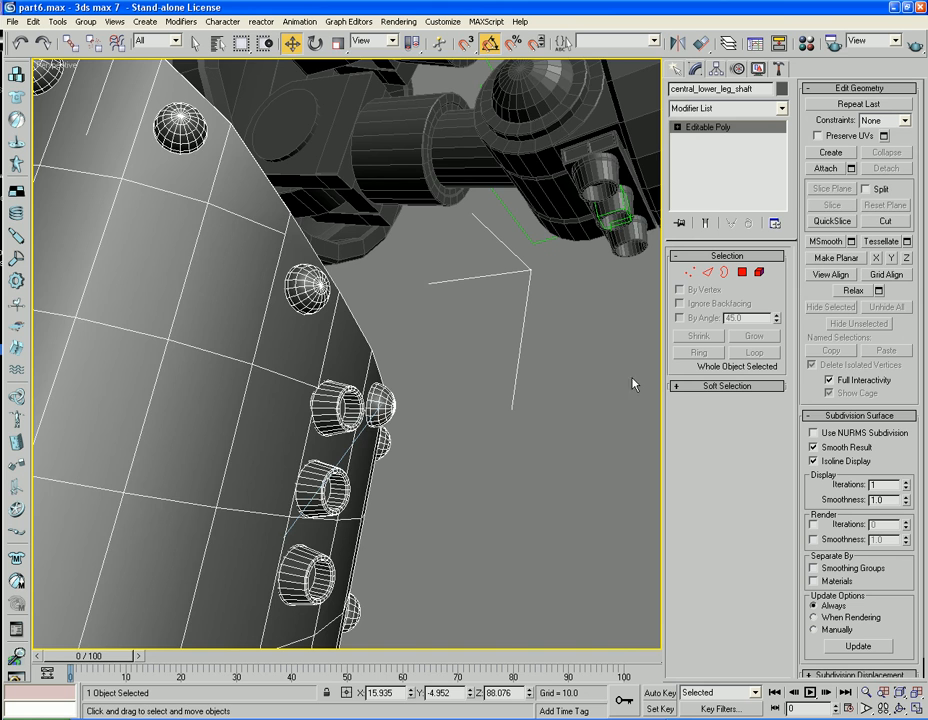
- Create a free round Hose from the Extended Primitives, about 9.28 in diameter and 198.7 high, in the empty space beside the leg
middle_click_drag(614, 400, 594, 474, "alt")
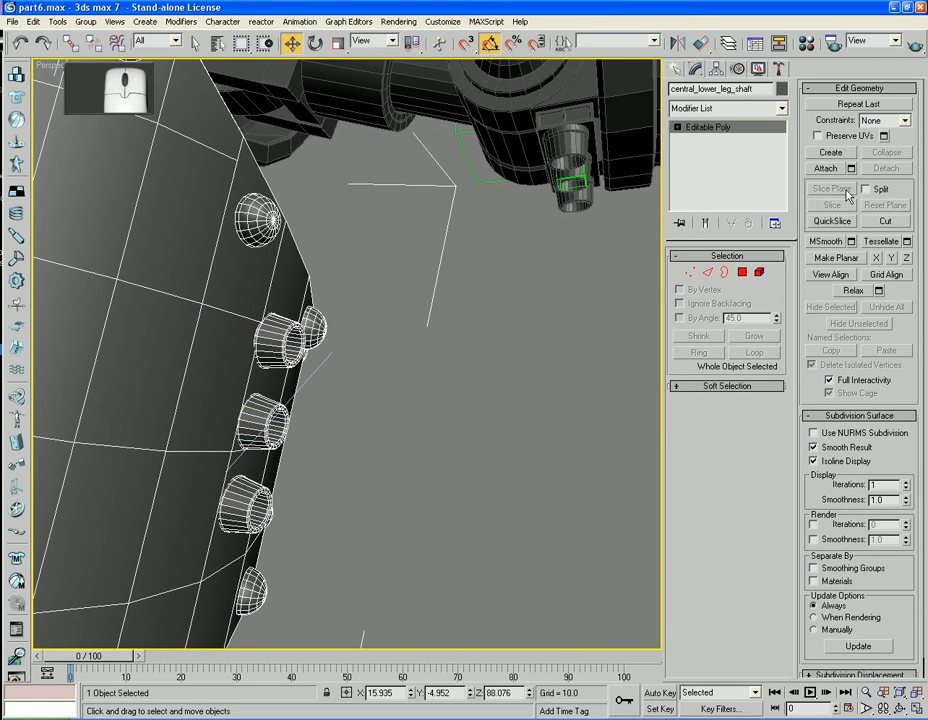
scroll(559, 393, "down", 5)
middle_click_drag(501, 401, 592, 437, "alt")
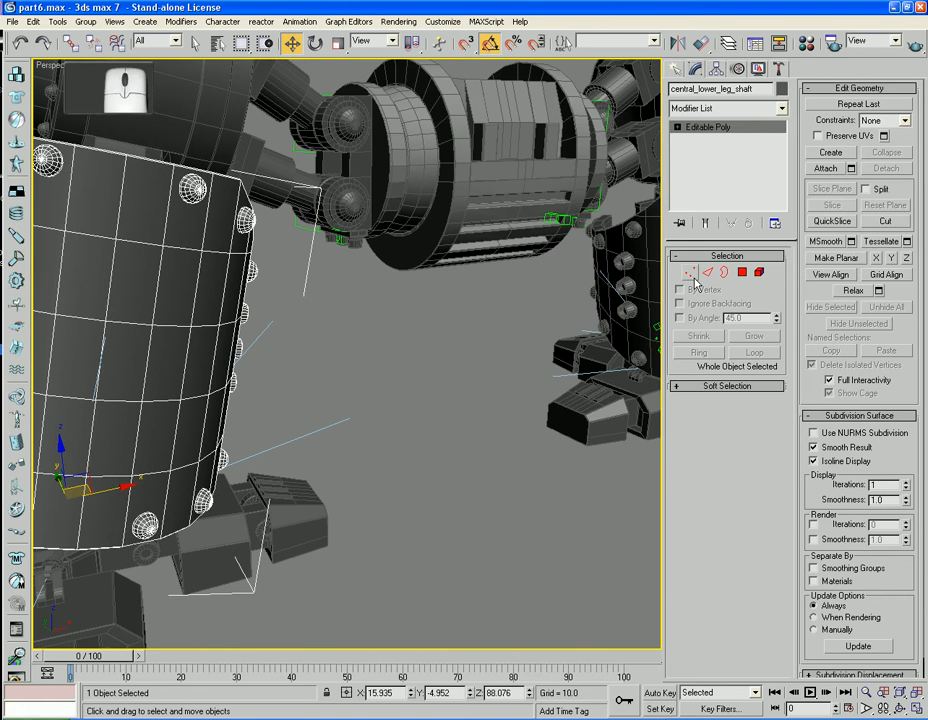
left_click(677, 70)
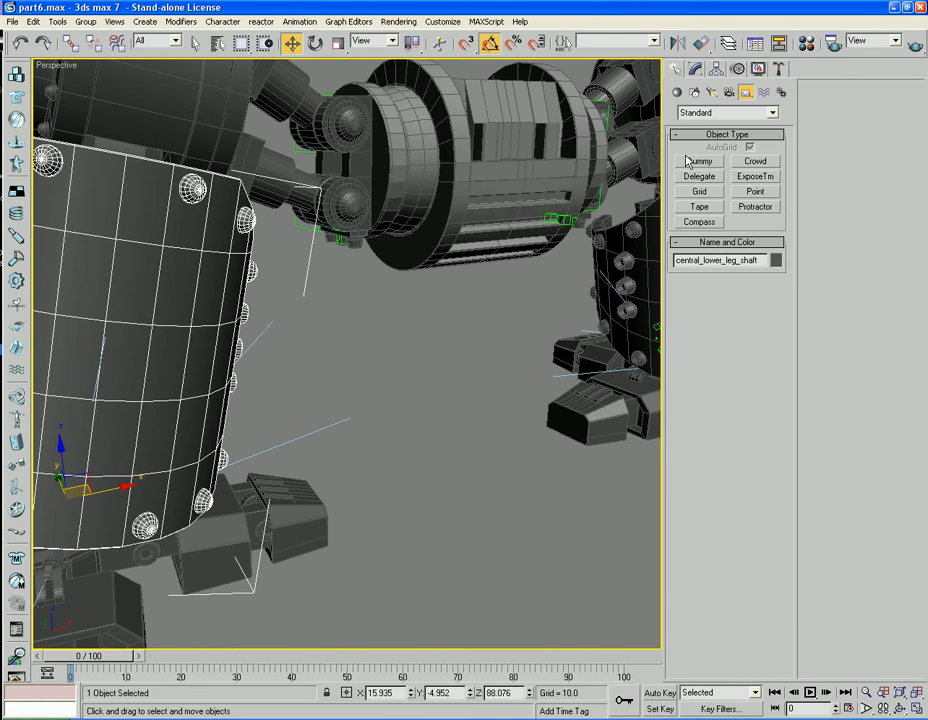
key("F4")
left_click(677, 92)
left_click(727, 112)
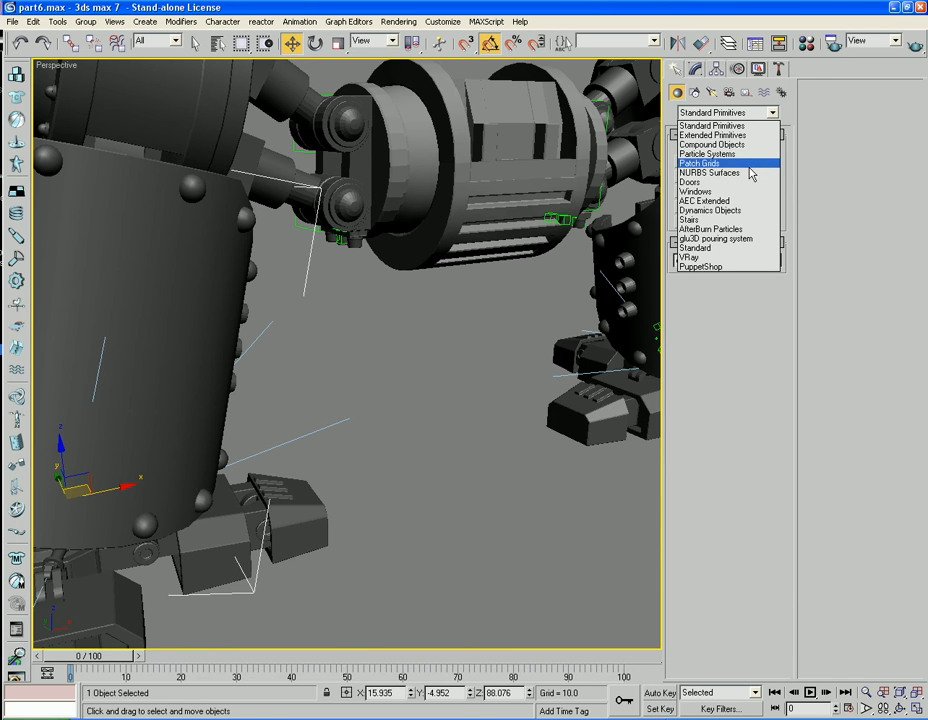
left_click(724, 210)
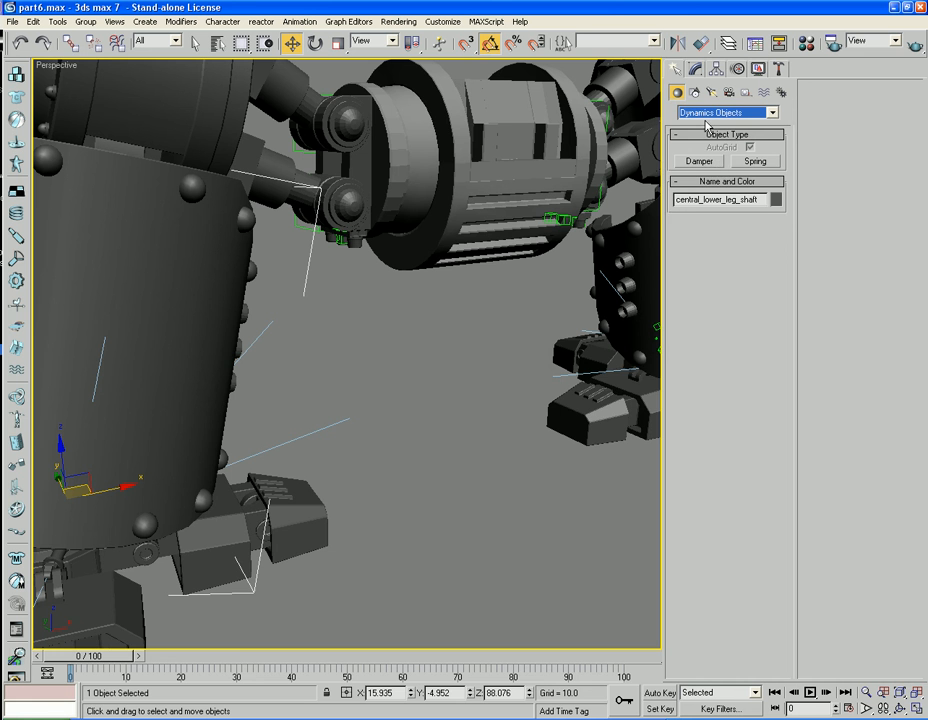
scroll(707, 121, "up", 4)
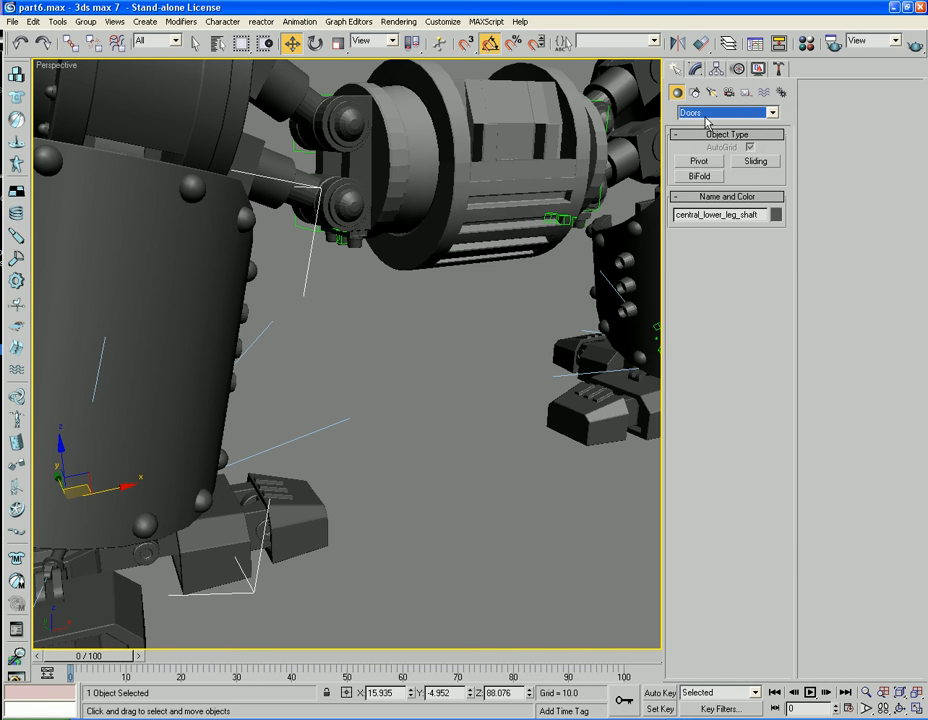
scroll(707, 121, "up", 2)
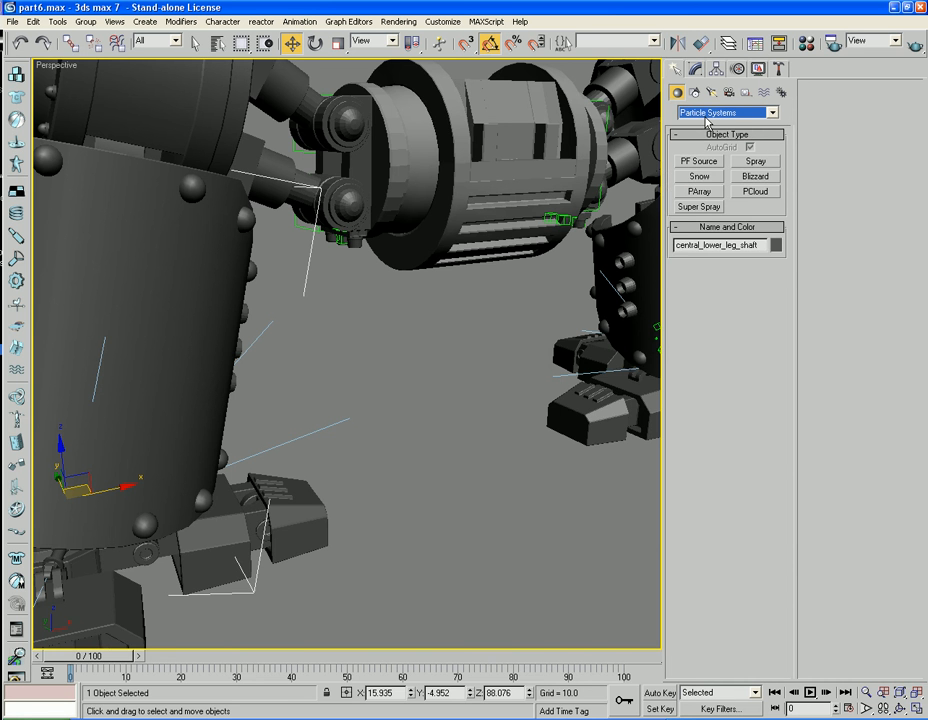
scroll(707, 121, "up", 1)
scroll(707, 121, "up", 1)
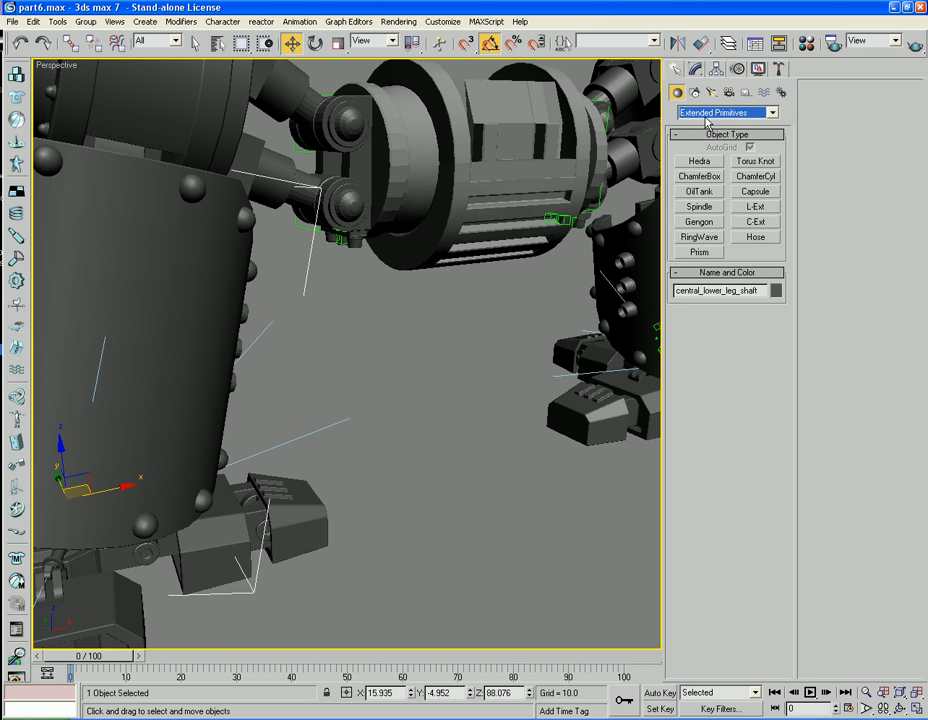
left_click(757, 237)
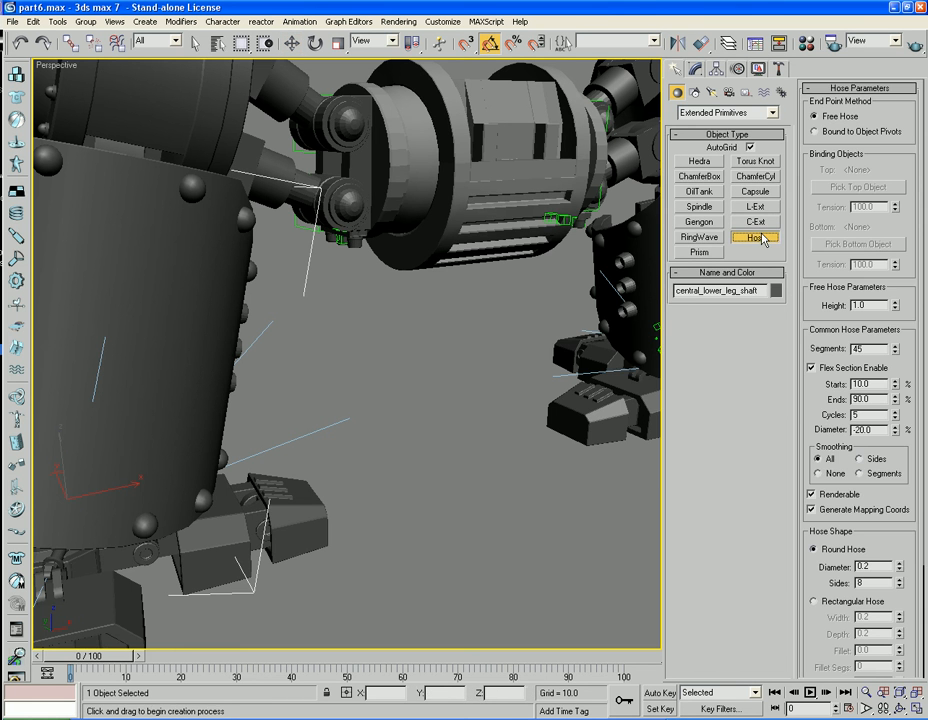
left_click_drag(436, 555, 439, 556)
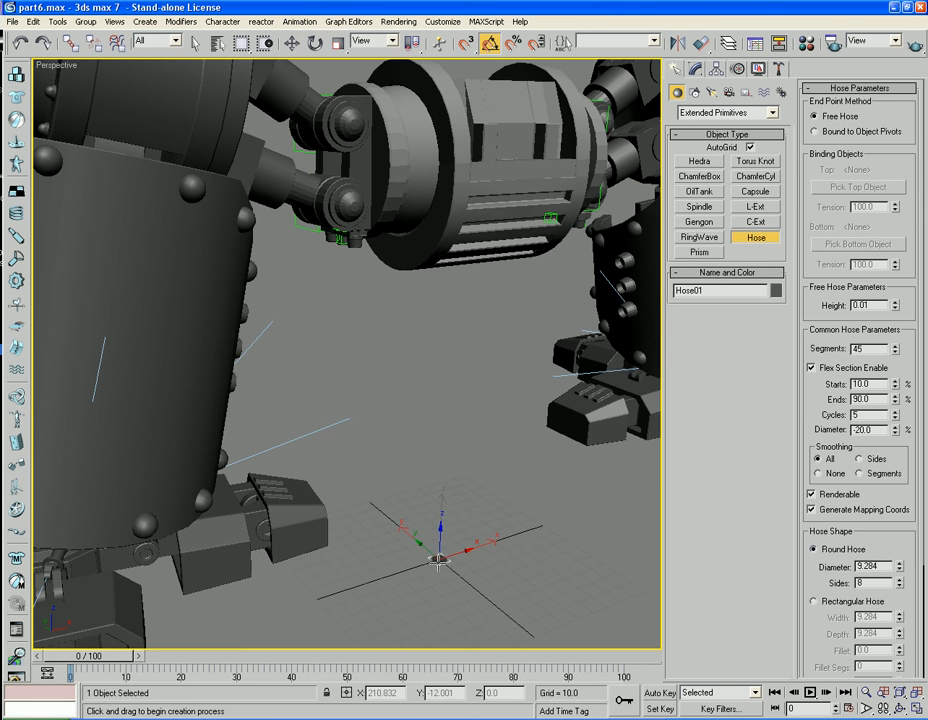
left_click(433, 215)
- Set the hose's end point method to Bound to Object Pivots and pick Dummy02, at the end connector under the joint, as top object
scroll(353, 431, "up", 6)
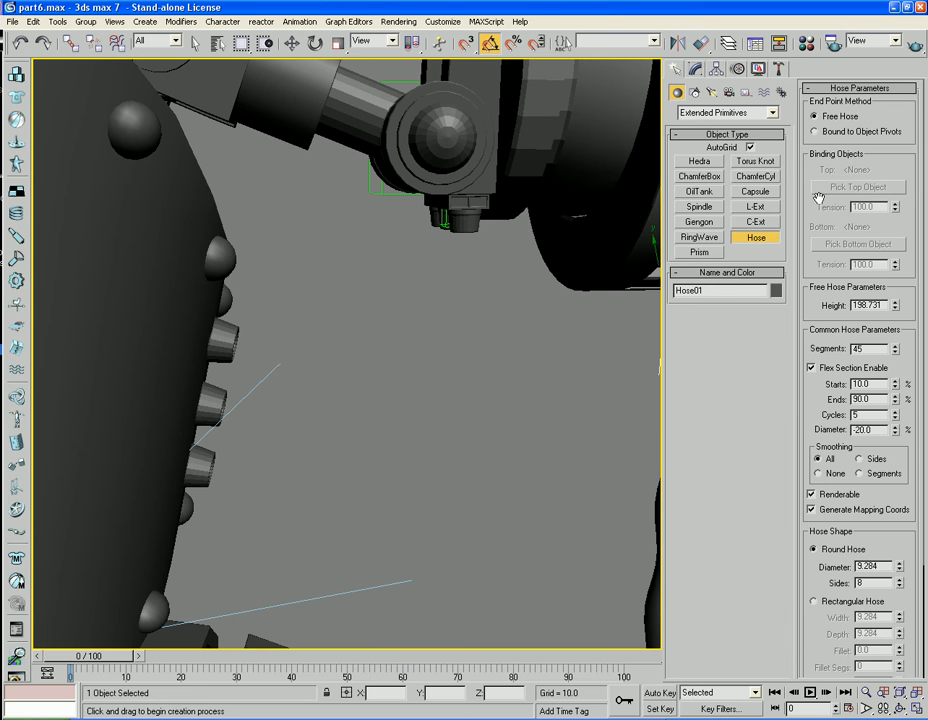
left_click(815, 131)
left_click(829, 188)
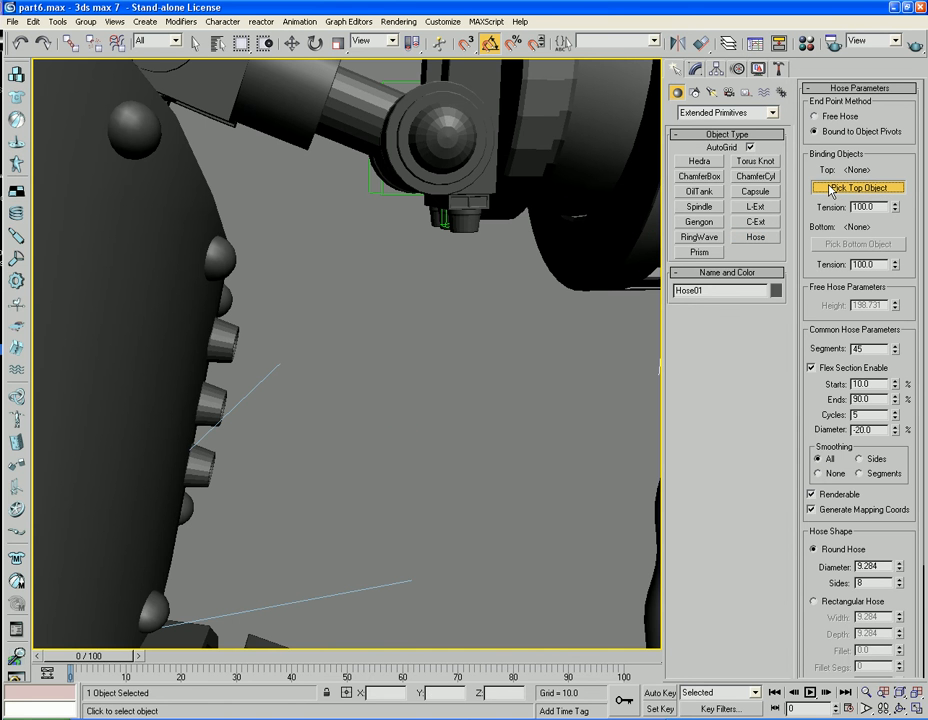
mouse_move(500, 333)
middle_mouse_down("alt")
mouse_move(482, 320)
mouse_move(508, 317)
mouse_move(468, 294)
mouse_move(482, 335)
middle_mouse_up("alt")
scroll(482, 335, "up", 3)
middle_click_drag(412, 321, 444, 397)
scroll(444, 397, "up", 5)
middle_click_drag(274, 377, 318, 310, "alt")
middle_click_drag(318, 310, 309, 395)
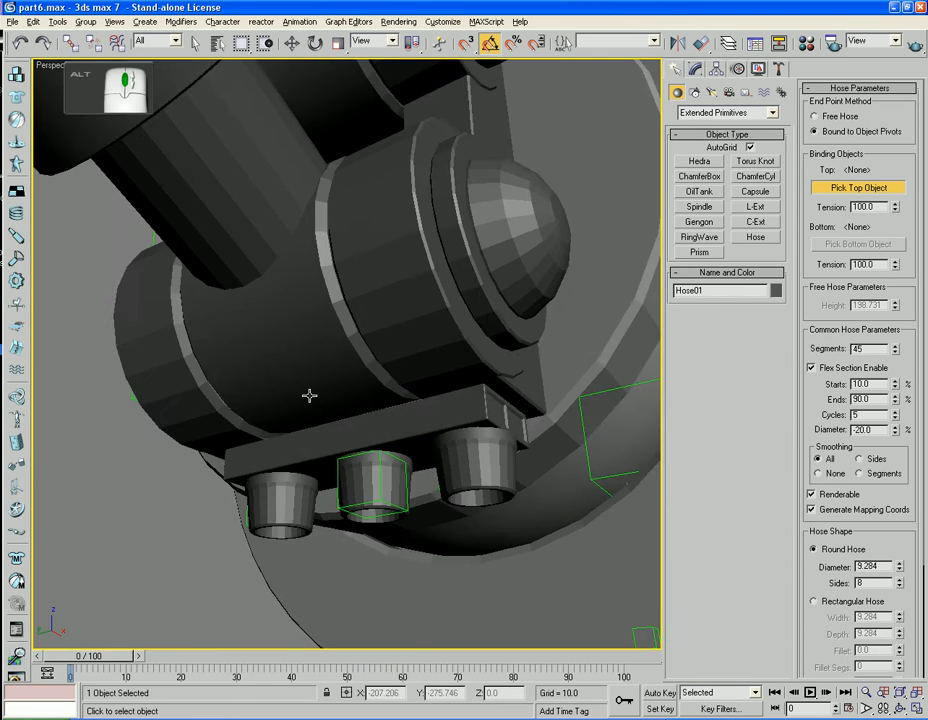
scroll(279, 518, "up", 1)
scroll(279, 519, "up", 2)
middle_click_drag(272, 624, 252, 291)
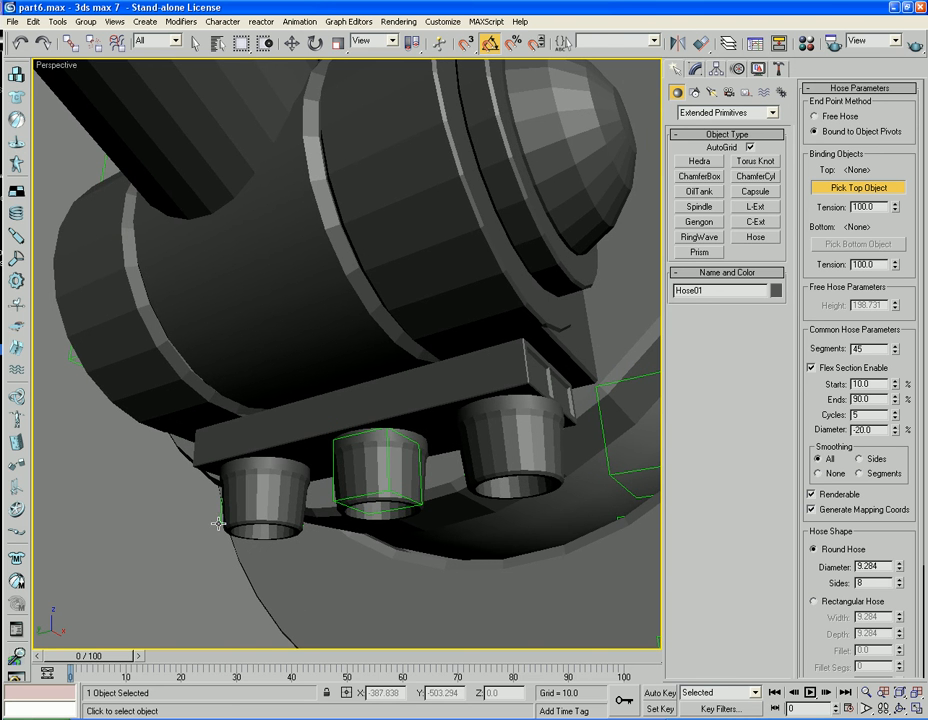
left_click(218, 521)
- Try to pick the dummy at the uppermost leg-shaft connector as the hose's bottom object
scroll(220, 492, "down", 10)
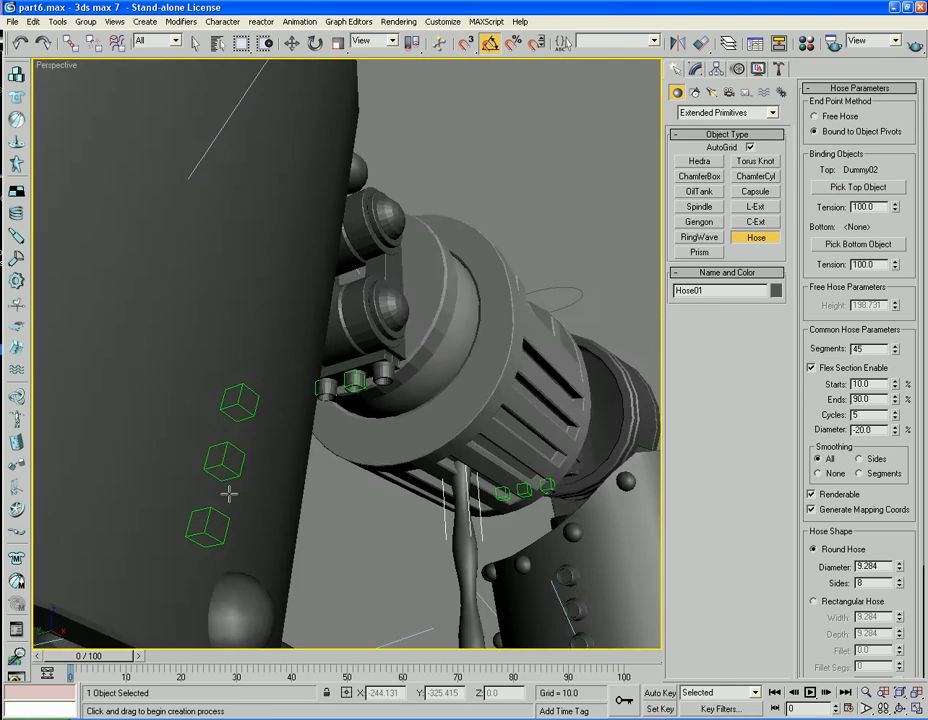
middle_click_drag(330, 500, 326, 568, "alt")
scroll(326, 562, "up", 6)
middle_click_drag(311, 451, 428, 490, "alt")
scroll(212, 339, "down", 1)
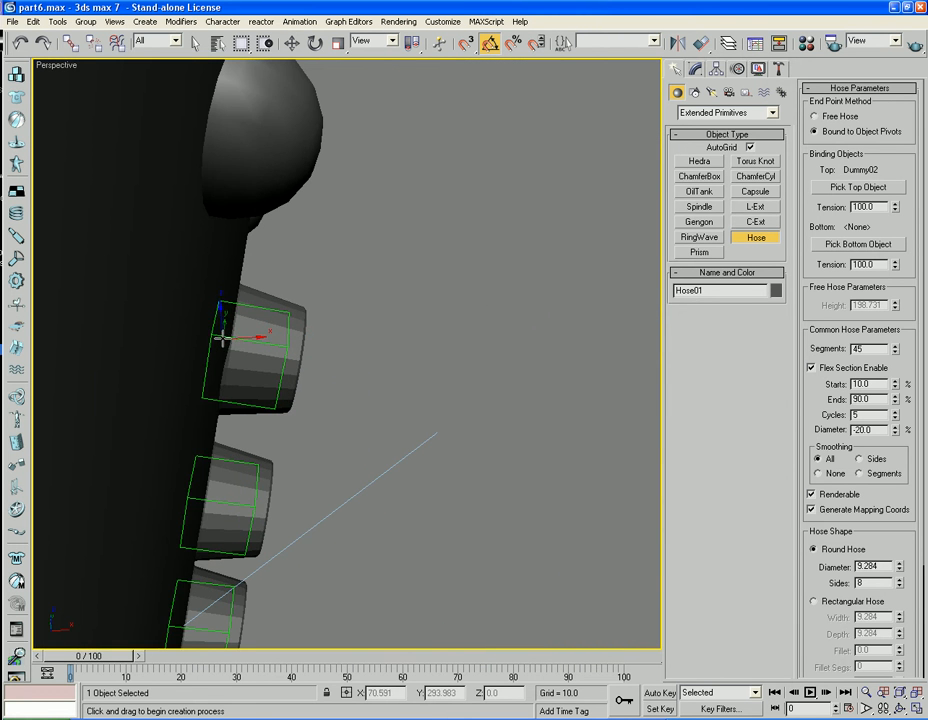
left_click(222, 337)
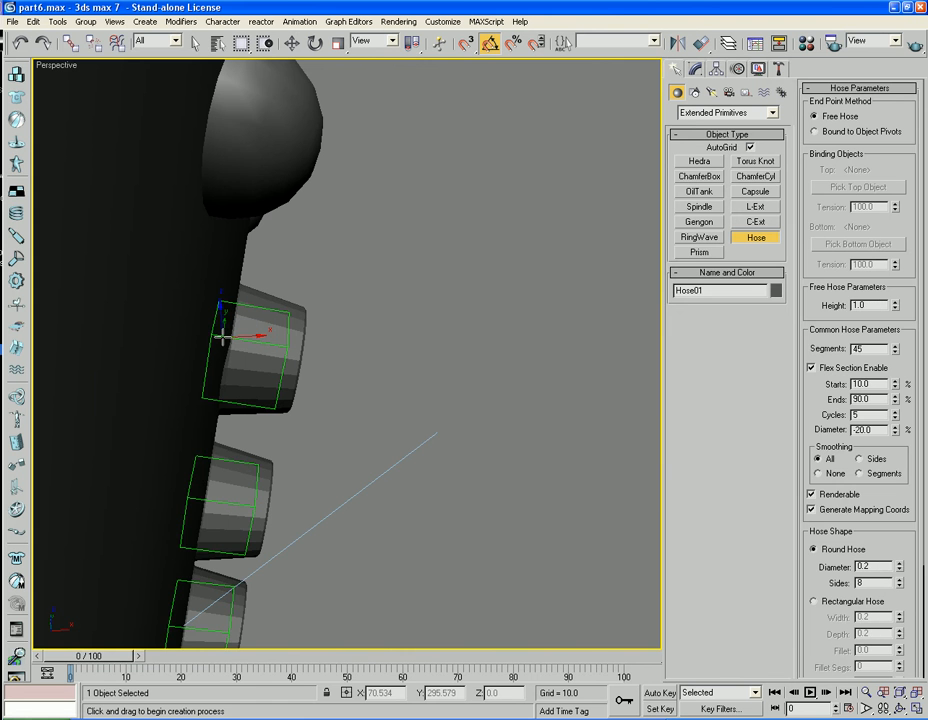
scroll(447, 340, "down", 5)
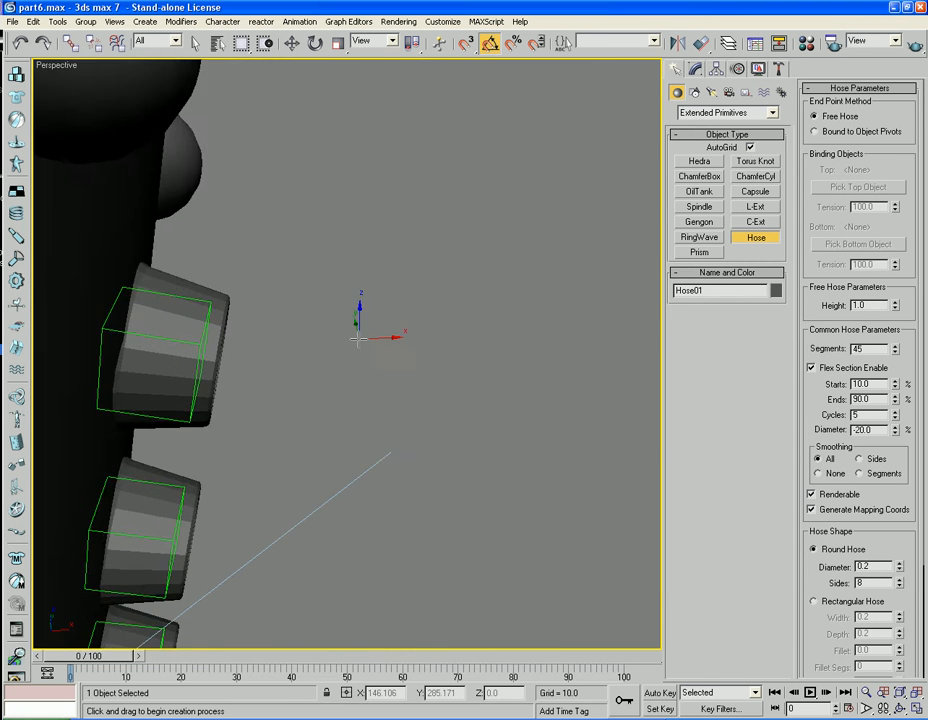
middle_click_drag(380, 495, 408, 441, "alt")
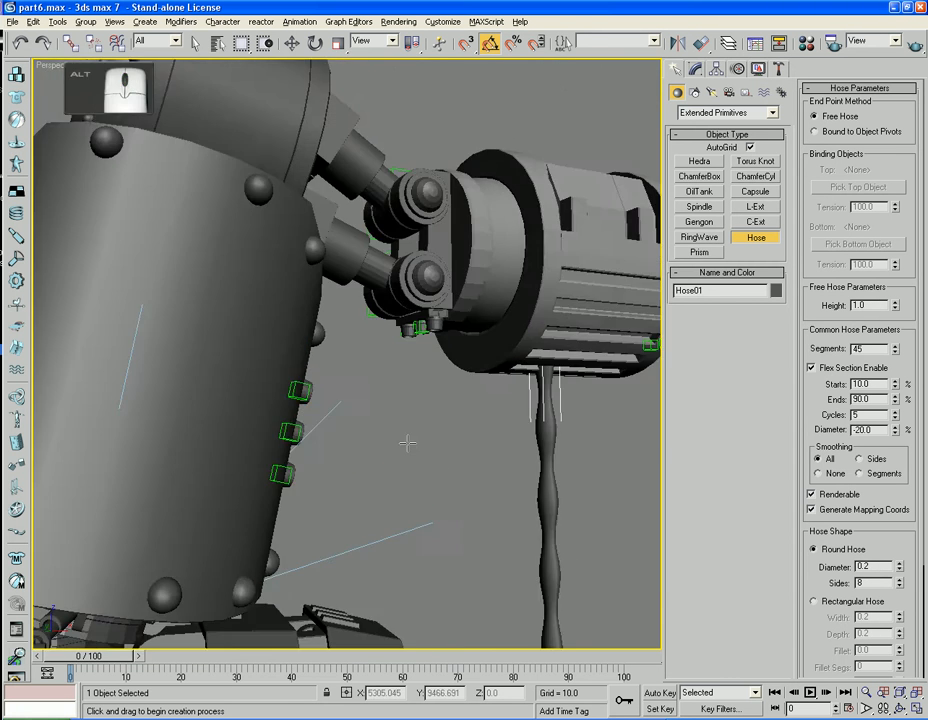
- Leave hose creation and examine the hose connectors under the pelvis joint and along the leg shaft
scroll(430, 428, "up", 6)
middle_click_drag(462, 412, 492, 384, "alt")
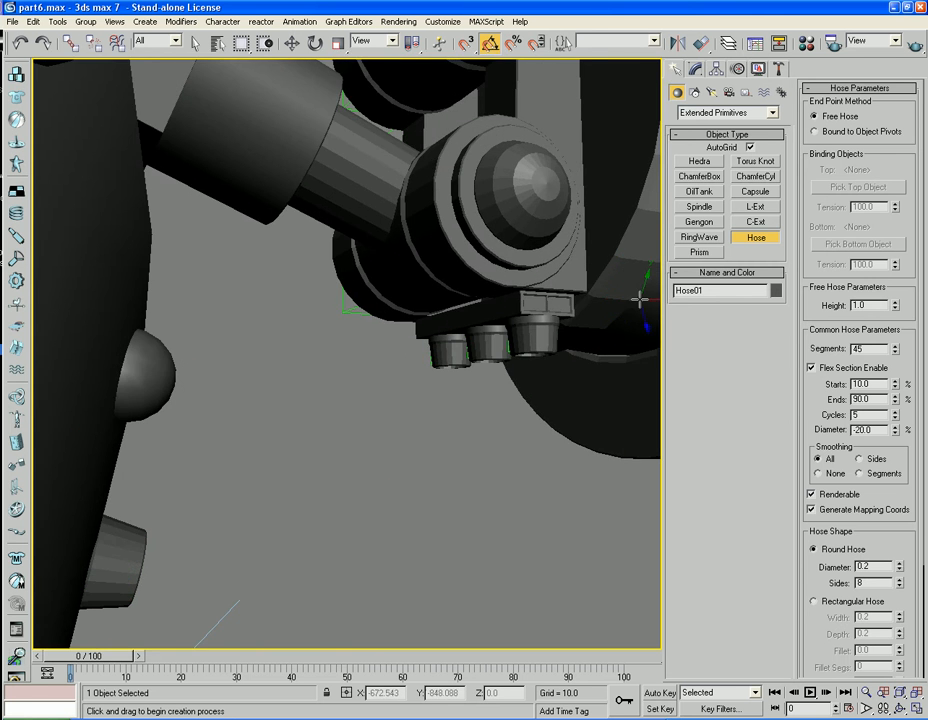
scroll(503, 460, "down", 5)
scroll(466, 464, "up", 6)
middle_click_drag(466, 464, 441, 390, "alt")
right_click(414, 331)
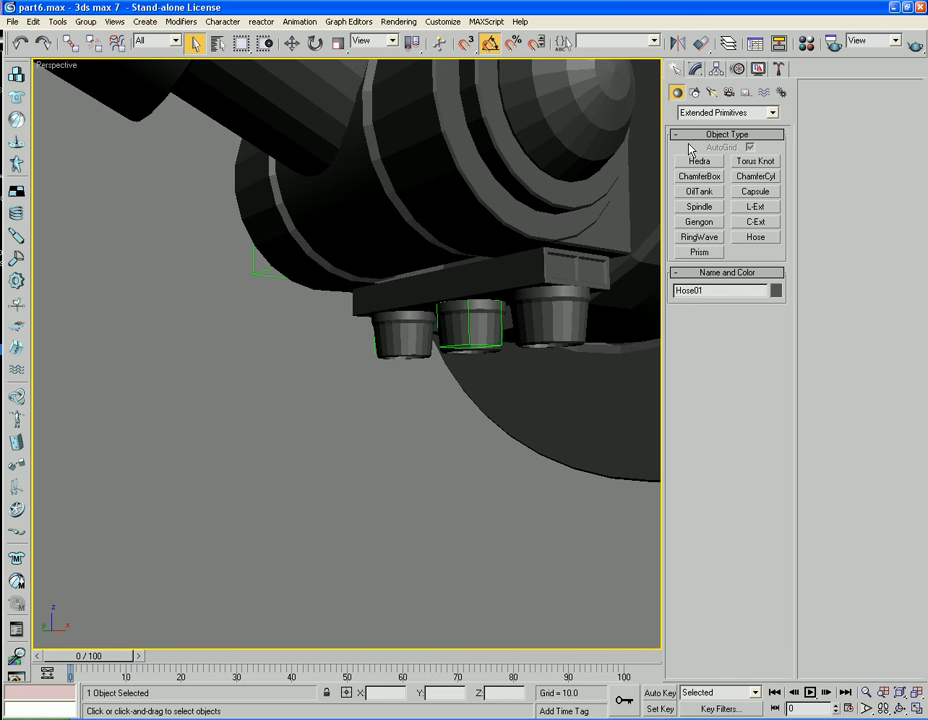
scroll(409, 376, "down", 5)
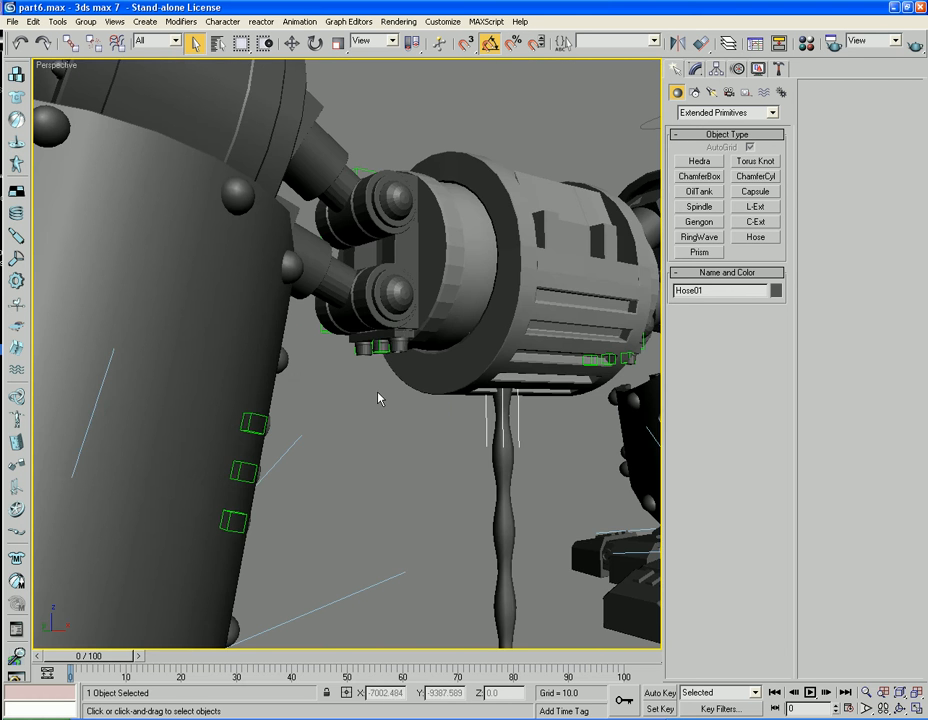
middle_click_drag(378, 398, 352, 362, "alt")
- Select Cylinder23 through Cylinder34 by name to check which hose connectors are still separate objects
key("h")
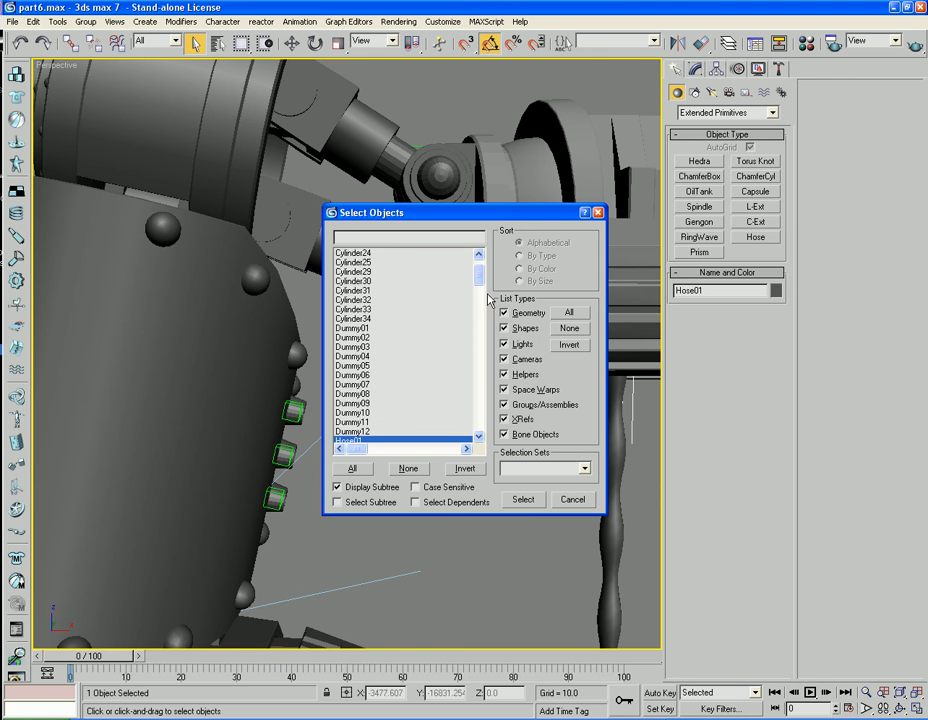
left_click_drag(478, 284, 477, 285)
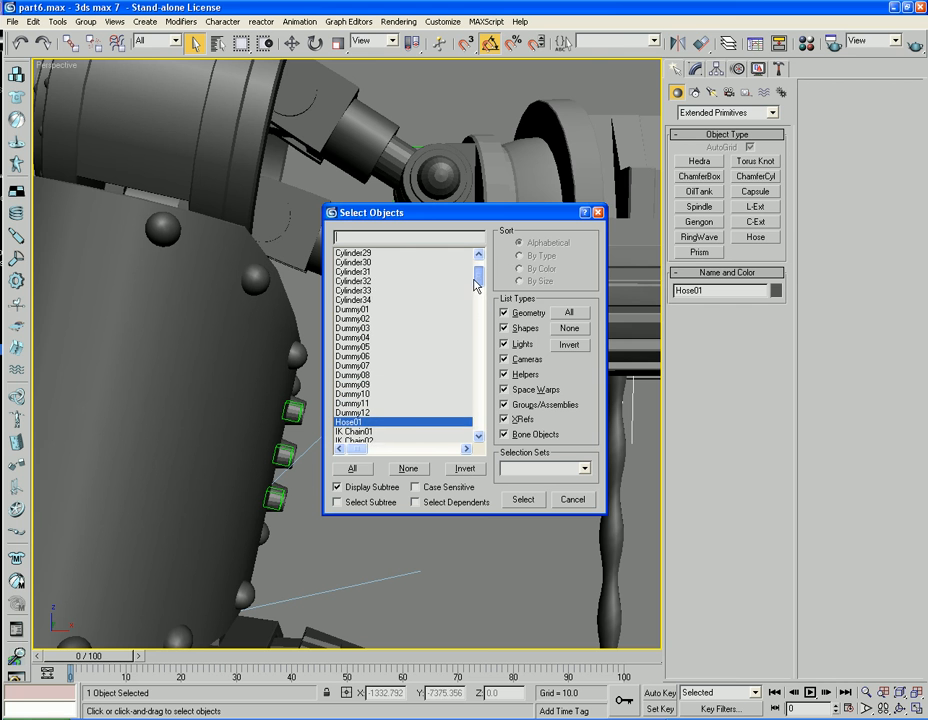
left_click(364, 302)
scroll(365, 307, "up", 3)
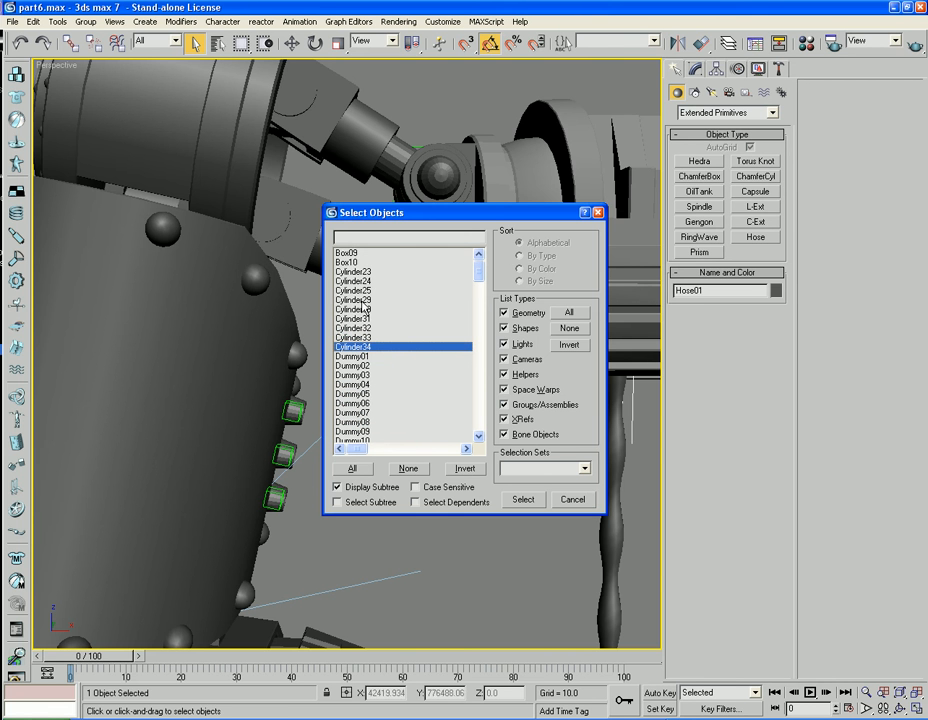
left_click(358, 272, "shift")
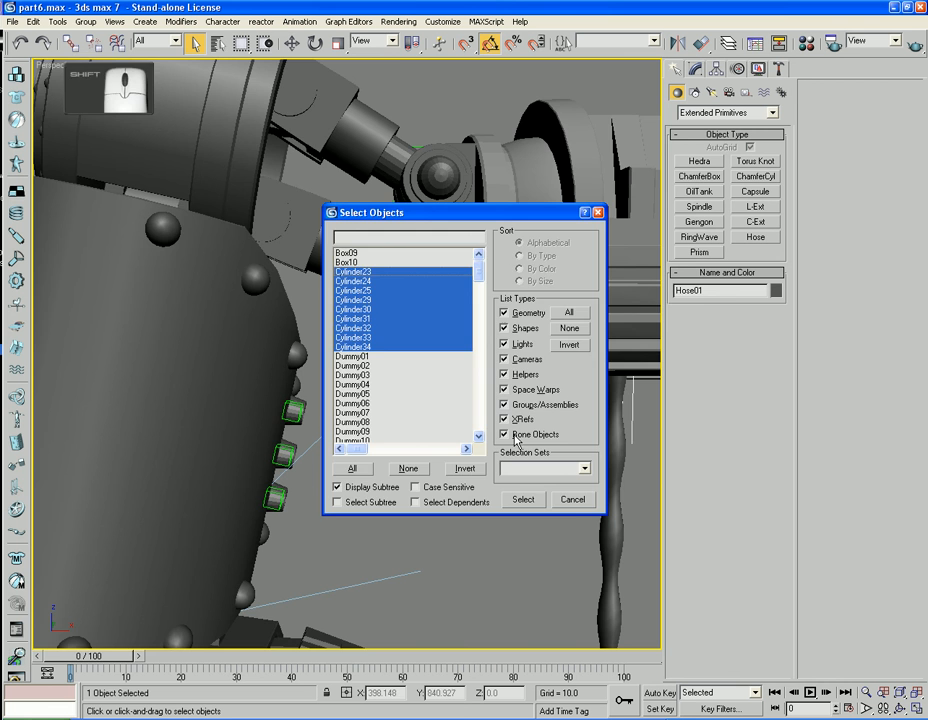
left_click(523, 499)
middle_click_drag(555, 503, 35, 426)
middle_click_drag(400, 427, 292, 429)
scroll(292, 429, "up", 4)
scroll(409, 418, "down", 5)
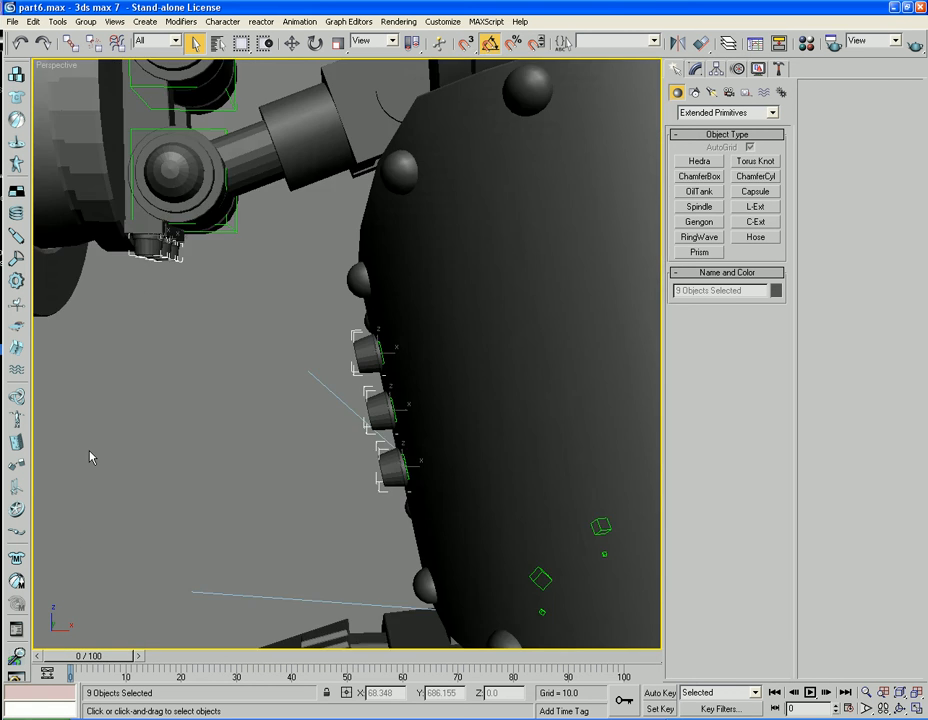
scroll(336, 412, "up", 1)
- Attach the three hose connectors on the other leg to central_lower_leg_shaft01, using edged faces as a check
left_click(509, 343)
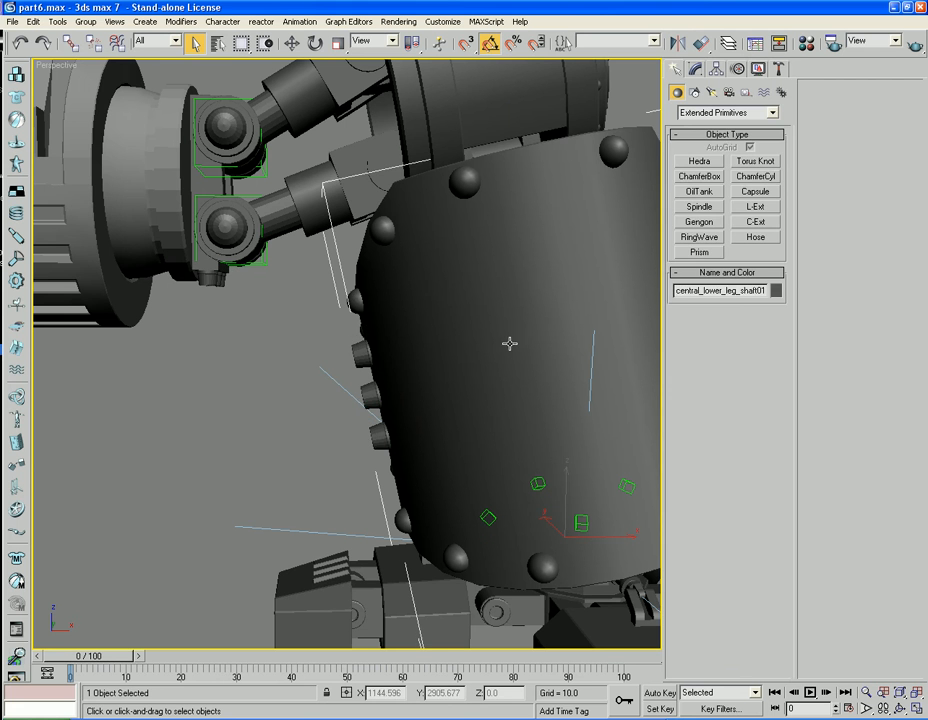
left_click(697, 72)
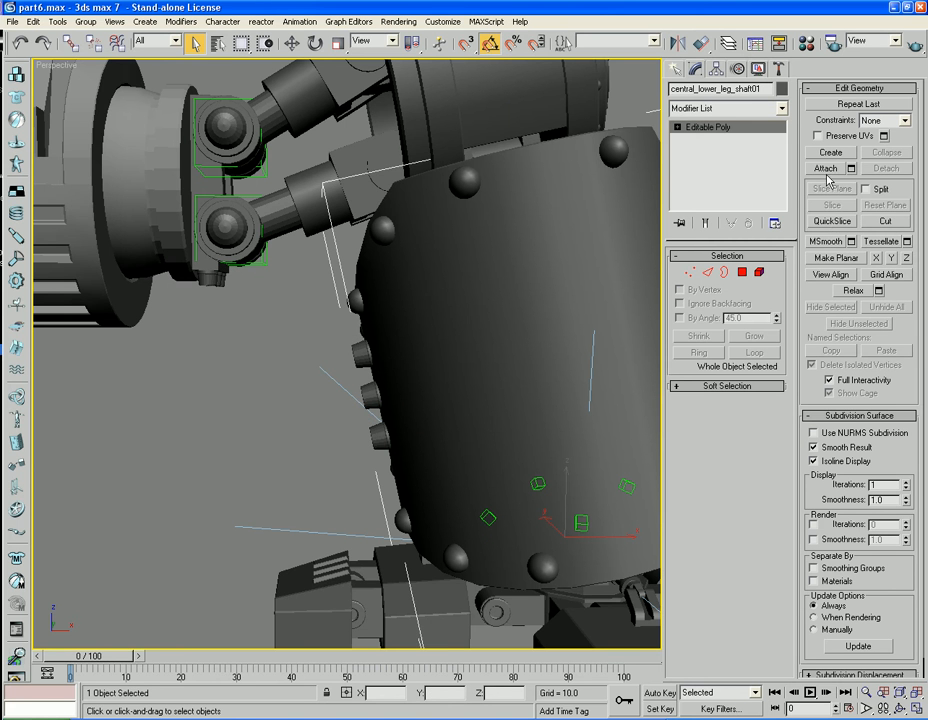
left_click(826, 169)
key("F4")
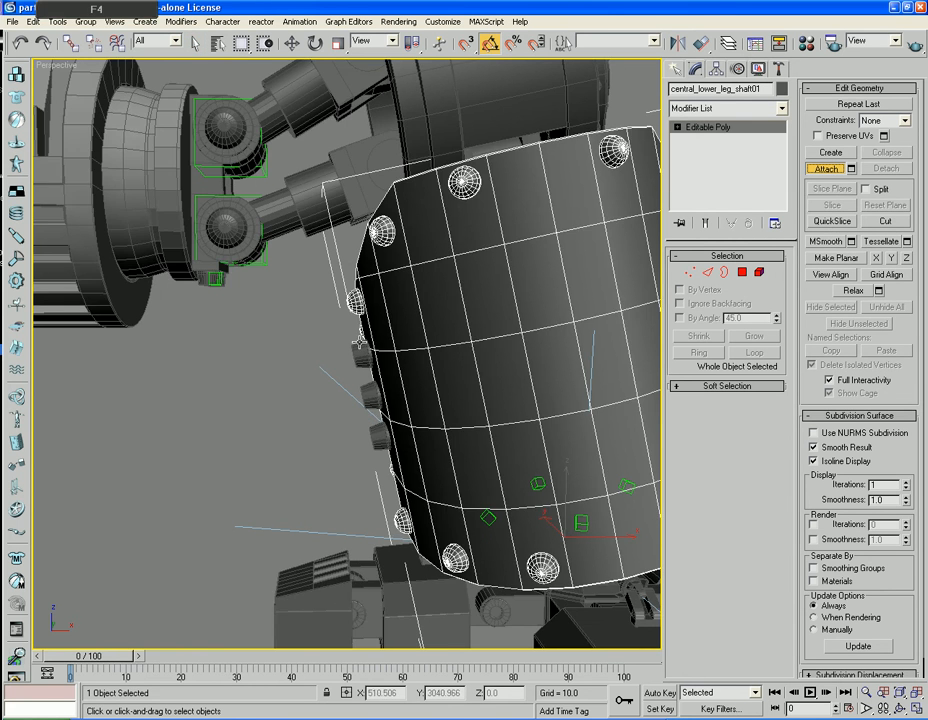
scroll(359, 341, "down", 2)
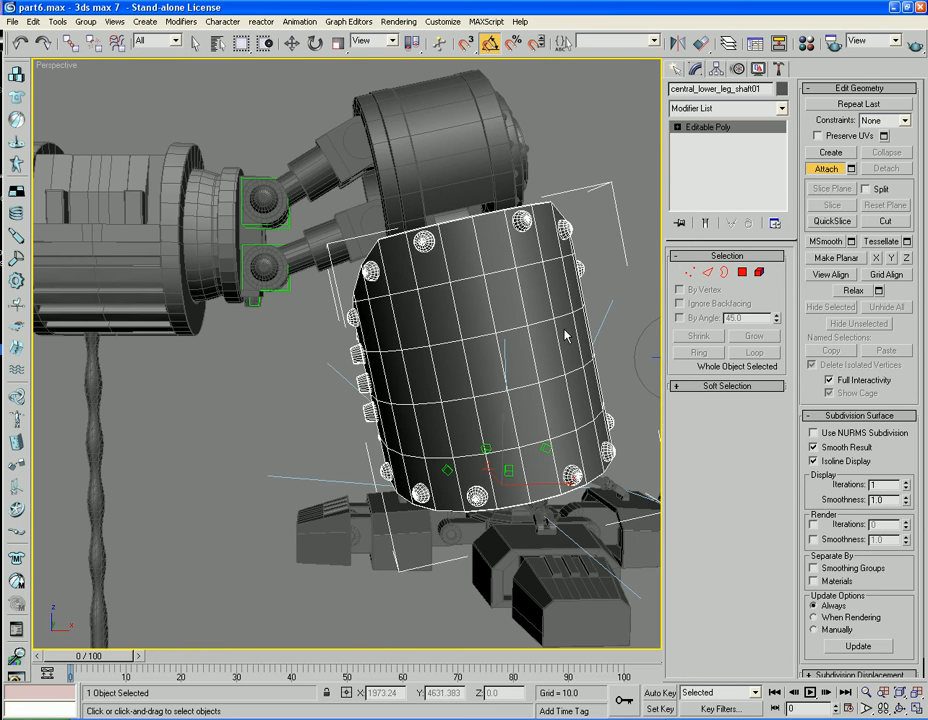
key("F4")
middle_click_drag(267, 417, 415, 410)
scroll(415, 410, "up", 5)
middle_click_drag(468, 358, 253, 684)
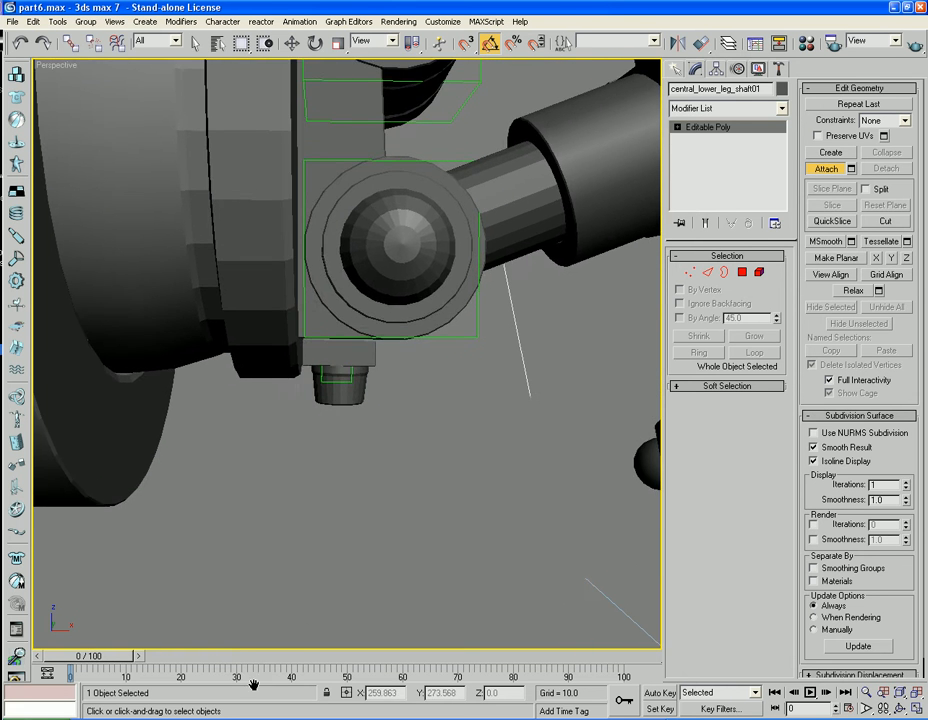
left_click(316, 326)
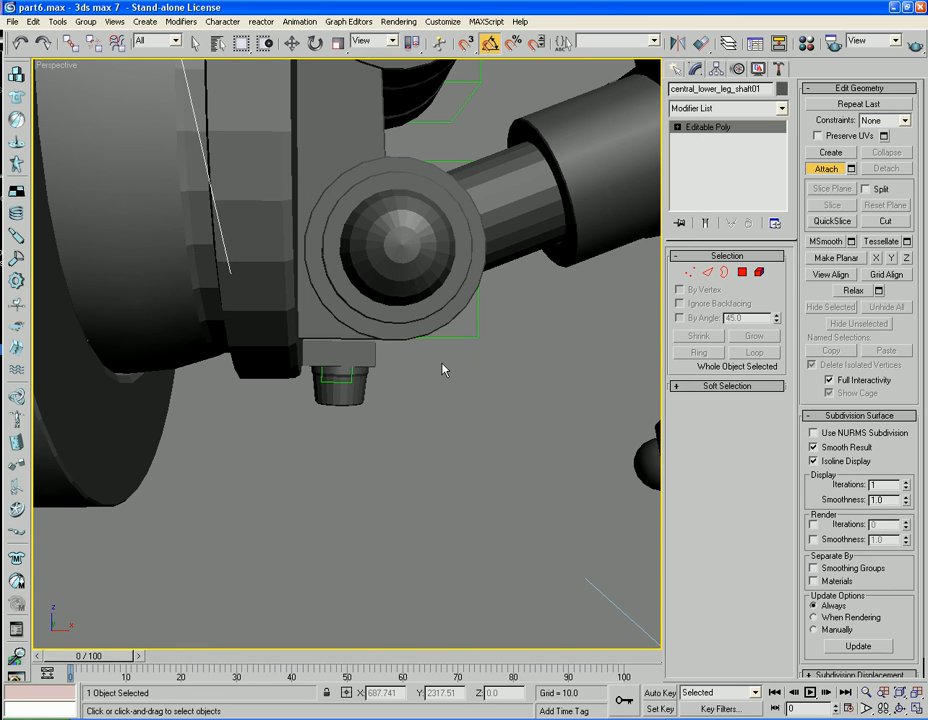
key("ctrl+z")
key("F4")
scroll(443, 370, "down", 8)
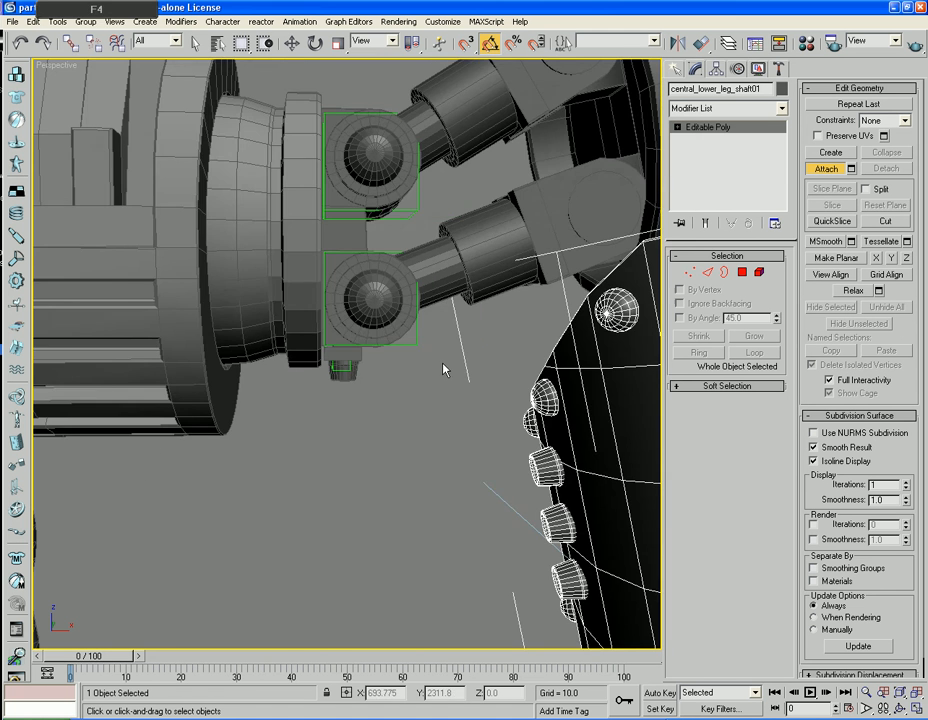
- Test the leg rig by moving IK Chain02 upward, and undo the move
scroll(530, 453, "down", 4)
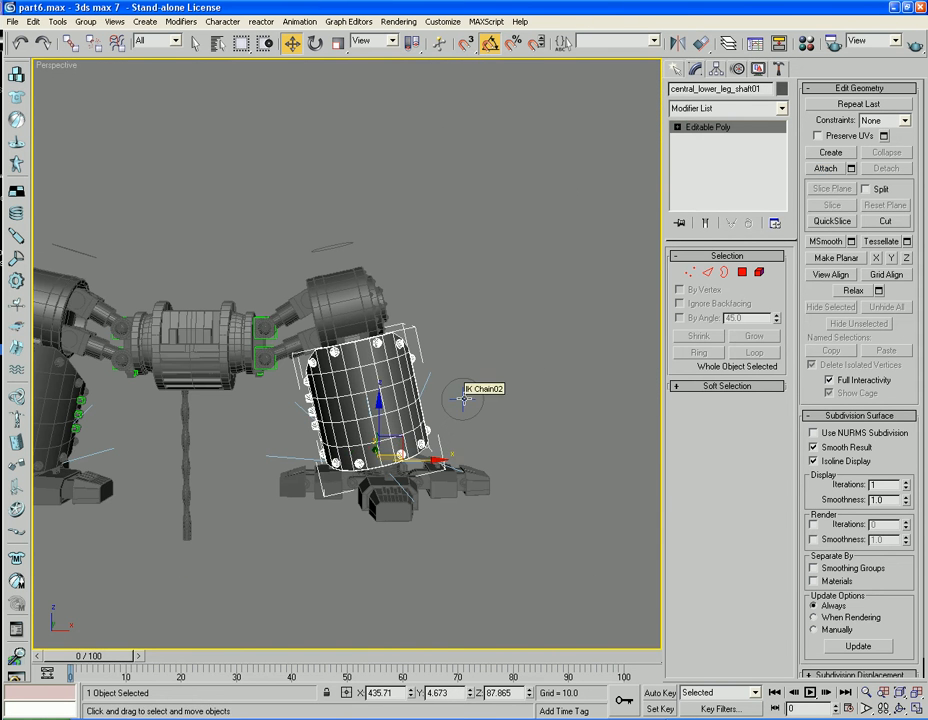
left_click(463, 399)
key("w")
left_click(463, 357)
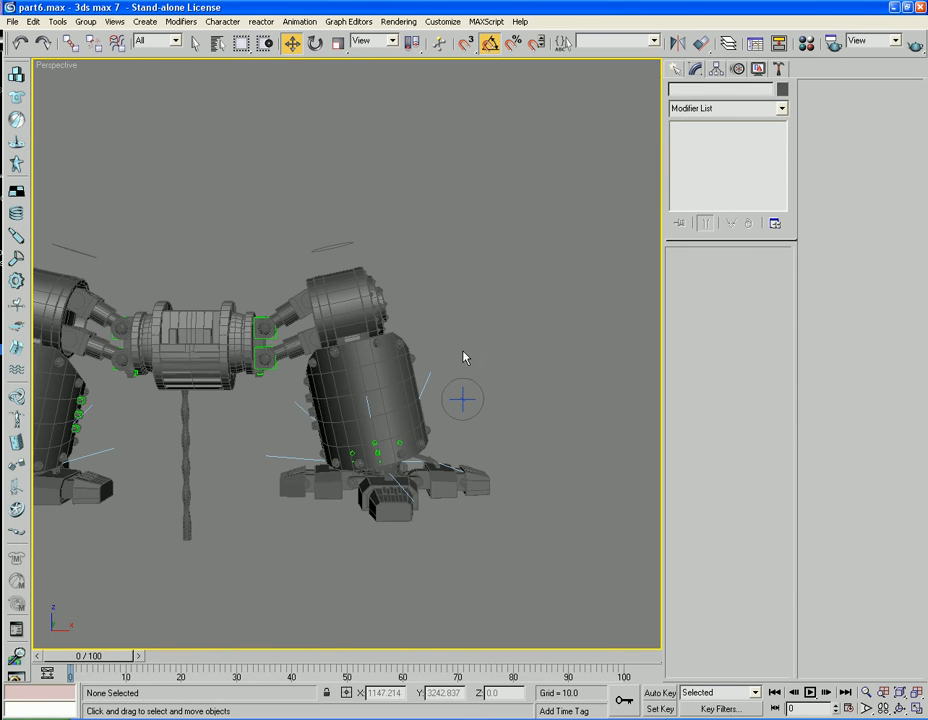
left_click(460, 392)
left_click_drag(460, 392, 450, 298)
key("ctrl+z")
middle_click_drag(311, 445, 331, 451)
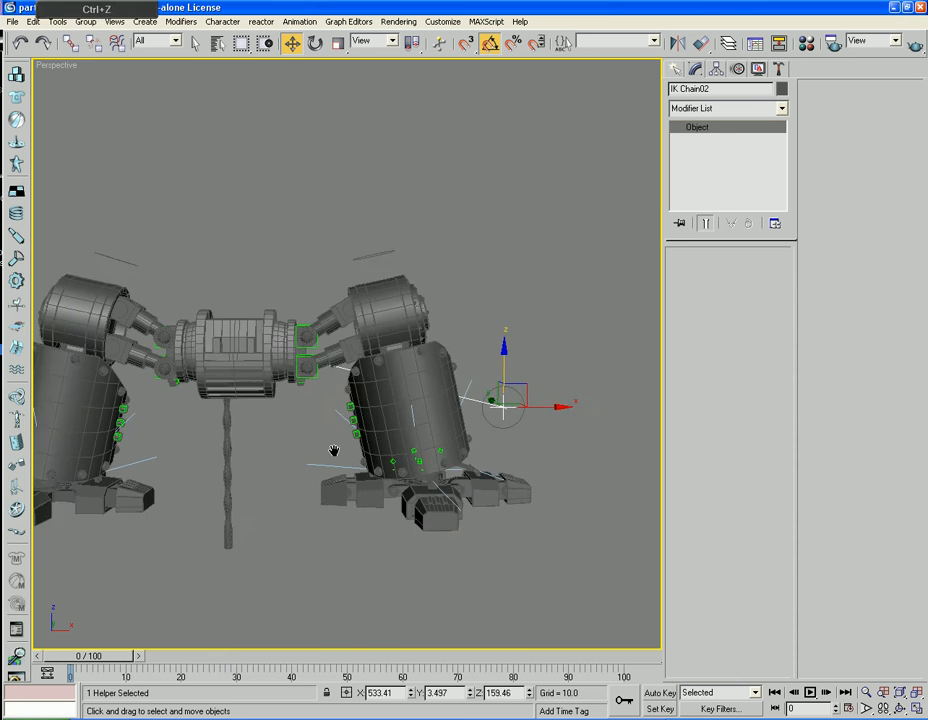
- Attach the connector bracket and its three hose connectors to Pelvis01, with edged faces displayed
scroll(357, 422, "up", 3)
scroll(290, 516, "up", 4)
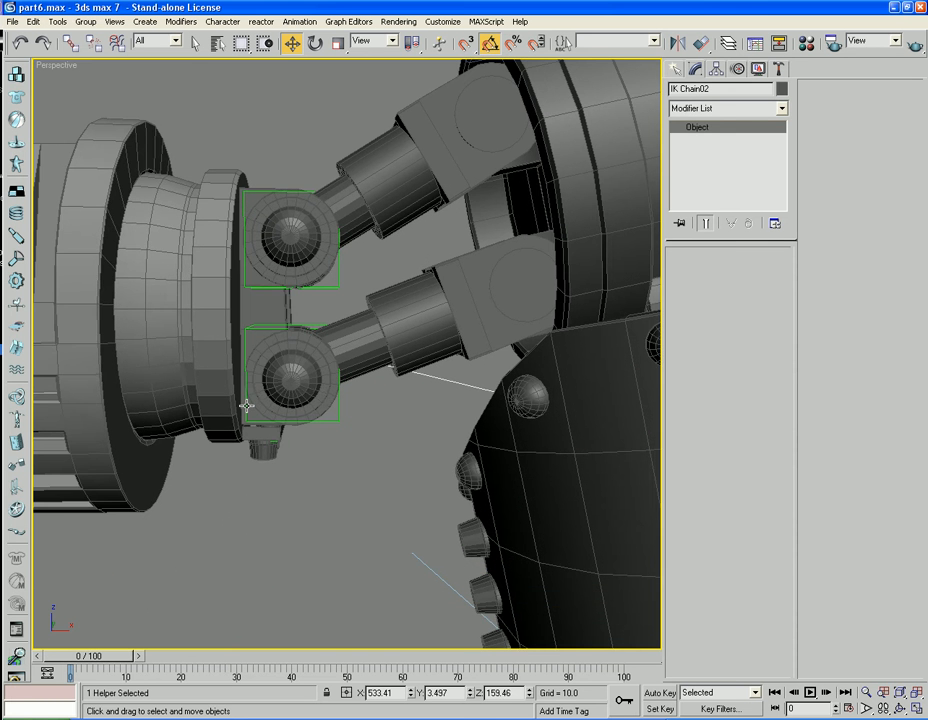
key("F4")
left_click(254, 317)
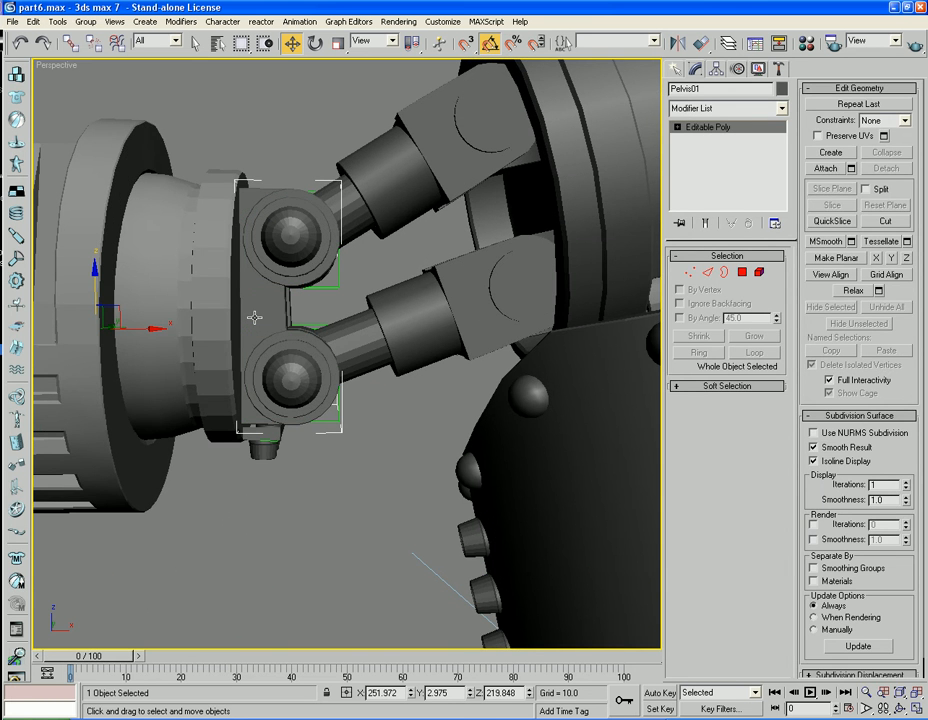
key("F4")
left_click(828, 168)
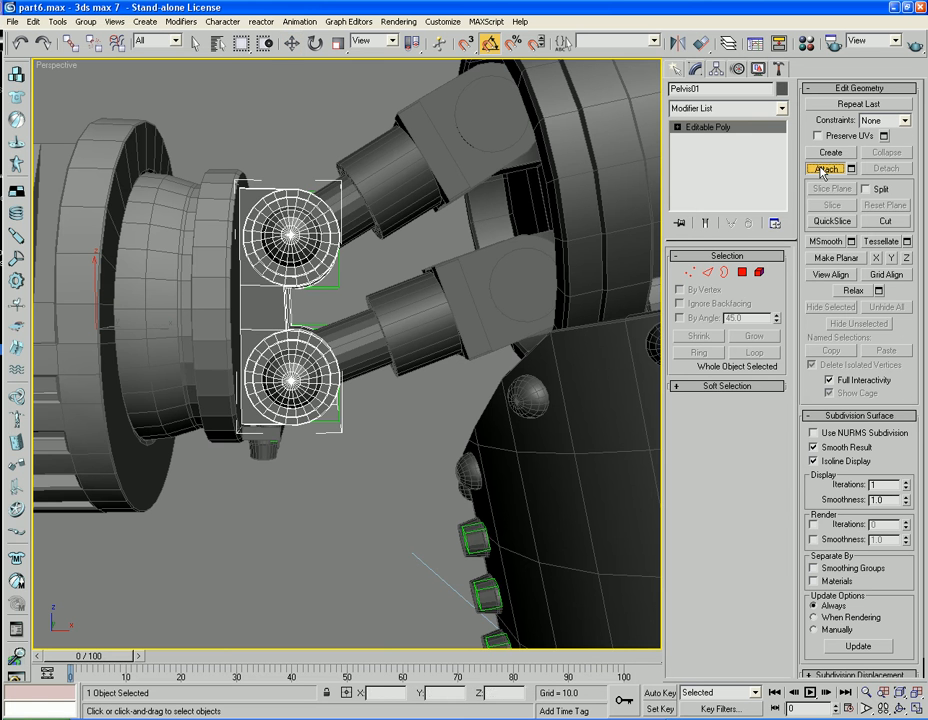
middle_click_drag(342, 503, 308, 495, "alt")
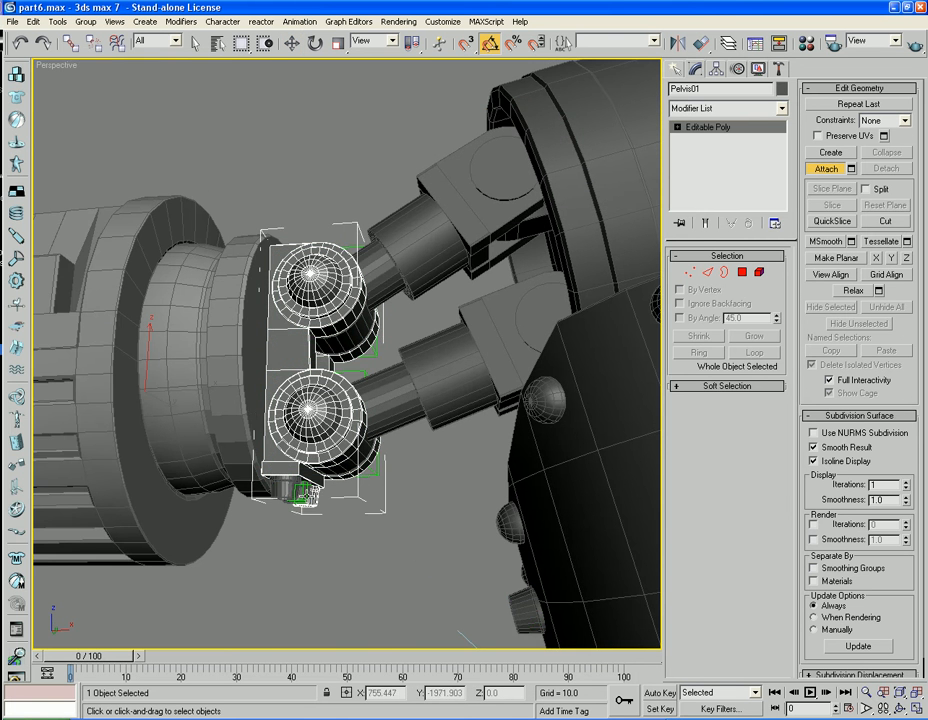
left_click(299, 492)
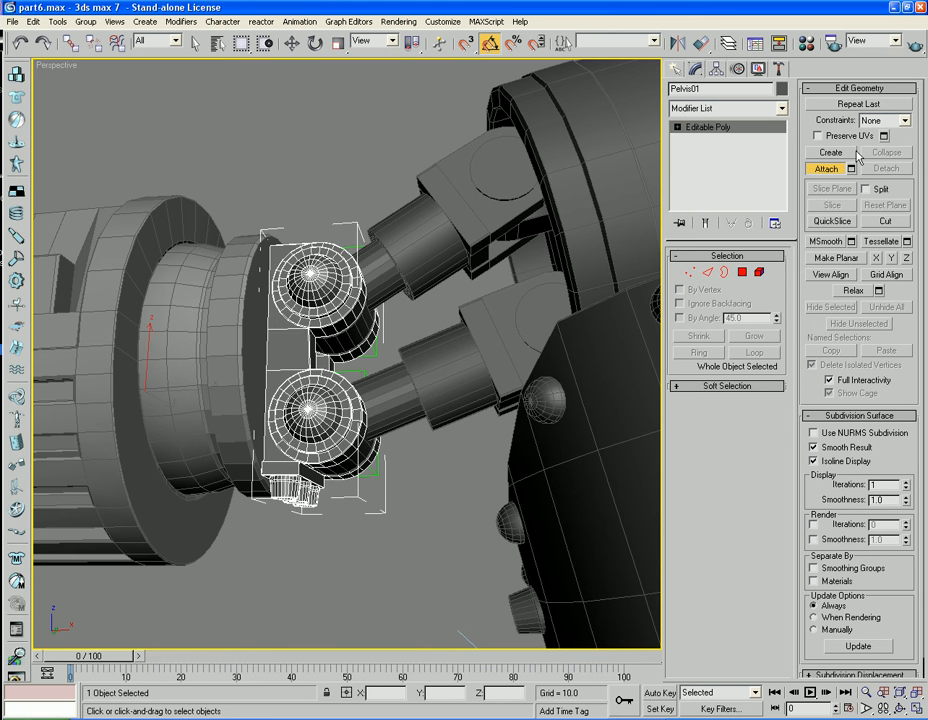
left_click(831, 177)
- Attach the connector bracket and its three hose connectors on the opposite joint to Pelvis
middle_click_drag(427, 503, 422, 541, "alt")
scroll(321, 538, "down", 4)
middle_click_drag(160, 465, 238, 447)
scroll(199, 391, "up", 5)
middle_click_drag(121, 445, 297, 463)
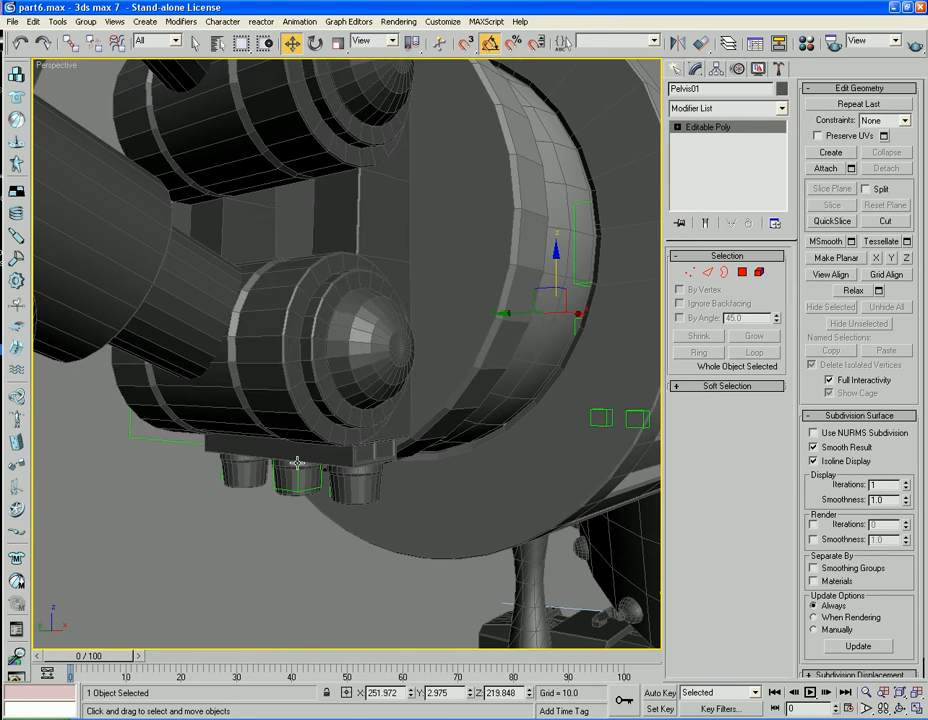
left_click(381, 222)
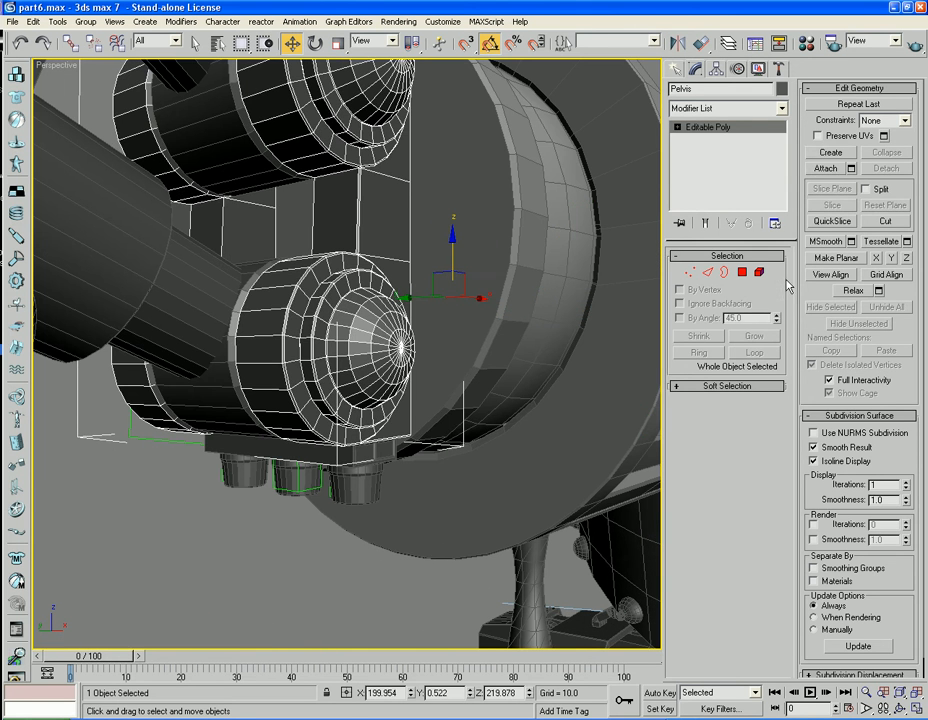
left_click(827, 170)
left_click(300, 461)
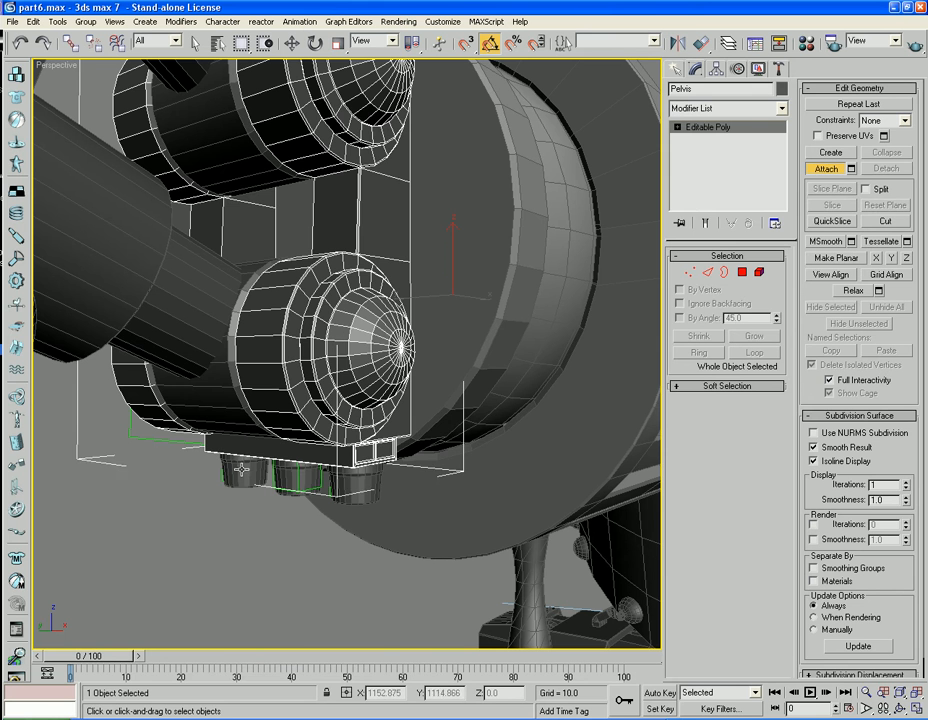
left_click(242, 471)
left_click(291, 475)
left_click(338, 481)
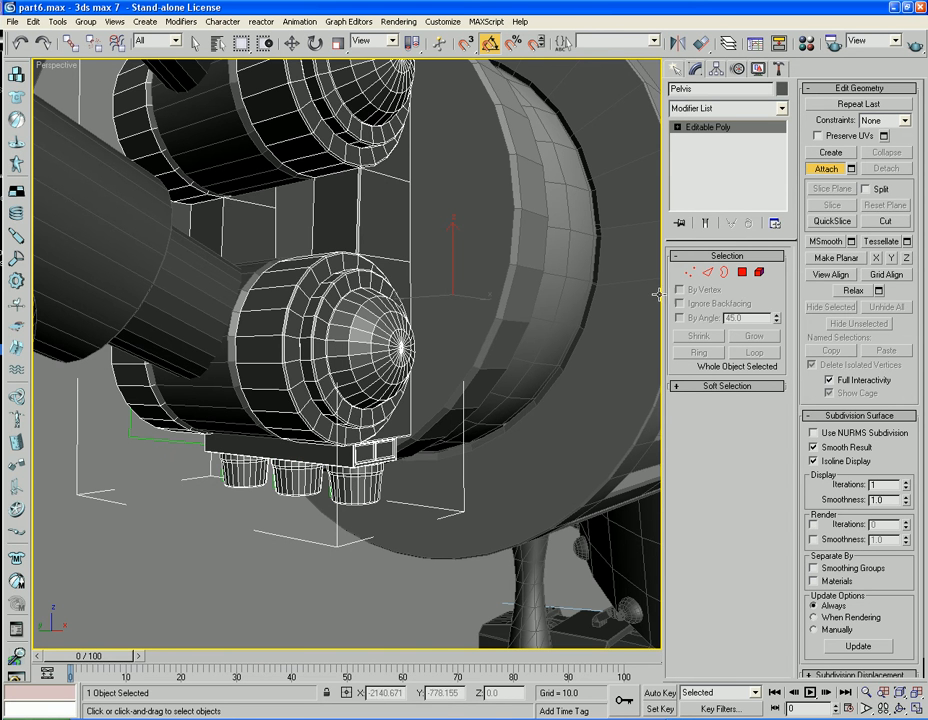
left_click(826, 169)
- Select Dummy01 through Dummy12 and Hose01 by name and hide all other objects
scroll(362, 455, "down", 5)
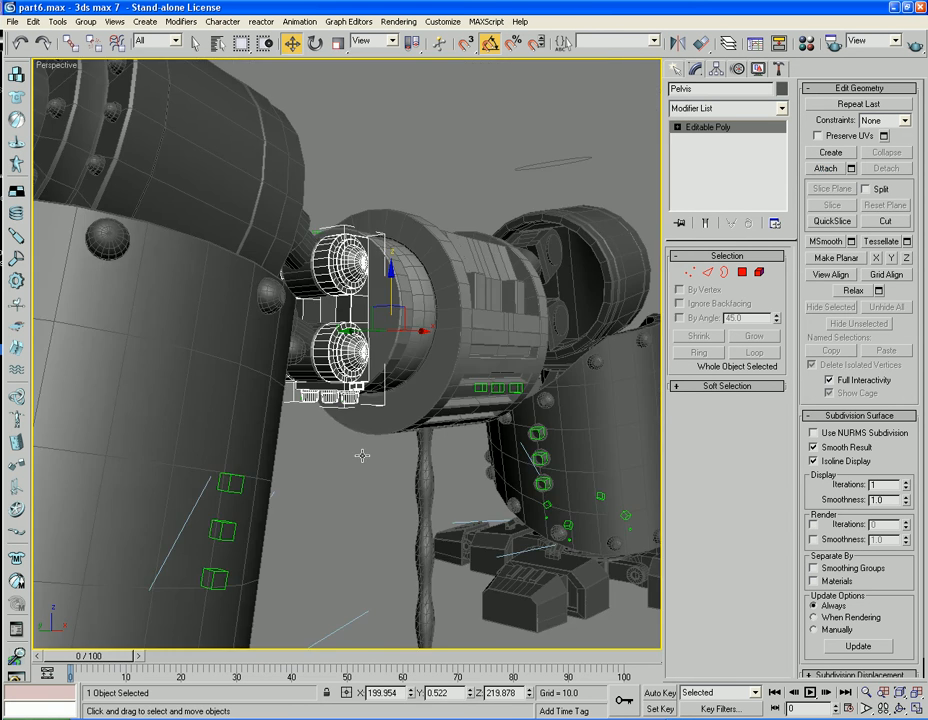
middle_click_drag(411, 530, 338, 518, "alt")
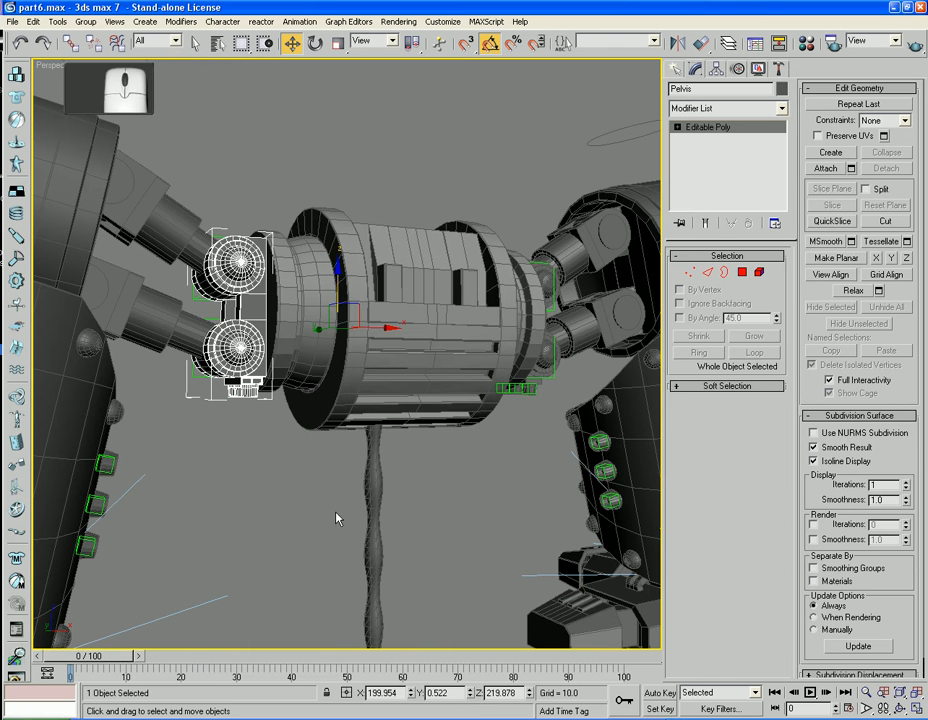
key("h")
left_click(479, 435)
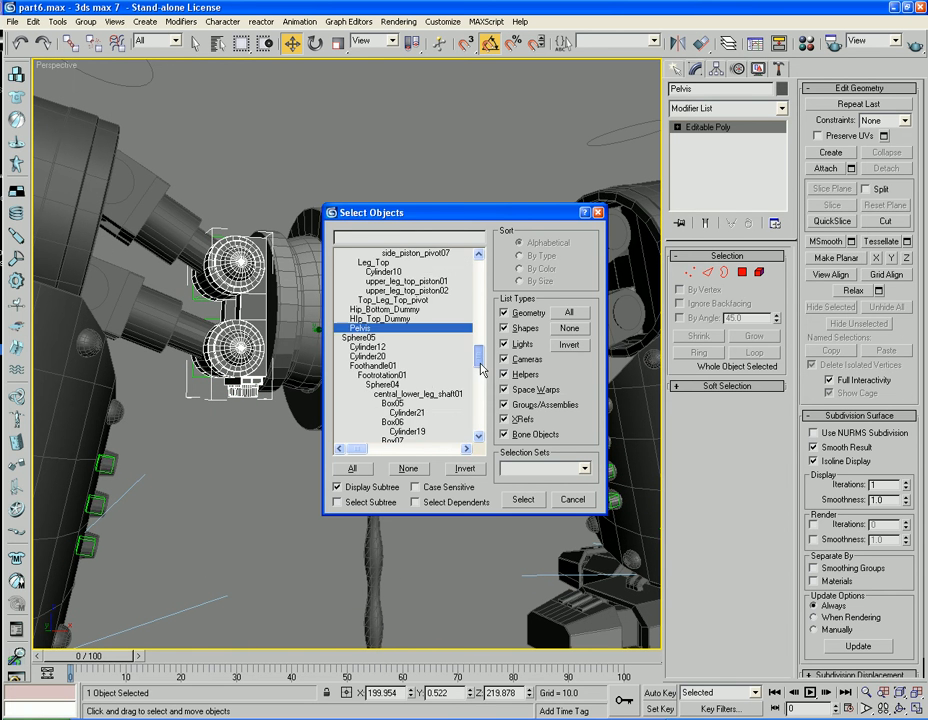
left_click_drag(481, 424, 479, 257)
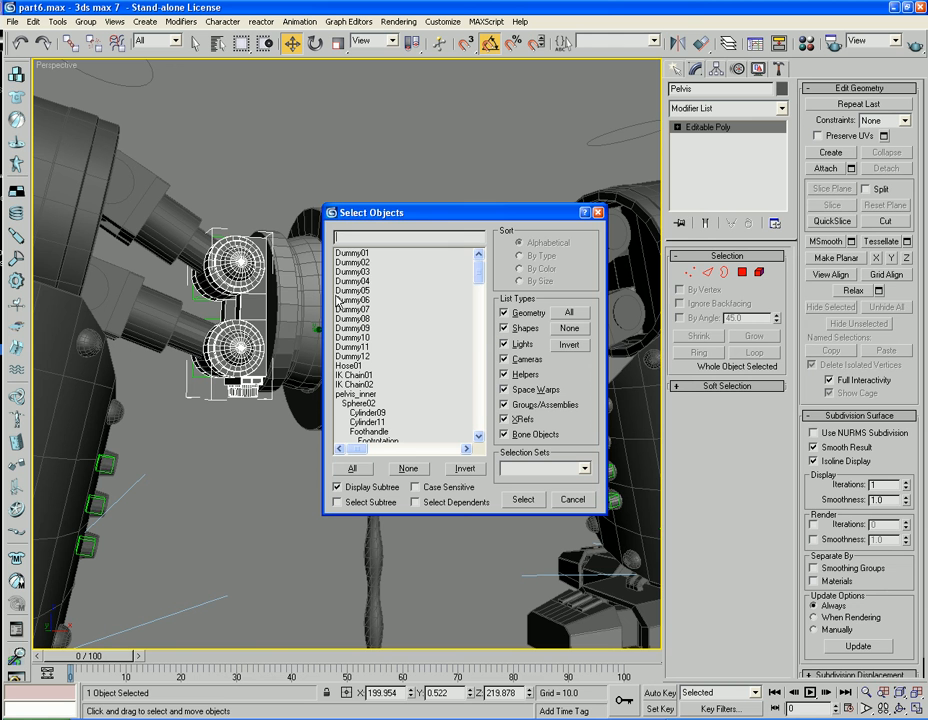
left_click_drag(348, 256, 356, 362)
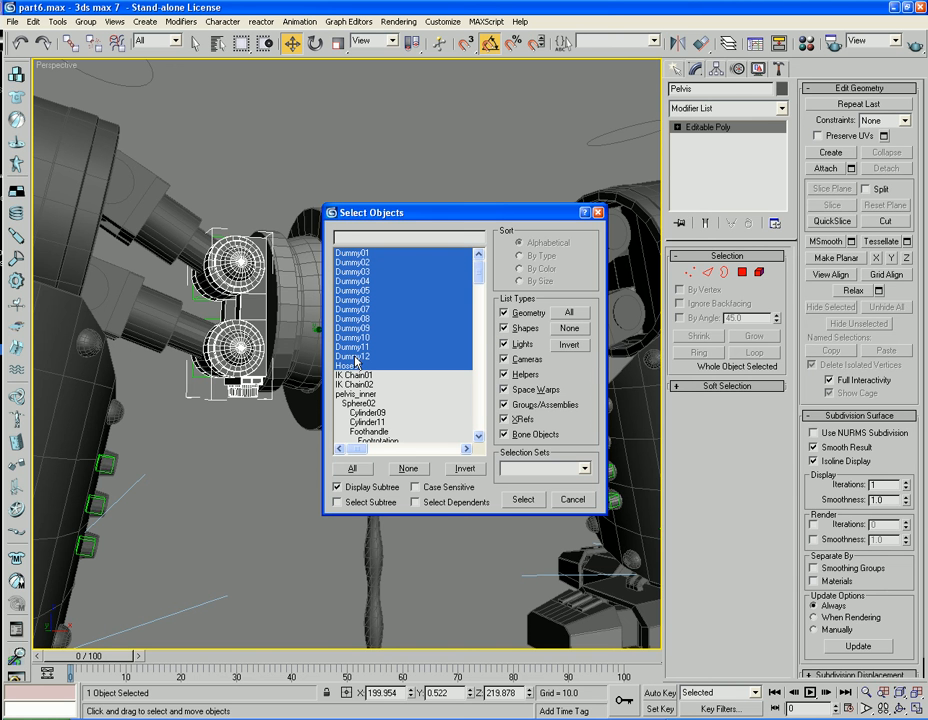
left_click(520, 498)
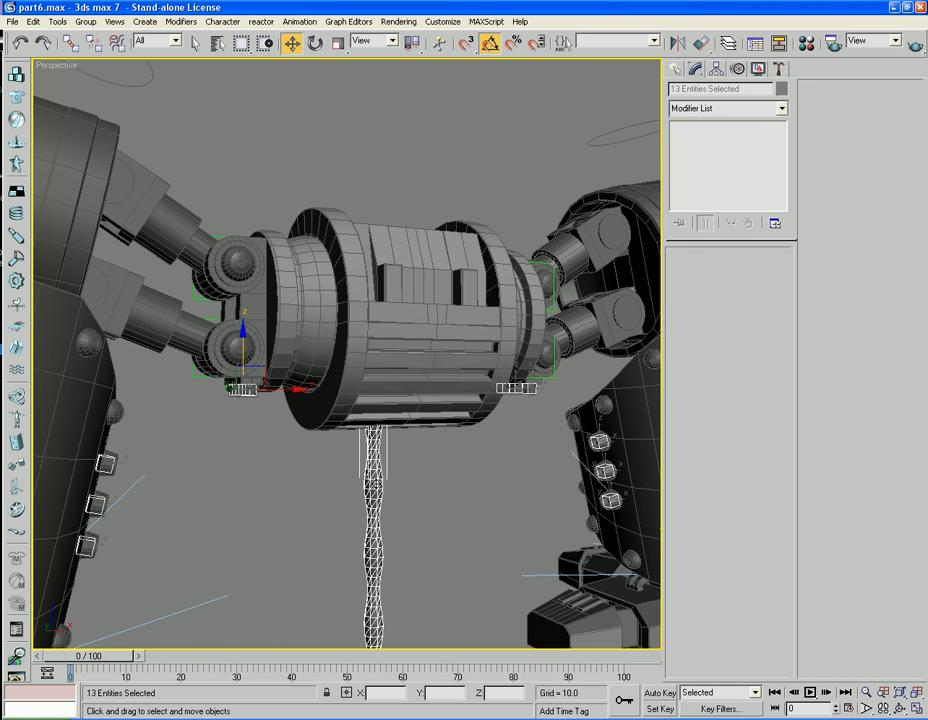
right_click(378, 491)
left_click(414, 454)
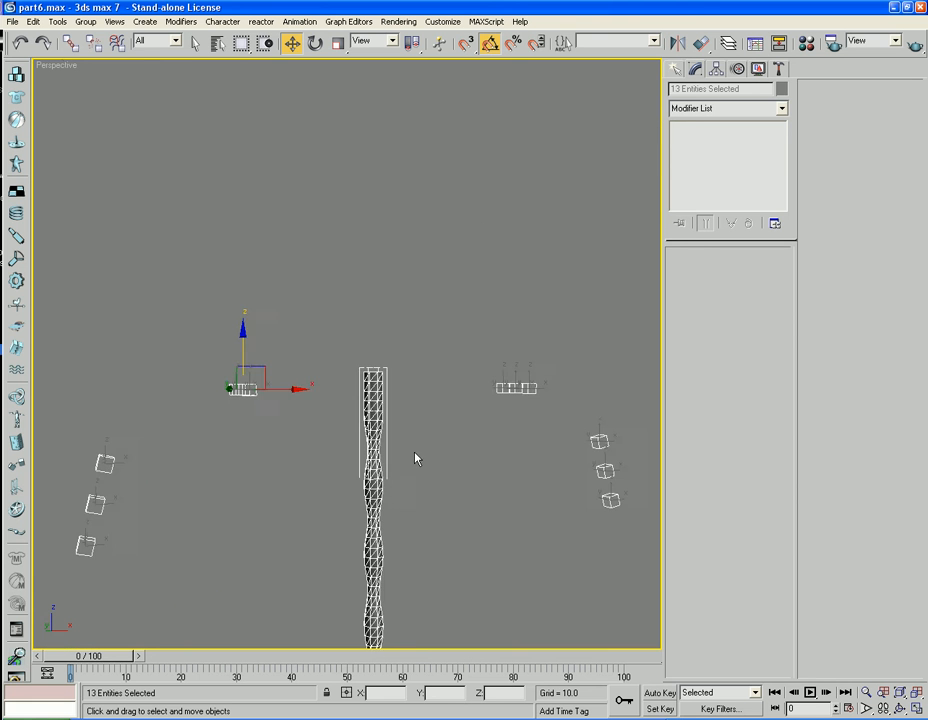
- Clone Hose01 as five copies spaced side by side along the X axis, using the Copy option
left_click(464, 497)
scroll(457, 492, "down", 5)
mouse_move(433, 467)
middle_mouse_down("alt")
mouse_move(432, 491)
mouse_move(417, 465)
middle_mouse_up("alt")
scroll(430, 490, "up", 5)
left_click(368, 460)
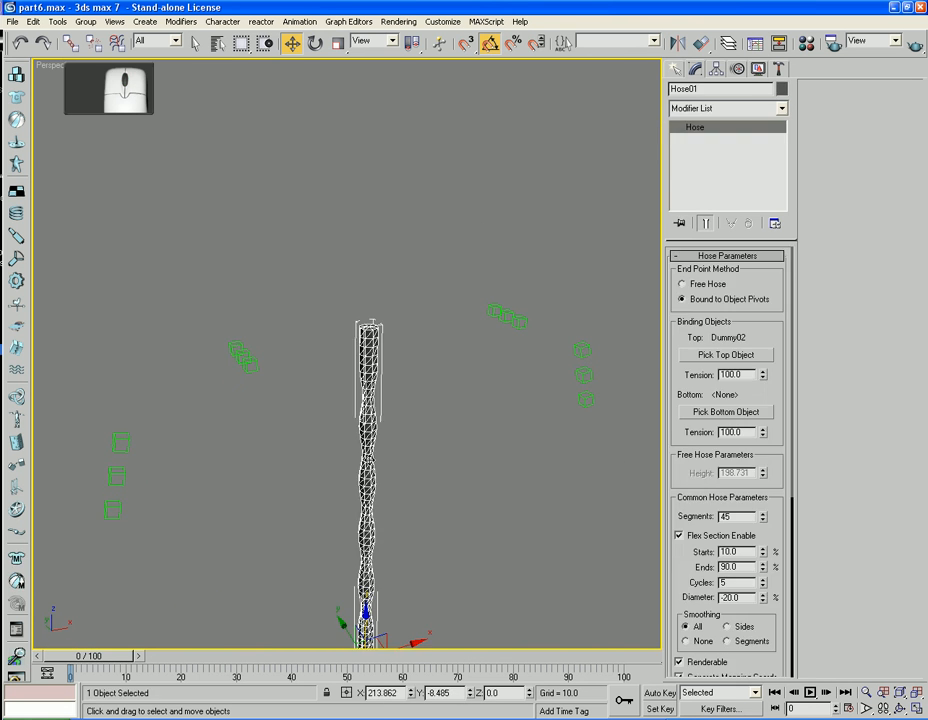
scroll(412, 581, "down", 3)
left_click_drag(406, 490, 418, 487, "shift")
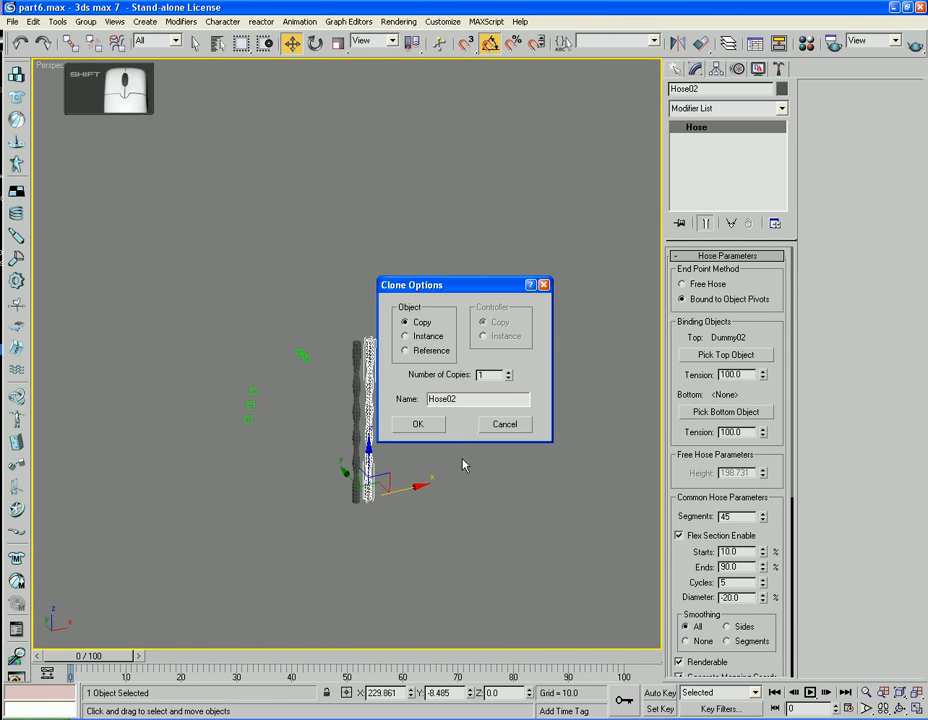
left_click(508, 372)
left_click(508, 372)
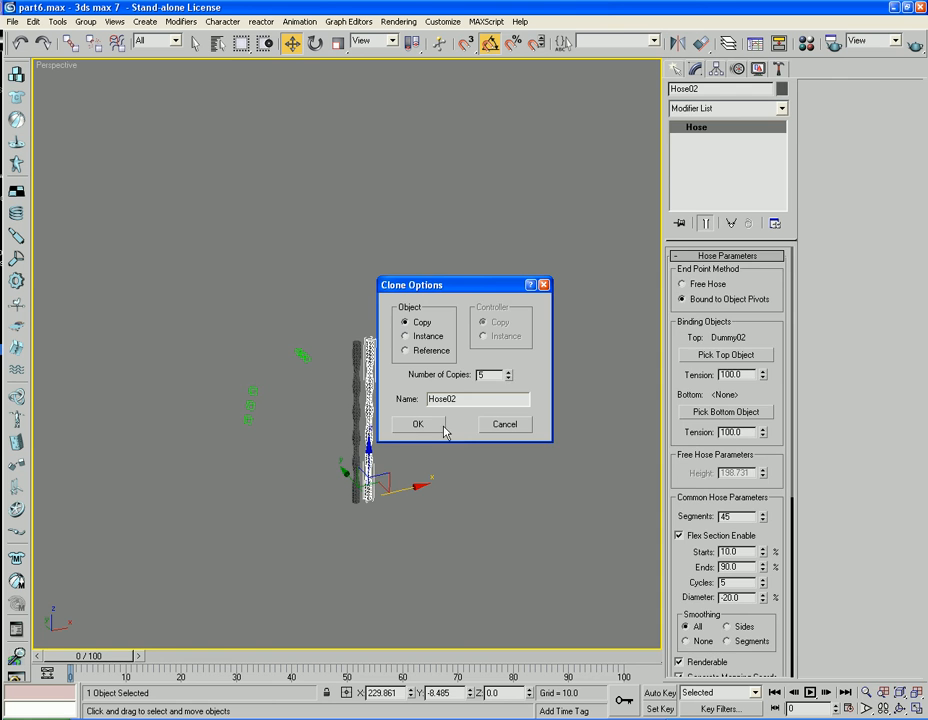
left_click(443, 428)
- Move all six hoses together along the Y axis, clear of the dummies, to about Y -115
mouse_move(474, 395)
middle_mouse_down("alt")
mouse_move(474, 432)
mouse_move(447, 459)
mouse_move(464, 458)
middle_mouse_up("alt")
left_click_drag(457, 422, 390, 470)
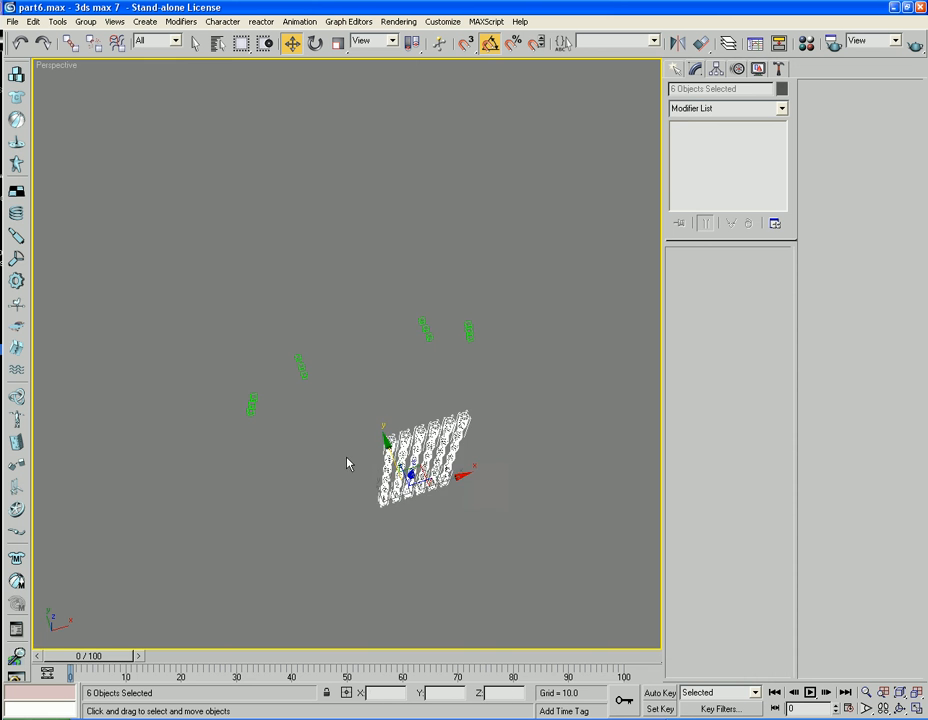
left_click(317, 482)
- Bind the bottom end of Hose01 to Dummy04
middle_click_drag(317, 482, 453, 373, "alt")
left_click(401, 463)
scroll(348, 449, "up", 3)
left_click(721, 356)
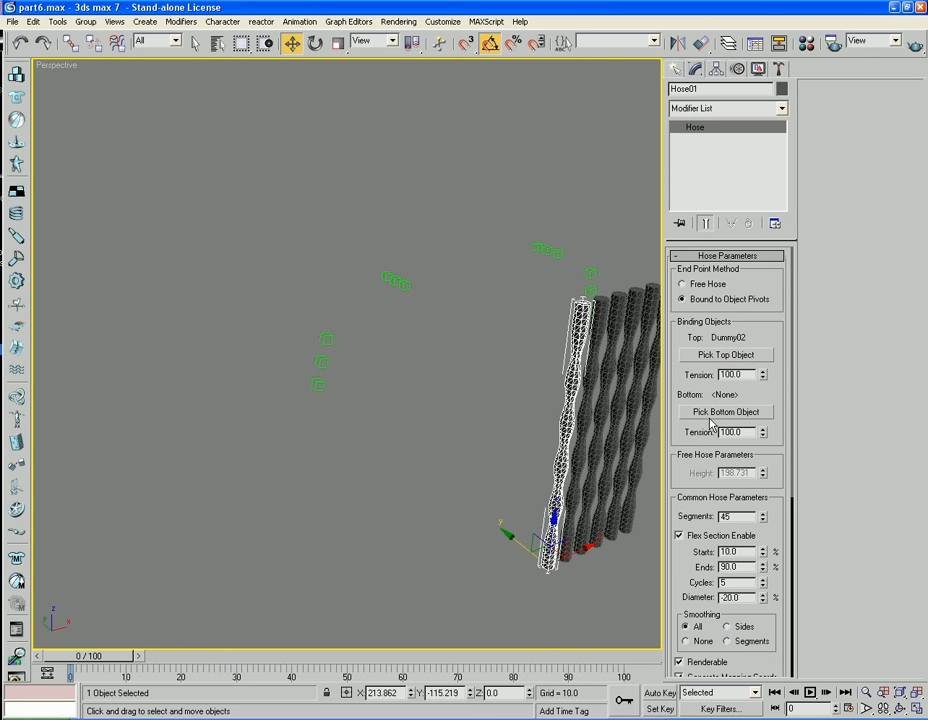
left_click(709, 413)
left_click(325, 335)
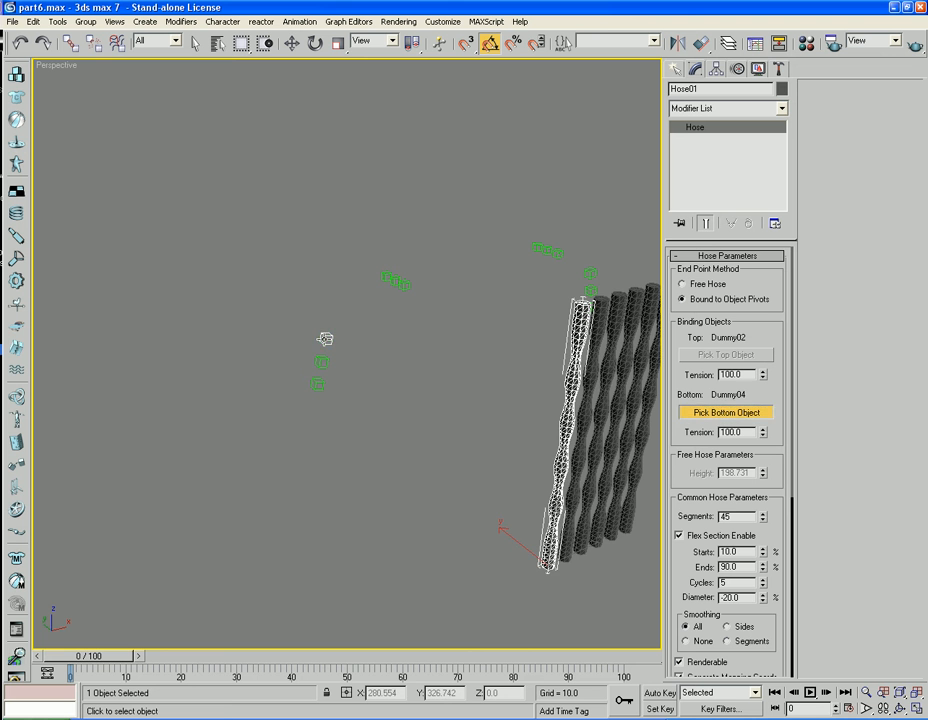
- Set Hose01's bottom tension to 21 and its segments to 24, and disable its flex section
middle_click_drag(406, 432, 405, 480, "alt")
scroll(373, 424, "up", 4)
scroll(392, 489, "down", 2)
left_click_drag(774, 437, 766, 533)
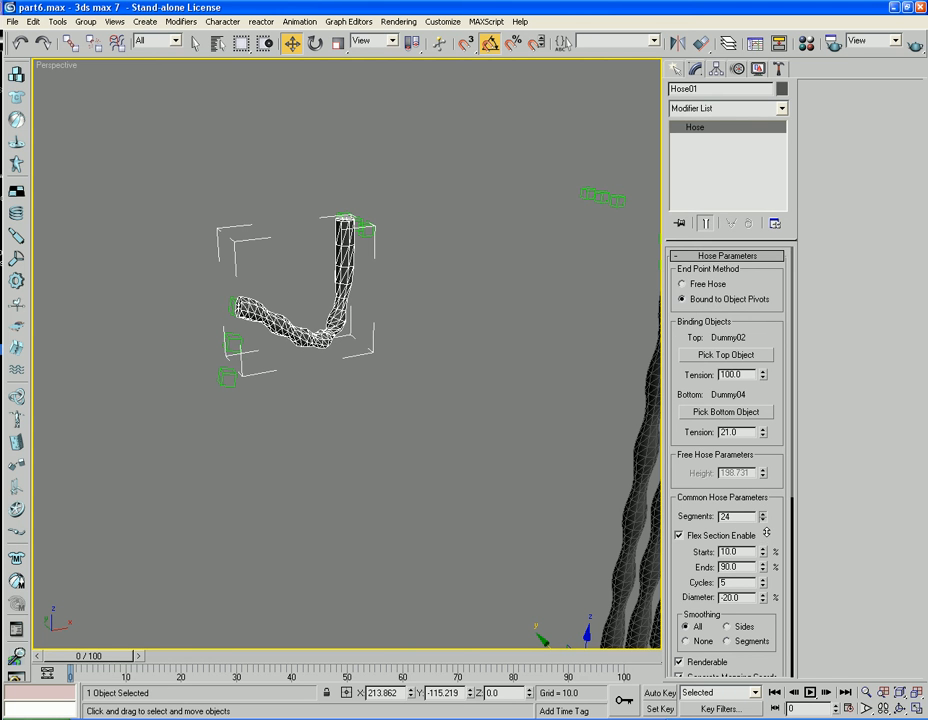
left_click(680, 536)
middle_click_drag(553, 474, 490, 398, "alt")
middle_click_drag(515, 430, 648, 423, "alt")
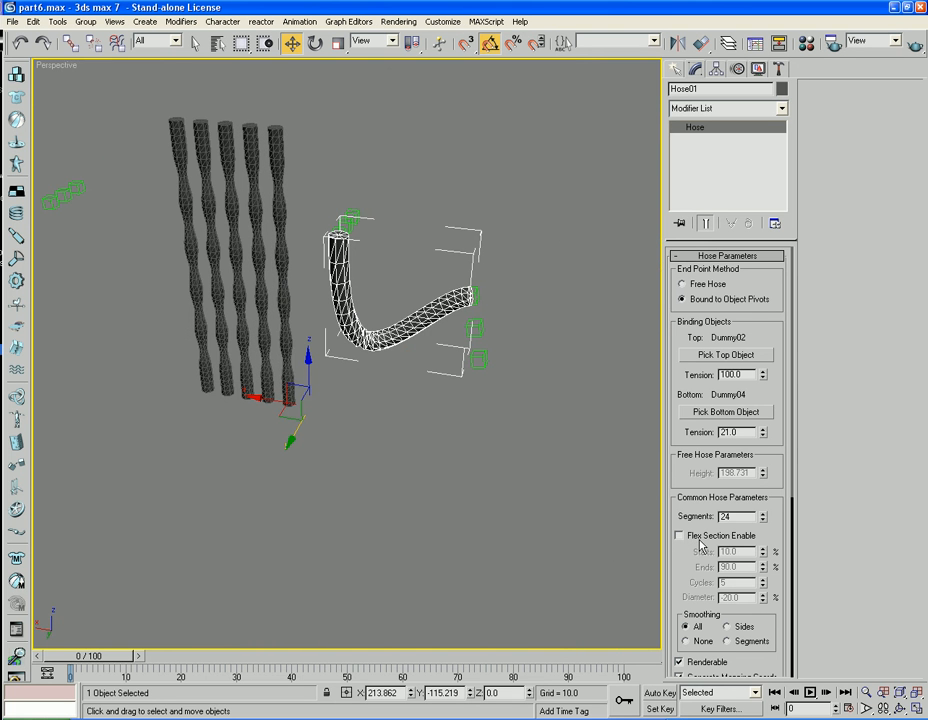
middle_click_drag(511, 517, 422, 435, "alt")
- Test Hose01's bending by moving Dummy04, and undo the move
right_click(418, 430)
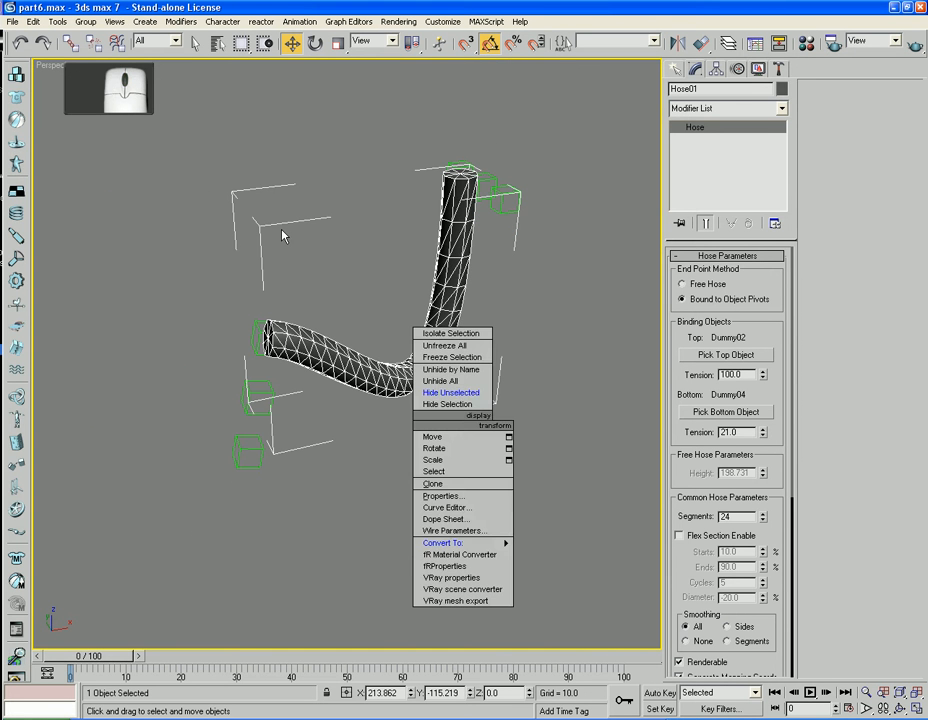
left_click(258, 325)
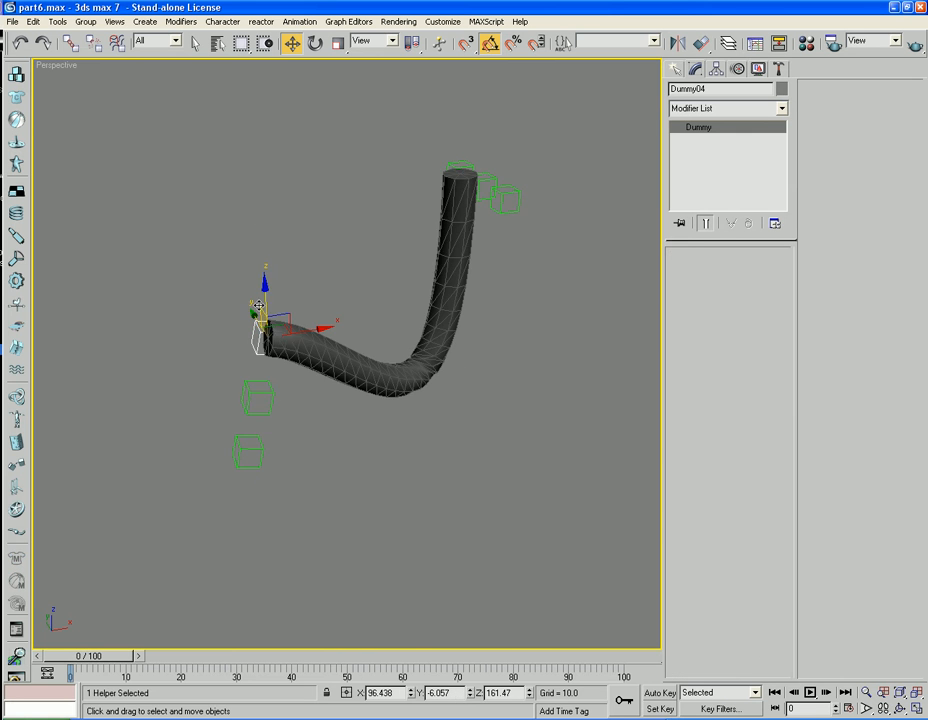
left_click_drag(267, 300, 242, 282)
scroll(267, 320, "down", 3)
key("ctrl+z")
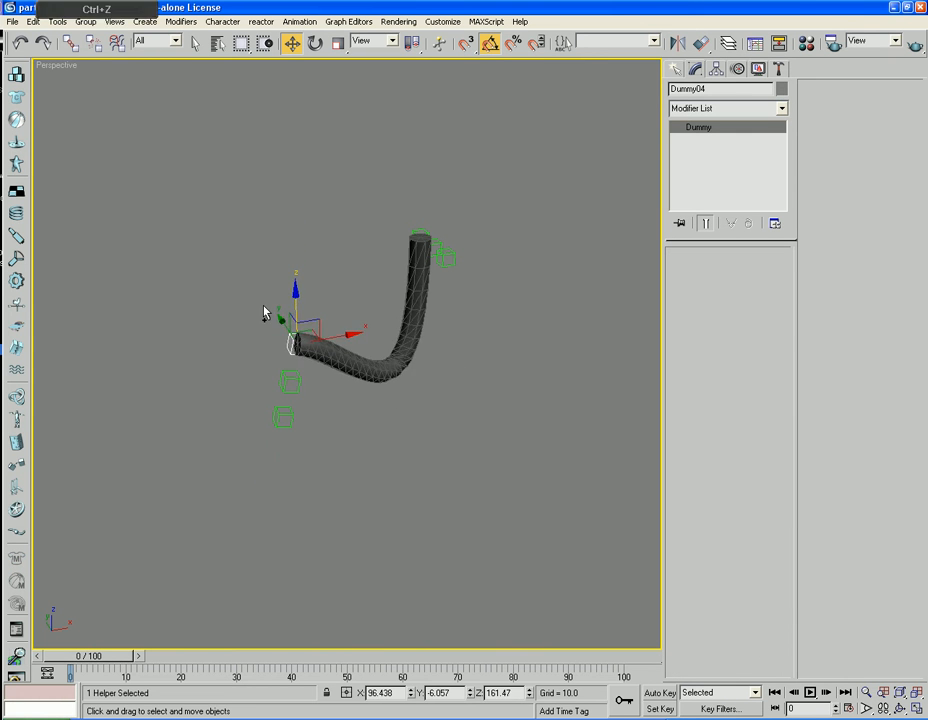
- Raise Hose01's bottom tension to 27
mouse_move(432, 437)
middle_mouse_down("alt")
mouse_move(323, 420)
mouse_move(346, 385)
mouse_move(393, 400)
mouse_move(365, 396)
mouse_move(406, 422)
mouse_move(468, 427)
mouse_move(389, 437)
mouse_move(410, 445)
middle_mouse_up("alt")
left_click(404, 424)
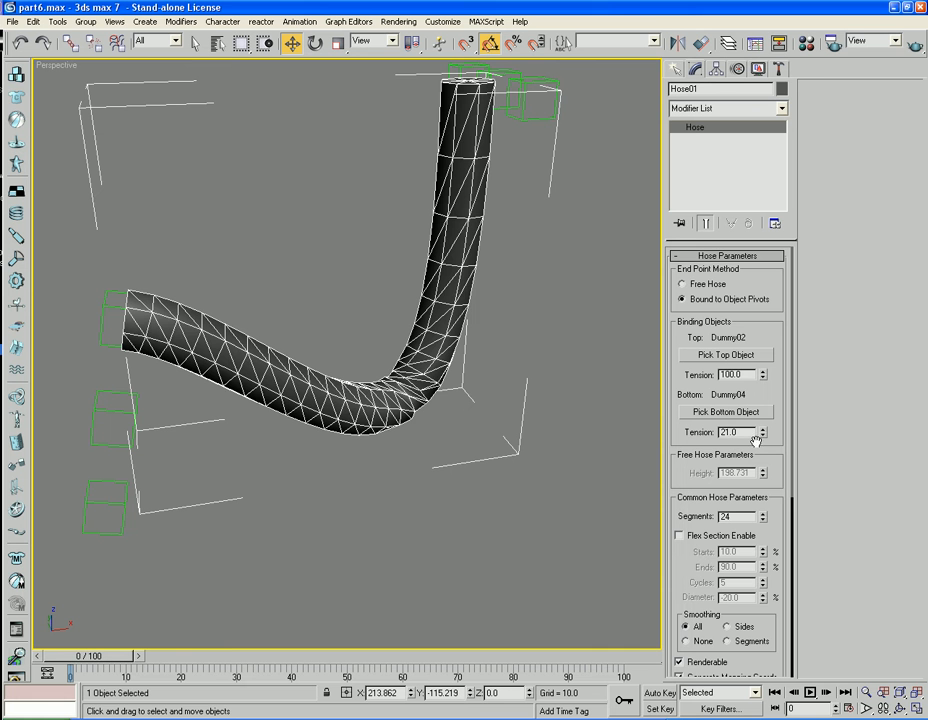
left_click_drag(765, 437, 765, 425)
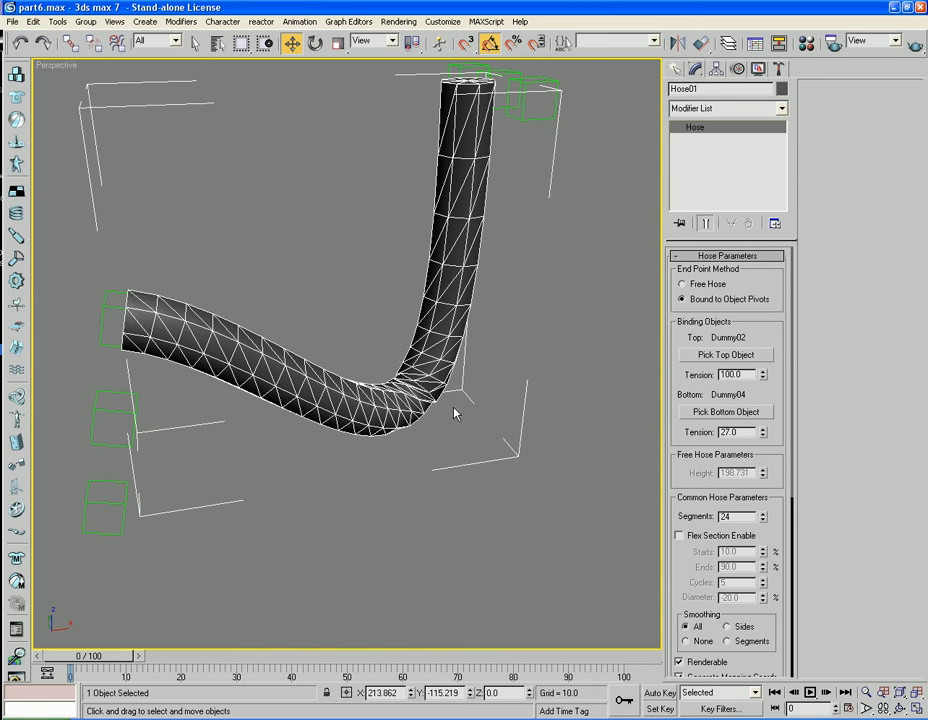
- Rotate Dummy04 around its local Z axis to reduce the twist in Hose01
left_click(115, 308)
left_click(315, 43)
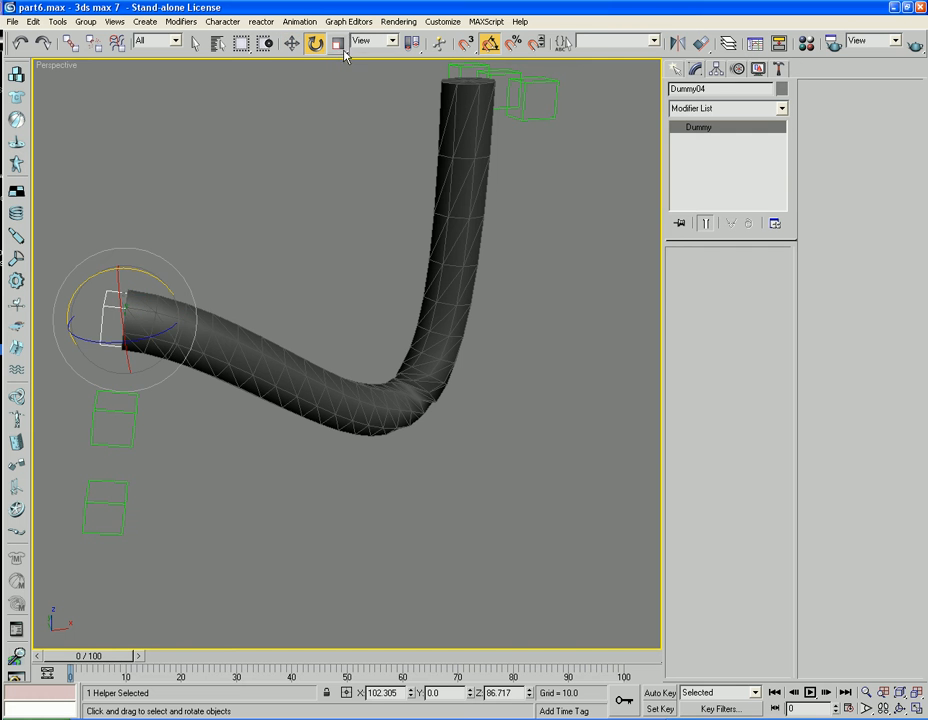
left_click(373, 40)
left_click(372, 93)
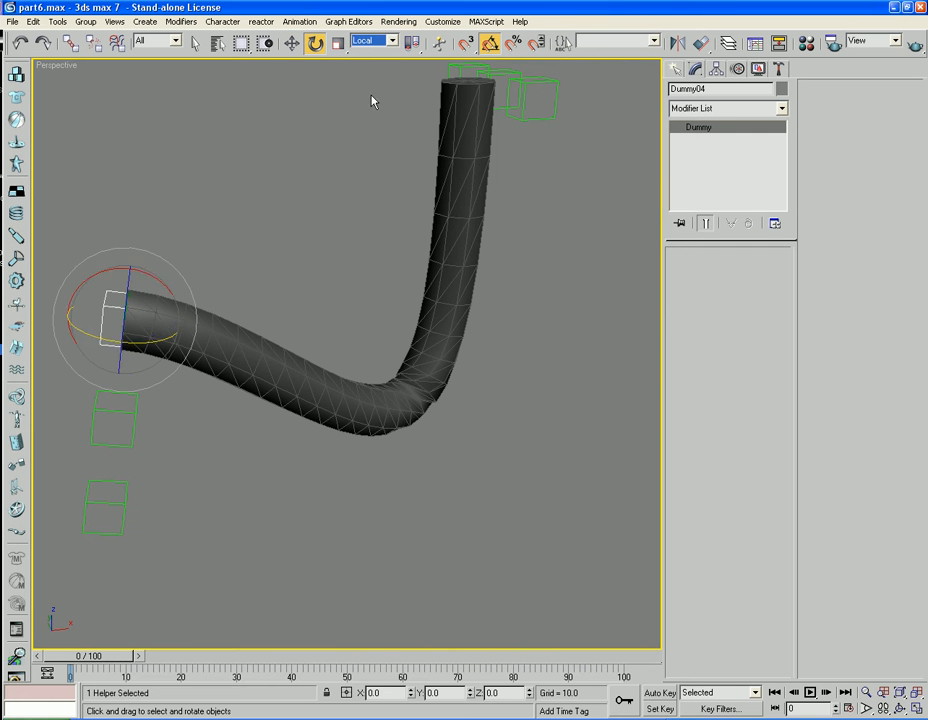
left_click_drag(127, 310, 116, 415)
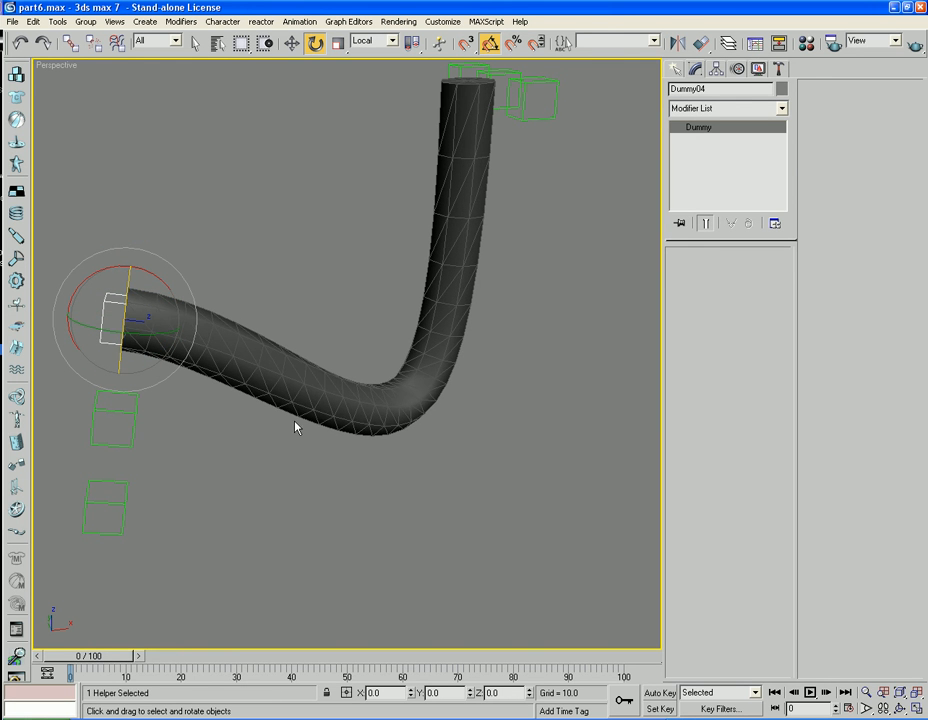
- Add an Edit Poly modifier to Hose01
left_click(474, 308)
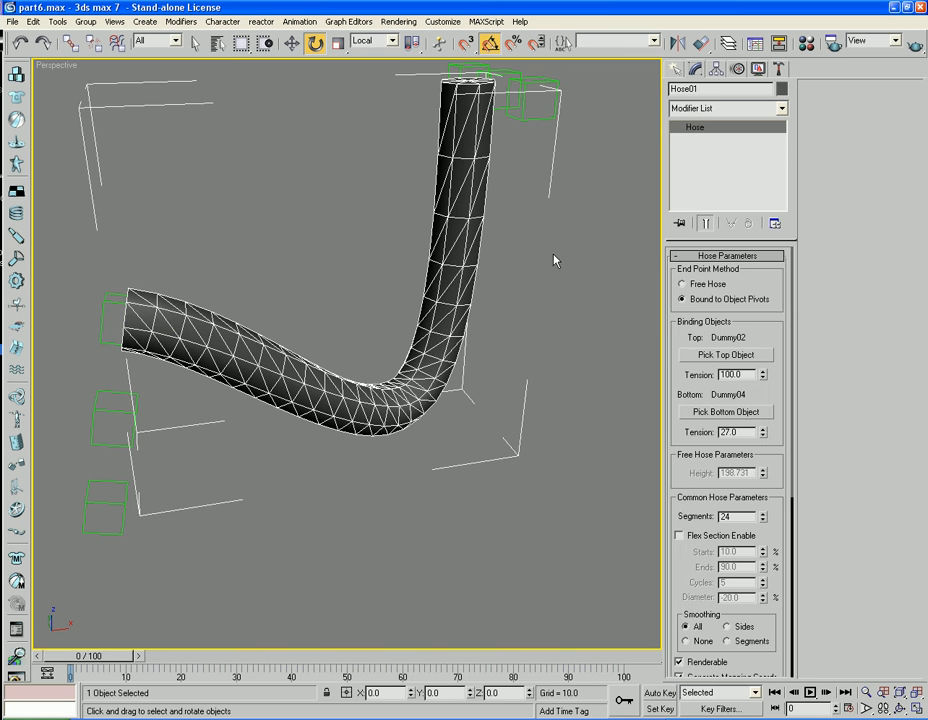
left_click(694, 110)
left_click(695, 113)
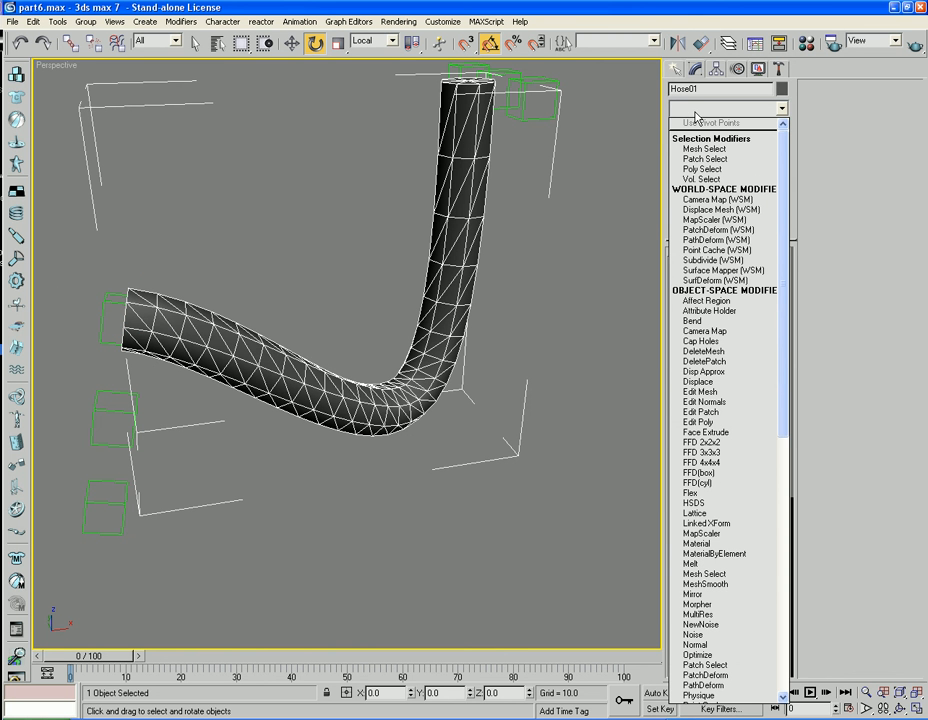
type("Edit P")
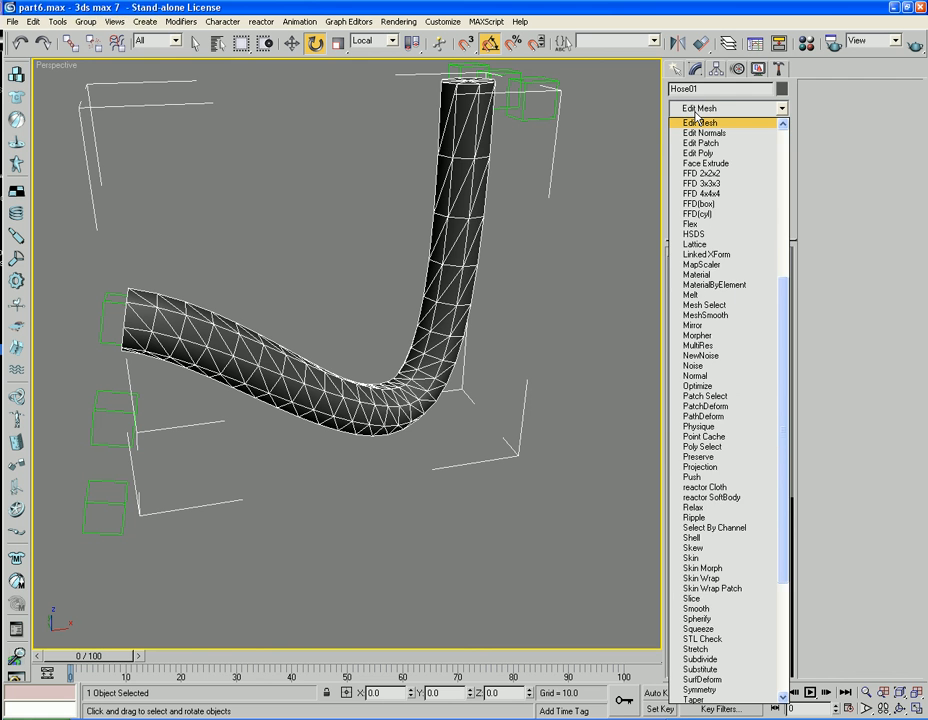
type("o")
key("Return")
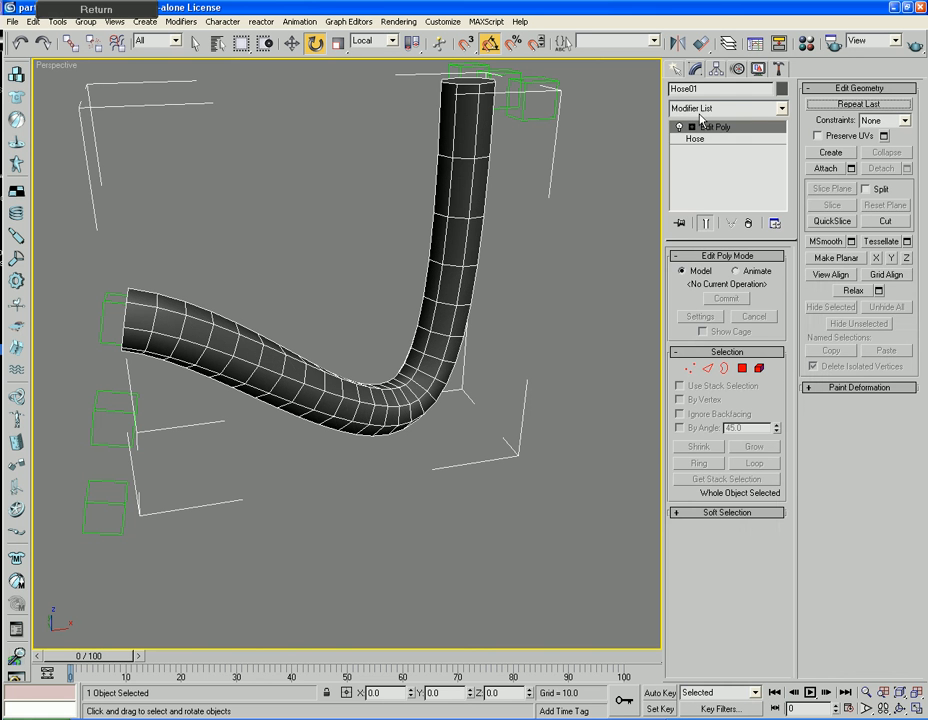
- Select every circular edge loop along Hose01 using Ring and Loop, and turn off the edged faces display
left_click(708, 368)
left_click(449, 306)
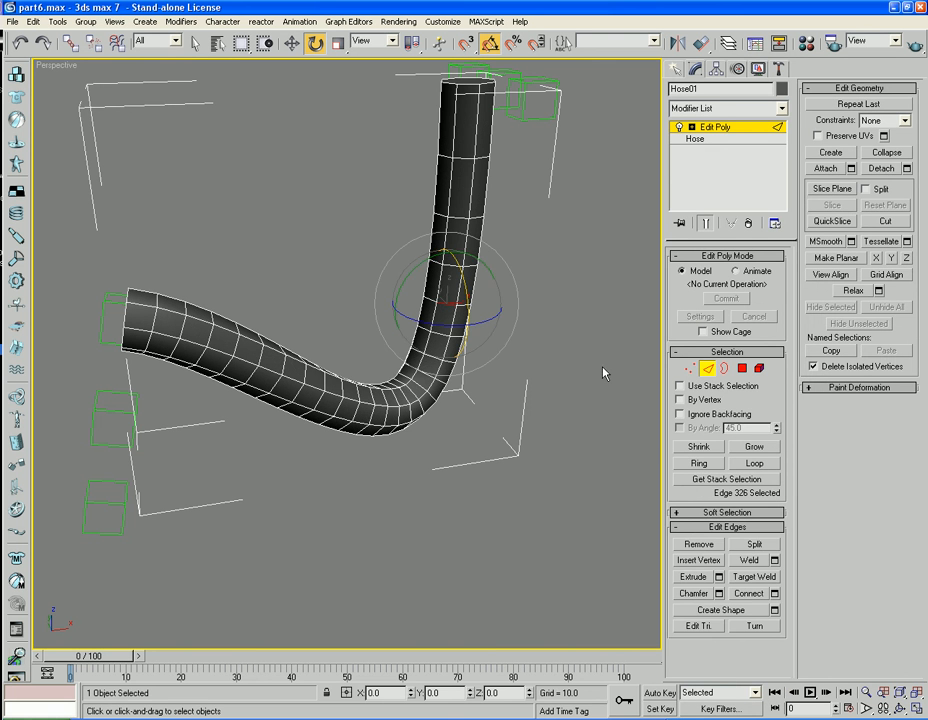
left_click(699, 463)
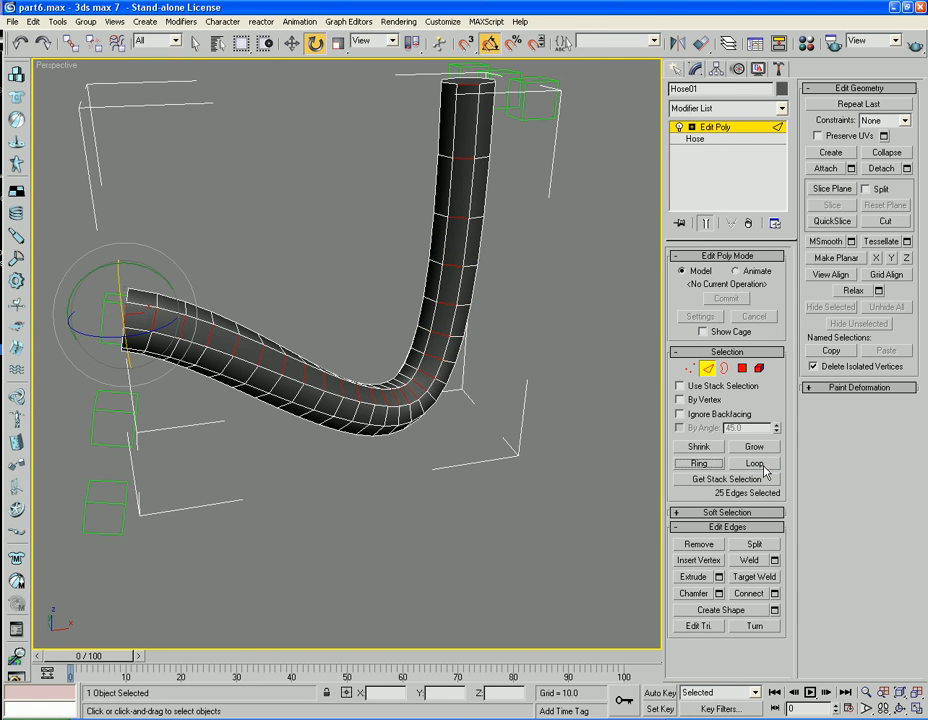
left_click(763, 466)
key("F4")
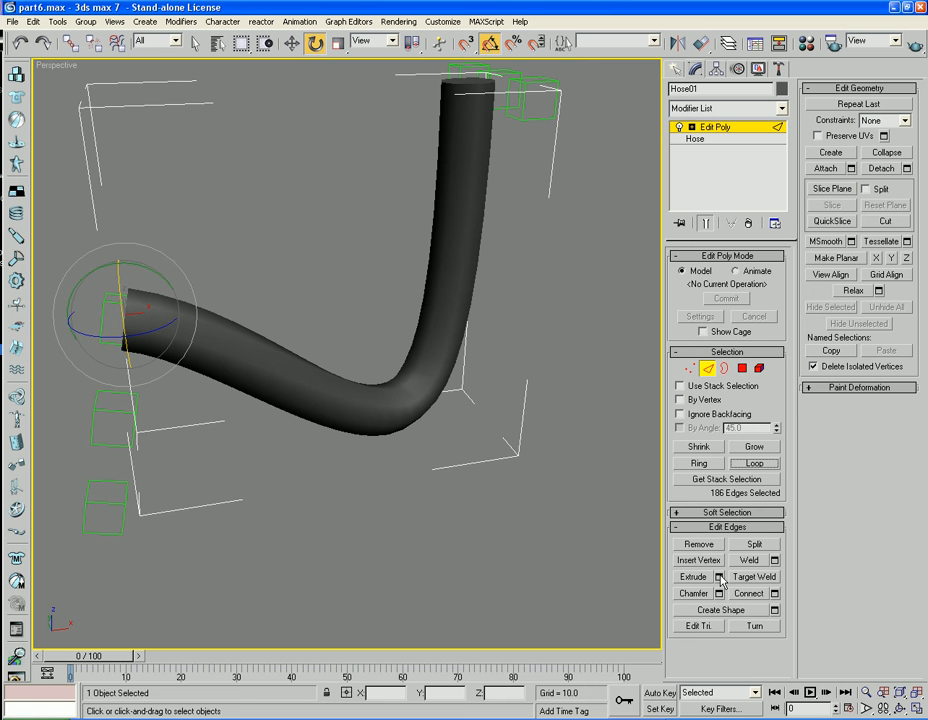
left_click(718, 577)
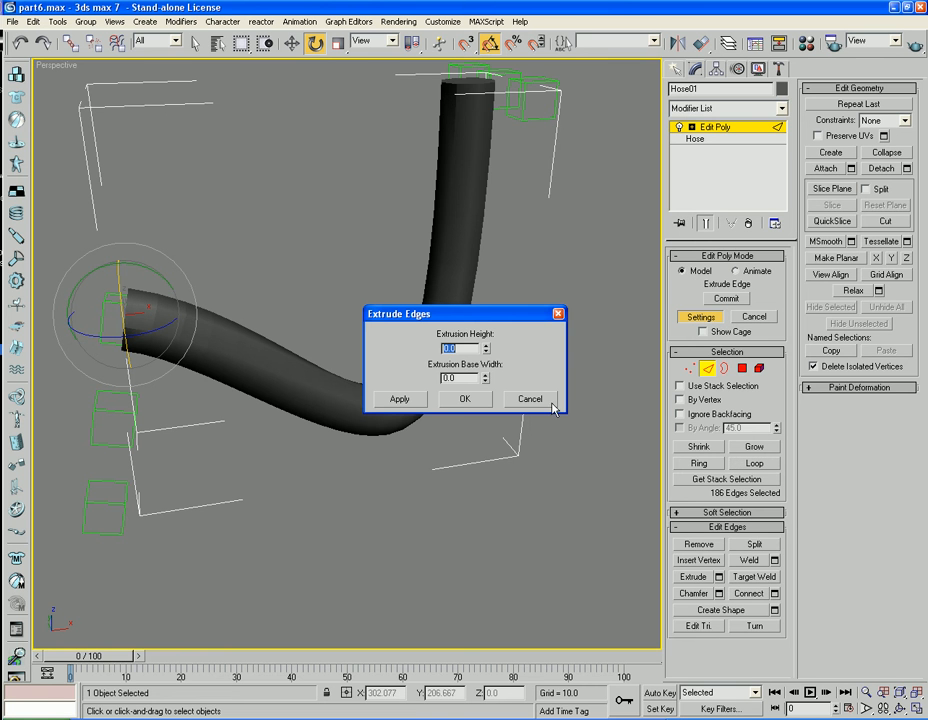
left_click(553, 407)
left_click(718, 593)
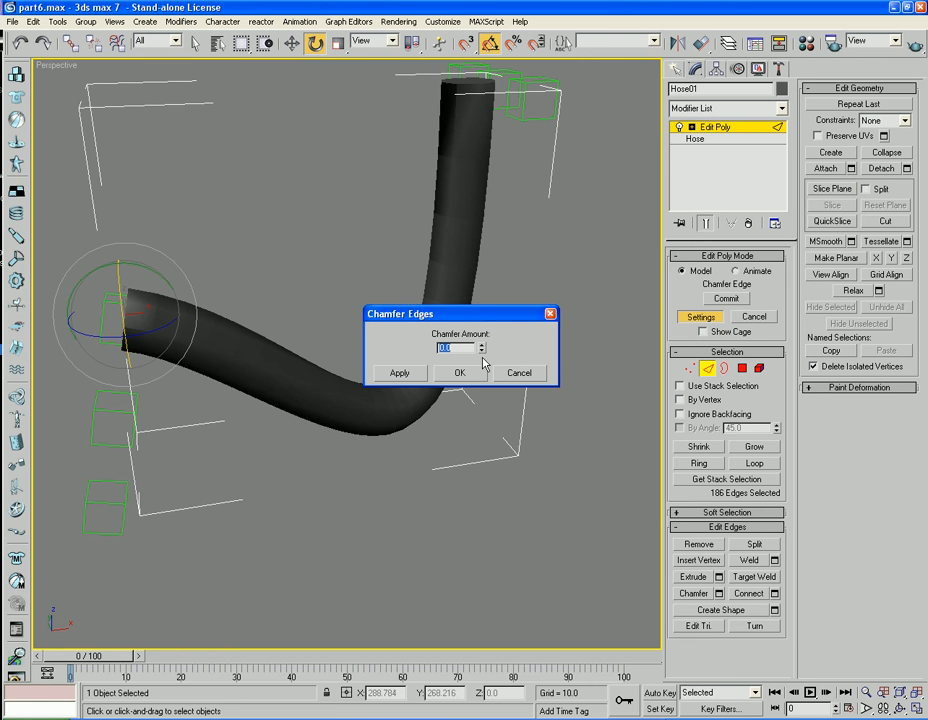
left_click_drag(482, 350, 483, 361)
left_click(517, 373)
- Extrude Hose01's selected edge loops with height -0.99 and base width 0.35, and leave edge editing with nothing selected
left_click(718, 577)
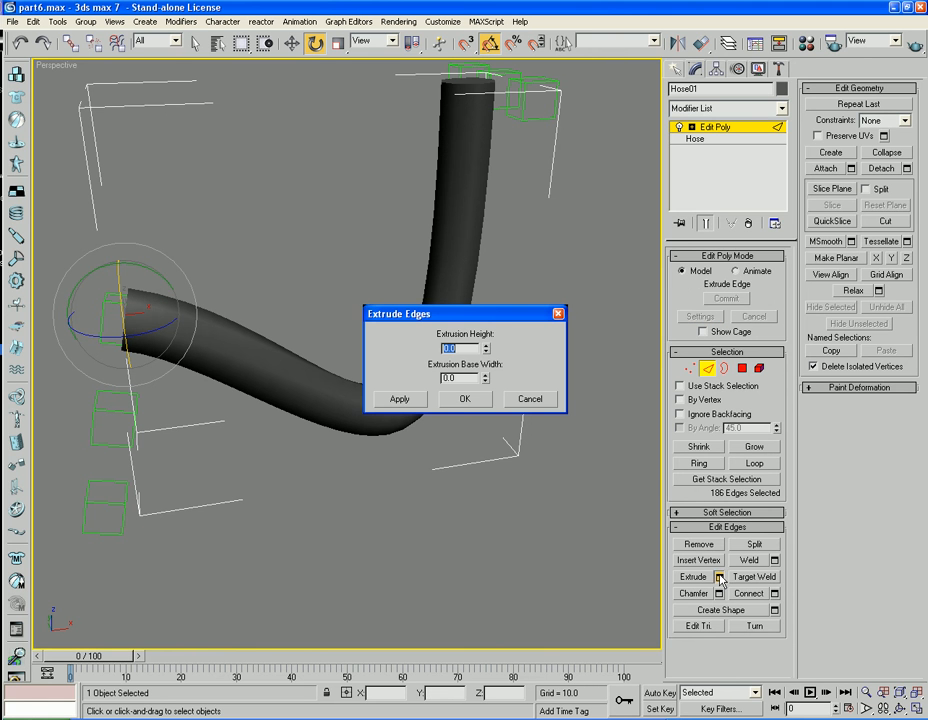
mouse_move(488, 348)
left_mouse_down()
mouse_move(489, 269)
mouse_move(481, 439)
mouse_move(486, 351)
left_mouse_up()
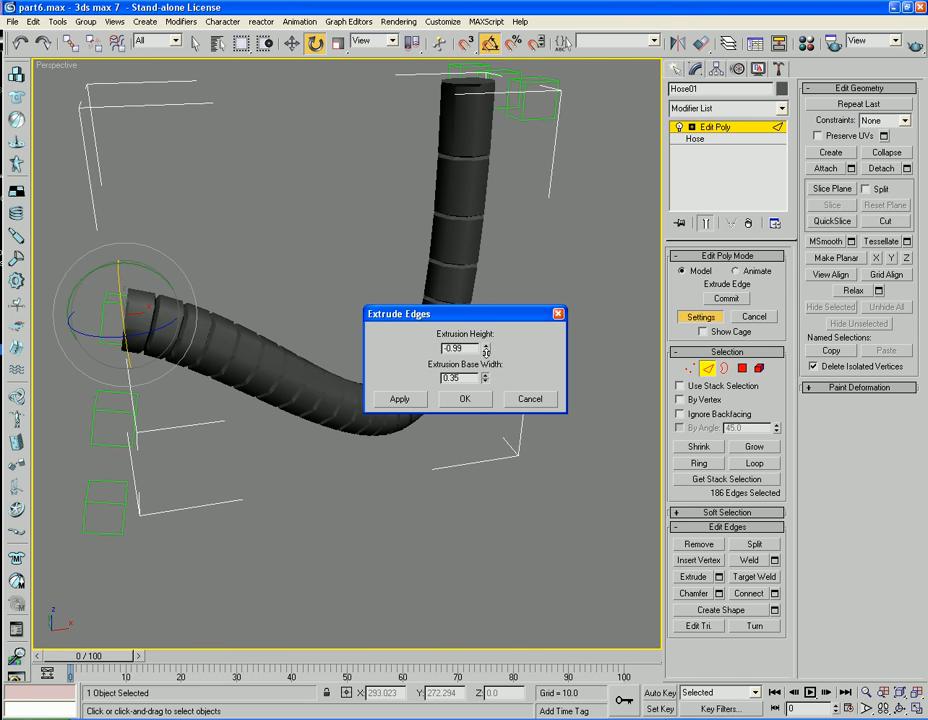
left_click(468, 400)
left_click(276, 170)
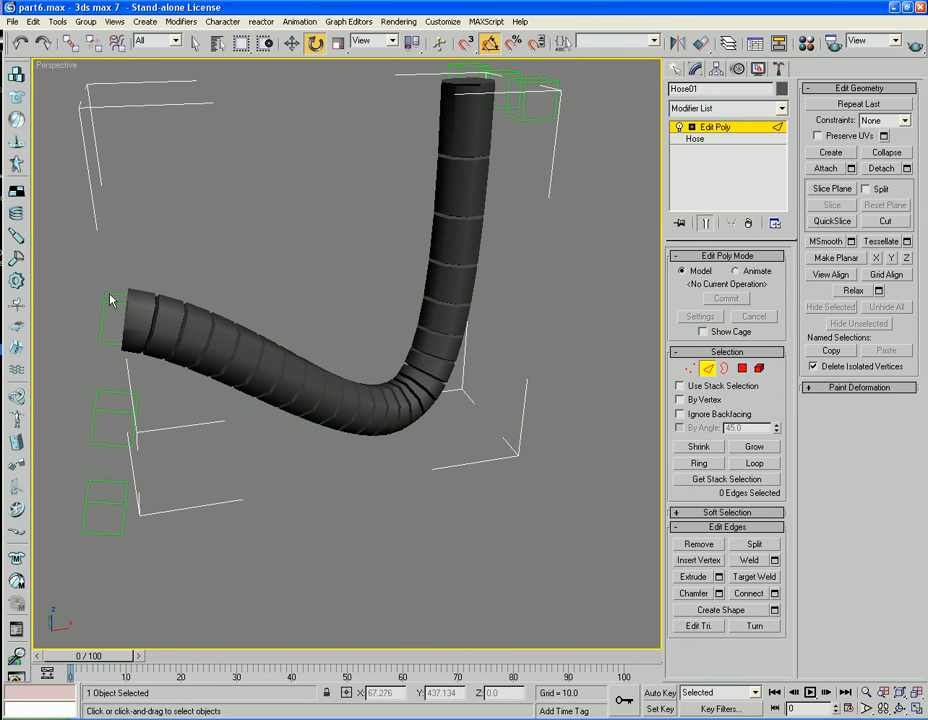
left_click(705, 370)
left_click(280, 263)
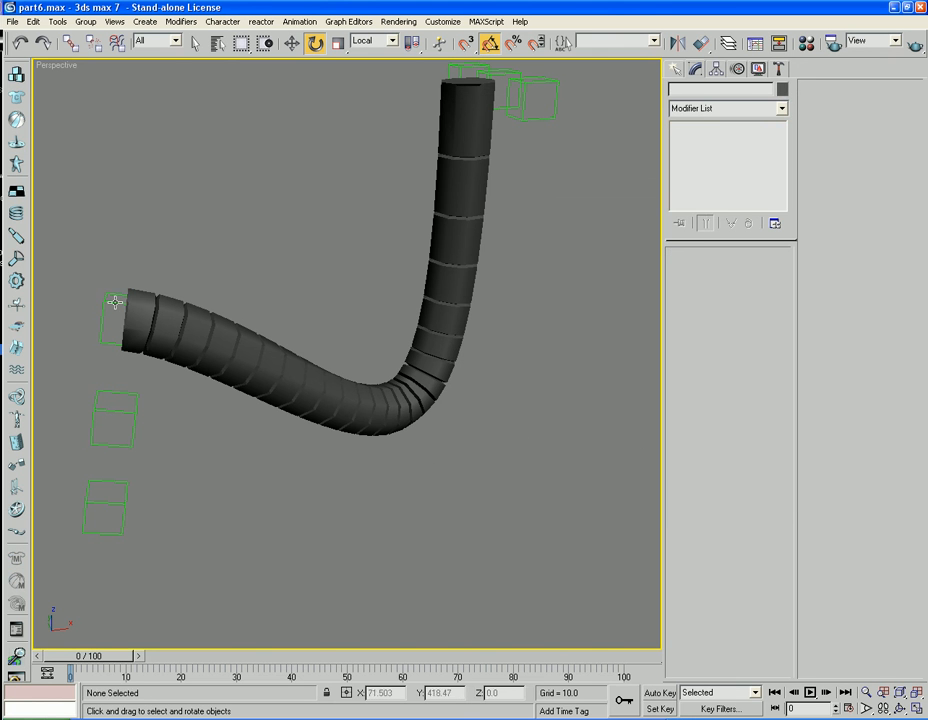
- Test the grooved hose by moving Dummy04 upward, and undo the move
left_click(116, 302)
left_click(296, 41)
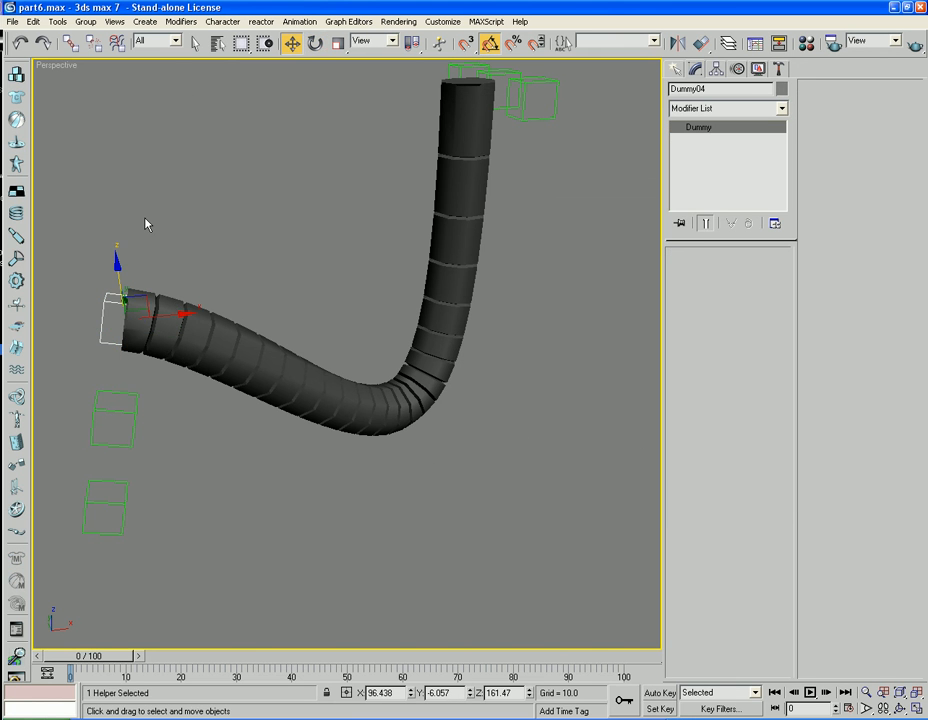
left_click_drag(119, 276, 118, 218)
key("ctrl+z")
scroll(280, 460, "down", 5)
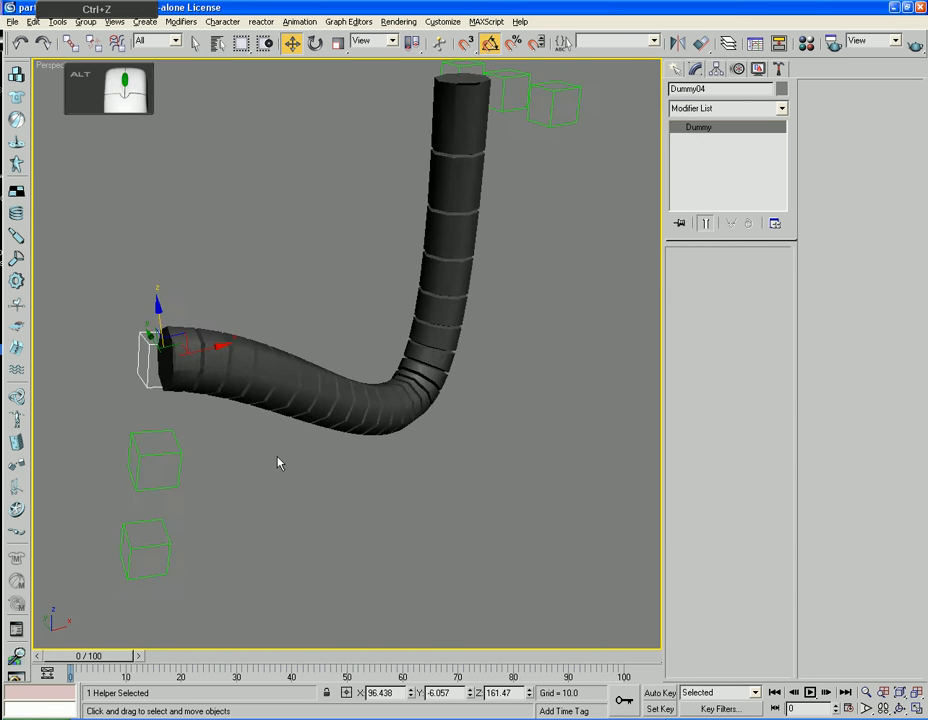
middle_click_drag(280, 463, 396, 478, "alt")
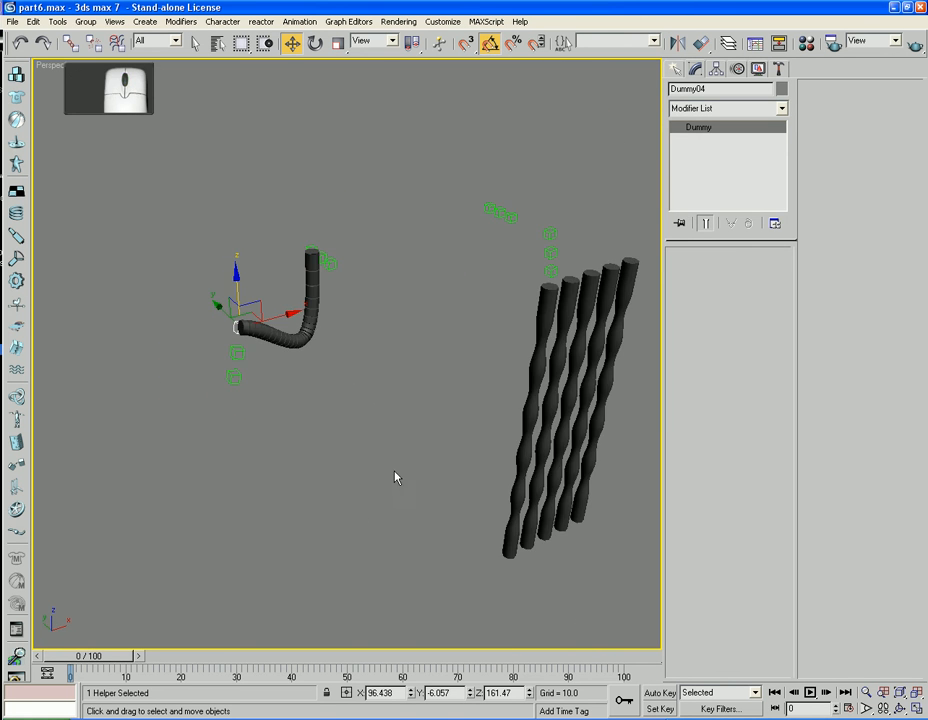
- Bind the top end of Hose02 to Dummy01
left_click(541, 362)
middle_click_drag(437, 381, 435, 388)
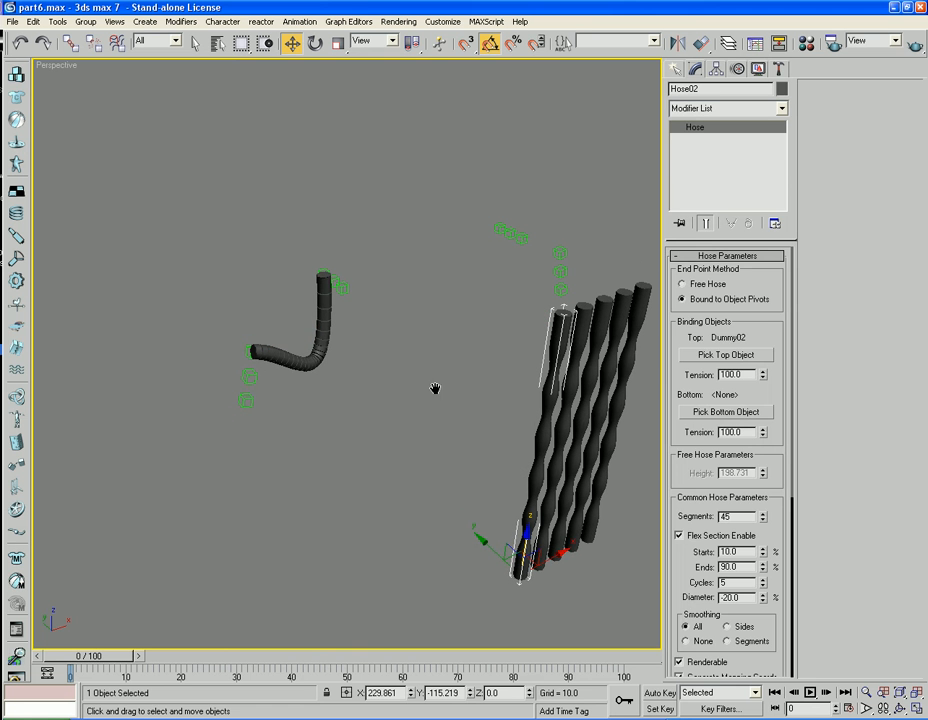
left_click(726, 355)
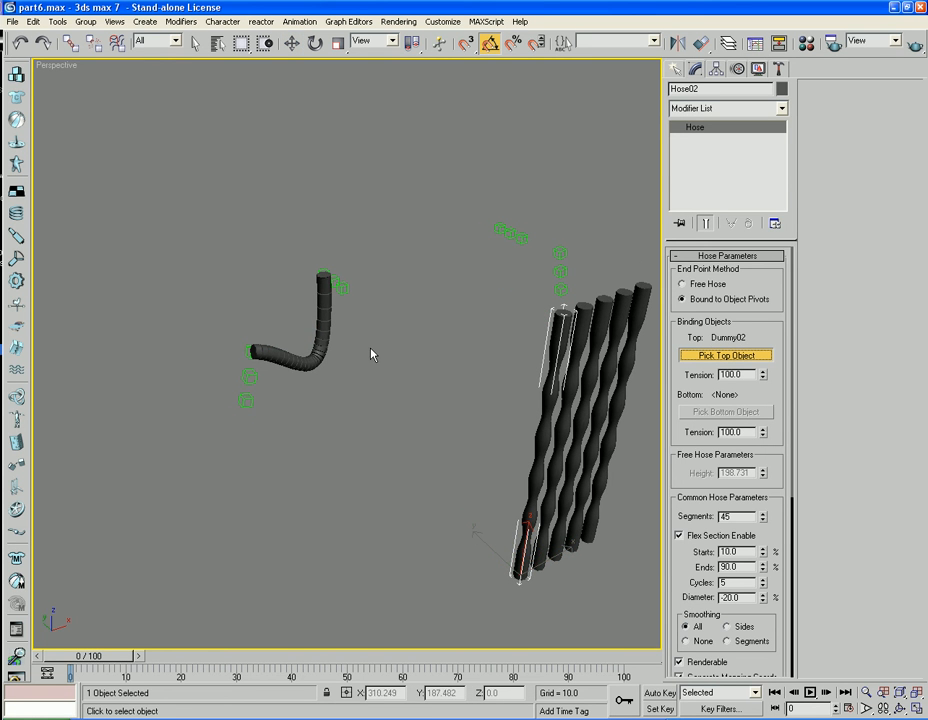
middle_click_drag(373, 352, 380, 333, "alt")
key("w")
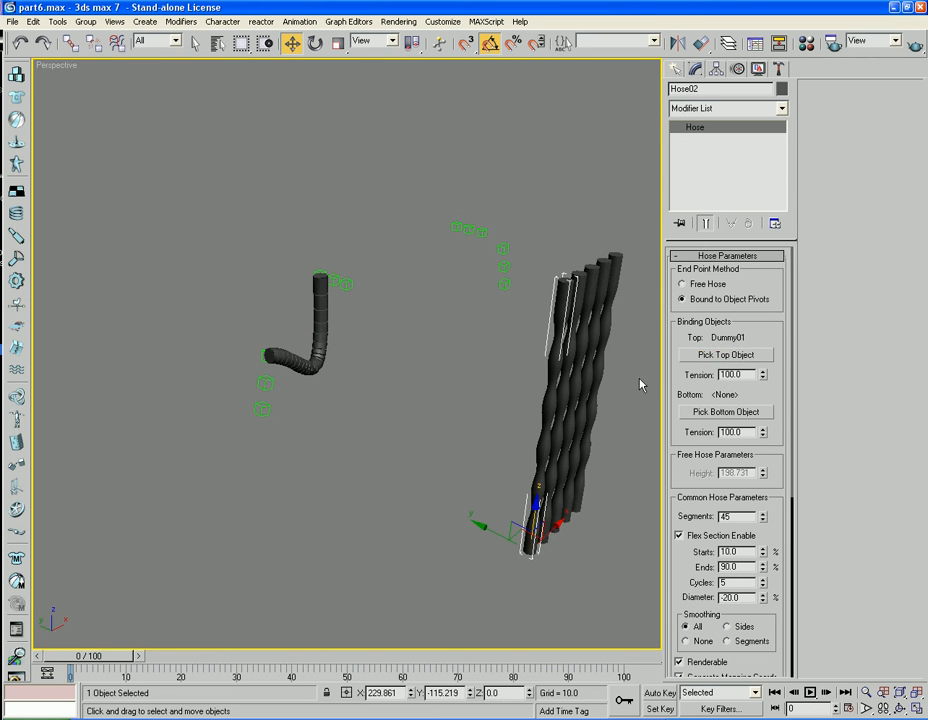
- Bind the bottom end of Hose02 to Dummy05
left_click(726, 412)
middle_click_drag(323, 443, 336, 434, "alt")
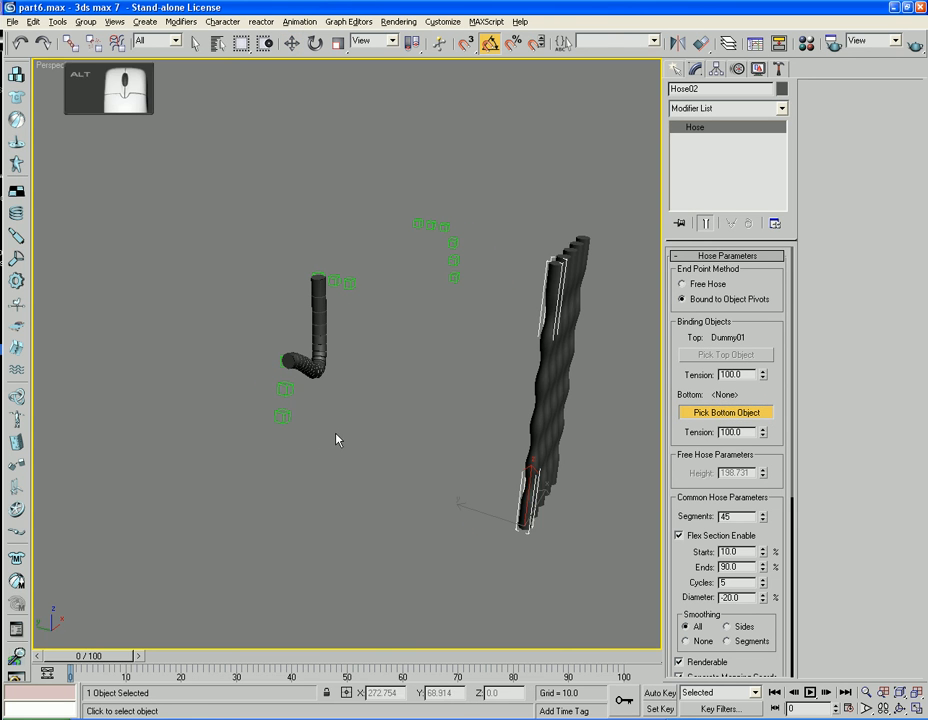
left_click(286, 393)
mouse_move(398, 451)
middle_mouse_down("alt")
mouse_move(342, 466)
mouse_move(381, 474)
mouse_move(360, 464)
mouse_move(400, 462)
middle_mouse_up("alt")
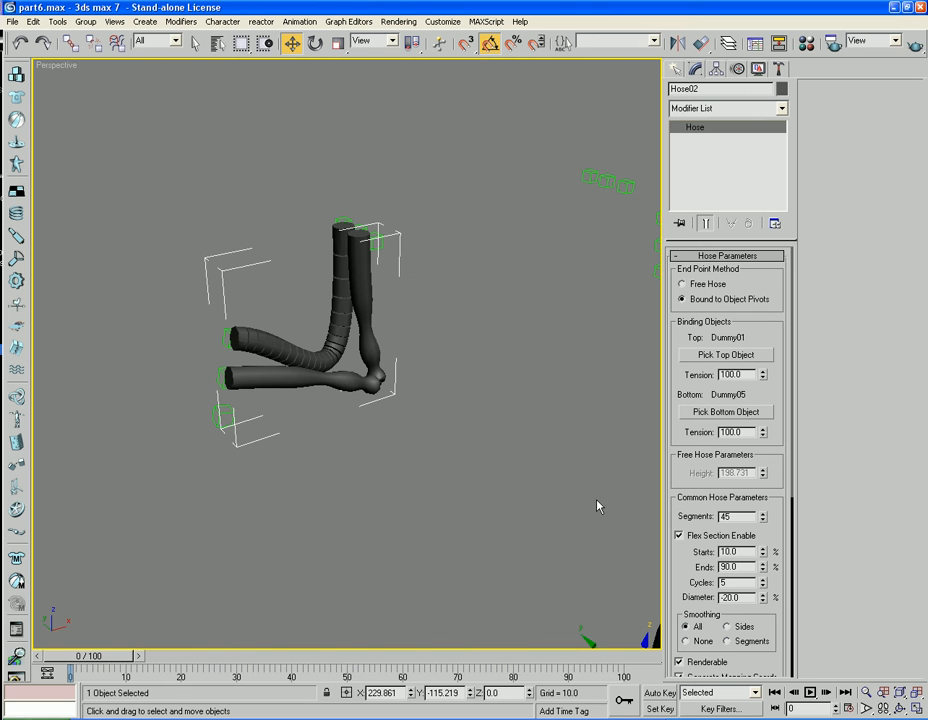
- Disable the flex section on Hose02 and set its bottom tension to 20
left_click(680, 537)
middle_click_drag(601, 520, 516, 515, "alt")
left_click_drag(766, 438, 772, 492)
middle_click_drag(596, 438, 480, 453, "alt")
key("z")
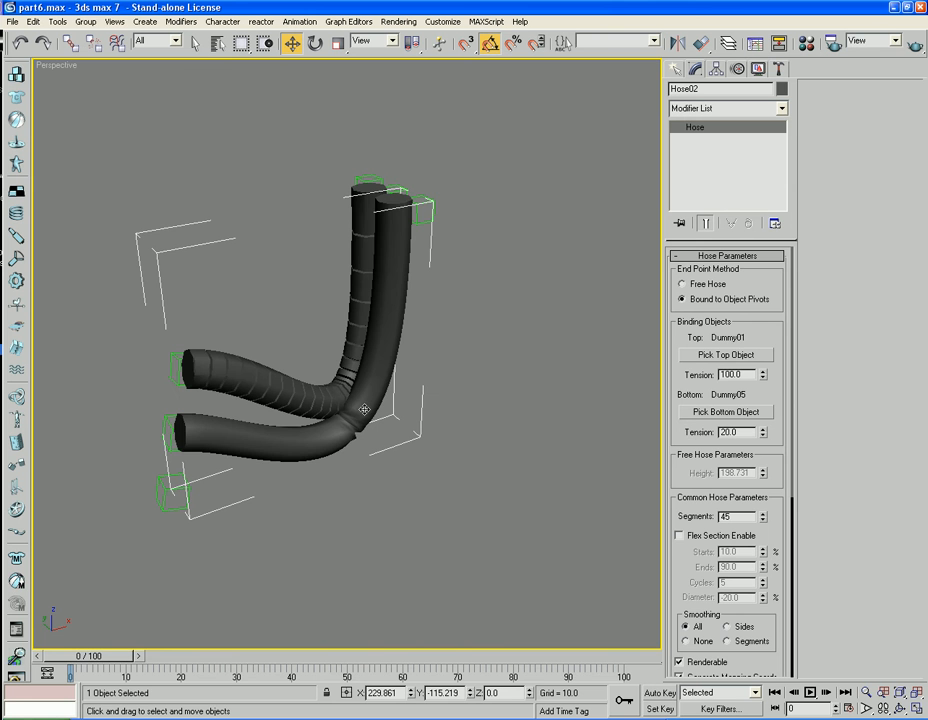
- Show edged faces and rotate Dummy05 about its local axis to untwist the bend in Hose02, leaving nothing selected
key("F4")
middle_click_drag(356, 534, 405, 530)
scroll(405, 530, "up", 3)
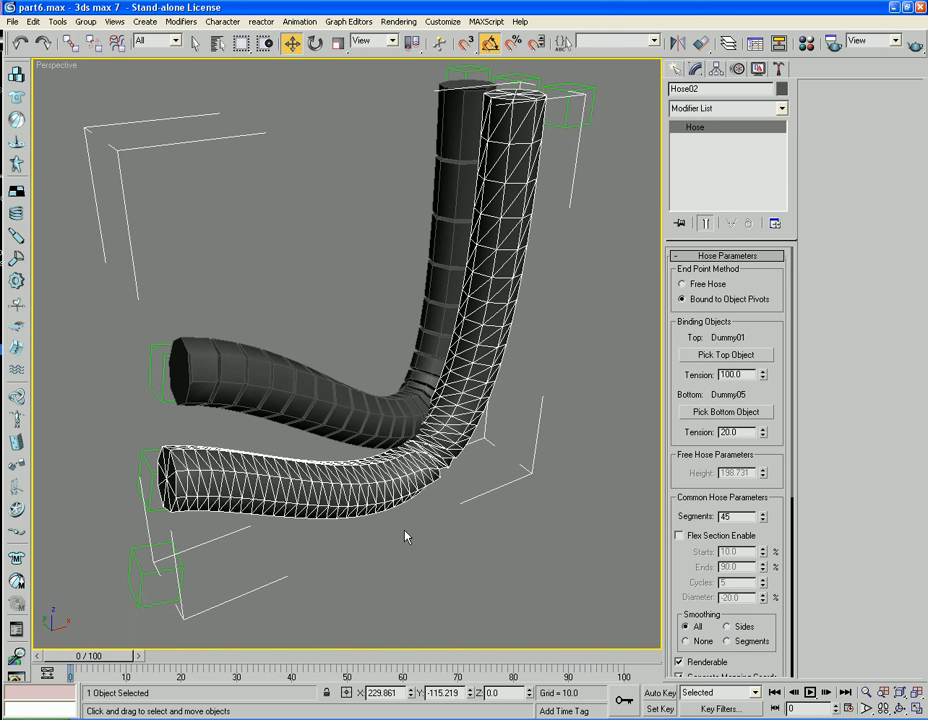
left_click(146, 467)
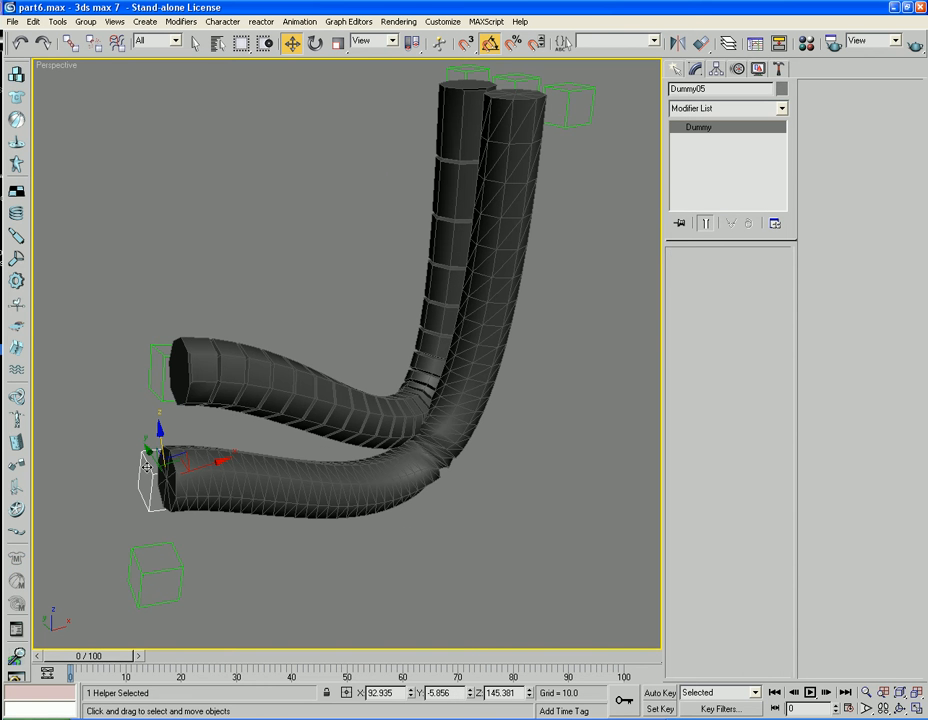
left_click(314, 42)
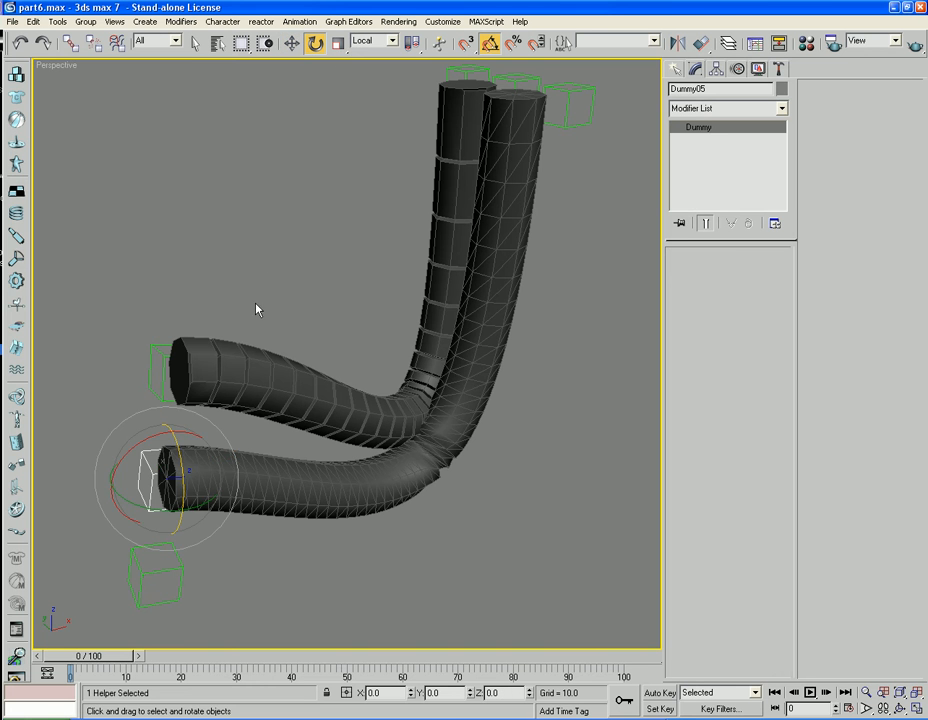
left_click_drag(178, 462, 188, 613)
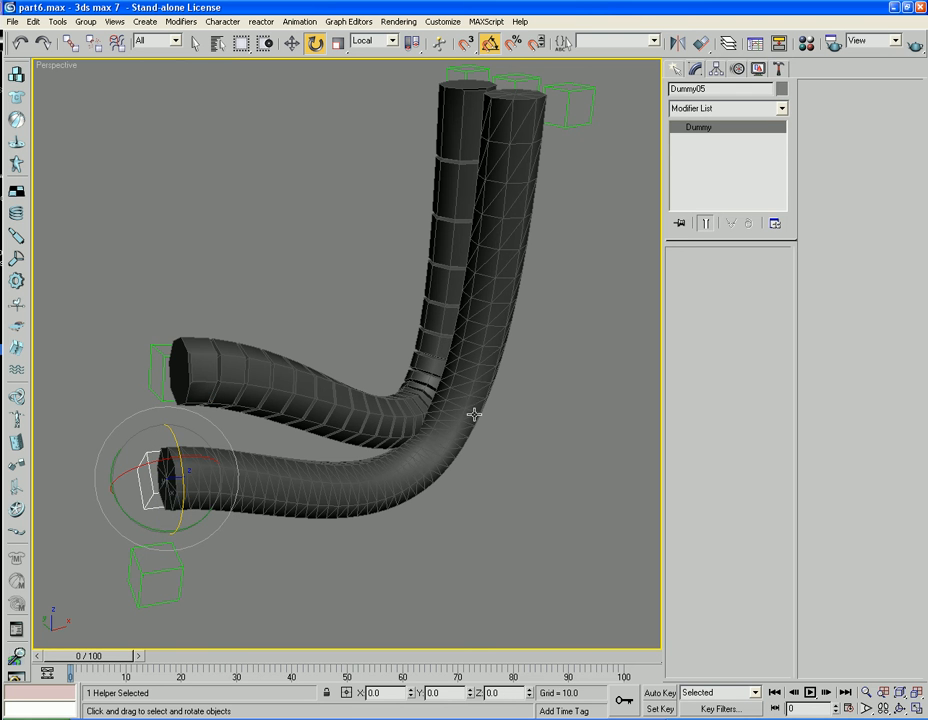
left_click(534, 487)
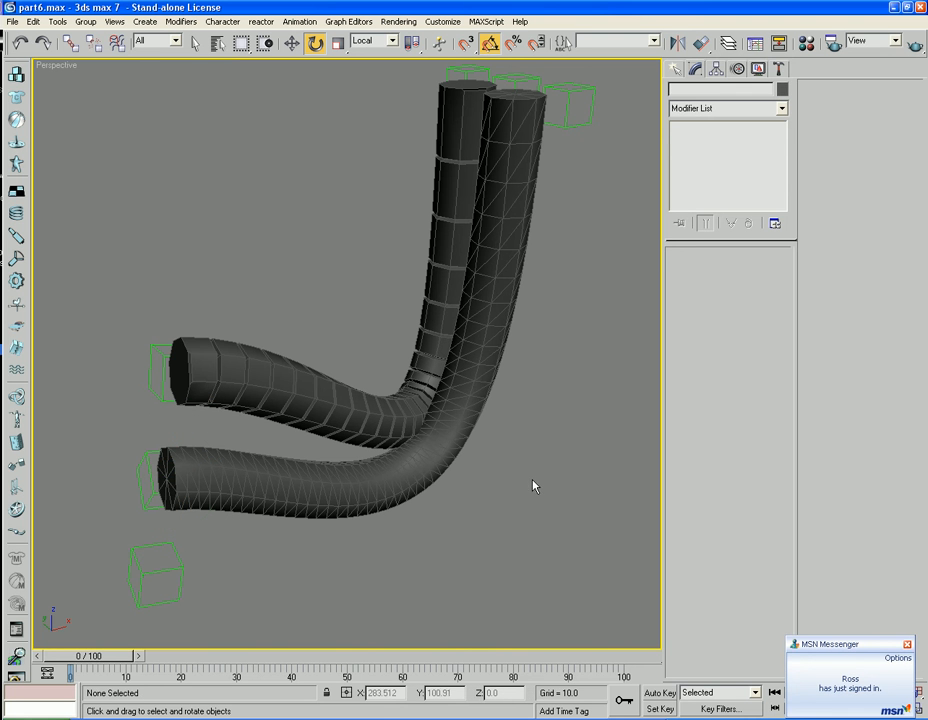
- Check the segment count in Hose01's base parameters and set Hose02's segments to 24
left_click(402, 452)
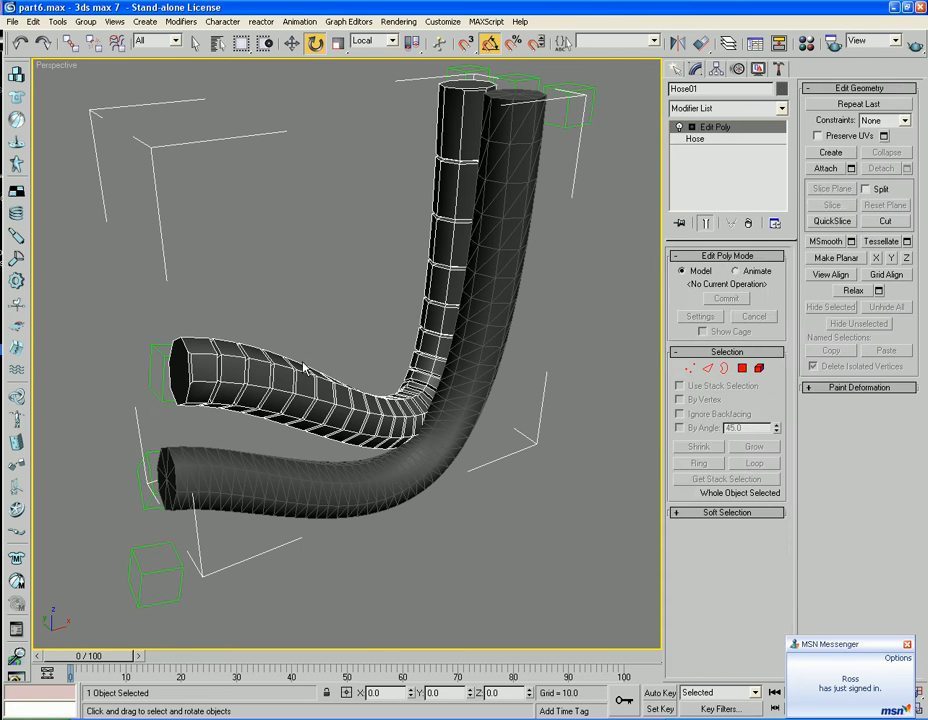
left_click(704, 139)
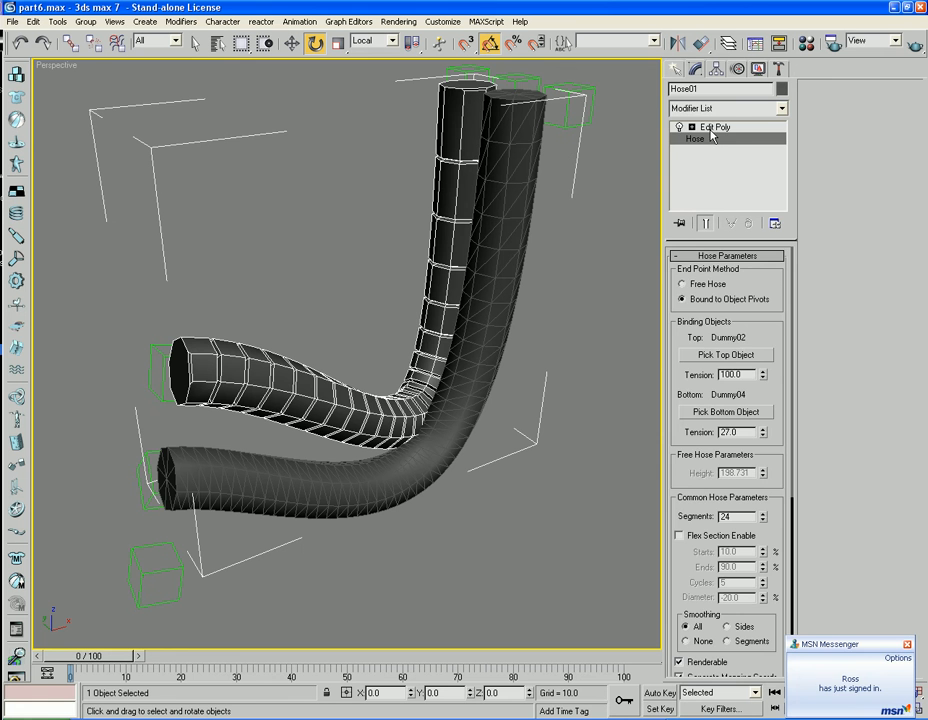
left_click(714, 127)
left_click(490, 436)
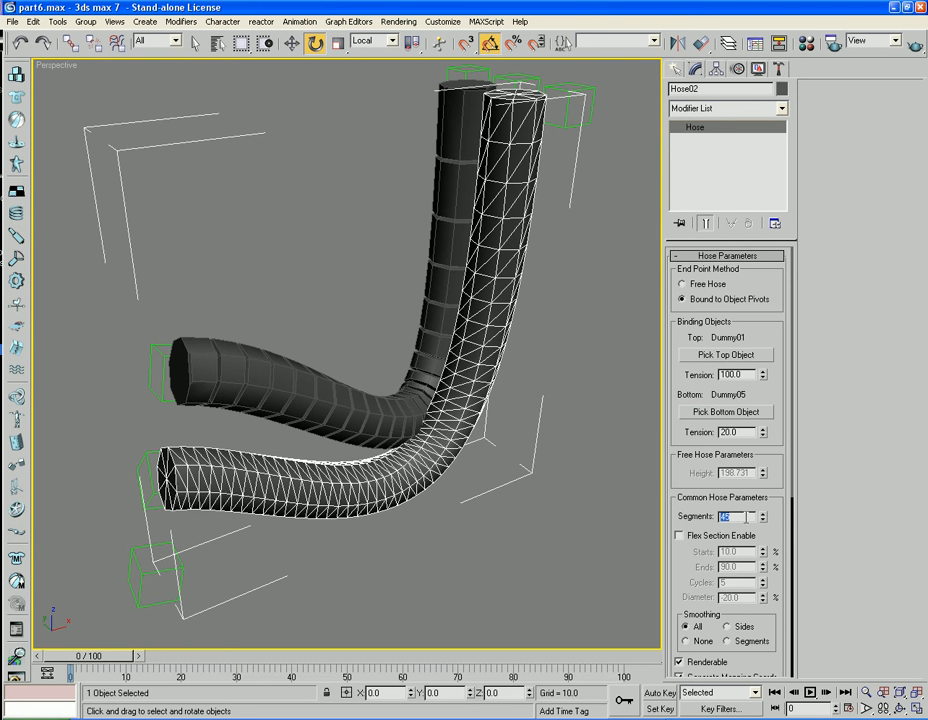
type("24")
key("Return")
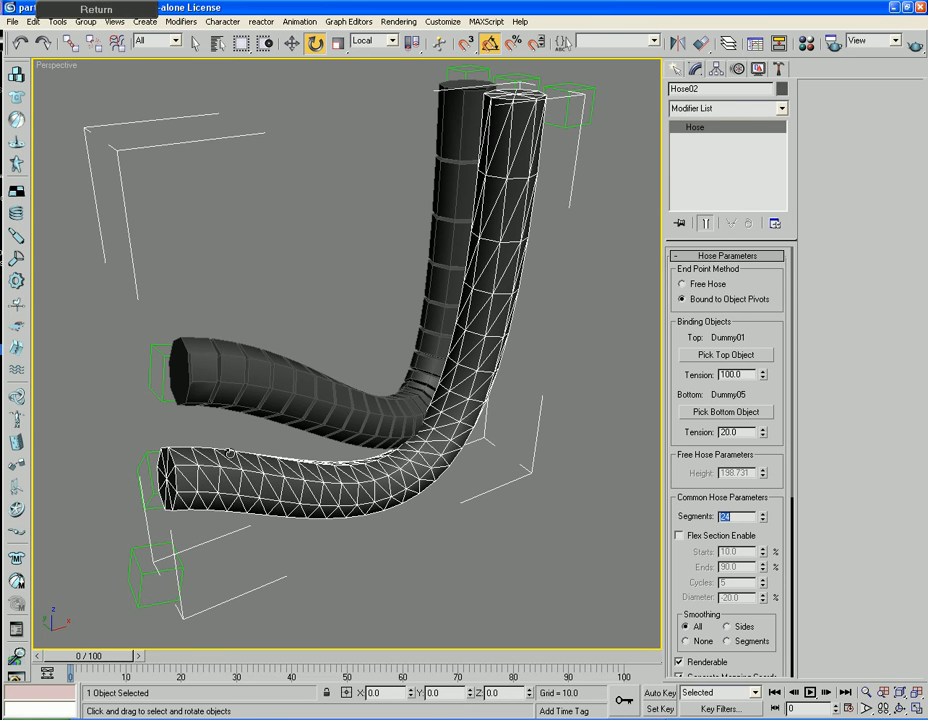
- Add an Edit Poly modifier to Hose02
left_click(729, 108)
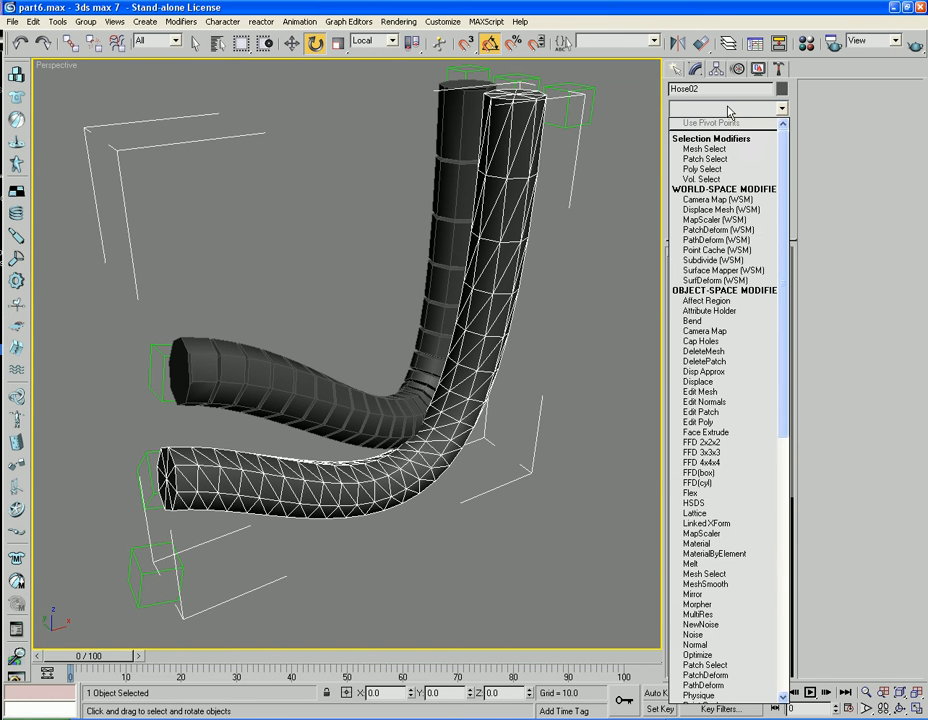
key("e")
key("e")
key("e")
key("e")
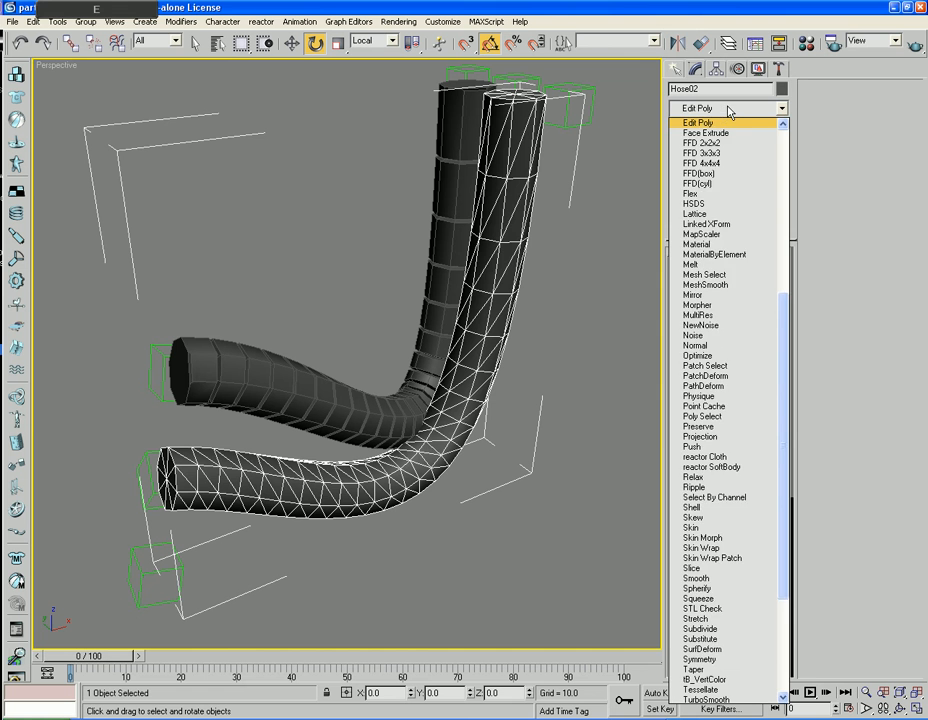
key("Return")
- Select every circular edge loop along Hose02 from a single edge using Ring and Loop
left_click(707, 368)
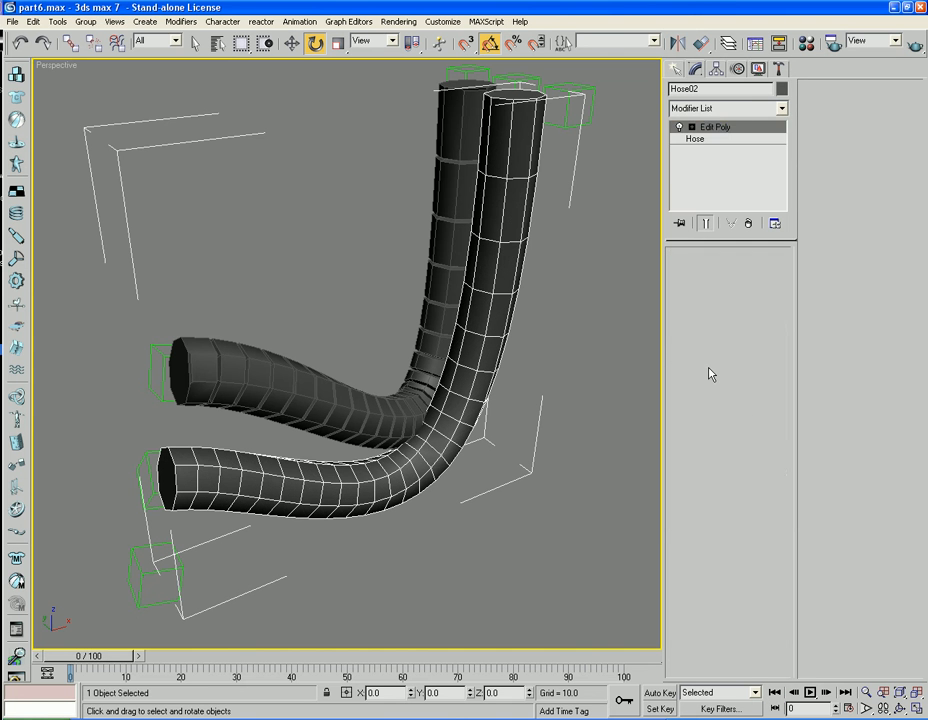
left_click(505, 282)
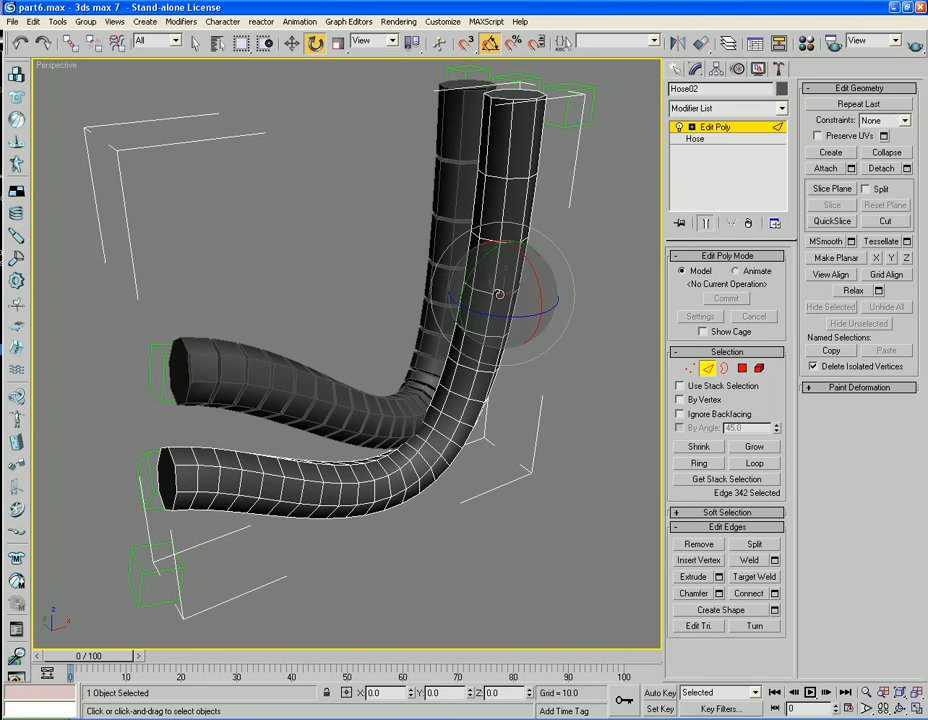
left_click(699, 463)
left_click(754, 463)
- Extrude Hose02's selected edge loops with height -0.46 and base width 0.37, and leave edge editing
left_click(718, 576)
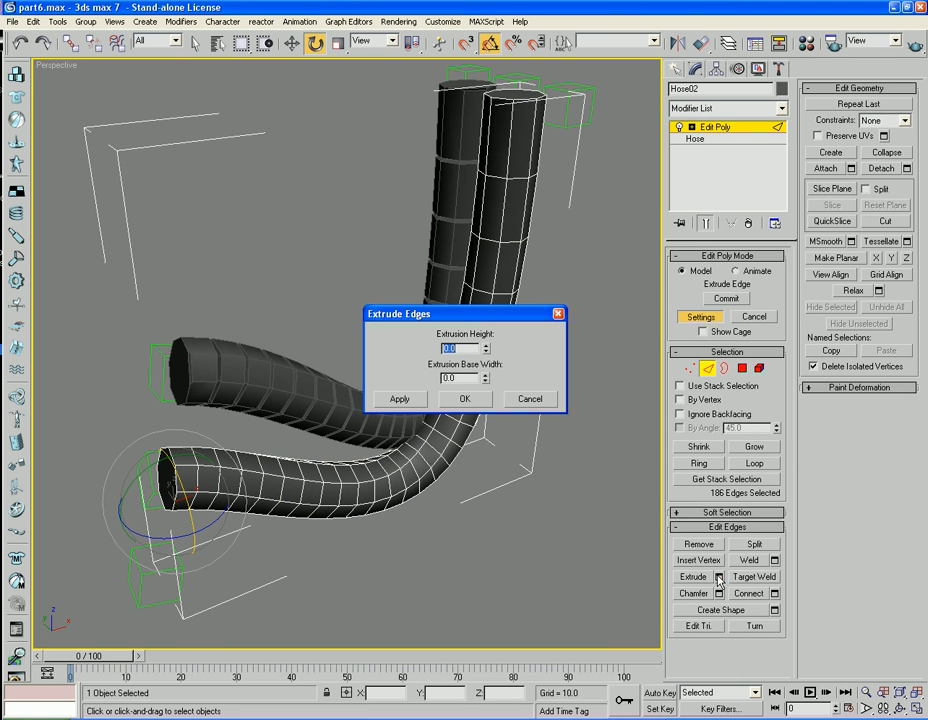
left_click_drag(487, 352, 485, 384)
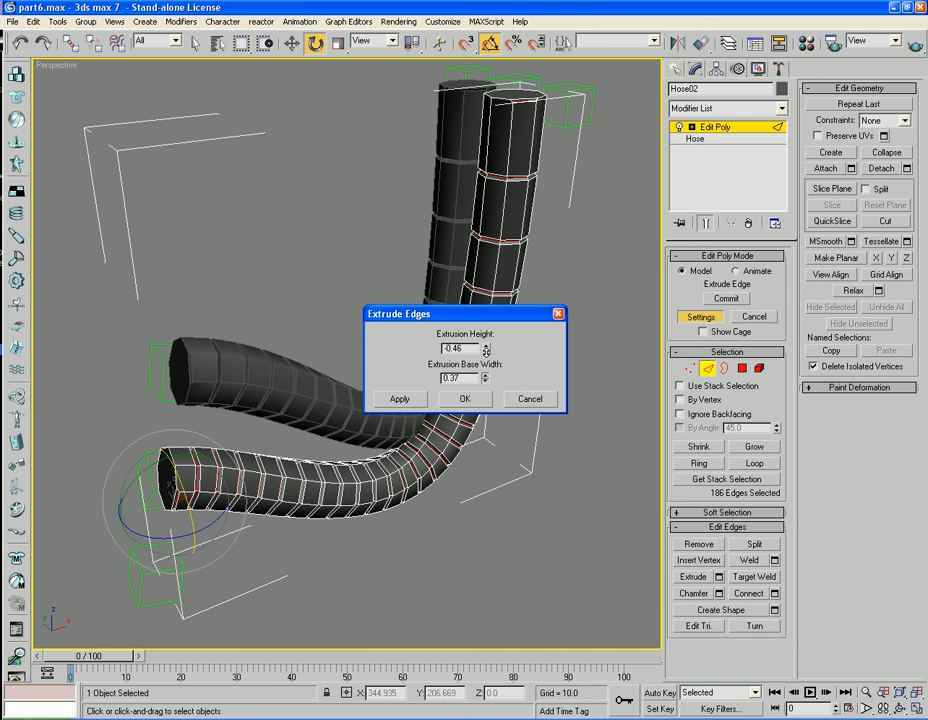
left_click(460, 398)
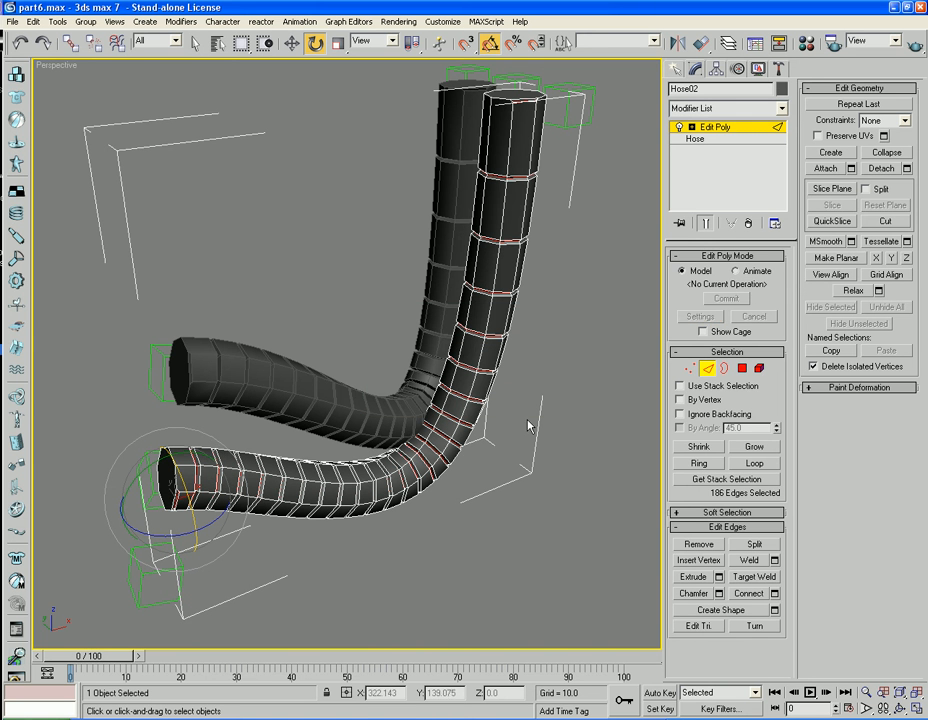
left_click(707, 370)
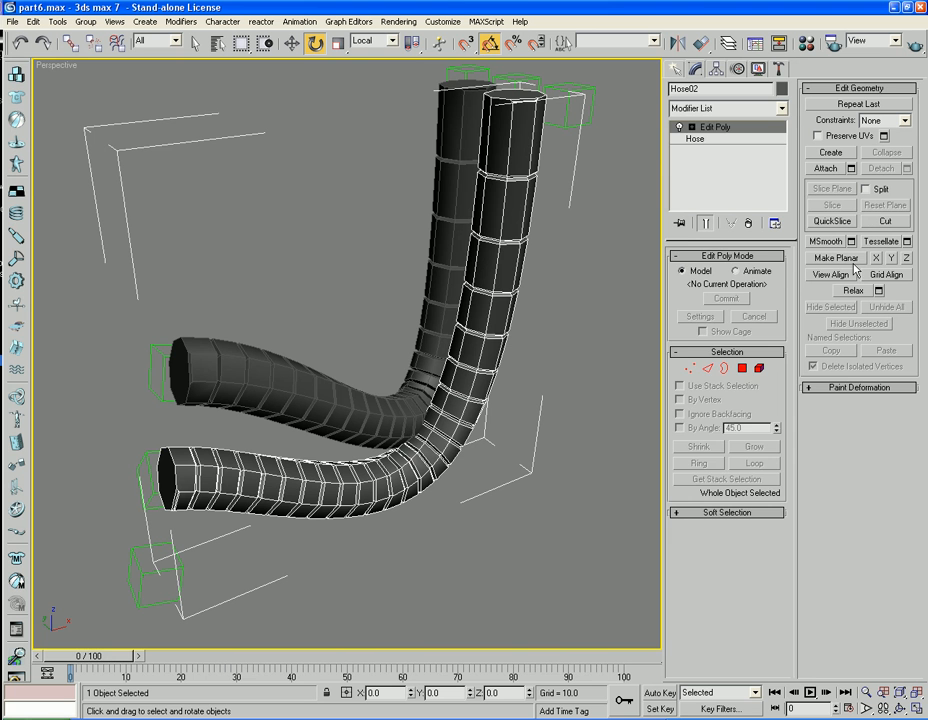
- Add a TurboSmooth modifier to Hose02 and turn off the edged faces display
left_click(766, 111)
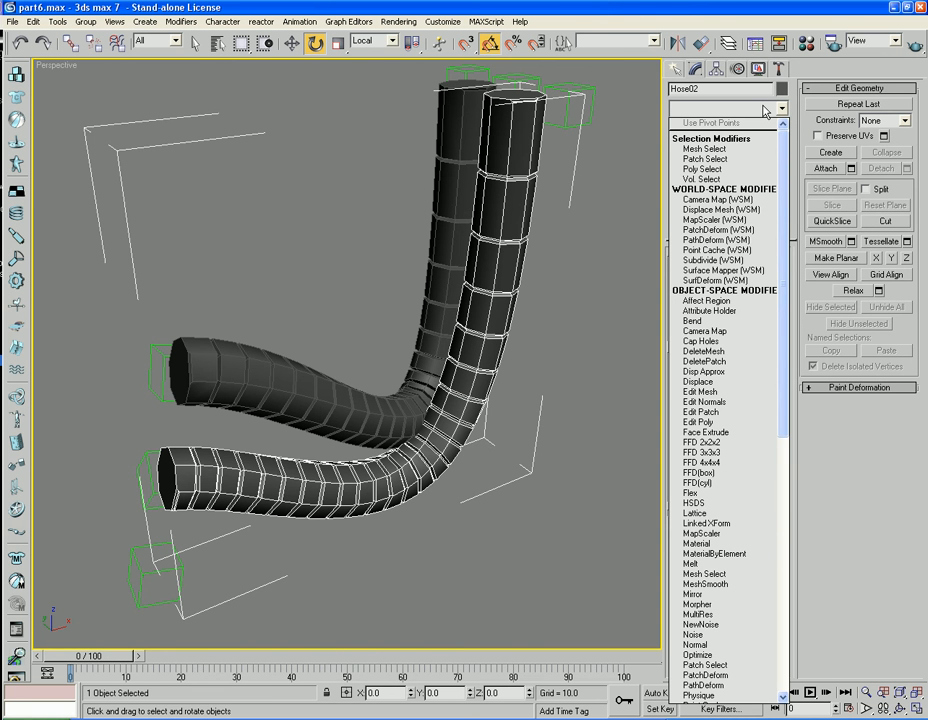
key("m")
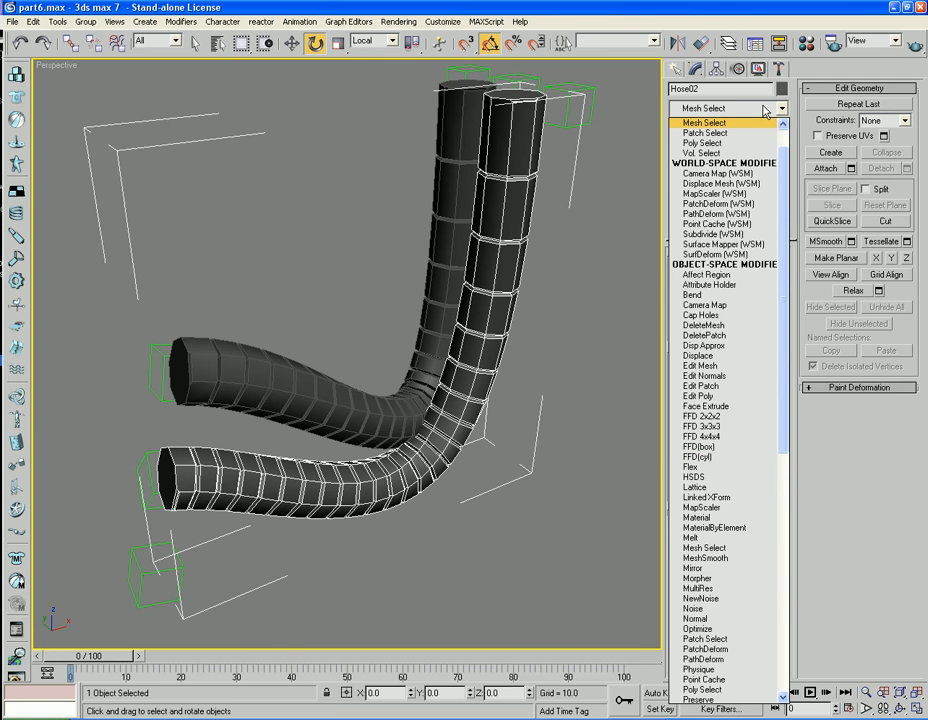
key("t")
key("u")
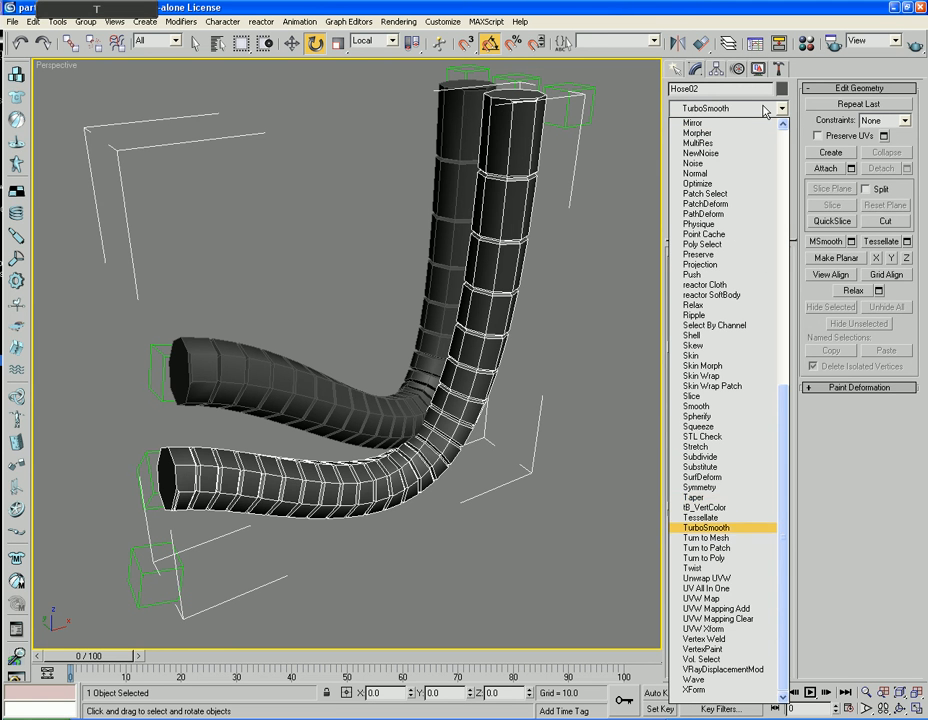
key("Return")
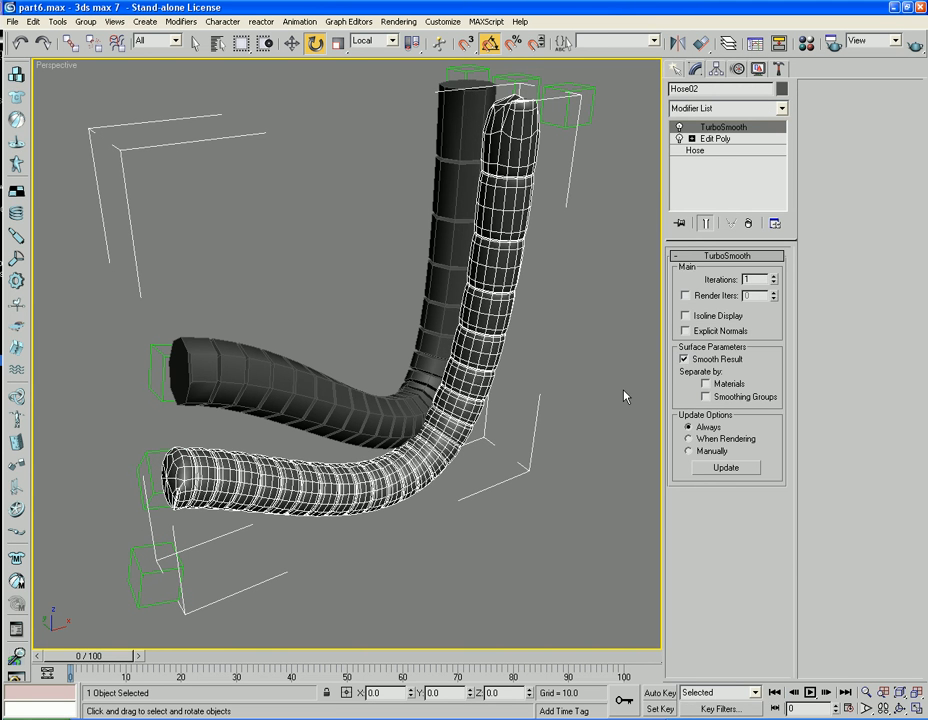
key("F4")
- Test the smoothed Hose02 by moving Dummy05 upward, and undo the move
left_click(172, 496)
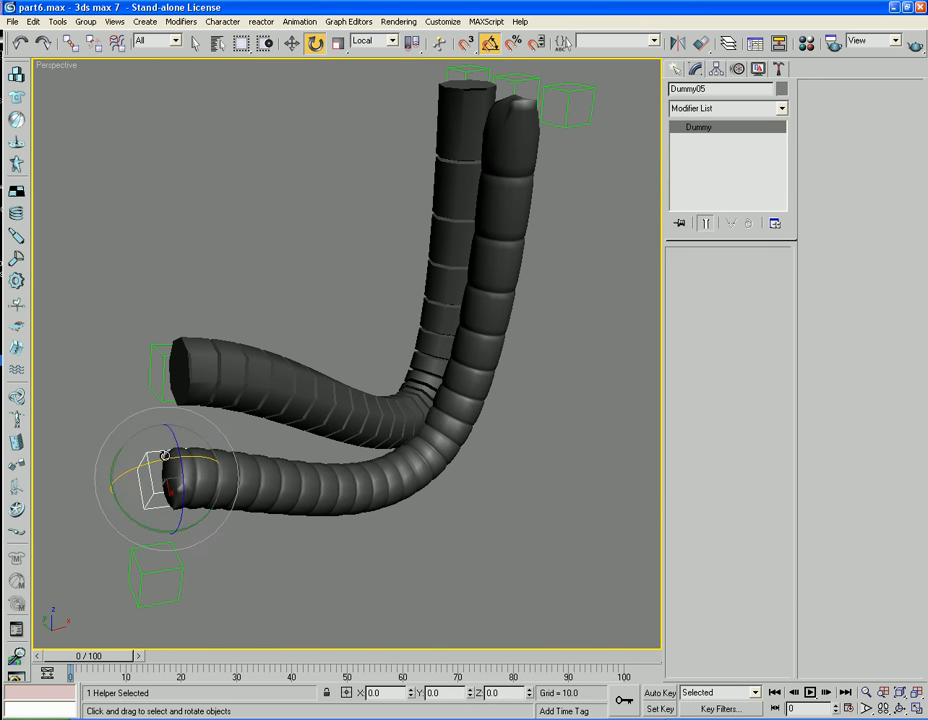
left_click(290, 43)
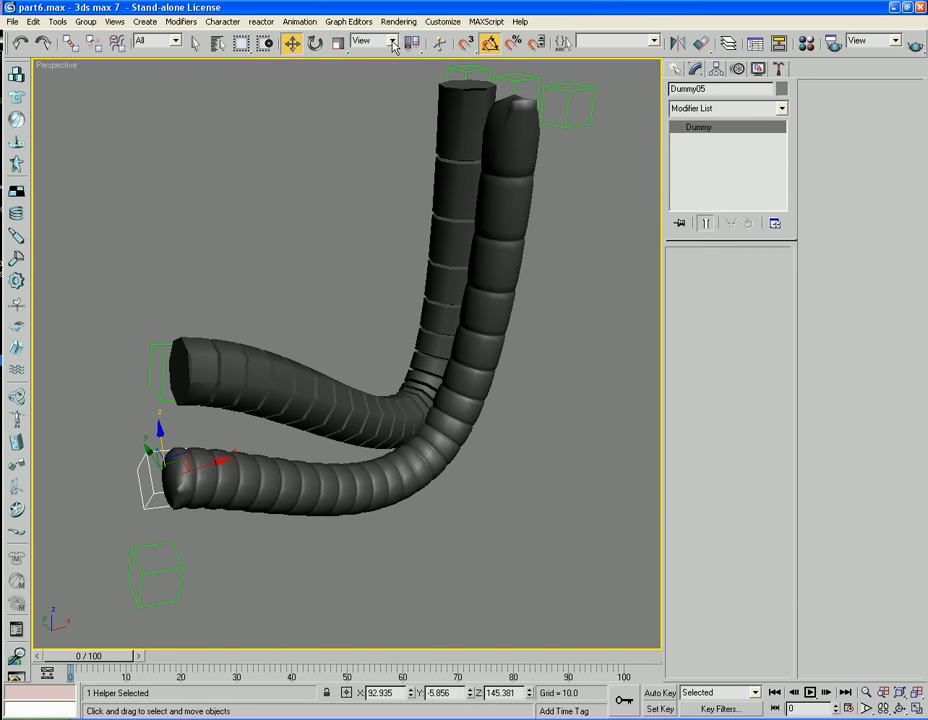
mouse_move(161, 438)
left_mouse_down()
mouse_move(161, 390)
mouse_move(161, 464)
mouse_move(160, 404)
mouse_move(160, 424)
left_mouse_up()
key("ctrl+z")
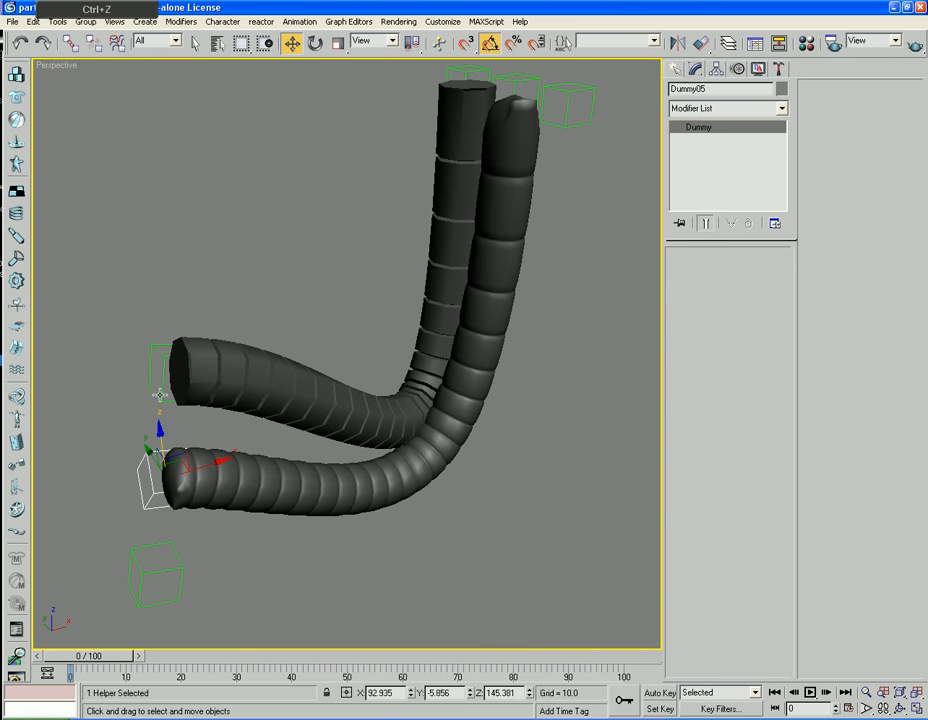
- Test both hoses by moving Dummy04 and Dummy05 upward together, and undo the move
left_click(158, 395, "ctrl")
middle_click_drag(250, 301, 365, 302)
left_click_drag(284, 432, 278, 300)
key("ctrl+z")
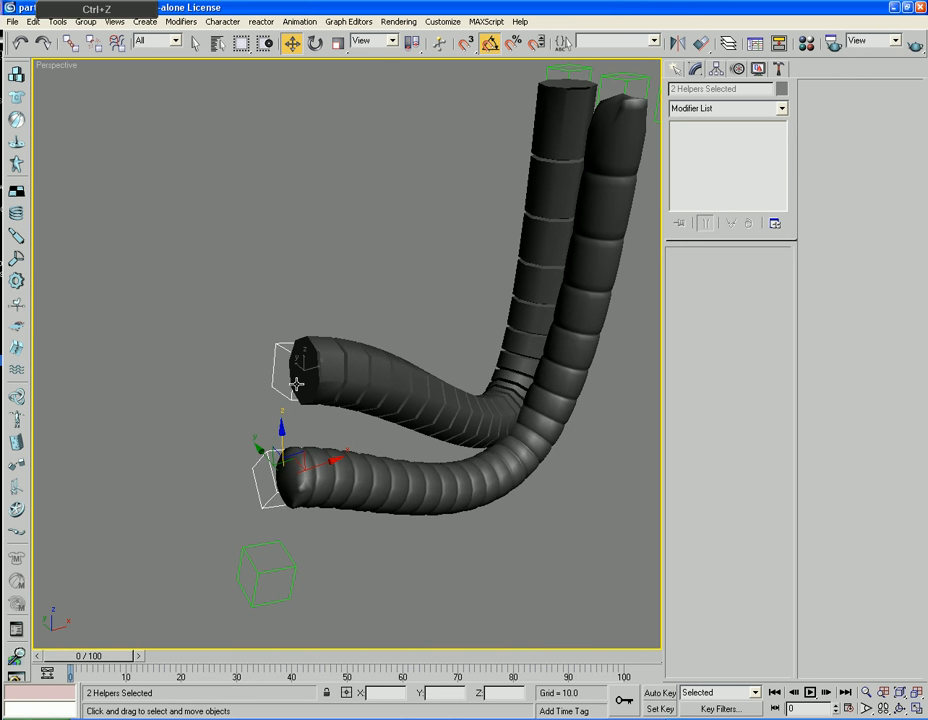
middle_click_drag(418, 583, 388, 525)
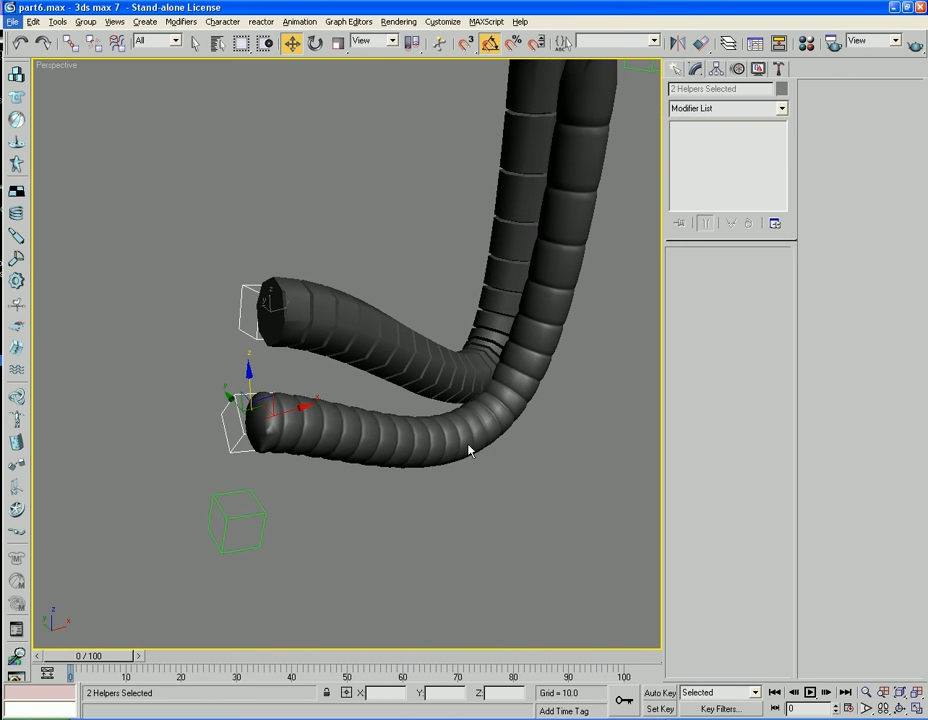
- Remove the TurboSmooth modifier from Hose02 and review the grooved hose
left_click(379, 438)
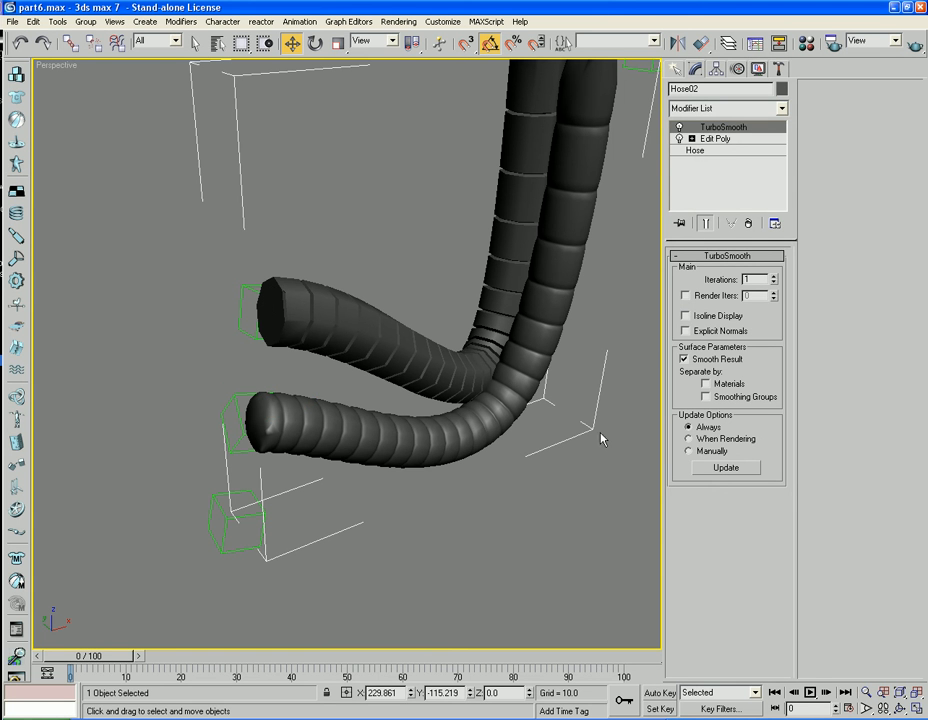
left_click(749, 227)
scroll(549, 449, "down", 4)
mouse_move(431, 421)
middle_mouse_down("alt")
mouse_move(387, 414)
mouse_move(451, 439)
mouse_move(433, 425)
mouse_move(437, 416)
middle_mouse_up("alt")
scroll(437, 416, "up", 5)
- Bind the top end of Hose03 to Dummy03 and its bottom end to Dummy06
scroll(430, 460, "down", 5)
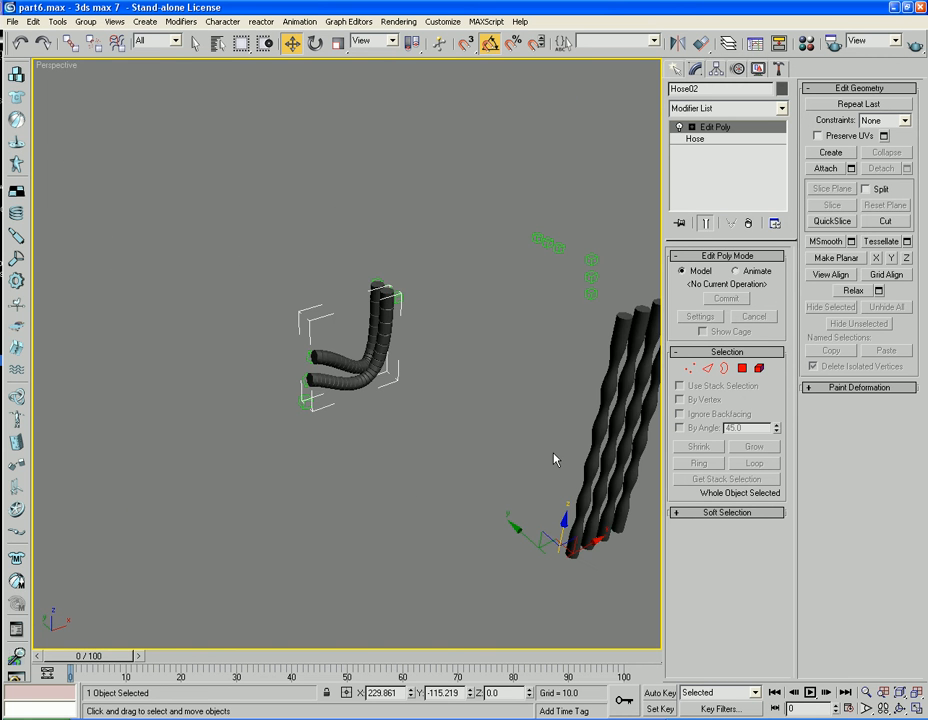
left_click(589, 462)
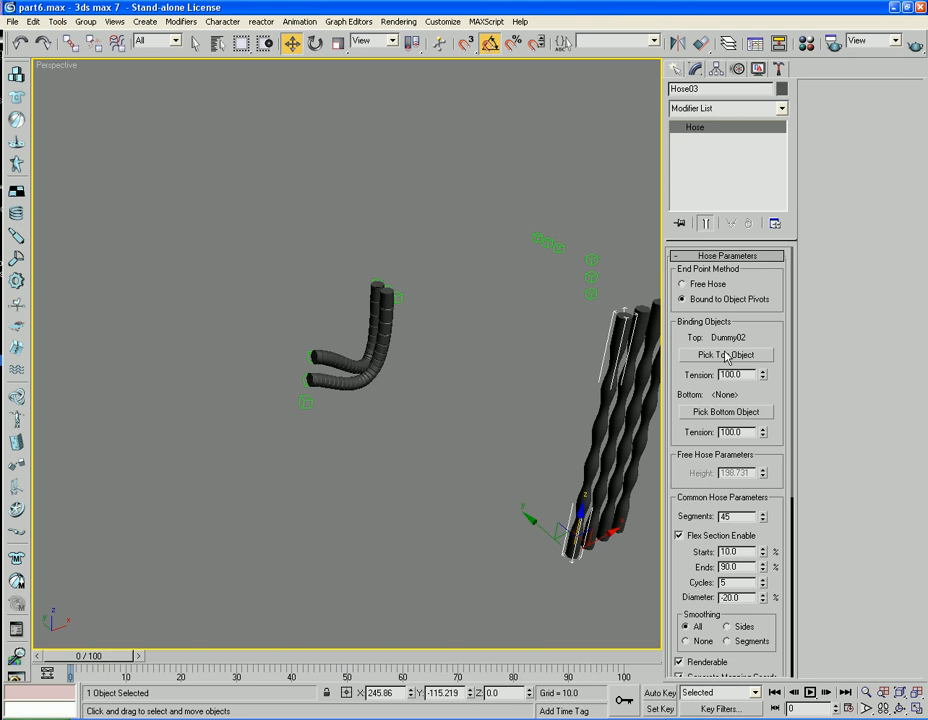
left_click(727, 355)
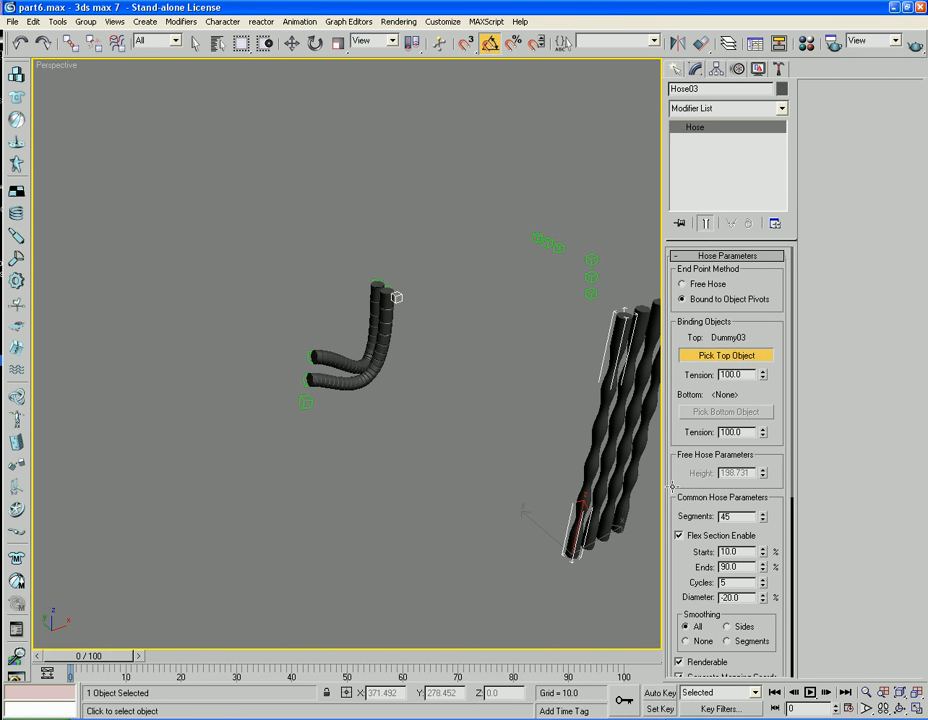
left_click(726, 412)
left_click(306, 401)
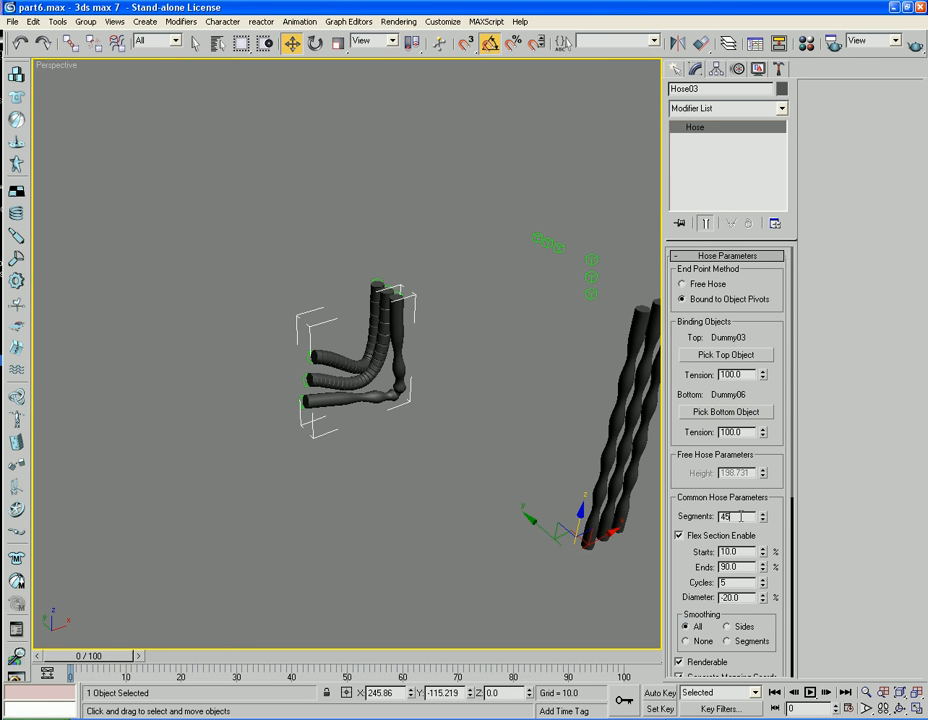
- Set Hose03 to 24 segments, disable its flex section, and reduce the bottom tension to 34
type("24")
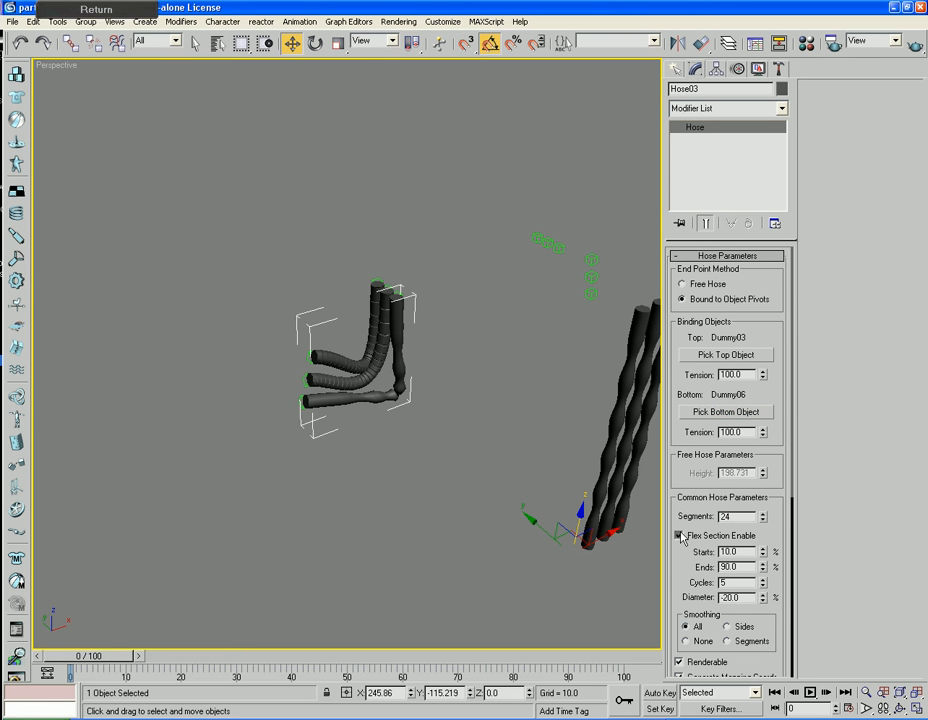
left_click(680, 535)
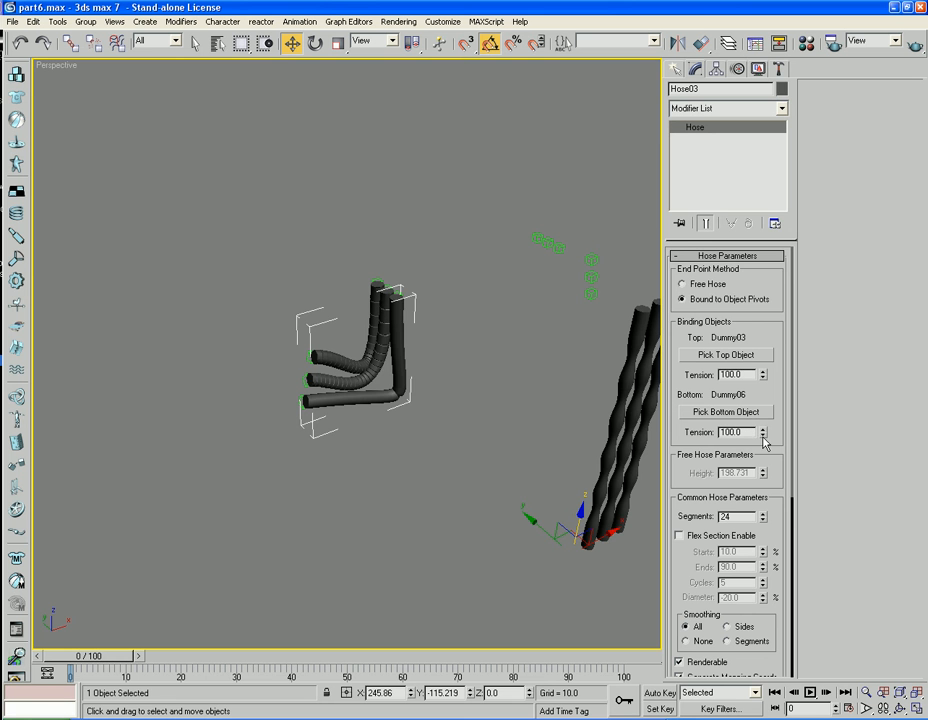
left_click_drag(764, 437, 765, 483)
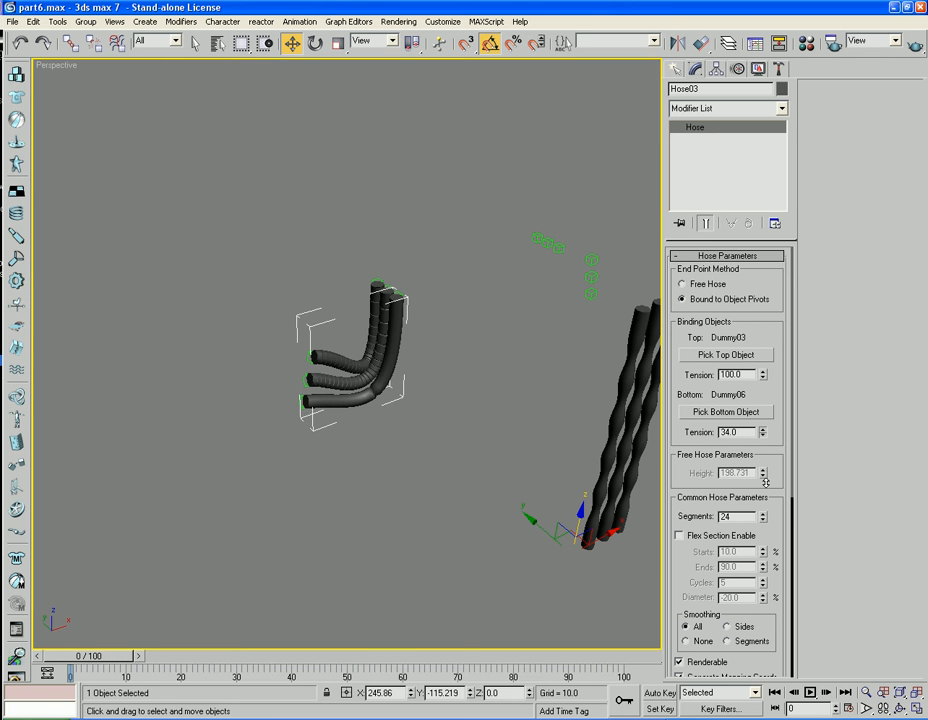
- Show edged faces and rotate Dummy06 about its local Z axis to untwist the bend in Hose03
middle_click_drag(424, 430, 440, 478, "alt")
scroll(437, 413, "up", 4)
left_click(230, 417)
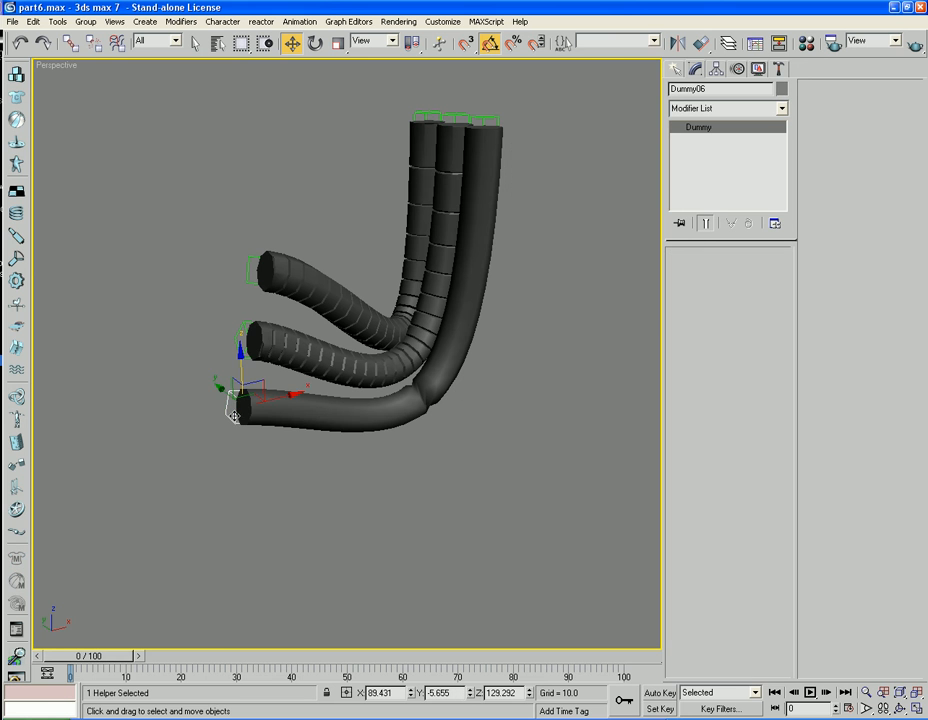
key("F4")
key("e")
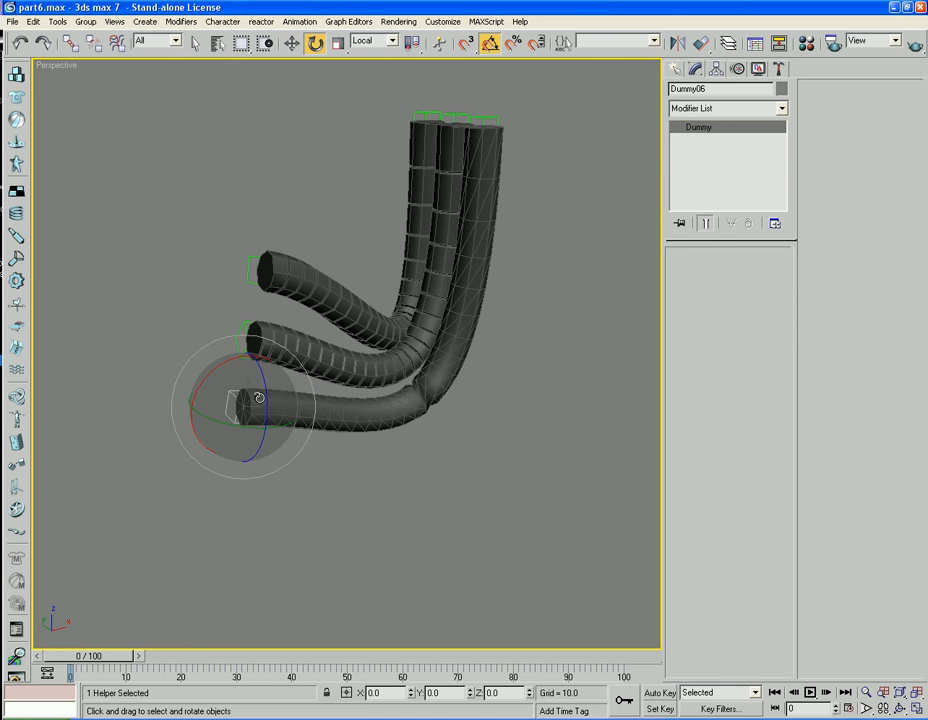
left_click_drag(262, 400, 276, 532)
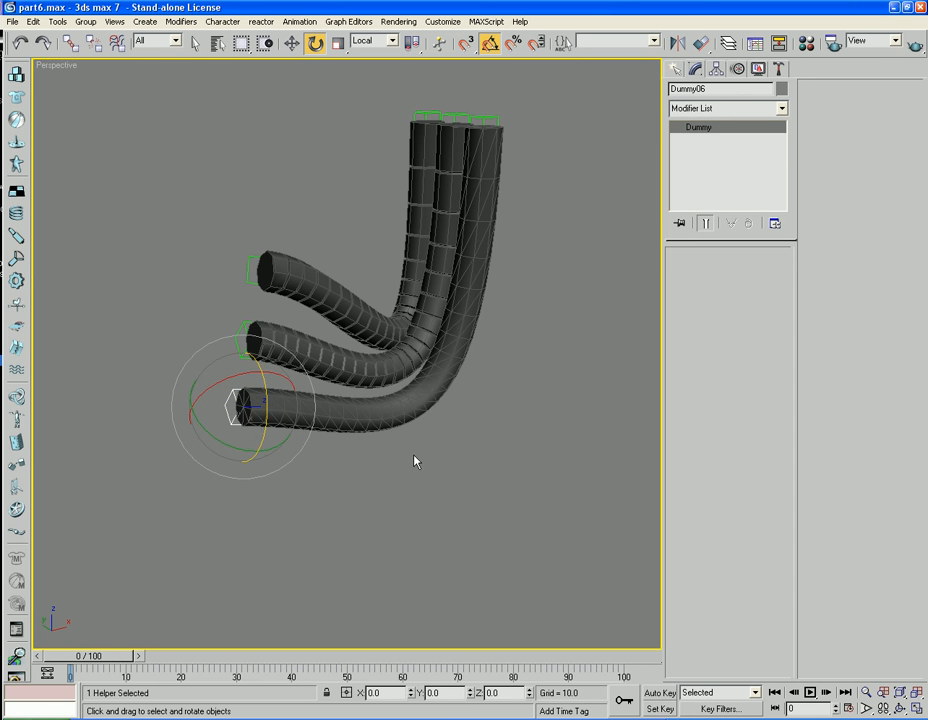
left_click(720, 109)
key("e")
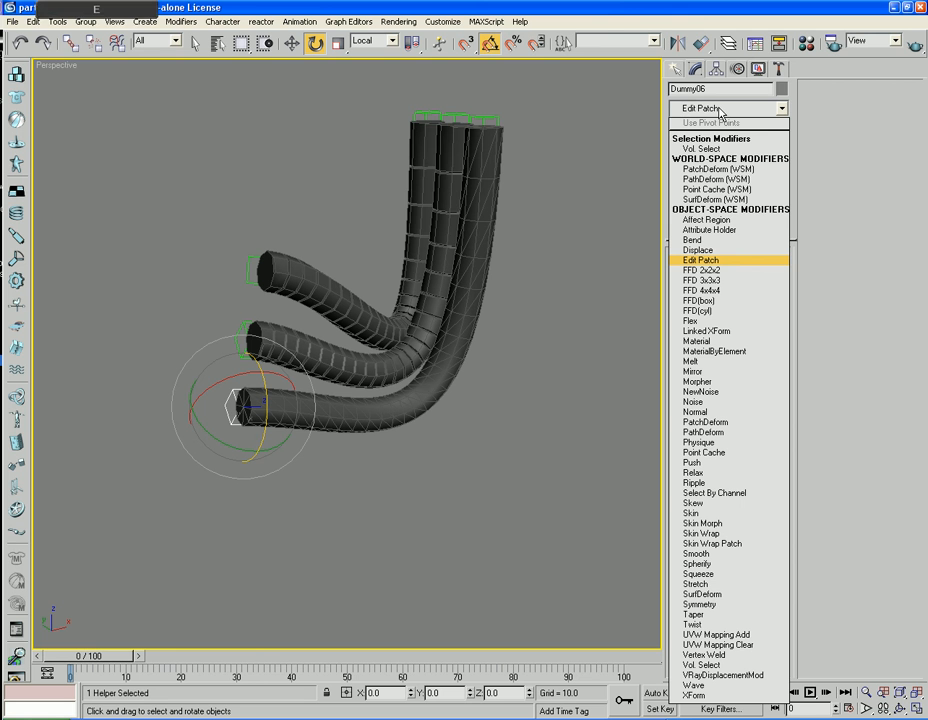
key("e")
key("e")
left_click(720, 110)
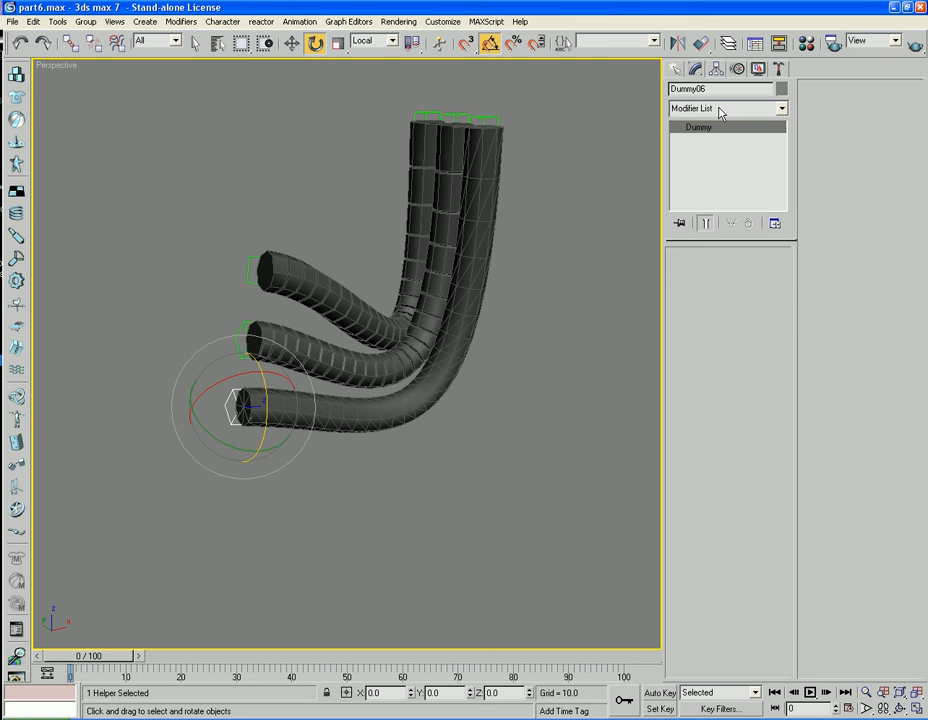
left_click(732, 110)
key("e")
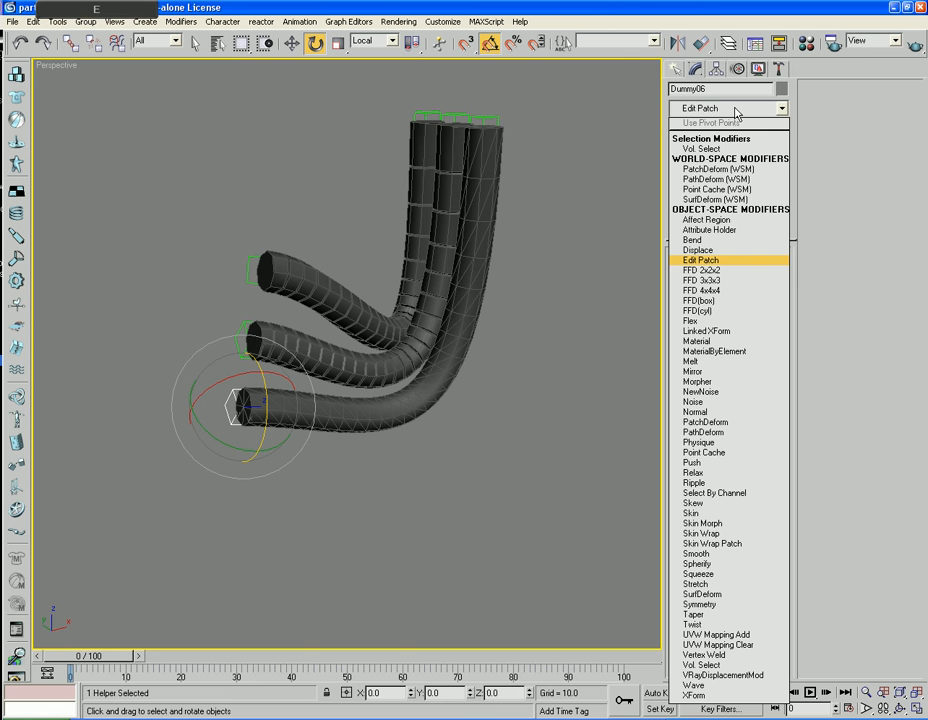
left_click(735, 110)
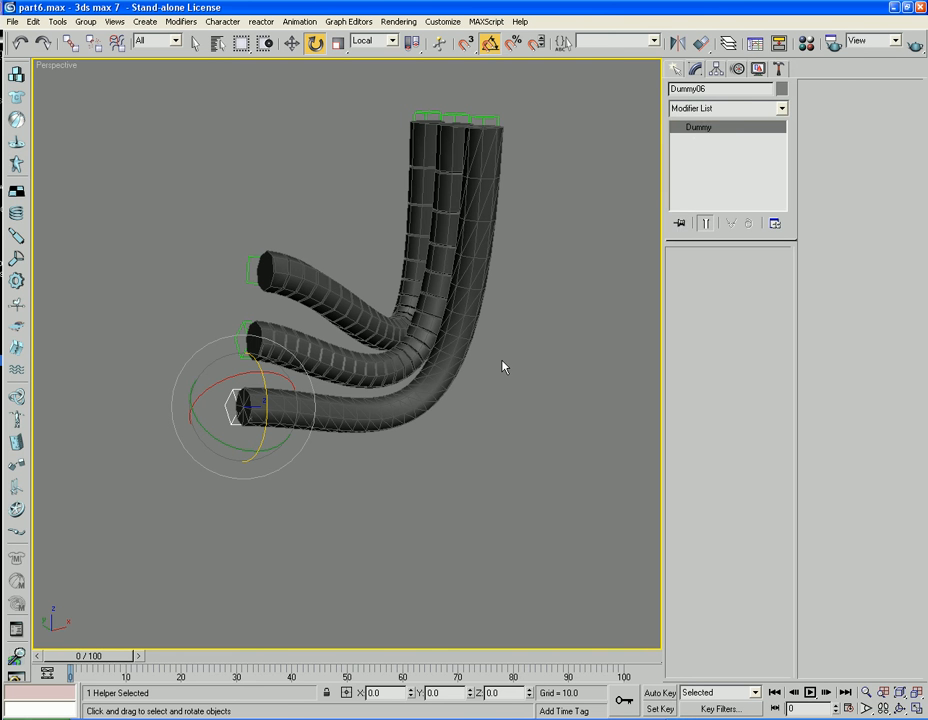
left_click(503, 367)
- Apply an Edit Poly modifier to Hose03
left_click(449, 333)
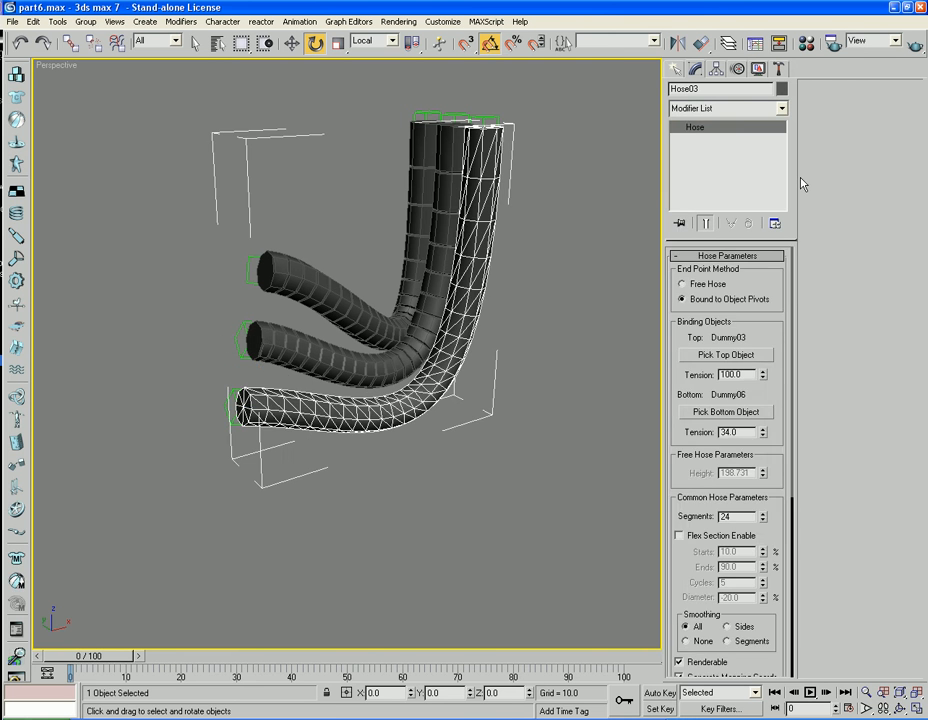
left_click(755, 114)
key("e")
key("e")
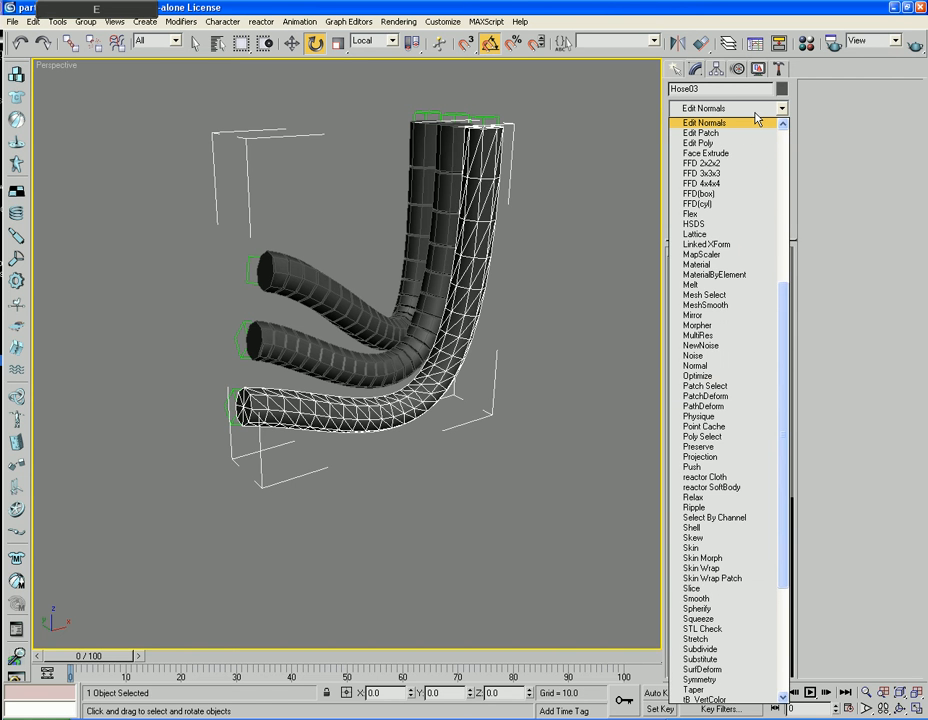
key("e")
key("e")
key("Return")
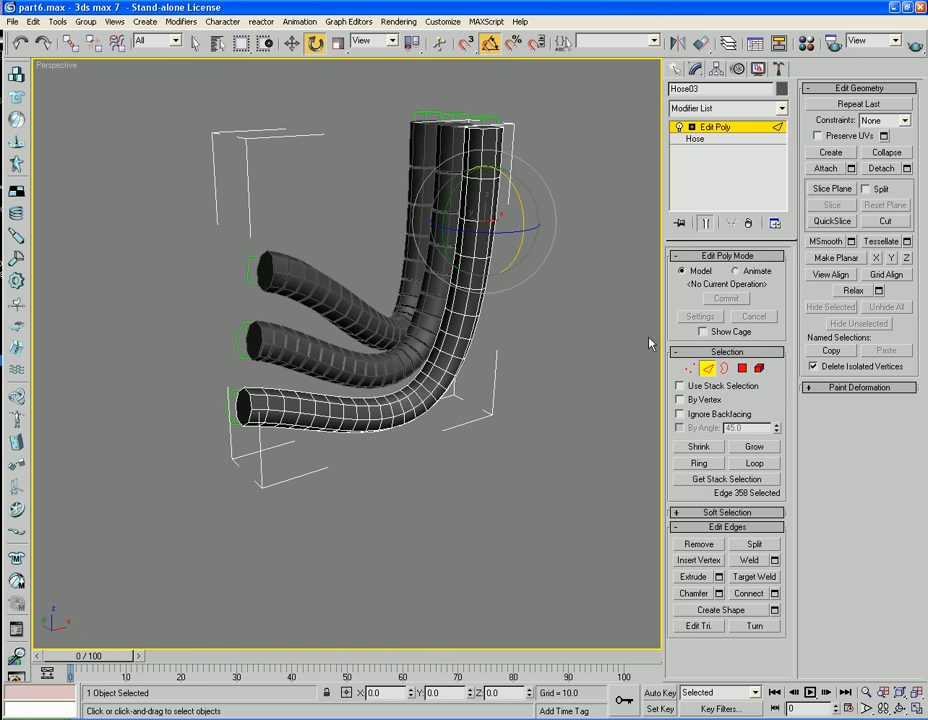
- Extrude all cross-section edge loops of Hose03 with height -0.52 and base width 0.58, and leave edge editing
left_click(699, 465)
left_click(745, 464)
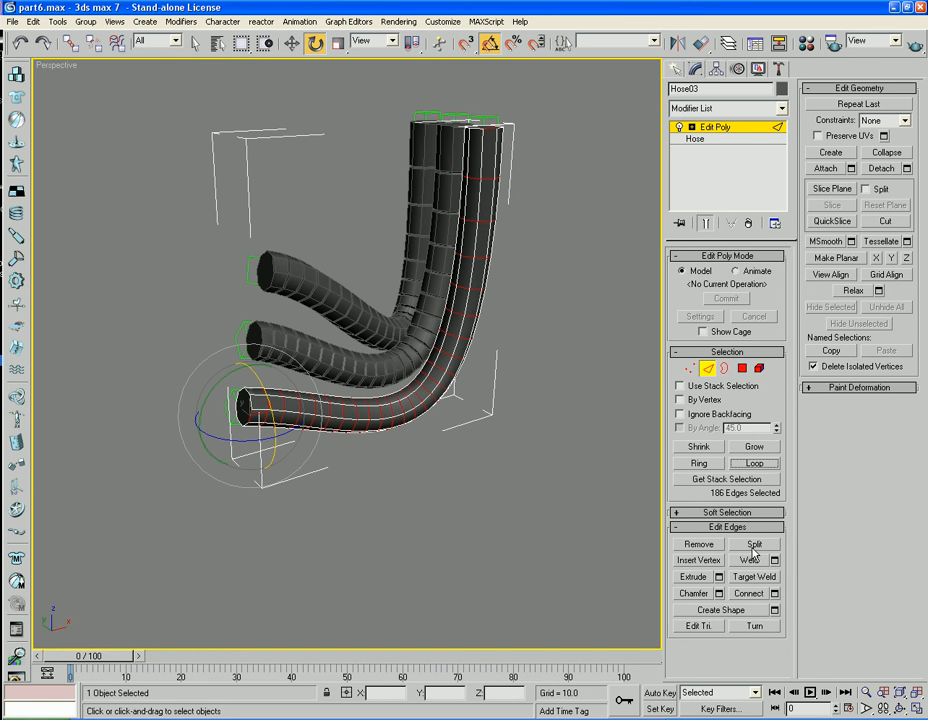
left_click(718, 576)
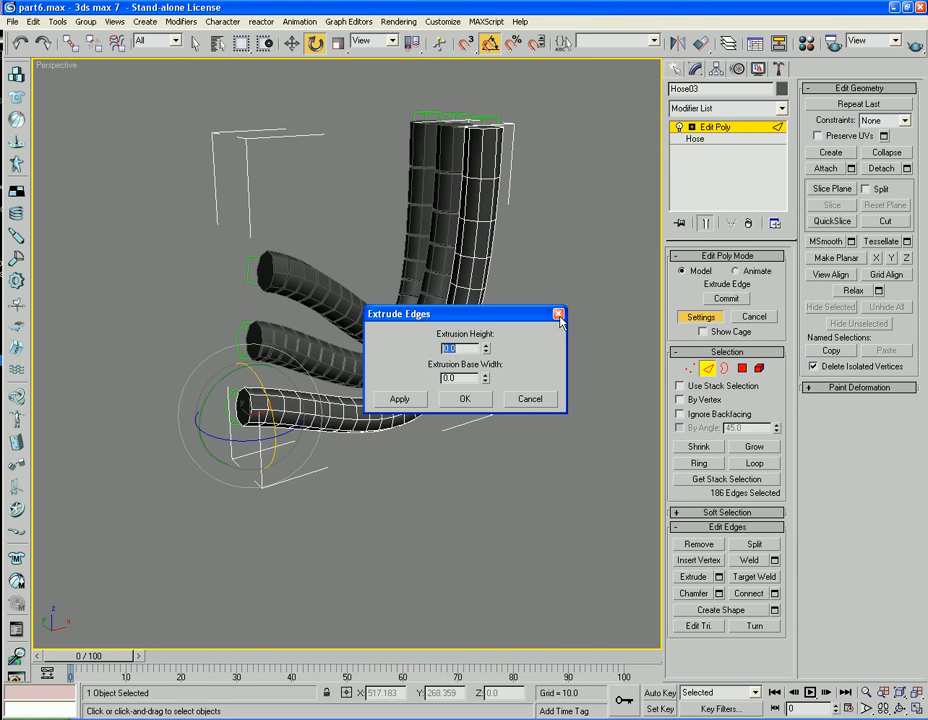
mouse_move(487, 361)
left_mouse_down()
mouse_move(488, 389)
mouse_move(486, 331)
mouse_move(488, 340)
left_mouse_up()
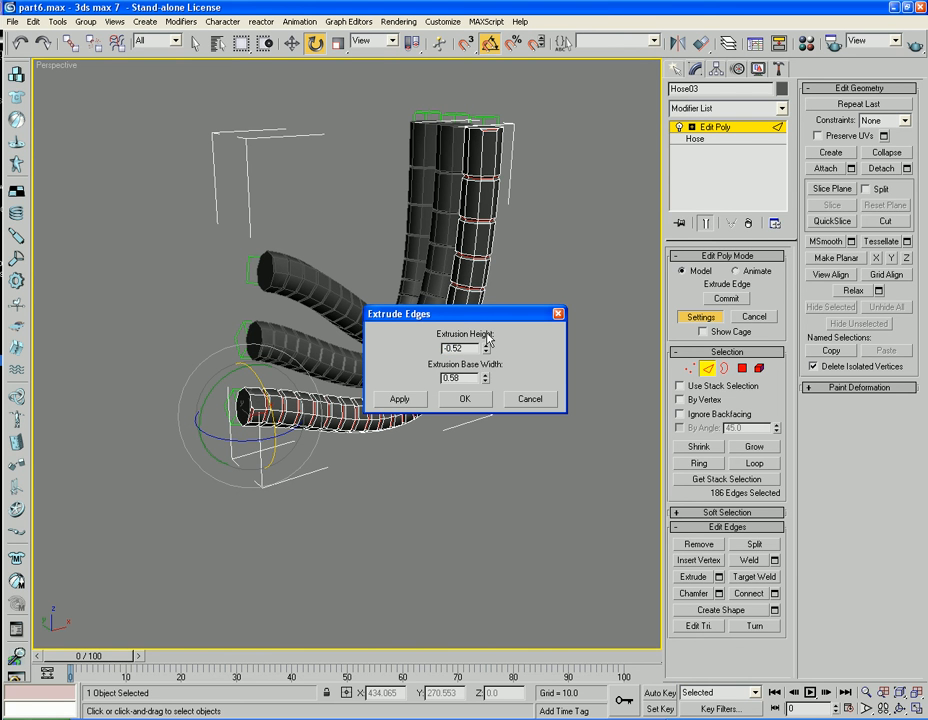
left_click(466, 399)
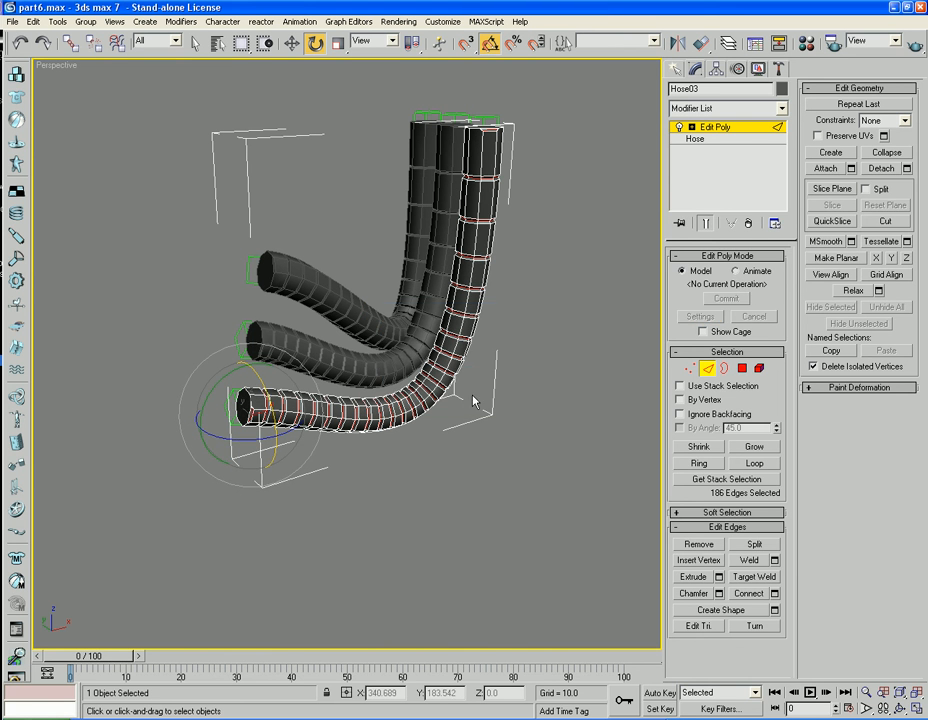
left_click(543, 405)
left_click(724, 368)
left_click(724, 368)
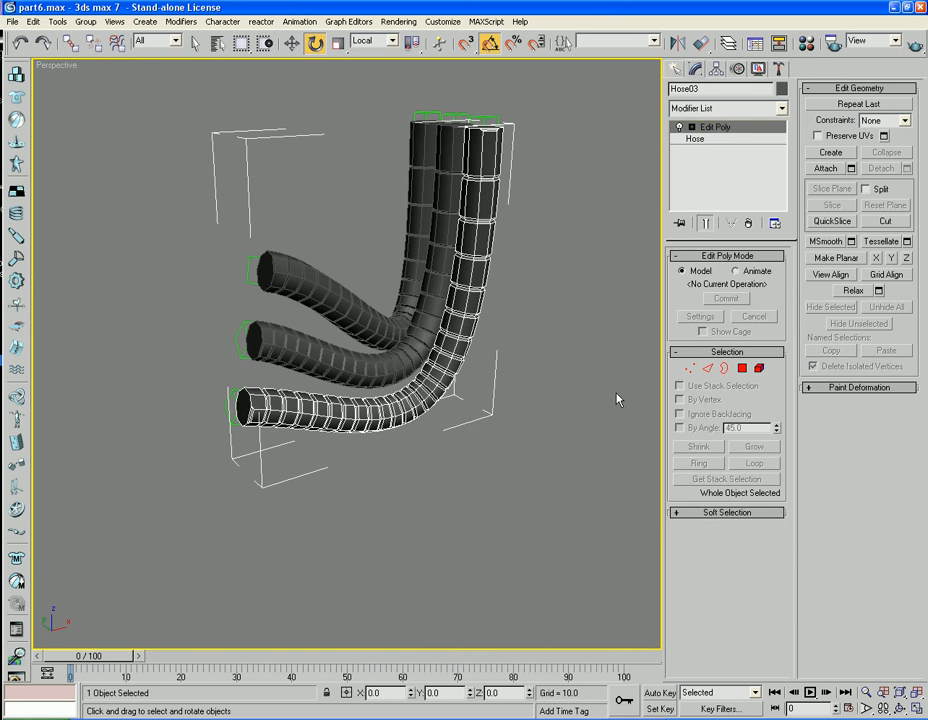
left_click(559, 408)
- Bind the top end of Hose04 to Dummy09 and its bottom end to Dummy10
scroll(568, 447, "down", 5)
middle_click_drag(507, 390, 484, 387, "alt")
scroll(450, 403, "up", 2)
left_click(162, 375)
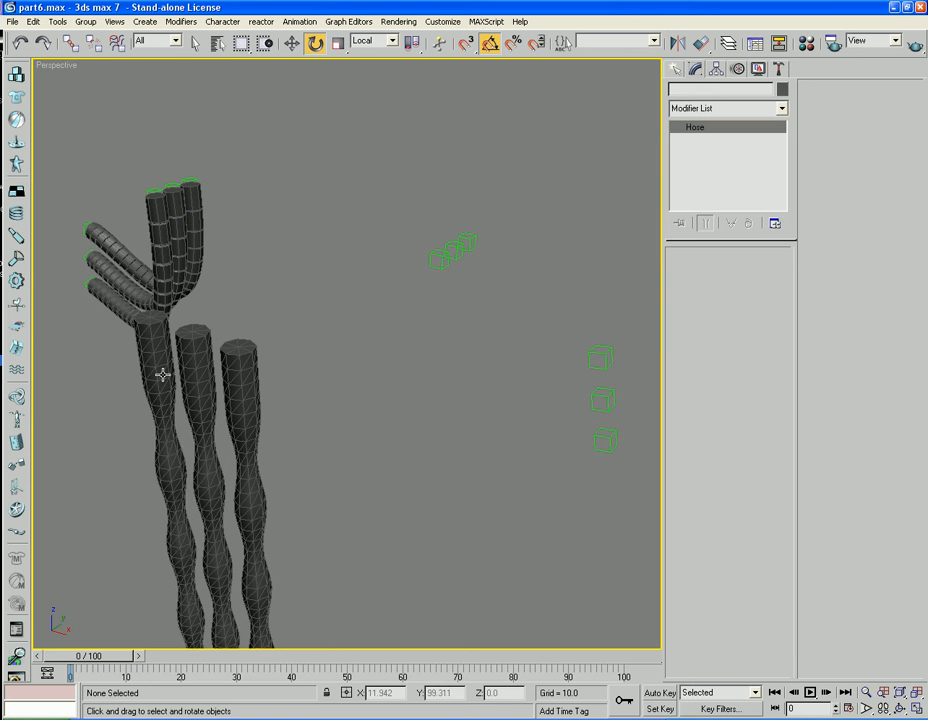
left_click(738, 356)
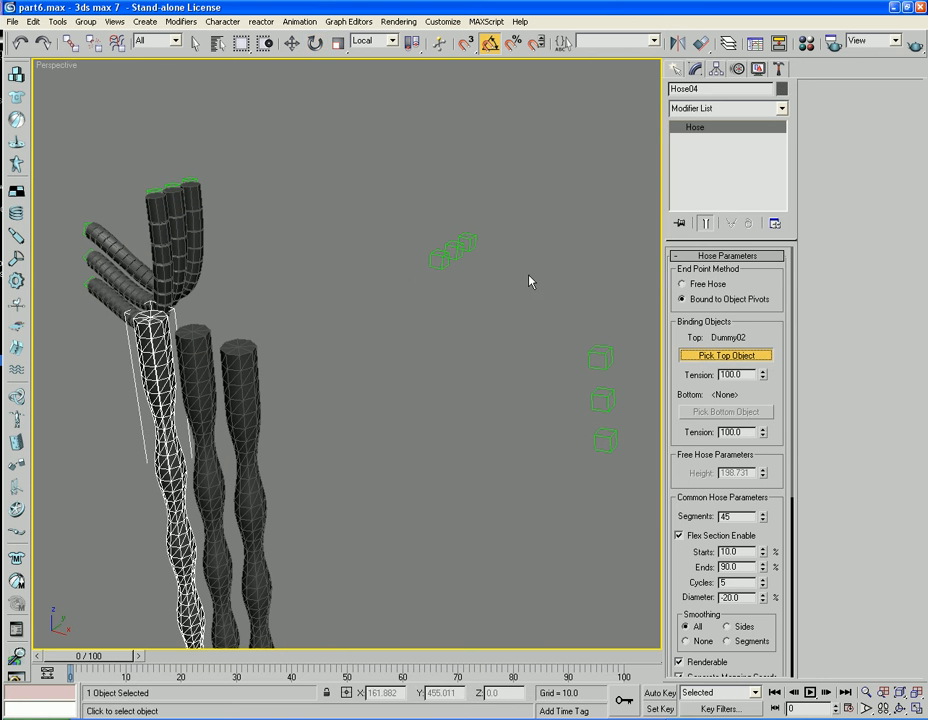
left_click(466, 243)
left_click(724, 412)
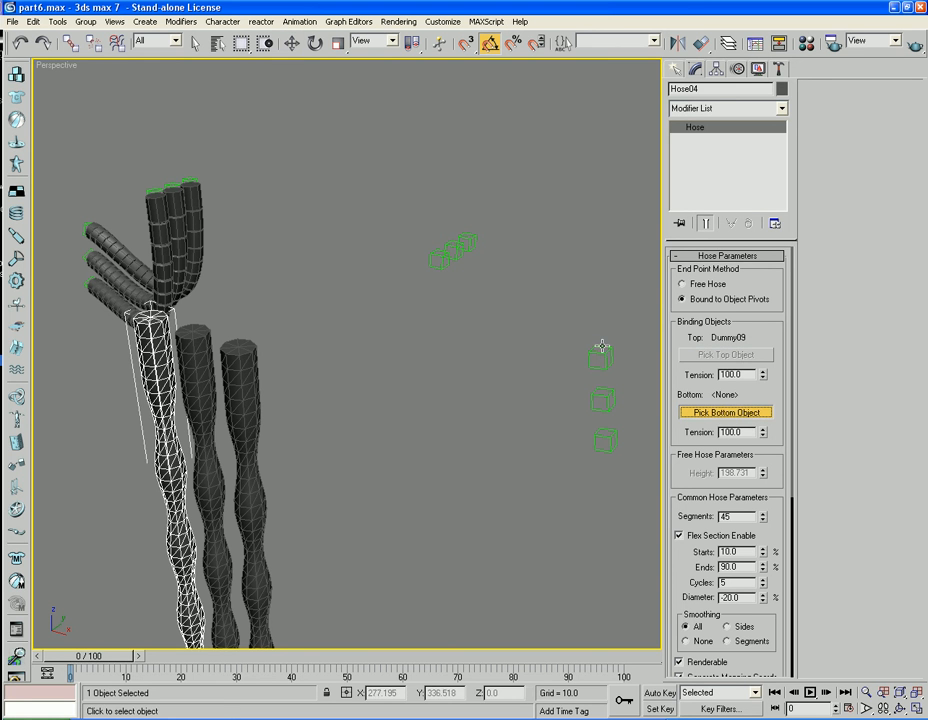
left_click(600, 357)
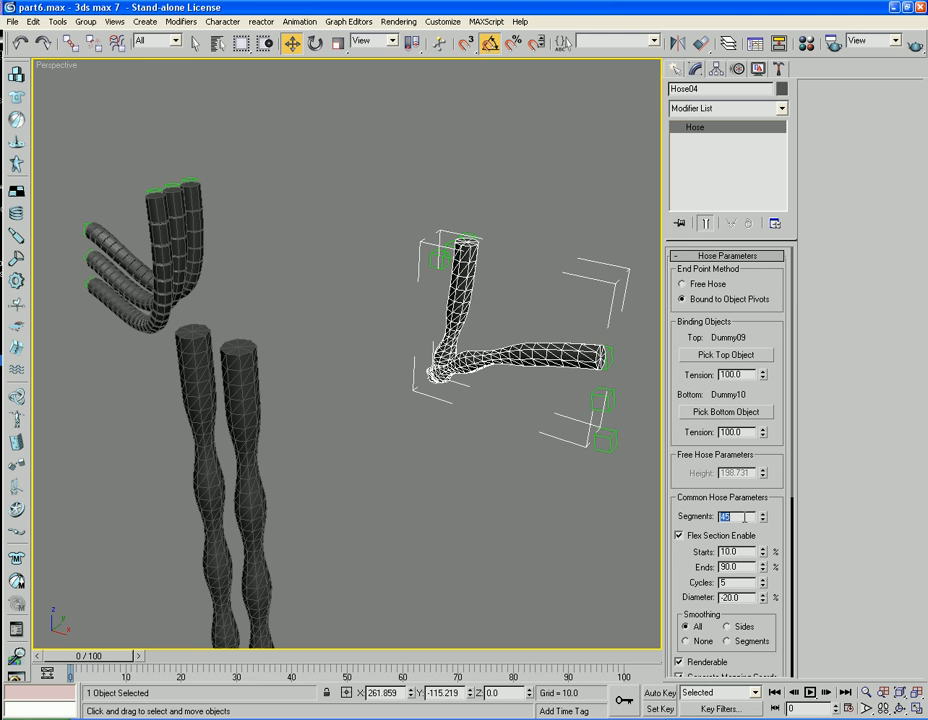
- Set Hose04 to 24 segments, reduce its bottom tension to 22, and disable its flex section
type("24")
key("Return")
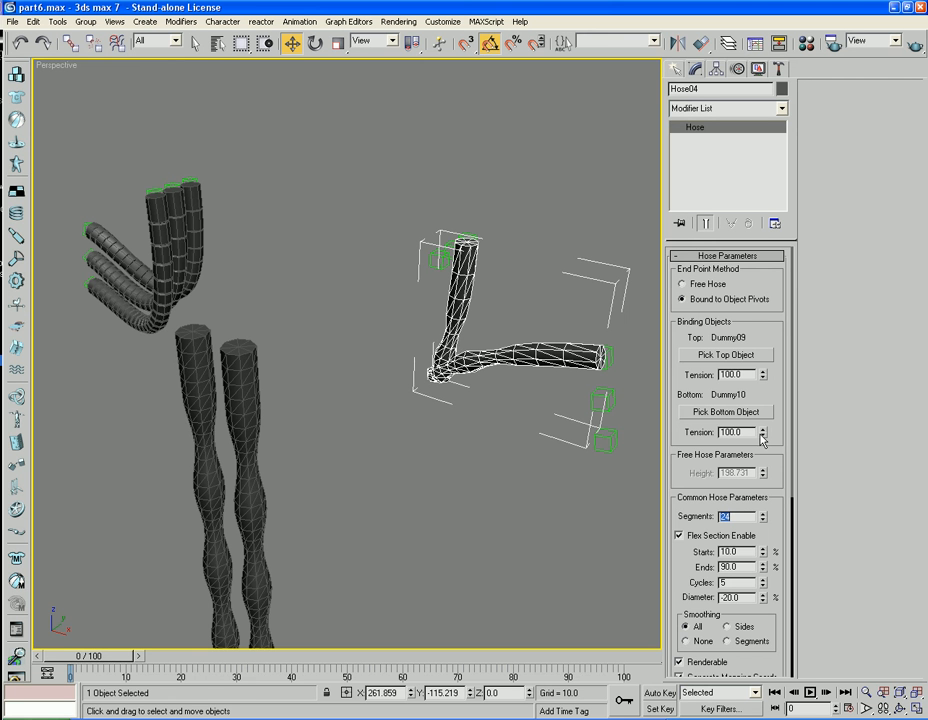
left_click_drag(764, 437, 781, 489)
middle_click_drag(539, 487, 492, 515, "alt")
scroll(507, 460, "up", 5)
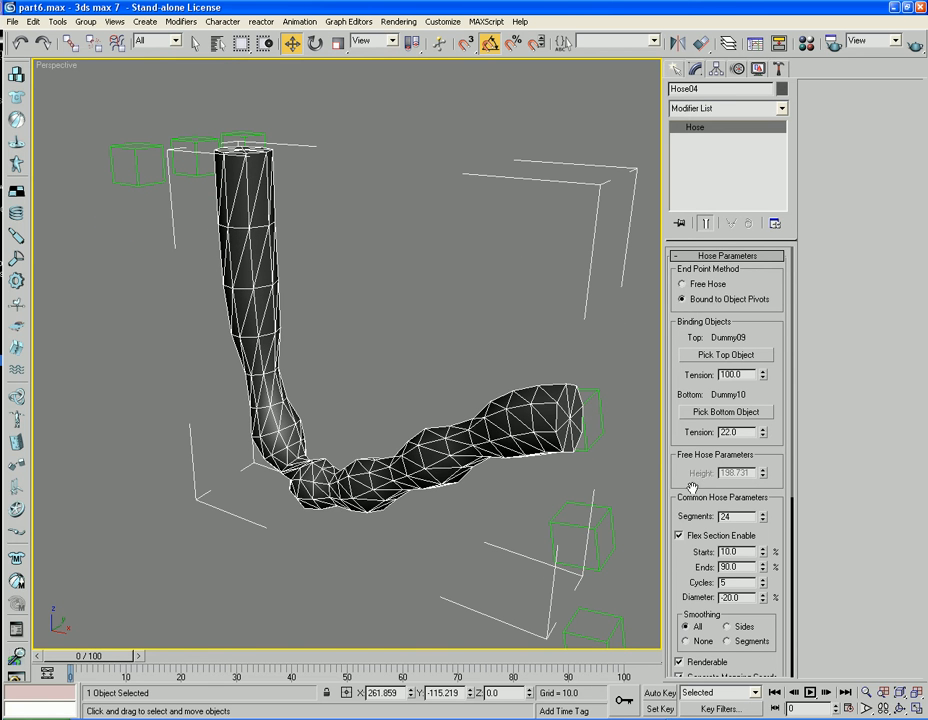
left_click_drag(693, 483, 689, 457)
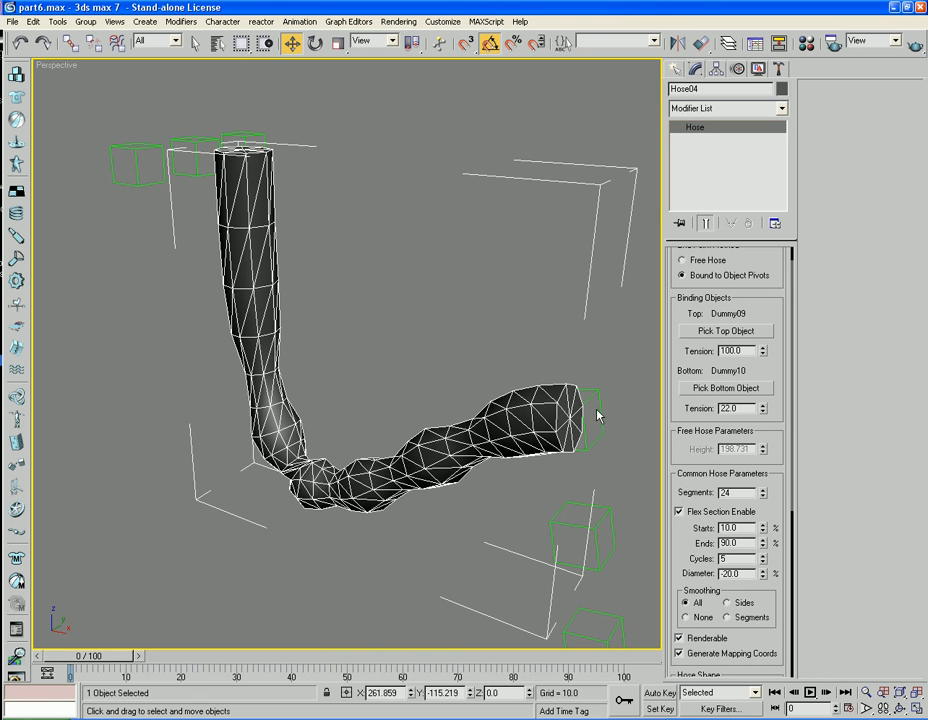
left_click(679, 511)
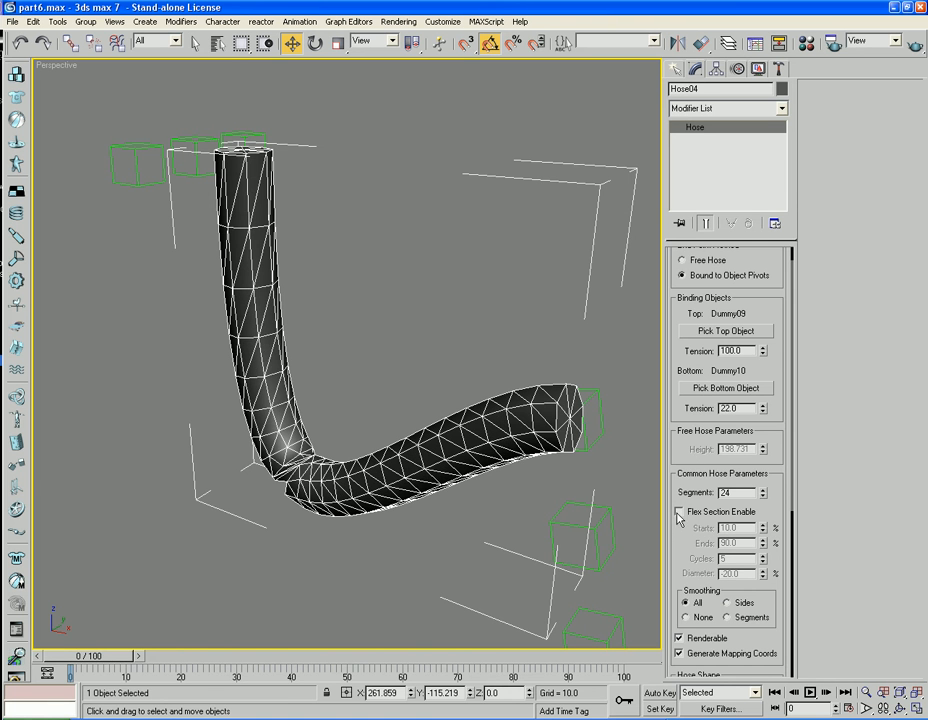
- Rotate Dummy10 about its local Z axis to untwist the bend in Hose04
left_click(583, 404)
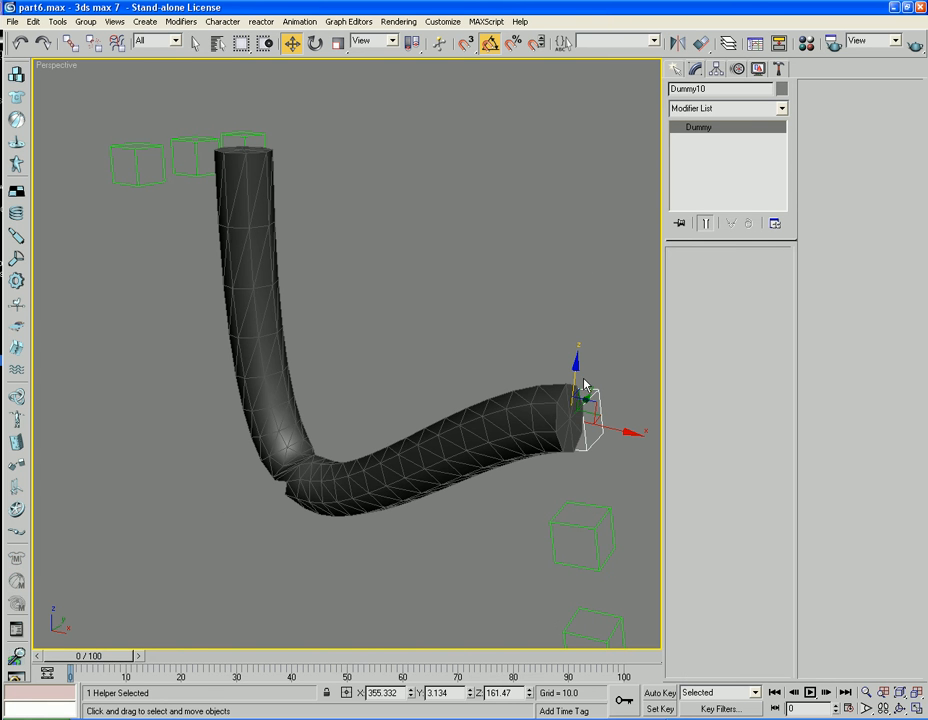
key("e")
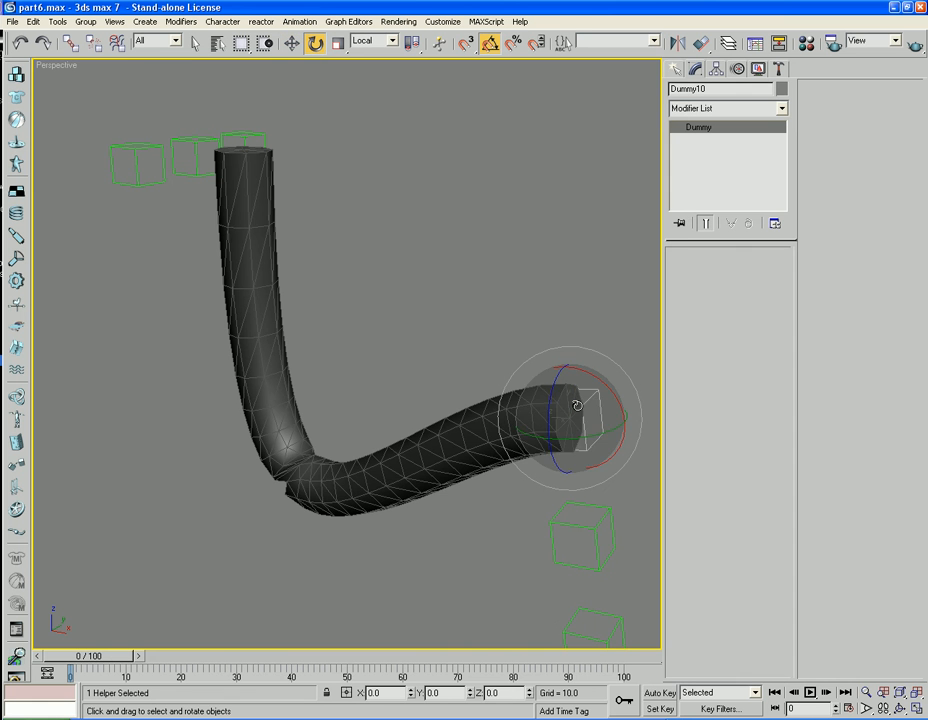
left_click_drag(561, 397, 559, 560)
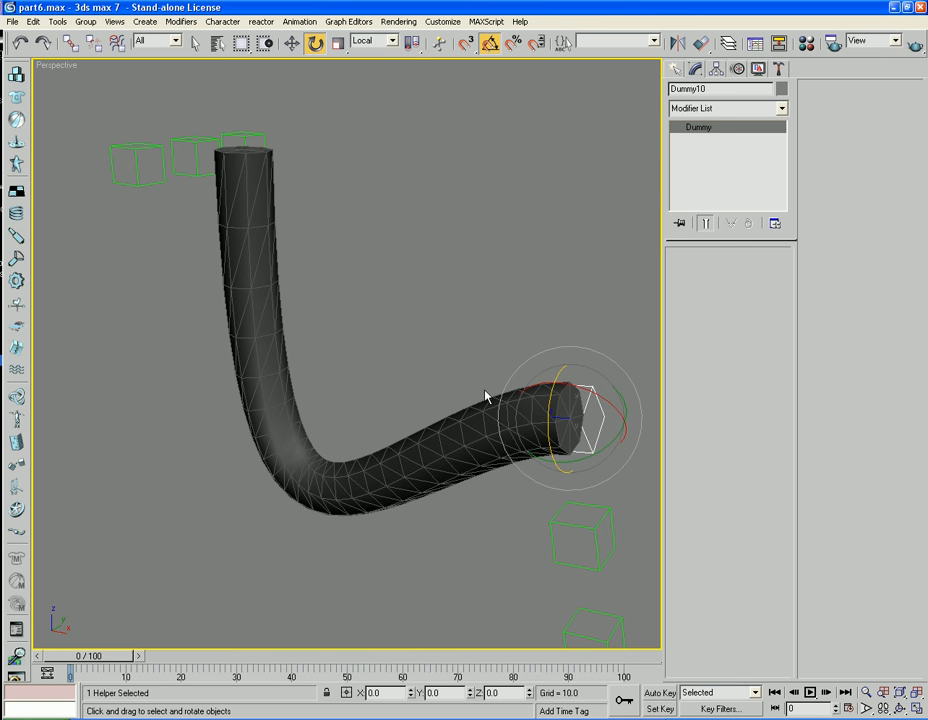
- Apply an Edit Poly modifier to Hose04
left_click(441, 425)
left_click(720, 108)
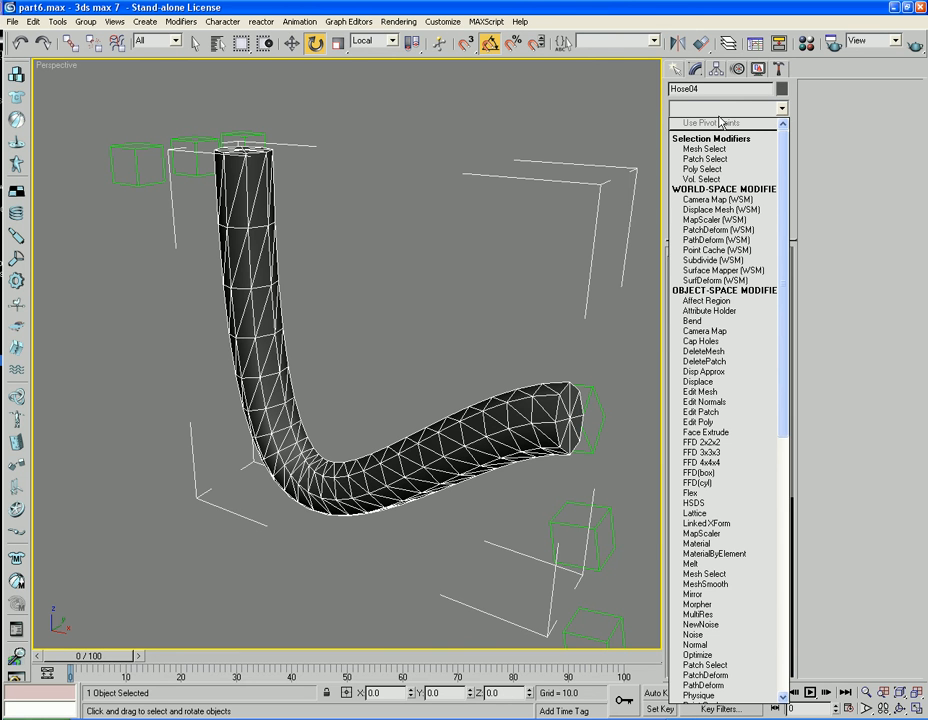
key("e")
key("e")
key("e")
key("e")
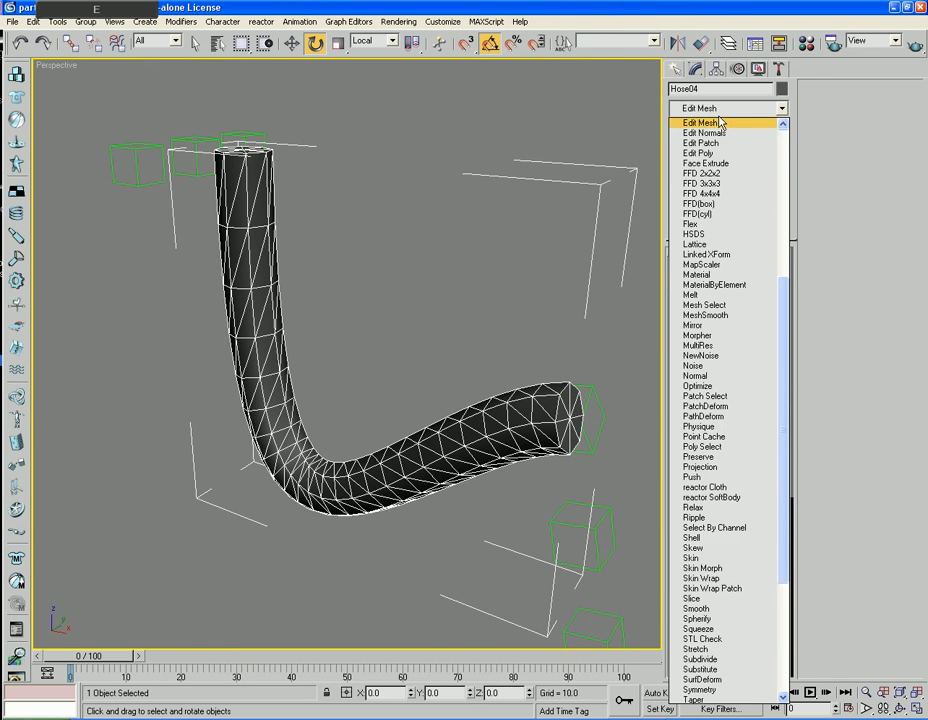
key("Return")
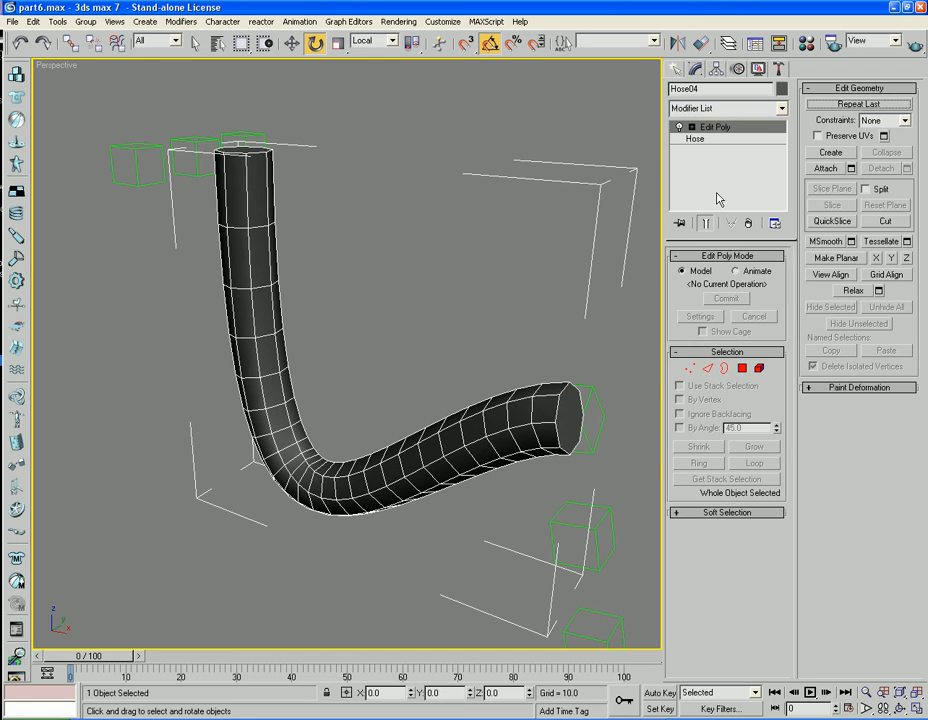
- Select all the cross-section edge loops along Hose04 at edge level, using Ring and Loop from one lengthwise edge
left_click(711, 369)
left_click(485, 423)
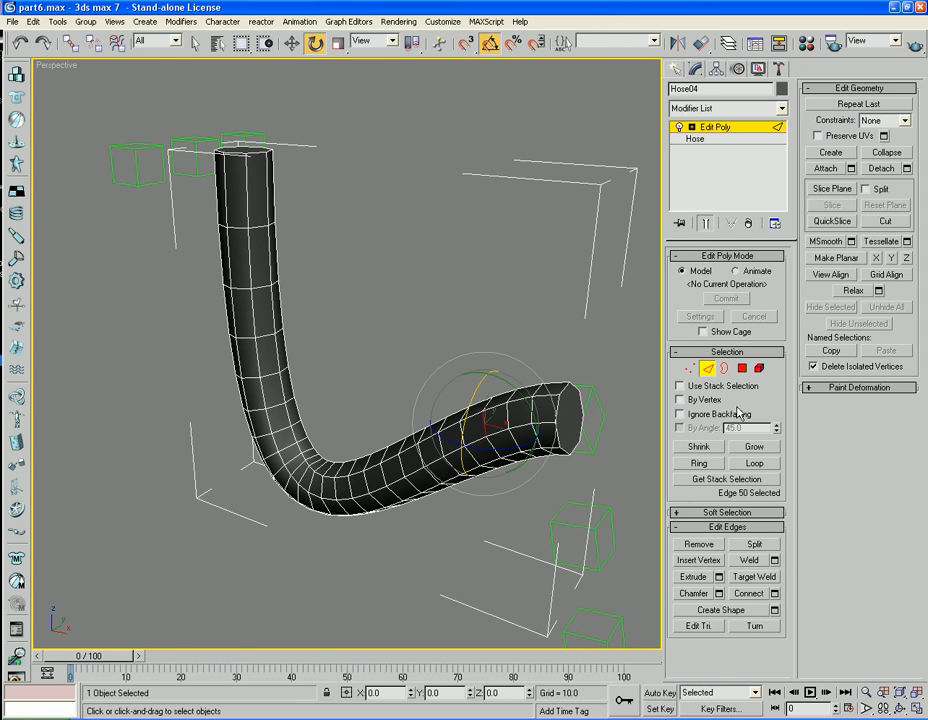
left_click(700, 463)
left_click(748, 464)
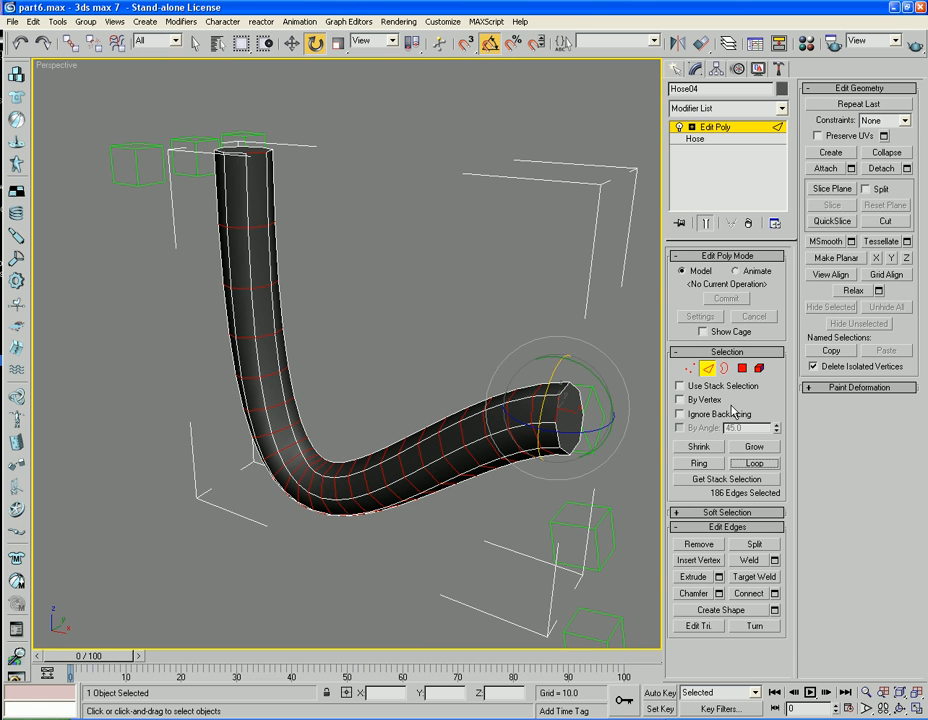
- Try extruding Hose04's selected edges outward with height 0.41 and base width 0.33, and undo the extrusion
left_click(718, 578)
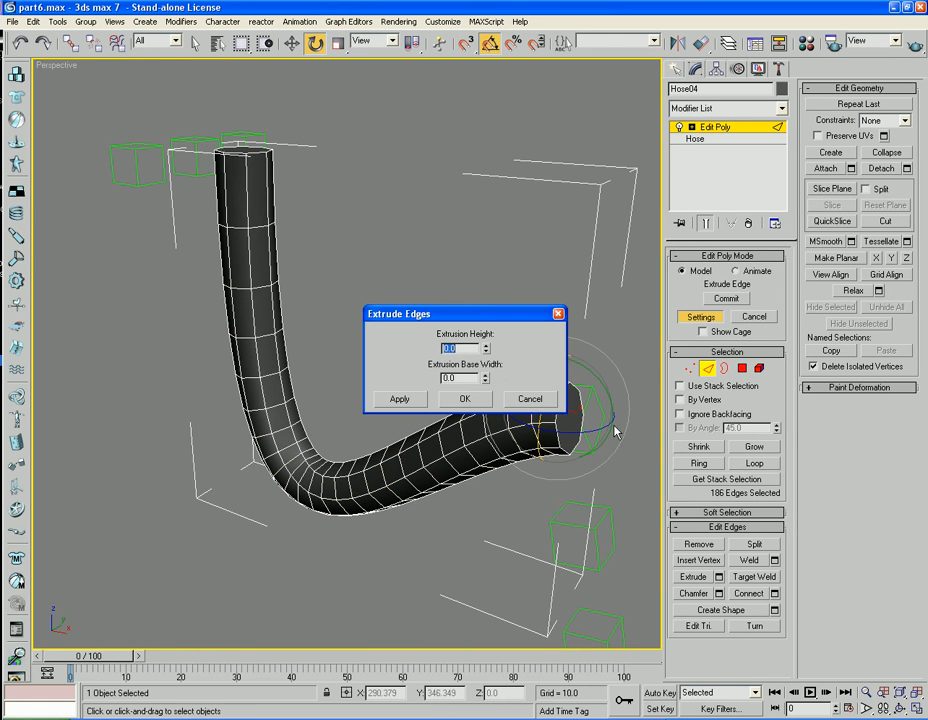
left_click_drag(485, 348, 487, 315)
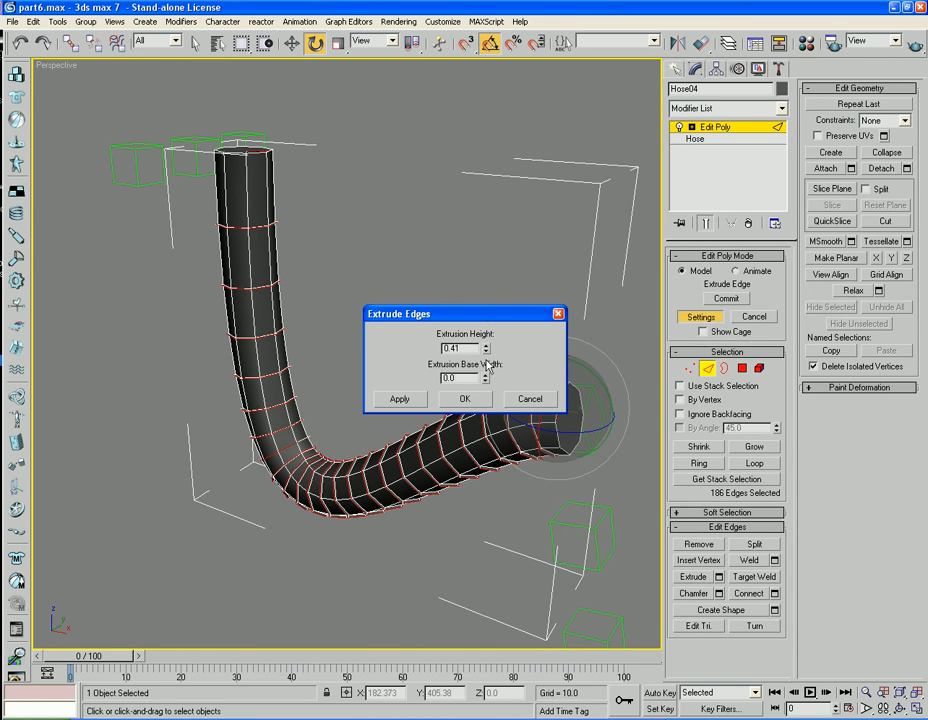
left_click_drag(485, 379, 486, 351)
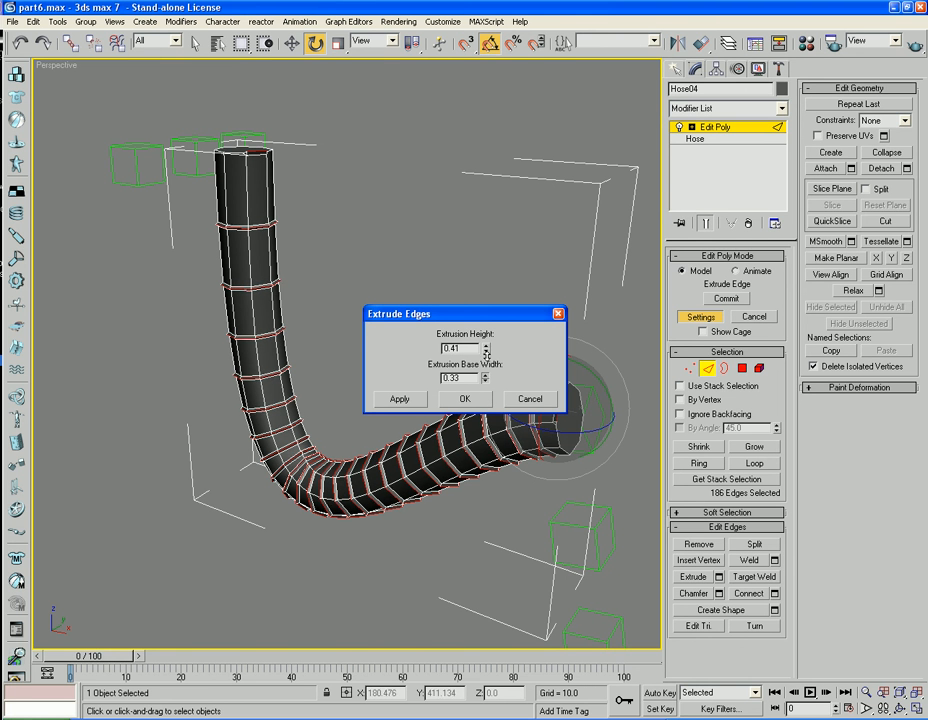
left_click(466, 398)
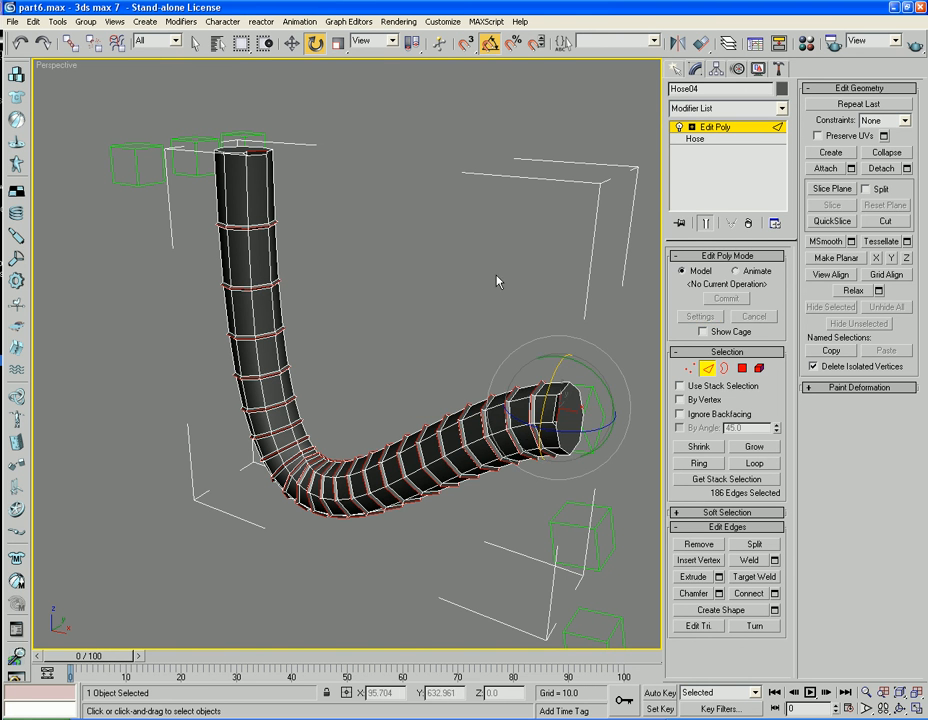
key("ctrl+z")
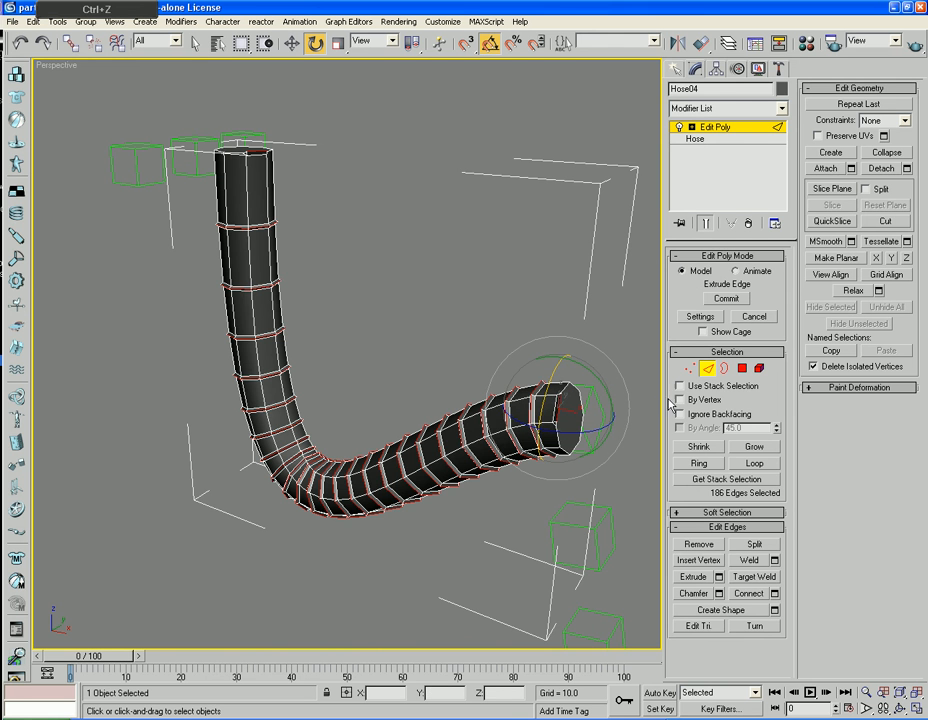
key("ctrl+z")
- Extrude Hose04's selected edges inward with height -1.28 and base width 0.39, and leave edge editing with nothing selected
left_click(718, 577)
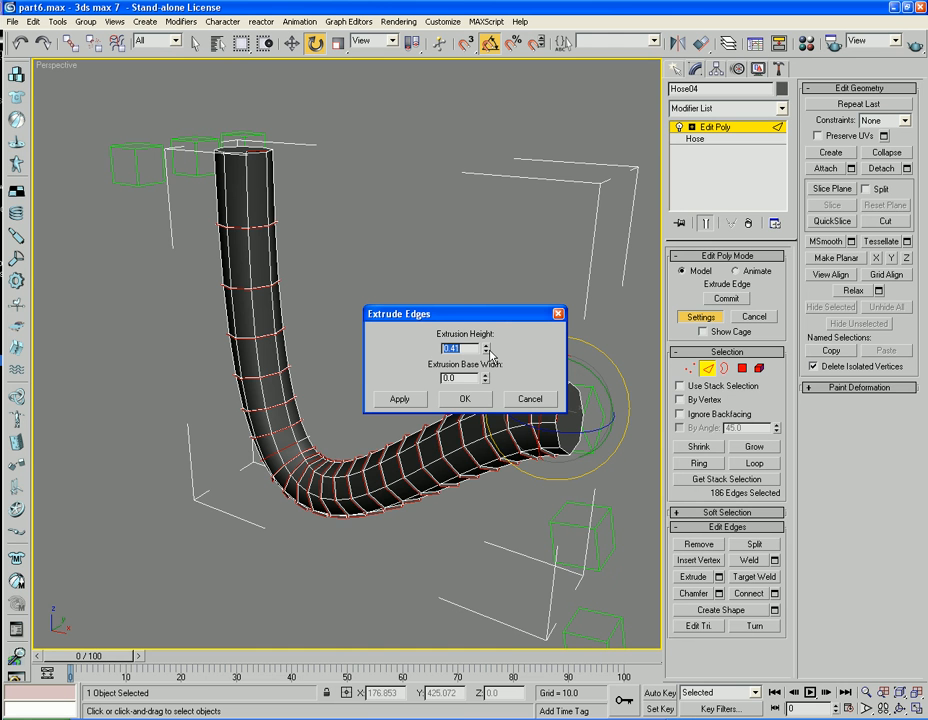
left_click_drag(485, 352, 510, 502)
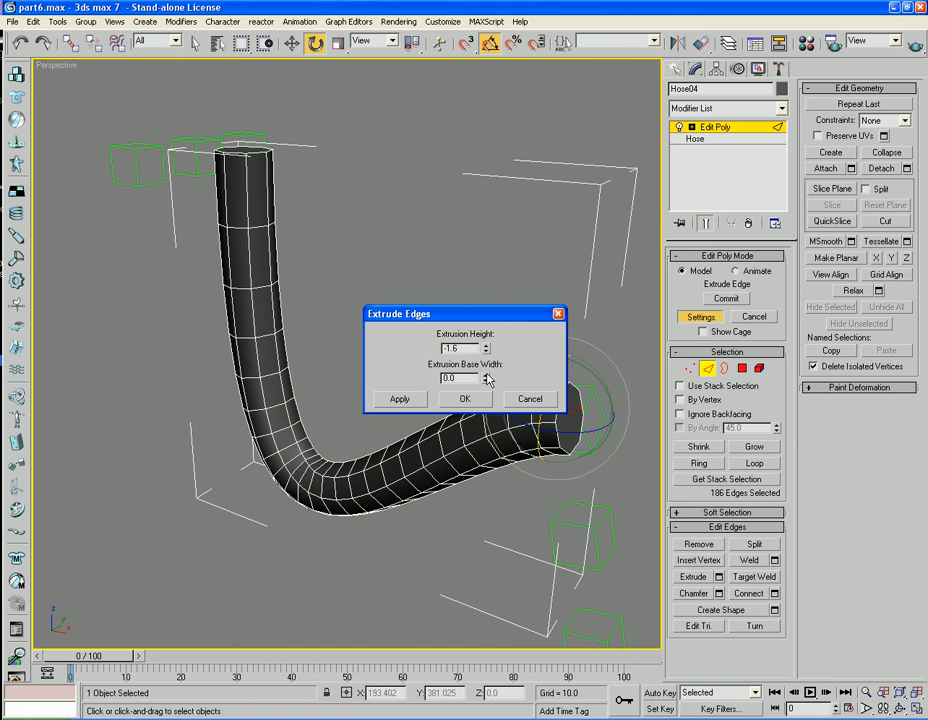
left_click_drag(489, 380, 410, 430)
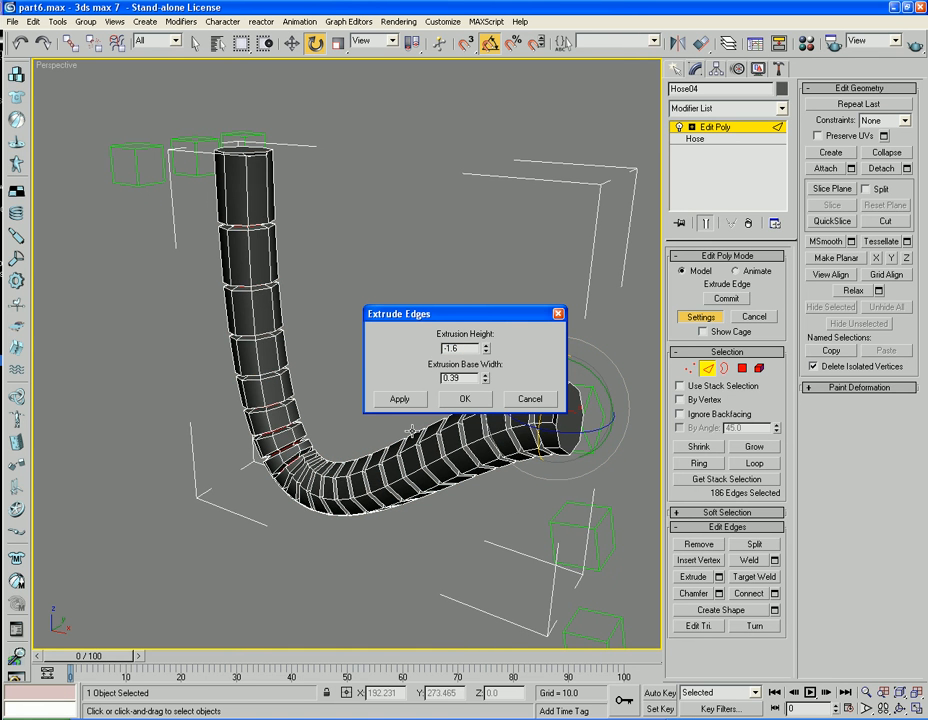
middle_click_drag(411, 430, 392, 416, "alt")
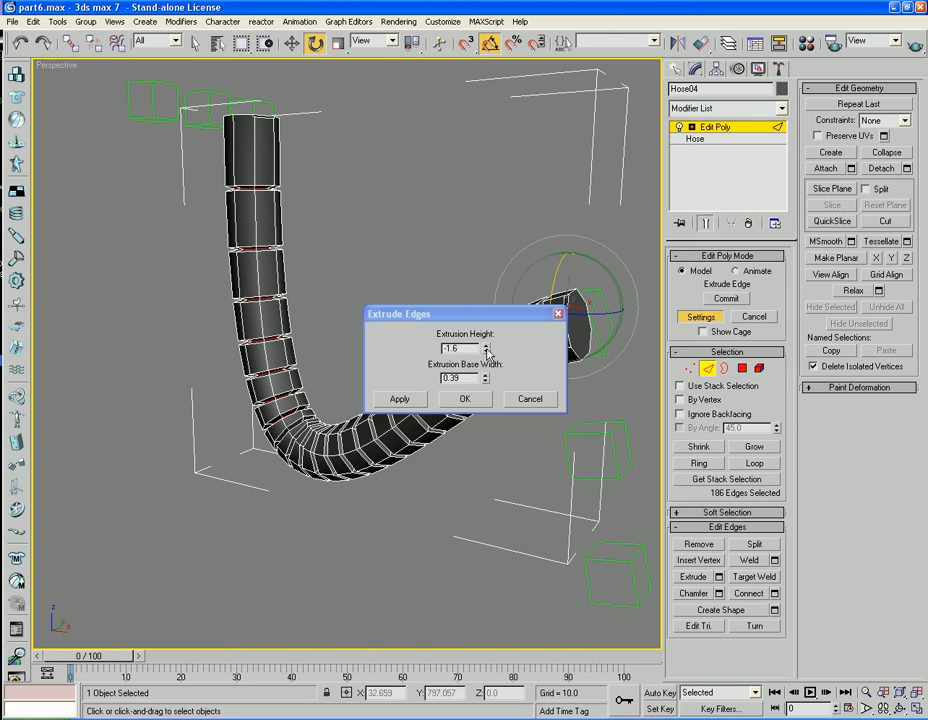
left_click_drag(487, 352, 481, 331)
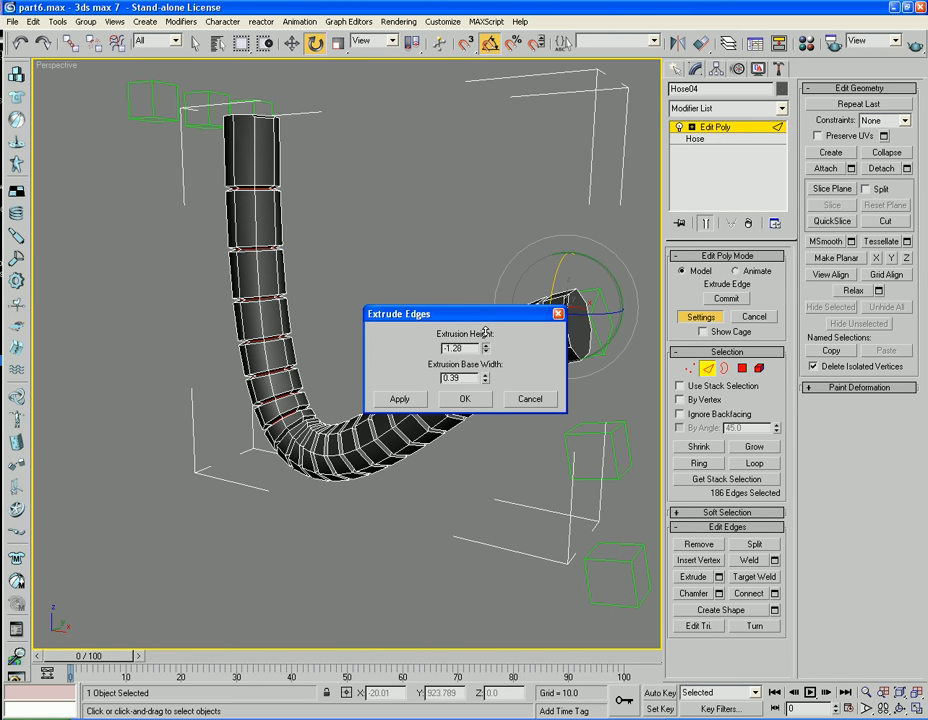
left_click(464, 398)
left_click(703, 370)
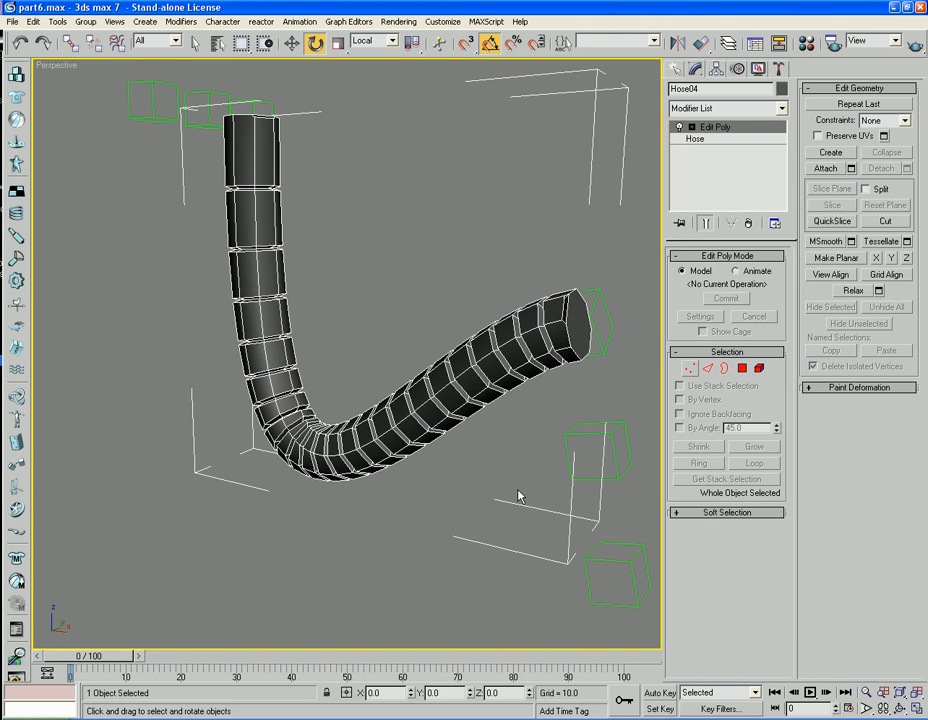
left_click(513, 490)
- Bind the top end of Hose05 to Dummy07 and its bottom end to Dummy11
mouse_move(513, 490)
middle_mouse_down("alt")
mouse_move(492, 494)
mouse_move(522, 483)
middle_mouse_up("alt")
scroll(465, 494, "down", 5)
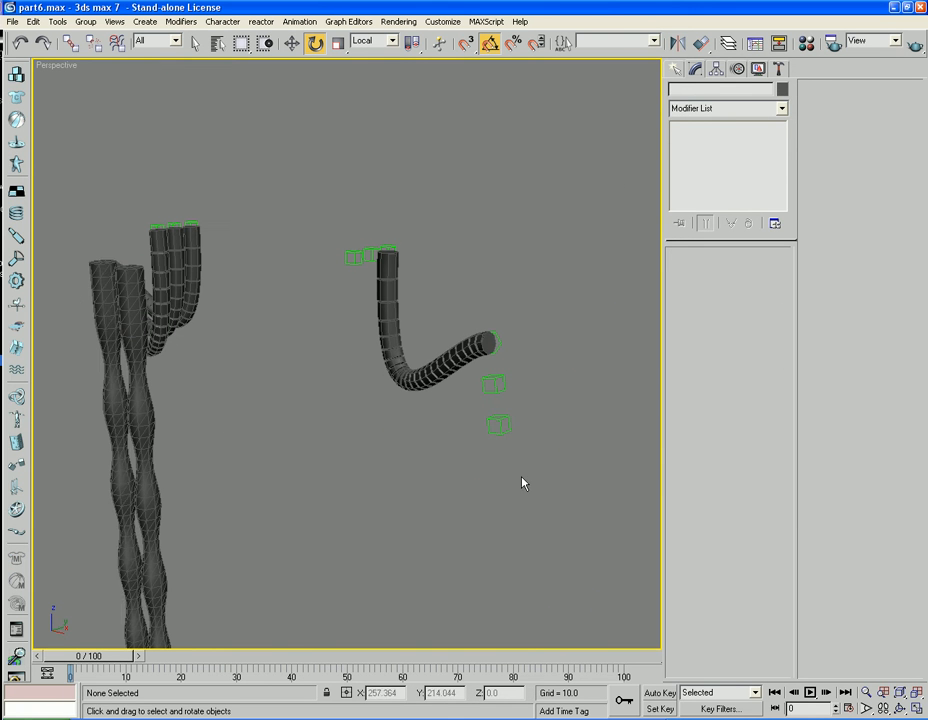
left_click(118, 429)
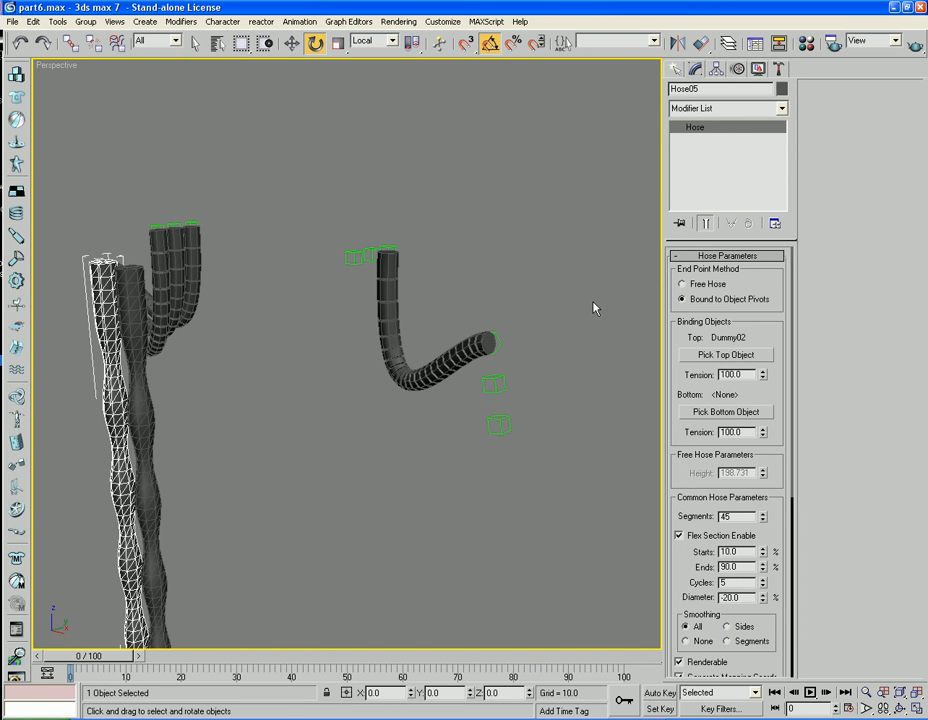
left_click(736, 355)
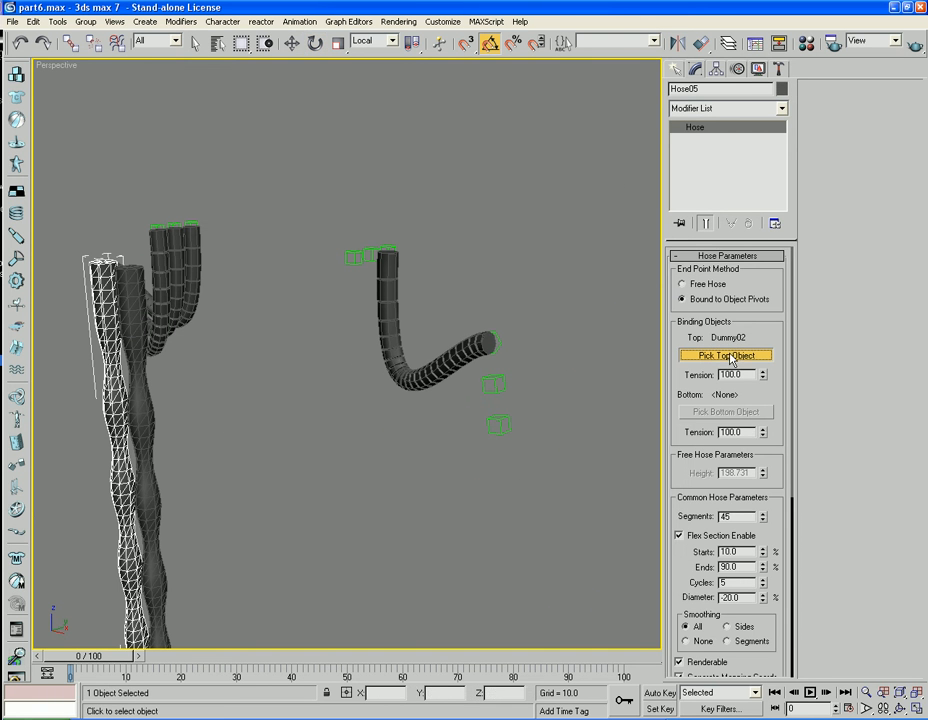
left_click(370, 254)
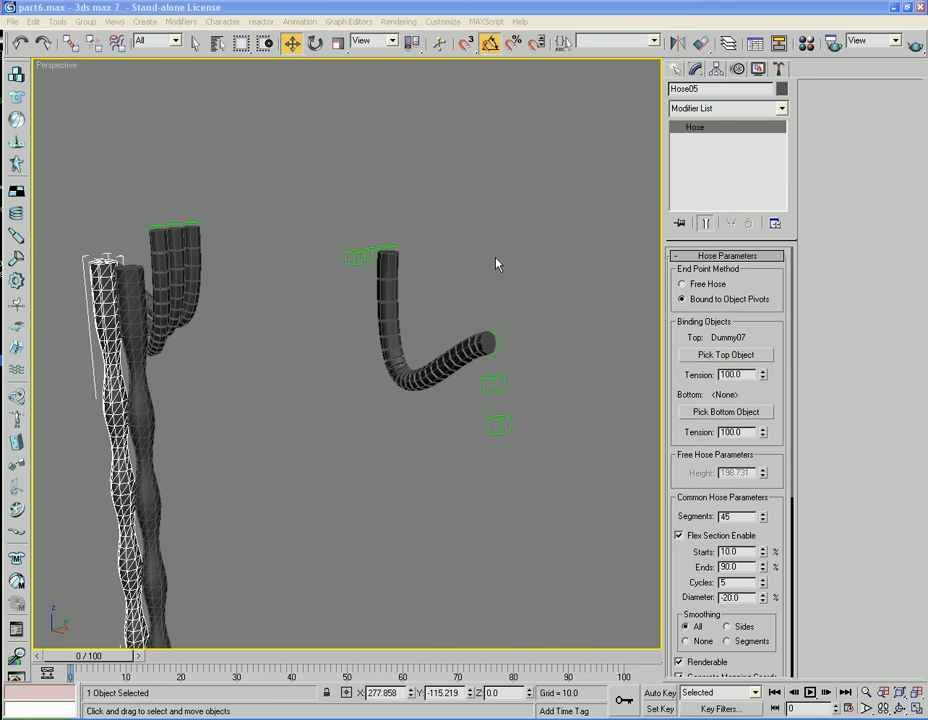
left_click(726, 412)
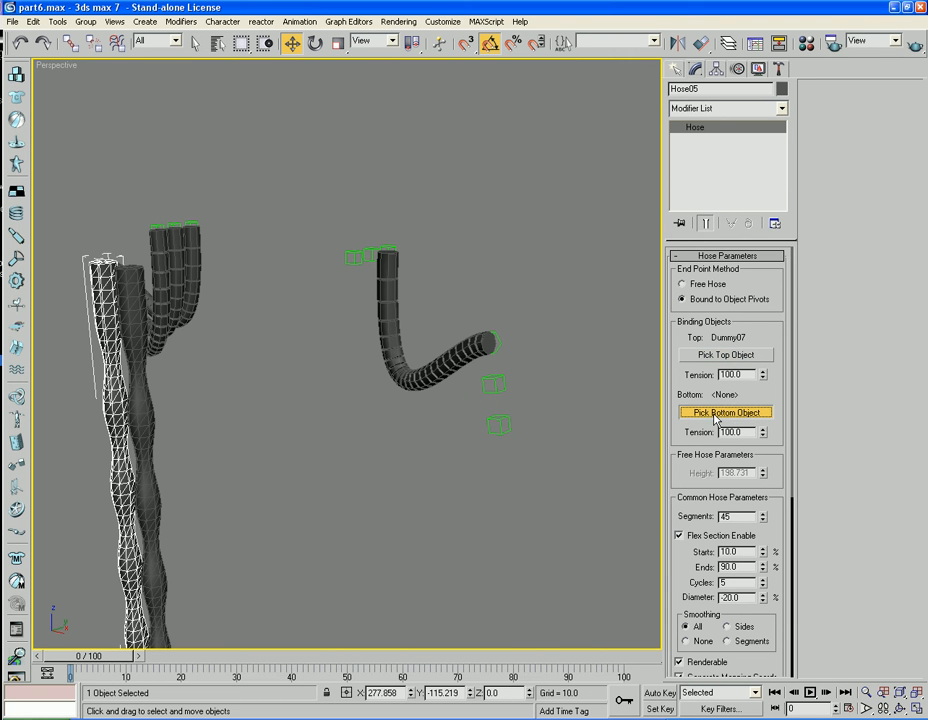
left_click(494, 385)
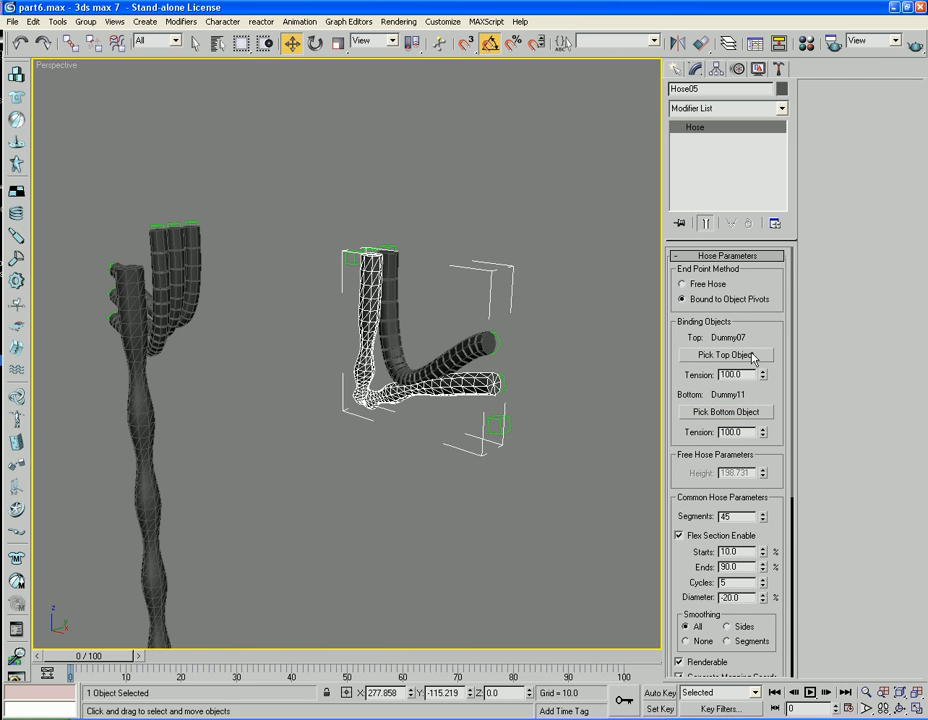
- Set Hose05's top tension to 44, bottom tension to 53 and segments to 24, with its flex section disabled
left_click_drag(762, 380, 766, 416)
middle_click_drag(627, 402, 593, 366, "alt")
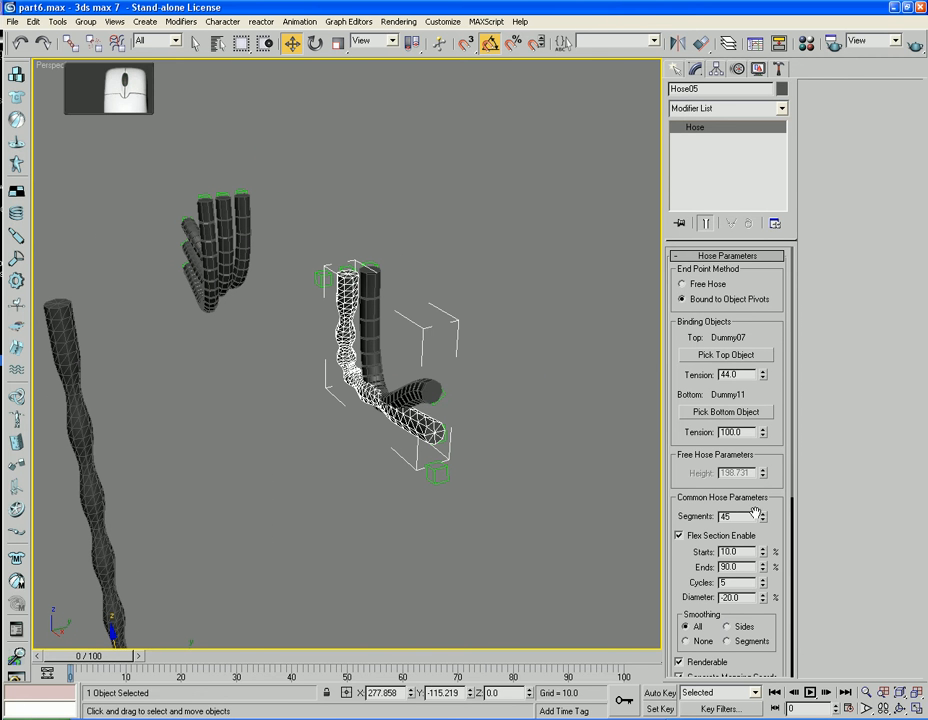
type("2")
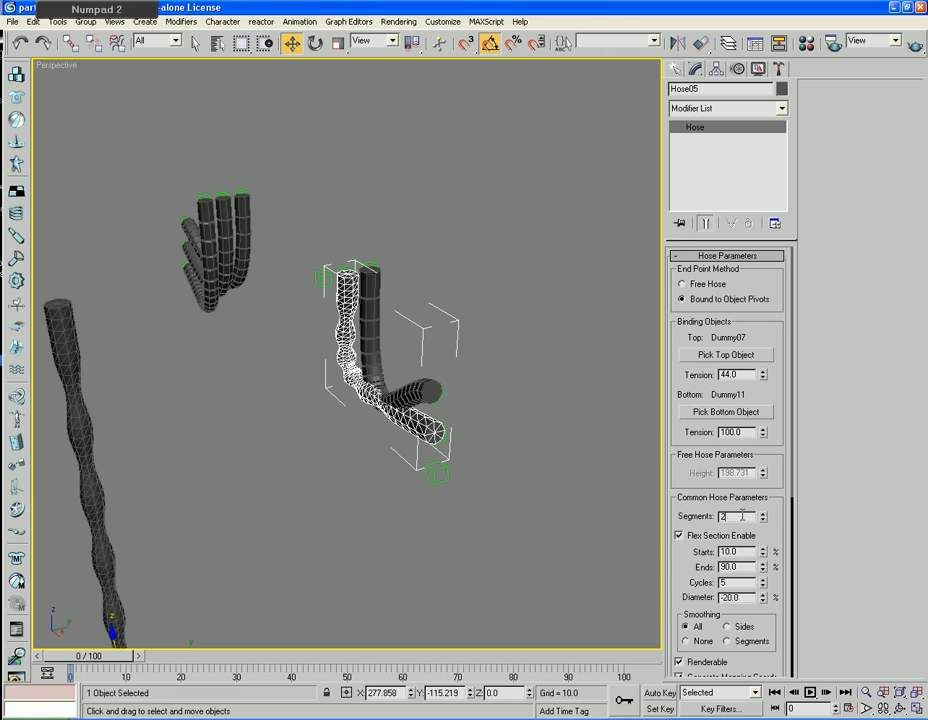
type("4")
key("Return")
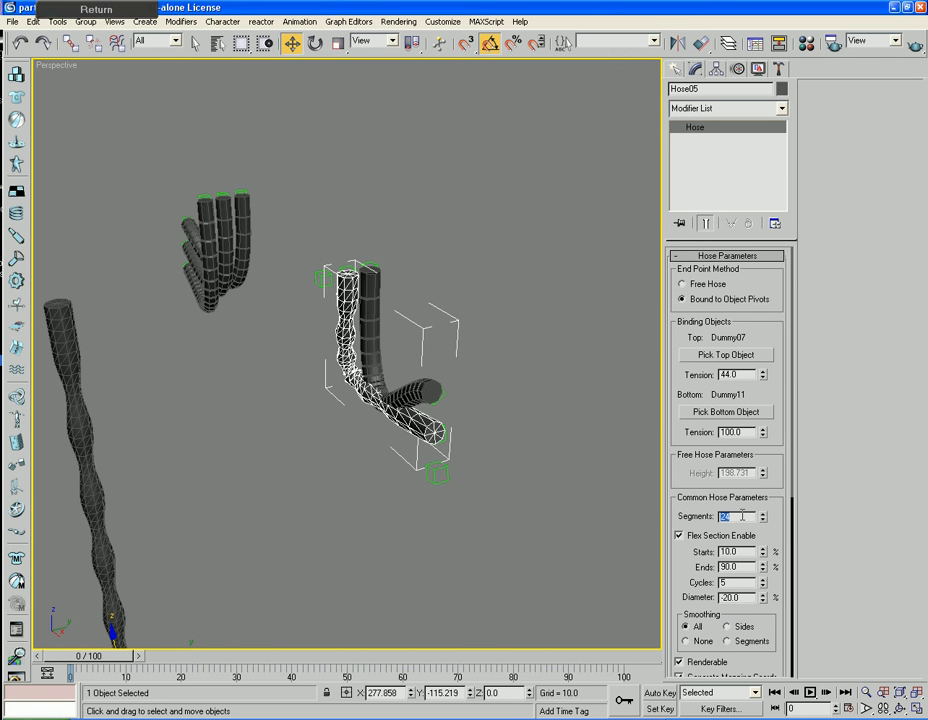
left_click(684, 537)
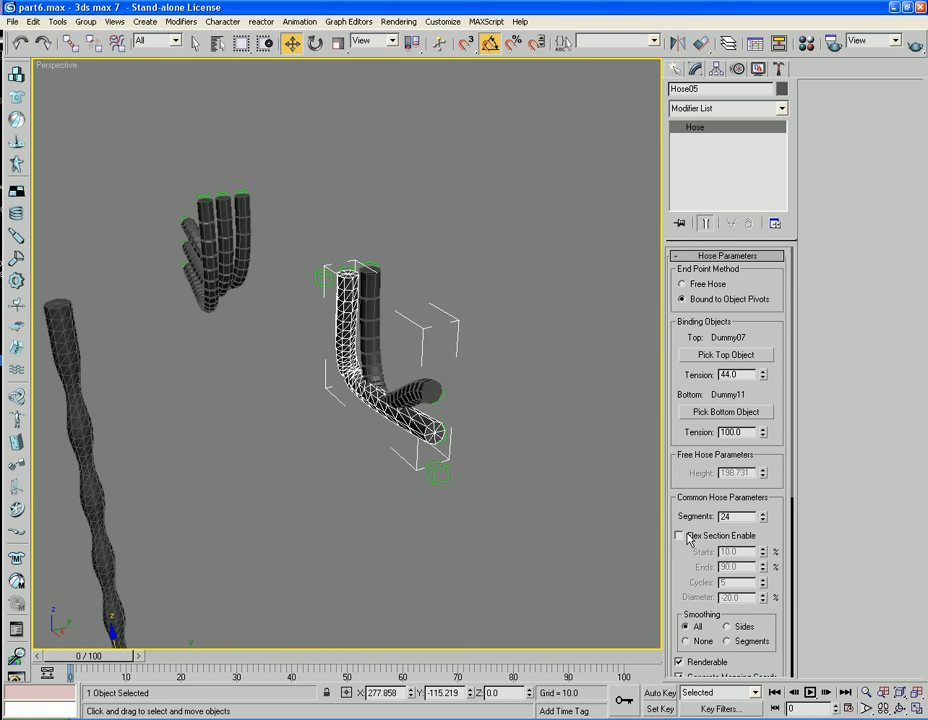
middle_click_drag(559, 467, 600, 484, "alt")
scroll(559, 499, "up", 2)
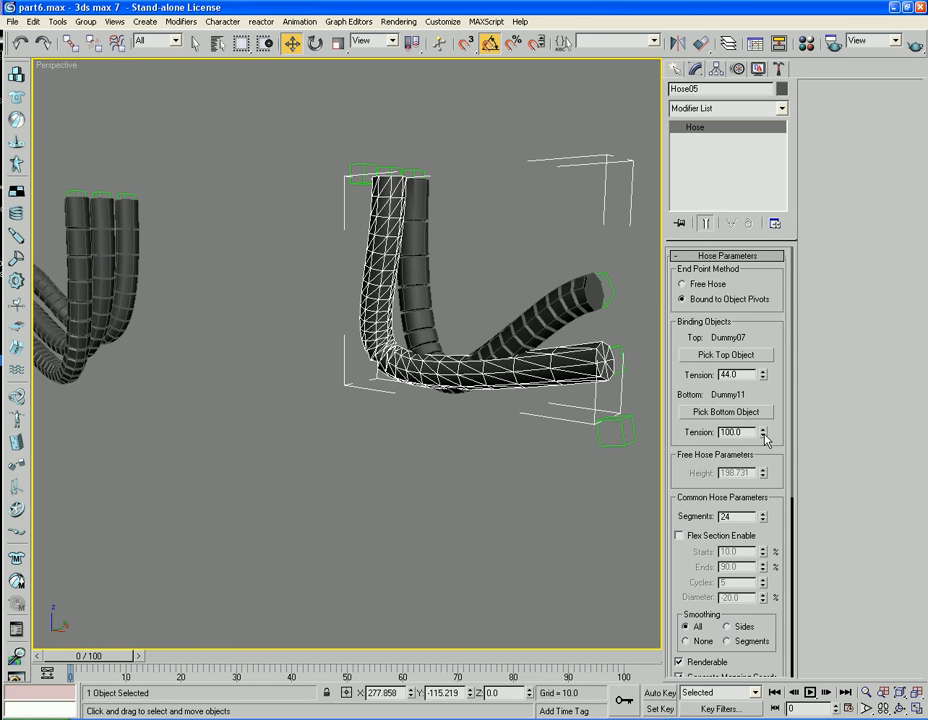
left_click_drag(763, 433, 774, 463)
- Rotate Dummy07 slightly in local coordinates to adjust the direction of Hose05's top end
middle_click_drag(570, 464, 528, 458, "alt")
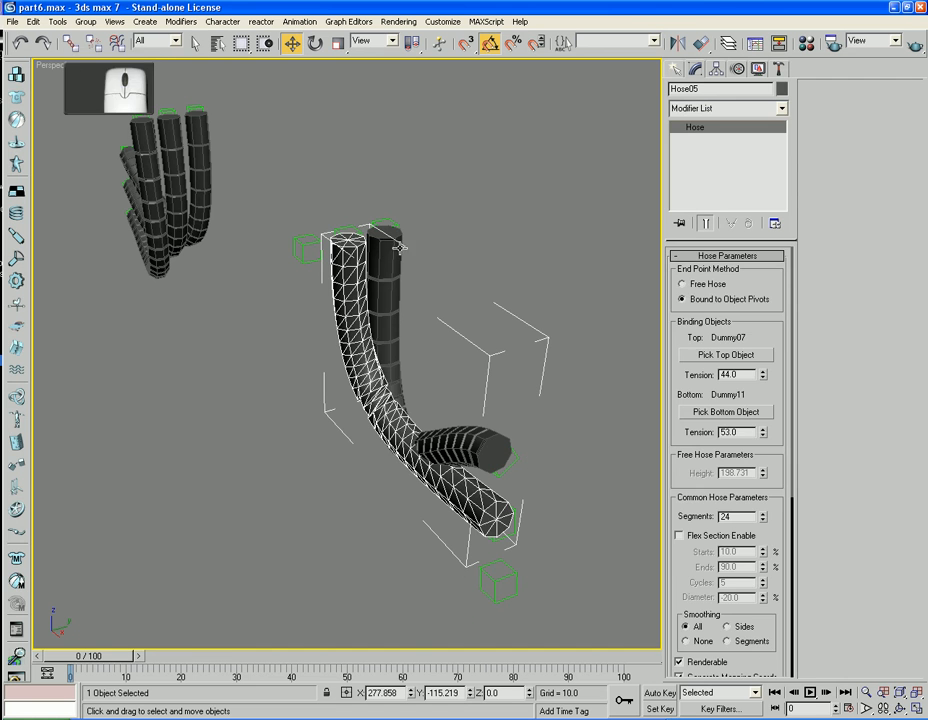
left_click(358, 231)
left_click(314, 42)
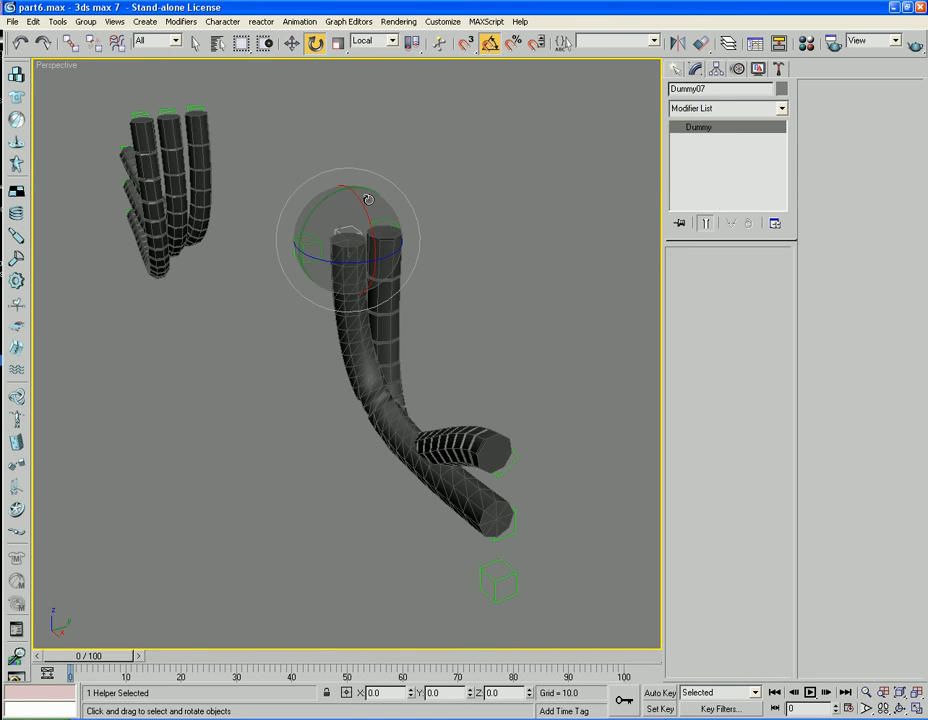
left_click_drag(313, 214, 313, 211)
- Rotate Dummy11 slightly about its local Y axis and by -180 degrees about its local Z axis to untwist Hose05
left_click(503, 522)
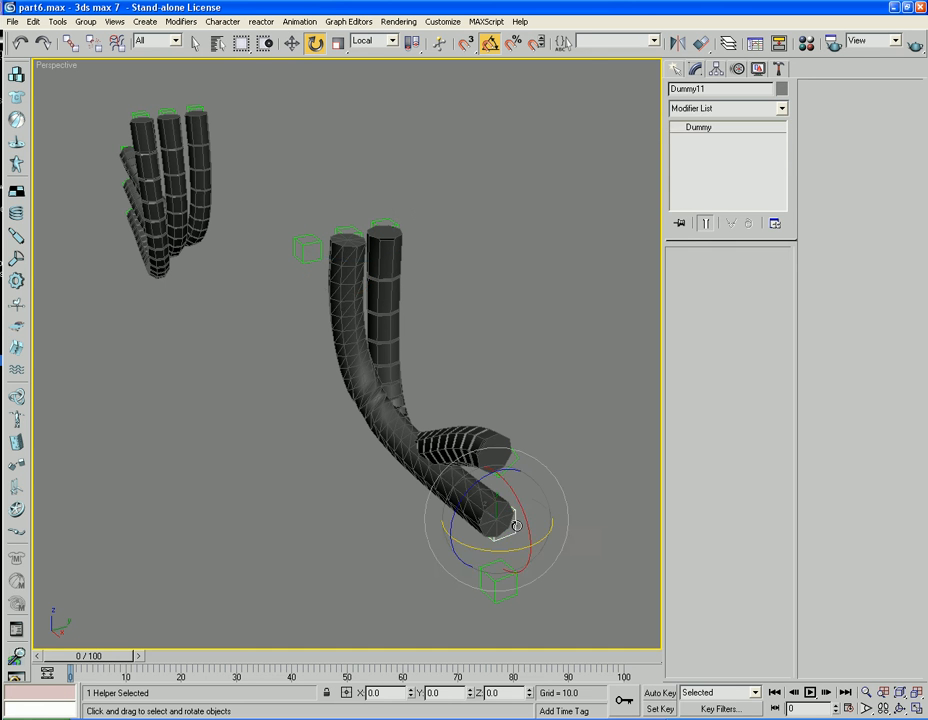
left_click_drag(468, 546, 477, 551)
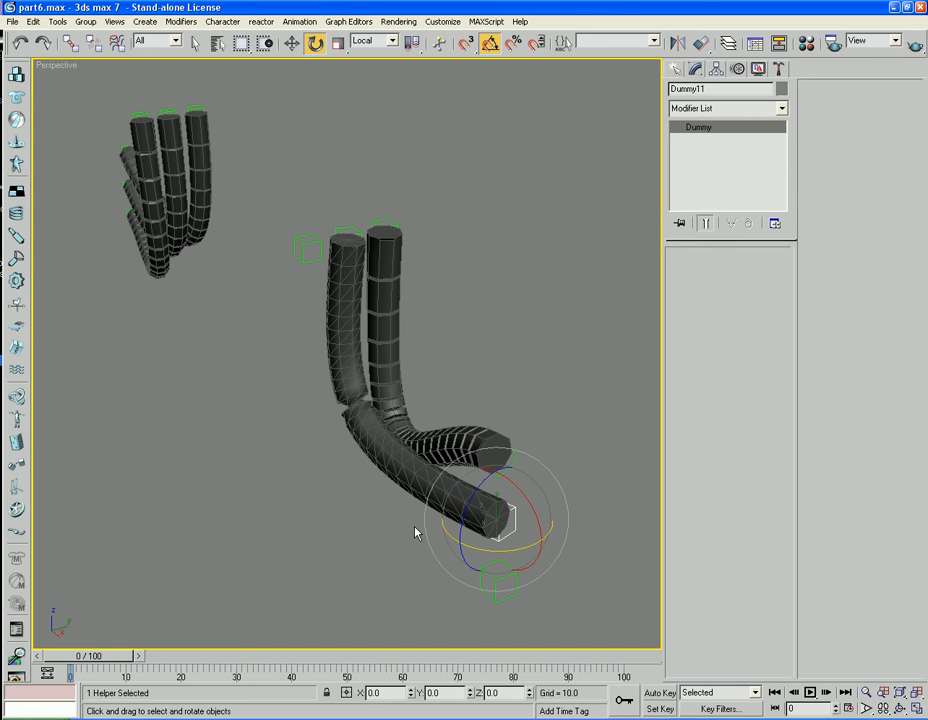
left_click_drag(462, 548, 474, 671)
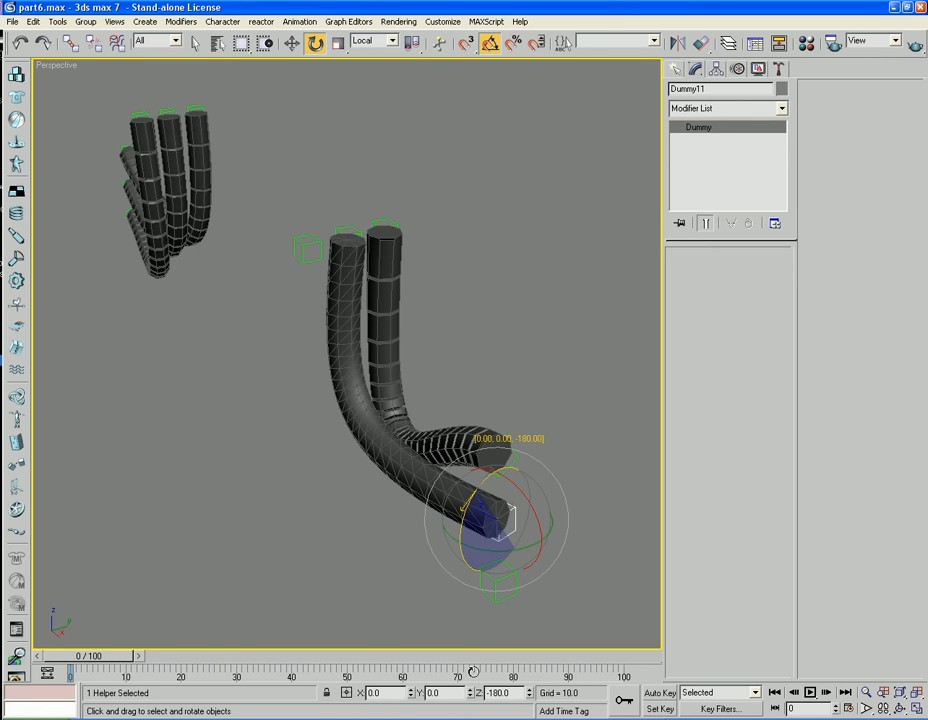
left_click(539, 381)
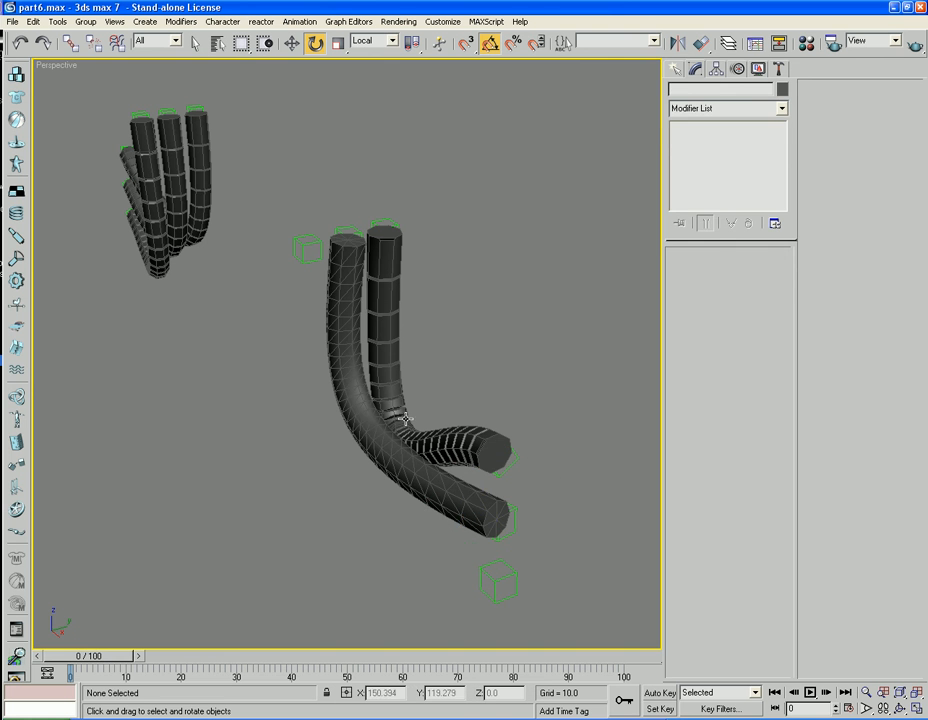
- Apply an Edit Poly modifier to Hose05
left_click(390, 437)
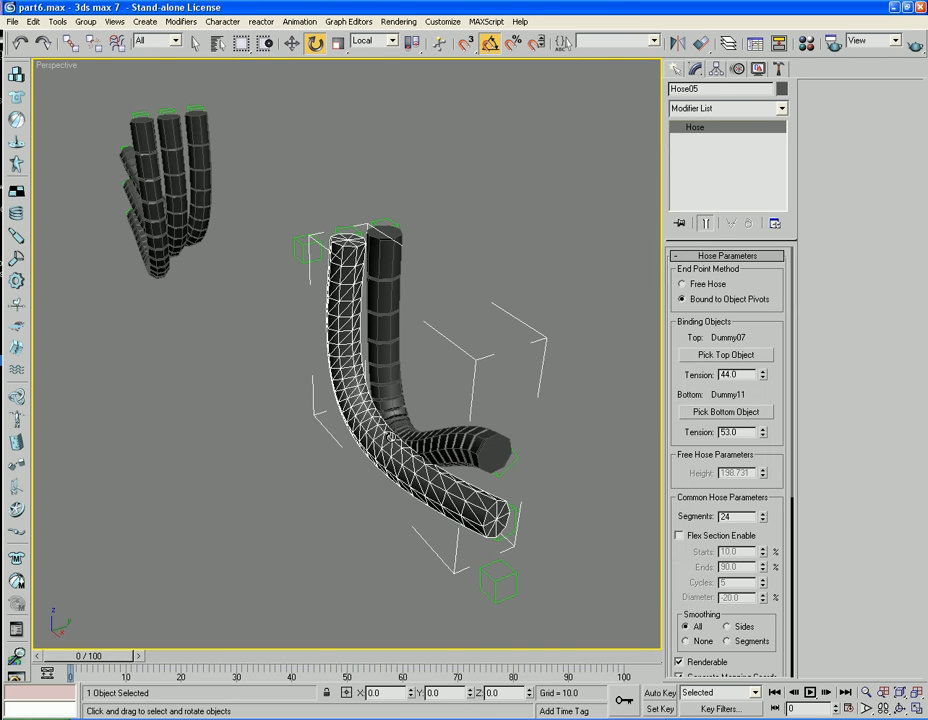
left_click(713, 108)
scroll(713, 114, "up", 3)
key("e")
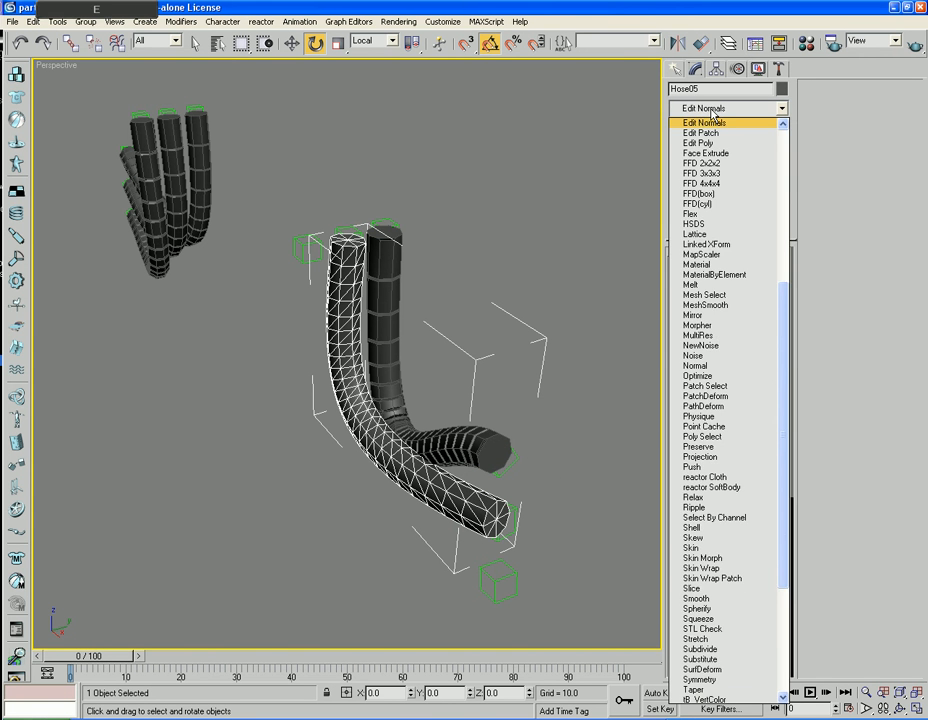
key("e")
key("e")
key("Return")
- Select all the cross-section edge loops along Hose05 using Ring and Loop from one edge
left_click(707, 368)
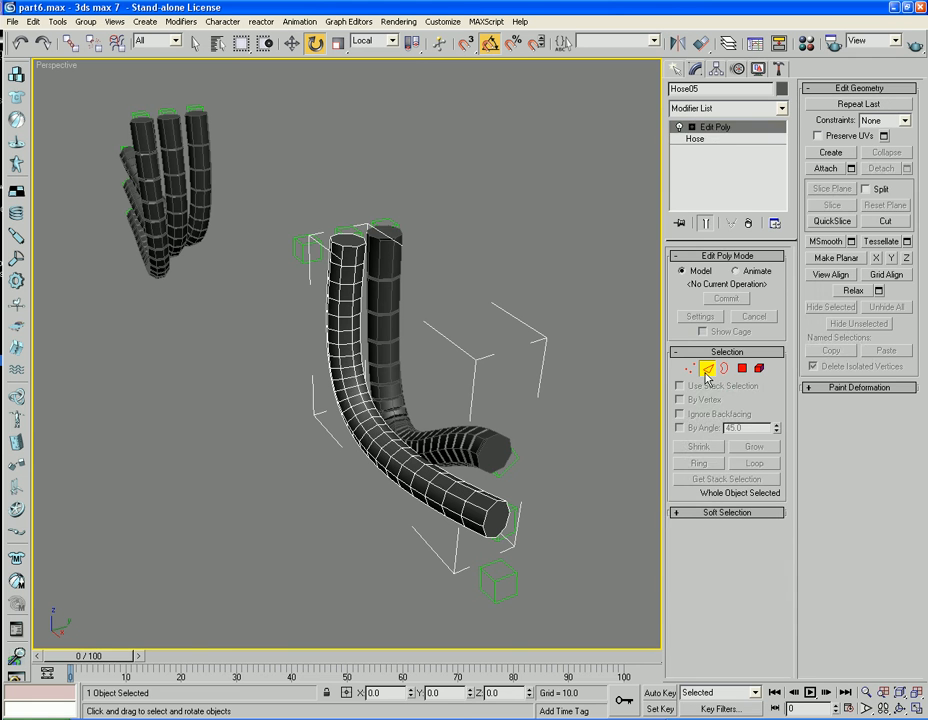
left_click(463, 510)
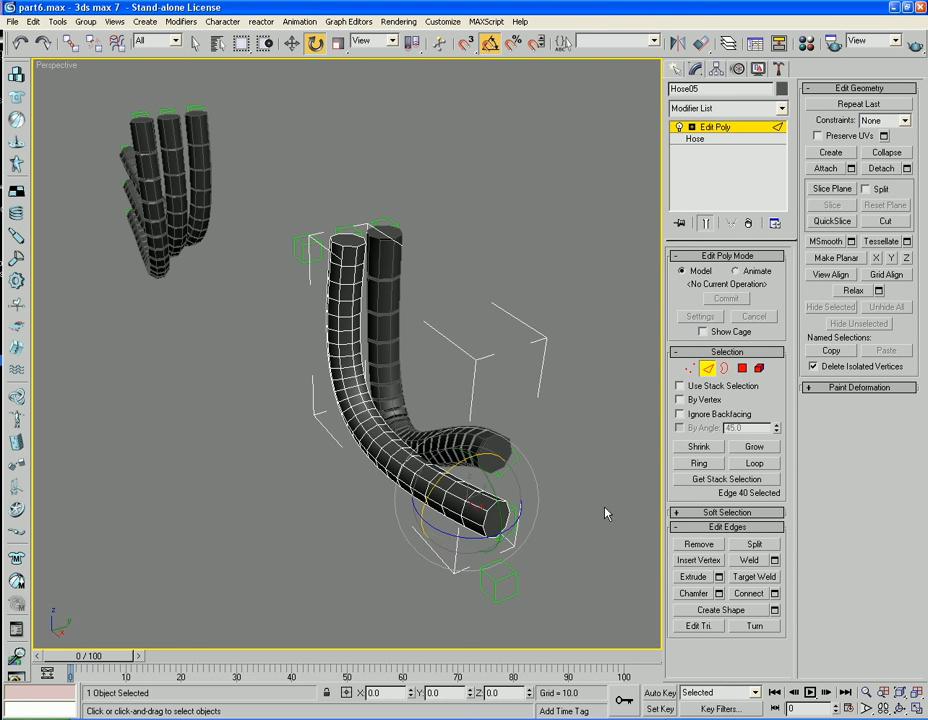
left_click(466, 511)
left_click(466, 511)
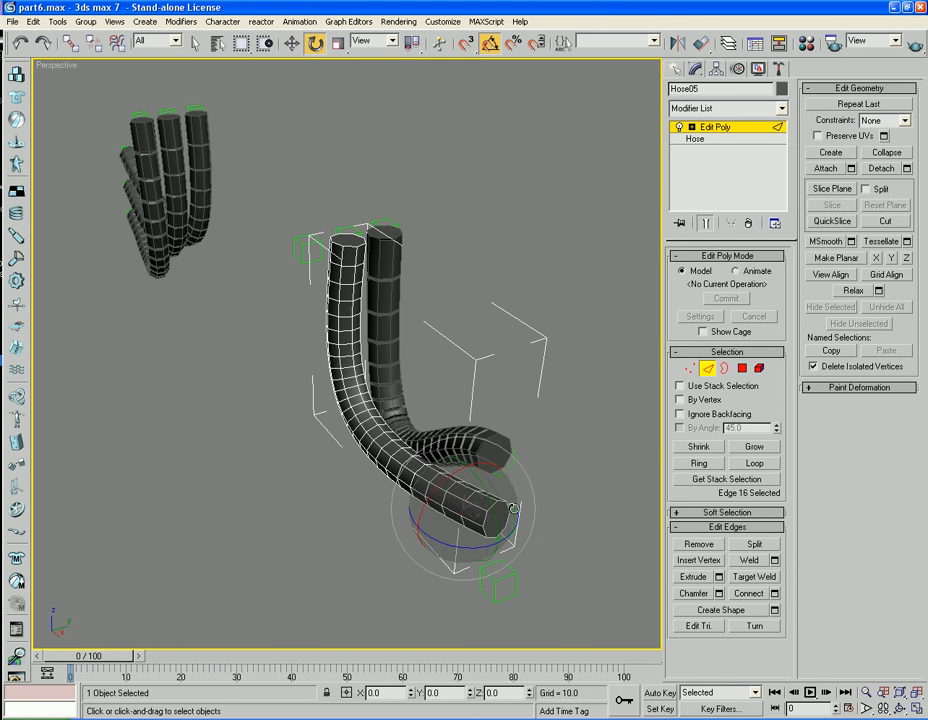
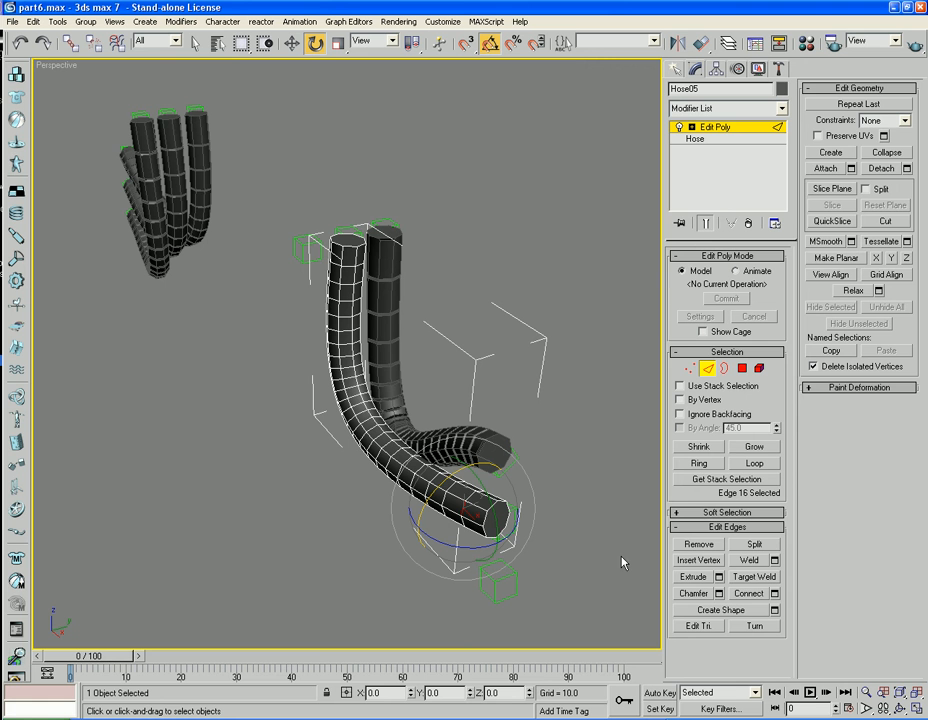
left_click(703, 464)
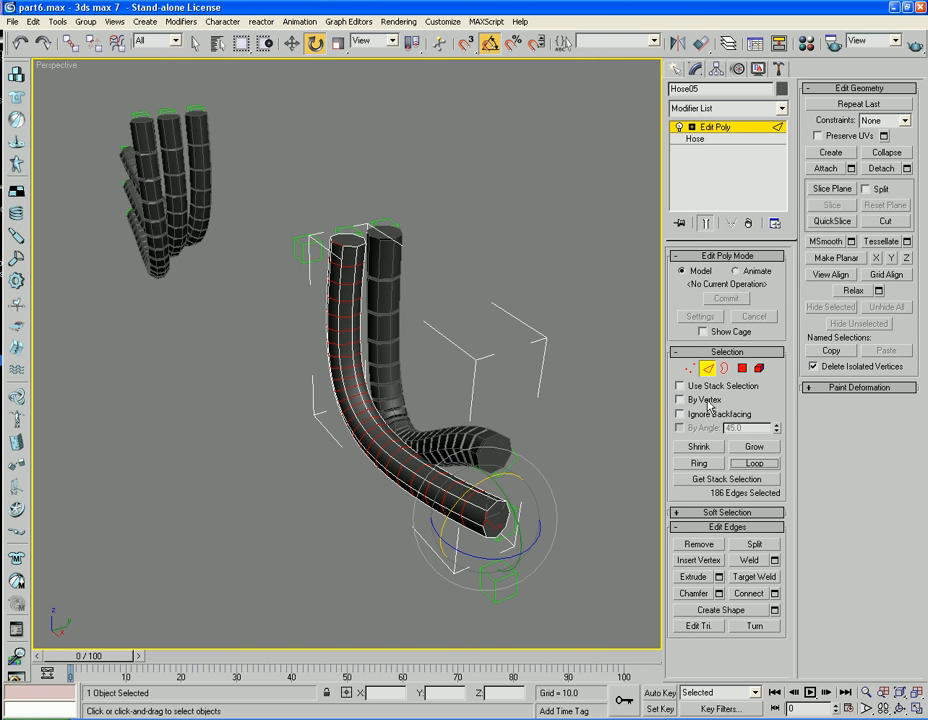
- Extrude Hose05's selected edges with a height of about -0.47 and base width of 0.22, and leave edge editing
left_click(718, 577)
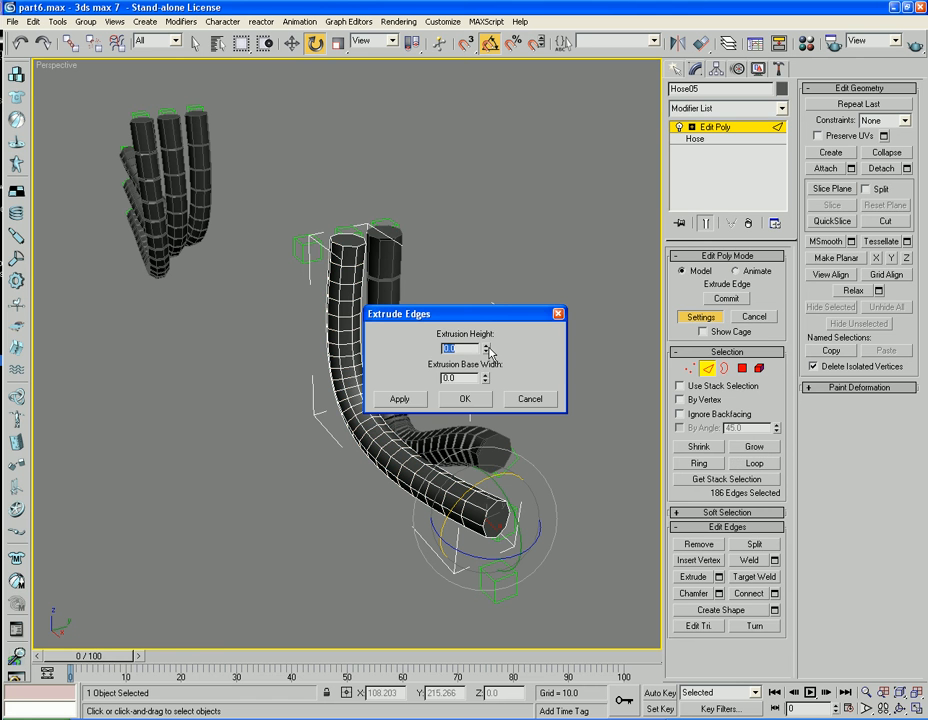
mouse_move(487, 360)
left_mouse_down()
mouse_move(488, 386)
mouse_move(487, 357)
left_mouse_up()
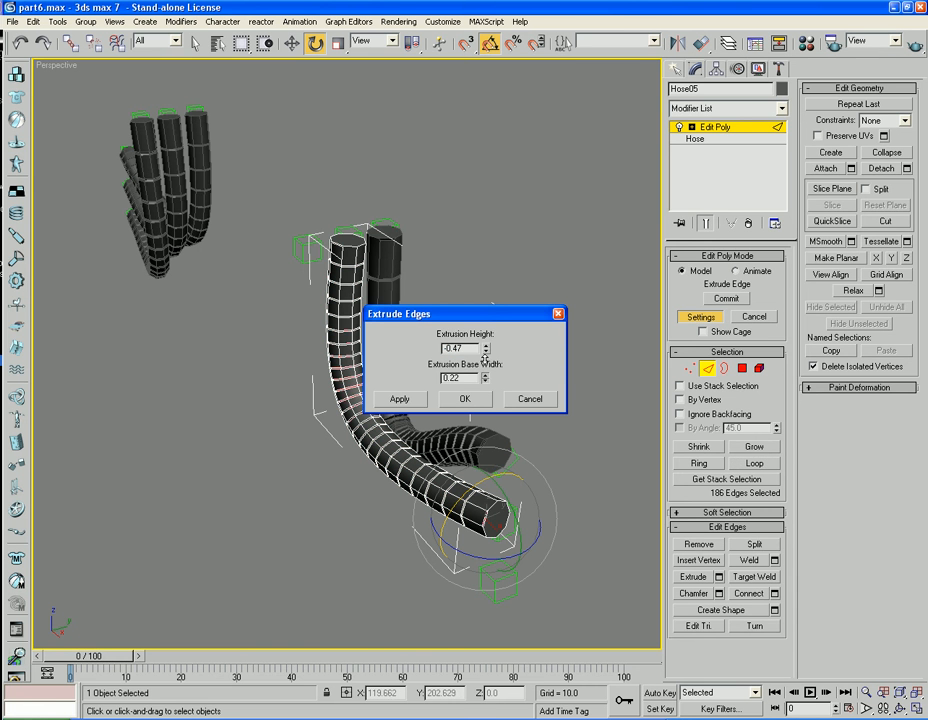
left_click(464, 399)
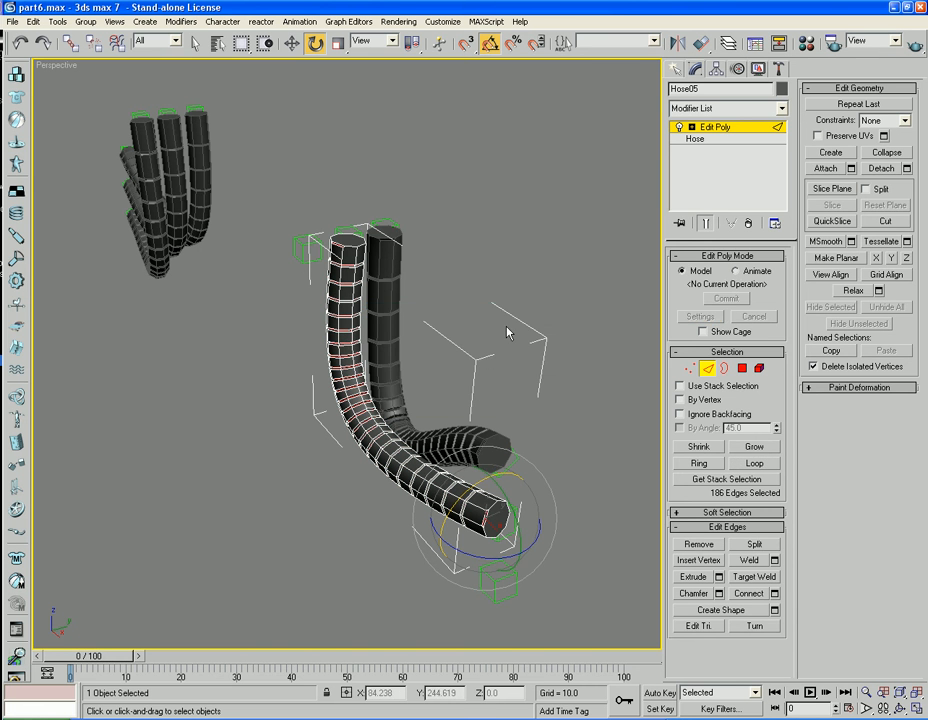
left_click(515, 277)
scroll(262, 490, "down", 5)
middle_click_drag(262, 490, 305, 490)
scroll(338, 476, "up", 3)
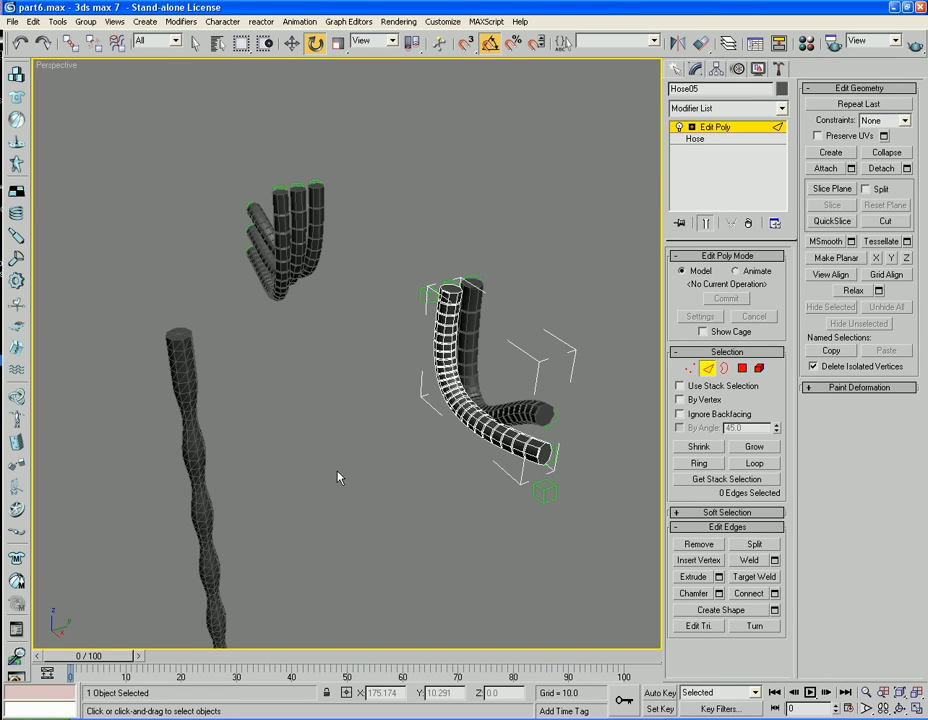
left_click(700, 370)
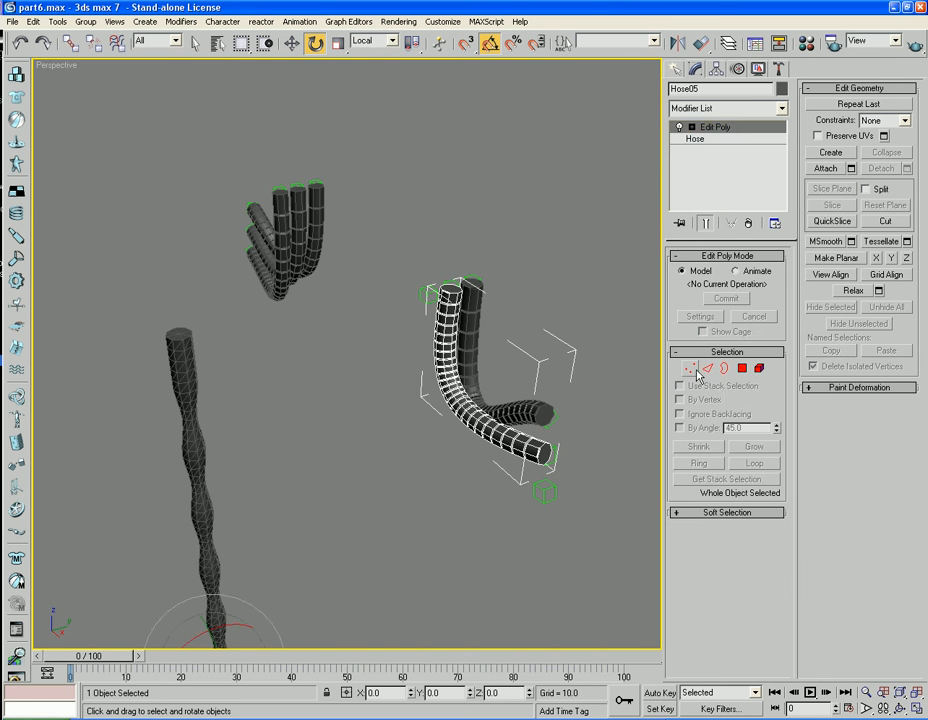
- Bind Hose06 between Dummy08 as its top object and Dummy12 as its bottom object
left_click(187, 452)
mouse_move(365, 460)
middle_mouse_down("alt")
mouse_move(319, 458)
mouse_move(375, 417)
mouse_move(380, 350)
middle_mouse_up("alt")
scroll(374, 417, "up", 4)
left_click(718, 355)
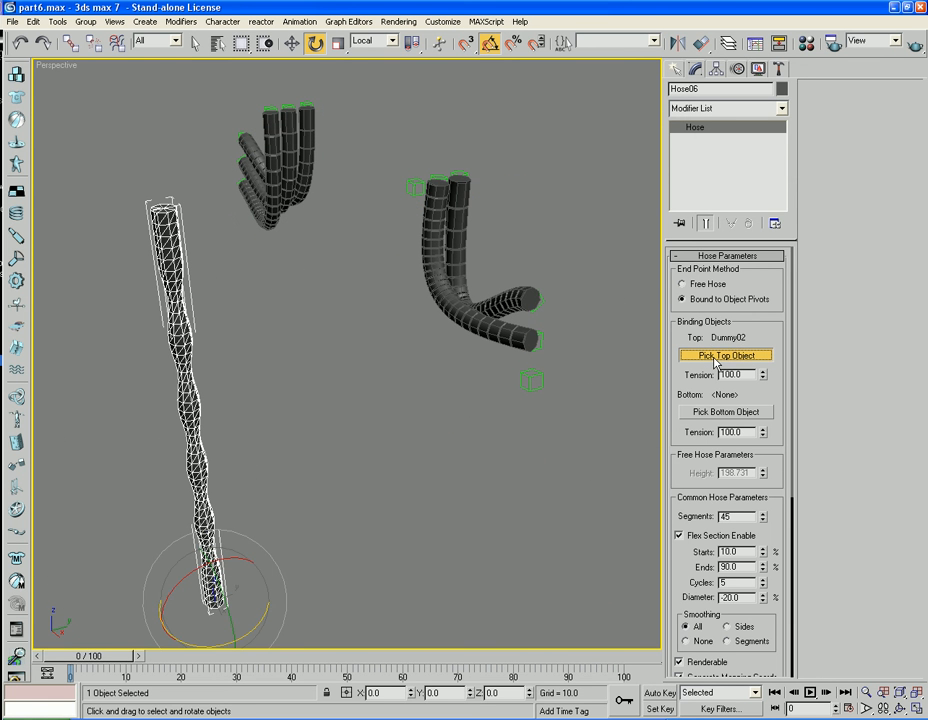
left_click(415, 187)
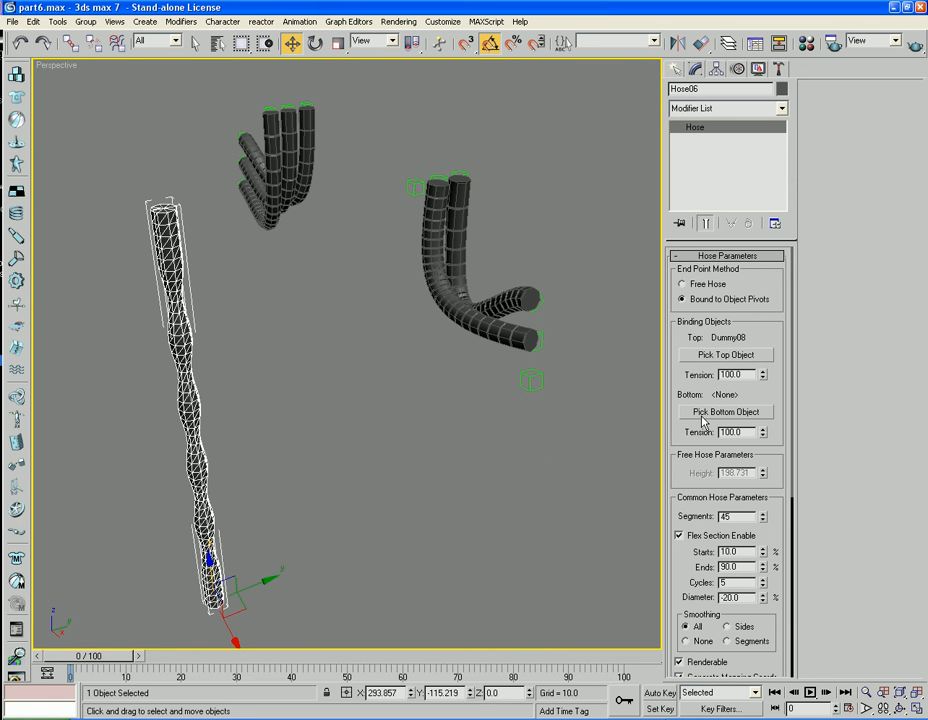
left_click(723, 412)
left_click(533, 382)
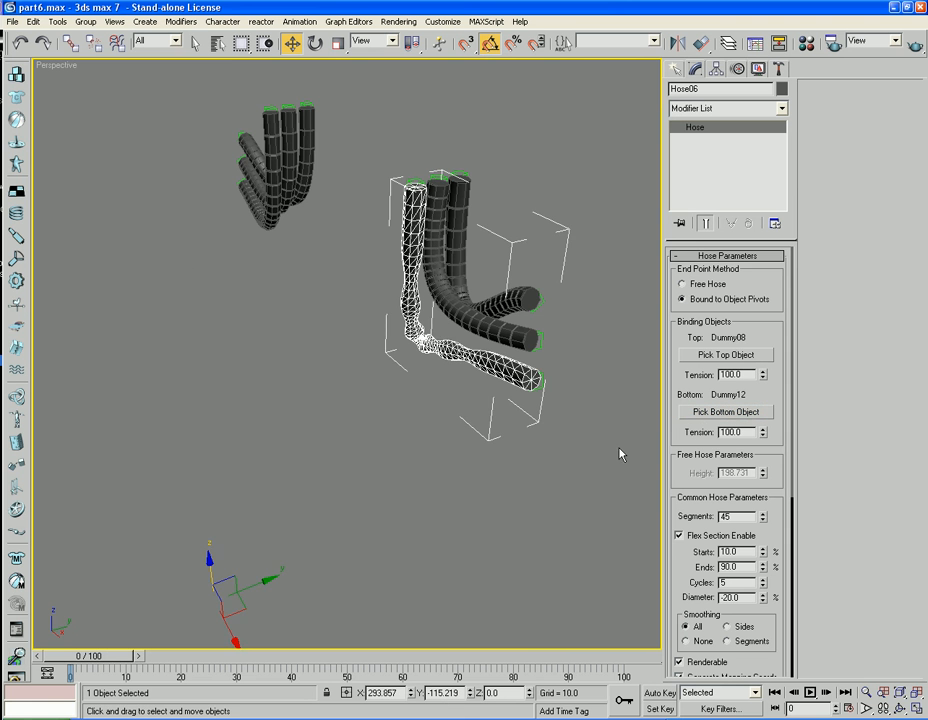
- Disable Hose06's flex section and set its segments to 24 and top tension to 46
middle_click_drag(427, 490, 478, 490, "alt")
left_click(679, 536)
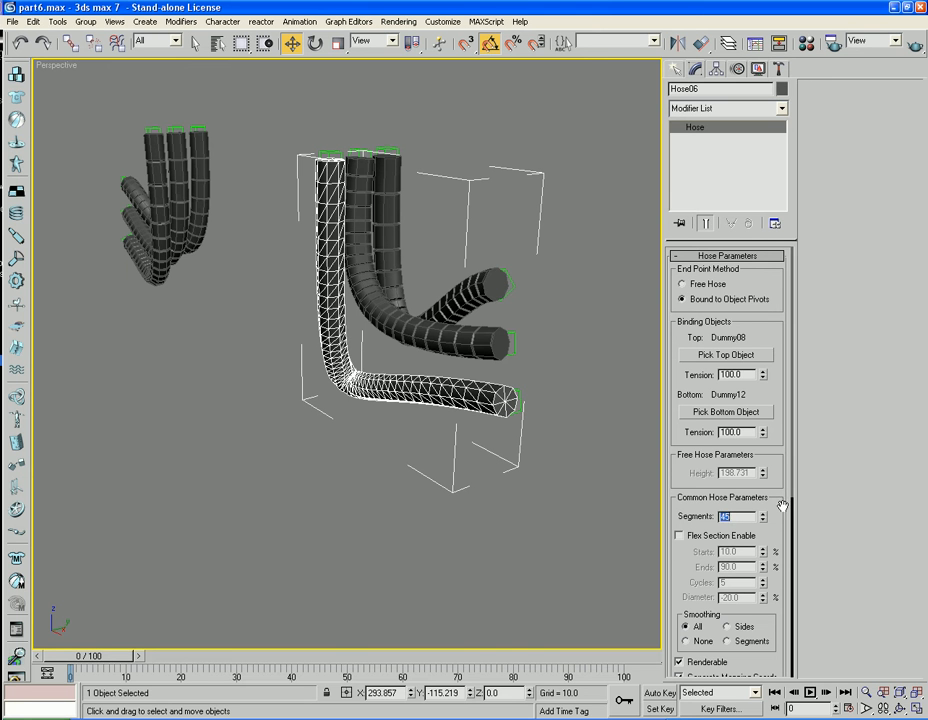
type("24")
key("Return")
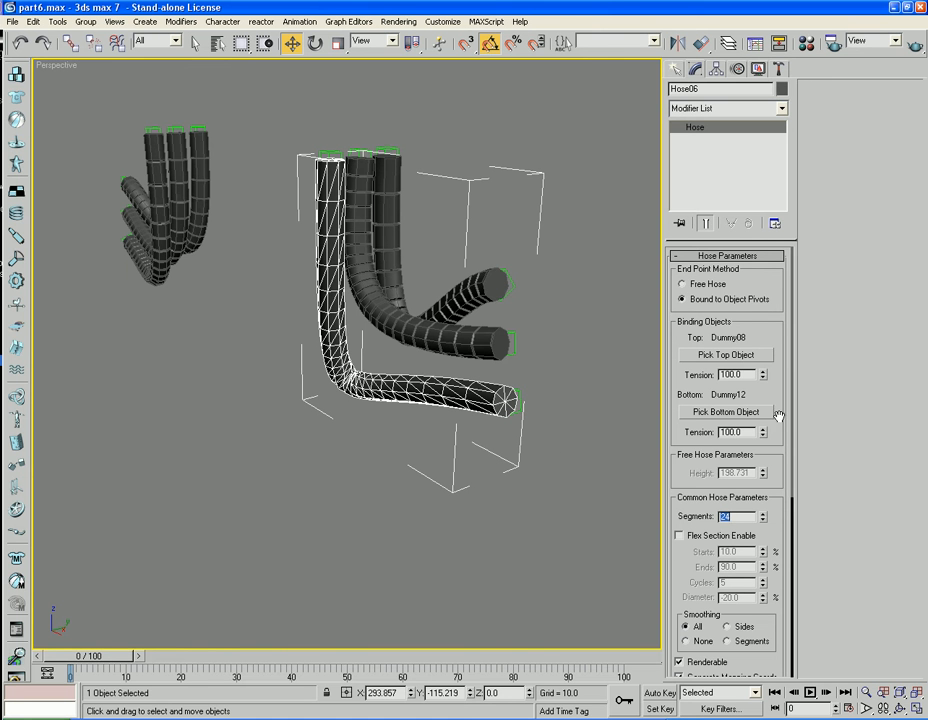
left_click_drag(765, 373, 765, 418)
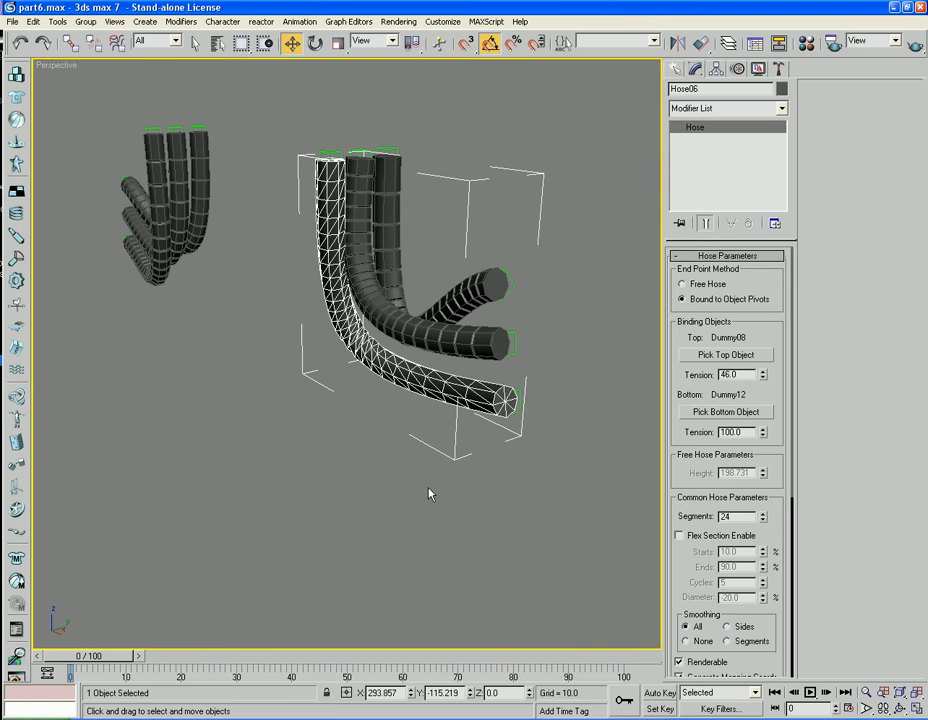
- Rotate Dummy12 about its local Z axis to untwist Hose06
mouse_move(428, 493)
middle_mouse_down("alt")
mouse_move(636, 460)
mouse_move(648, 483)
mouse_move(441, 489)
middle_mouse_up("alt")
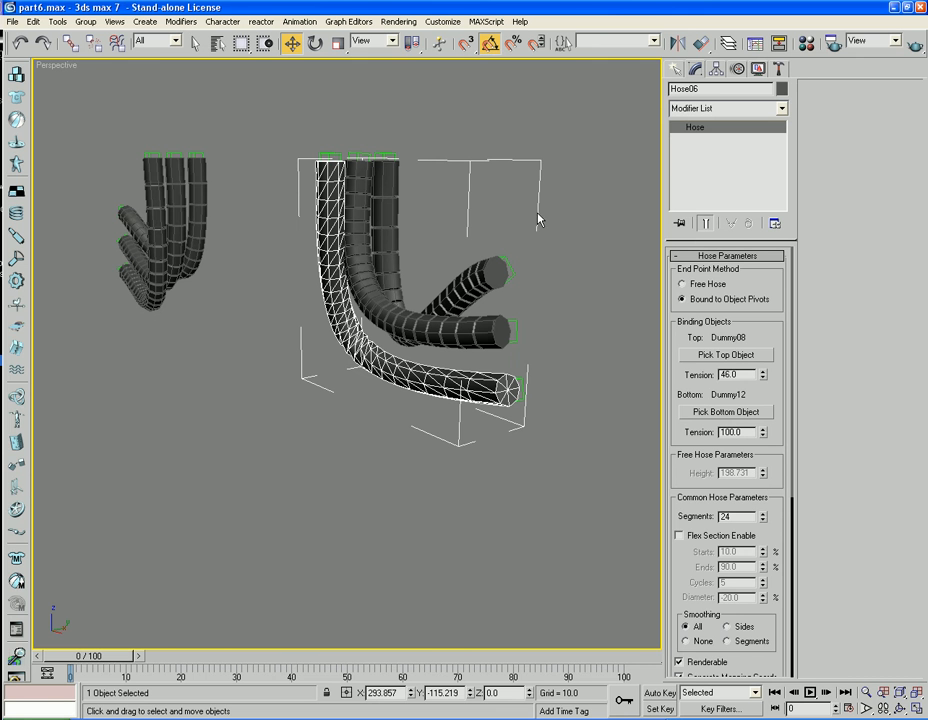
key("e")
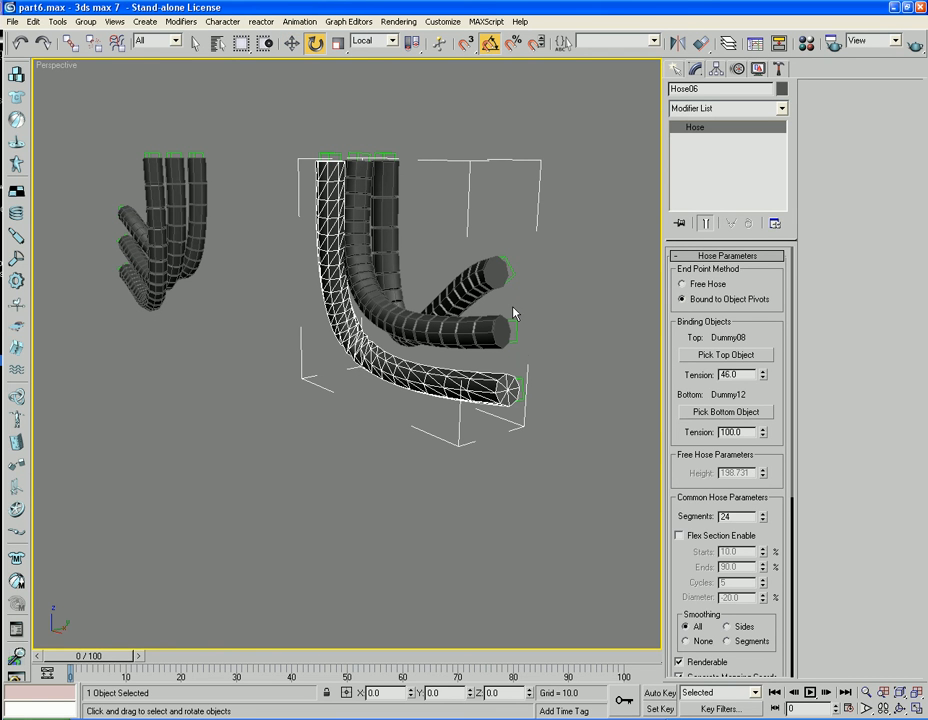
left_click(524, 383)
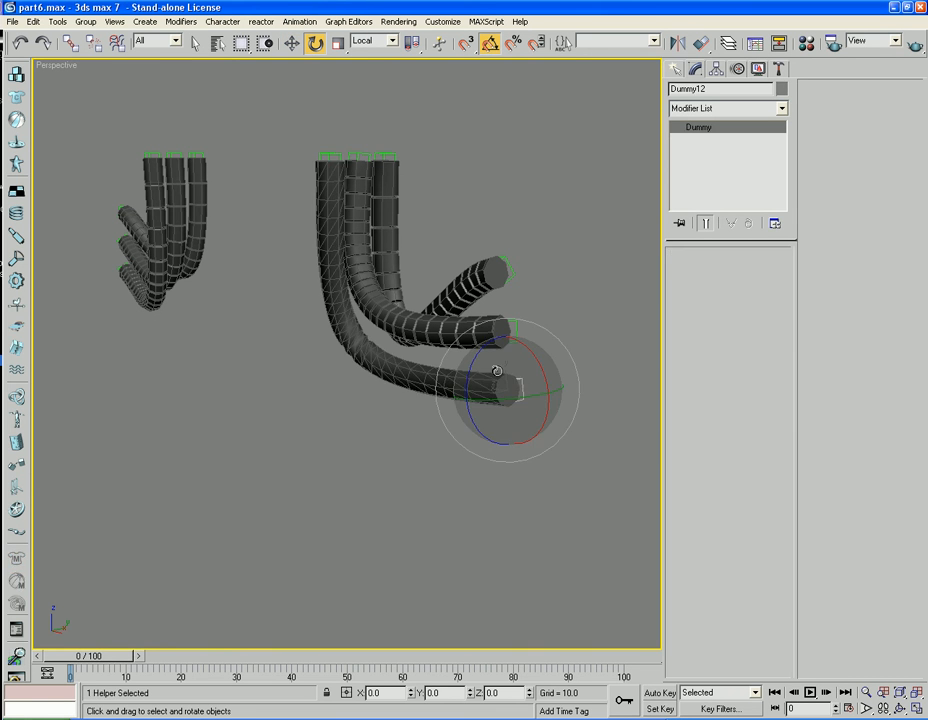
left_click_drag(480, 356, 475, 617)
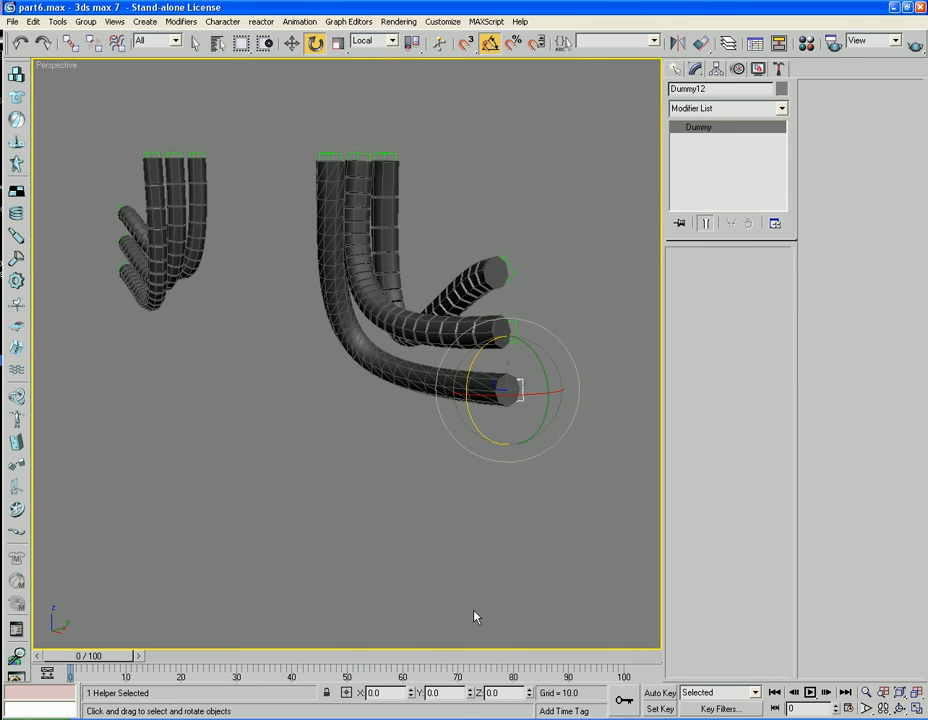
- Apply an Edit Poly modifier to Hose06
left_click(418, 371)
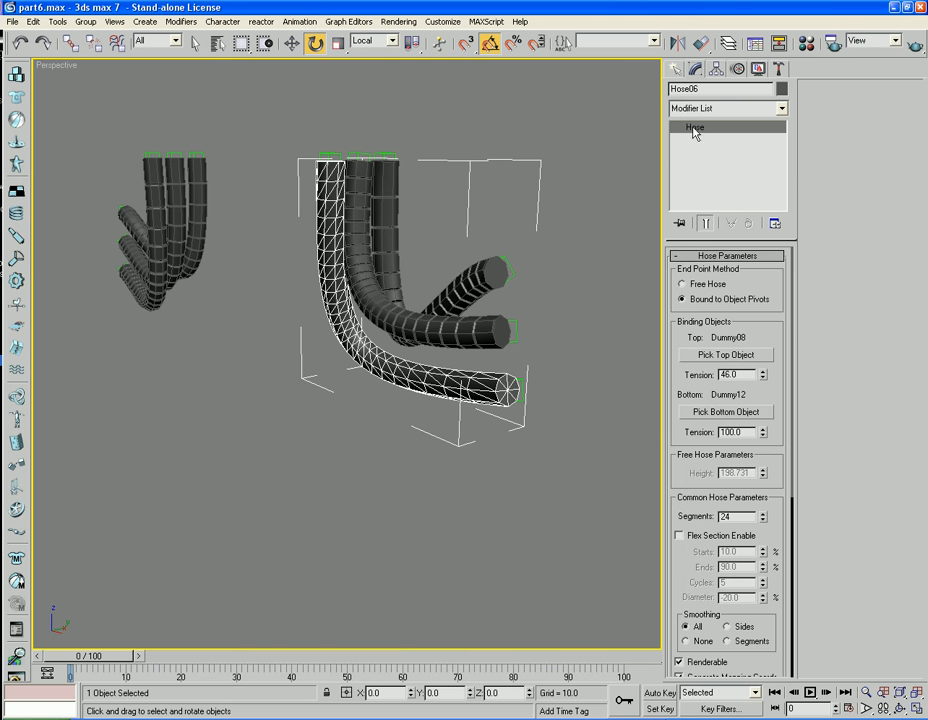
left_click(704, 109)
key("e")
key("e")
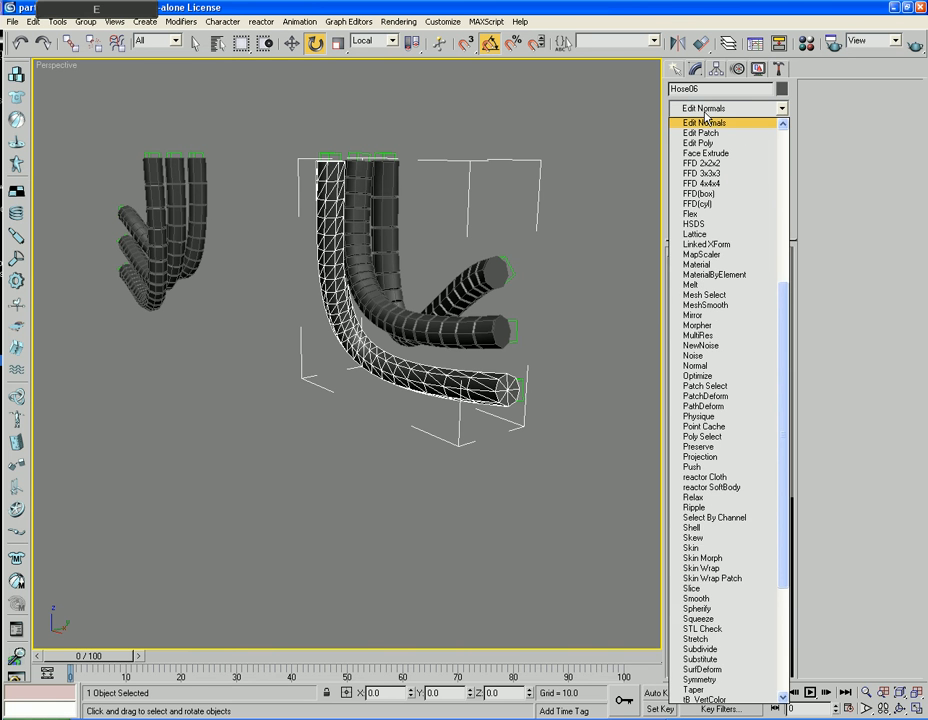
key("e")
key("e")
key("Return")
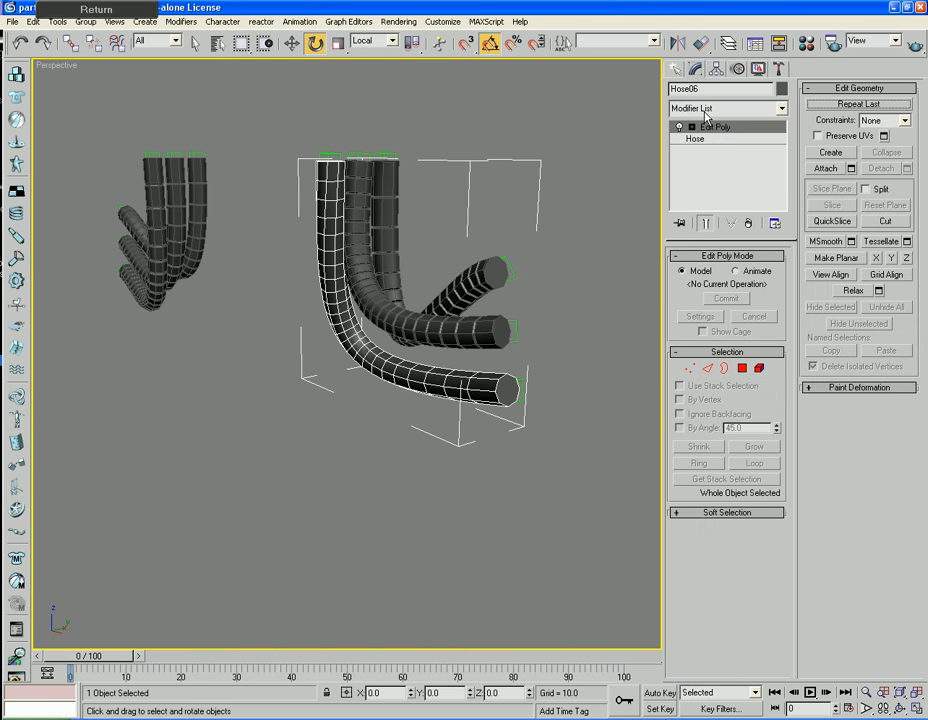
- Select all the cross-section edge loops along Hose06 using Ring and Loop from one edge
left_click(707, 368)
left_click(408, 375)
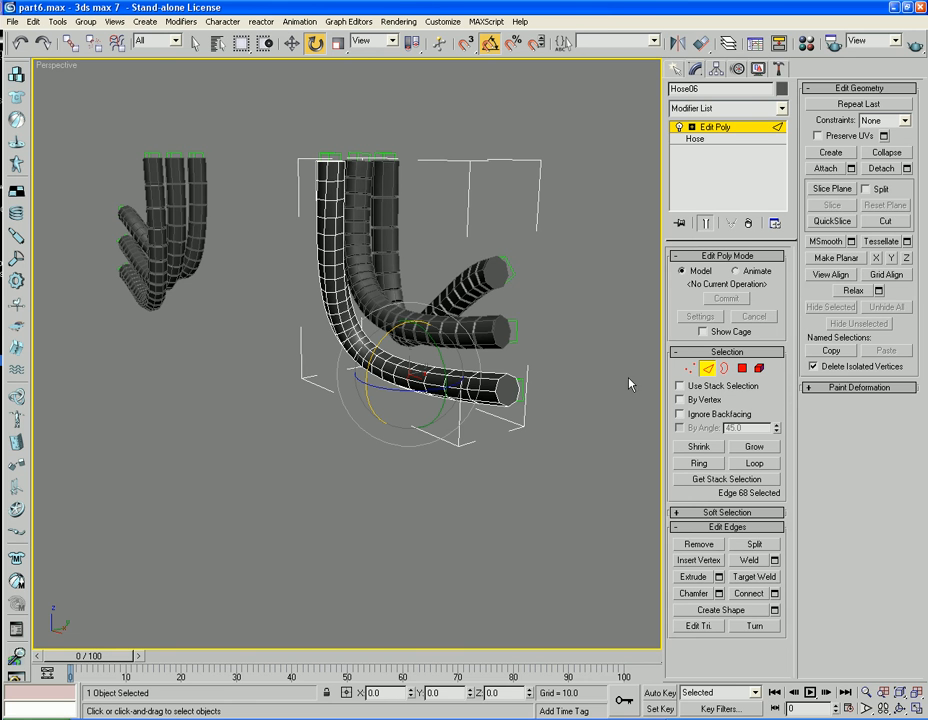
left_click(701, 463)
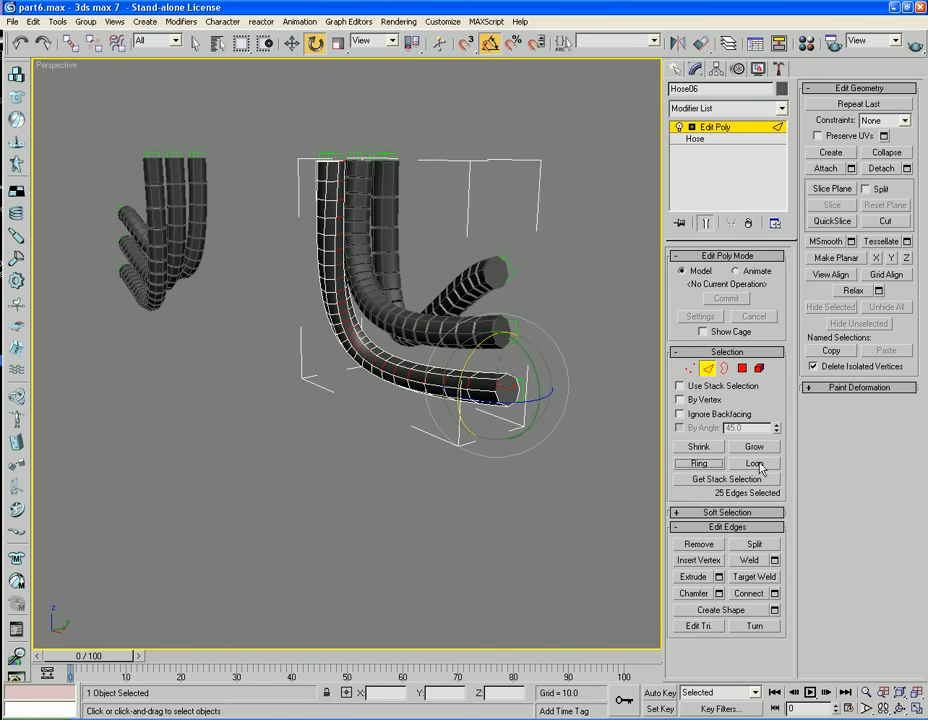
left_click(756, 464)
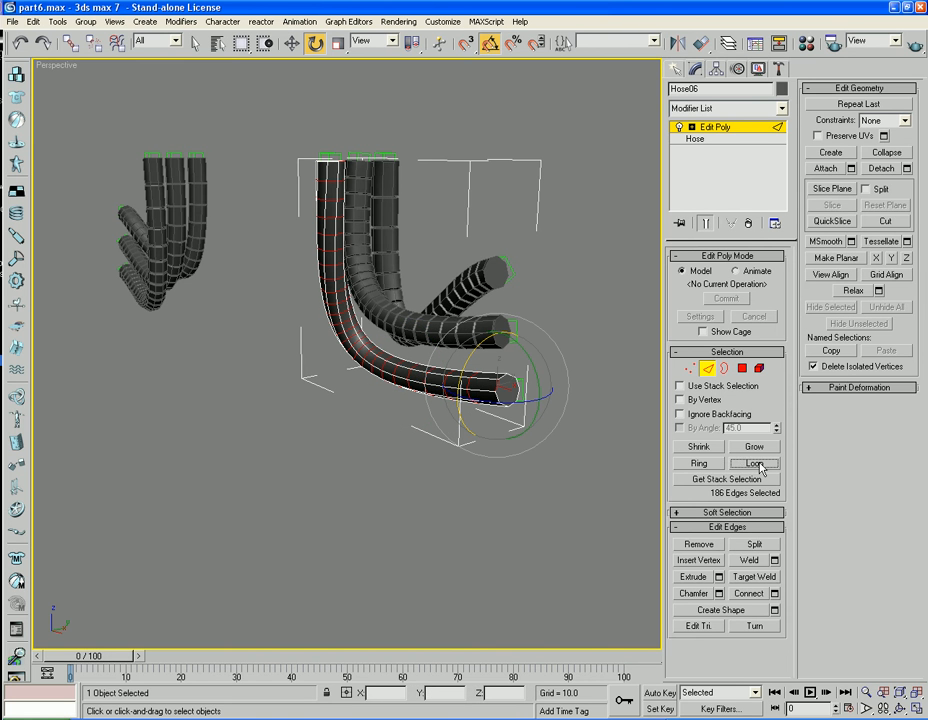
- Extrude Hose06's selected edges with a height of 0.53 and base width of 0.37, leave edge editing and deselect the hose
left_click(717, 577)
left_click_drag(544, 380, 485, 307)
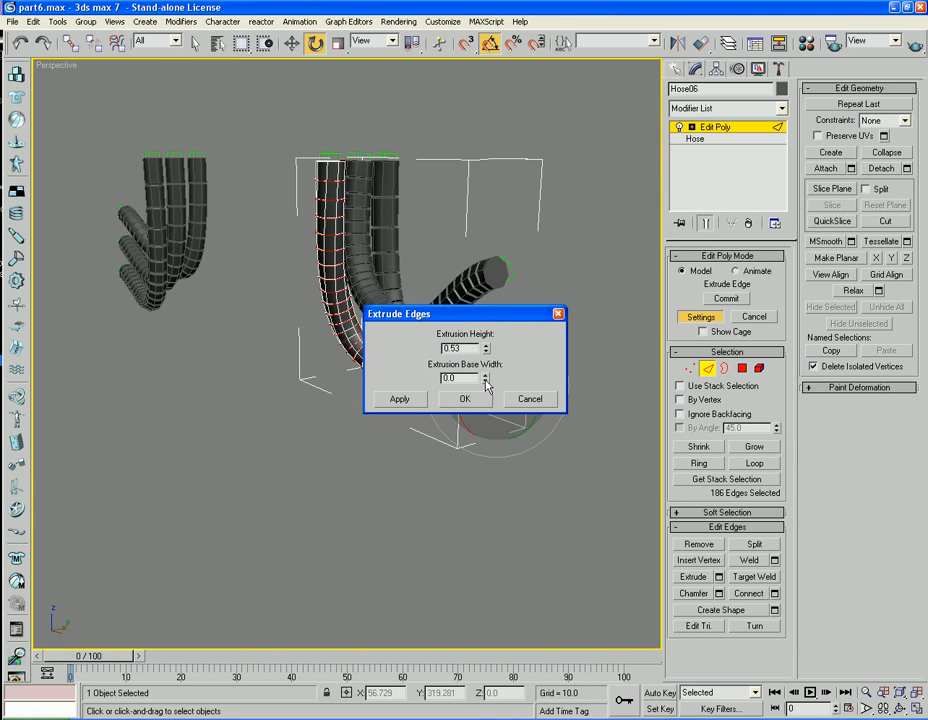
left_click_drag(485, 379, 486, 351)
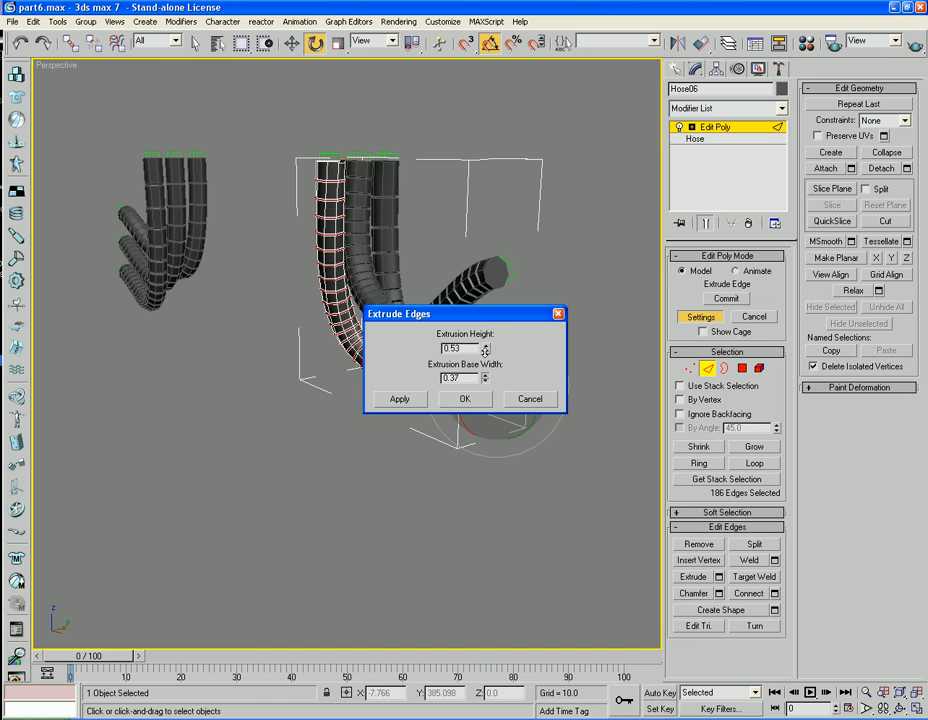
left_click(464, 398)
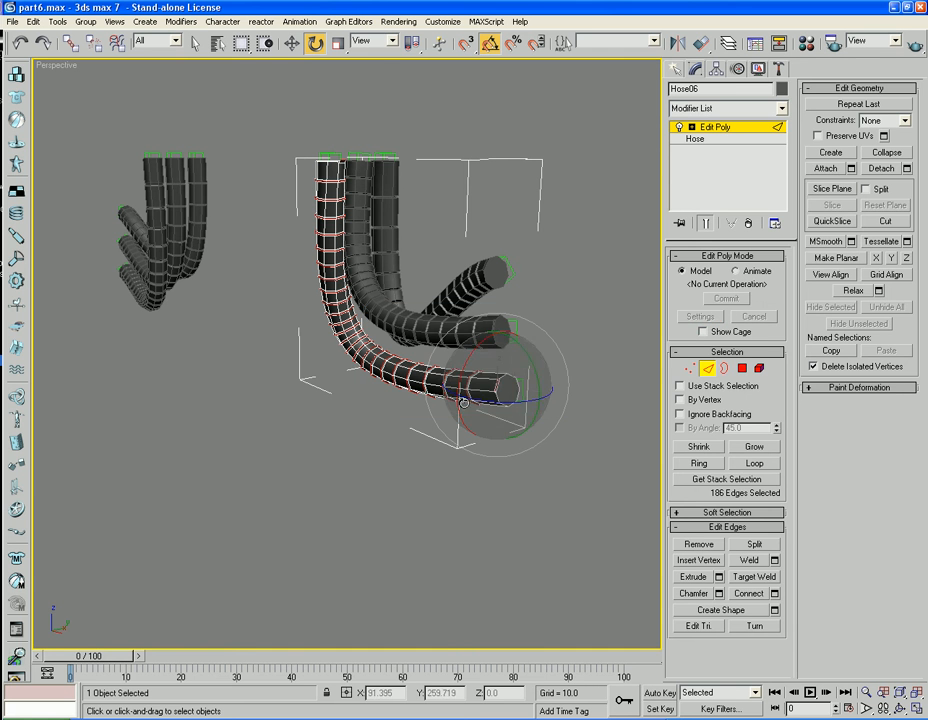
left_click(706, 370)
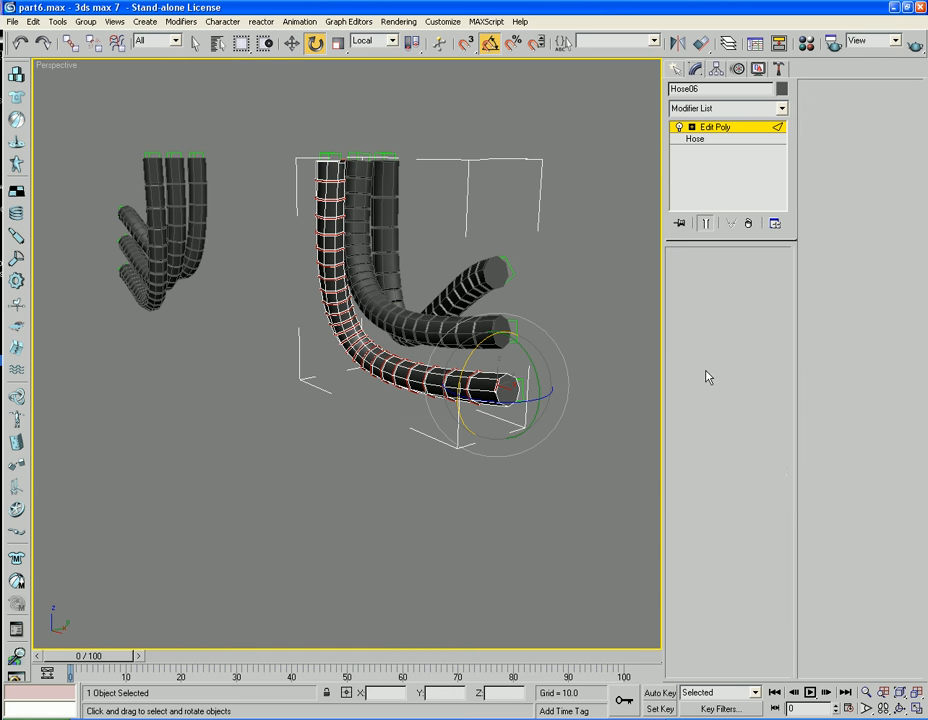
left_click(333, 519)
- Toggle the edged-faces display and unhide all objects in the scene
middle_click_drag(311, 499, 377, 502, "alt")
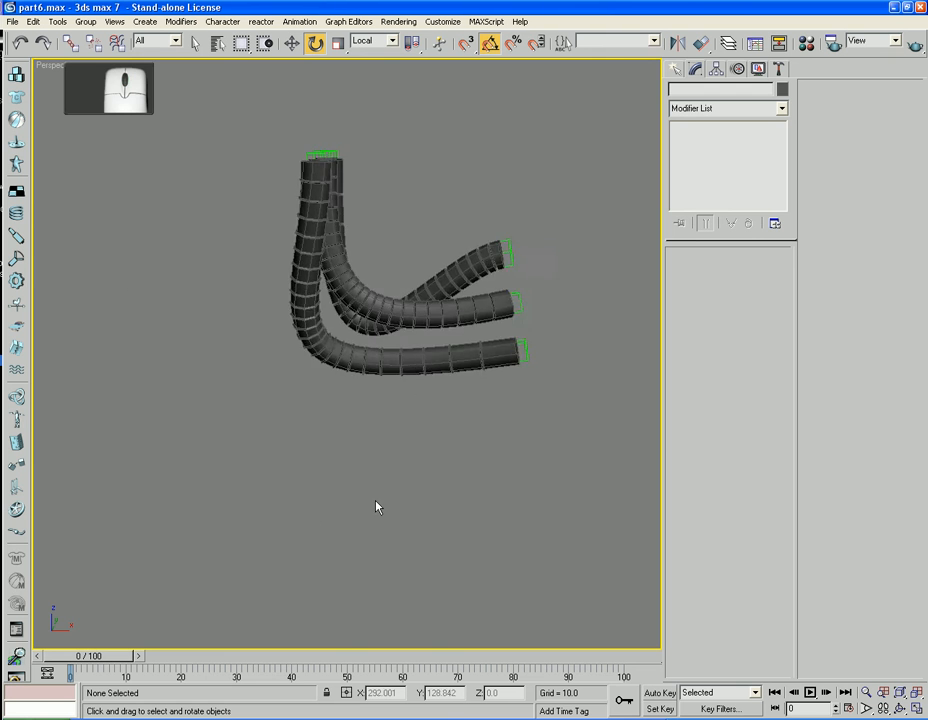
scroll(377, 502, "down", 5)
middle_click_drag(306, 496, 382, 494)
mouse_move(382, 494)
middle_mouse_down("alt")
mouse_move(386, 460)
mouse_move(363, 459)
middle_mouse_up("alt")
key("F4")
right_click(363, 464)
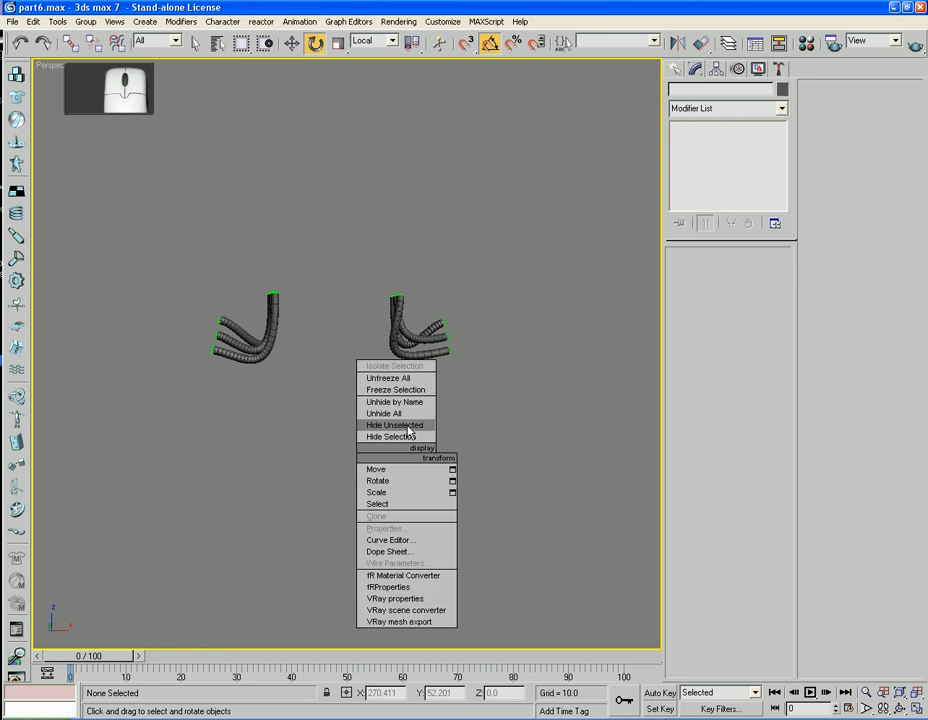
left_click(408, 412)
- Link the uppermost leg-side connector dummy, Dummy04, to the lower leg shaft and deselect it
middle_click_drag(360, 428, 327, 443, "alt")
scroll(325, 386, "up", 5)
middle_click_drag(326, 383, 395, 390)
scroll(333, 332, "up", 4)
middle_click_drag(318, 320, 379, 338)
scroll(378, 339, "down", 2)
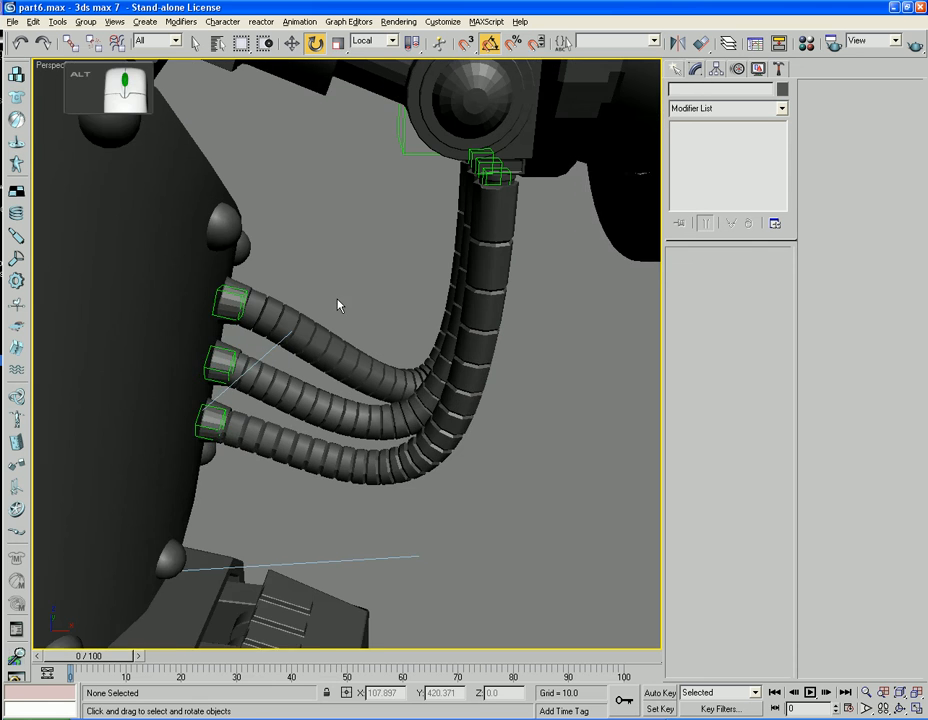
middle_click_drag(319, 271, 300, 311, "alt")
left_click(289, 315)
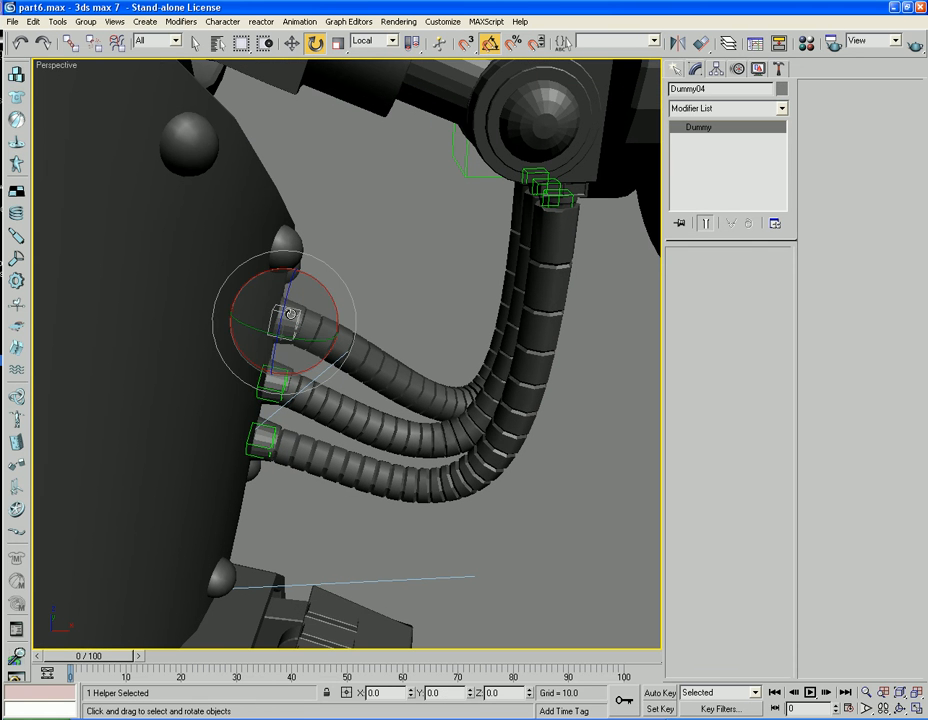
left_click(70, 43)
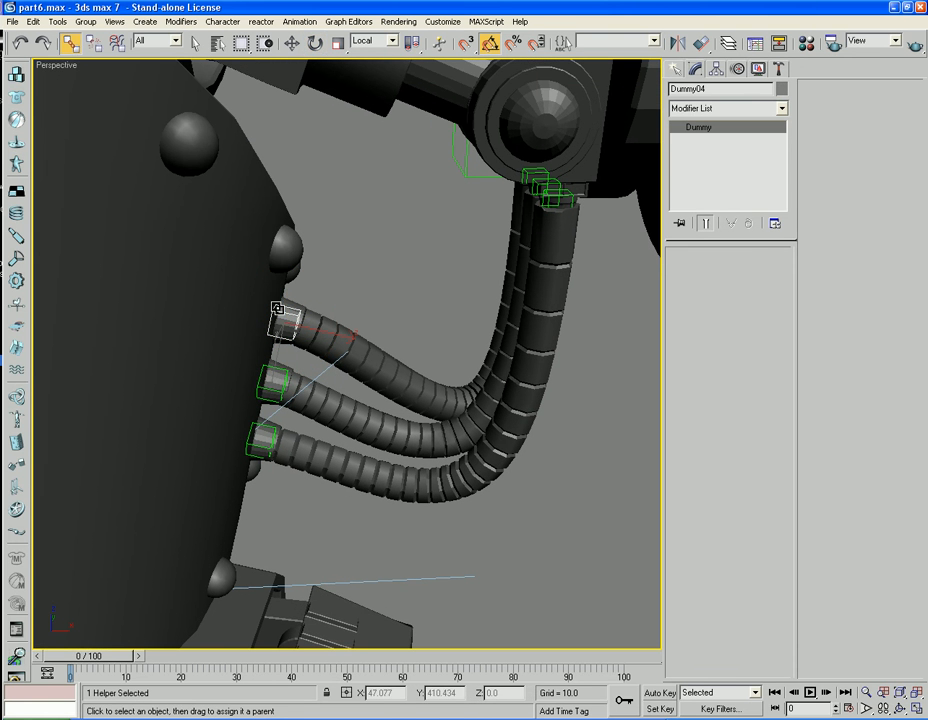
left_click_drag(284, 315, 251, 310)
left_click(390, 302)
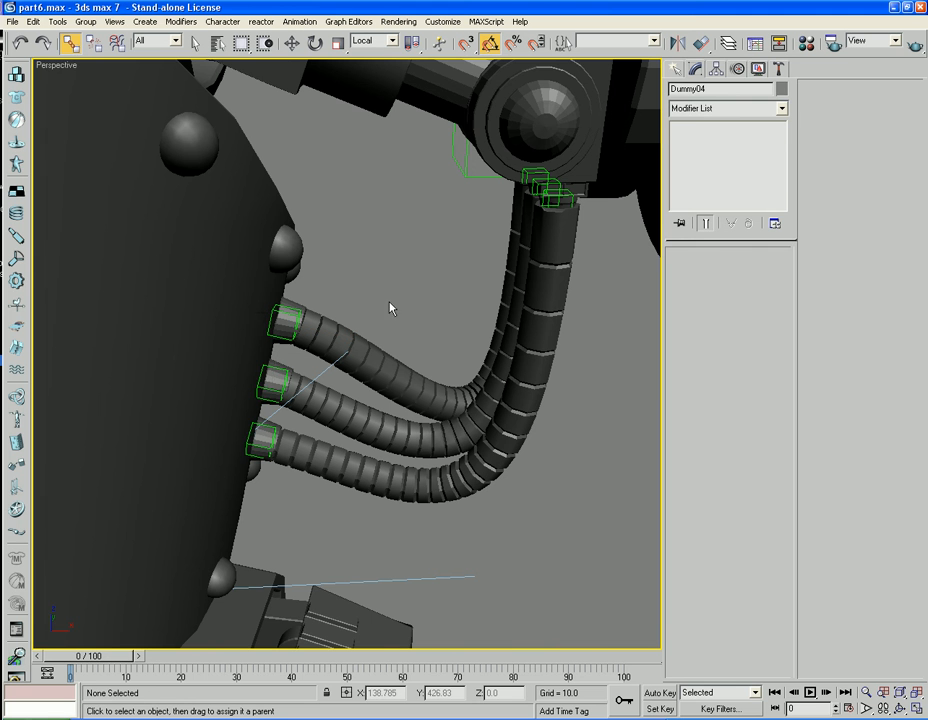
- Link the middle and lowest leg-side connector dummies, Dummy05 and Dummy06, to the lower leg shaft
left_click(266, 386)
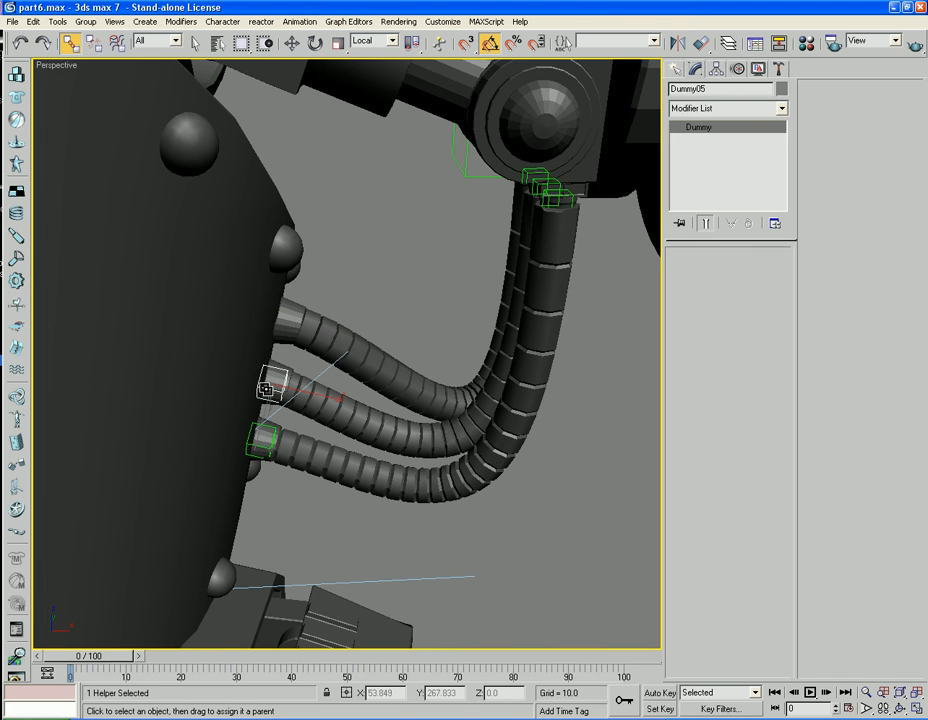
left_click_drag(266, 388, 186, 436)
left_click(260, 441)
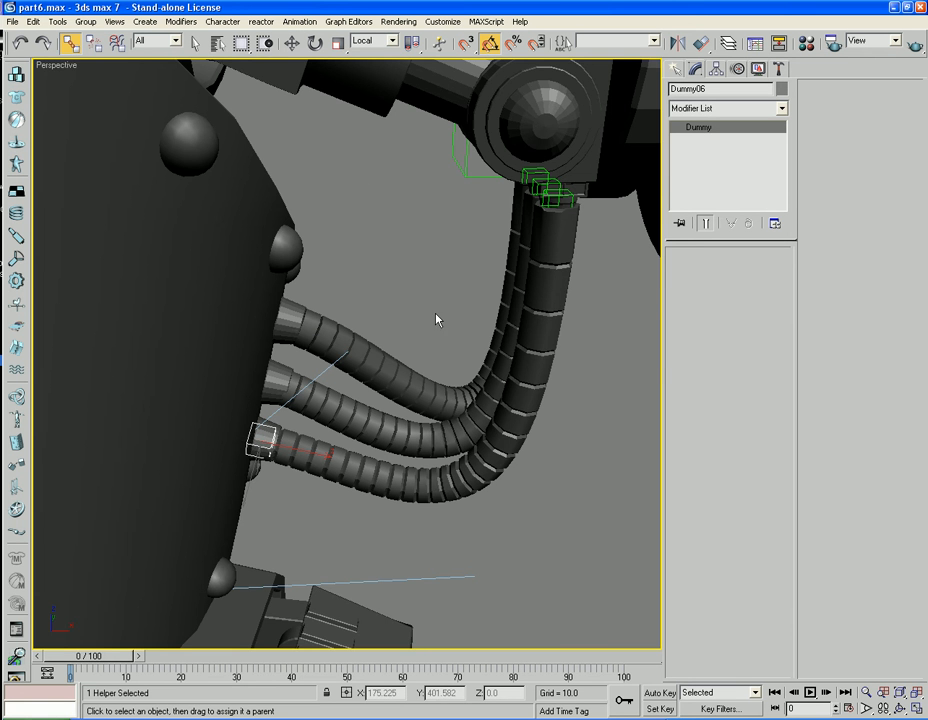
- Reduce Hose01's round hose diameter to 5.184 in its base Hose parameters
middle_click_drag(437, 319, 404, 255, "alt")
scroll(404, 255, "up", 5)
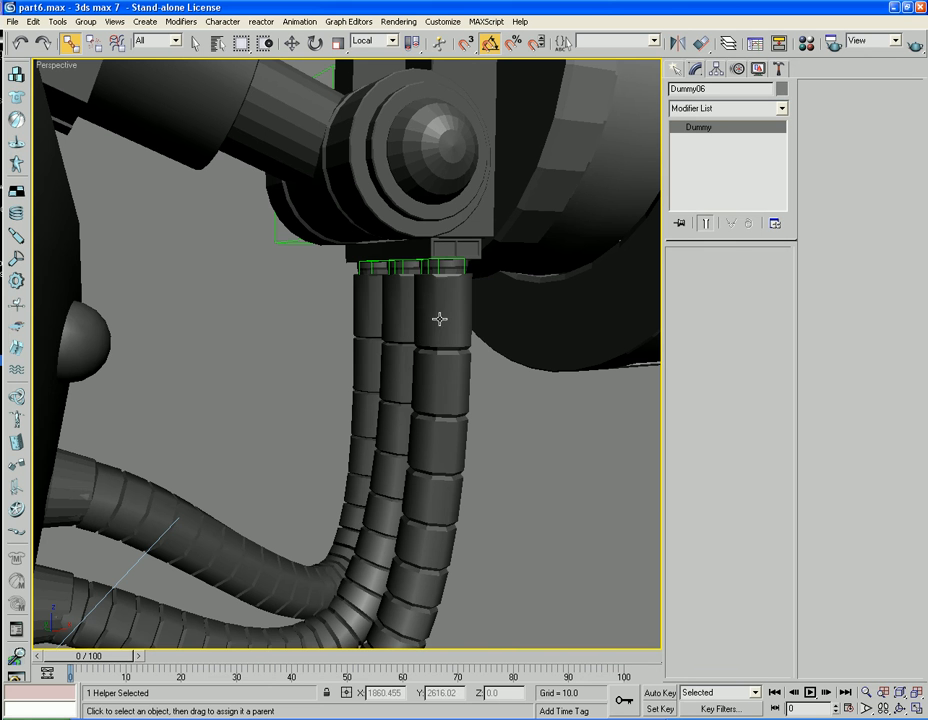
left_click(452, 322)
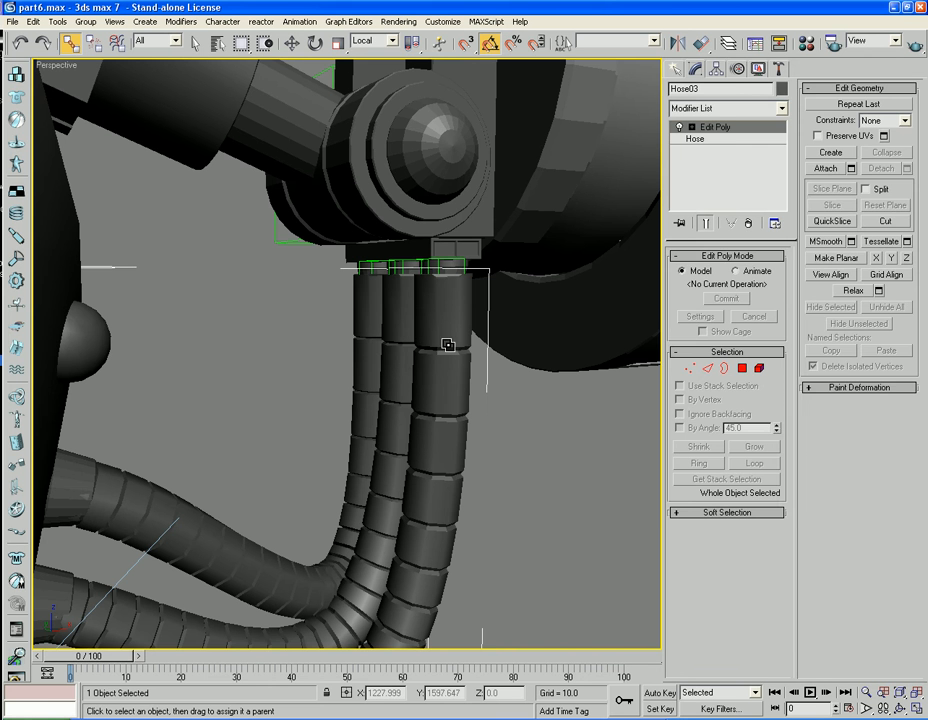
left_click(559, 443)
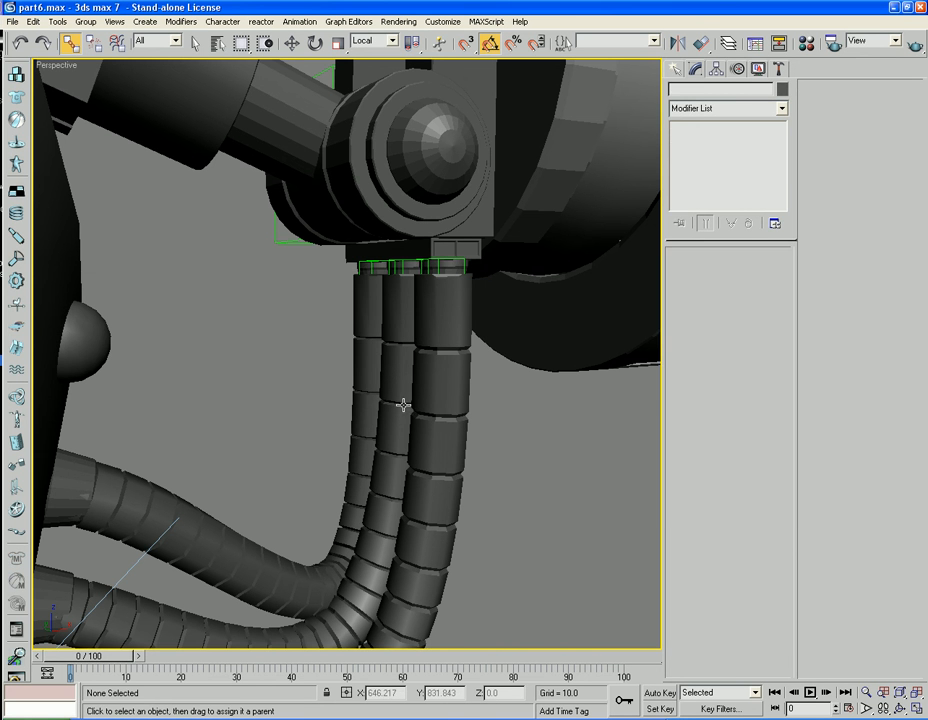
mouse_move(318, 387)
middle_mouse_down("alt")
mouse_move(327, 400)
mouse_move(331, 383)
middle_mouse_up("alt")
left_click(331, 383)
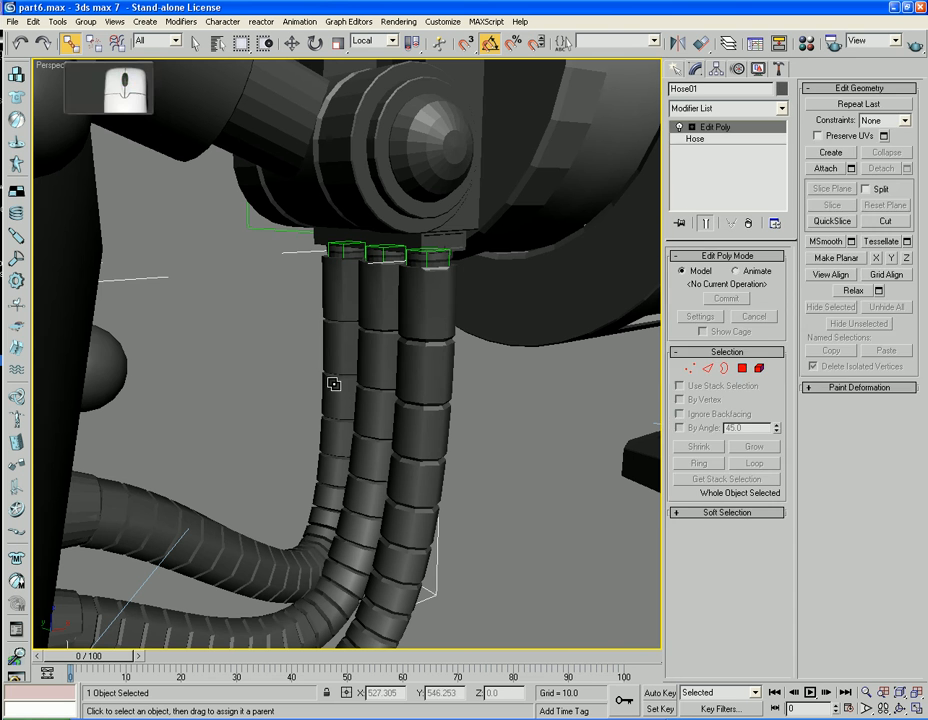
left_click(705, 140)
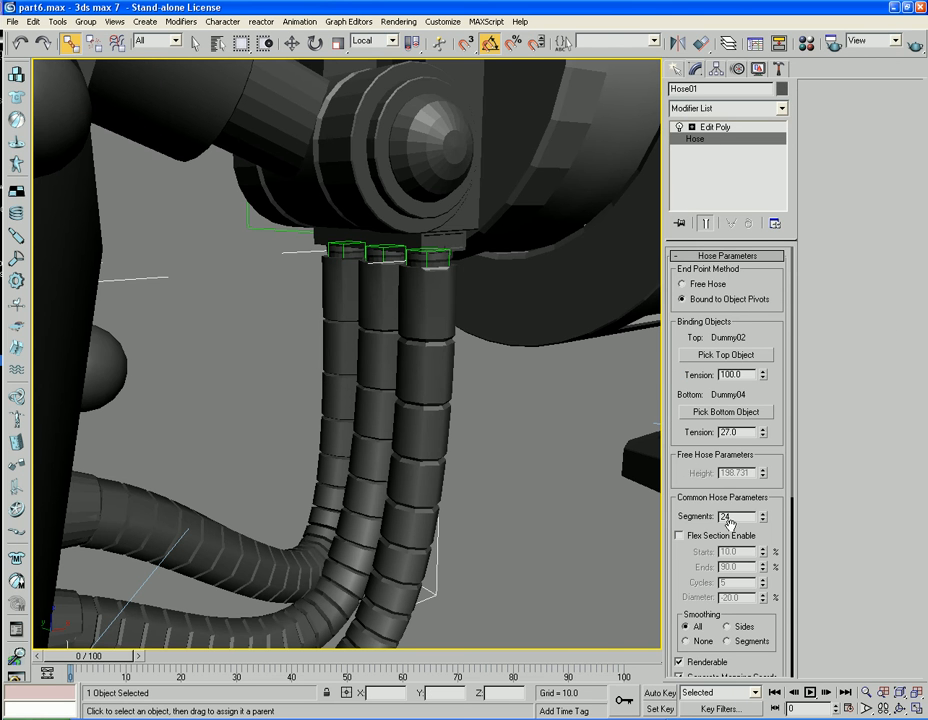
left_click_drag(680, 583, 688, 370)
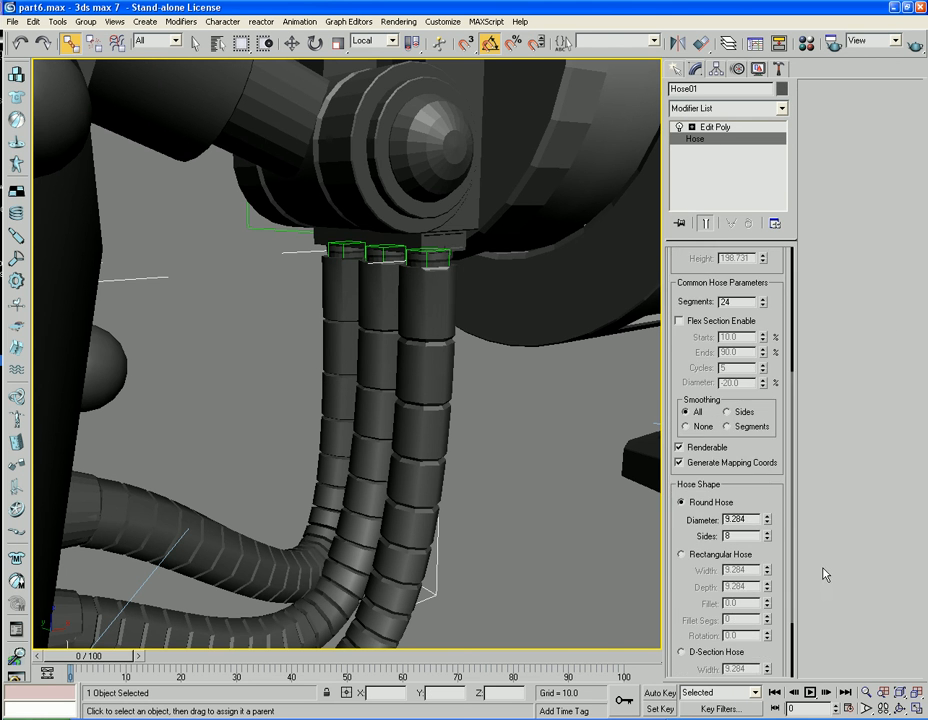
left_click_drag(768, 527, 767, 549)
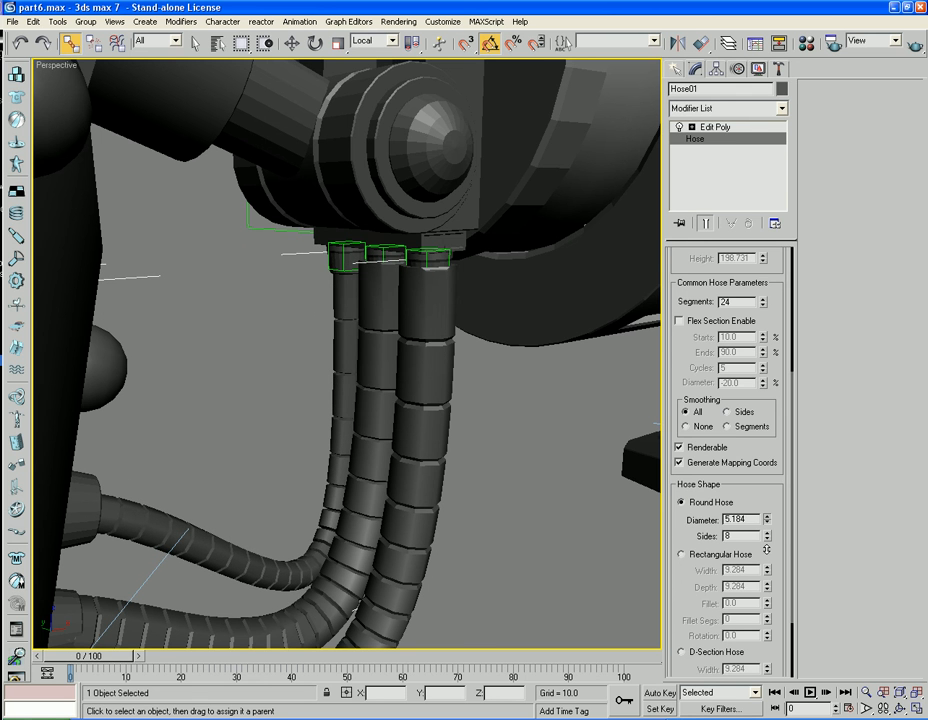
- Set Hose01's round hose diameter to exactly 5.0
left_click(385, 315)
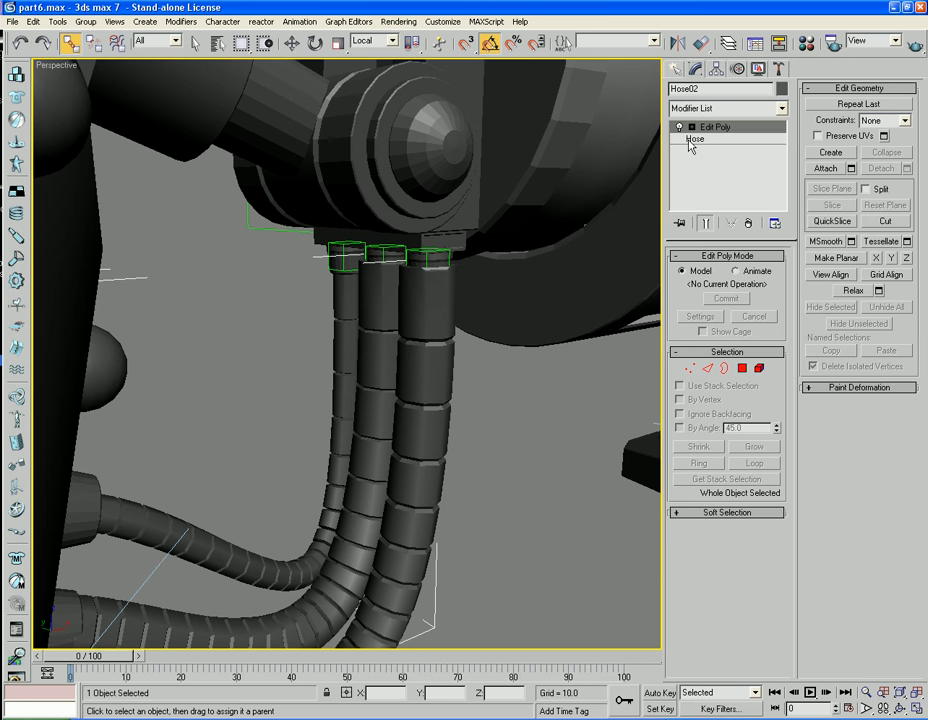
left_click(341, 345)
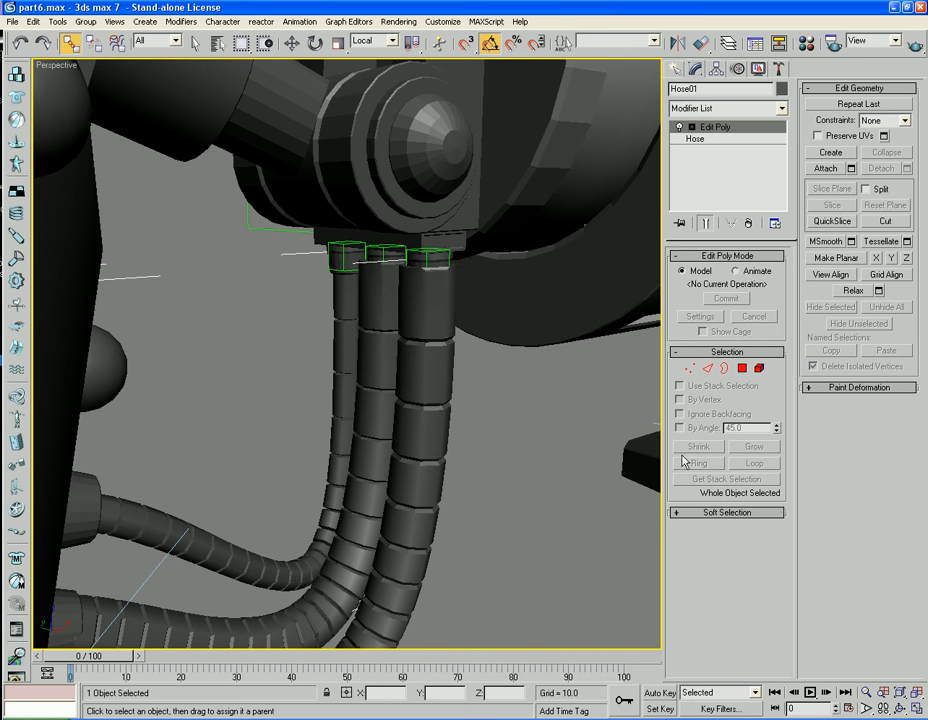
left_click(694, 138)
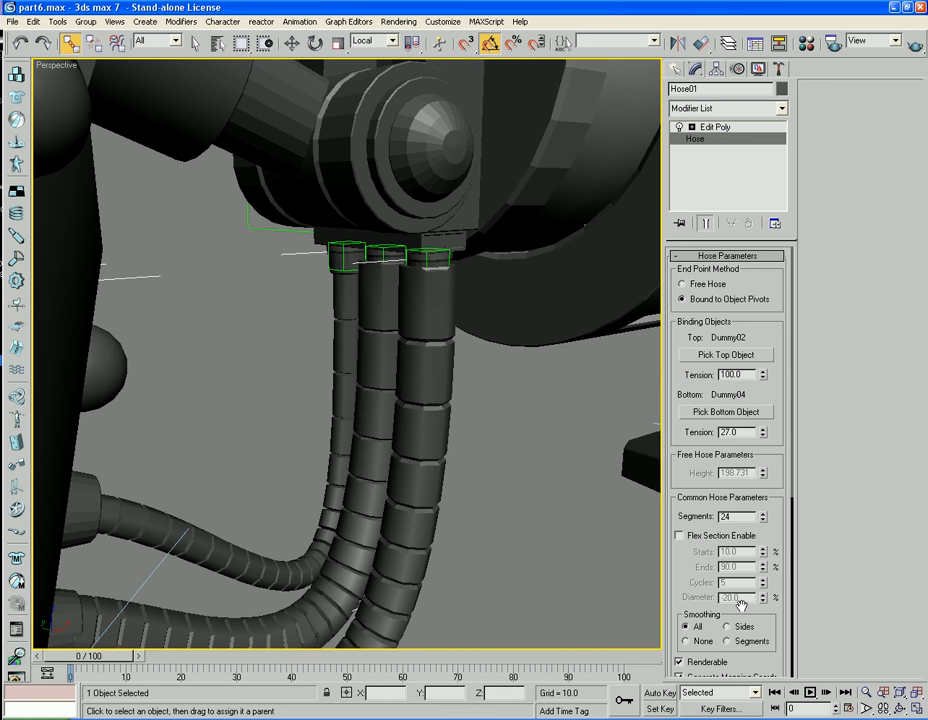
left_click_drag(694, 592, 694, 346)
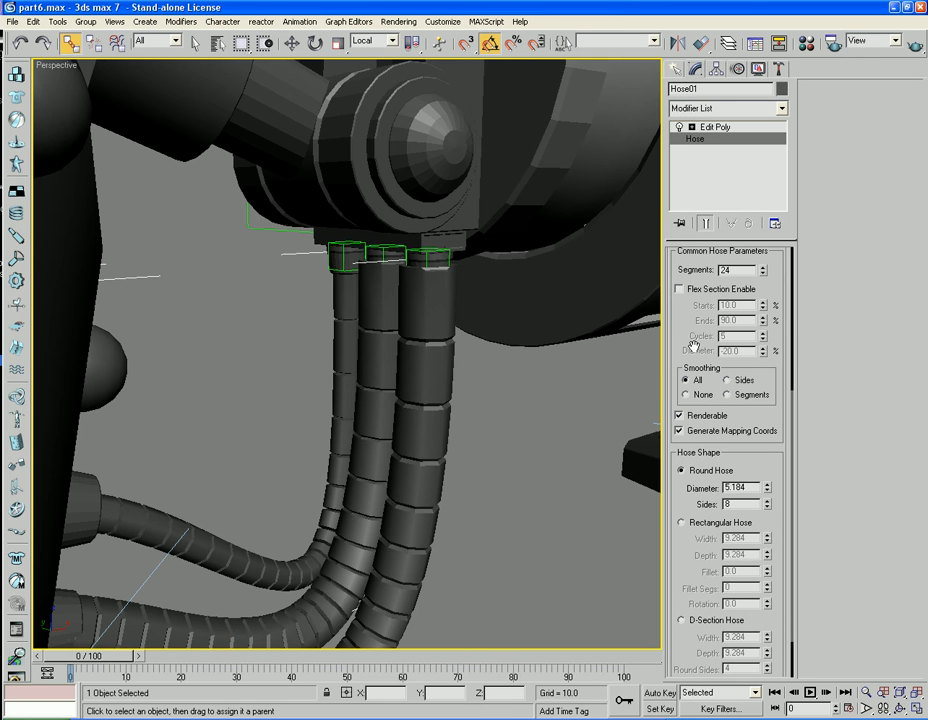
double_click(751, 487)
type("5")
key("Return")
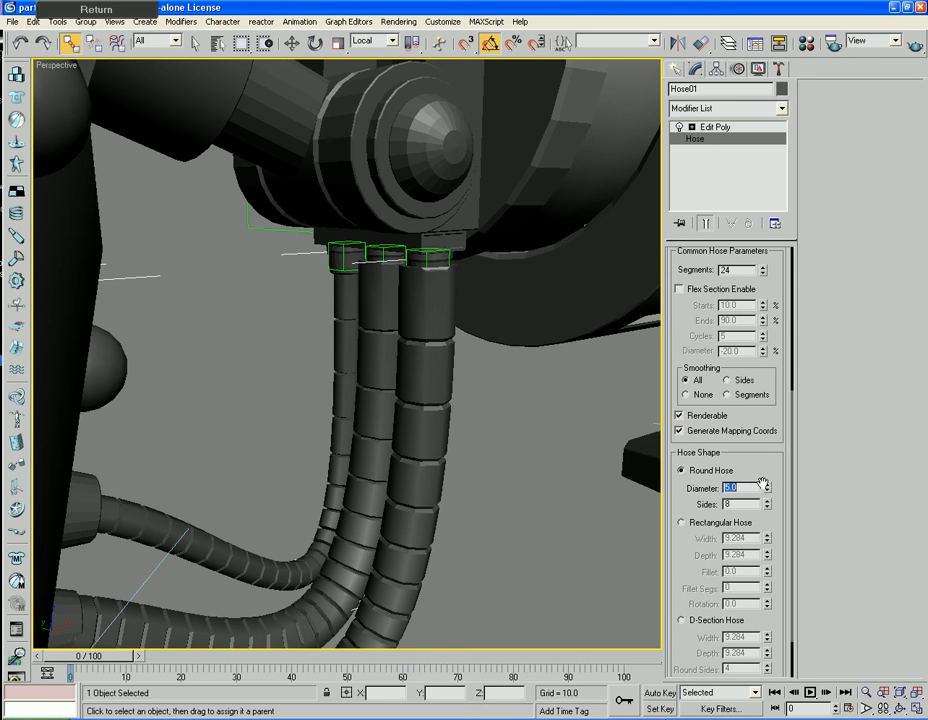
- Set Hose02's round hose diameter to 5.0 in its base Hose parameters
left_click(379, 348)
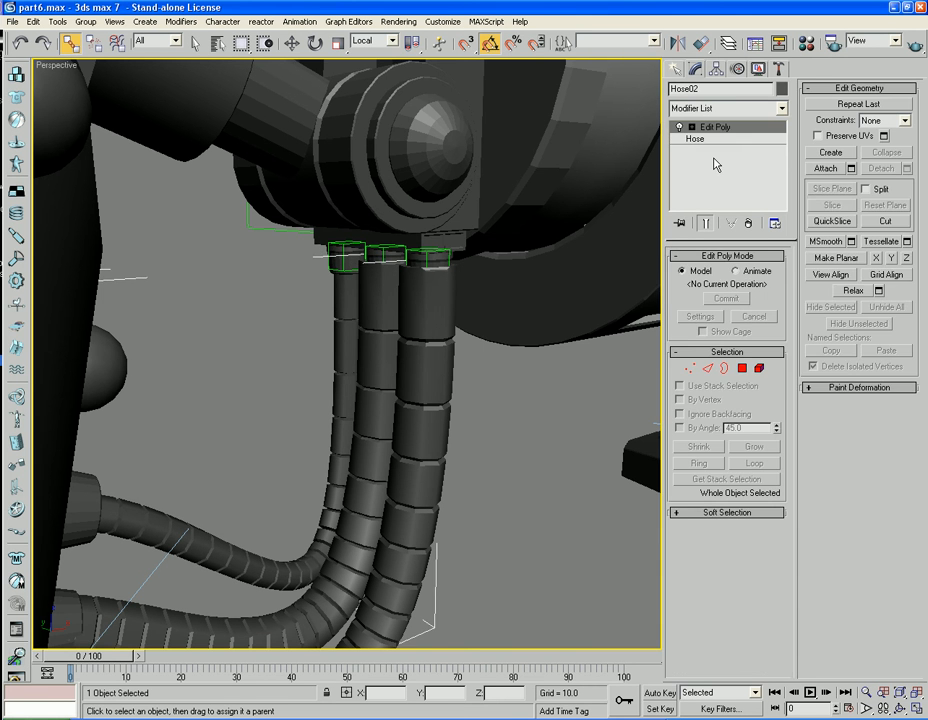
left_click(697, 139)
left_click_drag(688, 572, 690, 380)
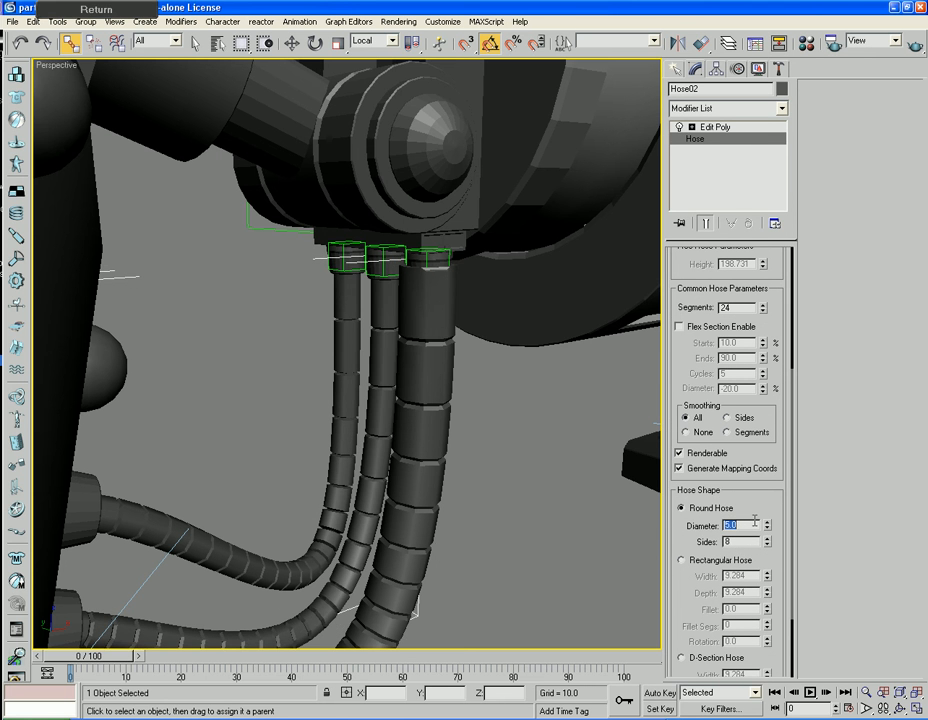
- Reduce Hose03's round hose diameter to match the two neighbouring hoses and deselect it
left_click(433, 430)
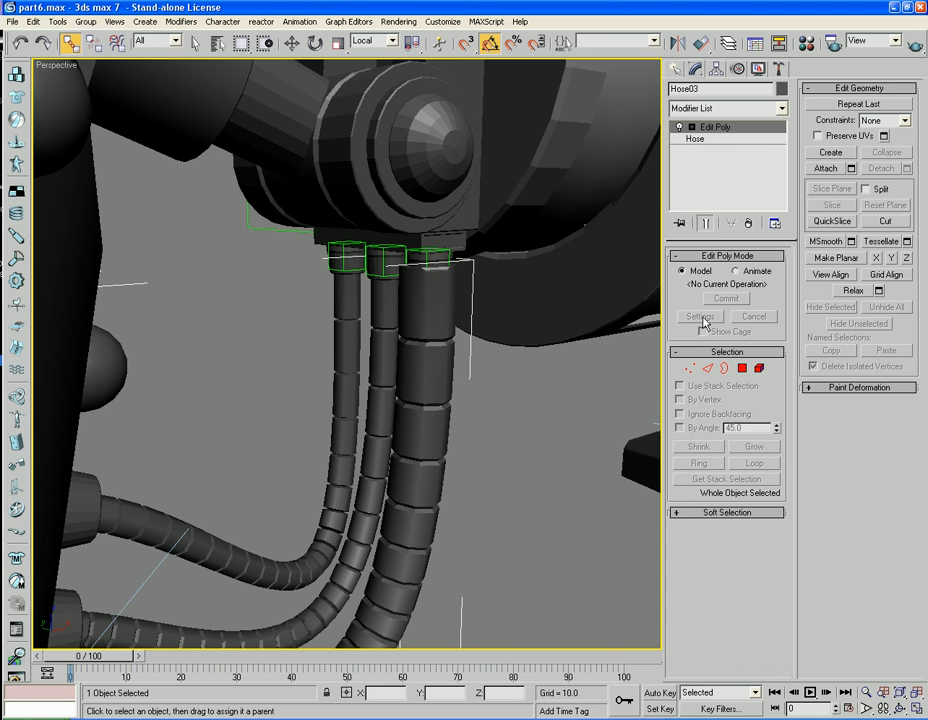
left_click(690, 139)
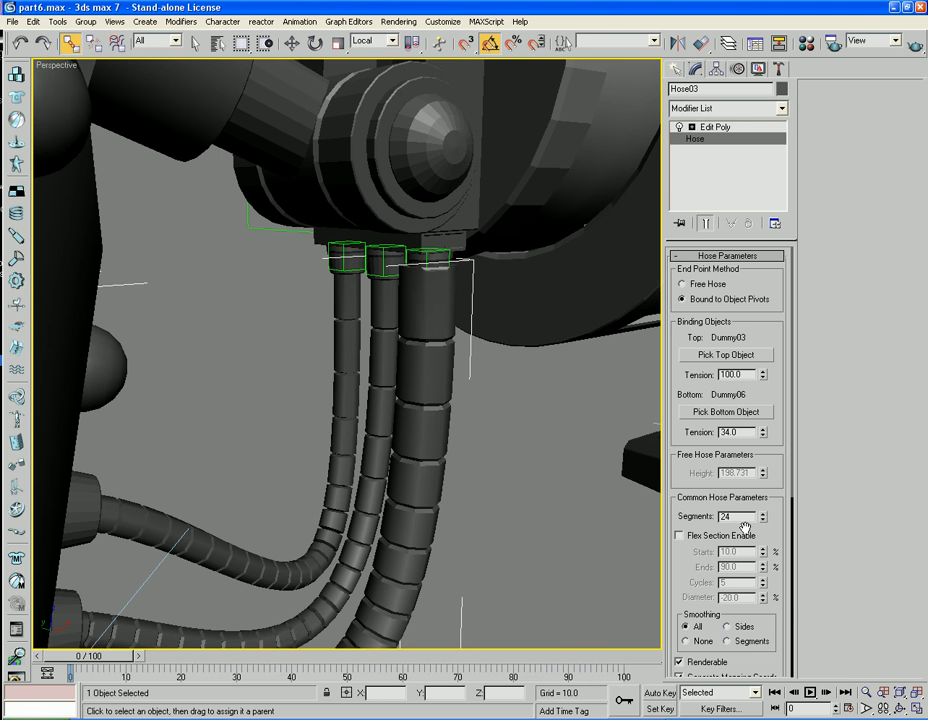
left_click_drag(680, 586, 687, 308)
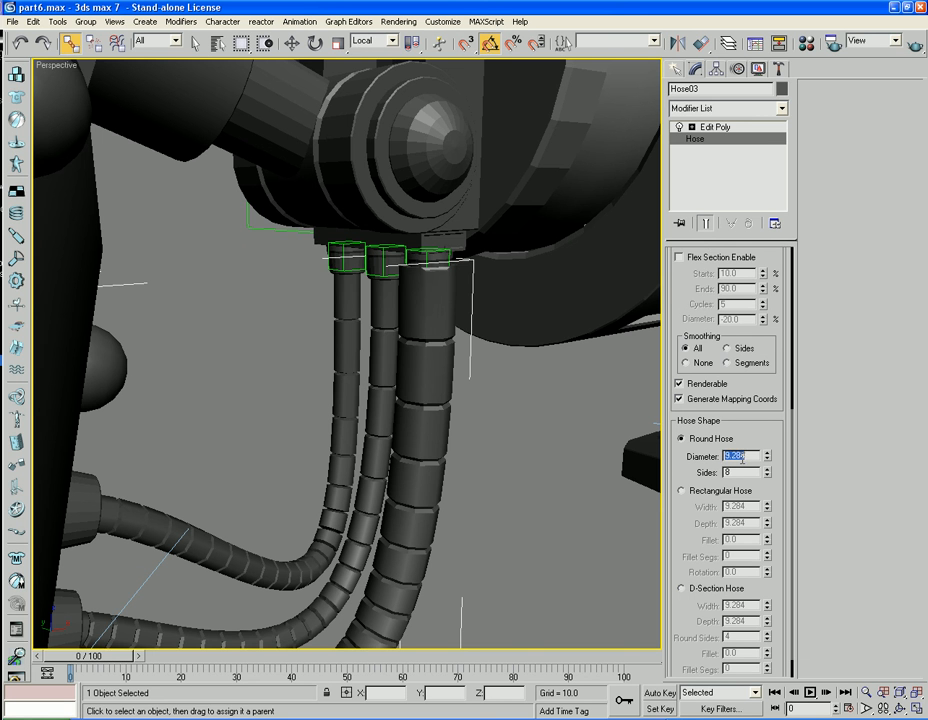
left_click(527, 486)
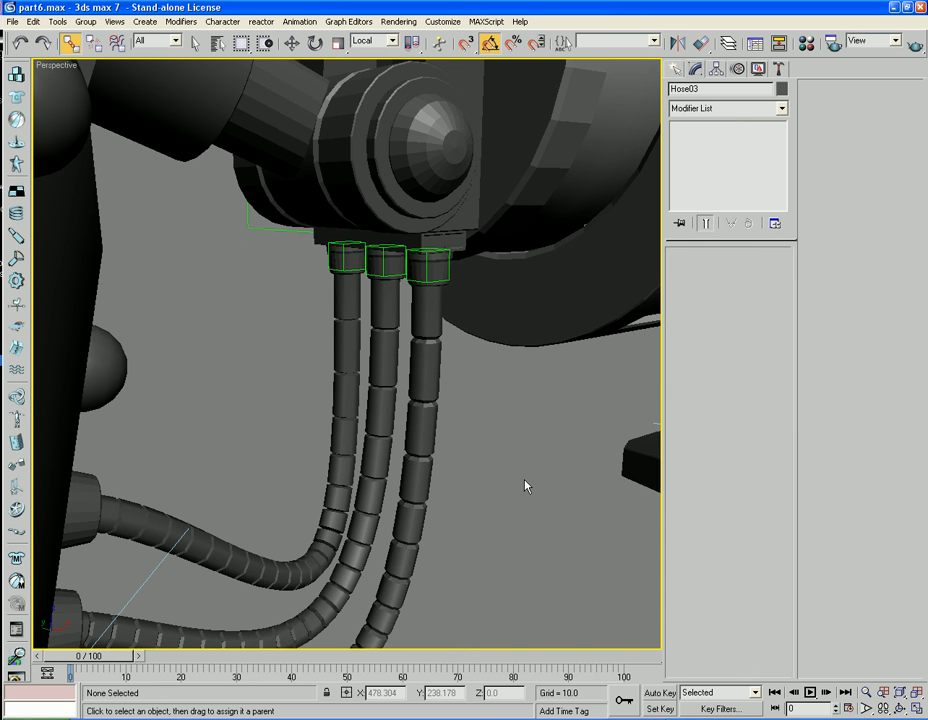
- Test the leg rig by moving the IK Chain01 goal slightly upward, and undo the move
scroll(527, 486, "down", 5)
middle_click_drag(534, 485, 147, 410, "alt")
scroll(466, 489, "down", 6)
left_click(103, 391)
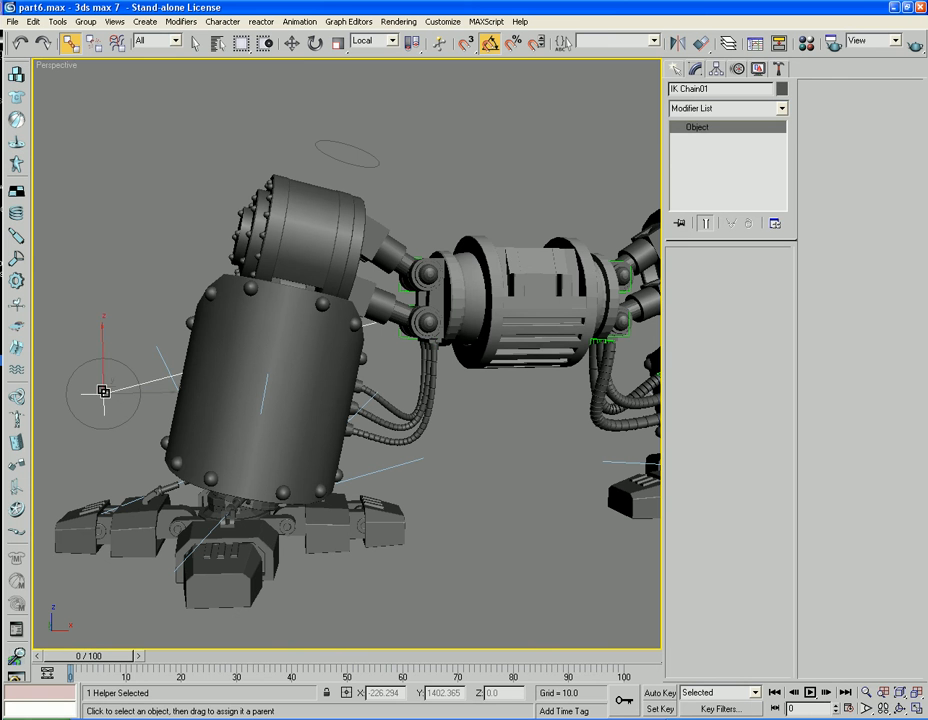
key("w")
mouse_move(103, 361)
left_mouse_down()
mouse_move(103, 369)
mouse_move(103, 352)
mouse_move(103, 371)
mouse_move(103, 359)
left_mouse_up()
key("ctrl+z")
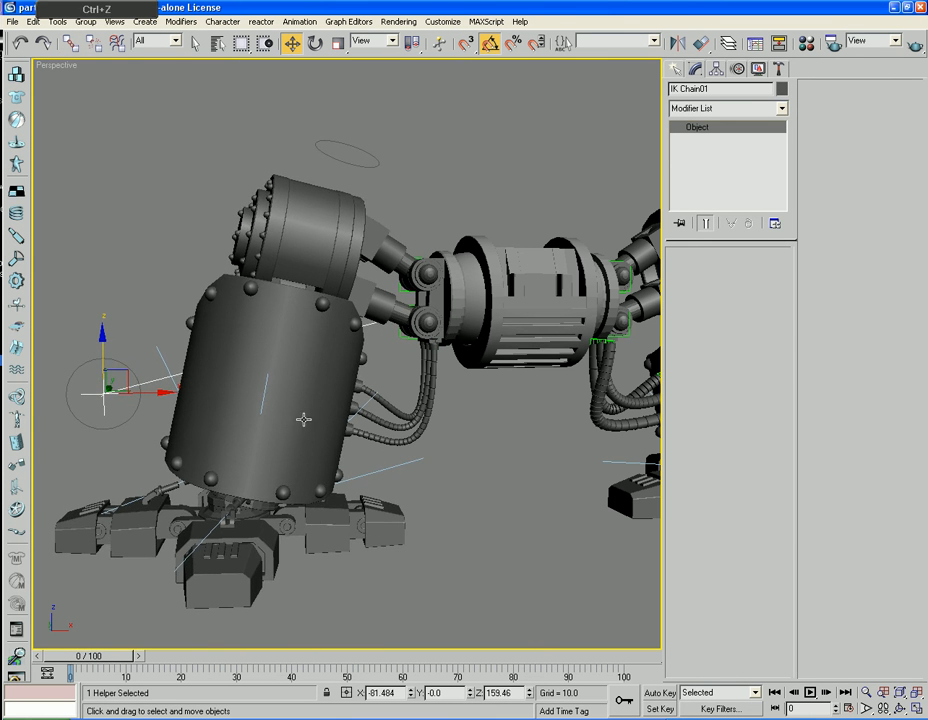
- Switch the viewport to wireframe display to expose the dummies inside the leg-side hose connectors
scroll(500, 500, "up", 6)
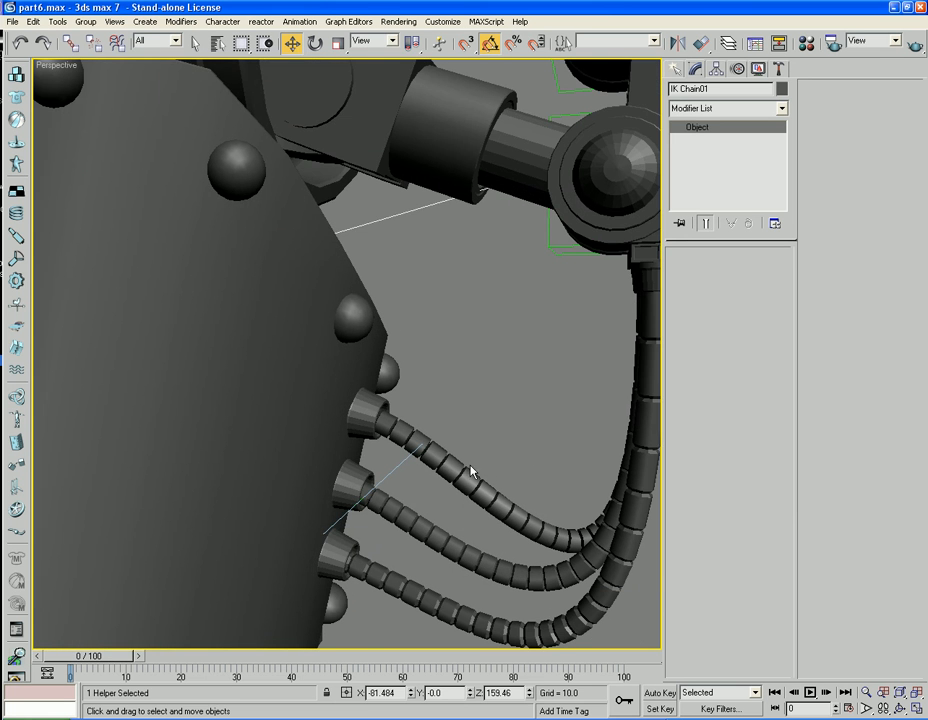
left_click(445, 465)
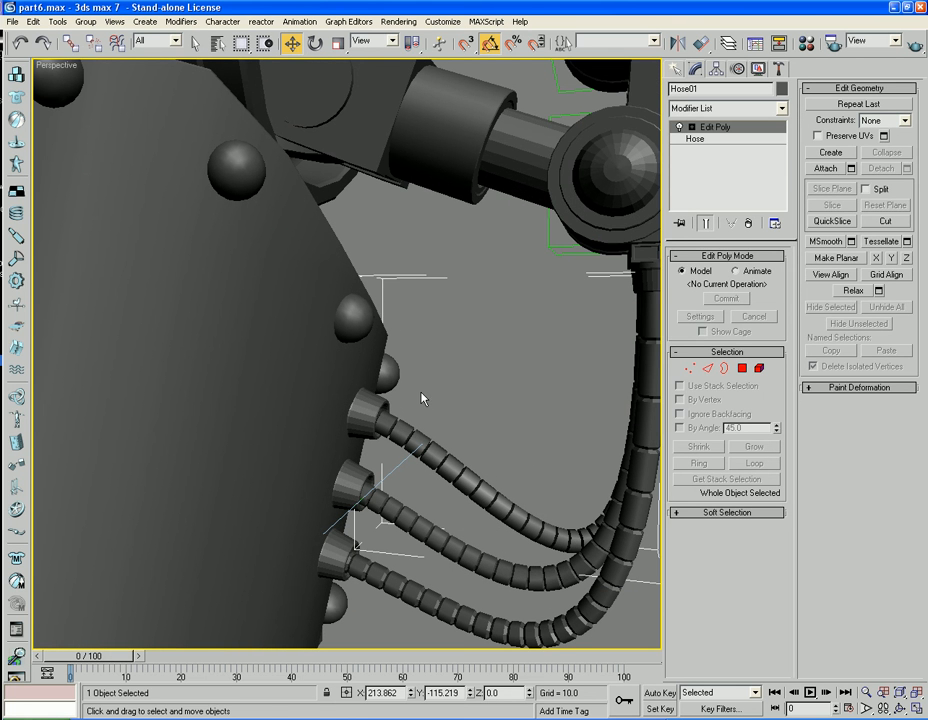
left_click(410, 387)
scroll(405, 408, "up", 3)
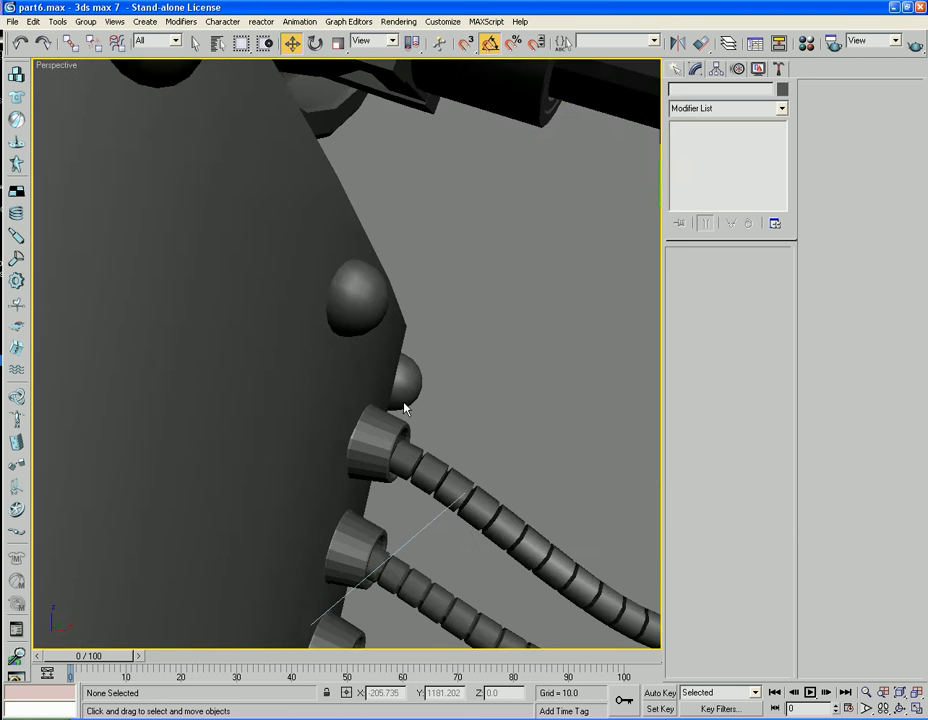
middle_click_drag(405, 408, 443, 412, "alt")
key("F3")
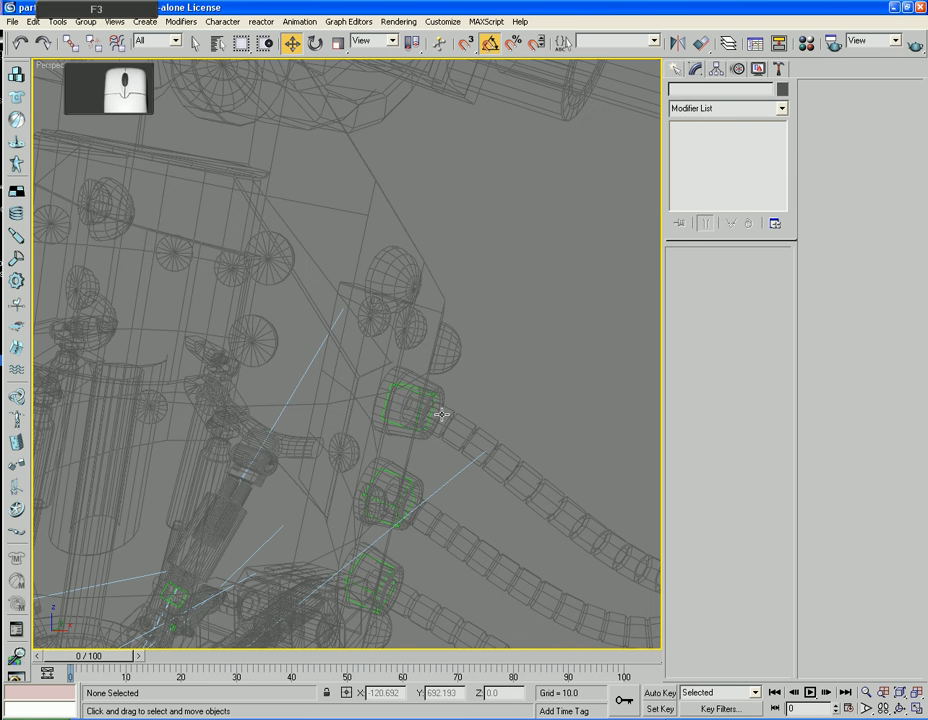
- Test-move Dummy04 slightly upward in its connector and undo the move
left_click(406, 395)
mouse_move(413, 356)
left_mouse_down()
mouse_move(413, 307)
mouse_move(413, 351)
left_mouse_up()
key("ctrl+z")
- Raise the leg's IK goal to test how the dummies and hoses follow in wireframe, and undo the move
middle_click_drag(394, 405, 245, 411, "alt")
scroll(244, 411, "down", 4)
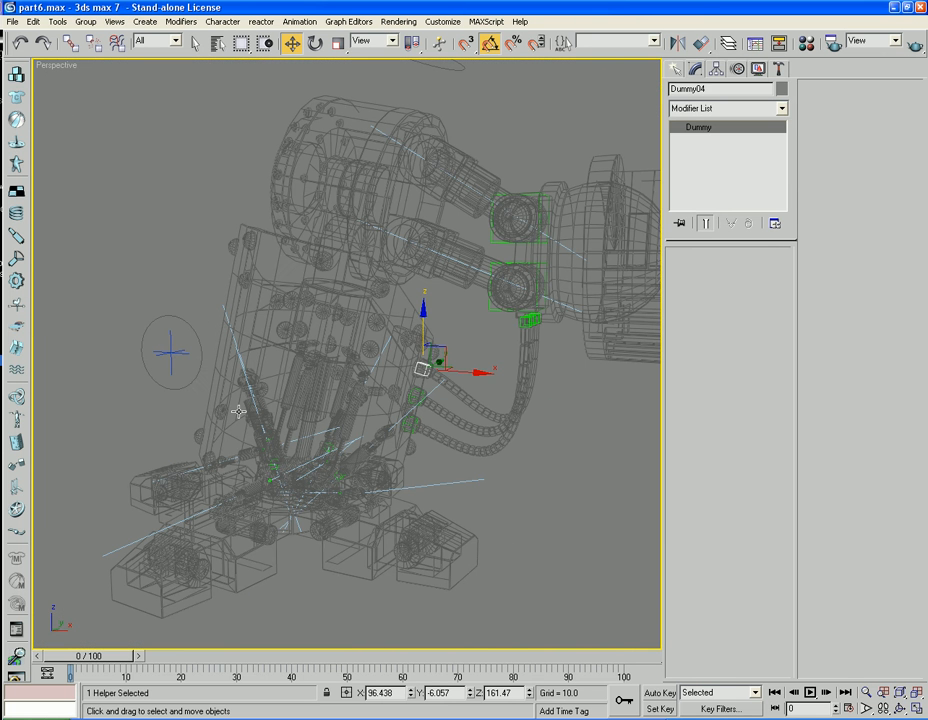
left_click(170, 335)
left_click_drag(167, 303, 167, 228)
key("ctrl+z")
- Select Dummy04 in the upper leg-side hose connector, try linking it to a parent, and undo the attempt
middle_click_drag(359, 412, 385, 405)
scroll(351, 402, "up", 4)
left_click(331, 375)
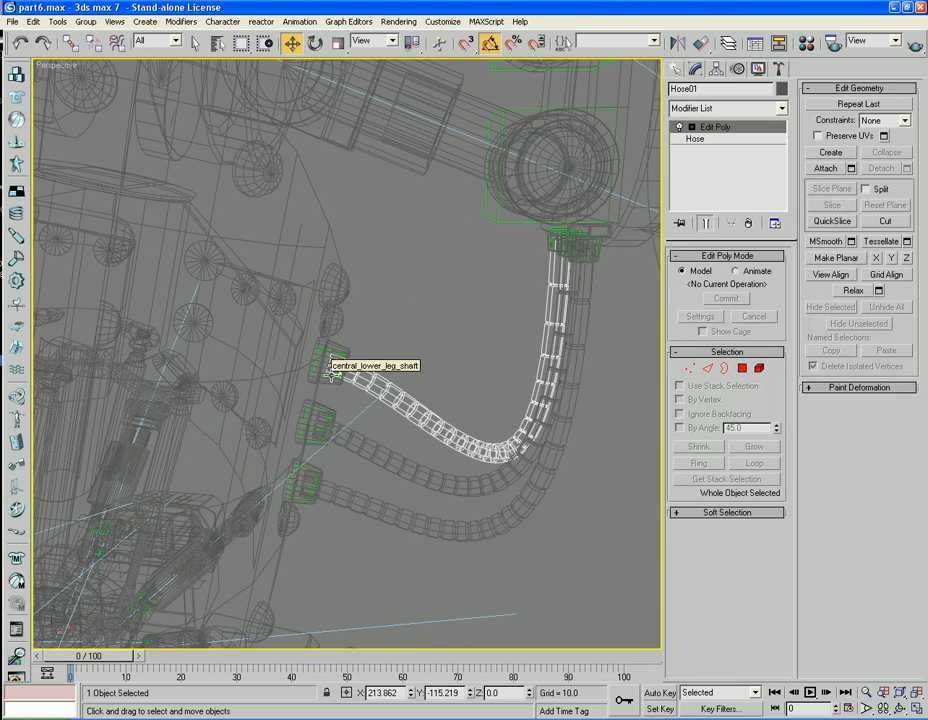
left_click(317, 369)
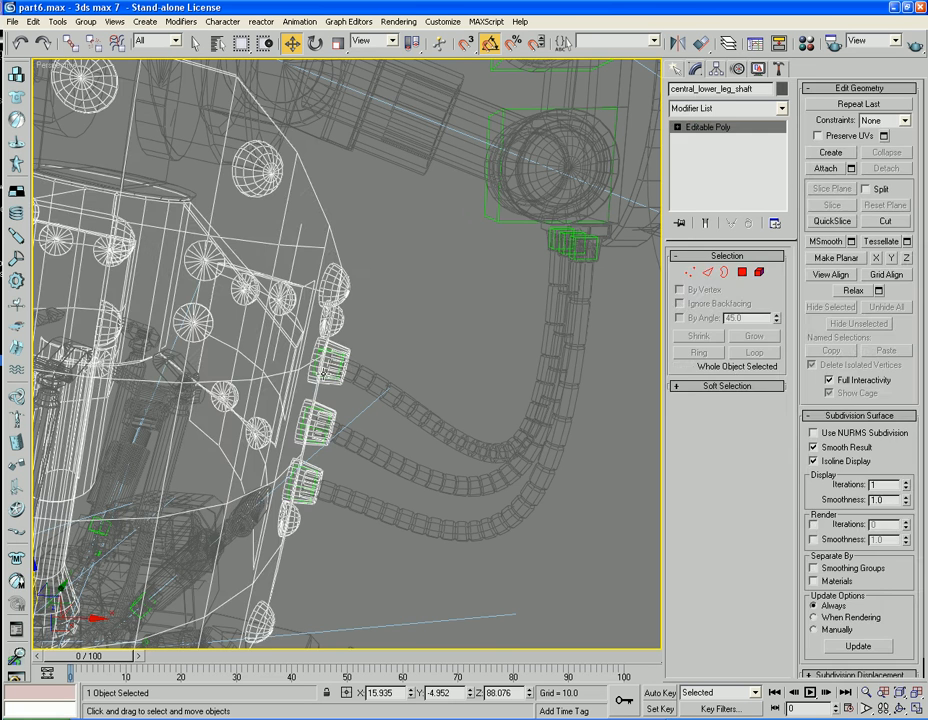
left_click(324, 373)
scroll(405, 360, "down", 5)
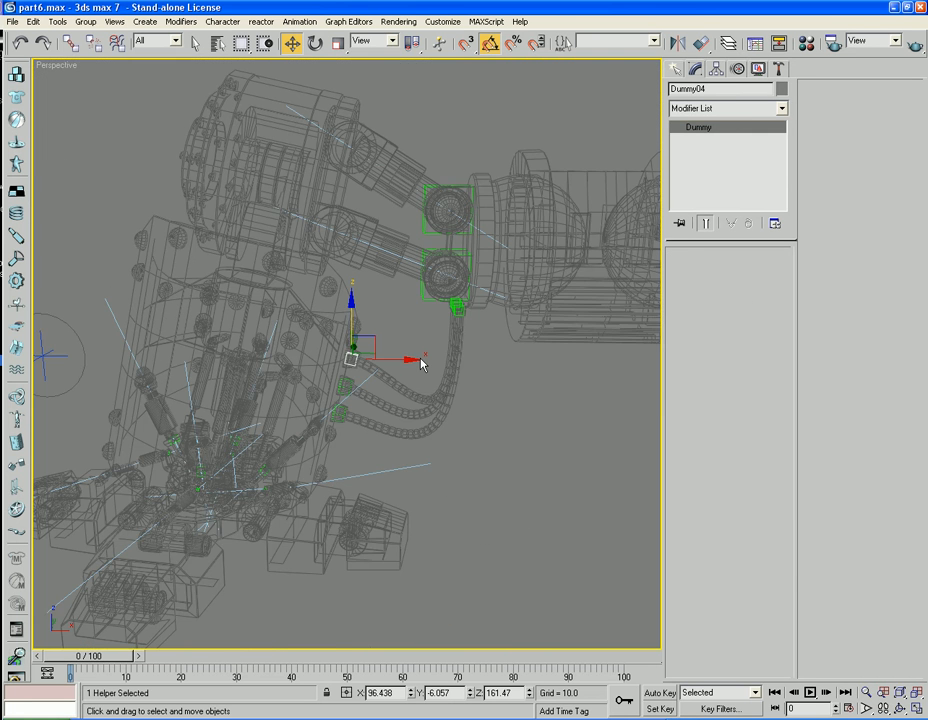
scroll(420, 365, "down", 4)
left_click(69, 43)
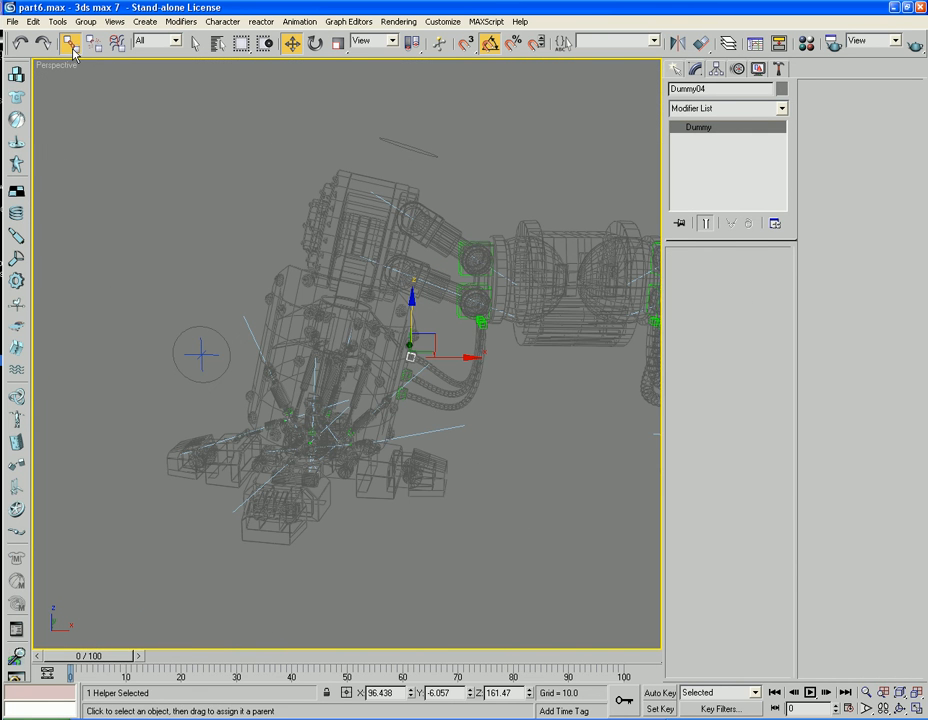
left_click_drag(410, 356, 449, 523)
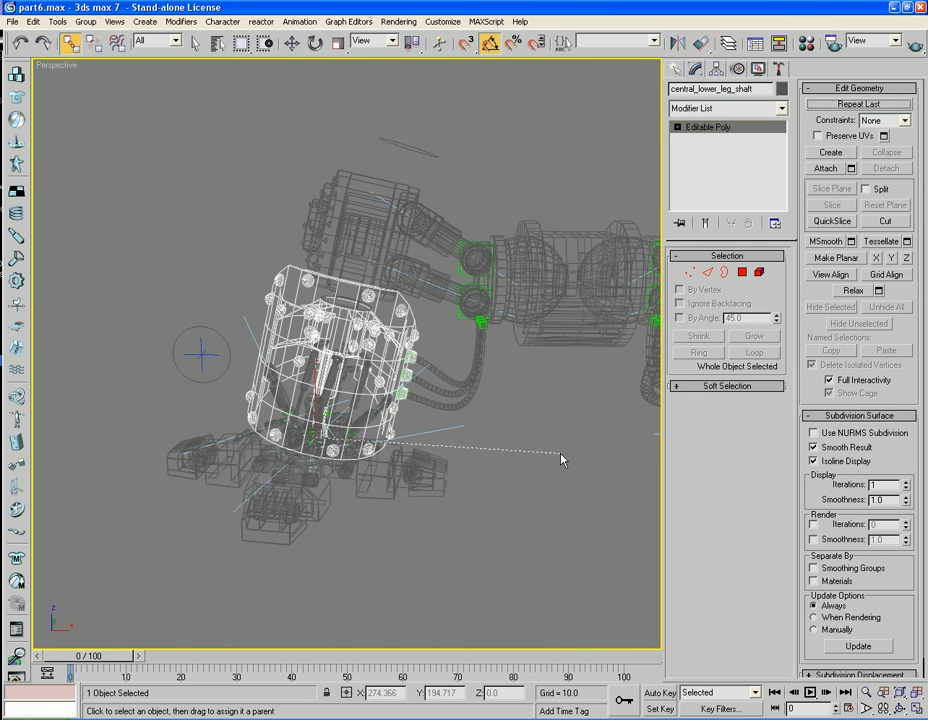
left_click_drag(561, 454, 562, 454)
key("ctrl+z")
- Try linking Dummy04 to the IK Chain01 goal, raise the goal to test it, and undo the changes
middle_click_drag(570, 432, 534, 432)
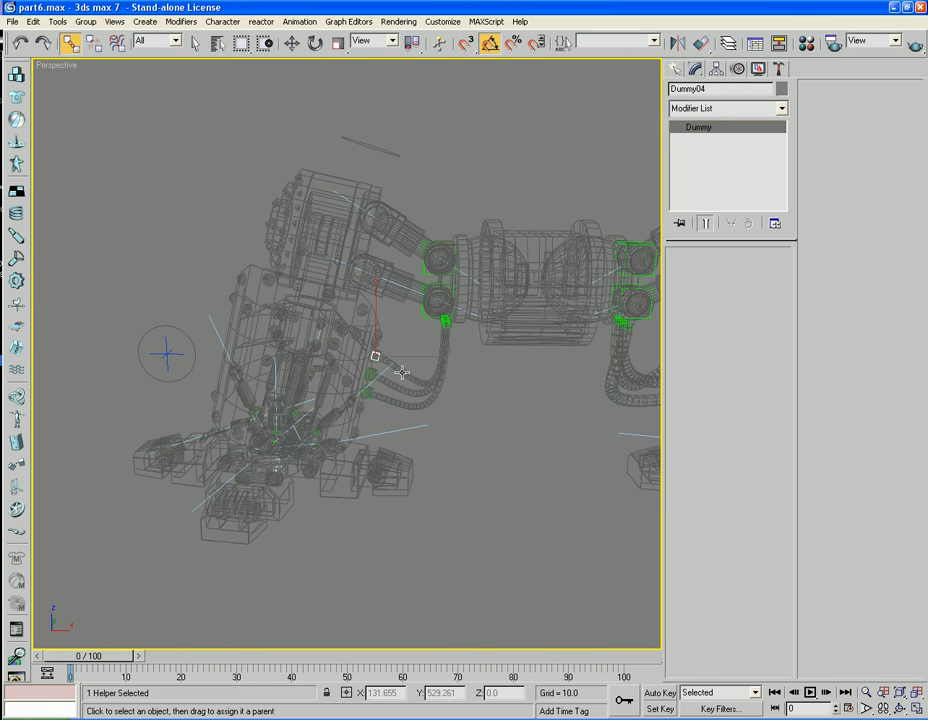
left_click_drag(376, 357, 166, 353)
right_click(168, 352)
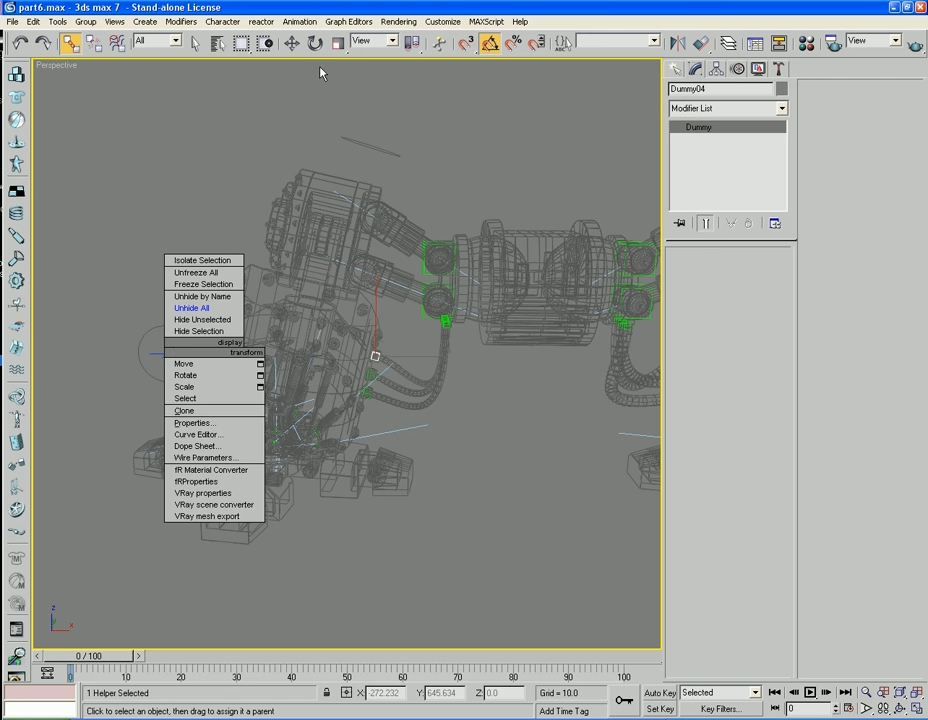
left_click(291, 43)
left_click(167, 351)
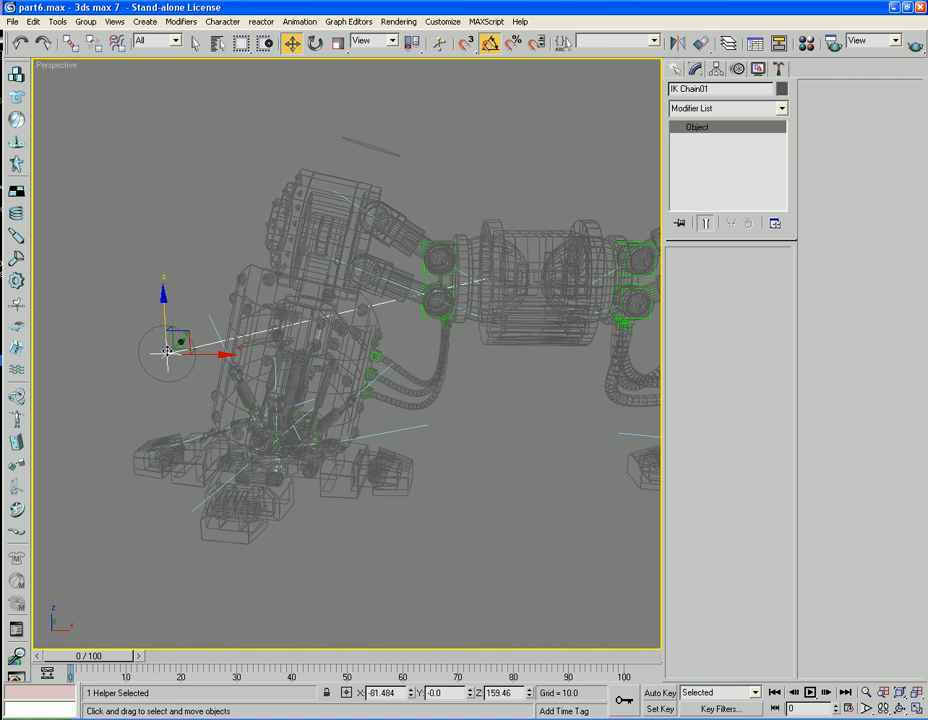
left_click_drag(163, 319, 166, 276)
key("ctrl+z")
key("ctrl+z")
left_click(167, 341)
key("ctrl+z")
key("ctrl+z")
key("ctrl+z")
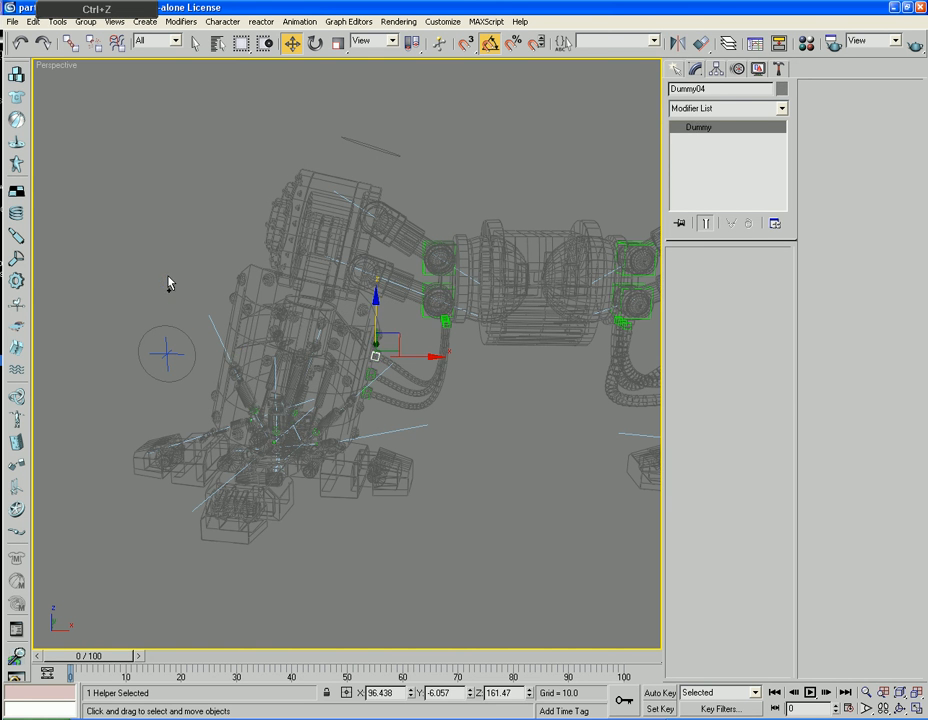
- Raise the IK Chain01 goal to check how the leg-side dummies follow, and undo the move
left_click(166, 349)
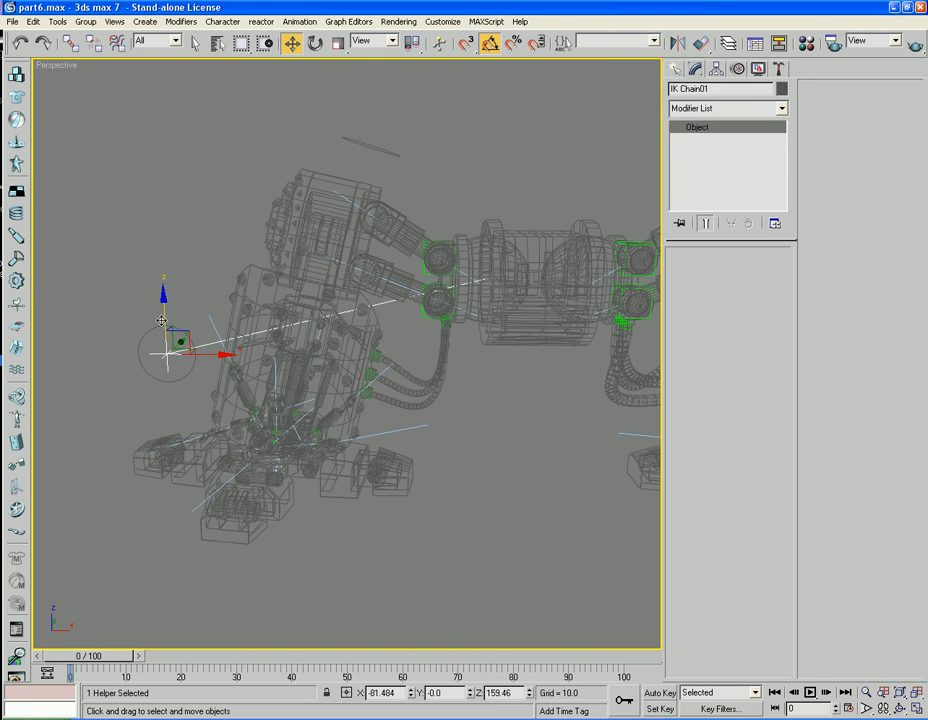
left_click_drag(166, 349, 160, 267)
key("ctrl+z")
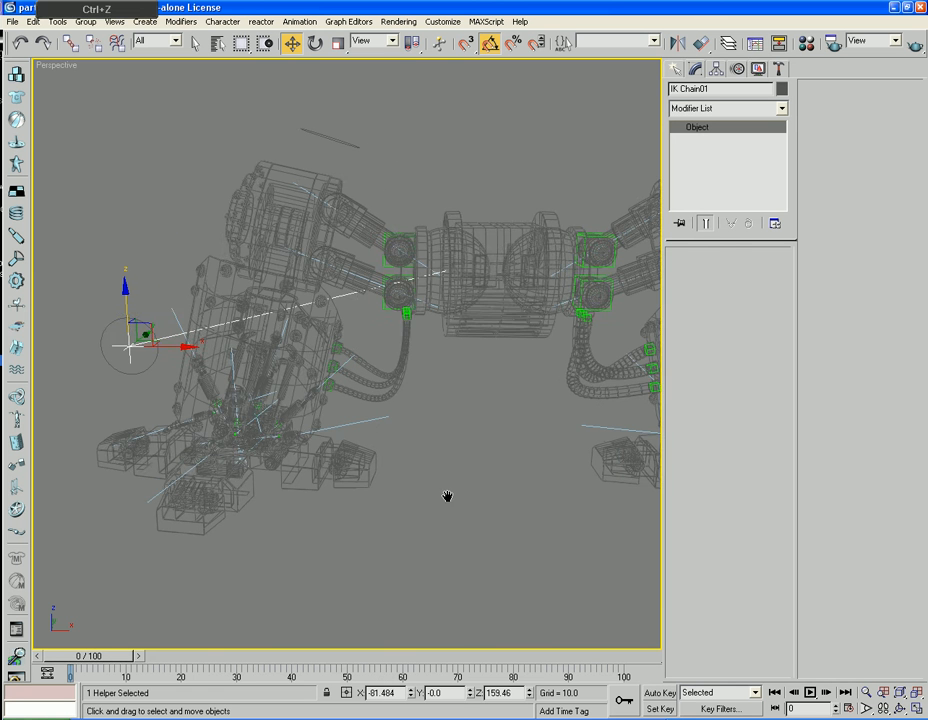
- Return the viewport to shaded display and inspect the hoses where they enter the pelvis-side connectors
scroll(462, 501, "up", 3)
key("F3")
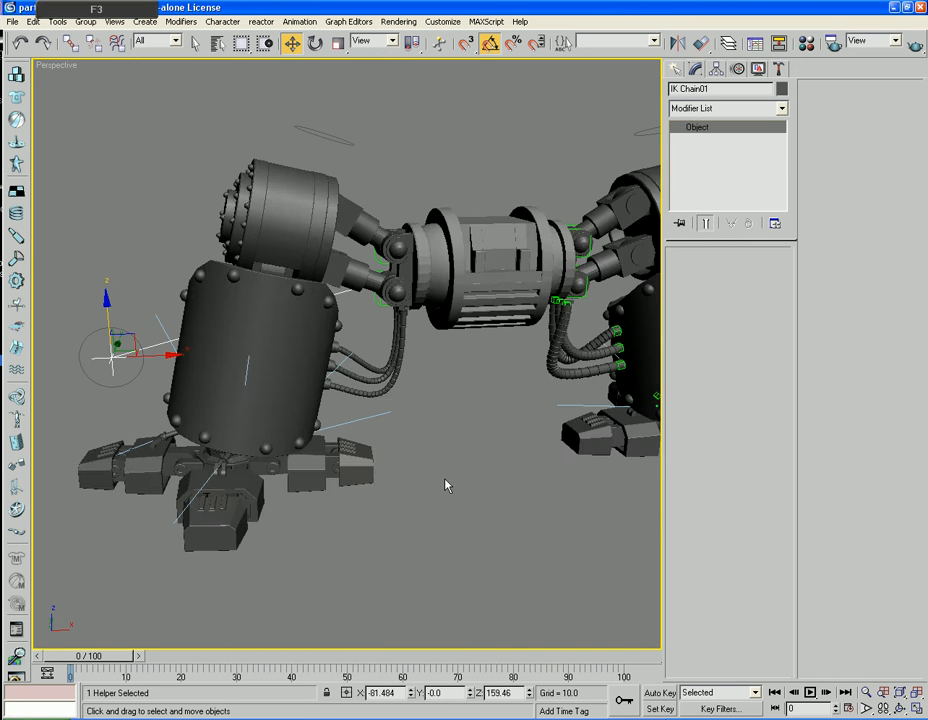
middle_click_drag(445, 484, 404, 472, "alt")
scroll(404, 472, "up", 3)
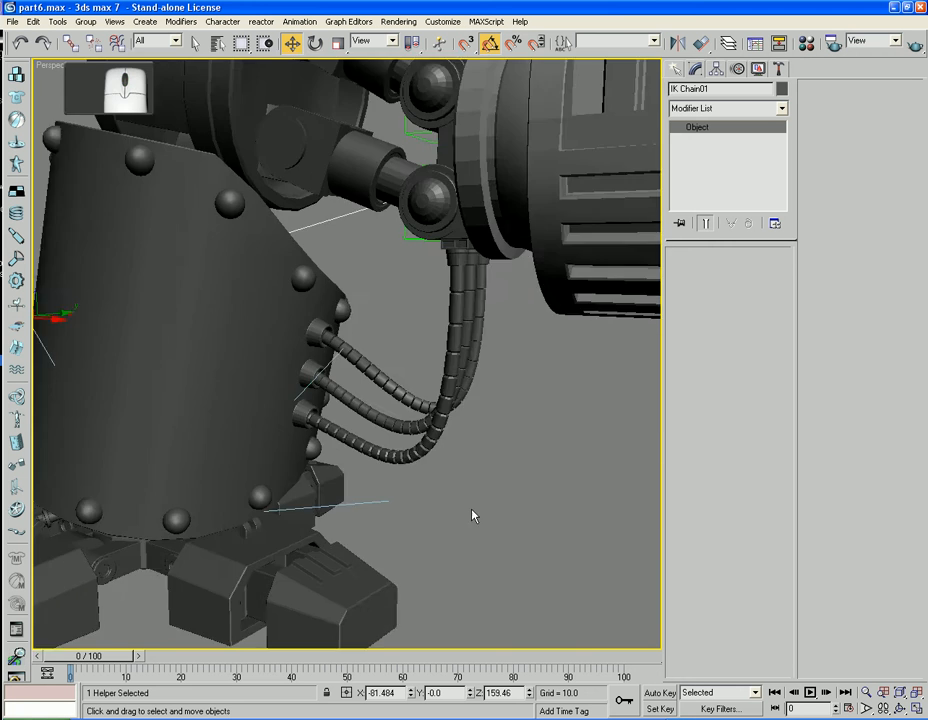
middle_click_drag(472, 514, 498, 510, "alt")
scroll(491, 429, "up", 3)
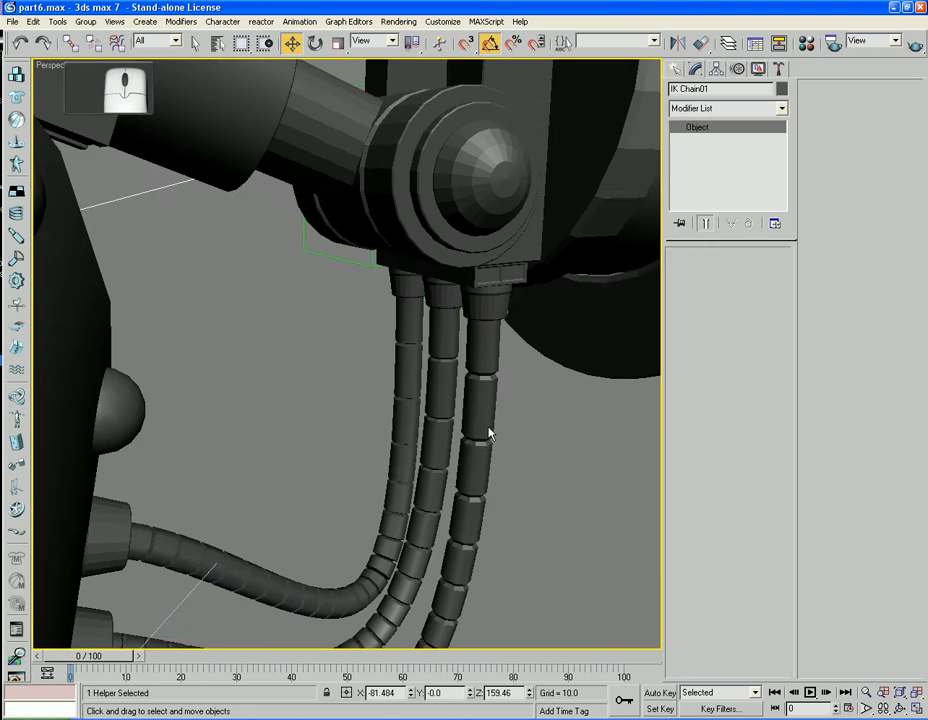
middle_click_drag(491, 429, 491, 516, "alt")
scroll(514, 400, "down", 3)
middle_click_drag(514, 400, 478, 427, "alt")
scroll(528, 427, "down", 3)
scroll(447, 413, "up", 3)
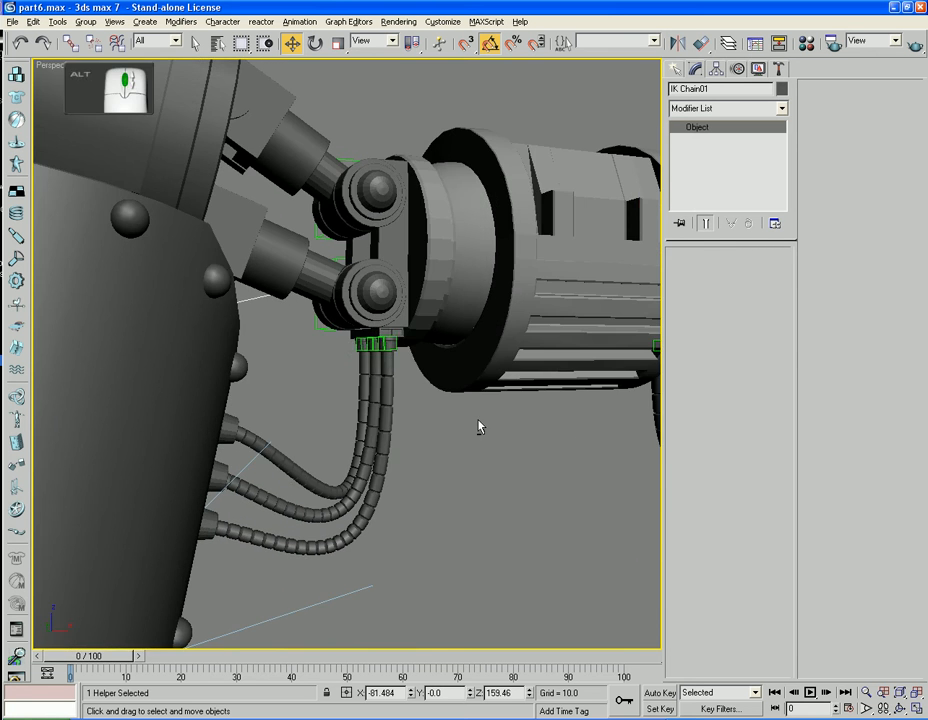
- Link Dummy01, Dummy02 and Dummy03 in the pelvis-side hose connectors to the connector block beneath the lower pelvis joint
left_click(389, 343)
left_click(389, 345)
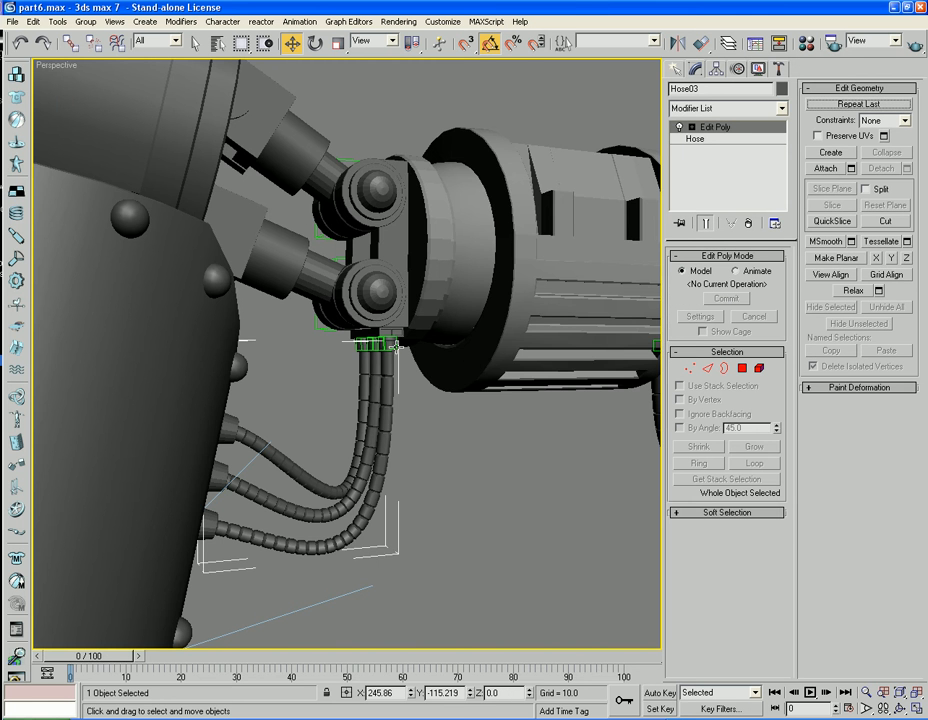
middle_click_drag(430, 385, 404, 395, "alt")
scroll(404, 395, "up", 4)
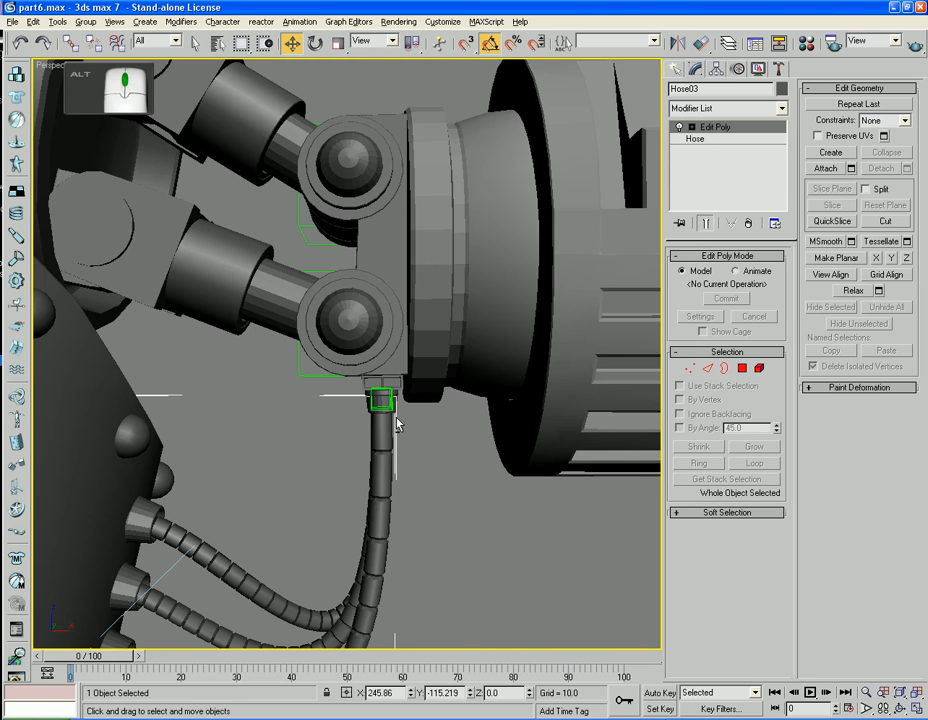
middle_click_drag(396, 424, 477, 456, "alt")
scroll(437, 414, "up", 5)
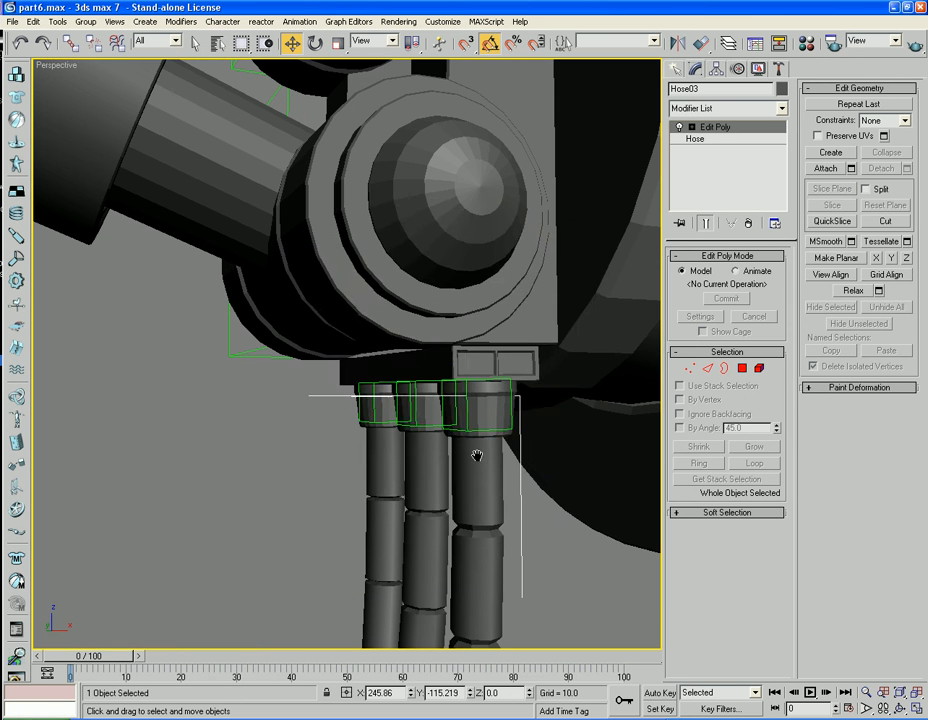
key("h")
left_click(357, 256)
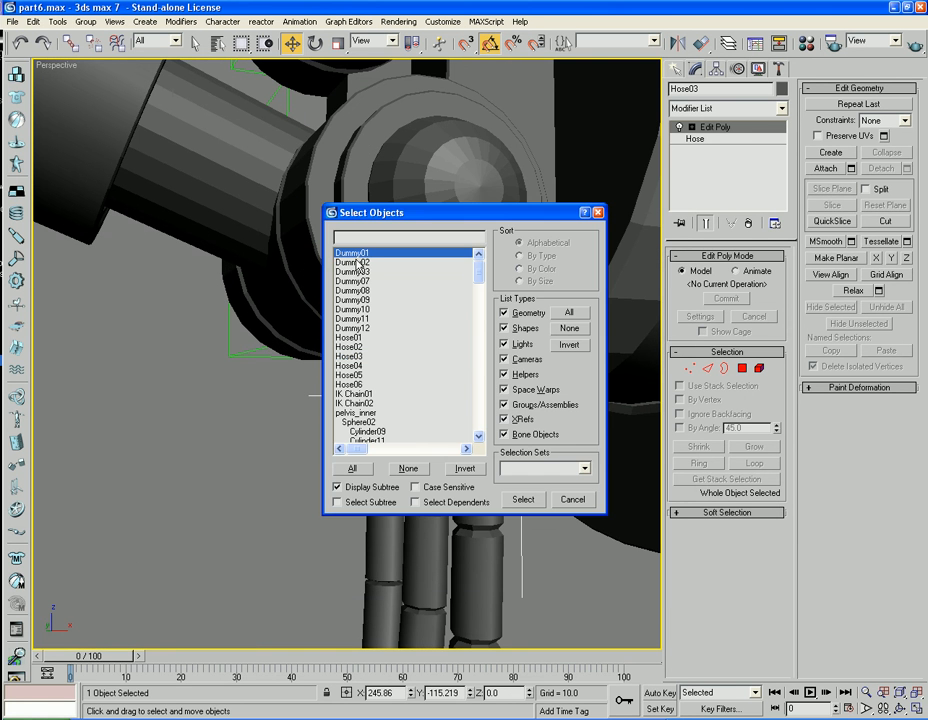
left_click(357, 271, "shift")
left_click(523, 499)
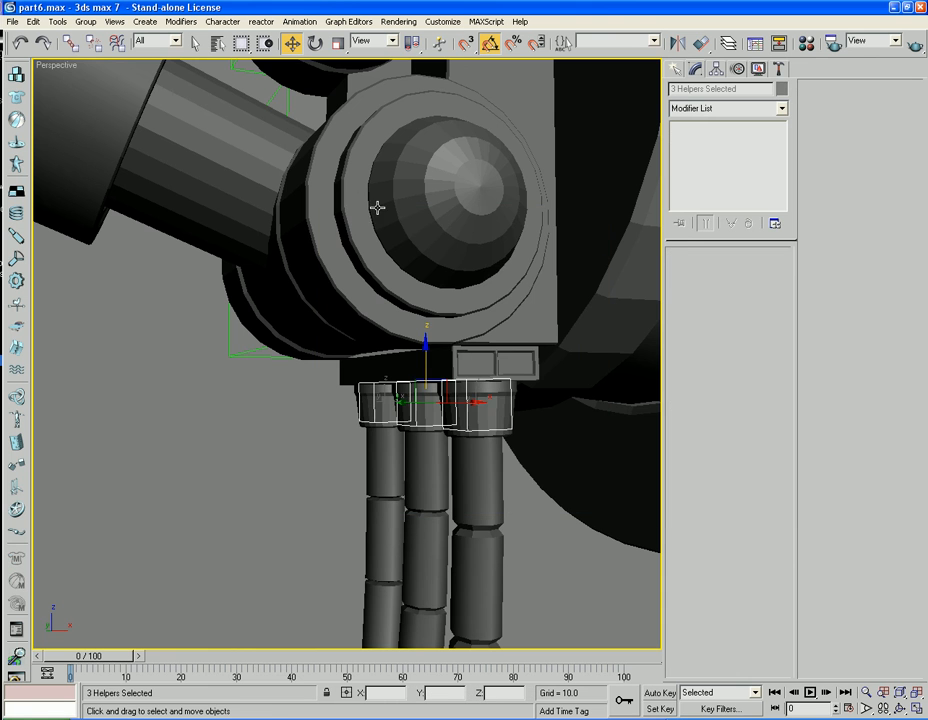
left_click(70, 43)
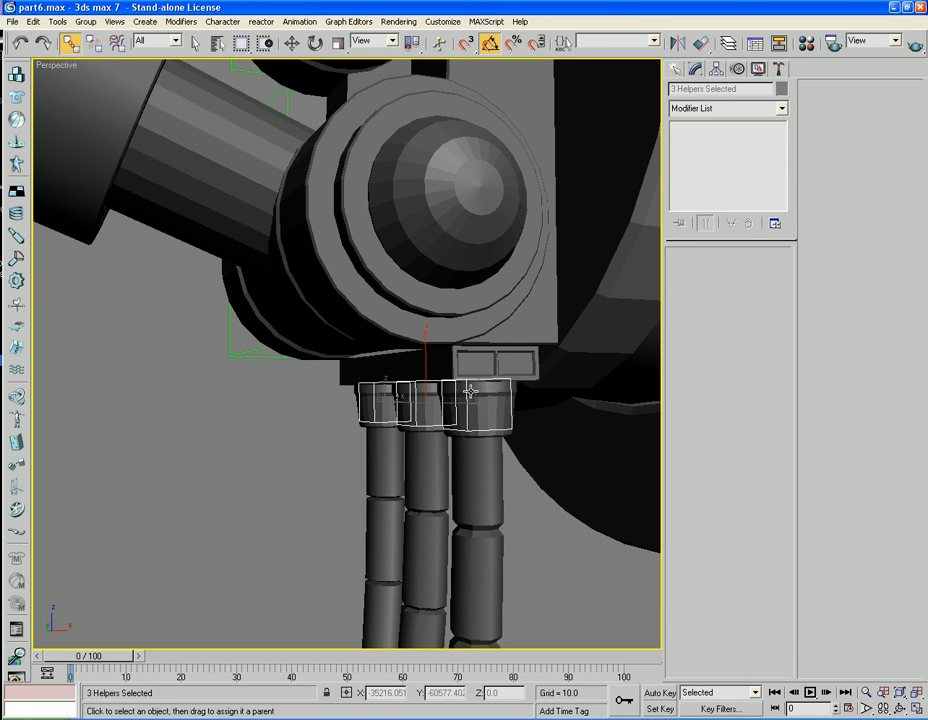
left_click_drag(460, 390, 479, 359)
mouse_move(524, 534)
middle_mouse_down("alt")
mouse_move(557, 544)
mouse_move(520, 543)
middle_mouse_up("alt")
scroll(520, 543, "down", 5)
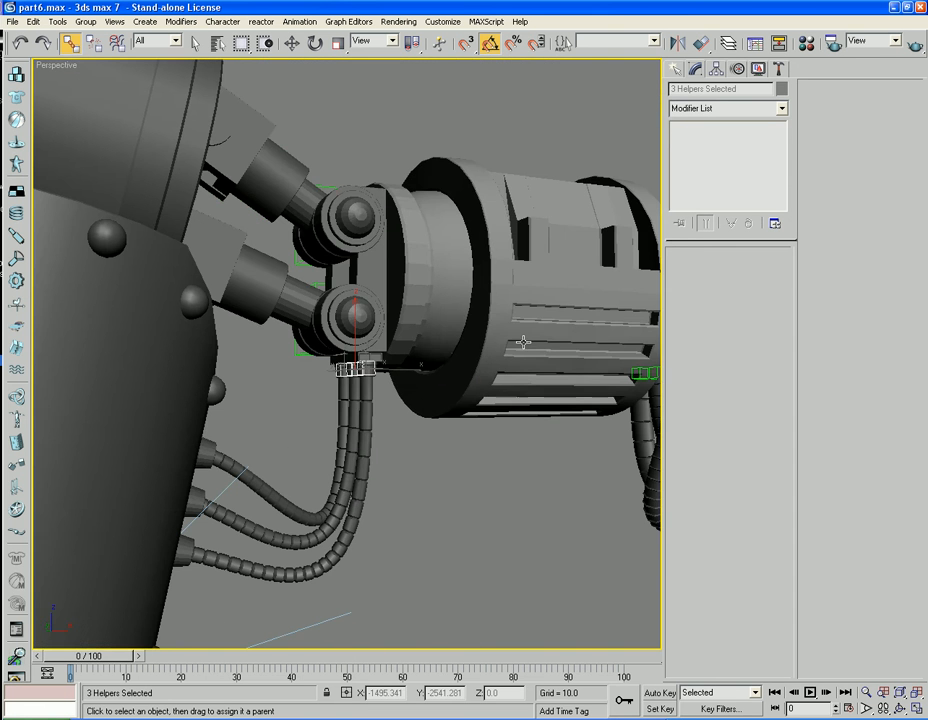
- Test-move pelvis_inner upward to check how the hoses follow, undo the move, and clear the selection
left_click(523, 342)
key("w")
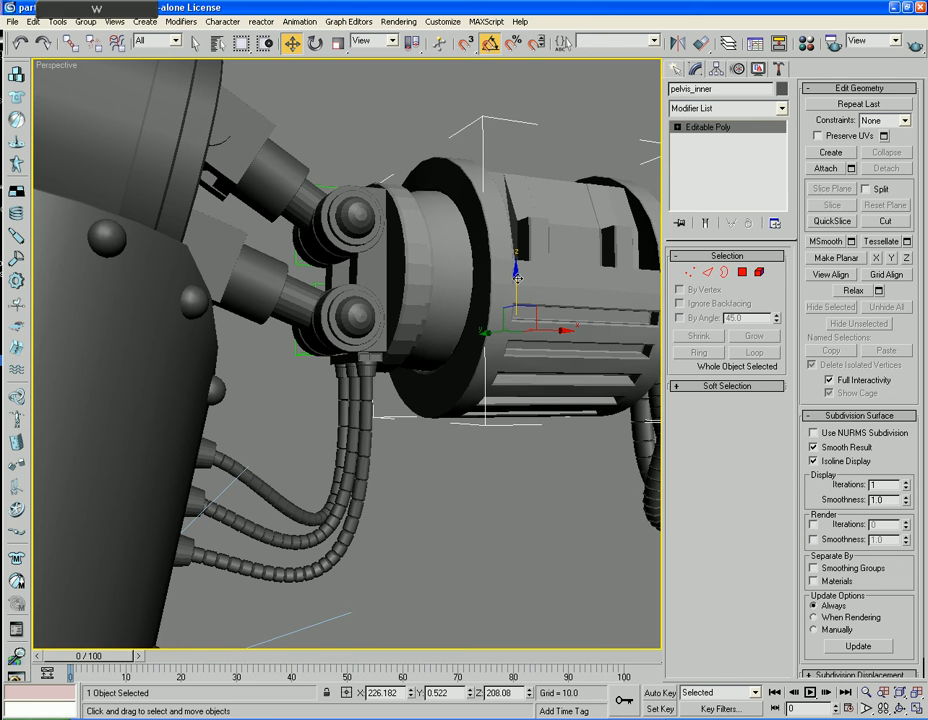
left_click_drag(517, 278, 512, 222)
key("ctrl+z")
middle_click_drag(561, 509, 521, 471, "alt")
scroll(509, 478, "down", 5)
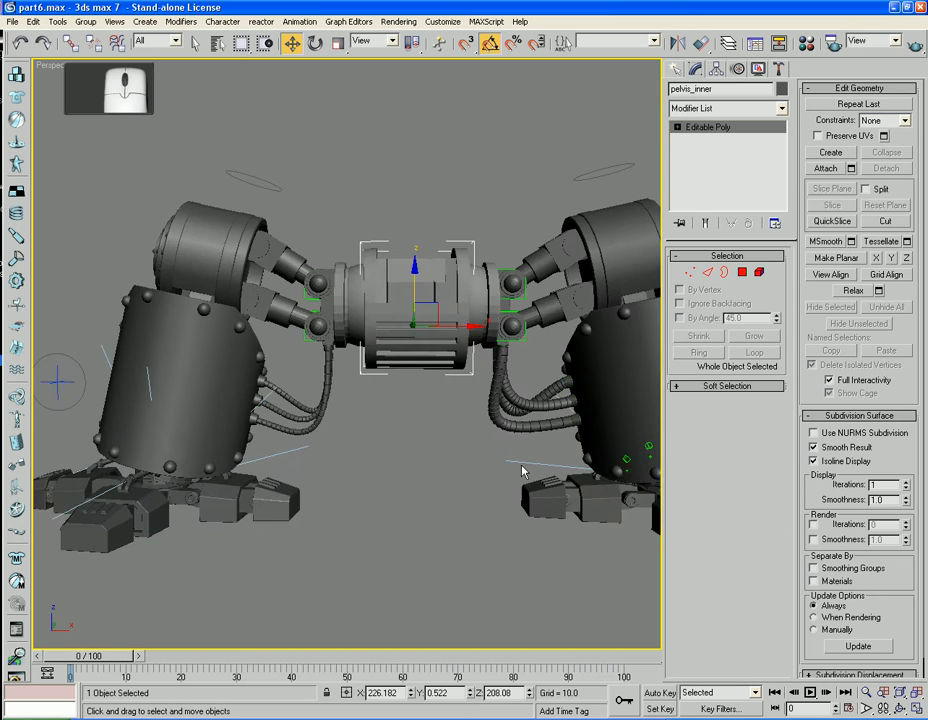
scroll(522, 471, "down", 4)
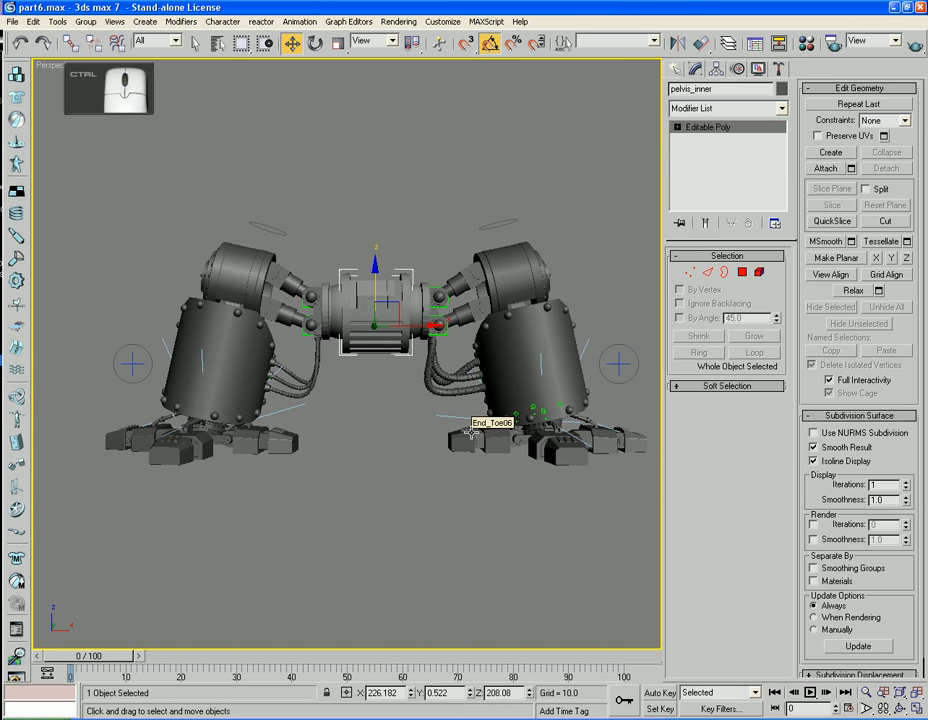
scroll(472, 432, "down", 3)
left_click(420, 493)
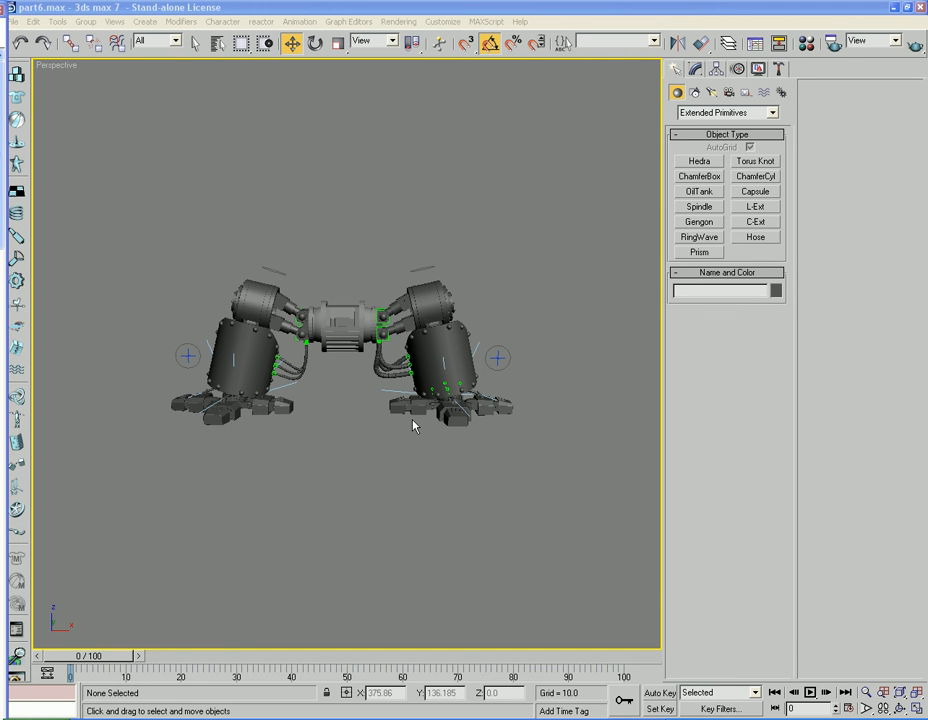
- Create a standard box in front of the robot's legs and copy it twice in a spaced row along X
middle_click_drag(507, 309, 445, 362, "alt")
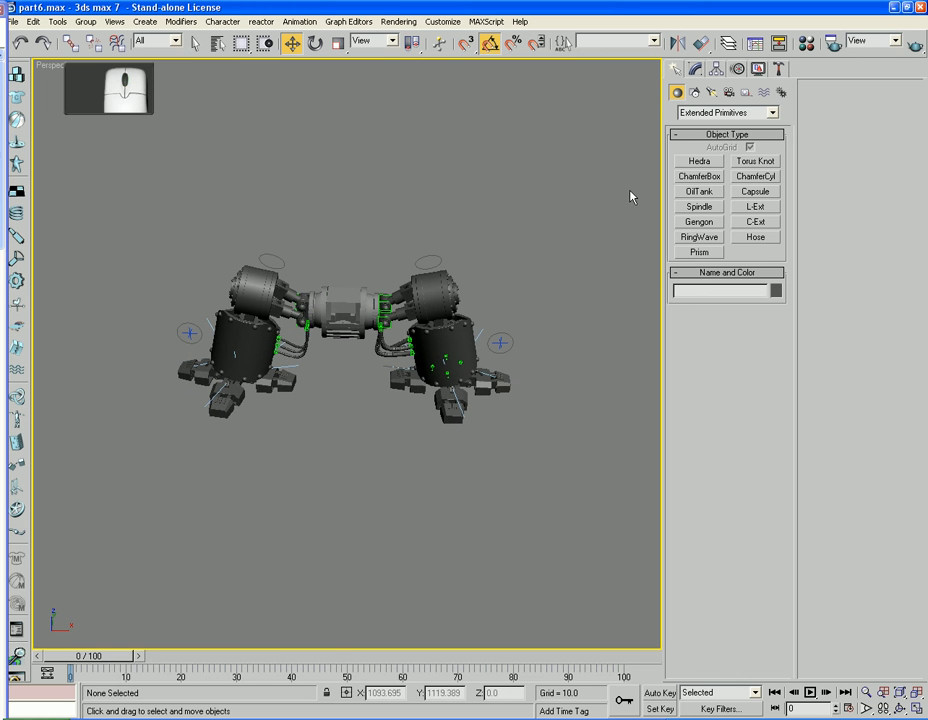
left_click(694, 93)
left_click(677, 92)
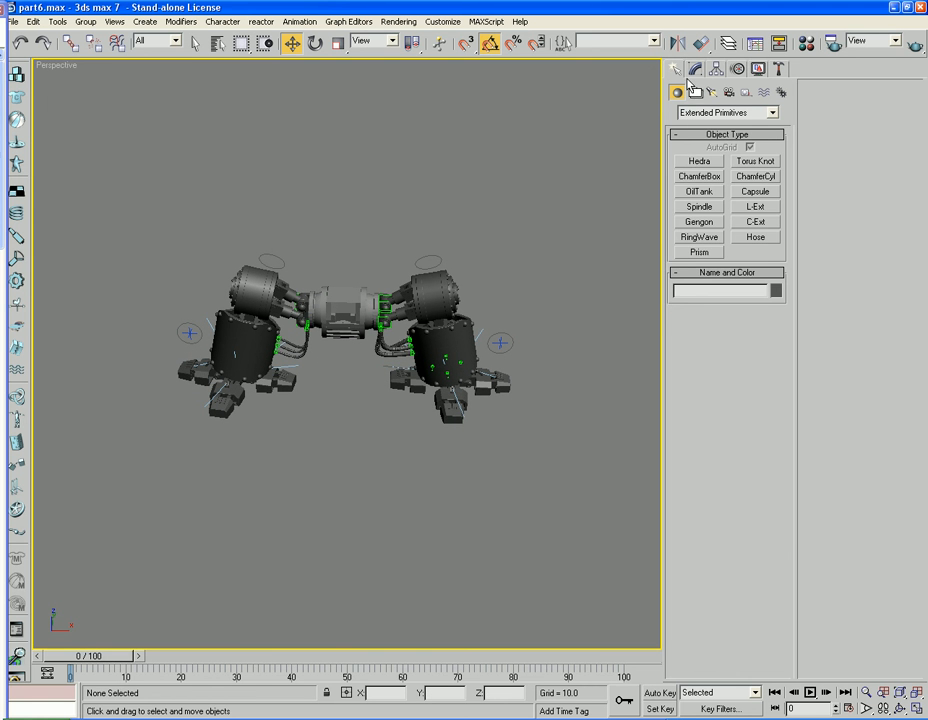
left_click(695, 68)
left_click(675, 68)
left_click(697, 113)
left_click(698, 130)
left_click(698, 161)
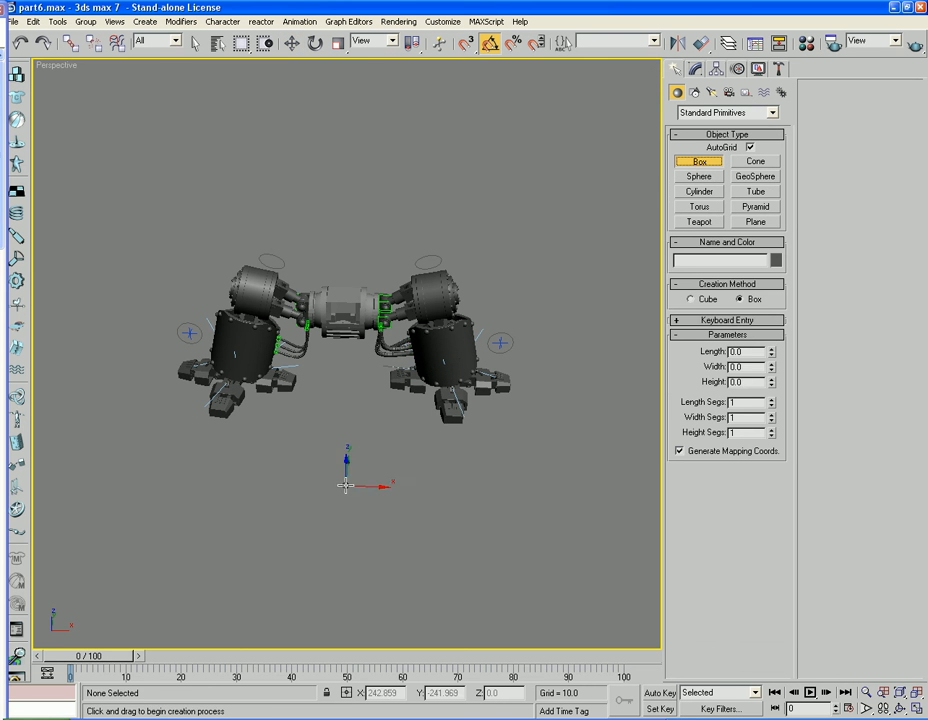
mouse_move(201, 502)
left_mouse_down()
mouse_move(224, 527)
mouse_move(306, 515)
mouse_move(448, 537)
left_mouse_up()
left_click(234, 500)
key("w")
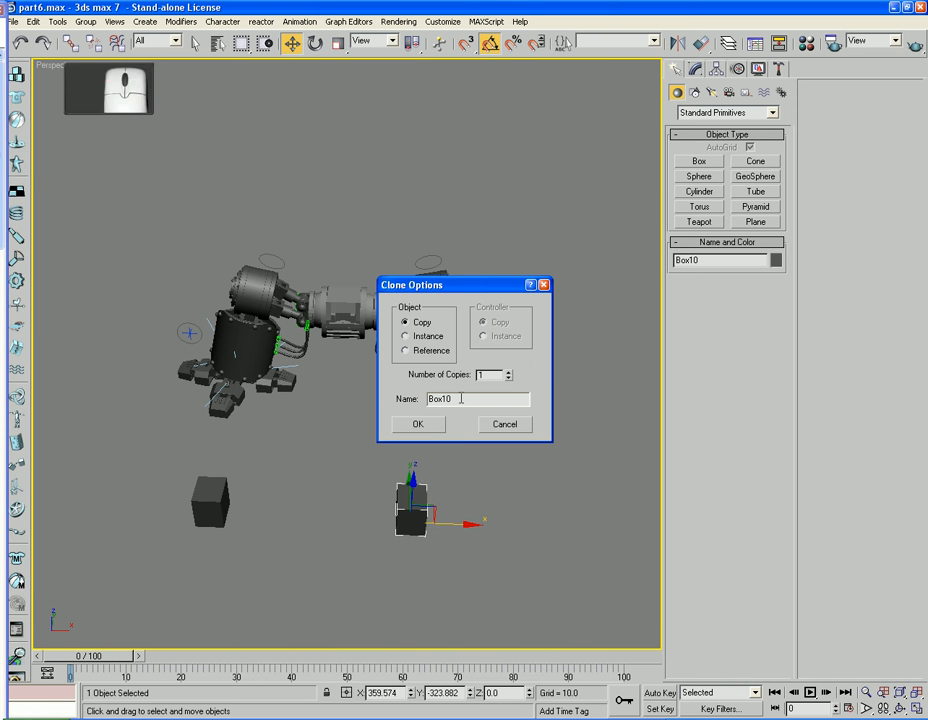
left_click(418, 424)
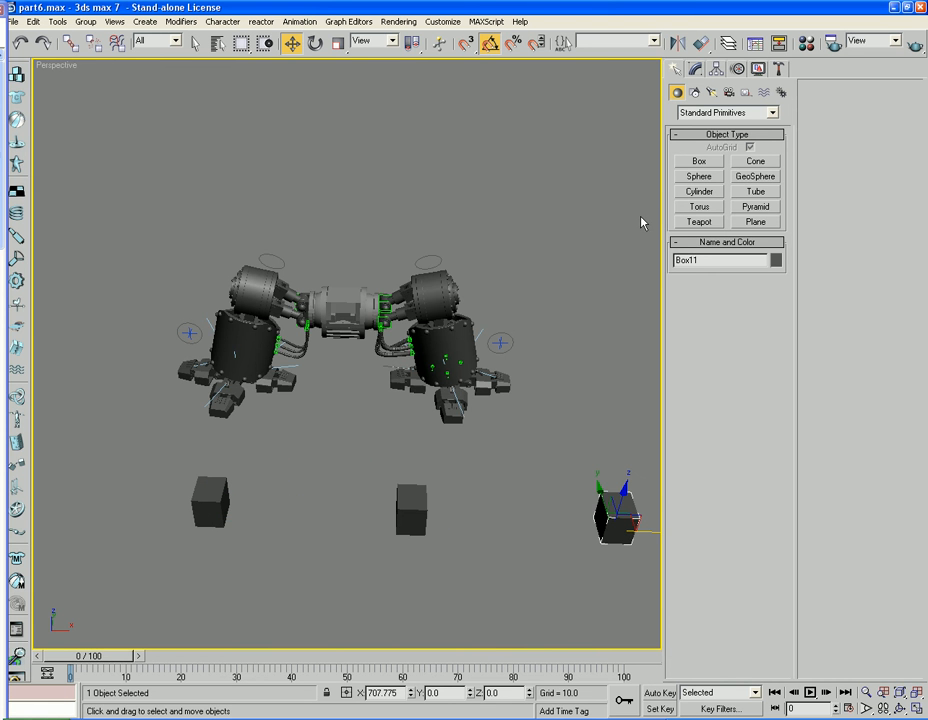
- Switch the geometry creation category to Extended Primitives
left_click(771, 112)
left_click(715, 135)
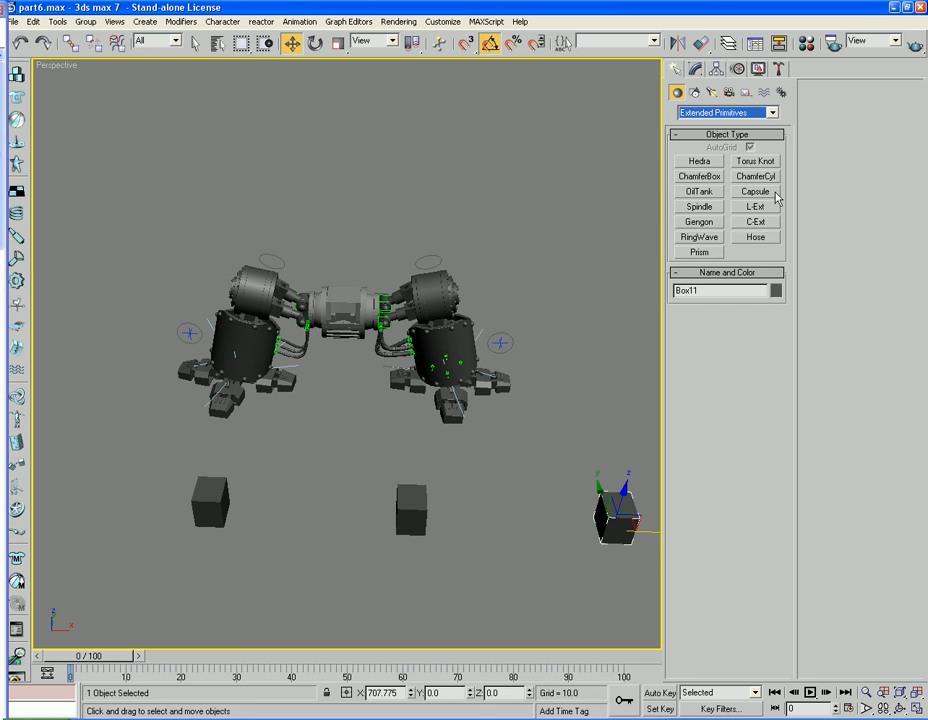
- Create a free hose about 435 units high and 34 units in diameter beside the robot arms
left_click(746, 240)
mouse_move(574, 424)
left_mouse_down()
mouse_move(580, 392)
mouse_move(577, 420)
left_mouse_up()
left_click(586, 207)
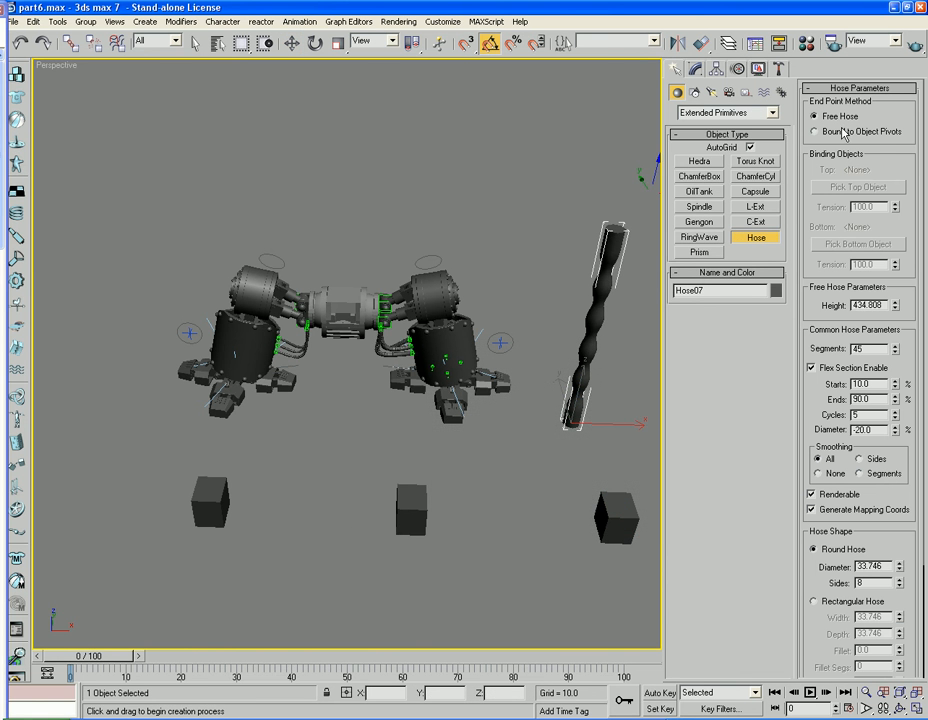
- Bind the new hose to object pivots, with the middle box as top object and the right box as bottom object
left_click(826, 133)
left_click(858, 187)
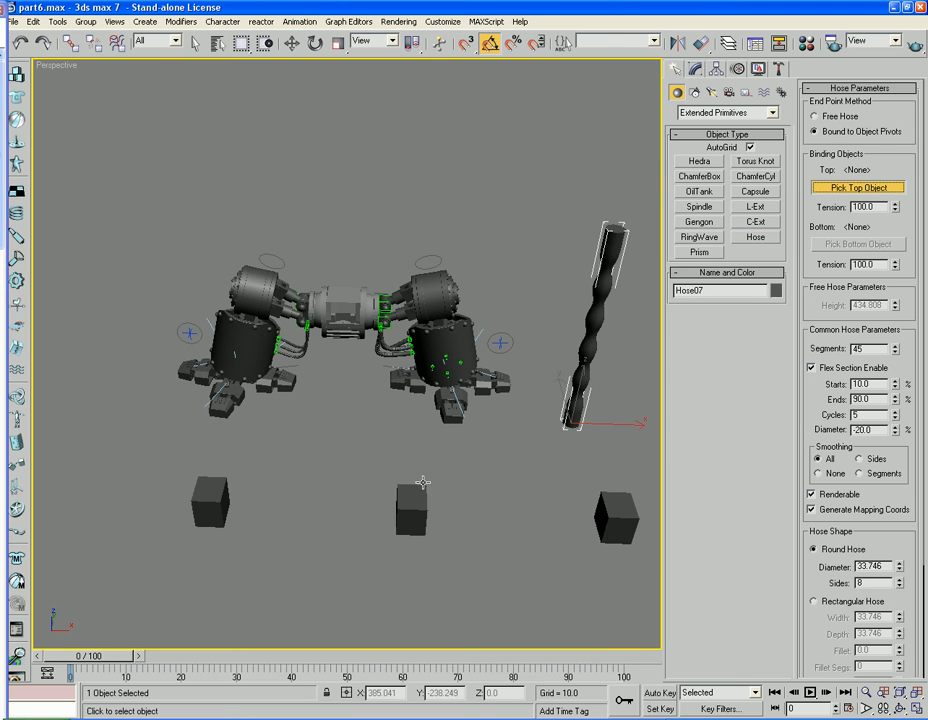
left_click(409, 508)
left_click(858, 244)
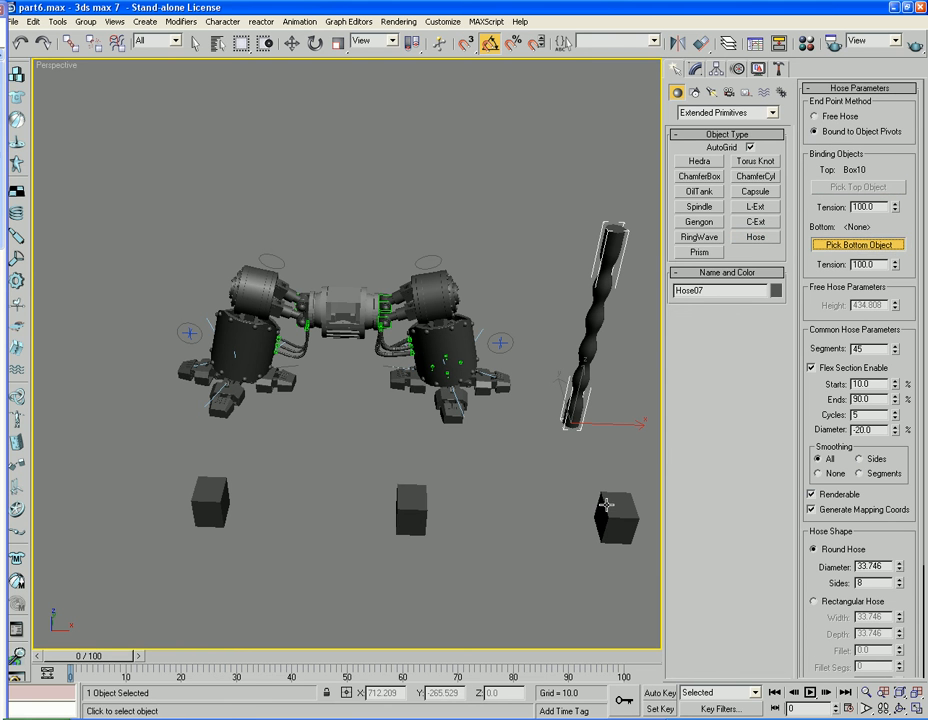
left_click(605, 505)
- Raise the middle box to test how the bound hose follows, and undo the move
key("w")
left_click(393, 526)
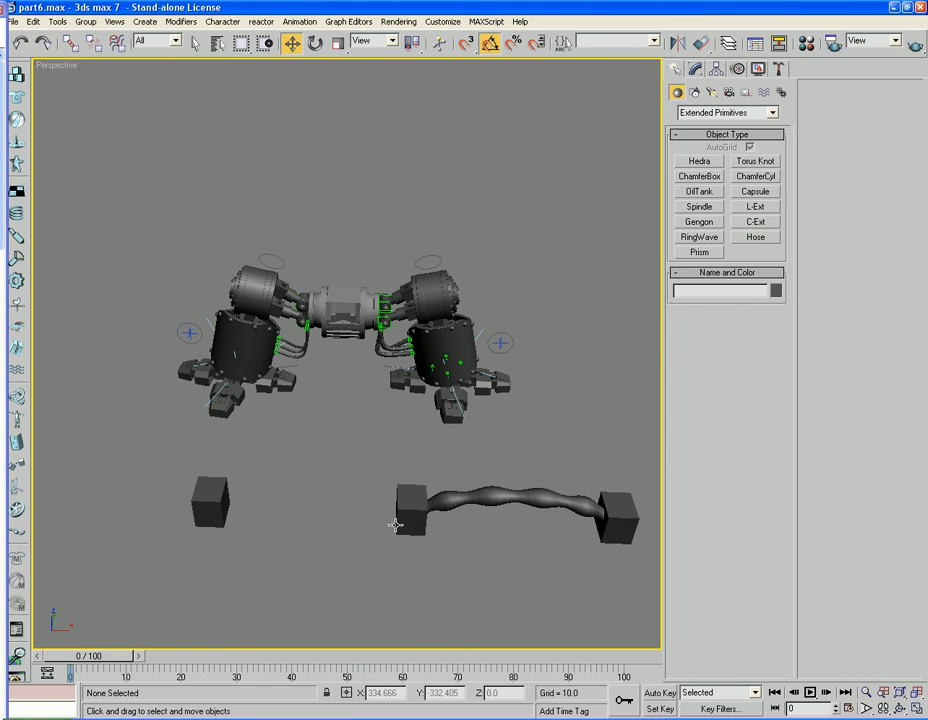
left_click(400, 524)
left_click_drag(413, 490, 413, 458)
key("ctrl+z")
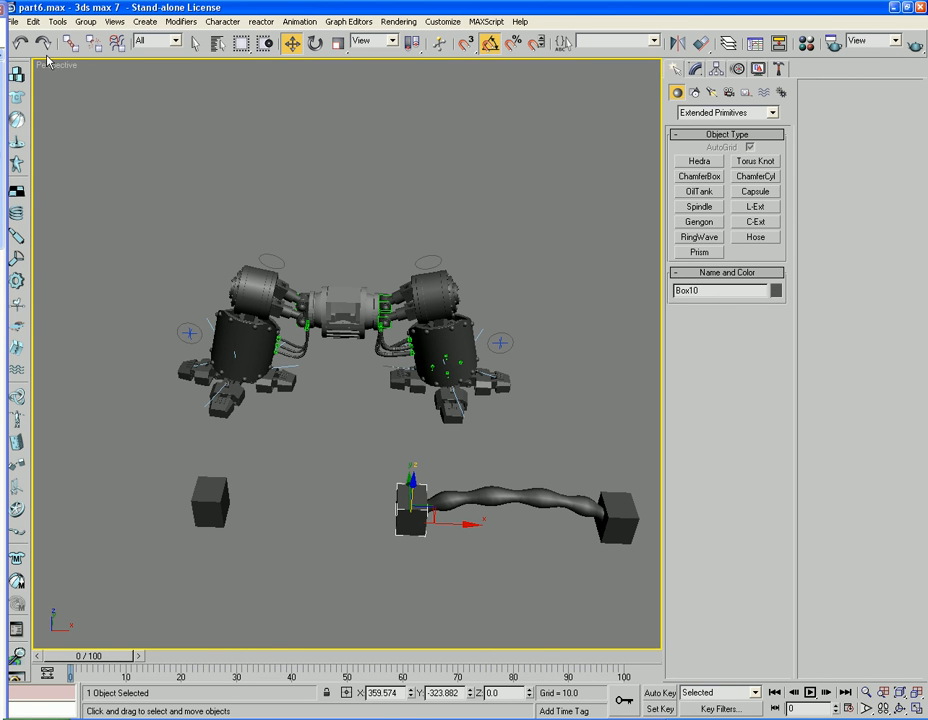
- Link the middle box to the left box as its parent and raise the left box to about Z 89
left_click(70, 43)
left_click_drag(396, 514, 221, 516)
right_click(221, 516)
left_click(210, 517)
left_click(210, 508)
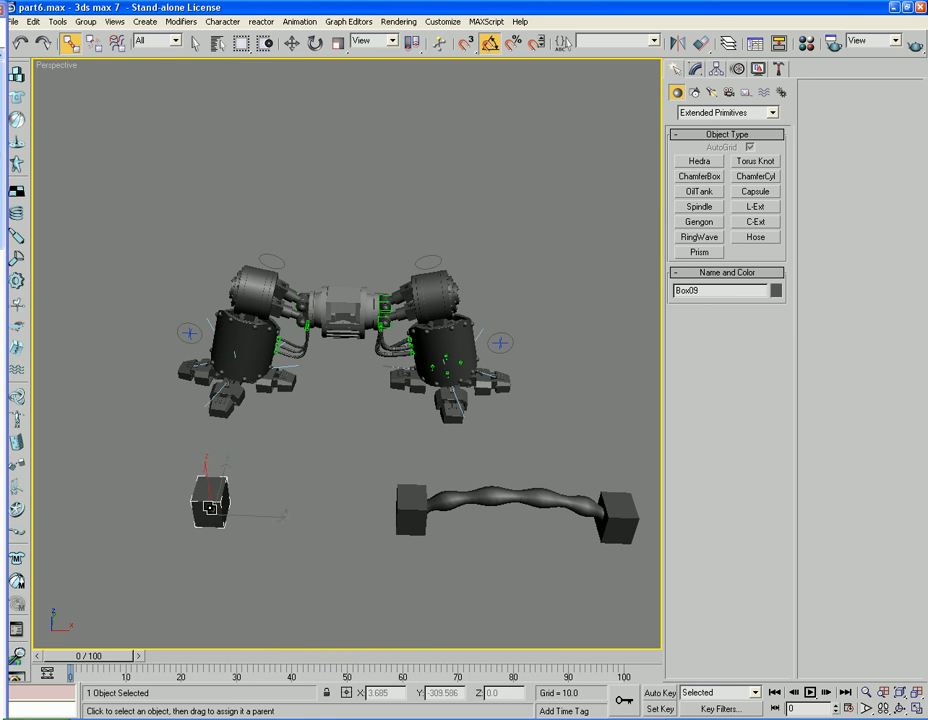
key("w")
left_click_drag(202, 477, 218, 447)
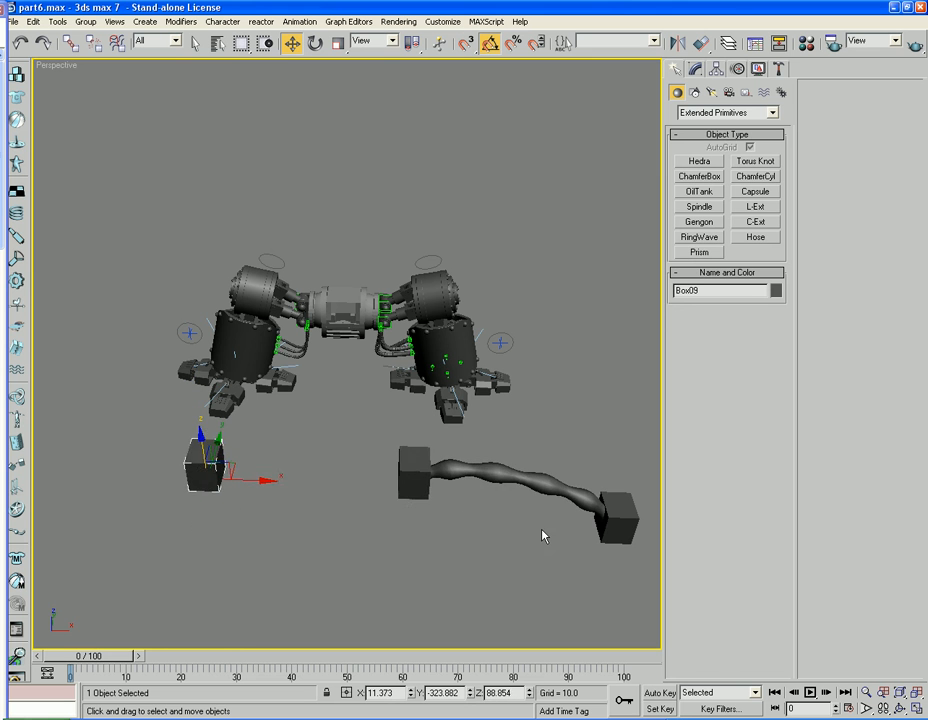
- Undo the left box's move and the link between the two boxes
key("ctrl+z")
key("ctrl+z")
key("ctrl+z")
key("ctrl+z")
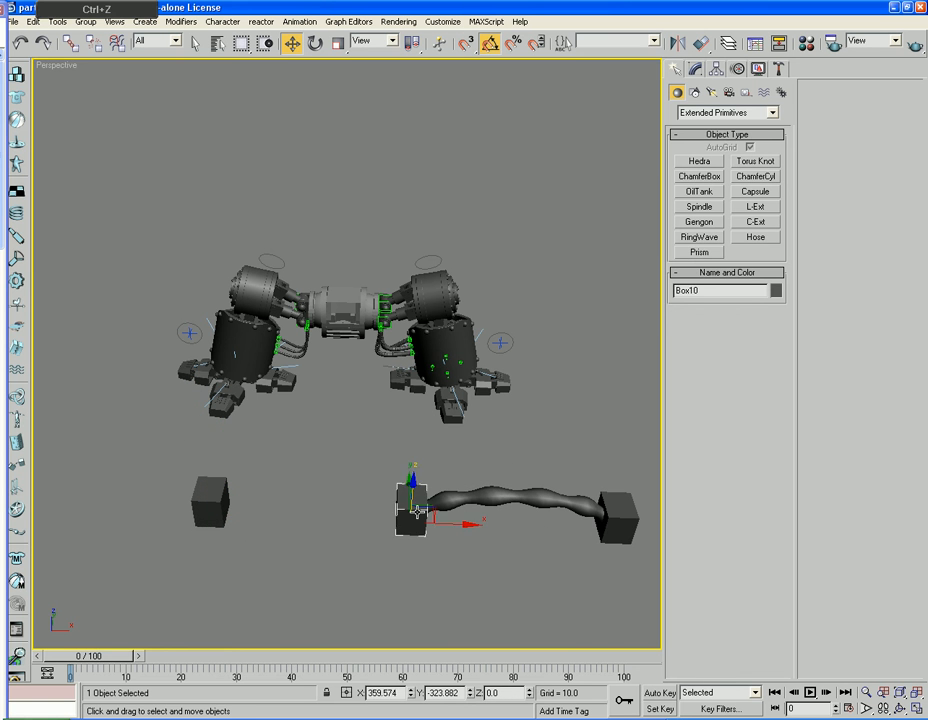
- Delete the three test boxes and the test hose below the robot
left_click_drag(562, 582, 618, 370, "ctrl")
left_click_drag(479, 466, 184, 561, "ctrl")
key("Delete")
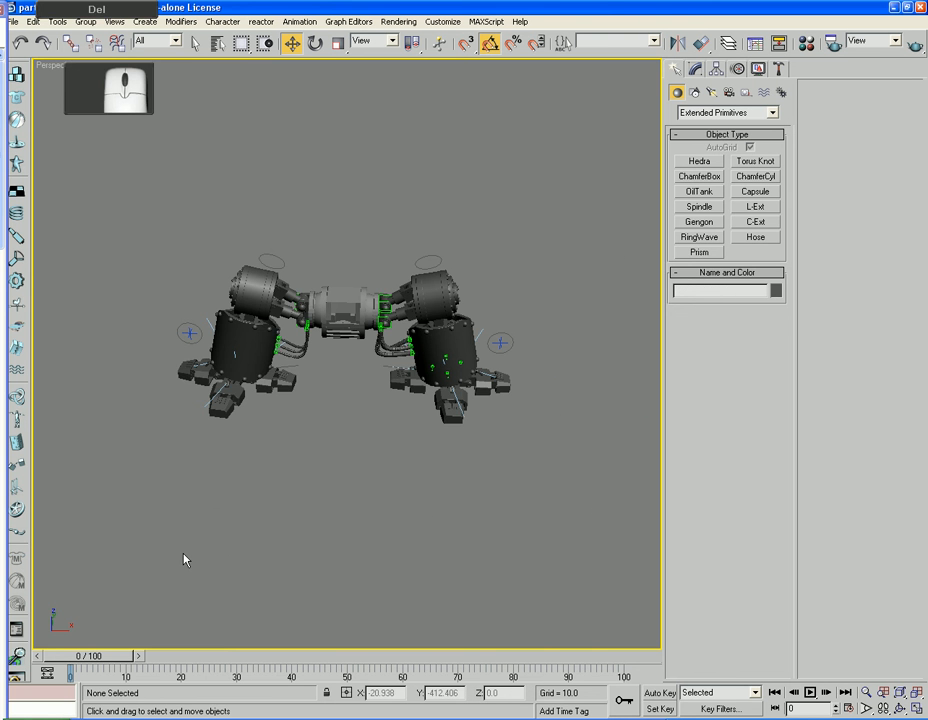
- Select the six hoses that run from the central body to the two arms
scroll(302, 518, "up", 6)
middle_click_drag(301, 512, 326, 514, "alt")
left_click_drag(476, 461, 170, 398)
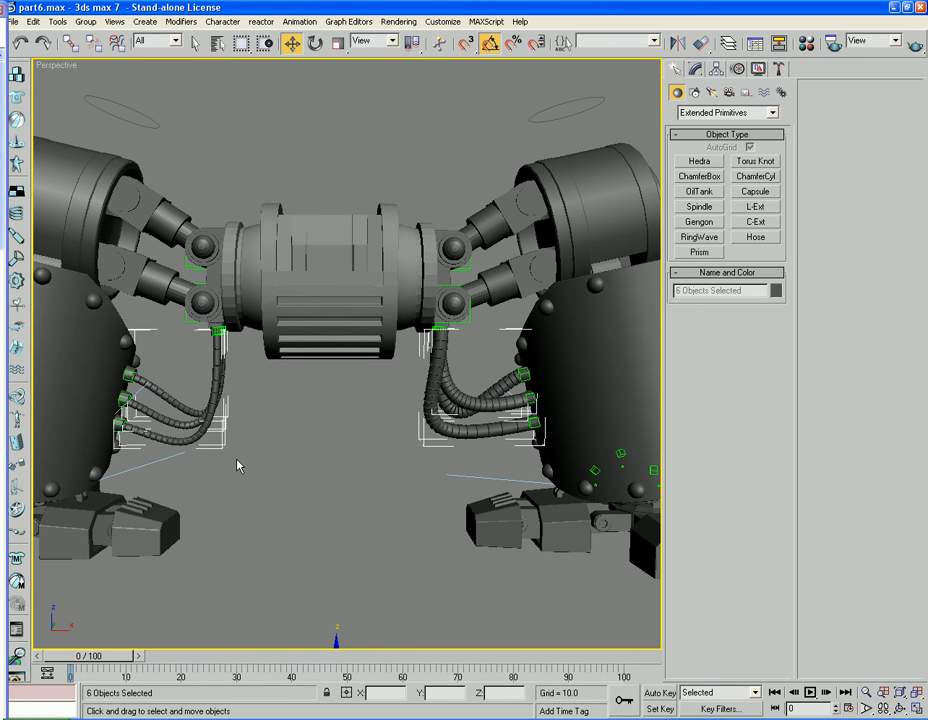
- Switch to wireframe display and add the three dummy helpers at the body end of the left hoses to the selection
middle_click_drag(240, 464, 590, 427)
scroll(277, 433, "up", 4)
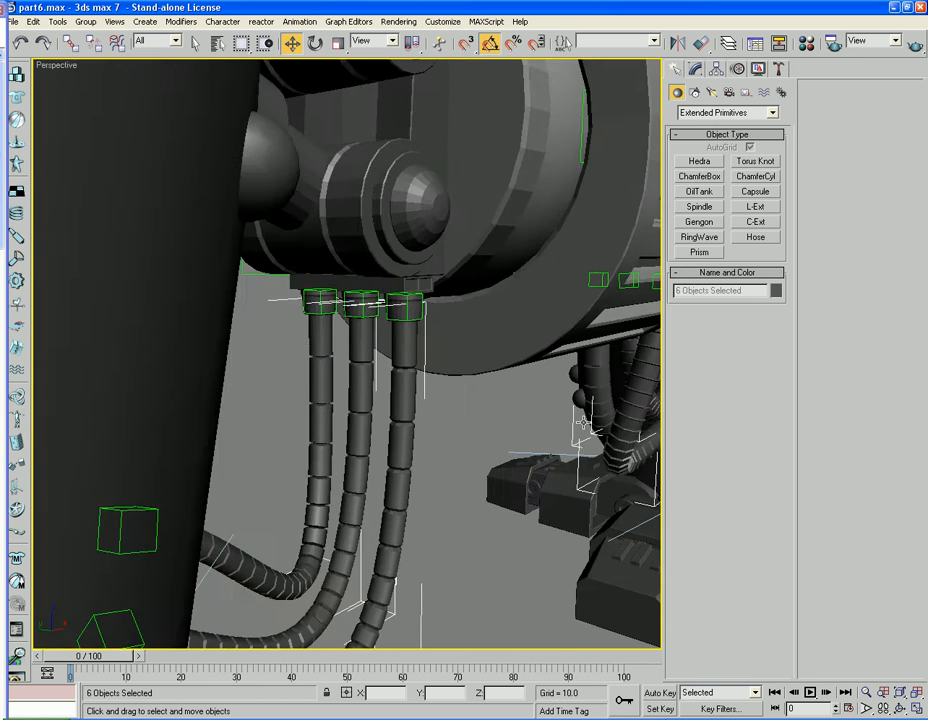
scroll(414, 394, "up", 4)
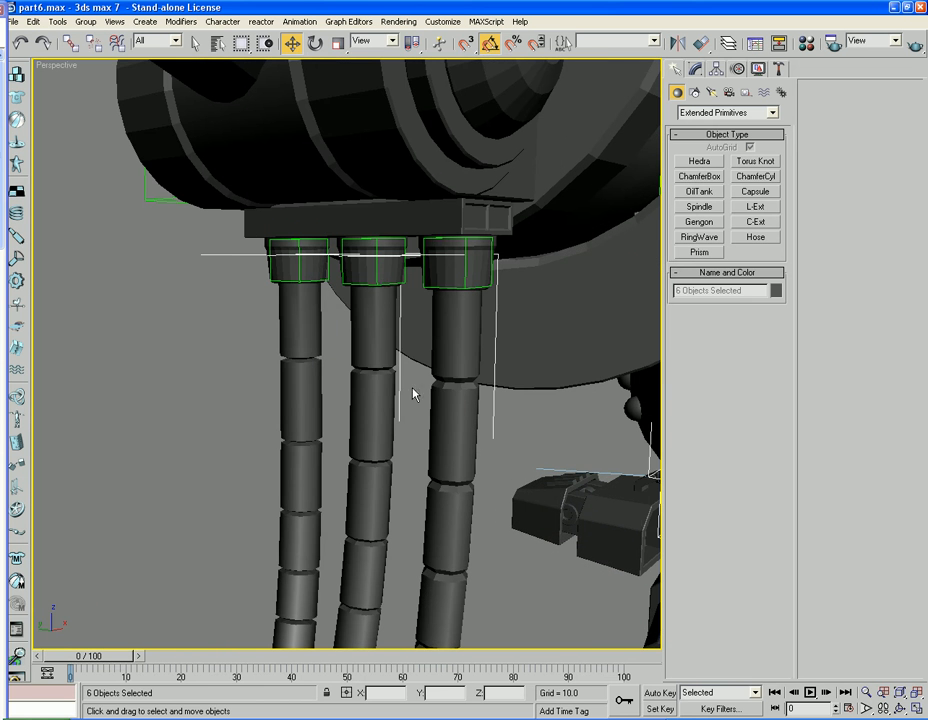
left_click(377, 270, "ctrl")
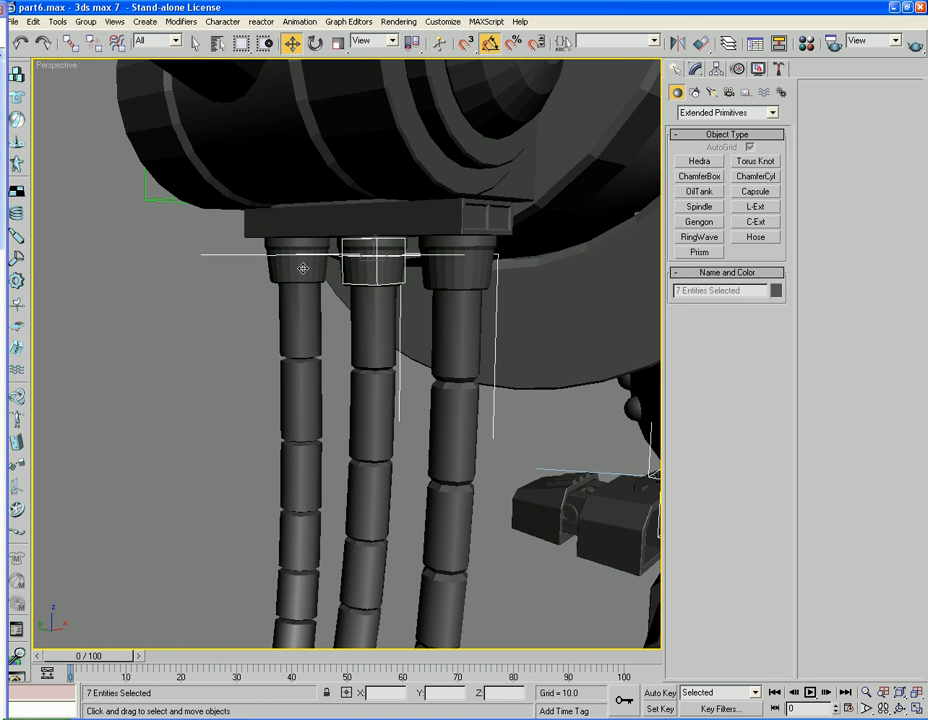
key("F3")
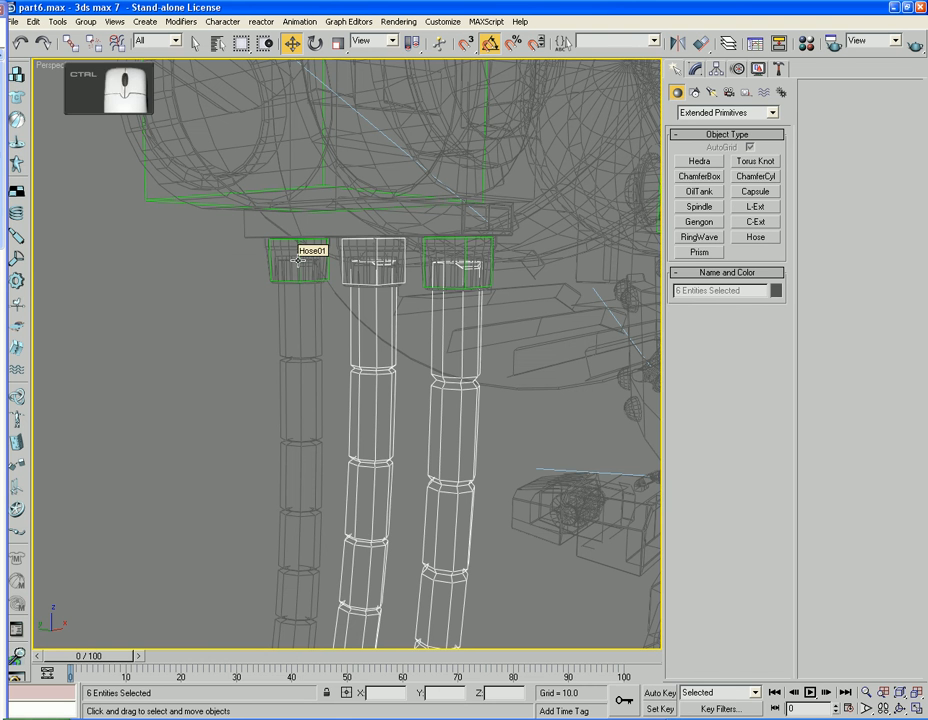
left_click(301, 263, "ctrl")
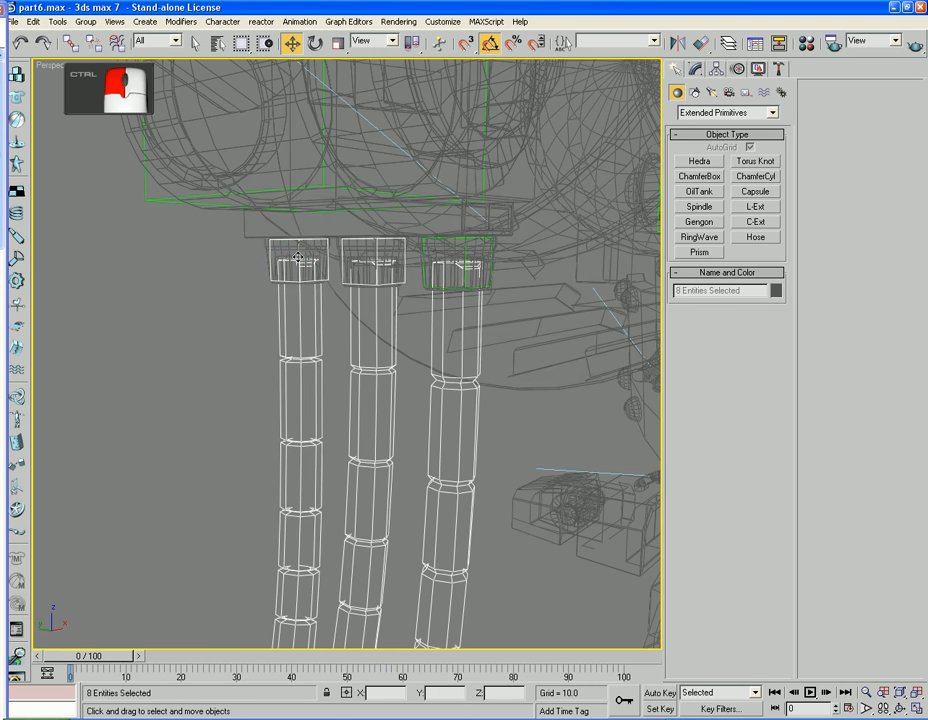
left_click(465, 246, "ctrl")
scroll(330, 400, "down", 2)
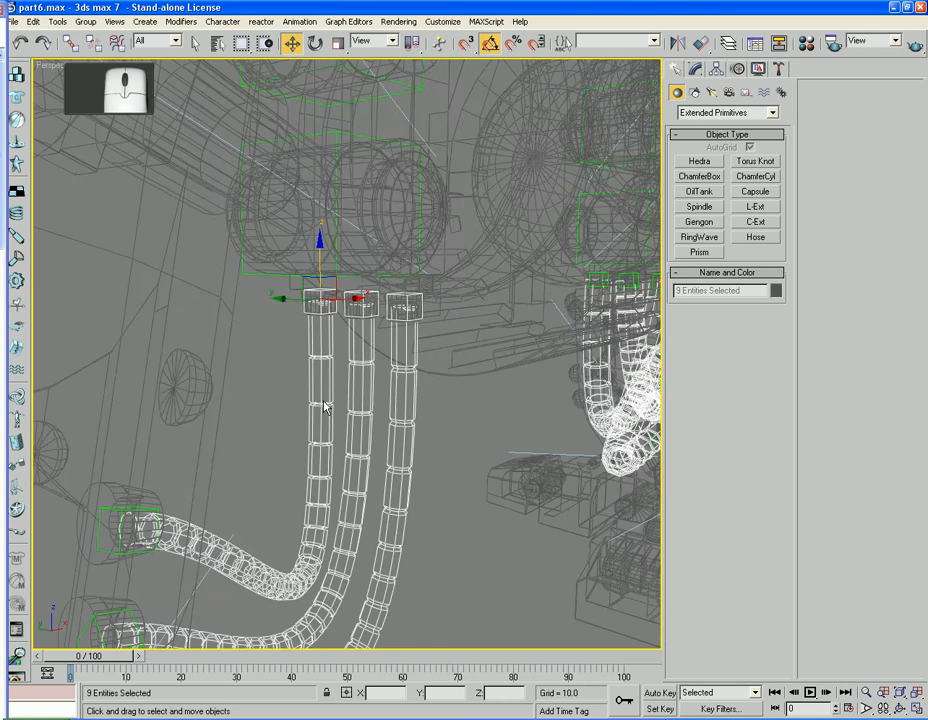
- Add the three dummy helpers at the arm end of the left hoses to the selection
middle_click_drag(324, 407, 341, 424, "alt")
scroll(341, 424, "up", 5)
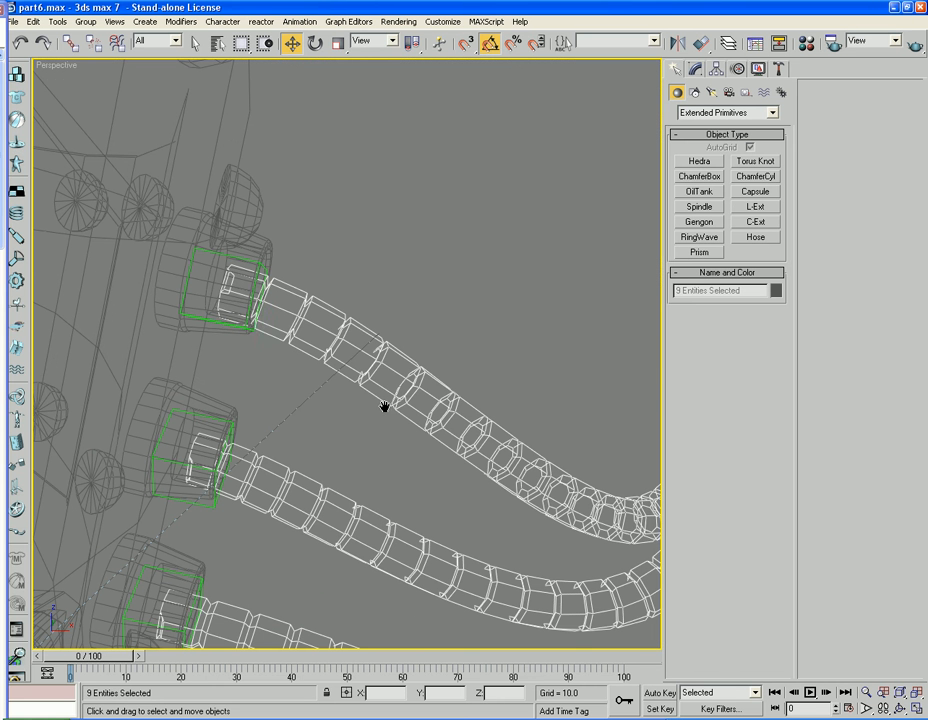
left_click(218, 322, "ctrl")
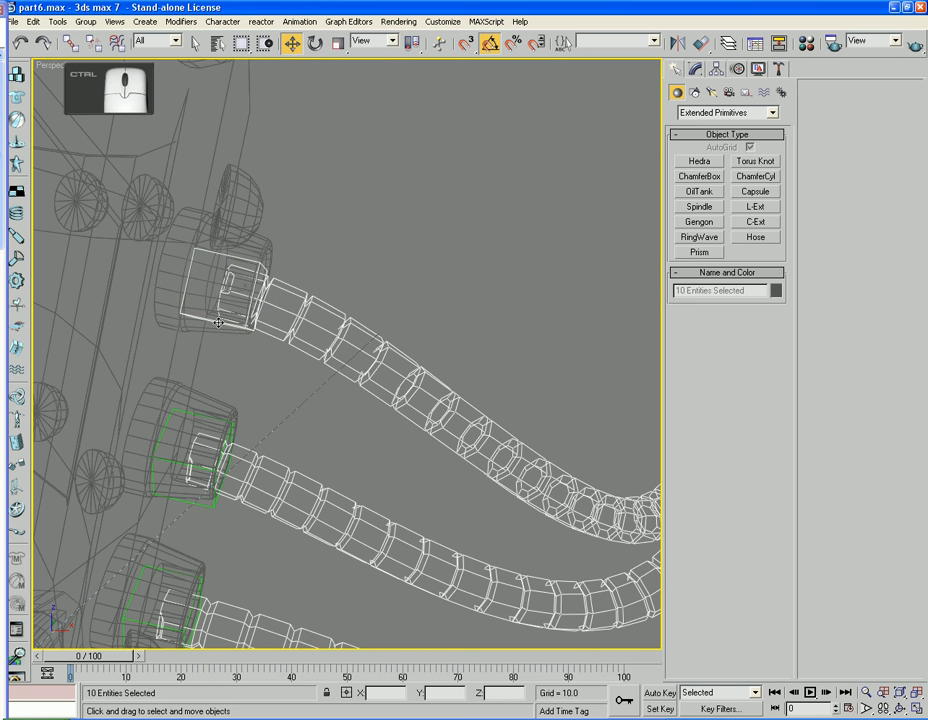
left_click(200, 412, "ctrl")
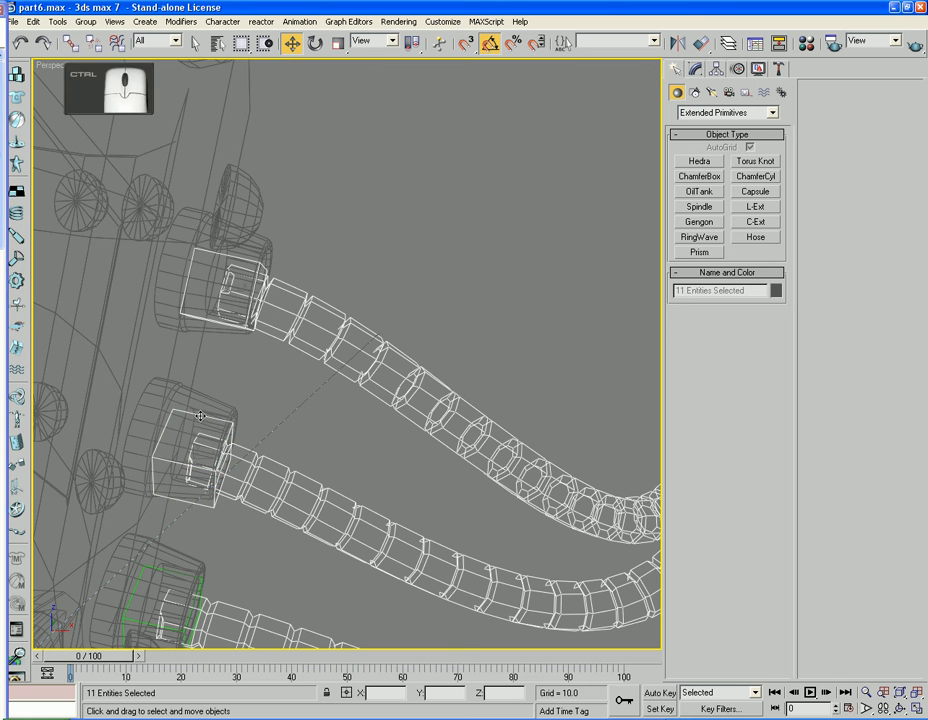
left_click(165, 572, "ctrl")
left_click(165, 572, "ctrl")
left_click(181, 574, "ctrl")
middle_click_drag(304, 565, 257, 542)
scroll(257, 542, "down", 4)
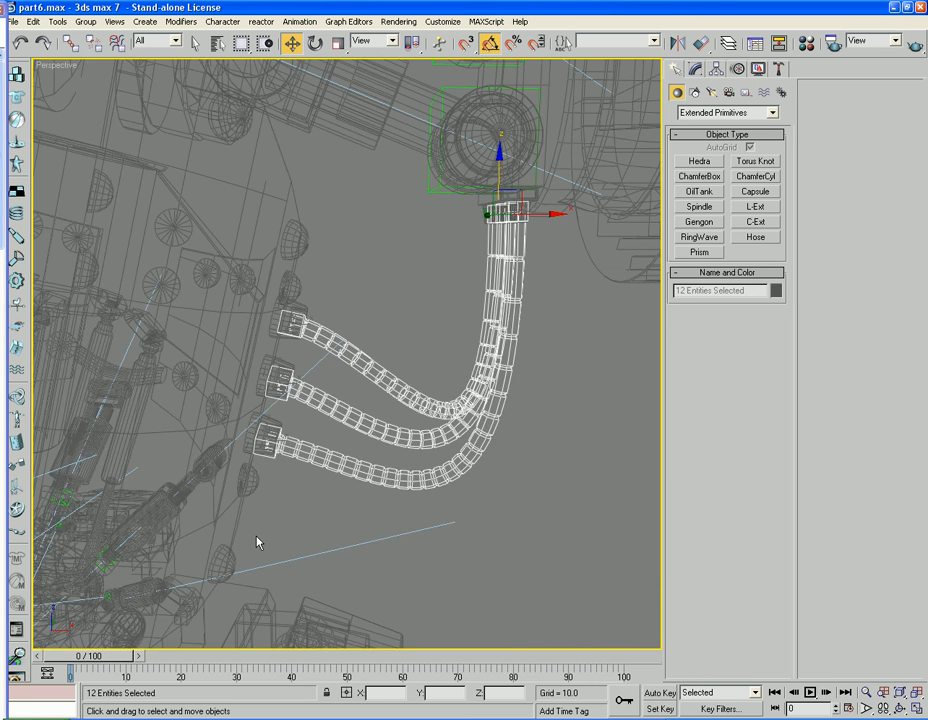
- Add the three dummy helpers at the body end of the right hoses to the selection
middle_click_drag(383, 501, 292, 538)
scroll(397, 525, "down", 3)
middle_click_drag(348, 512, 100, 519)
scroll(325, 510, "up", 4)
middle_click_drag(384, 425, 303, 503)
scroll(467, 432, "up", 3)
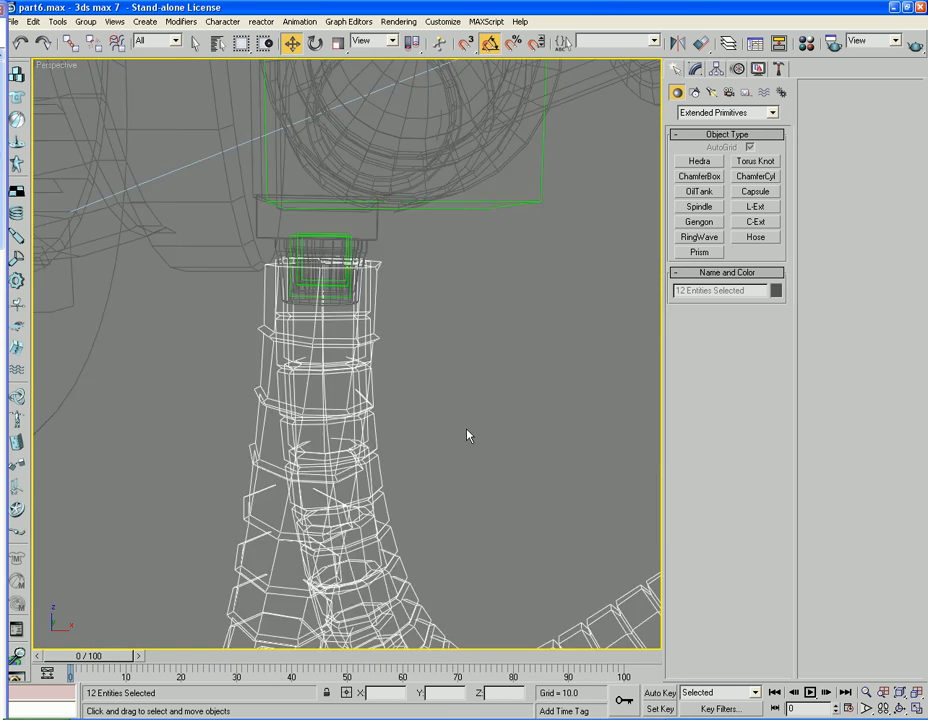
middle_click_drag(467, 432, 350, 437, "alt")
middle_click_drag(350, 437, 375, 486)
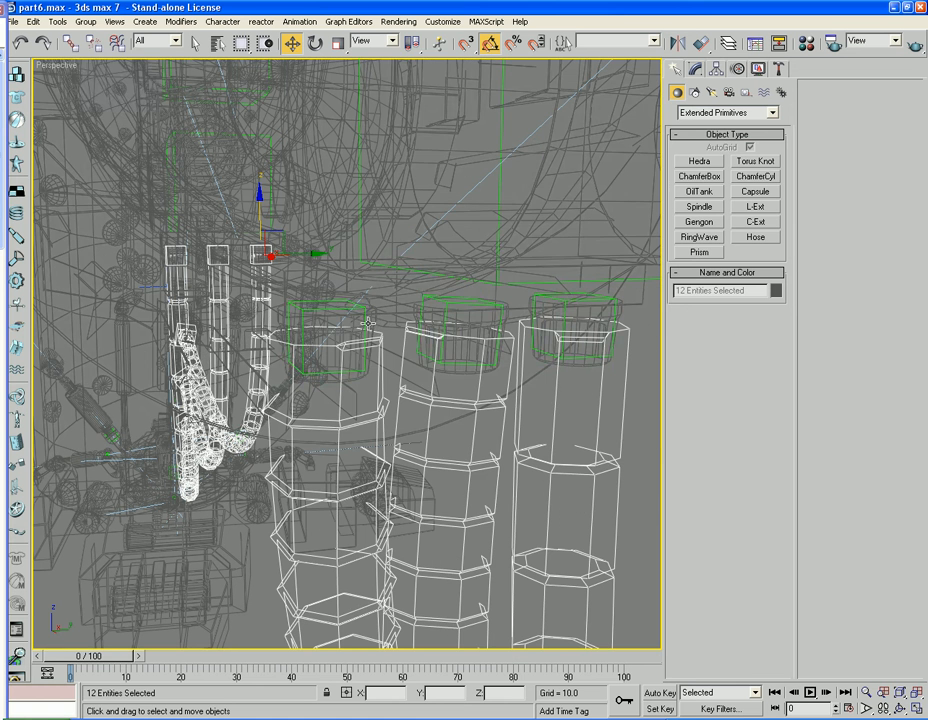
left_click(365, 318, "ctrl")
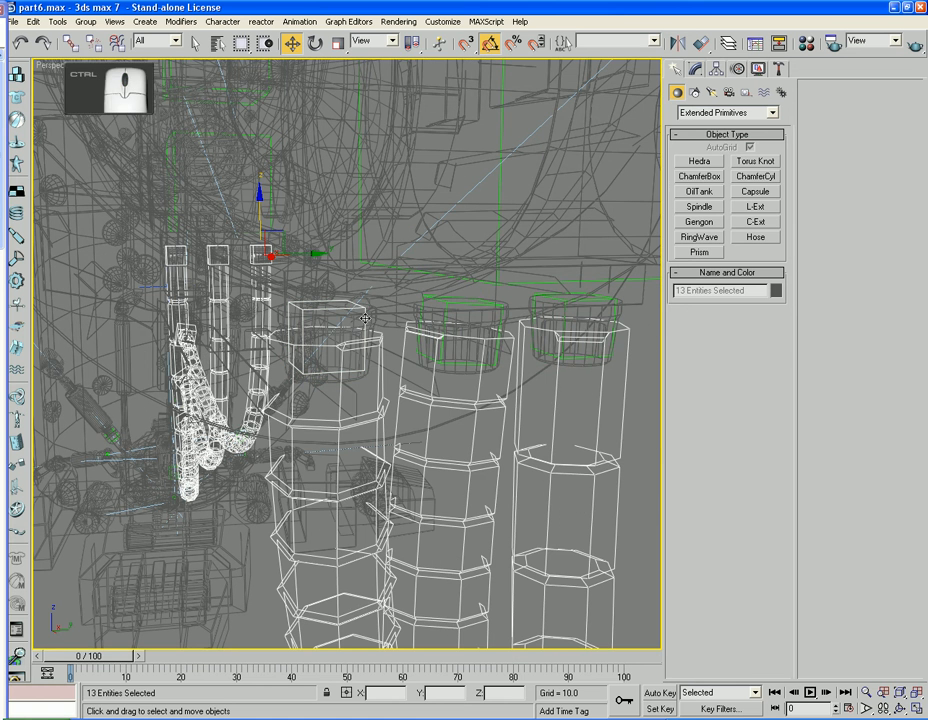
left_click(447, 315, "ctrl")
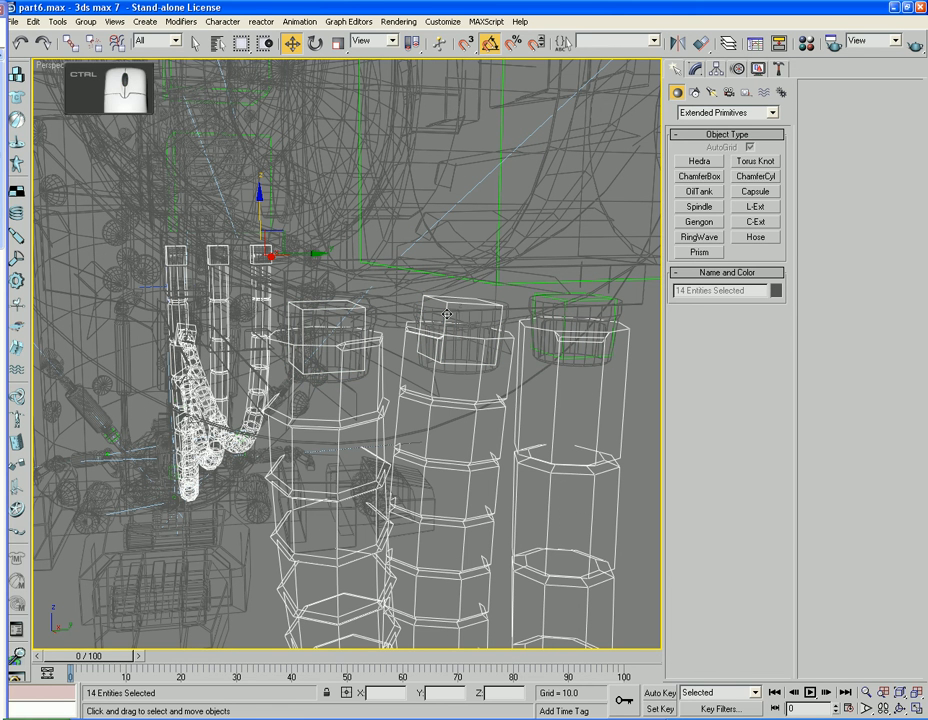
left_click(565, 309, "ctrl")
- Add the three dummy helpers at the arm end of the right hoses to the selection, keeping all six hoses selected
scroll(565, 309, "down", 2)
scroll(565, 309, "down", 3)
middle_click_drag(470, 432, 665, 440)
scroll(452, 503, "up", 4)
scroll(480, 458, "up", 2)
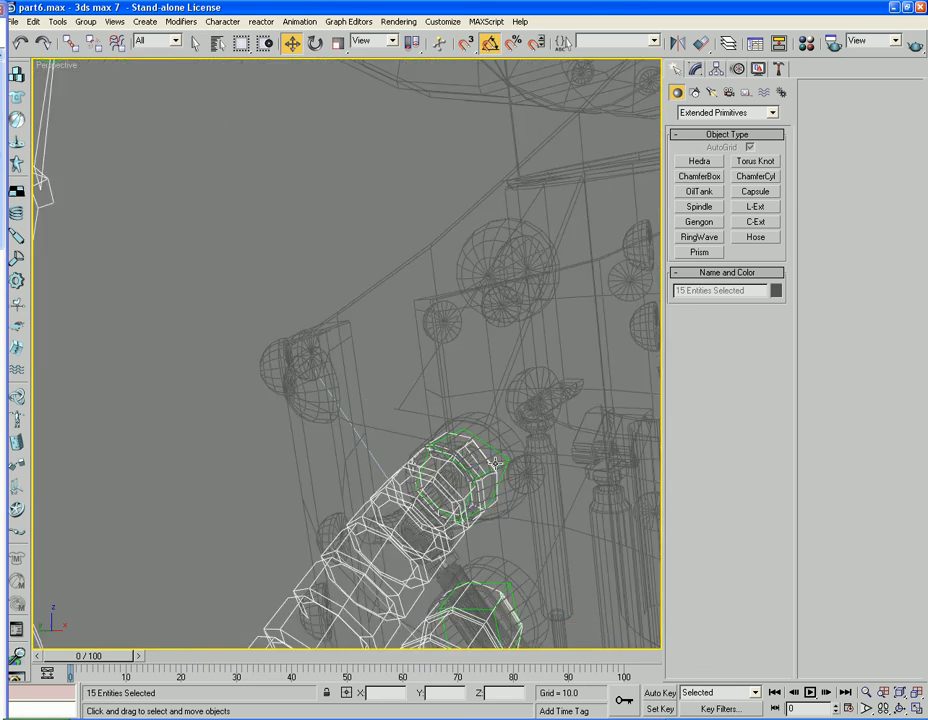
left_click(499, 466, "ctrl")
middle_click_drag(523, 507, 292, 168)
left_click(402, 449, "ctrl")
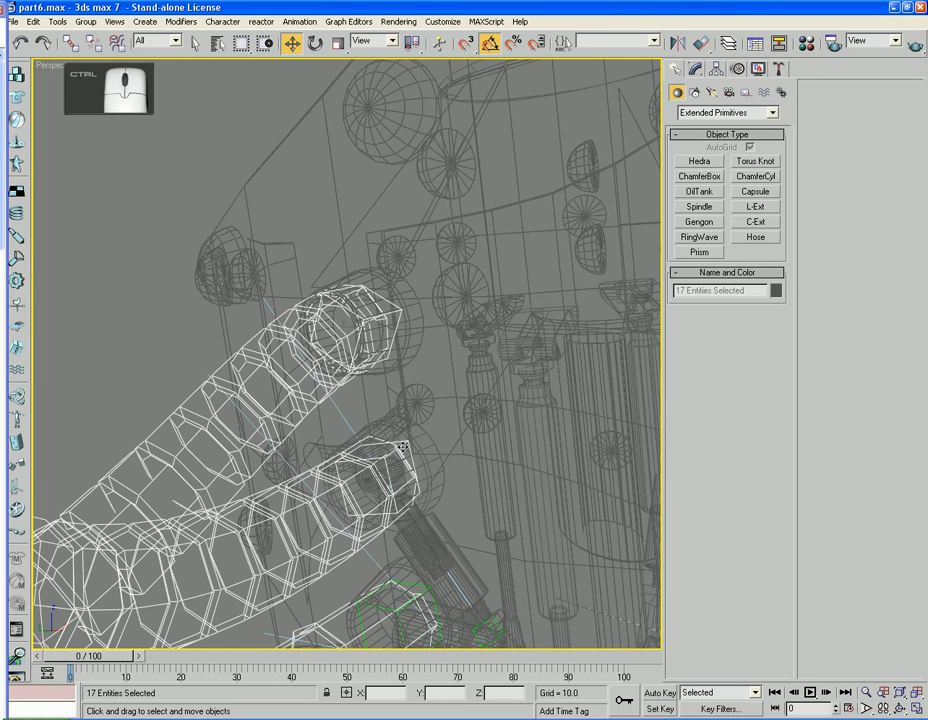
middle_click_drag(505, 561, 401, 298)
left_click(391, 514, "ctrl")
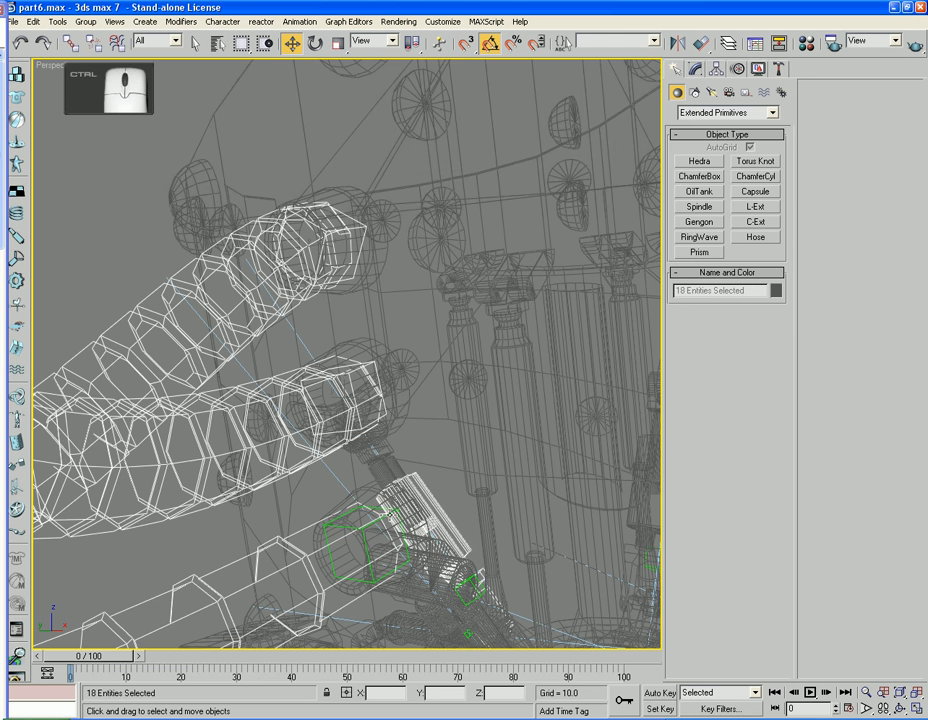
left_click(384, 517, "ctrl")
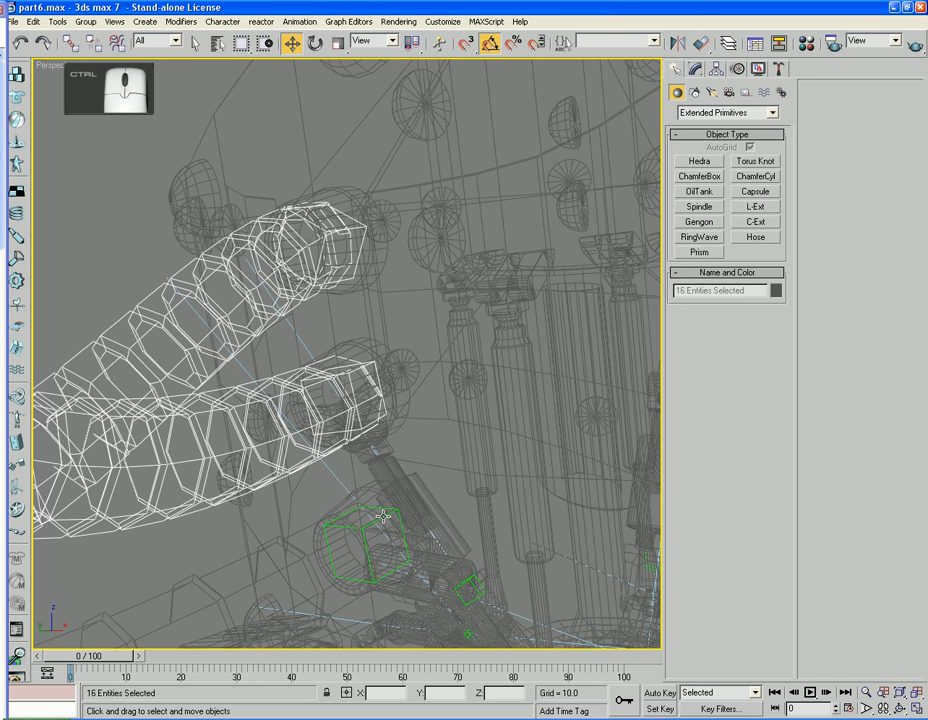
left_click(384, 517, "ctrl")
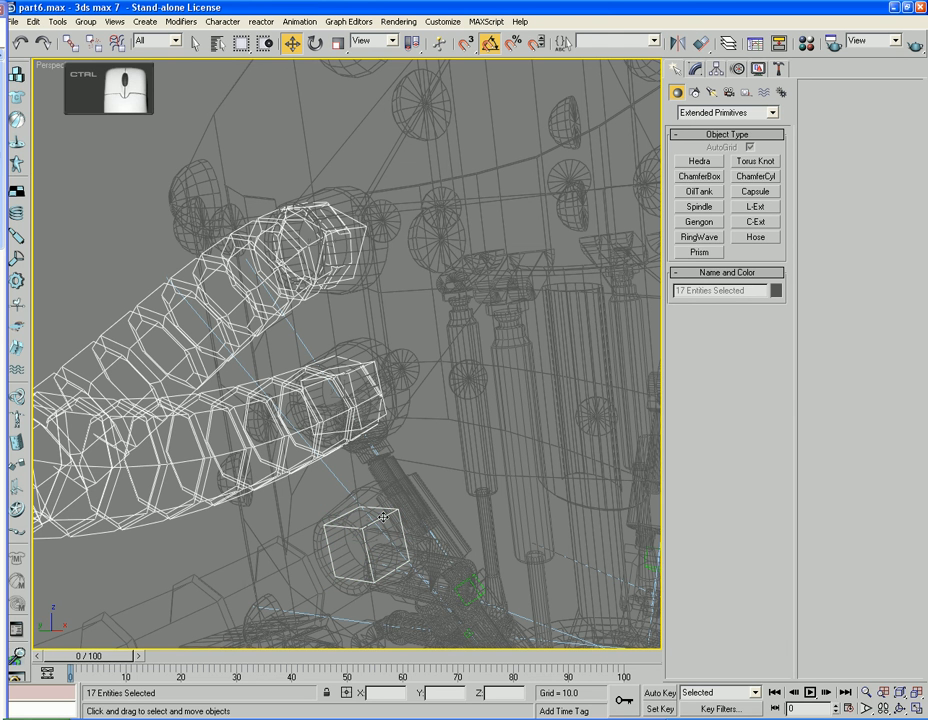
- Hide all unselected objects, clear the selection and return the viewport to shaded display
right_click(232, 540)
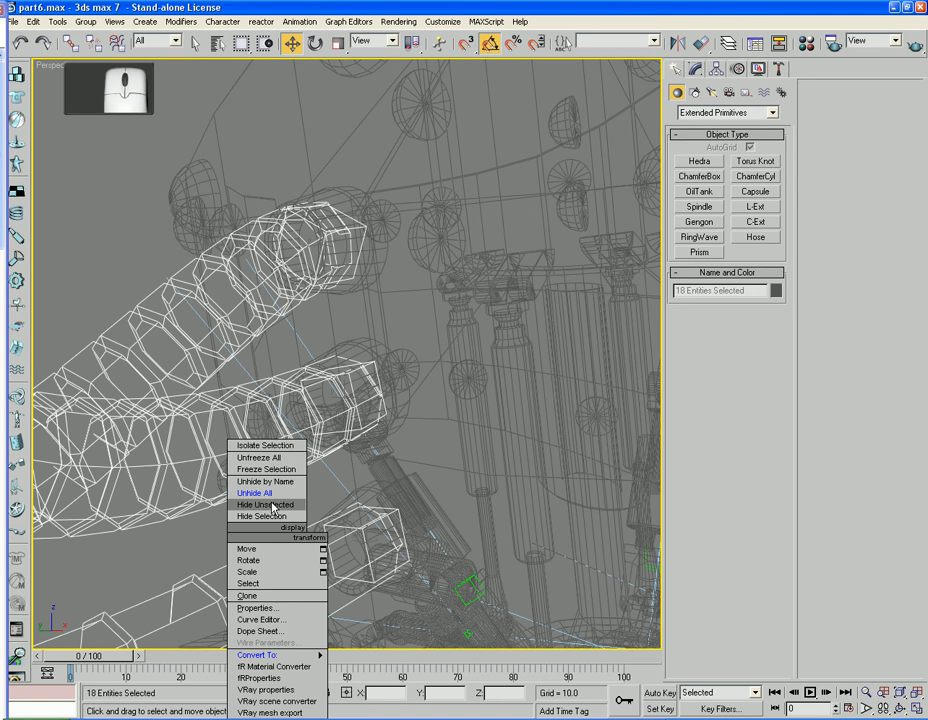
left_click(272, 506)
left_click(369, 489)
key("F3")
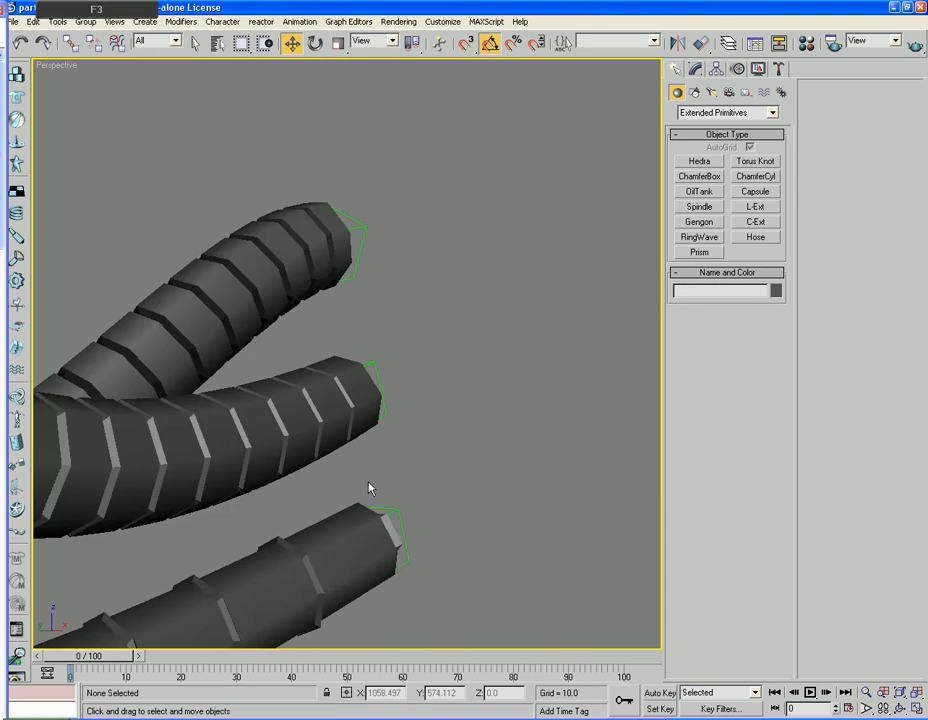
- Select the six dummy helpers at both ends of the left hoses to point them out, and clear the selection
scroll(590, 433, "down", 5)
middle_click_drag(607, 431, 534, 445, "alt")
middle_click_drag(340, 443, 505, 433, "alt")
scroll(460, 437, "up", 5)
left_click(242, 330)
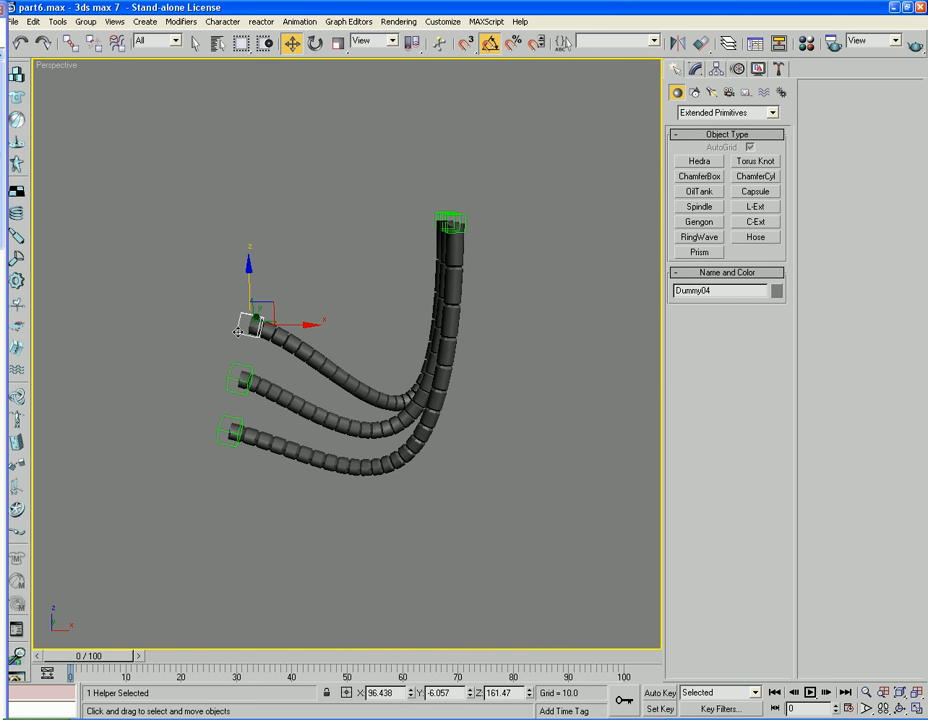
left_click(230, 373, "ctrl")
left_click(223, 418, "ctrl")
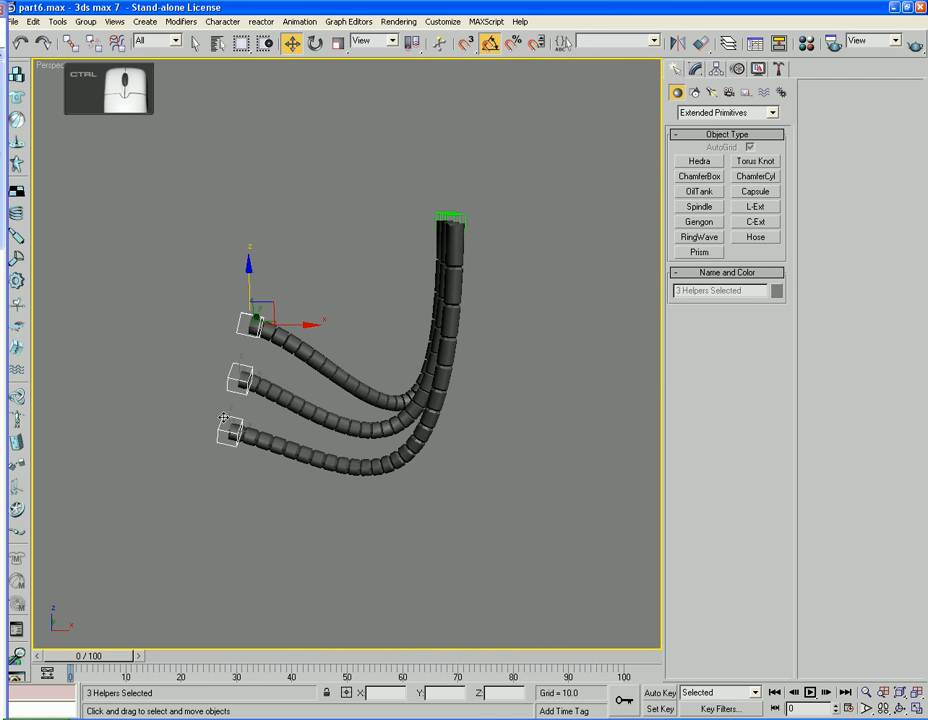
left_click(437, 213, "ctrl")
middle_click_drag(555, 234, 481, 207, "alt")
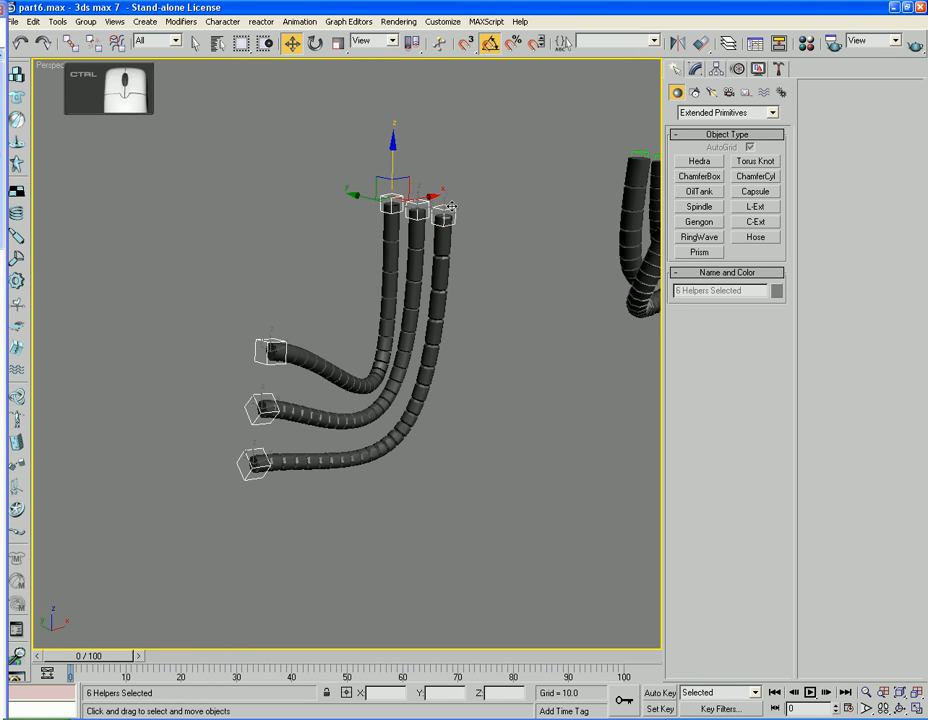
left_click(478, 246)
middle_click_drag(478, 246, 388, 314, "alt")
middle_click_drag(438, 350, 377, 343)
scroll(555, 342, "up", 5)
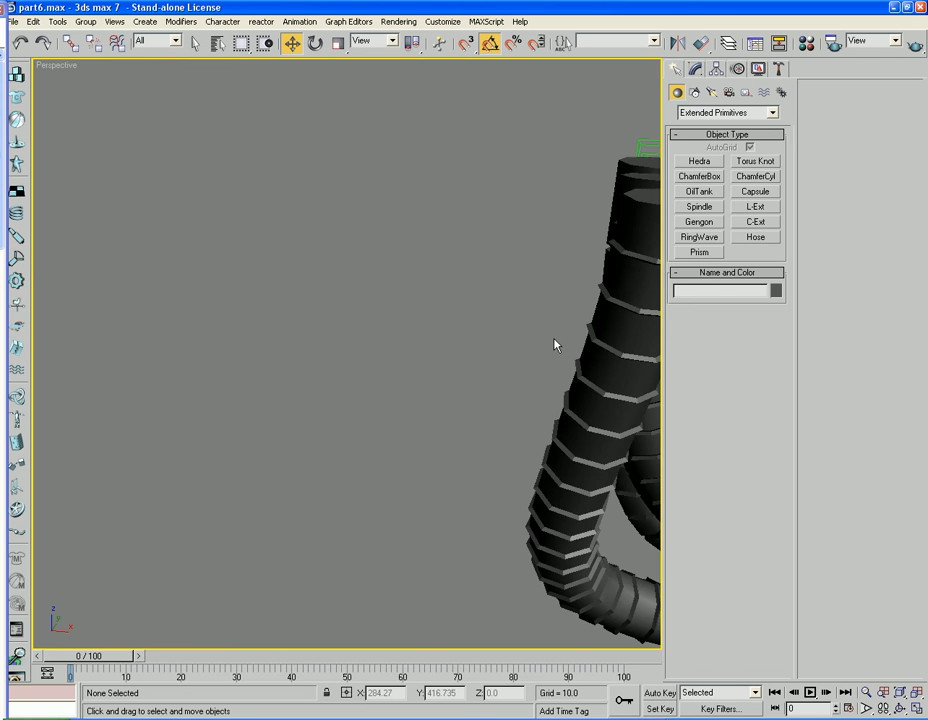
- Delete the six dummy helpers at both ends of the right hoses
scroll(530, 338, "down", 4)
middle_click_drag(503, 331, 503, 338, "alt")
left_click(285, 152)
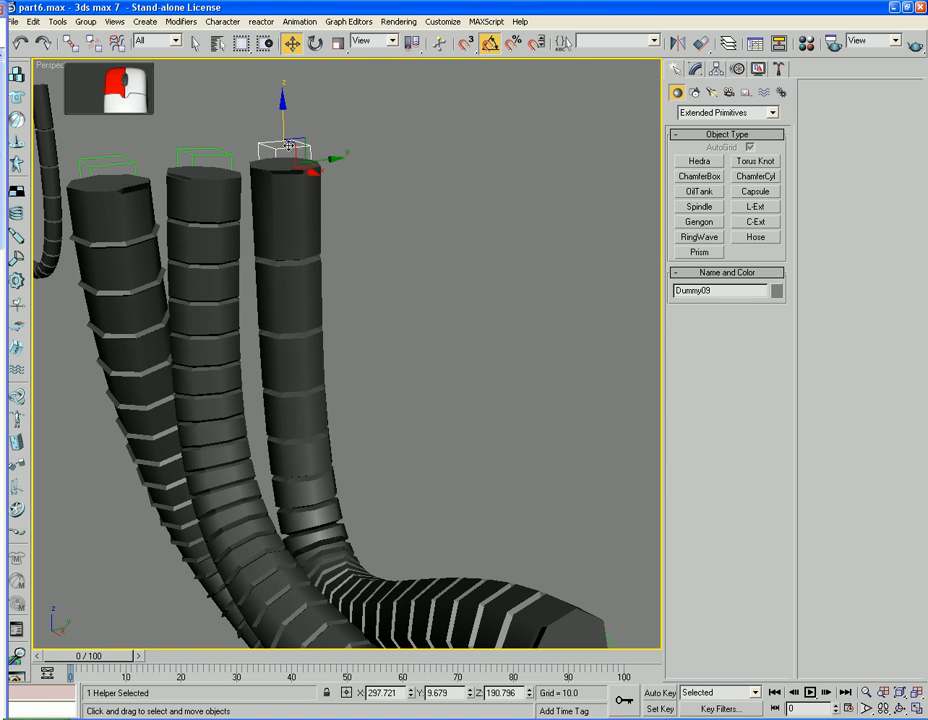
left_click(208, 156, "ctrl")
left_click(148, 161, "ctrl")
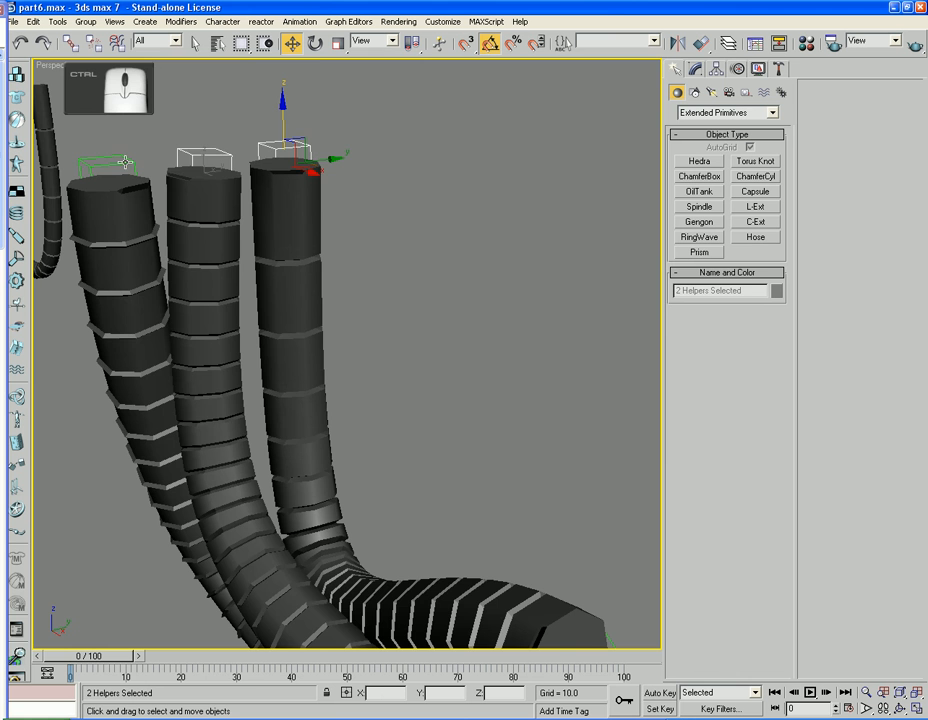
middle_click_drag(148, 161, 278, 234, "alt")
left_click(548, 284, "ctrl")
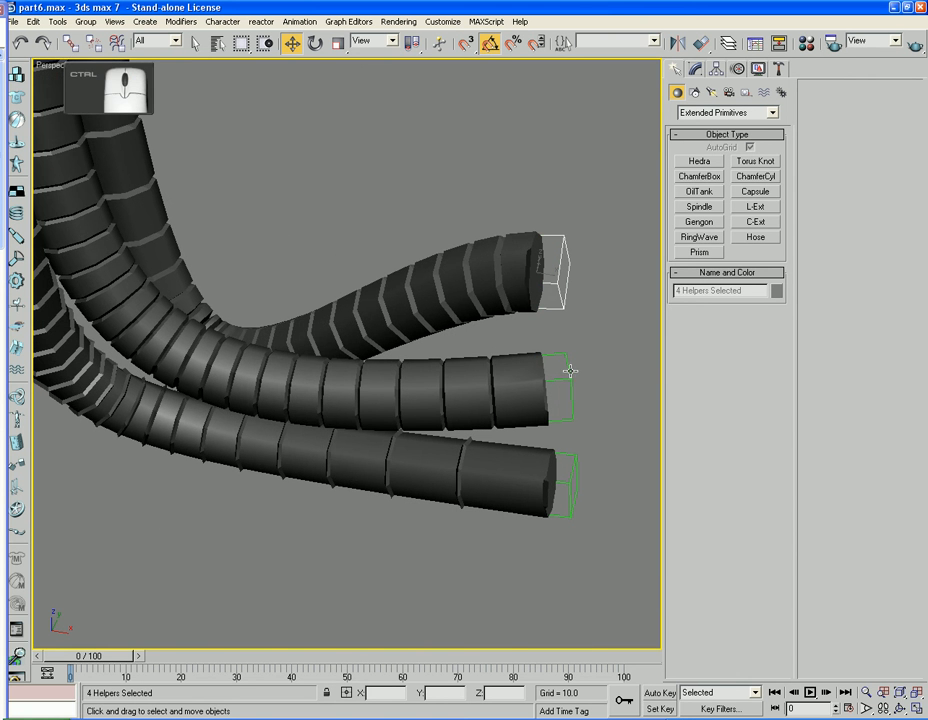
left_click(558, 385, "ctrl")
left_click(570, 484, "ctrl")
key("Delete")
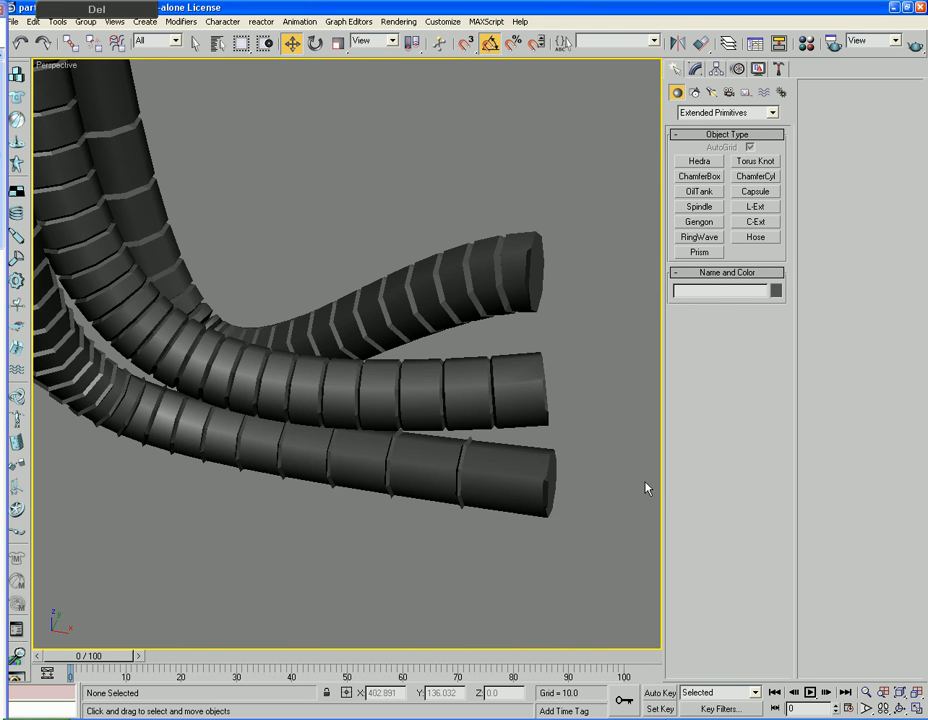
- Examine both sets of isolated hoses from several sides without their dummy helpers
scroll(330, 520, "down", 8)
middle_click_drag(306, 503, 236, 503, "alt")
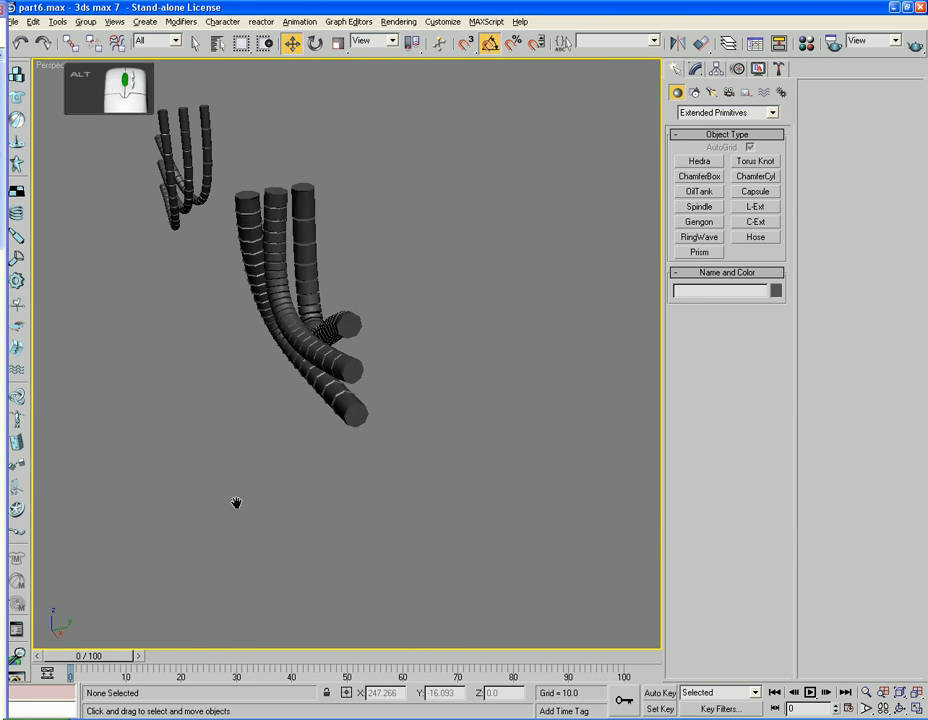
middle_click_drag(168, 475, 404, 379)
scroll(402, 348, "up", 4)
middle_click_drag(255, 393, 360, 385)
middle_click_drag(360, 385, 427, 389, "alt")
scroll(435, 381, "down", 4)
mouse_move(340, 391)
middle_mouse_down()
mouse_move(344, 416)
mouse_move(341, 393)
middle_mouse_up()
middle_click_drag(400, 404, 380, 403, "alt")
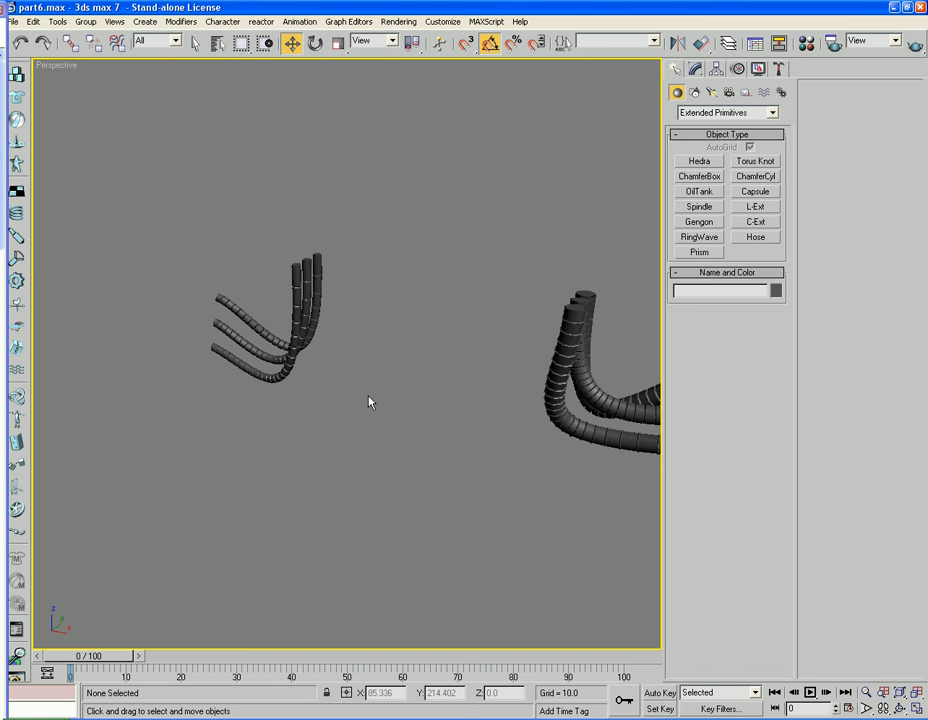
- Unhide all objects of the robot and hide only the six hoses on both arms
right_click(463, 390)
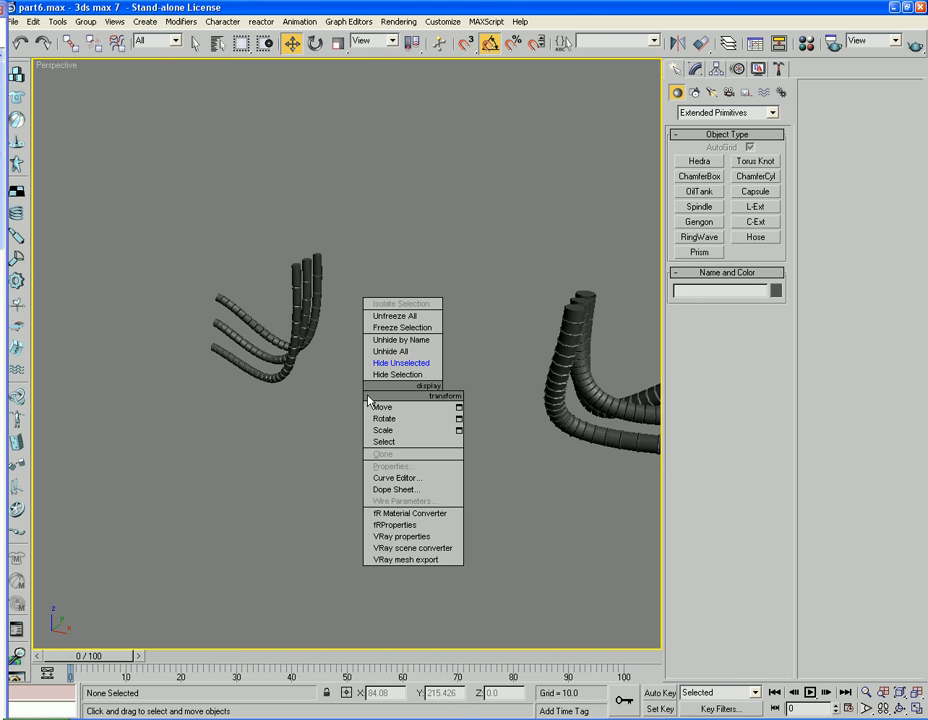
left_click(396, 353)
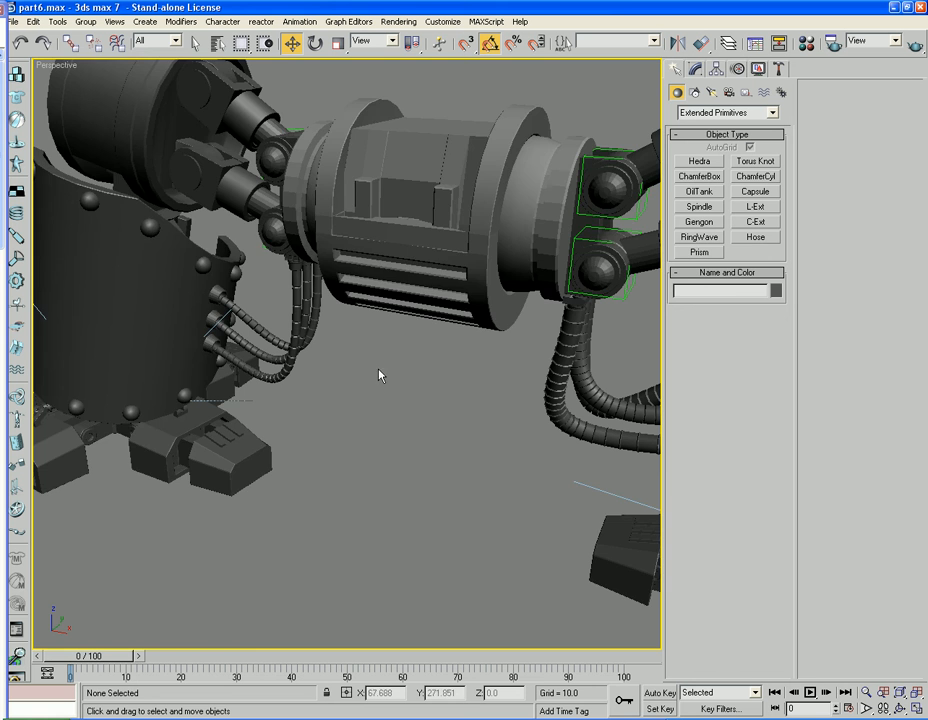
middle_click_drag(356, 427, 319, 389, "alt")
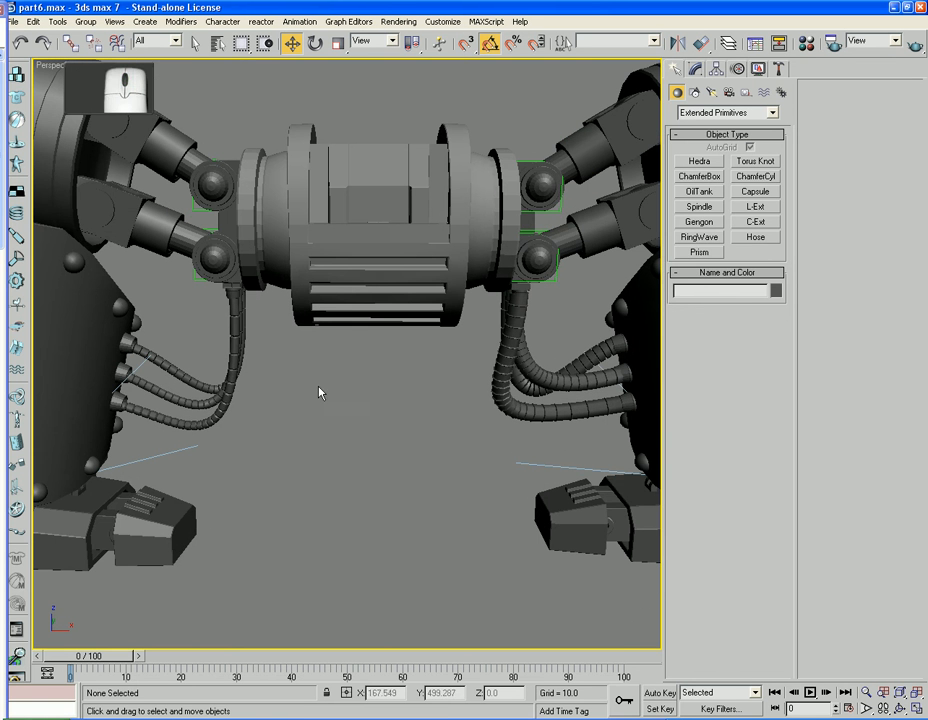
left_click_drag(243, 390, 236, 384)
left_click(563, 373, "ctrl")
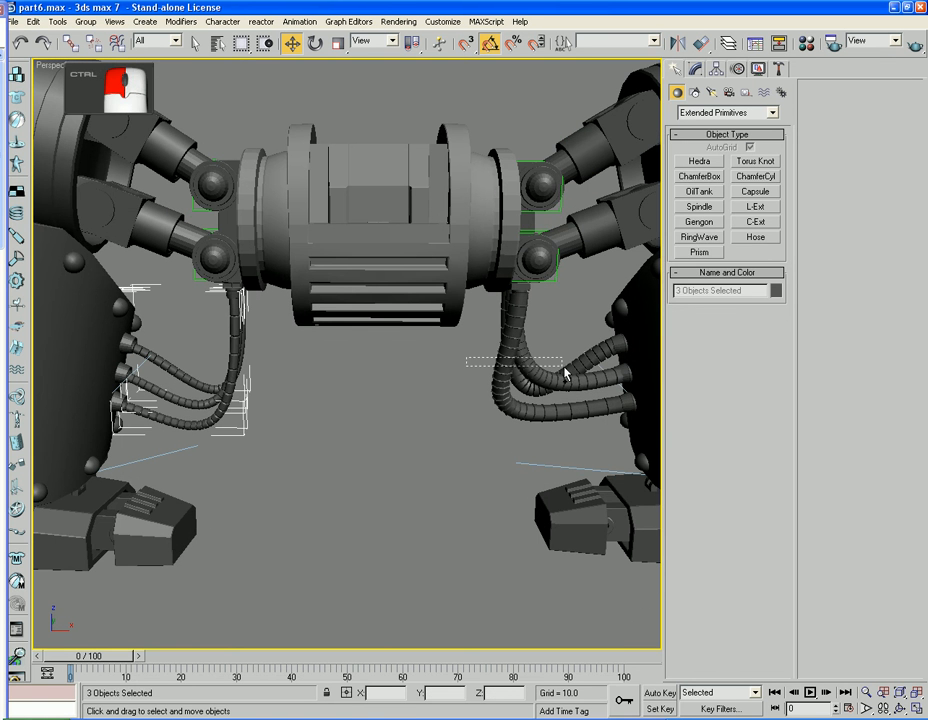
right_click(612, 348)
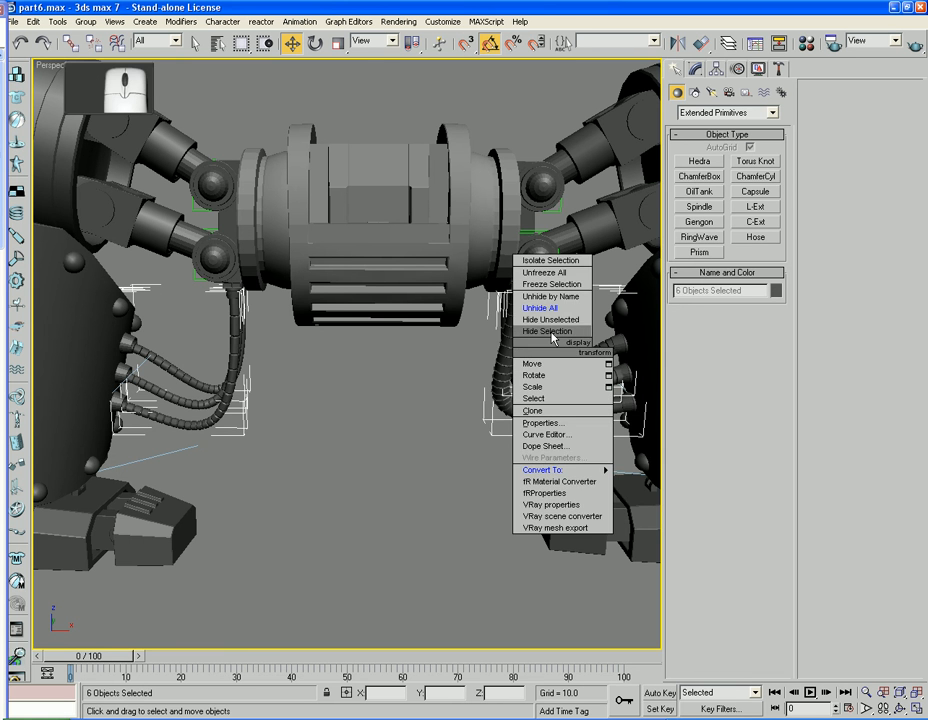
left_click(546, 331)
- Select the parts of the left arm together with its pistons and the central ball joint, and isolate them
mouse_move(353, 407)
middle_mouse_down("alt")
mouse_move(309, 396)
mouse_move(311, 437)
mouse_move(367, 389)
mouse_move(586, 416)
mouse_move(741, 360)
mouse_move(433, 454)
mouse_move(522, 424)
mouse_move(429, 433)
middle_mouse_up("alt")
scroll(309, 396, "up", 3)
scroll(429, 433, "down", 3)
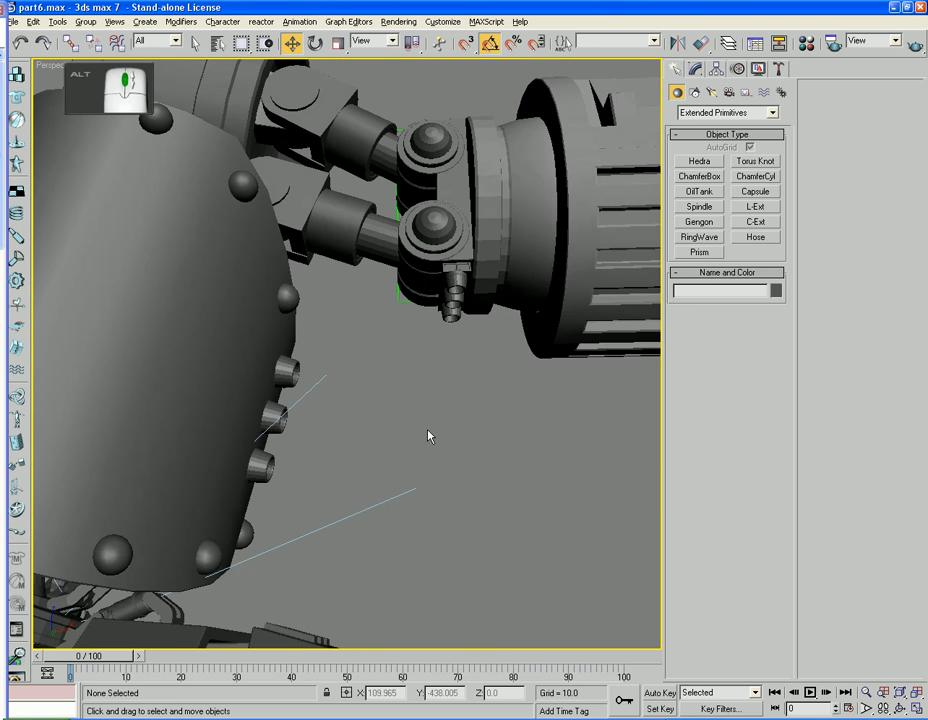
mouse_move(475, 524)
left_mouse_down()
mouse_move(370, 283)
mouse_move(340, 260)
left_mouse_up()
left_click_drag(199, 181, 199, 181)
right_click(438, 205)
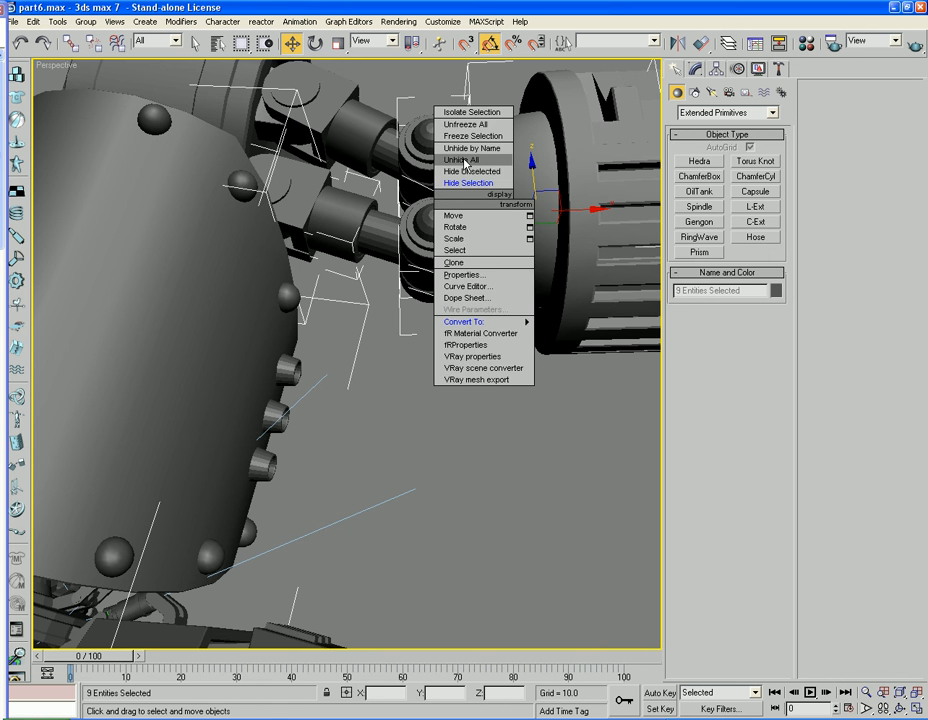
left_click(469, 121)
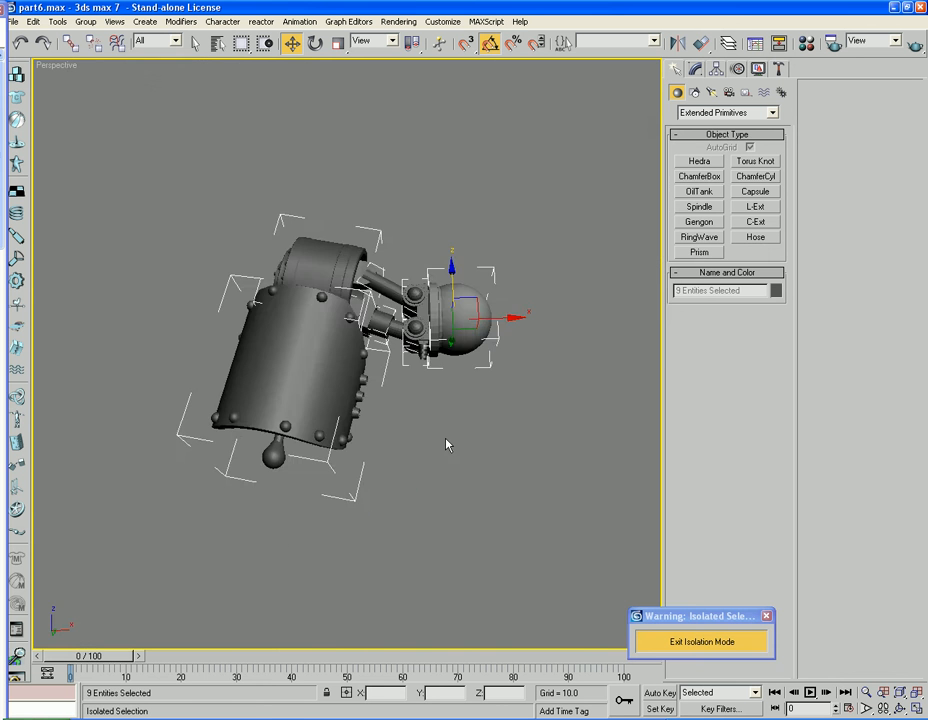
- Create three standard Box primitives as cubes, about 2.8, 3.1 and 3.3 units, in the three hose sockets beside the central ball
middle_click_drag(445, 439, 418, 416, "alt")
scroll(418, 416, "up", 4)
middle_click_drag(523, 332, 476, 298)
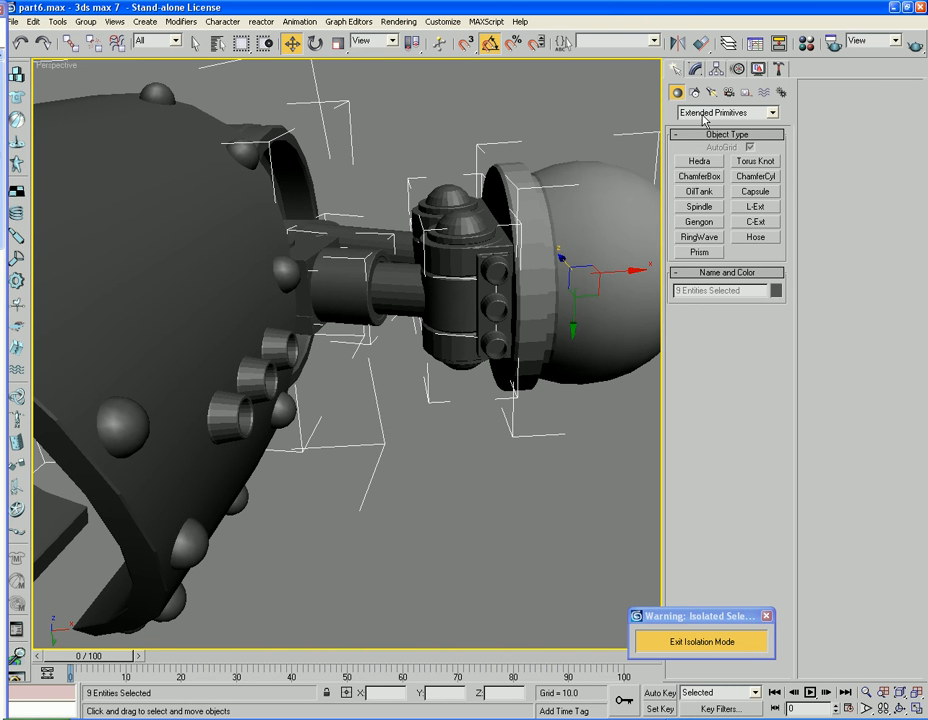
left_click(704, 113)
left_click(712, 122)
left_click(699, 161)
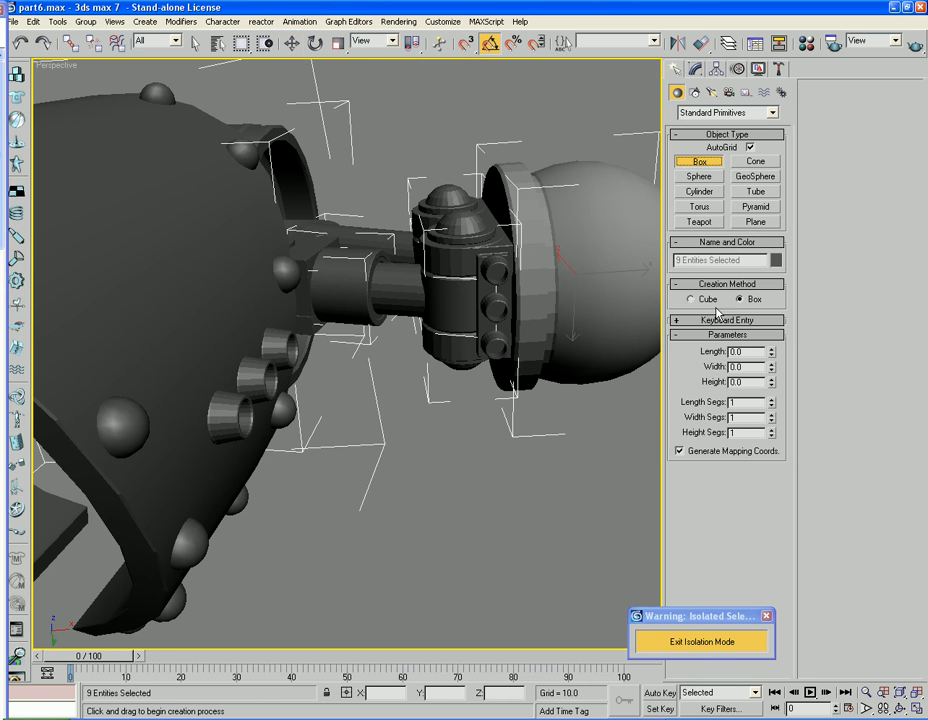
left_click(695, 300)
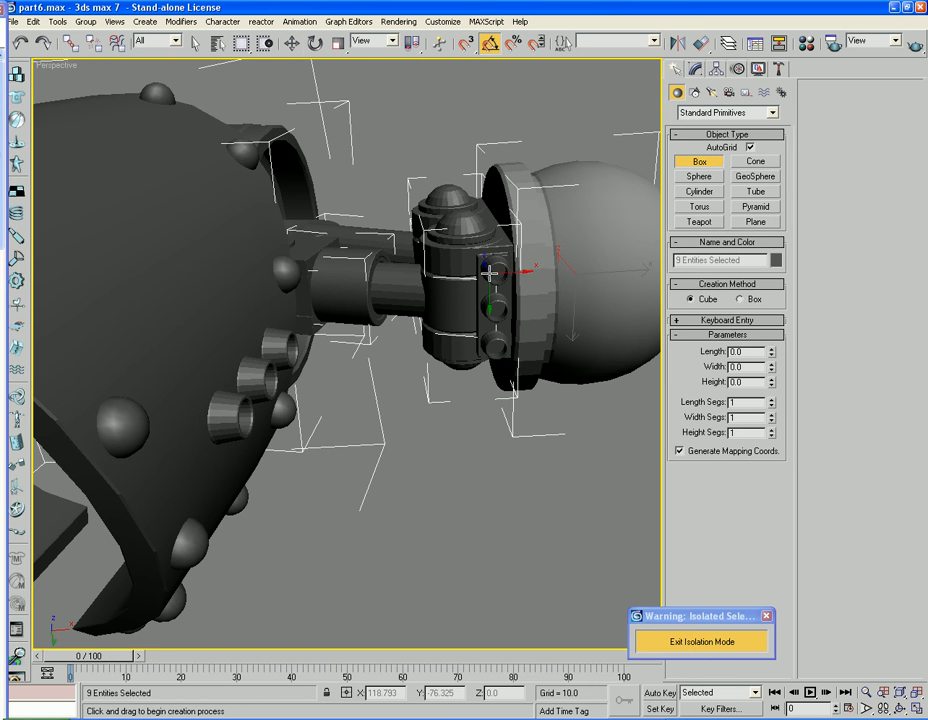
left_click_drag(496, 347, 497, 356)
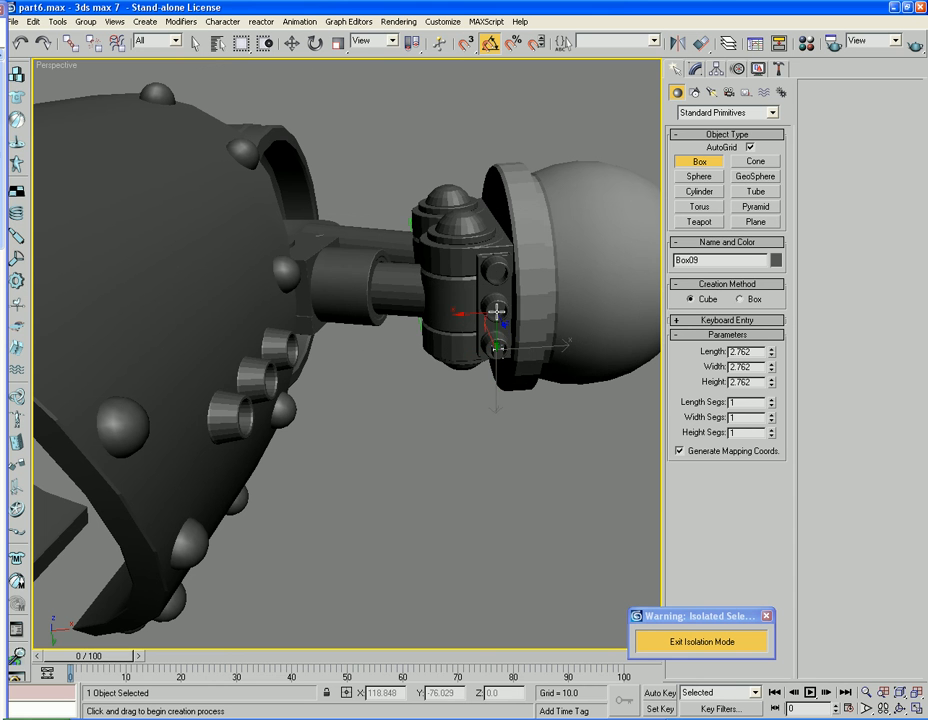
left_click_drag(496, 310, 497, 316)
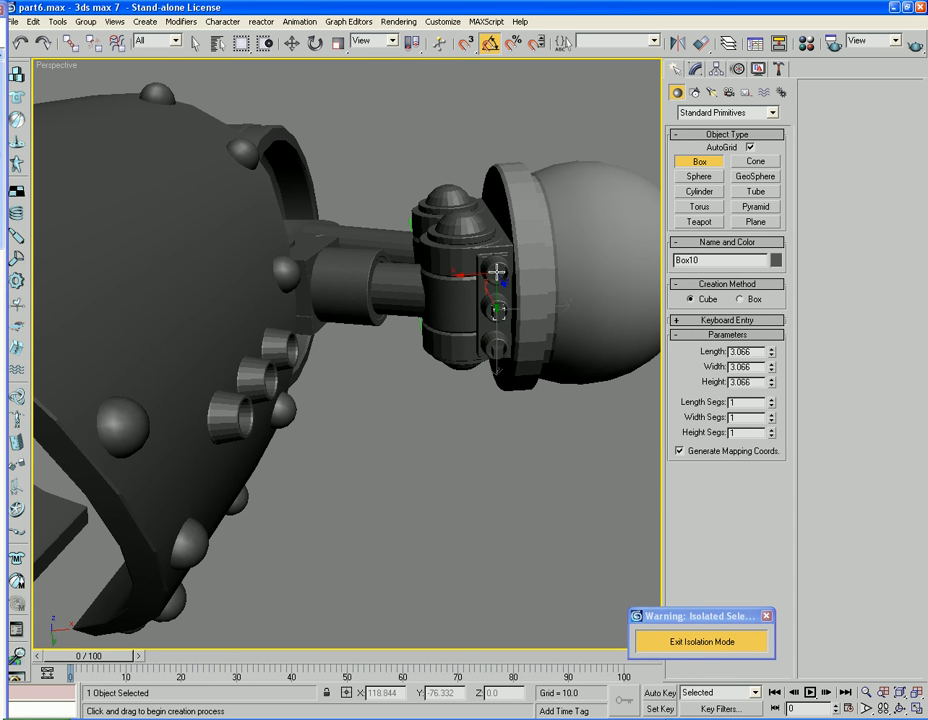
left_click_drag(497, 271, 494, 275)
- Create a cube in each of the three forearm hose sockets, the upper two about 3.4 and 4.3 units
middle_click_drag(425, 306, 338, 473, "alt")
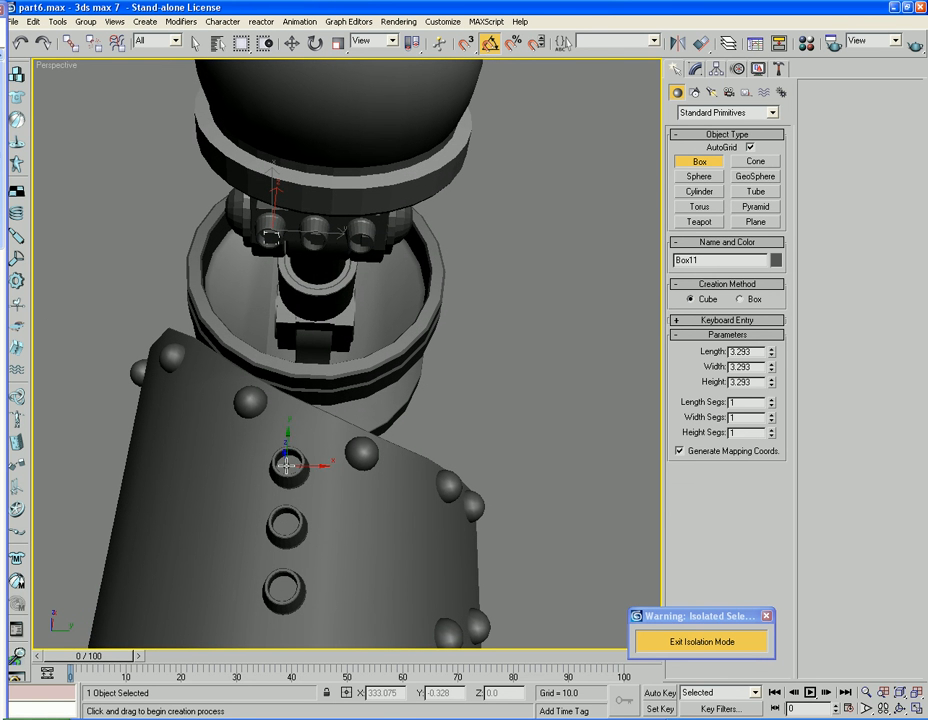
left_click_drag(287, 465, 289, 464)
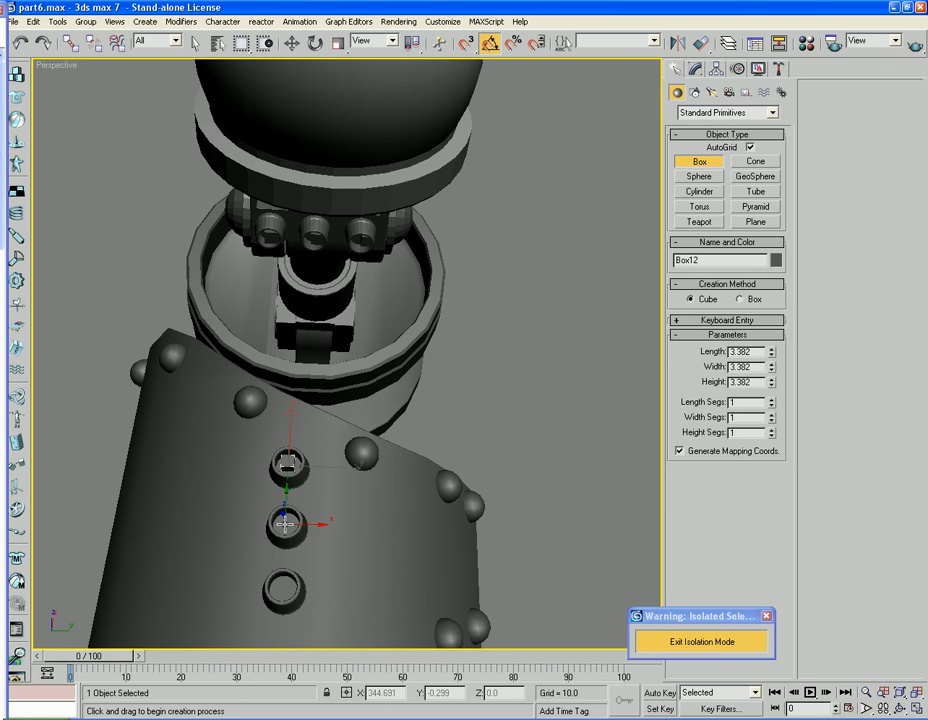
left_click_drag(285, 522, 287, 524)
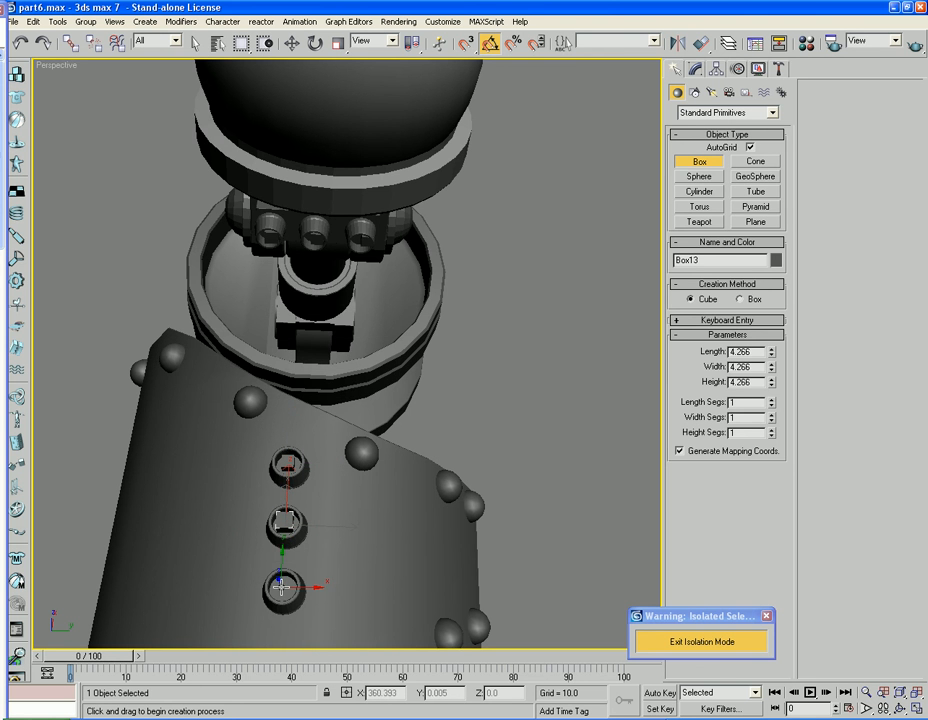
left_click_drag(281, 586, 284, 590)
key("w")
- Nudge the cubes in the three ball-side sockets along the X axis to centre them
middle_click_drag(563, 398, 416, 317, "alt")
scroll(501, 277, "up", 5)
middle_click_drag(501, 277, 501, 368)
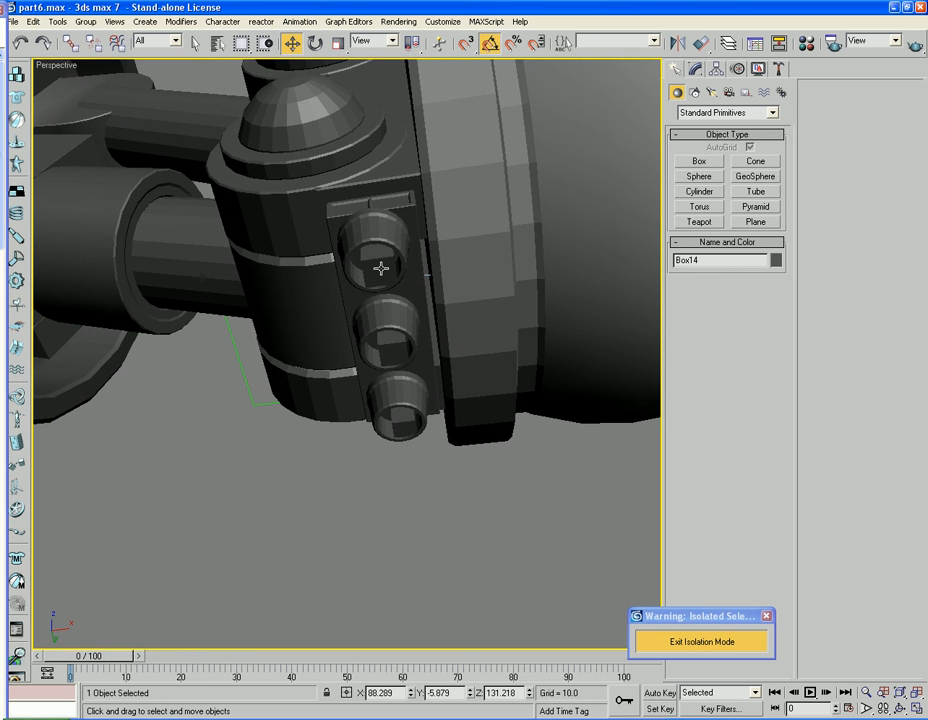
left_click(384, 271)
left_click_drag(415, 251, 418, 245)
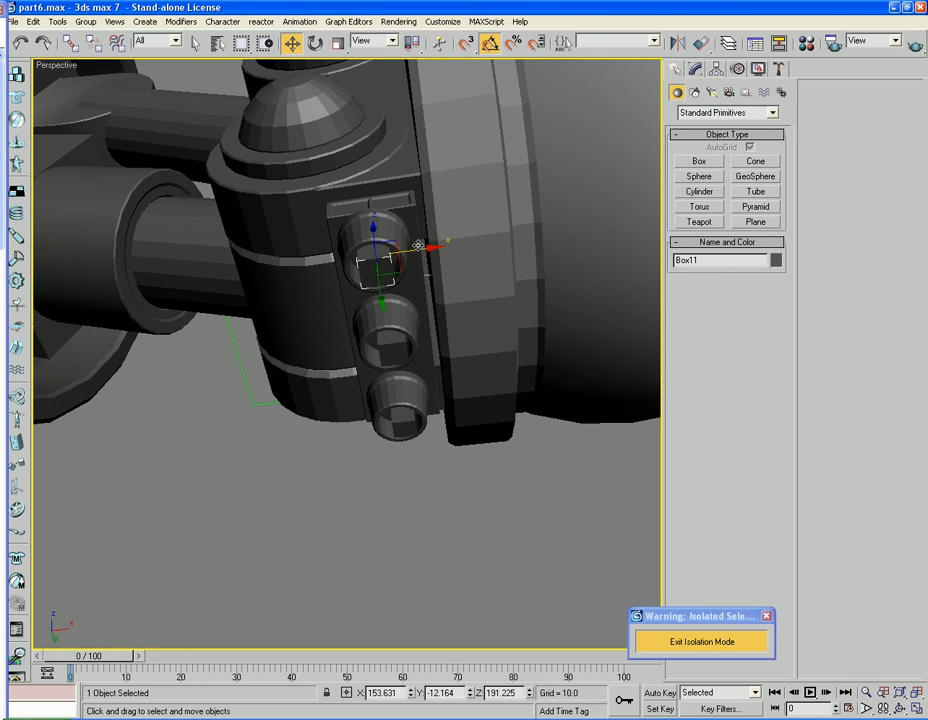
left_click(394, 345)
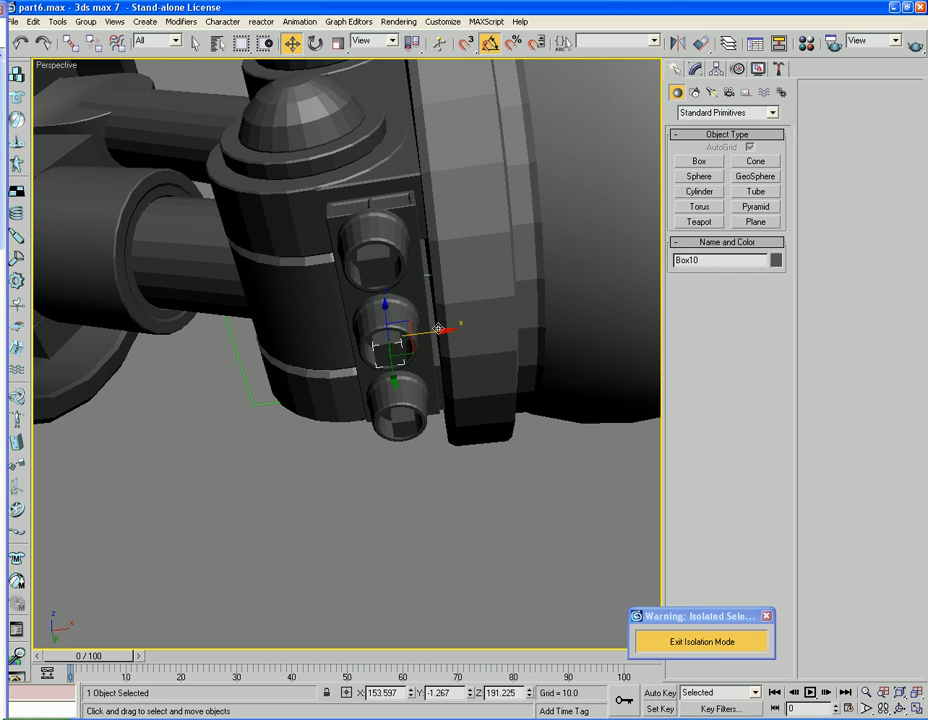
left_click(407, 419)
left_click_drag(441, 407, 437, 407)
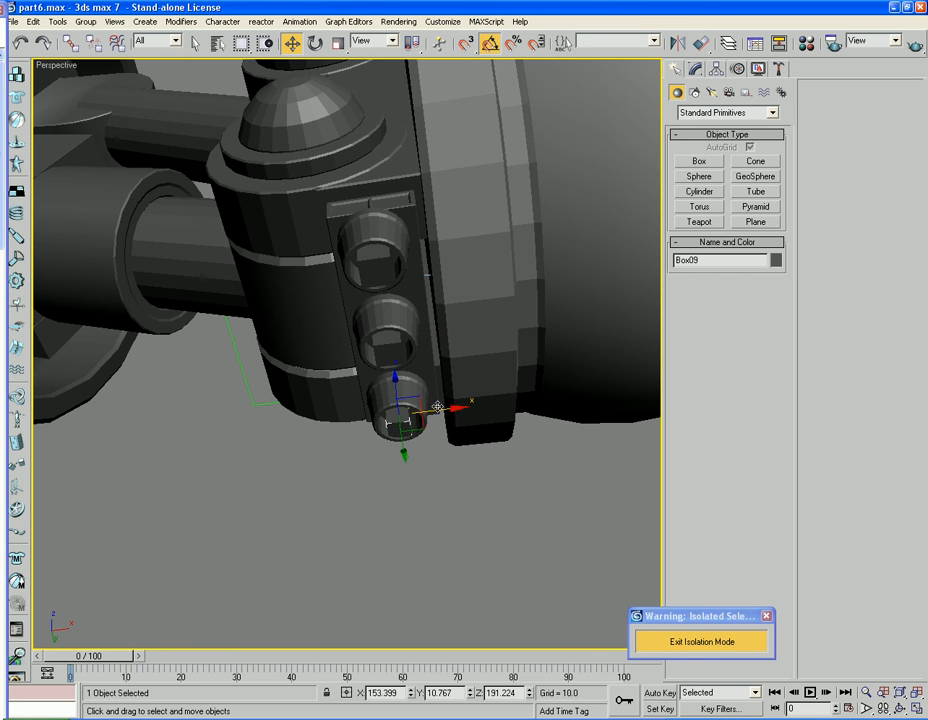
- Move the end cube and the middle cube of the ball-side sockets along the Y axis to centre them
left_click_drag(404, 453, 405, 446)
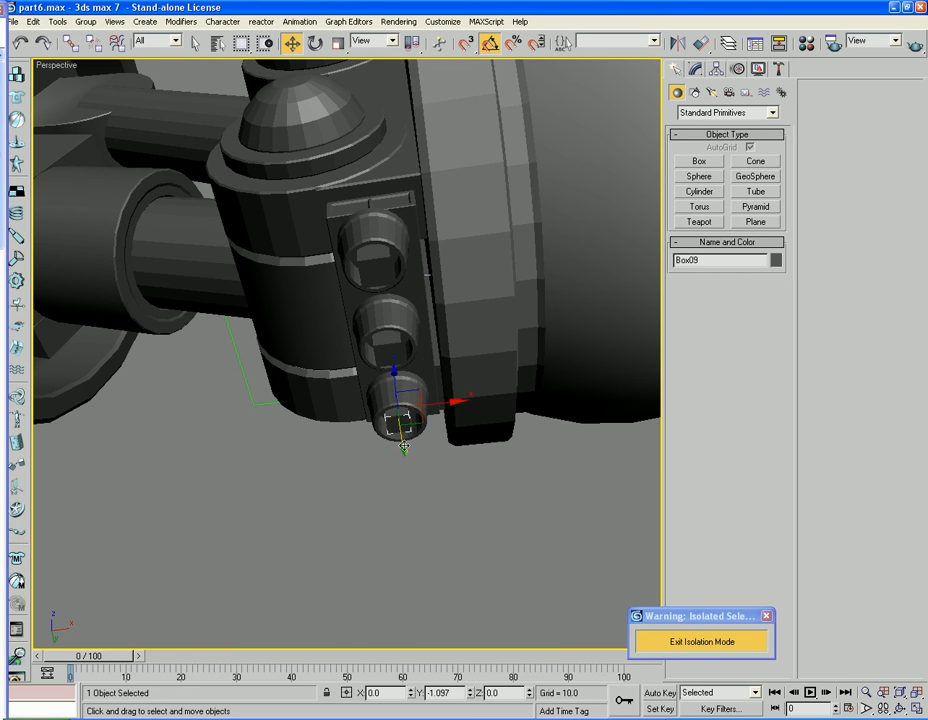
mouse_move(405, 446)
middle_mouse_down("alt")
mouse_move(408, 468)
mouse_move(407, 422)
middle_mouse_up("alt")
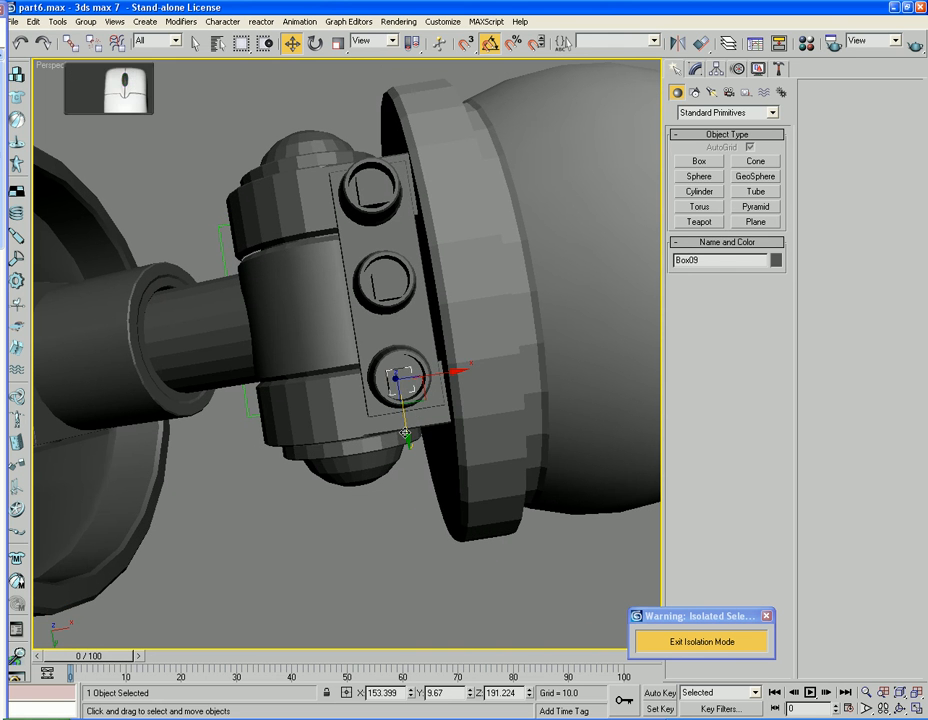
left_click_drag(405, 433, 401, 394)
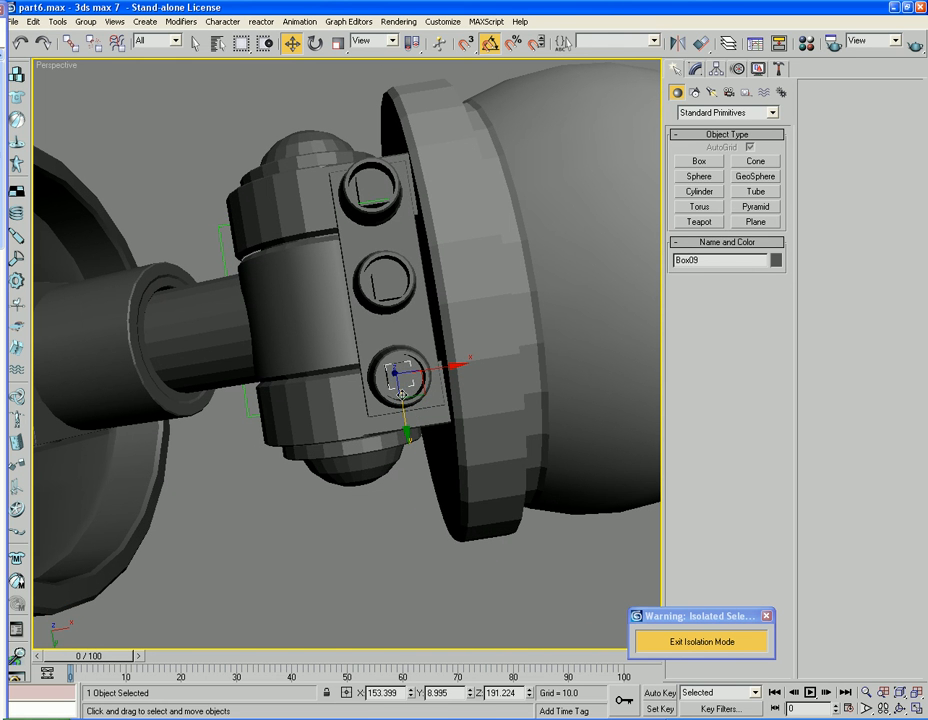
left_click(390, 289)
left_click_drag(395, 339, 393, 329)
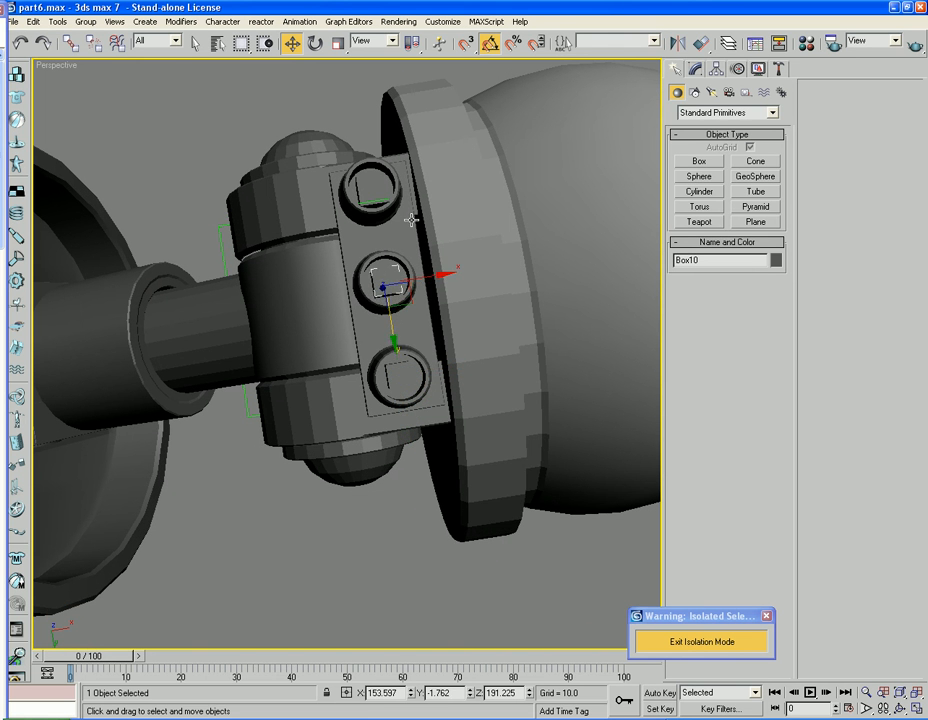
- Switch the reference coordinate system to Local and nudge the cube in the middle forearm socket along its Y axis
middle_click_drag(412, 218, 429, 338, "alt")
scroll(400, 336, "down", 5)
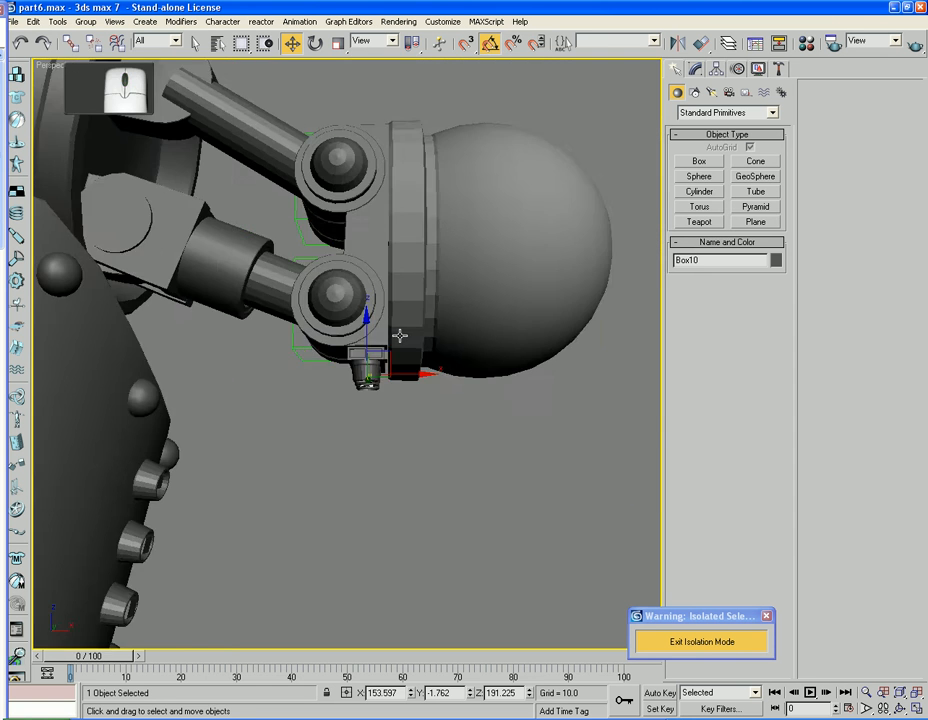
middle_click_drag(311, 349, 310, 405)
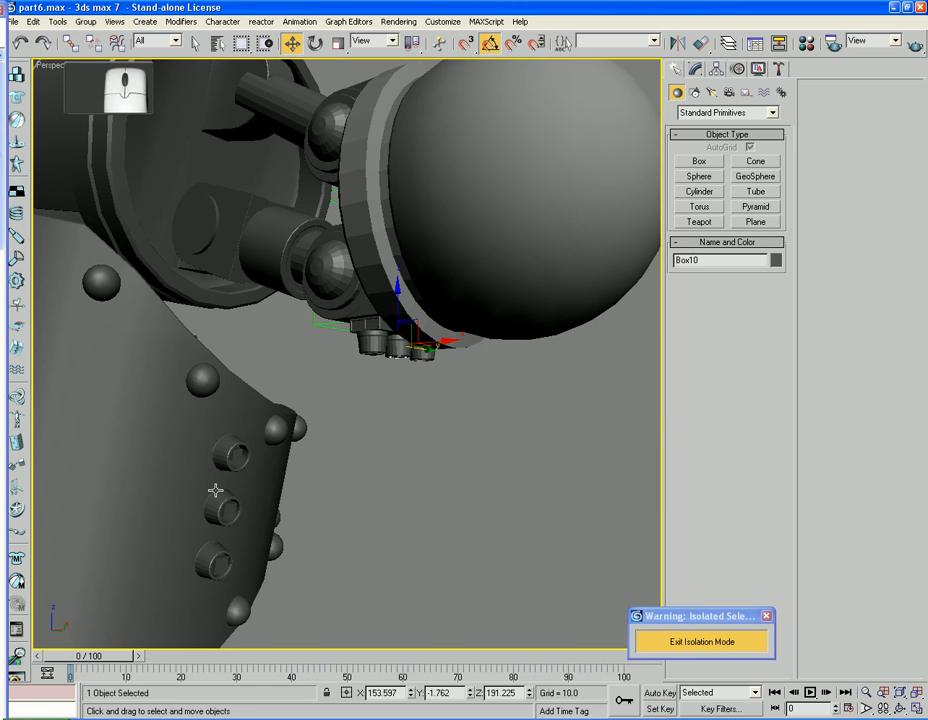
left_click(231, 509)
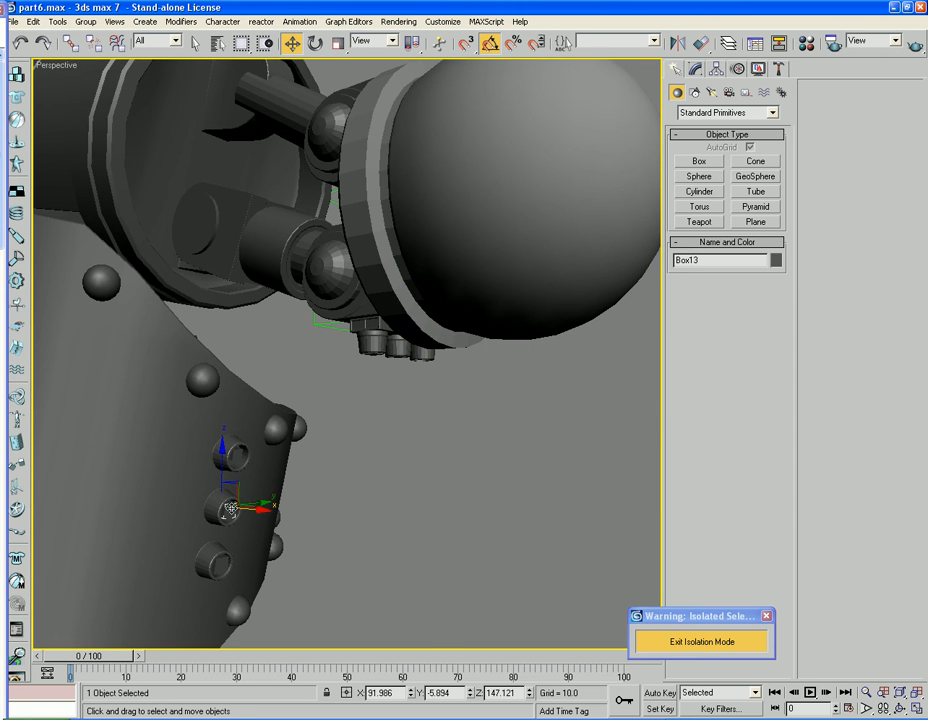
left_click(375, 42)
left_click(368, 93)
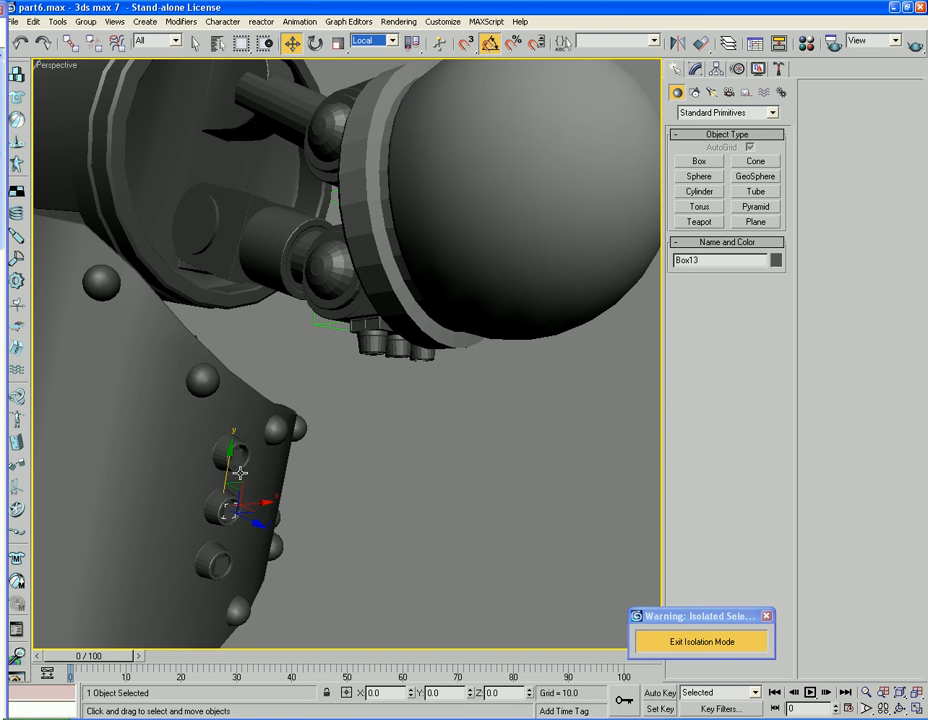
left_click_drag(232, 466, 228, 464)
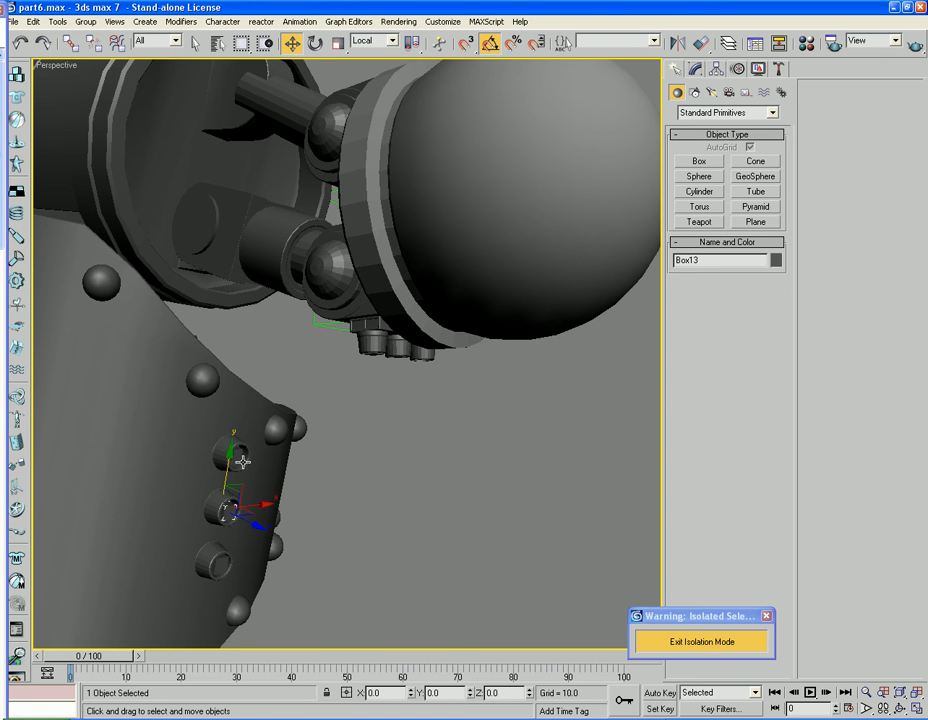
- Select all six anchor cubes in the hose sockets, exit isolation mode and unhide all objects
left_click(221, 568, "ctrl")
middle_click_drag(284, 540, 421, 411, "alt")
left_click(431, 307, "ctrl")
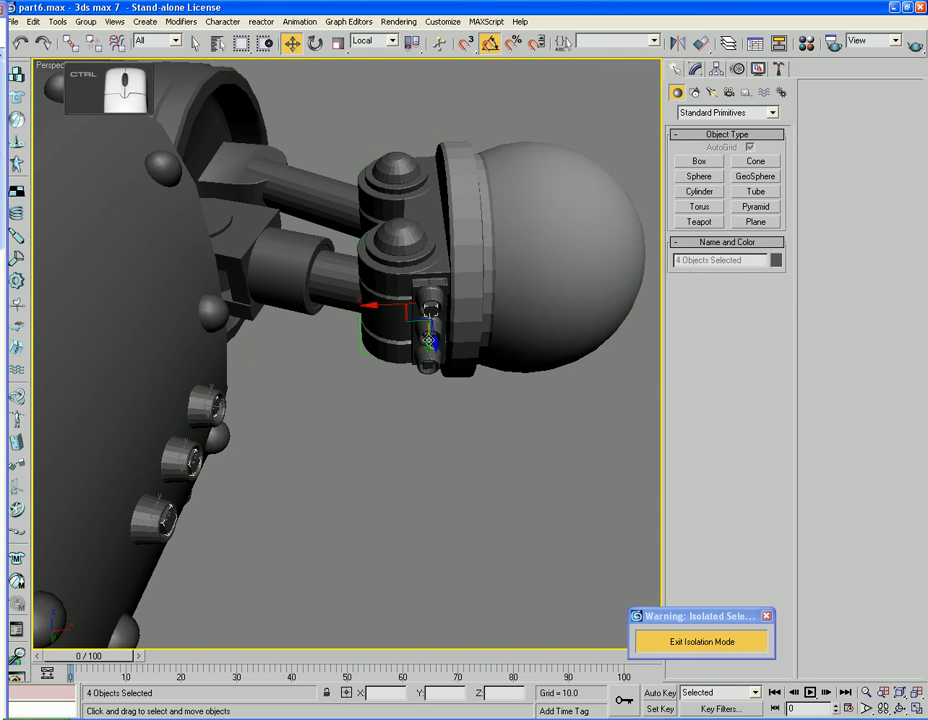
left_click(428, 368, "ctrl")
left_click(690, 641)
middle_click_drag(505, 341, 462, 337)
scroll(400, 372, "down", 6)
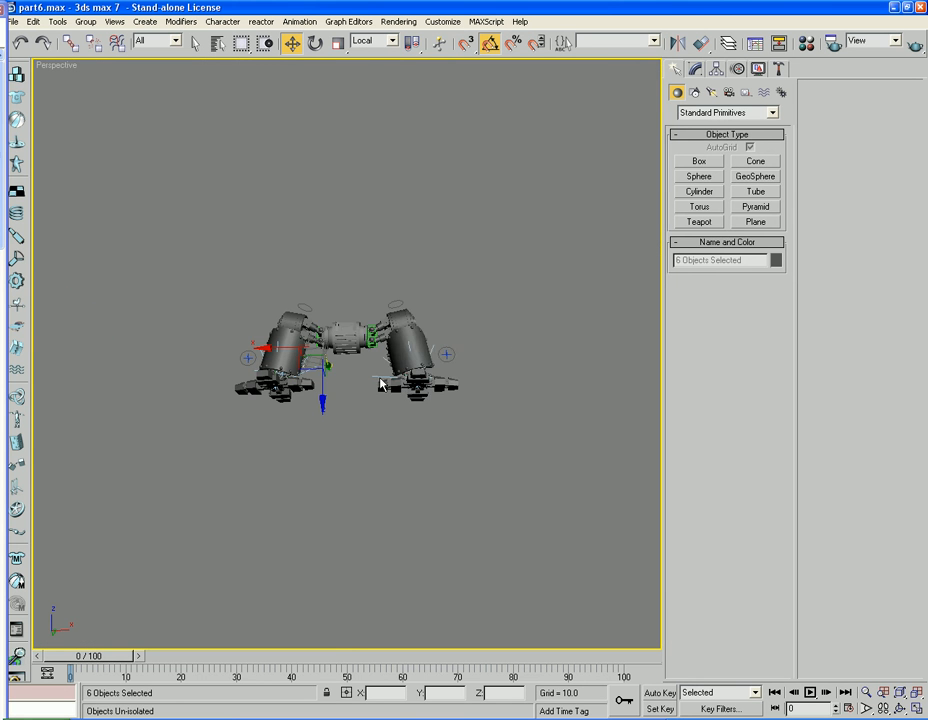
right_click(386, 402)
left_click(419, 361)
- Add the three hoses to the anchor cube selection and hide all unselected objects
middle_click_drag(380, 411, 371, 415, "alt")
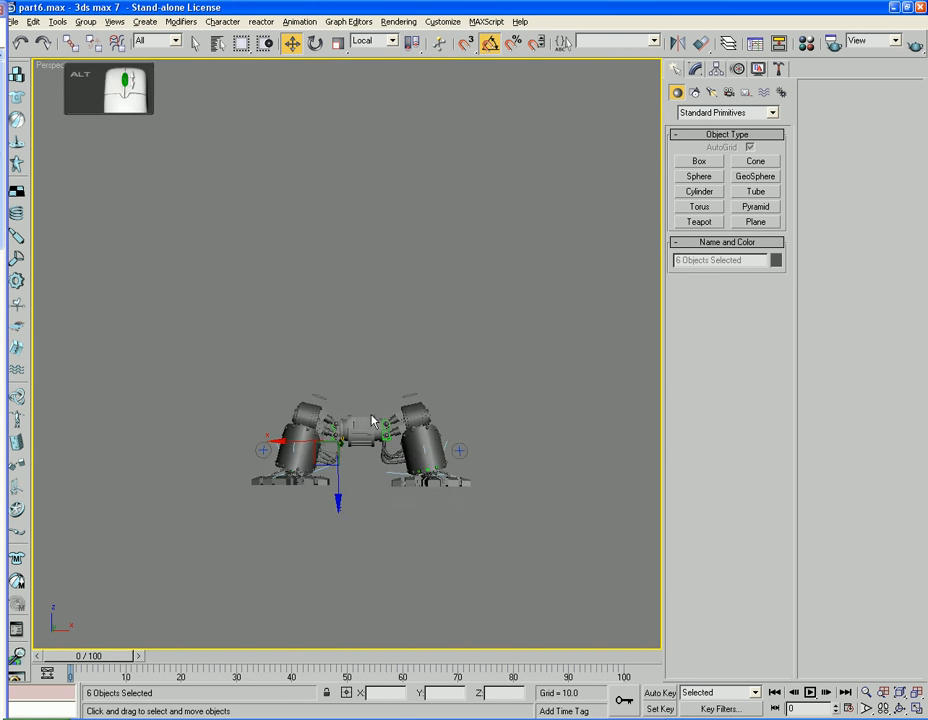
key("z")
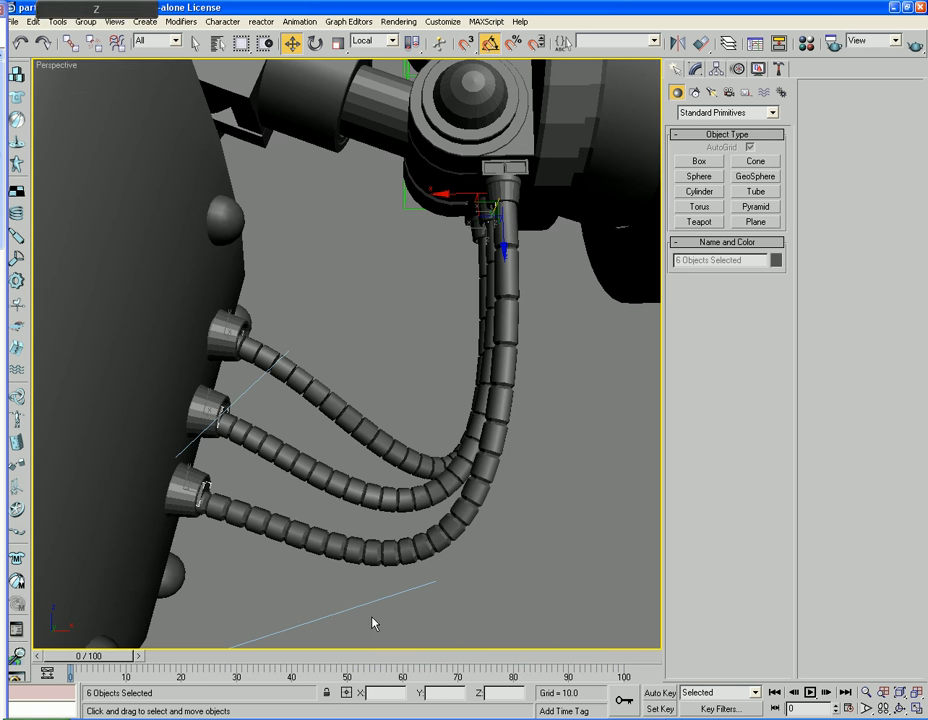
left_click_drag(534, 497, 418, 422, "ctrl")
middle_click_drag(552, 458, 449, 426)
scroll(491, 453, "down", 6)
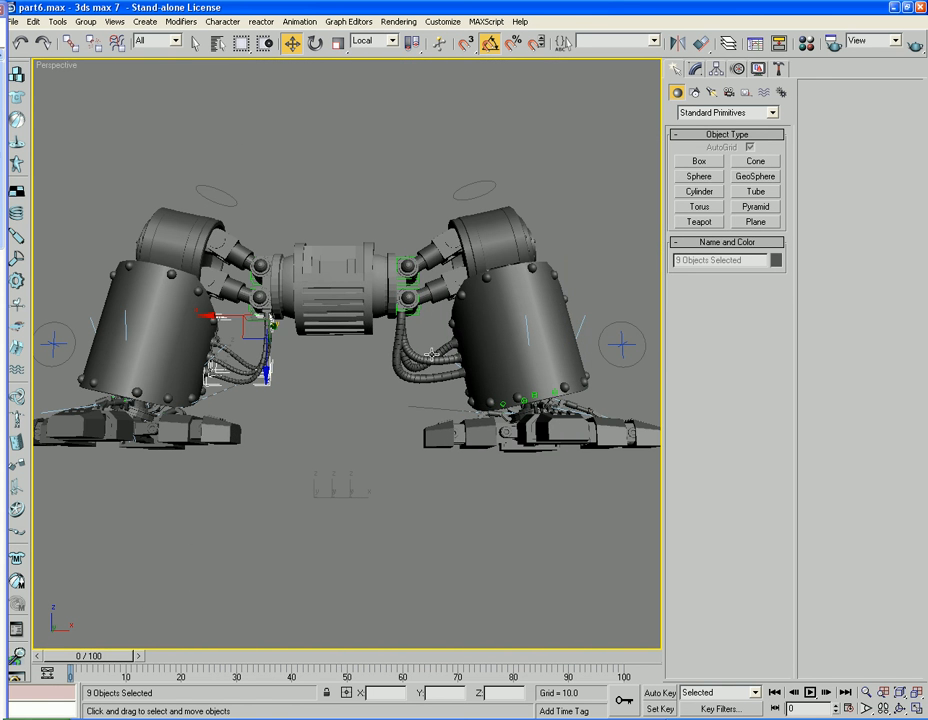
right_click(259, 366)
left_click(299, 335)
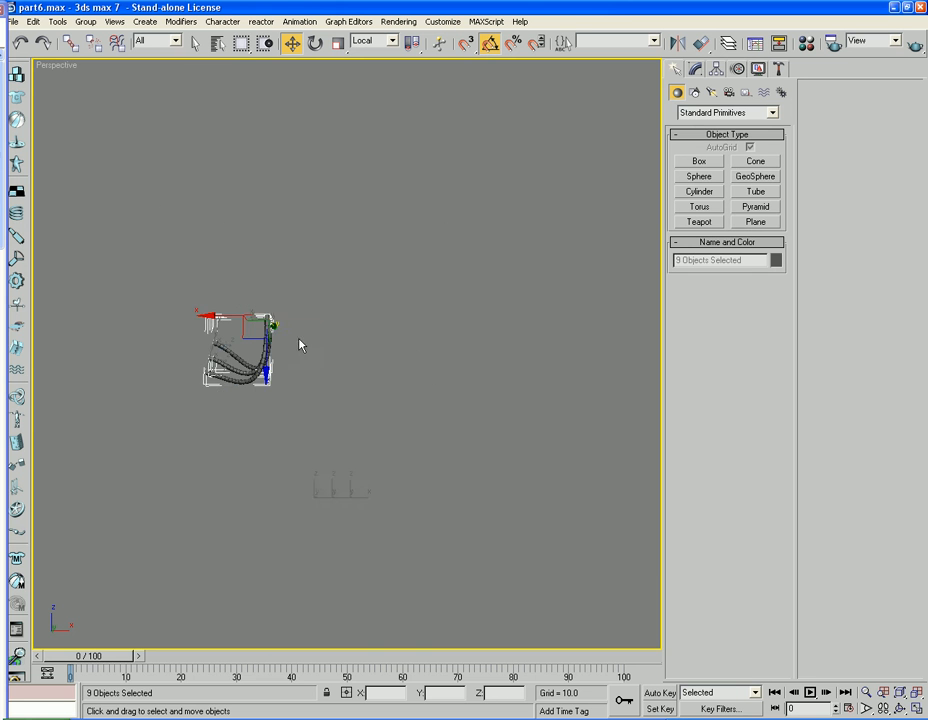
left_click(273, 397)
- Bind Hose01 at its Hose level to the cubes at its ends, Box09 as top object and Box12 as bottom object
middle_click_drag(277, 425, 440, 443, "alt")
scroll(314, 466, "up", 5)
scroll(288, 443, "up", 3)
middle_click_drag(373, 435, 400, 429, "alt")
scroll(416, 420, "up", 3)
left_click(557, 462)
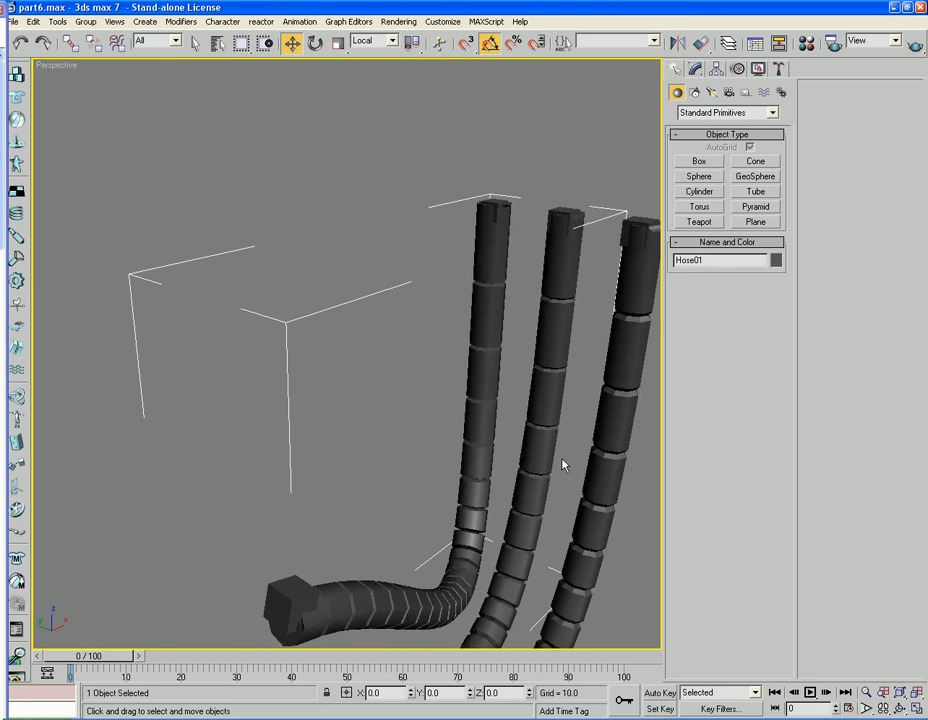
scroll(560, 452, "down", 4)
left_click(695, 68)
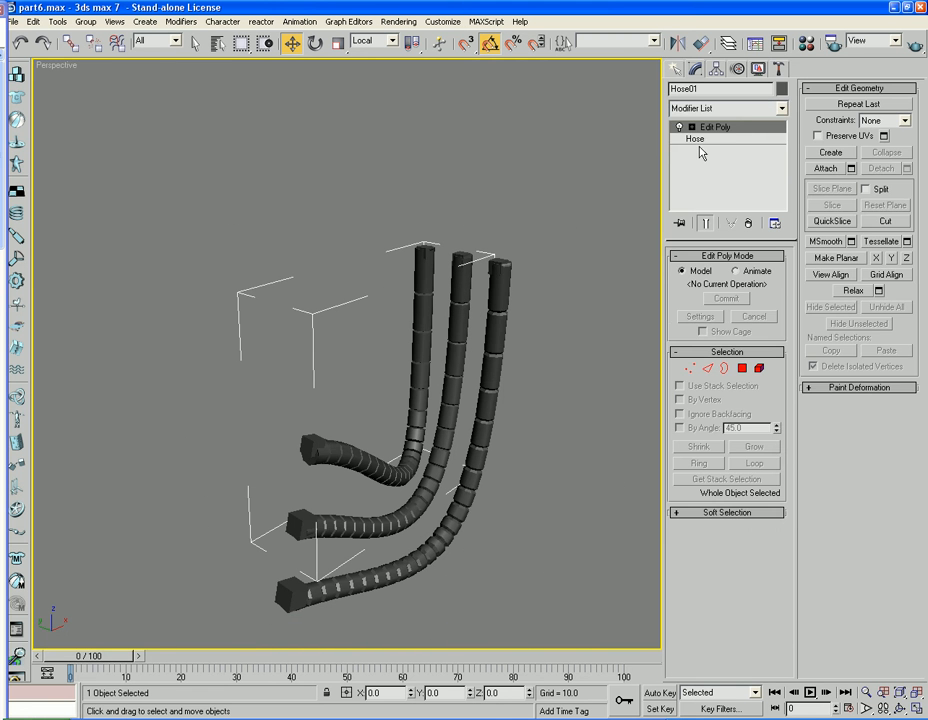
left_click(699, 140)
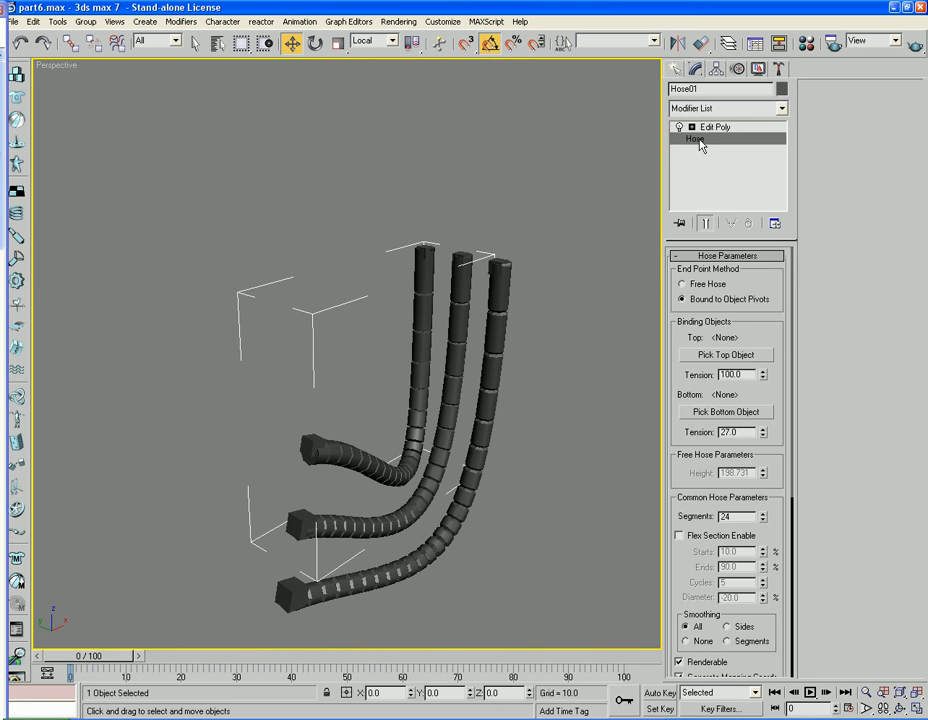
left_click(706, 355)
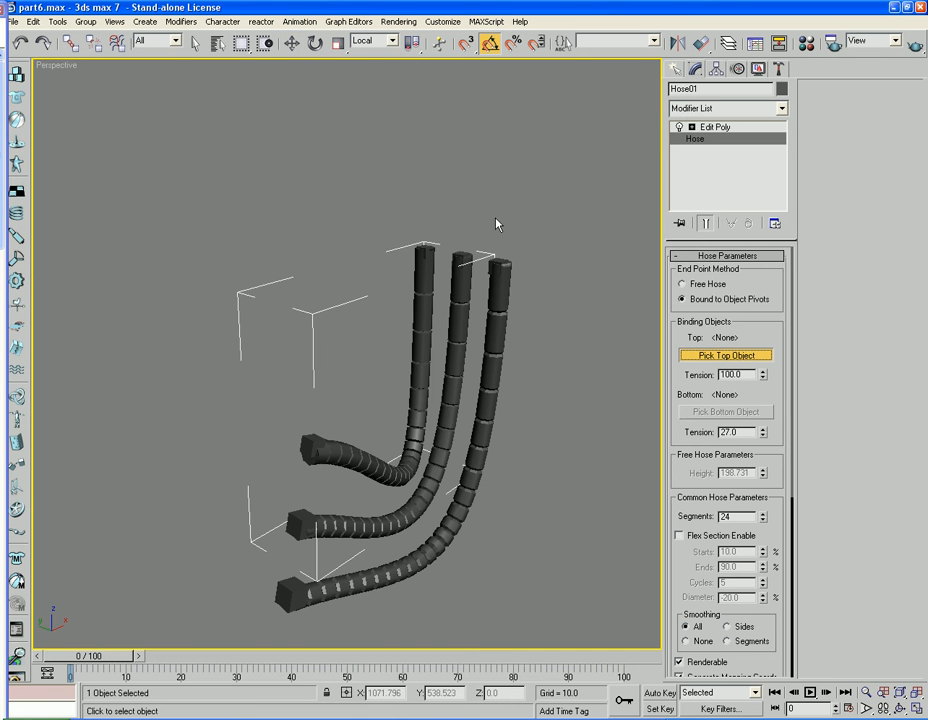
left_click(426, 245)
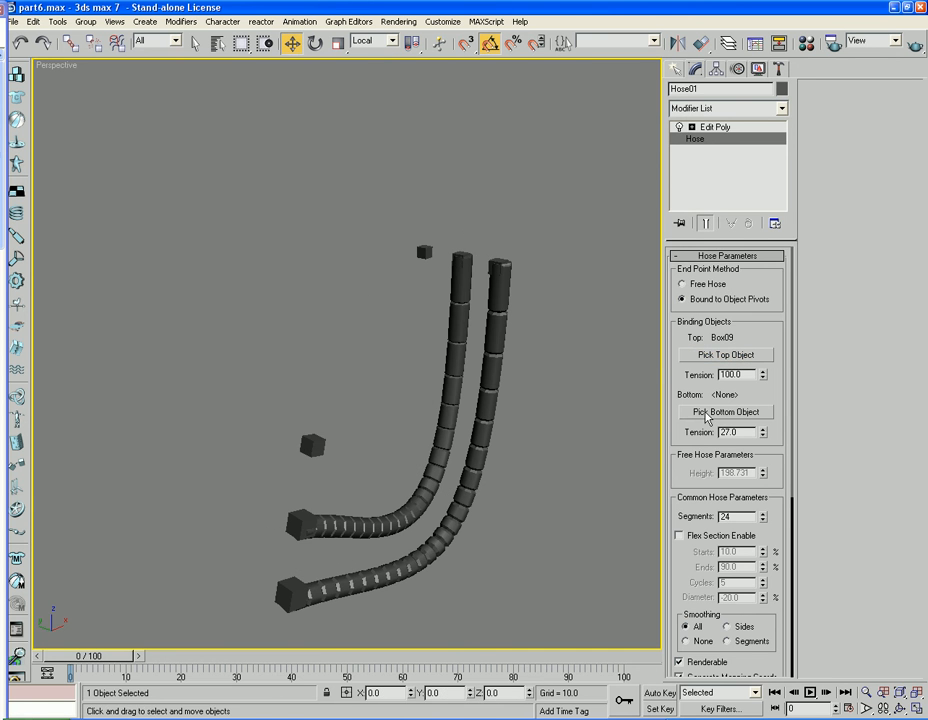
left_click(706, 412)
left_click(309, 444)
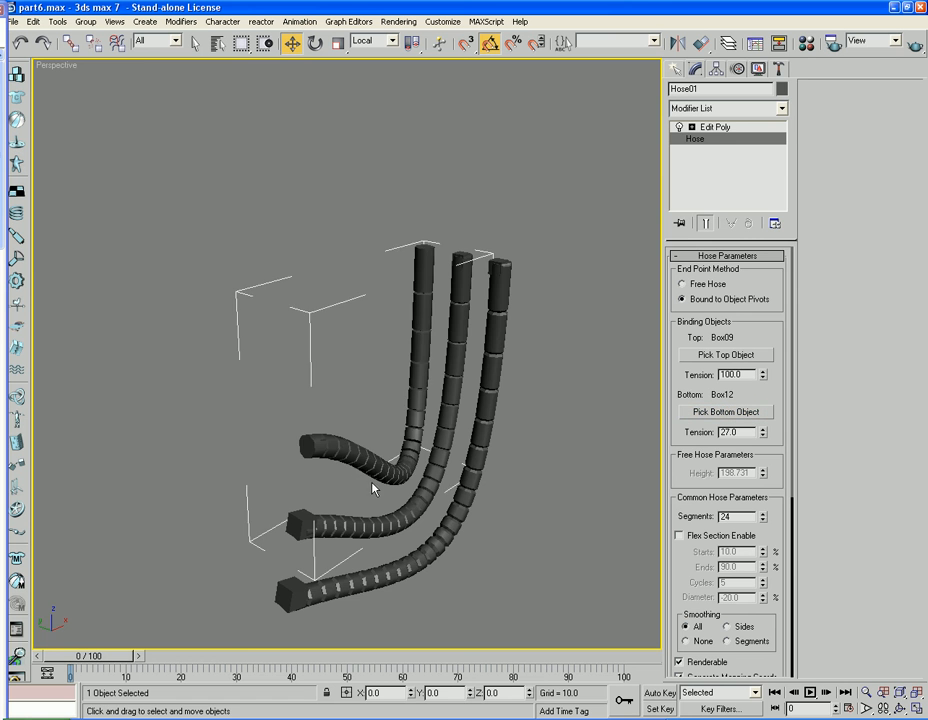
- Bind the middle hose, Hose02, to its end cubes with Box10 as top object and Box13 as bottom object
mouse_move(373, 487)
middle_mouse_down("alt")
mouse_move(346, 483)
mouse_move(356, 484)
middle_mouse_up("alt")
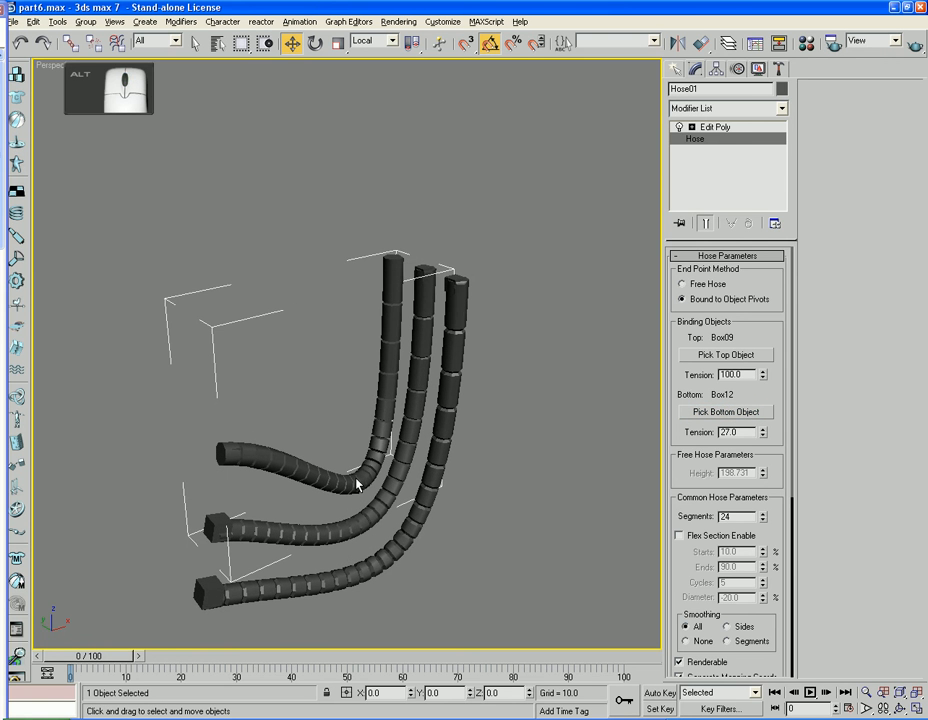
left_click(509, 346)
left_click(424, 356)
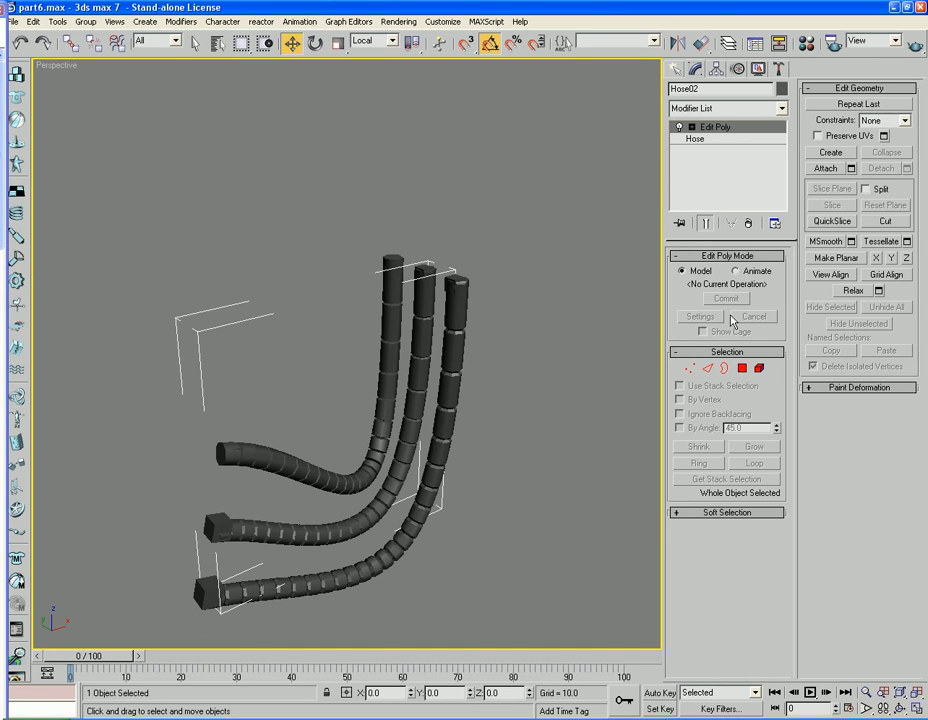
left_click(696, 140)
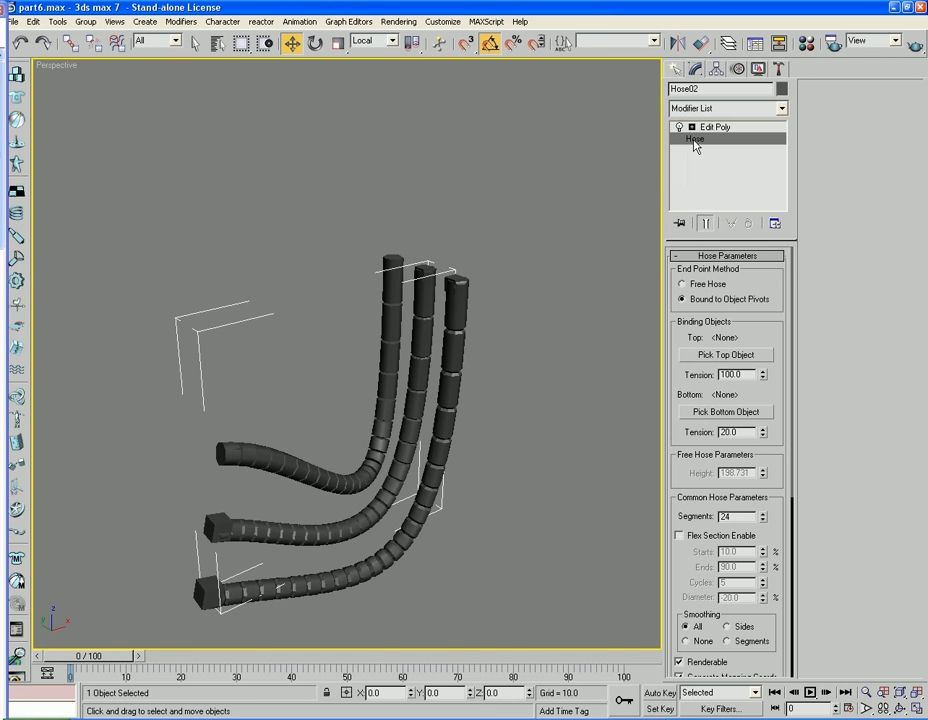
left_click(706, 355)
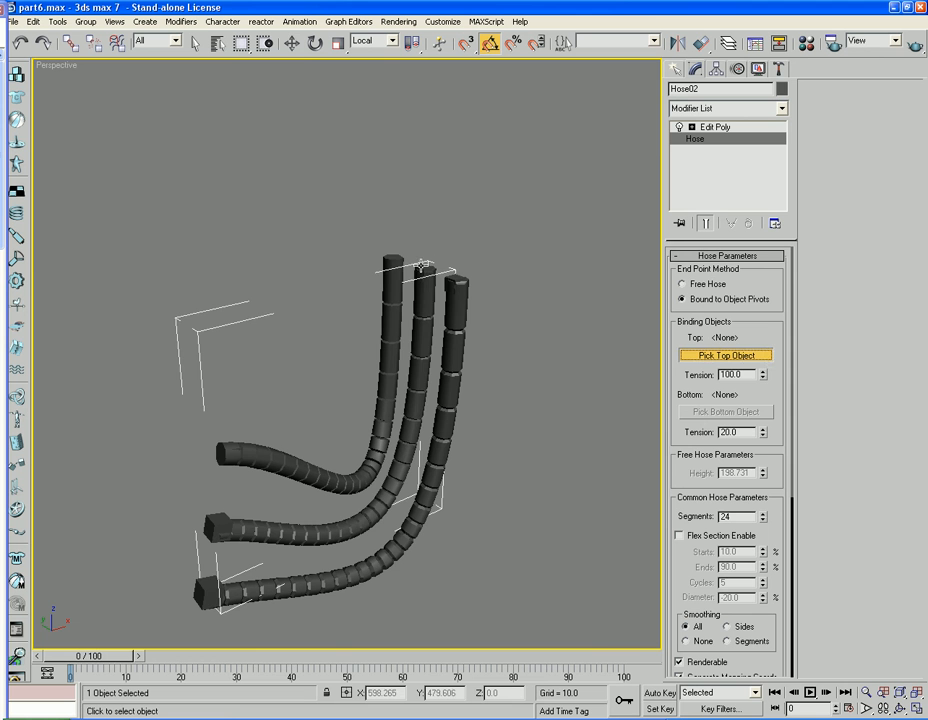
left_click(423, 265)
left_click(705, 415)
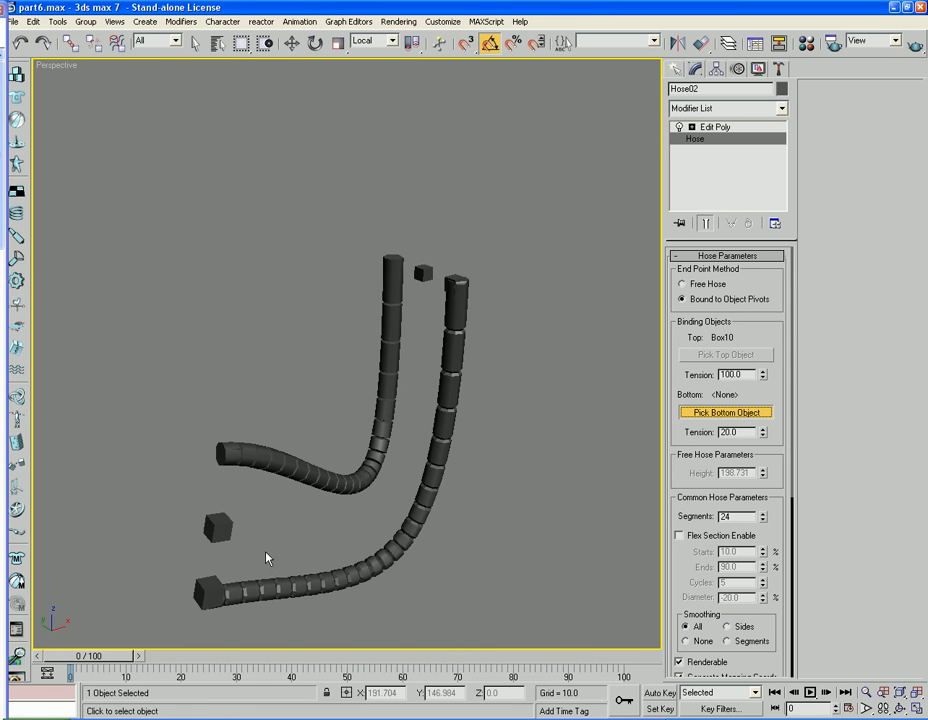
left_click(228, 535)
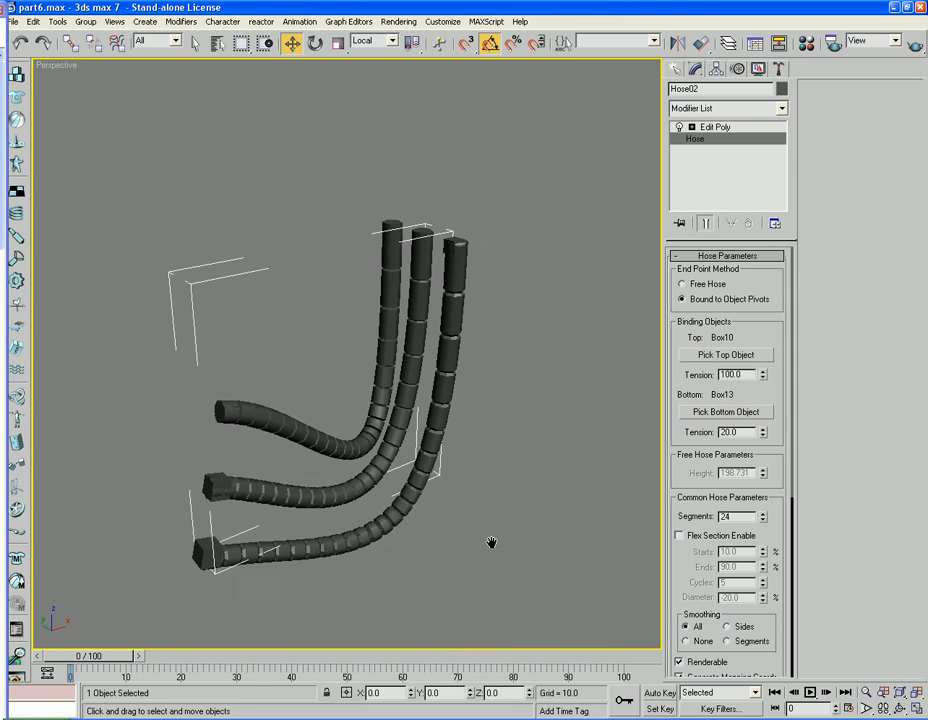
- Bind the outer hose, Hose03, to its end cubes with Box11 as top object and Box14 as bottom object
right_click(435, 522)
left_click(413, 537)
left_click(405, 512)
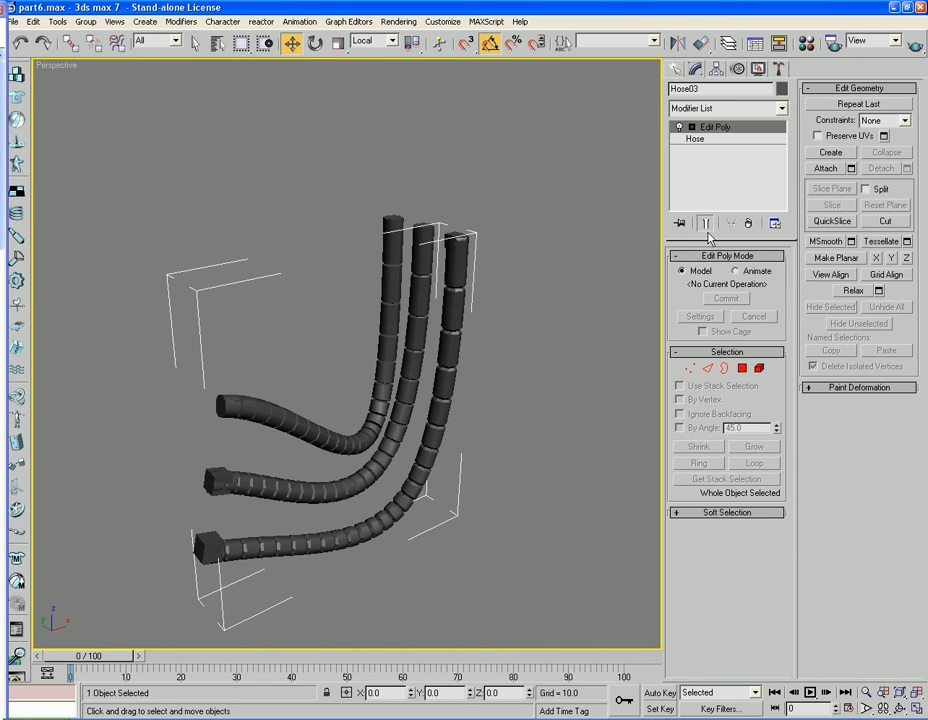
left_click(700, 139)
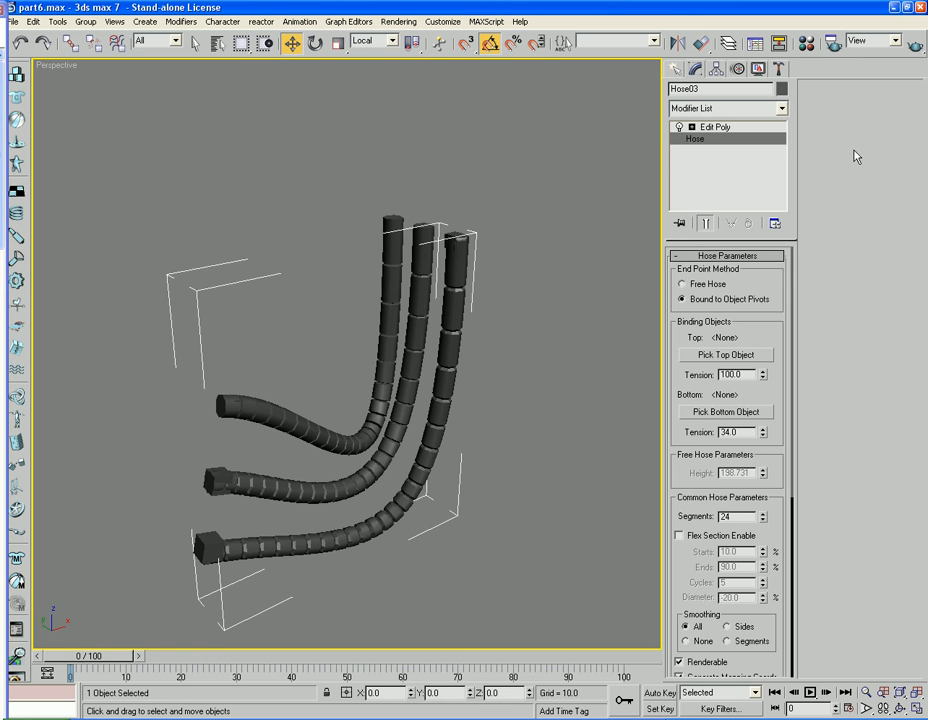
left_click(690, 356)
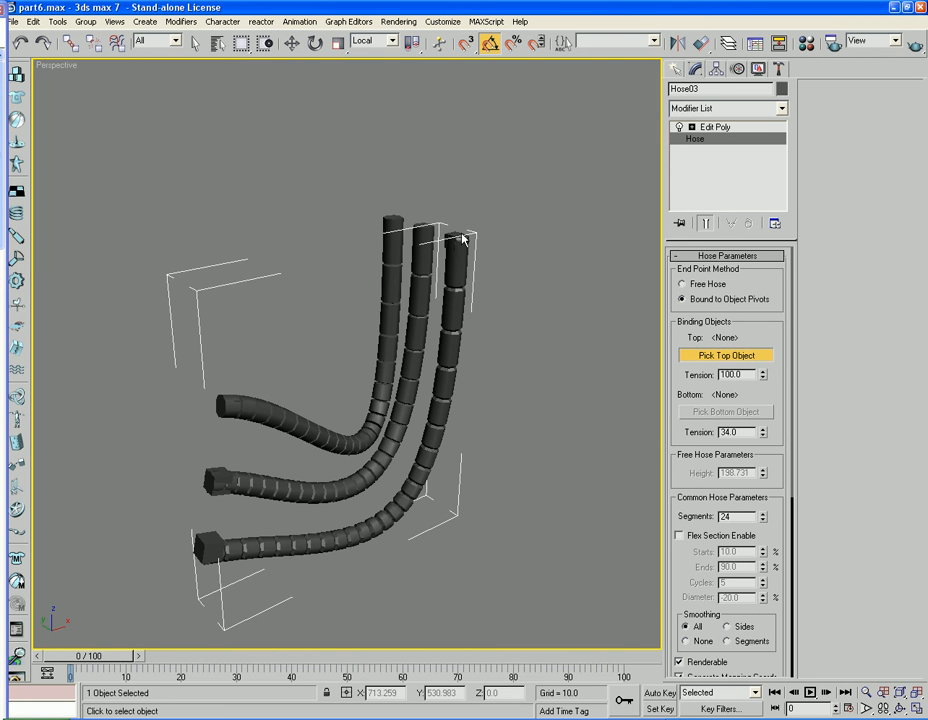
left_click(725, 412)
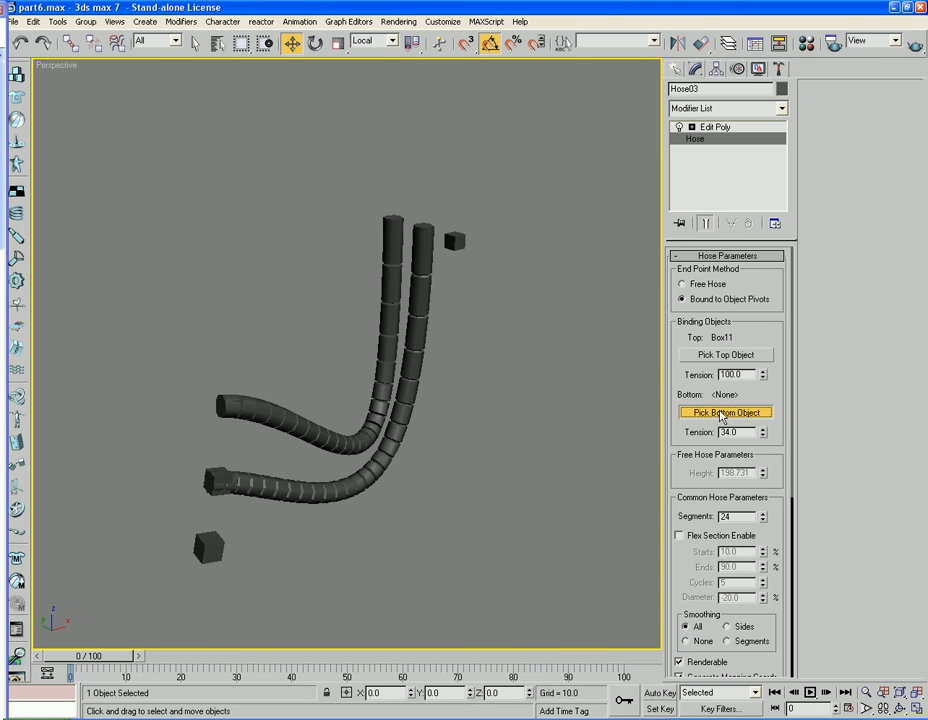
left_click(210, 547)
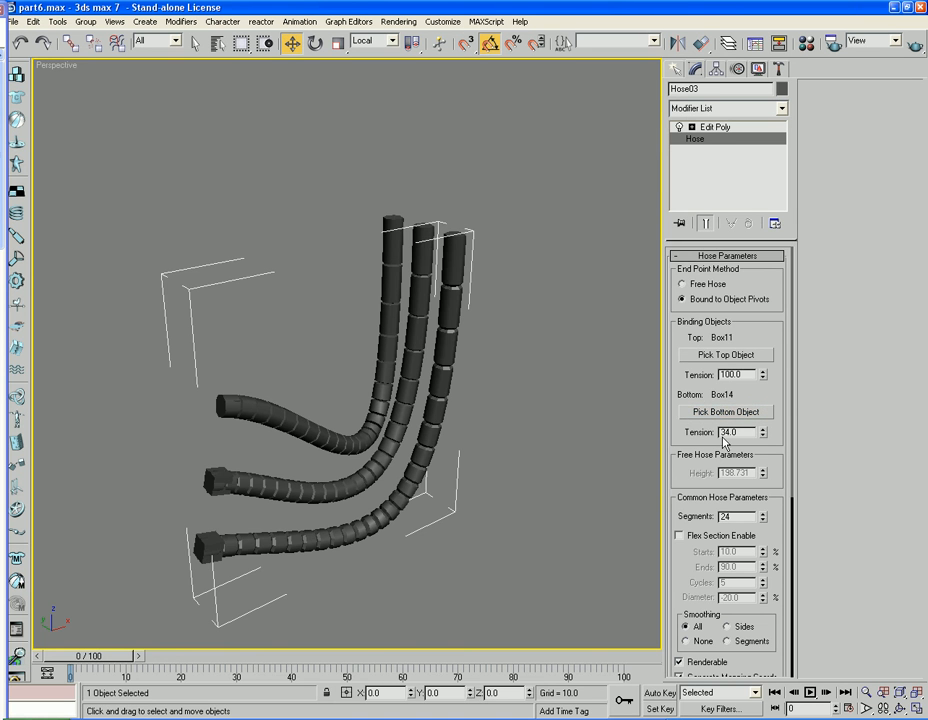
- Unhide all objects and delete the three hoses on the opposite leg
left_click(603, 412)
scroll(570, 410, "down", 5)
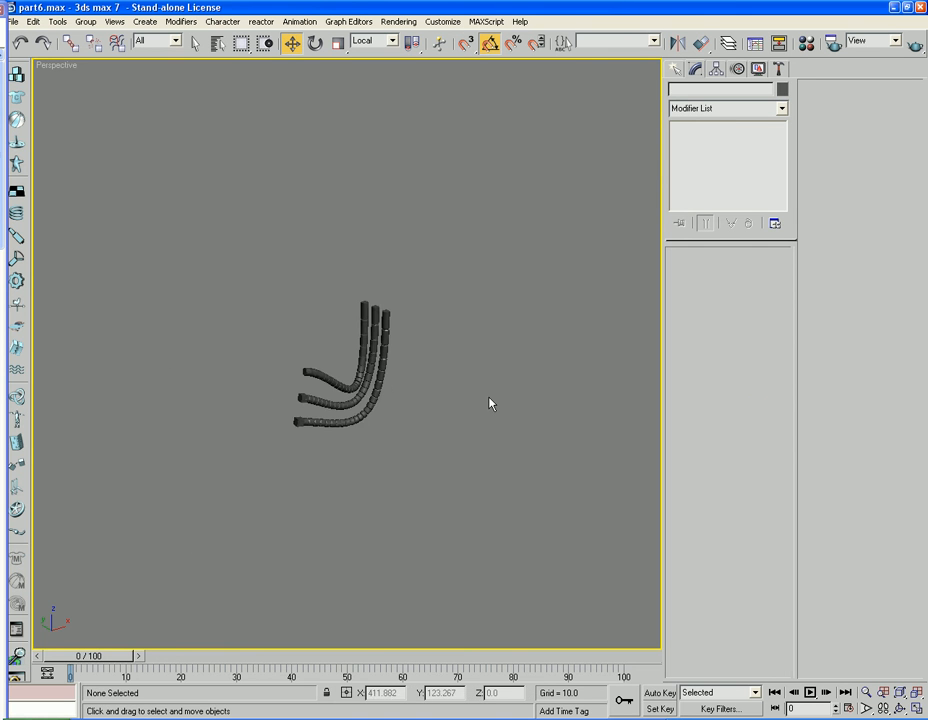
middle_click_drag(491, 402, 450, 388)
right_click(431, 381)
left_click(465, 342)
left_click_drag(514, 394, 530, 414)
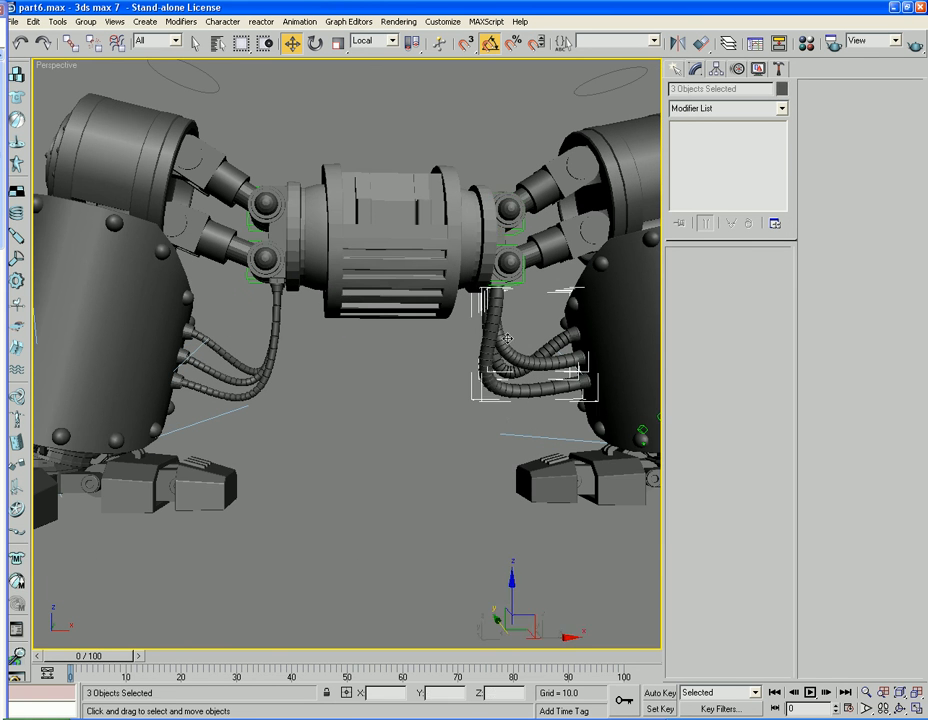
key("Delete")
- Select the leg with the rebound hoses together with the central body and hide all unselected objects
middle_click_drag(510, 346, 469, 357, "alt")
scroll(439, 337, "up", 5)
scroll(486, 398, "down", 5)
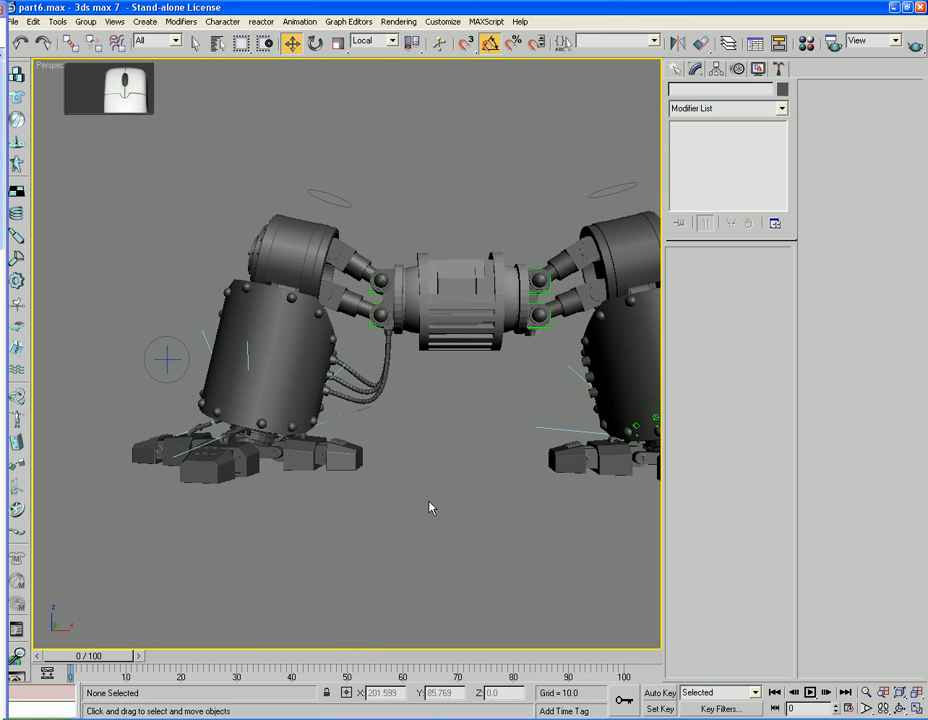
left_click_drag(443, 520, 122, 166)
right_click(315, 343)
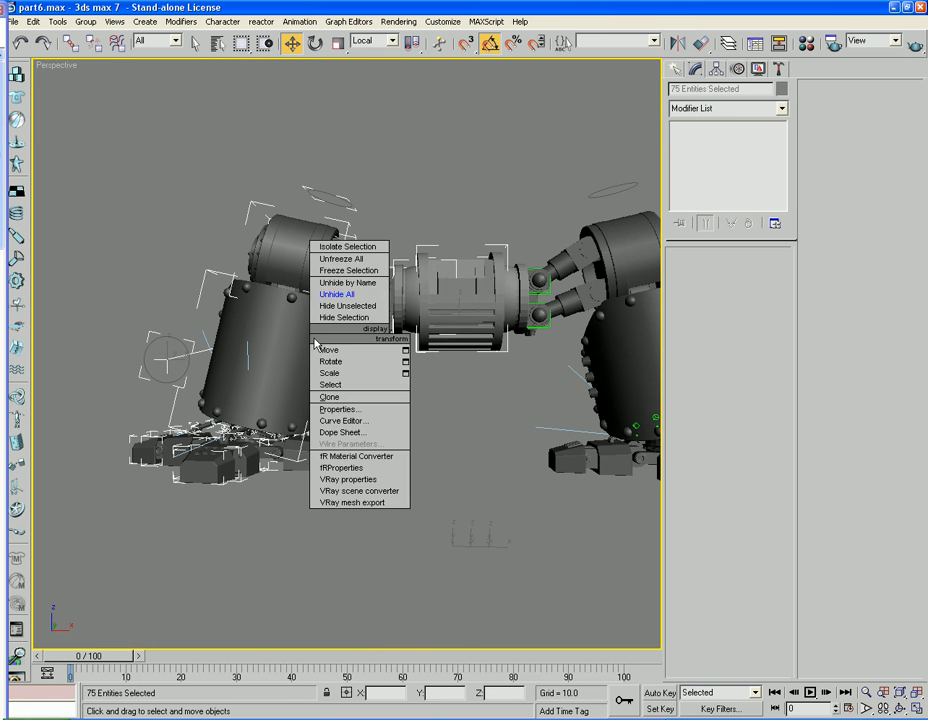
left_click(348, 305)
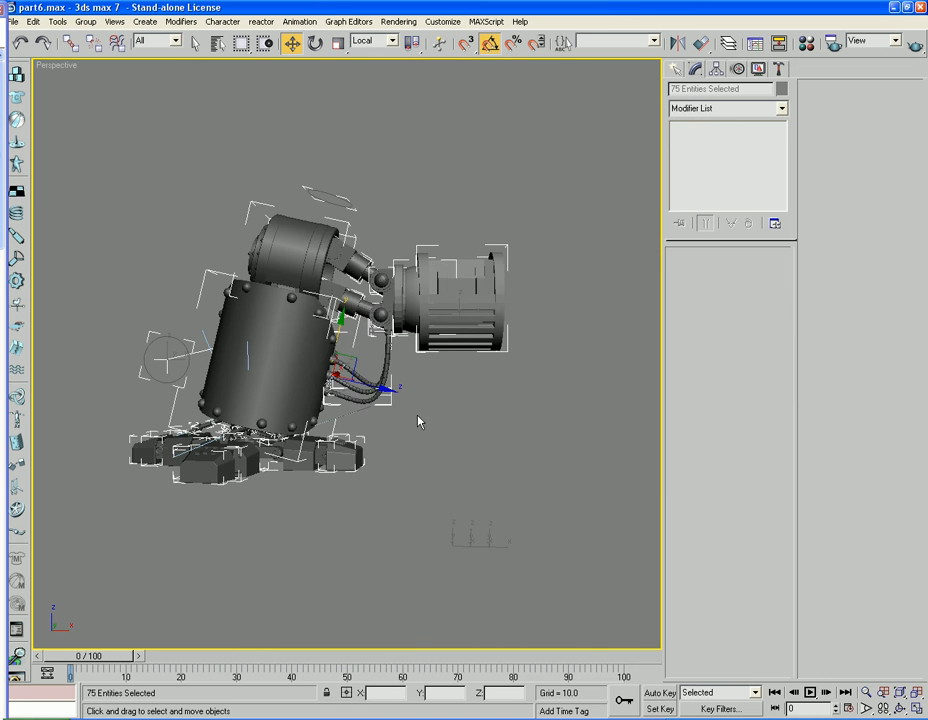
- Clear the selection and display the viewport in wireframe around the hose sockets
scroll(418, 421, "up", 8)
middle_click_drag(420, 420, 388, 389, "alt")
scroll(410, 360, "up", 5)
scroll(419, 330, "up", 4)
scroll(388, 389, "down", 6)
middle_click_drag(375, 346, 365, 391, "alt")
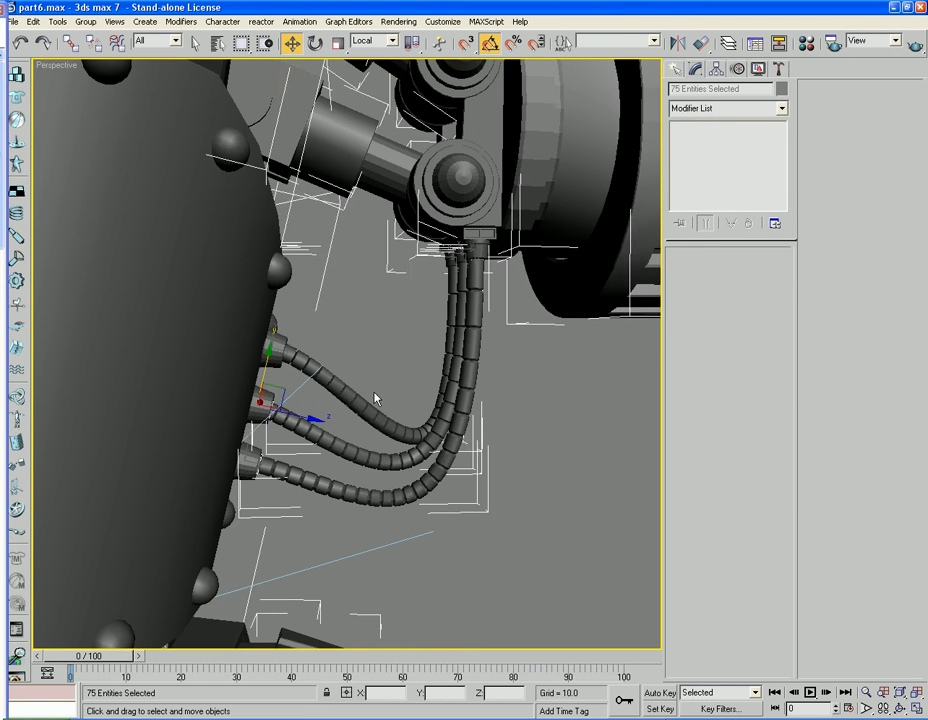
left_click(377, 321)
key("F3")
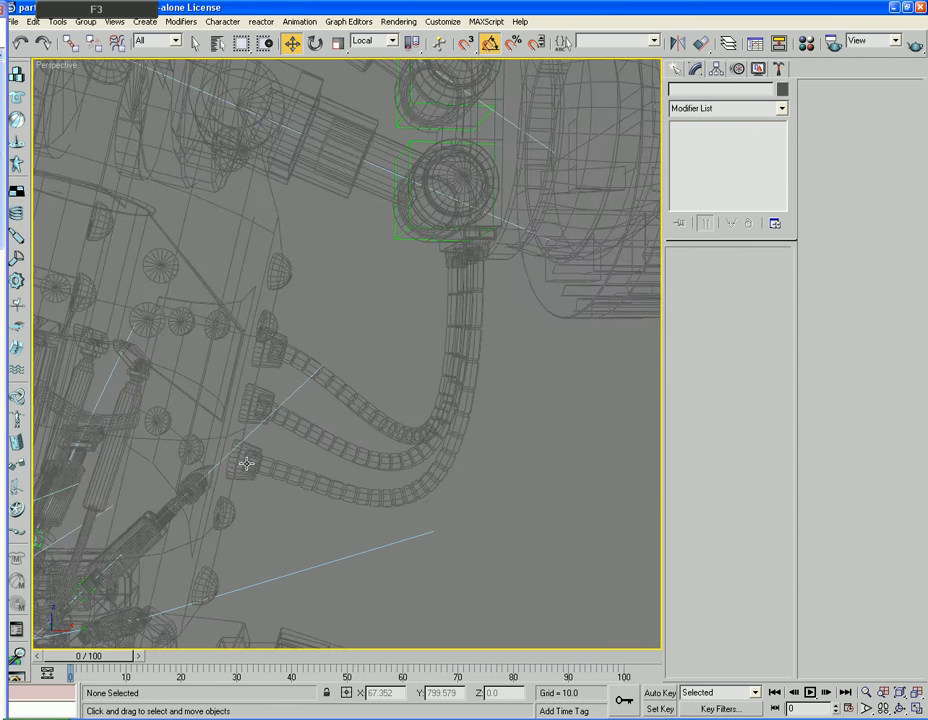
- Link the cube in the lowest leg-side hose socket, Box14, to central_lower_leg_shaft as its parent
scroll(300, 468, "up", 3)
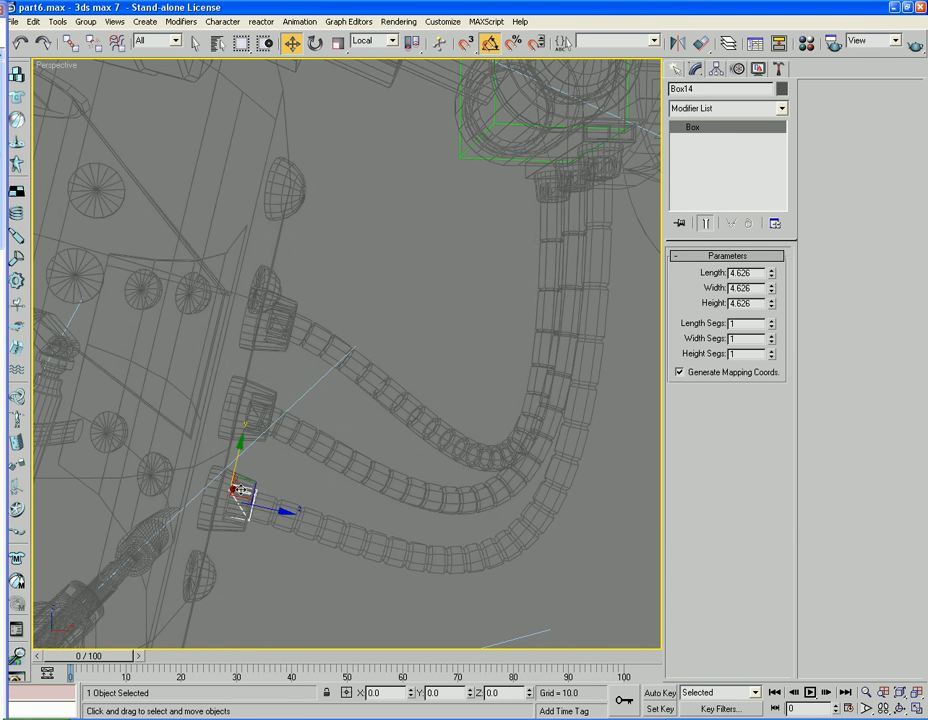
scroll(292, 358, "down", 5)
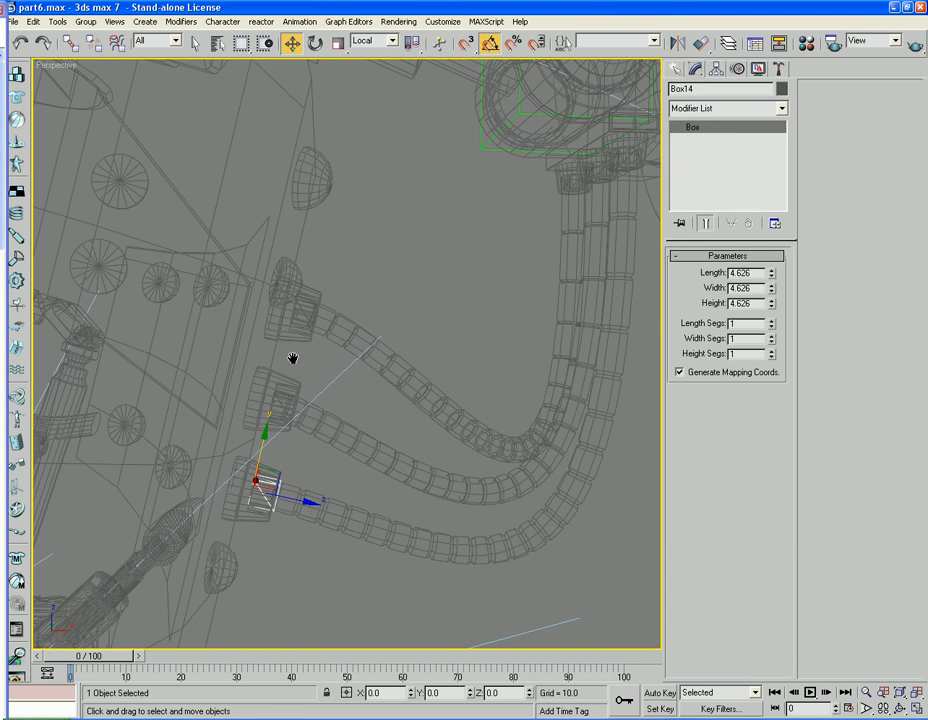
left_click(69, 42)
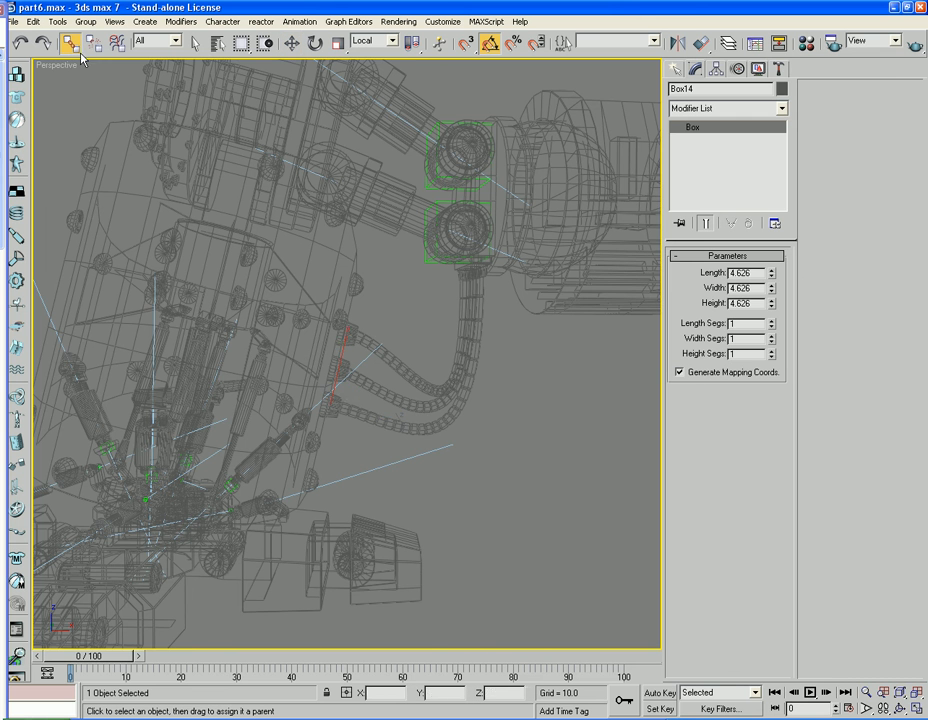
scroll(341, 396, "up", 3)
scroll(340, 398, "up", 4)
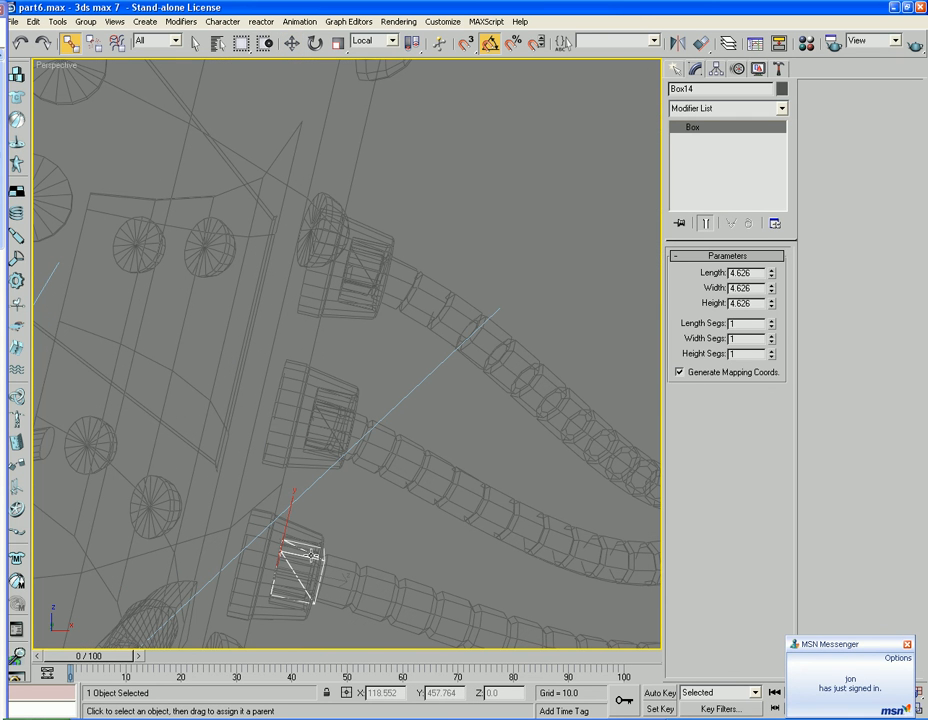
left_click(310, 555)
left_click_drag(310, 555, 266, 492)
scroll(266, 492, "down", 5)
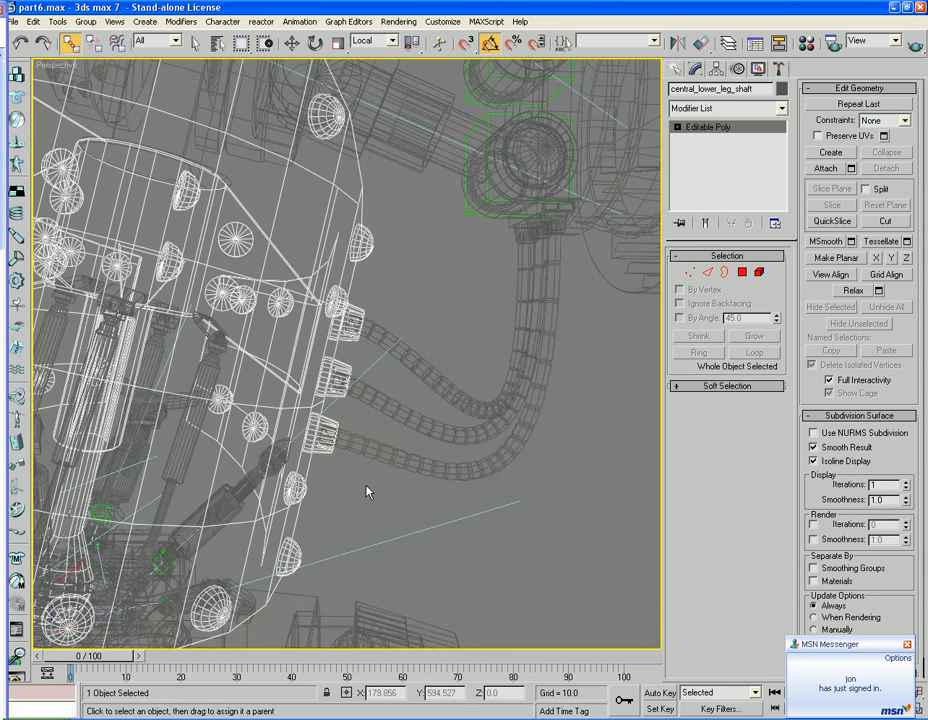
- Link Box14 in the lowest hose socket to central_lower_leg_shaft as its parent once more
scroll(367, 491, "up", 8)
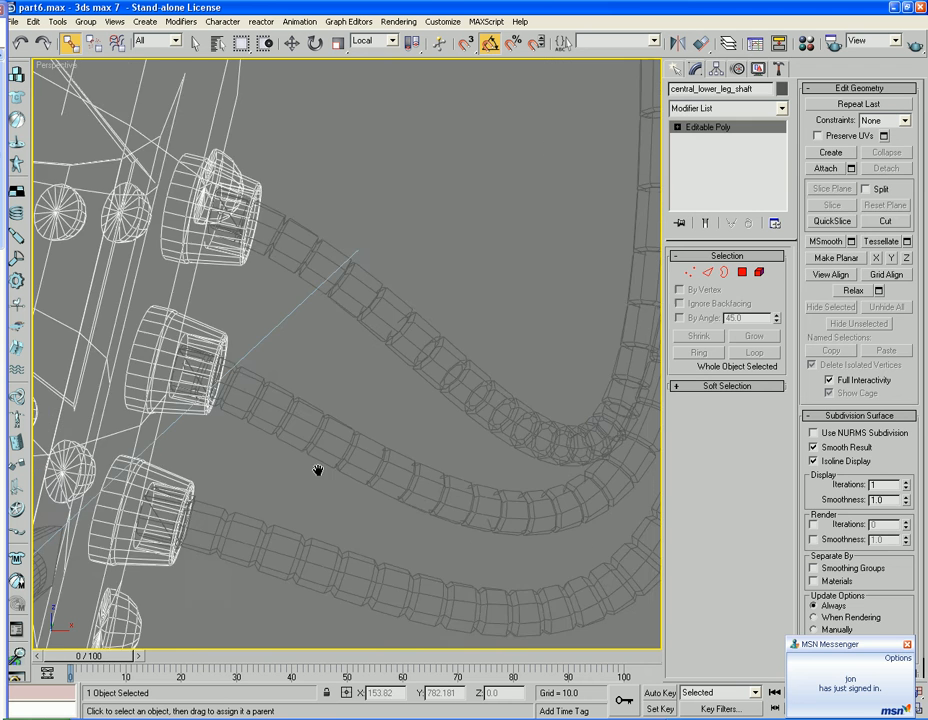
left_click(237, 496)
left_click(237, 496)
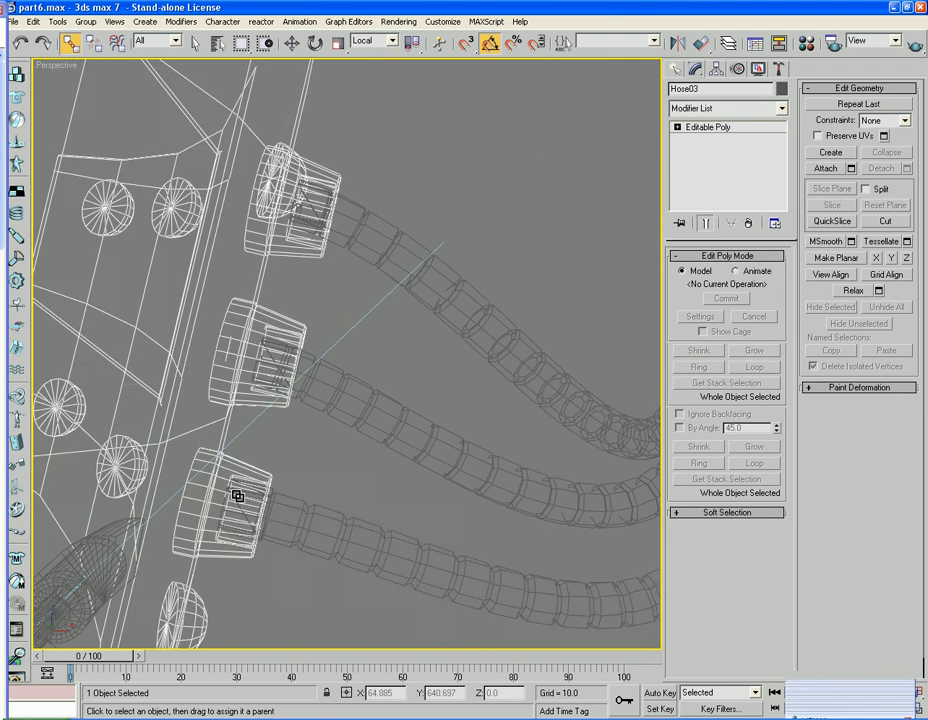
left_click(237, 496)
left_click(237, 496)
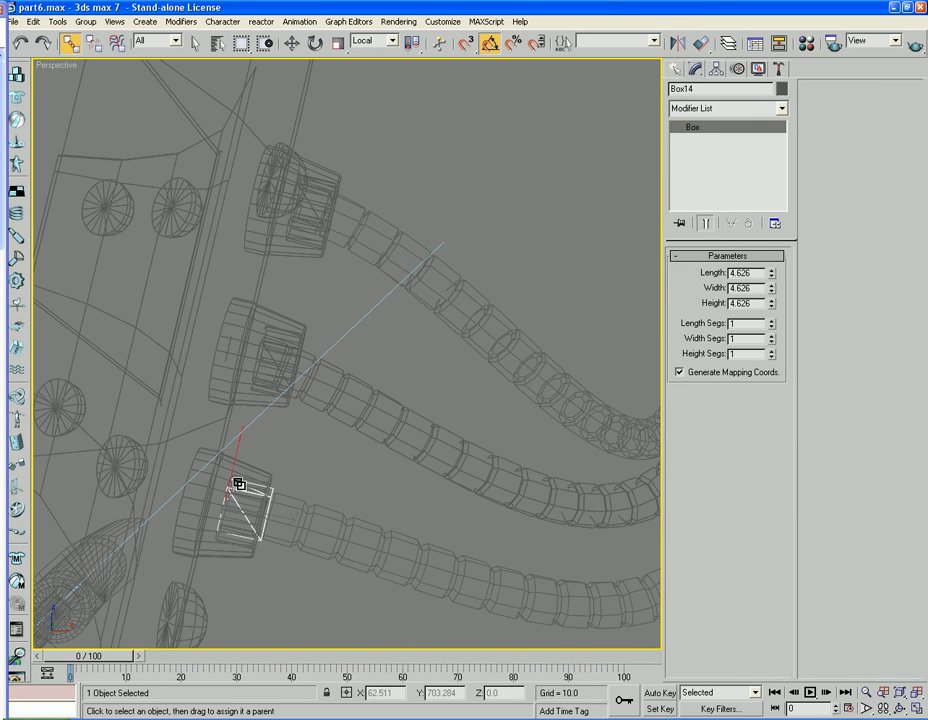
mouse_move(215, 441)
left_mouse_down()
mouse_move(224, 493)
mouse_move(232, 489)
mouse_move(223, 425)
left_mouse_up()
scroll(223, 425, "down", 7)
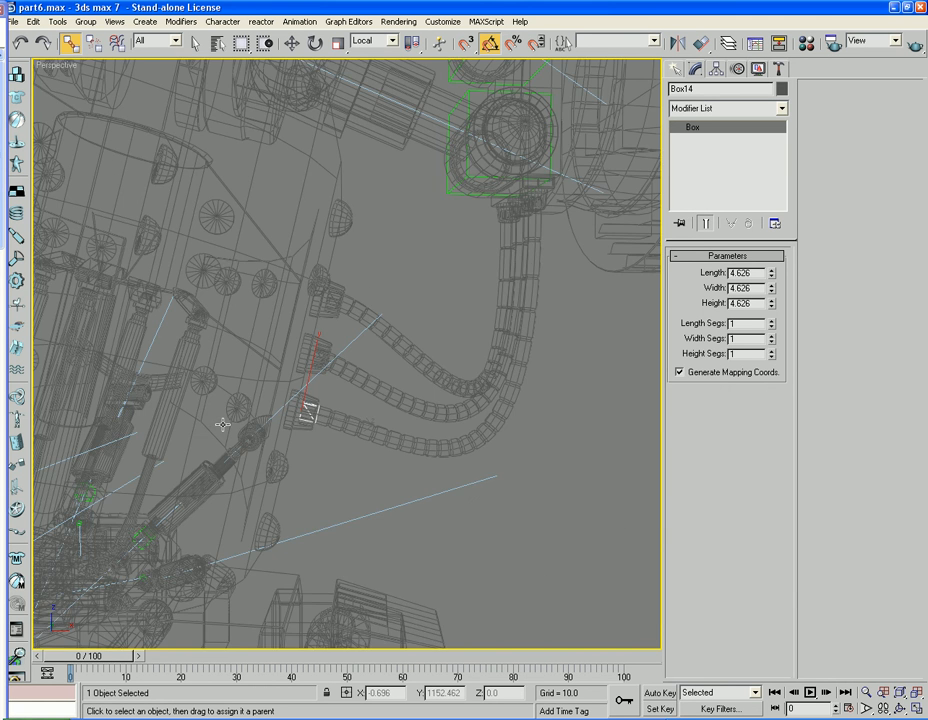
- Return to shaded display, raise the leg's IK chain to test the hose attachment, and nudge Box14 along its Y axis
key("F3")
scroll(400, 465, "down", 5)
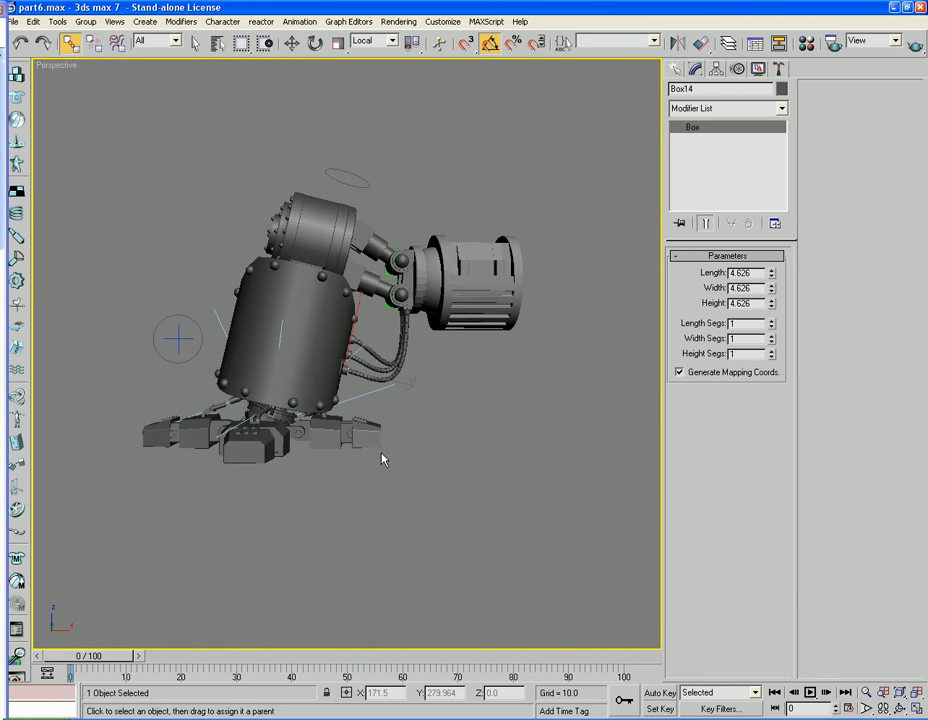
left_click(181, 338)
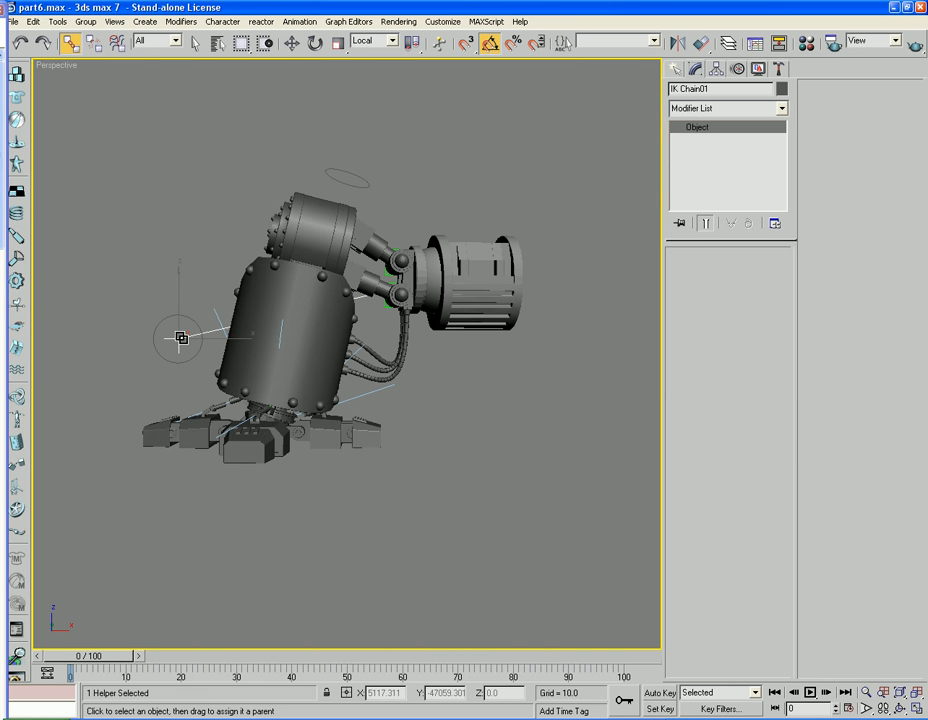
key("w")
left_click_drag(178, 299, 177, 268)
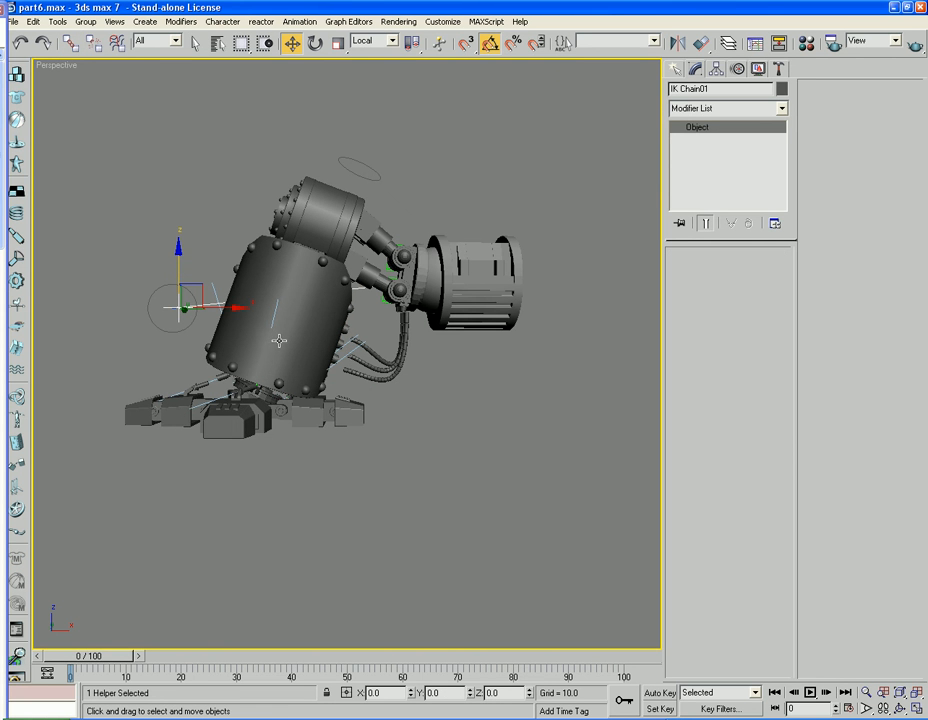
scroll(403, 383, "up", 10)
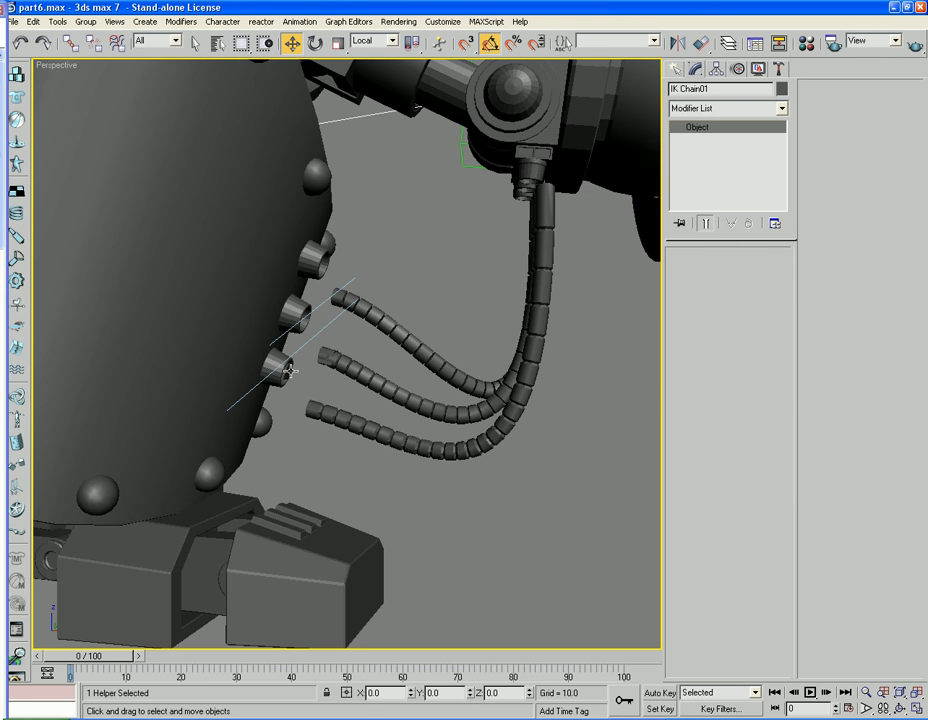
left_click(289, 371)
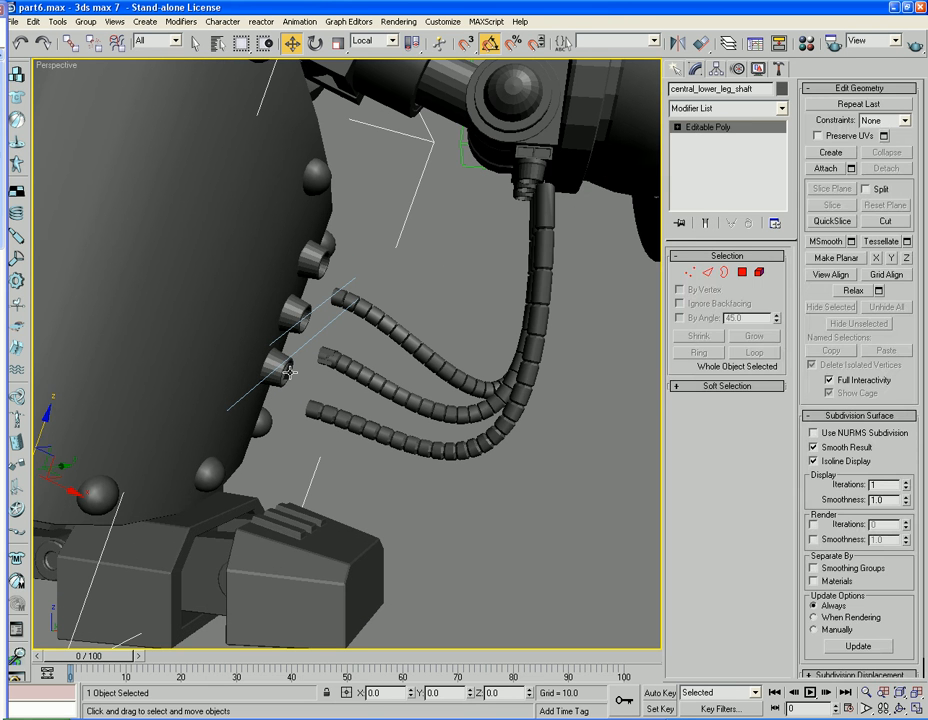
left_click(287, 329)
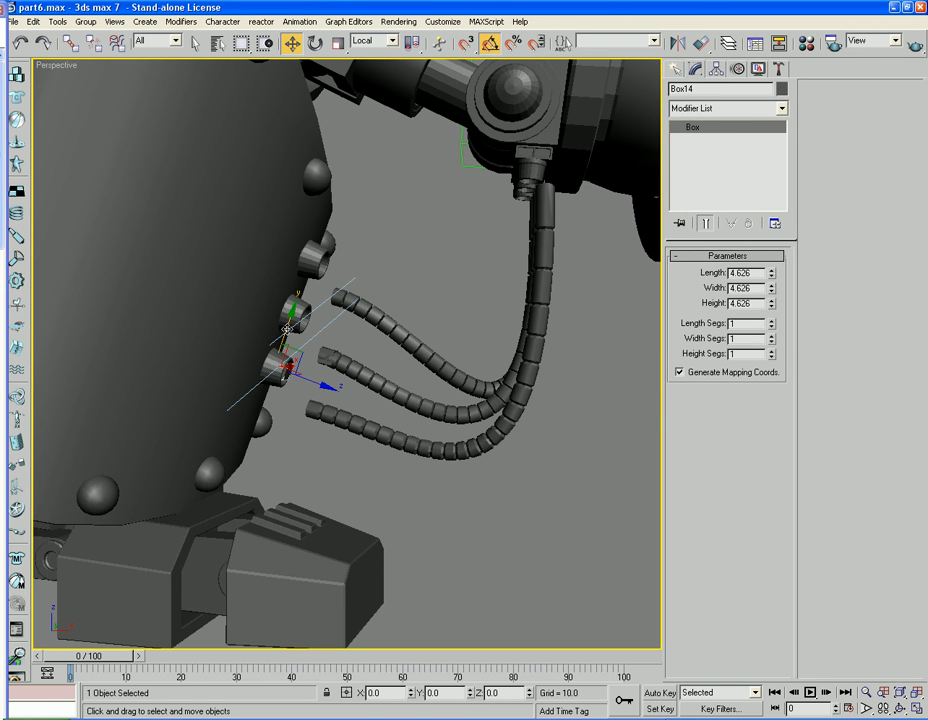
left_click_drag(287, 329, 289, 331)
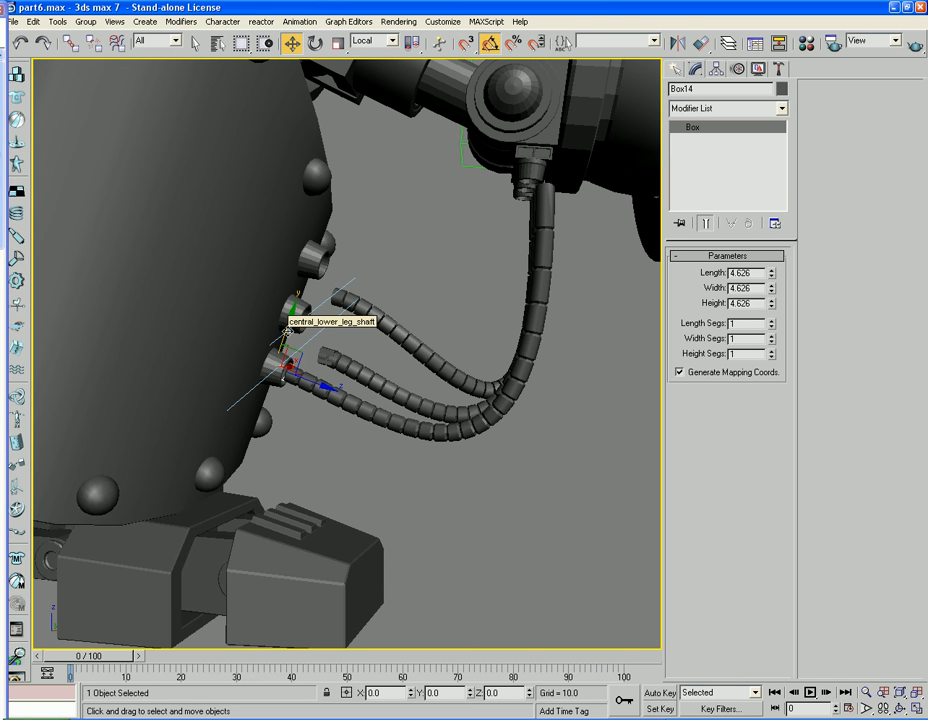
- Undo the test moves of Box14 and the IK chain, and nudge Box14 to refresh the lowest hose
key("ctrl+z")
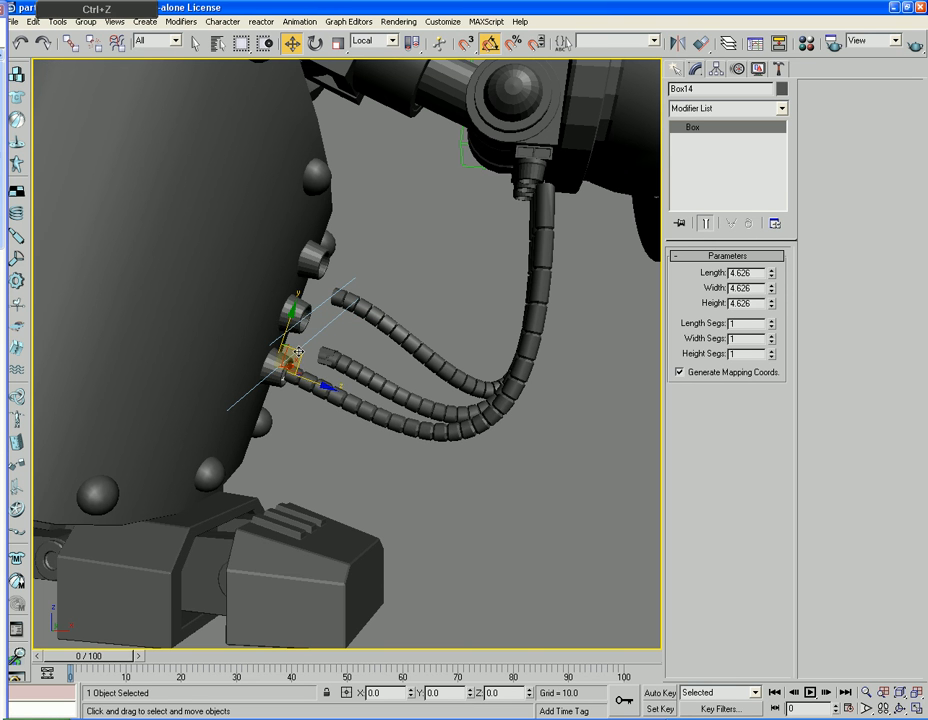
key("ctrl+z")
key("ctrl+z")
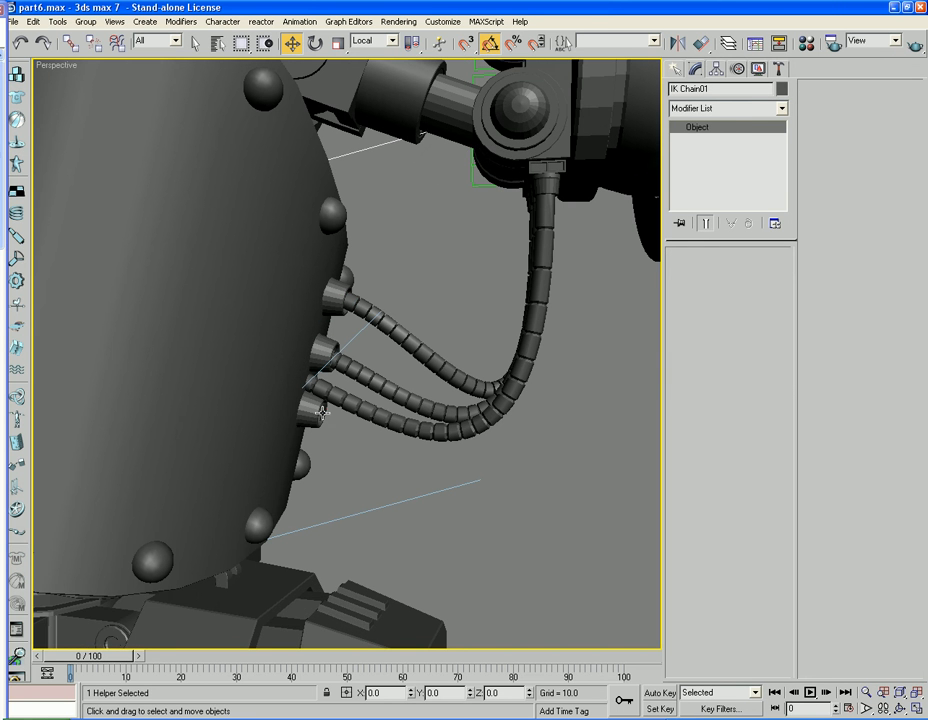
left_click(320, 400)
left_click_drag(316, 372, 316, 373)
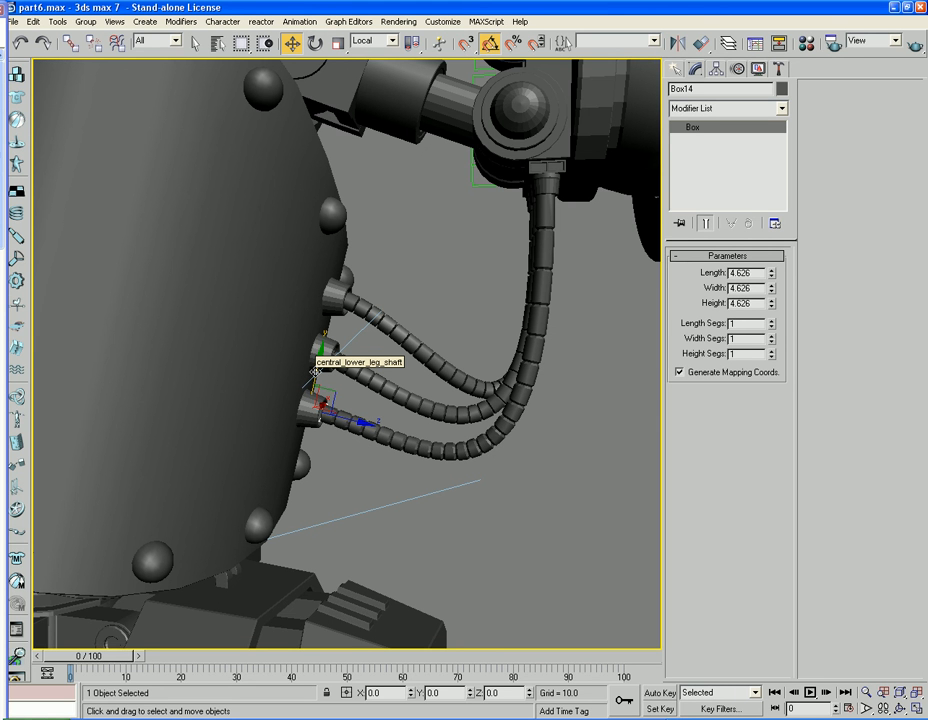
- Clone Box14 as a single copy placed just below the lowest hose socket
scroll(315, 372, "down", 10)
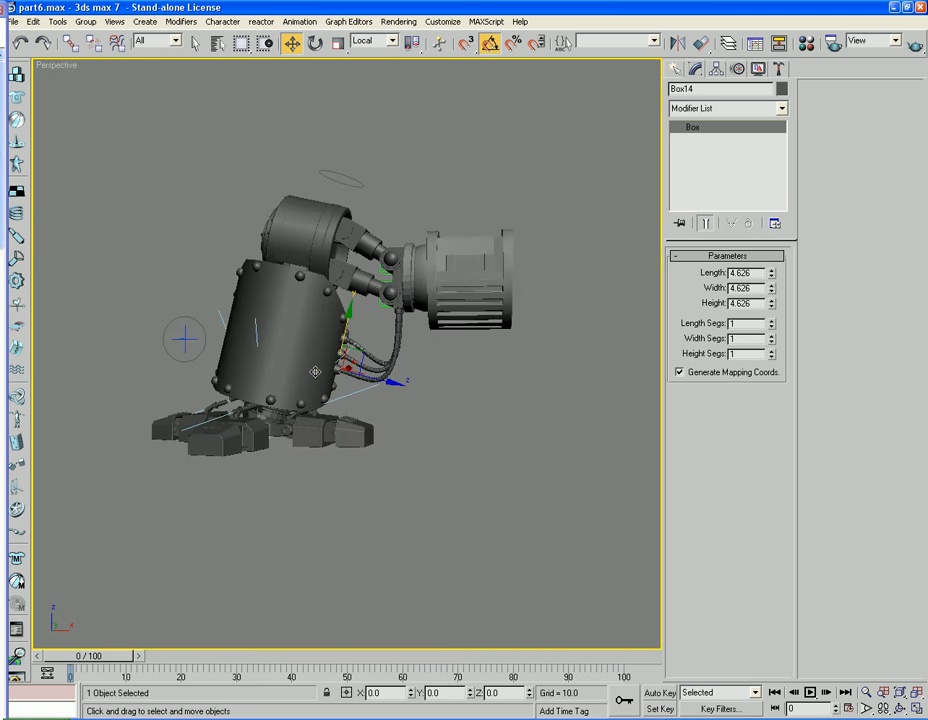
middle_click_drag(350, 425, 464, 434, "alt")
scroll(404, 433, "up", 10)
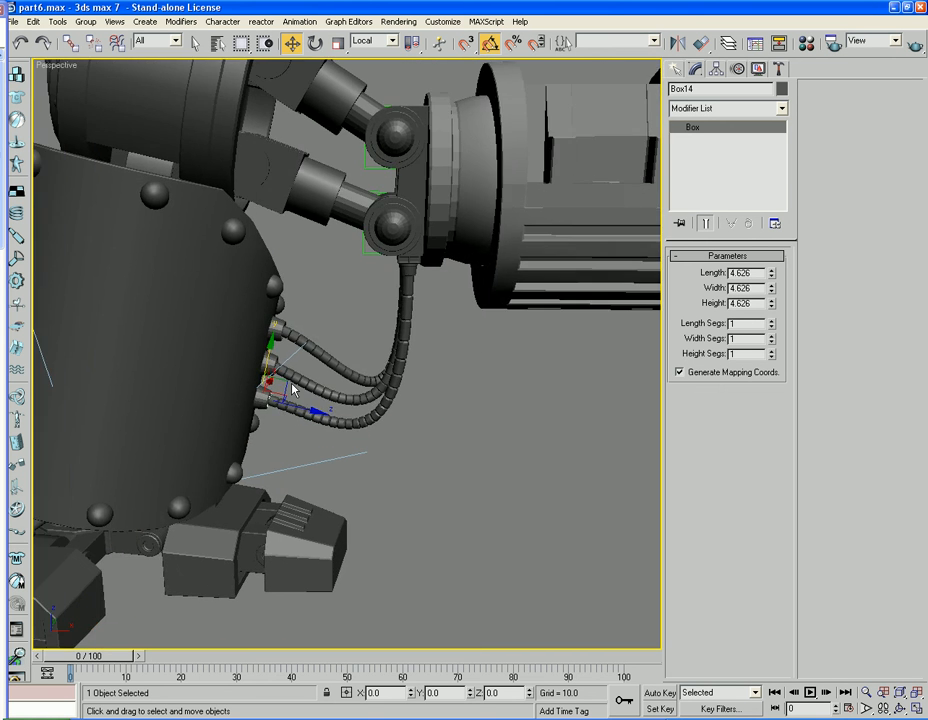
left_click_drag(268, 358, 263, 398, "shift")
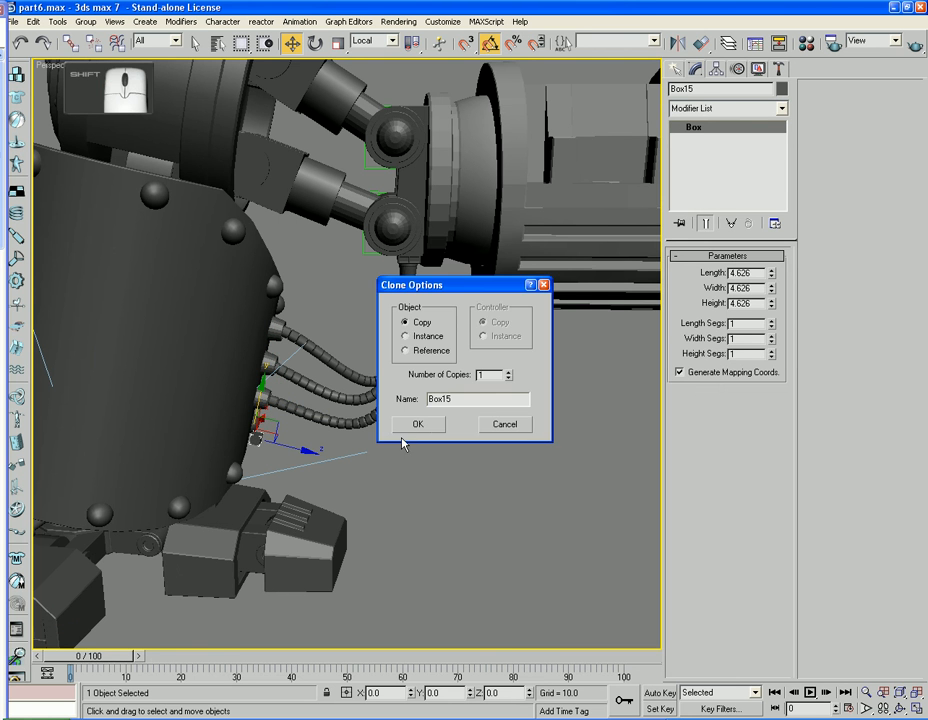
left_click(418, 423)
- Display the viewport in wireframe and link Box14 to its copy below the socket as parent
scroll(307, 414, "up", 4)
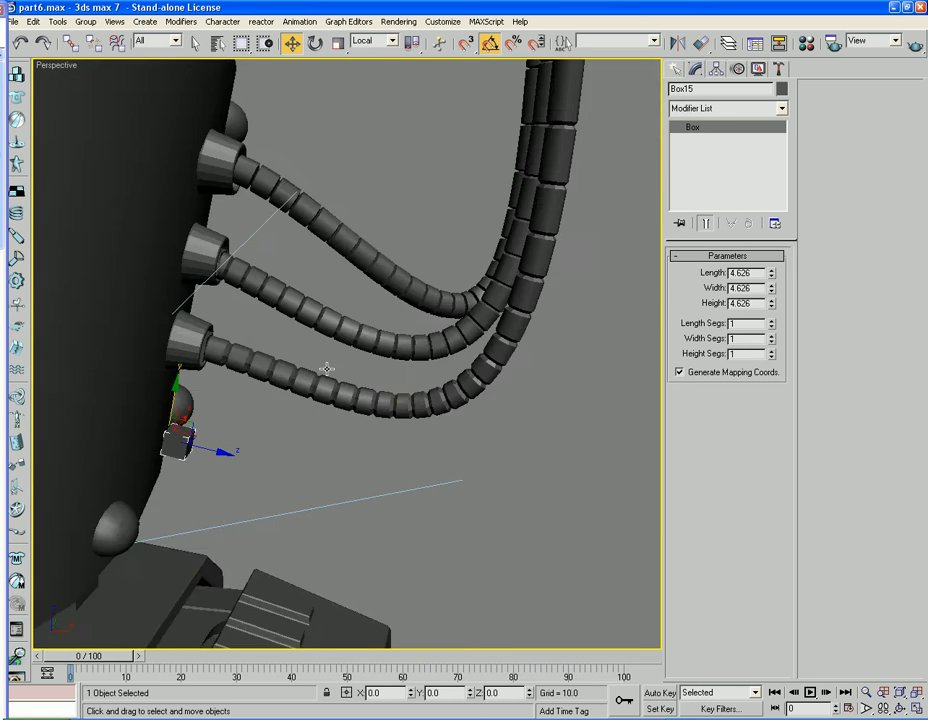
key("F3")
scroll(255, 342, "up", 2)
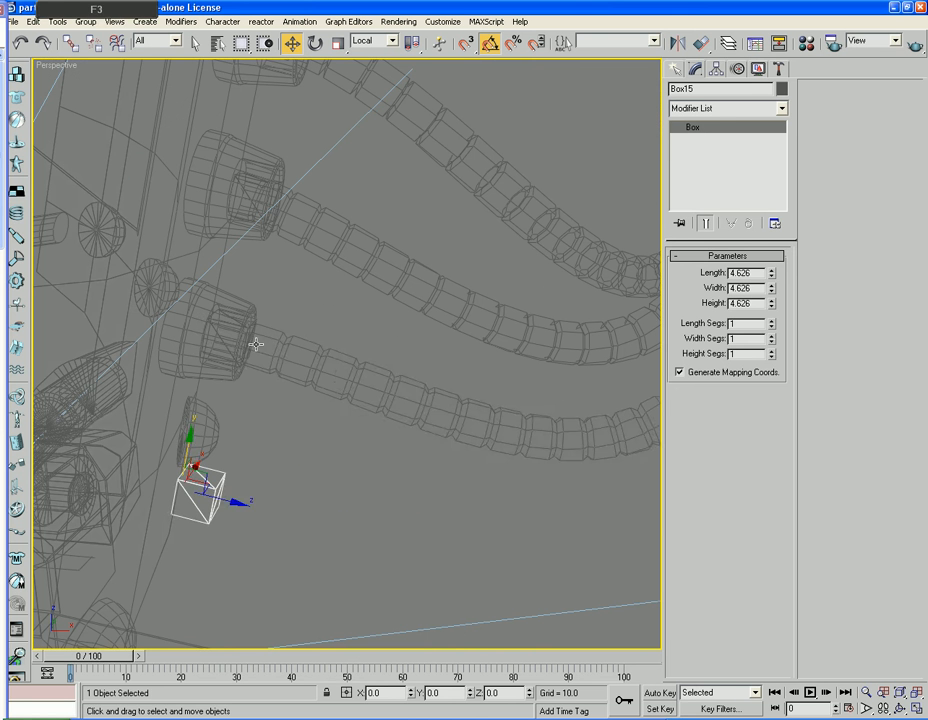
left_click(218, 325)
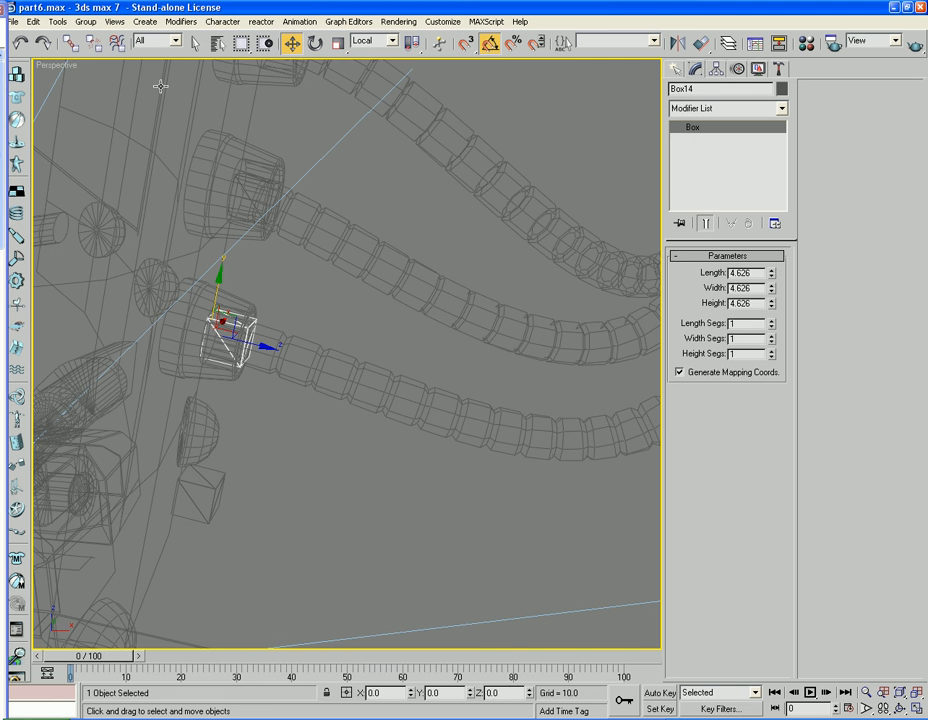
left_click(69, 42)
left_click_drag(214, 342, 205, 500)
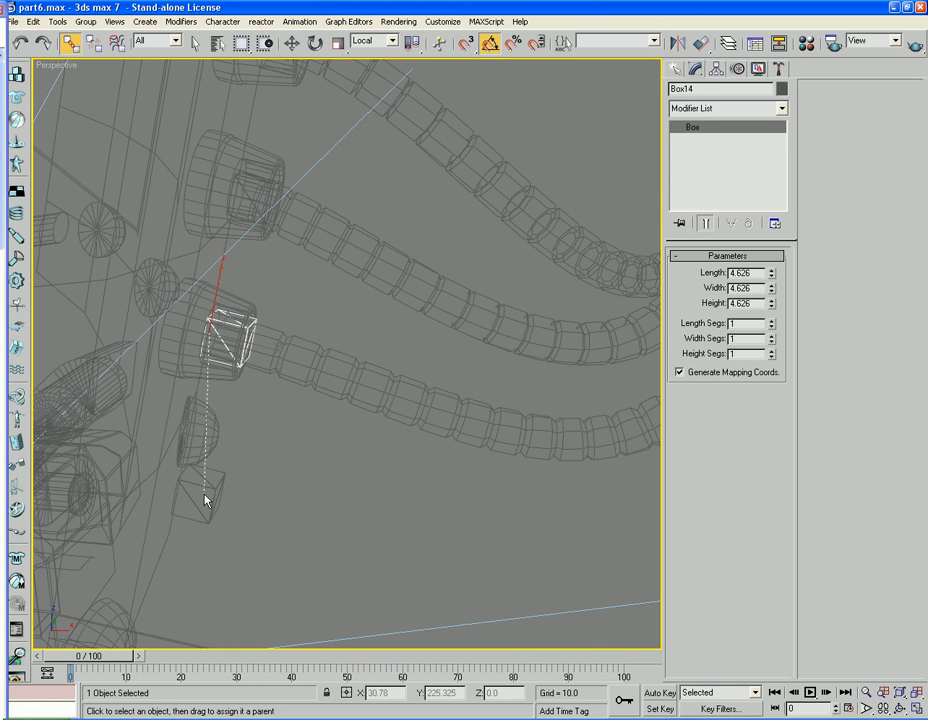
left_click_drag(223, 357, 199, 481)
scroll(253, 464, "down", 2)
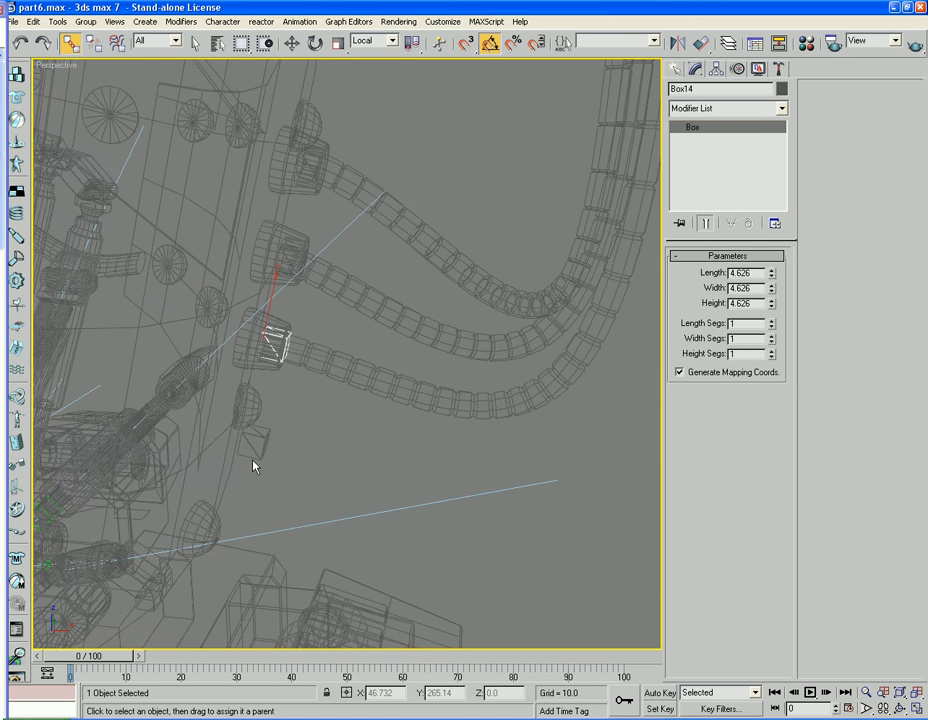
- Try moving the copied box along its Y axis to test the link, and undo the move
middle_click_drag(381, 445, 334, 444)
scroll(334, 444, "up", 1)
right_click(333, 444)
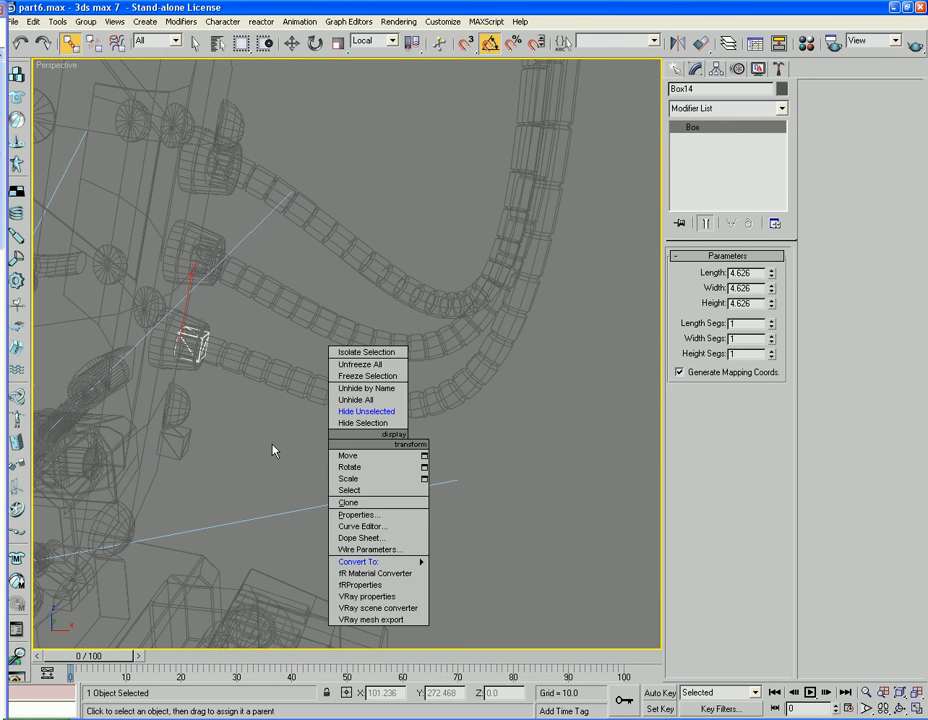
left_click(177, 437)
key("w")
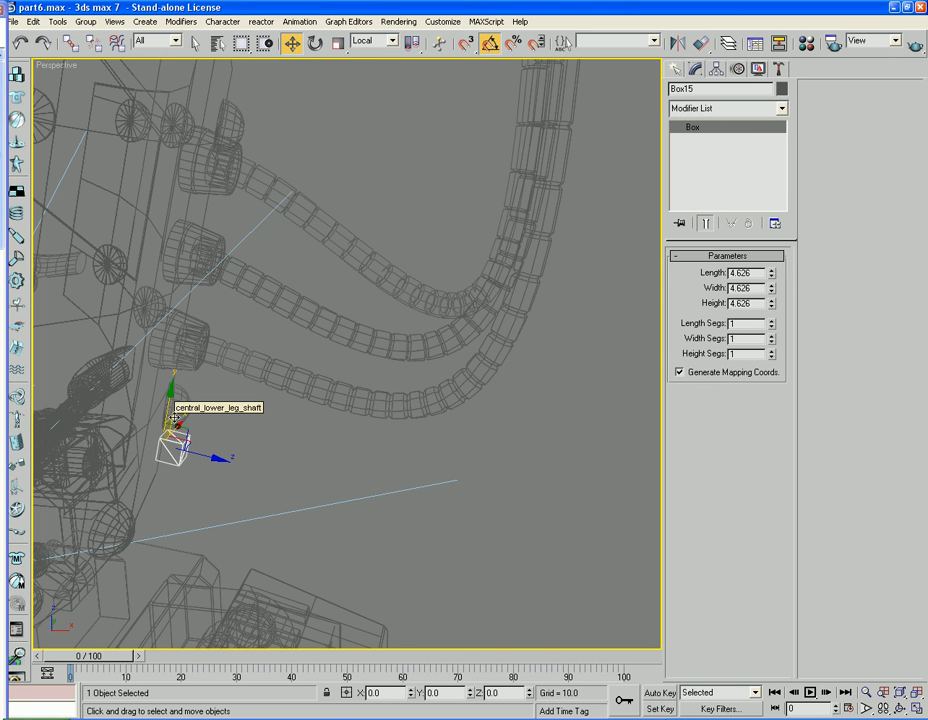
key("ctrl+z")
left_click(237, 433)
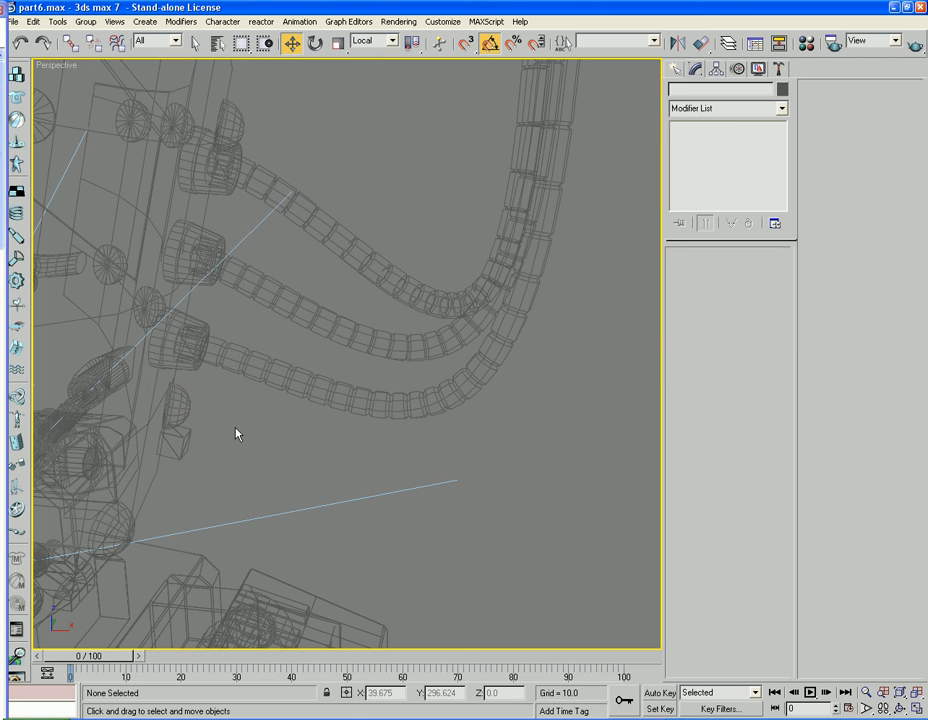
- Isolate the lowest hose together with the copied box and display them shaded
scroll(237, 433, "down", 5)
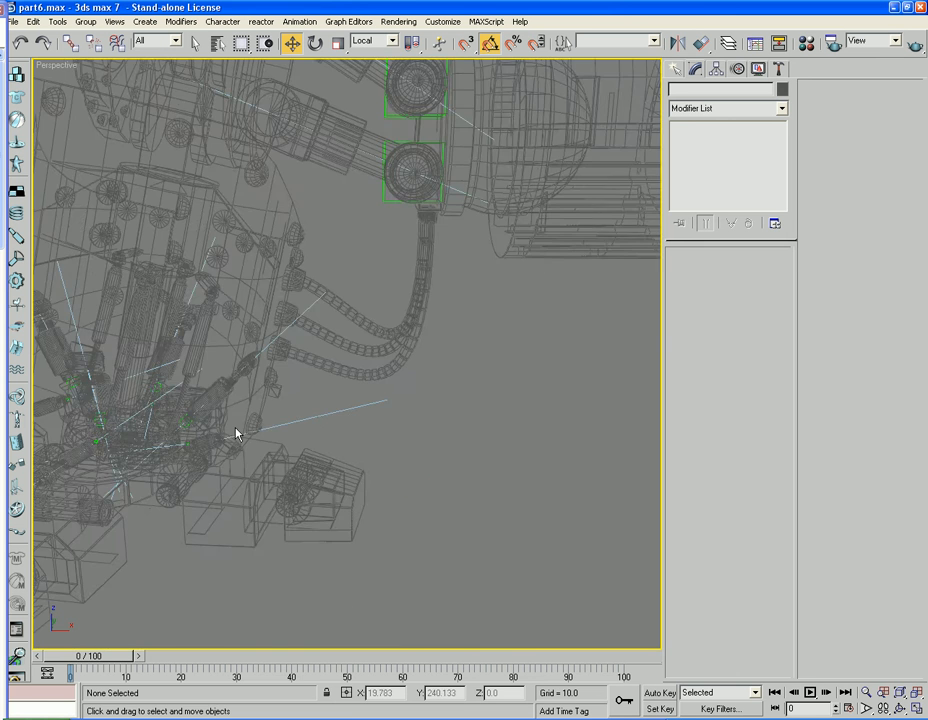
middle_click_drag(354, 412, 338, 394)
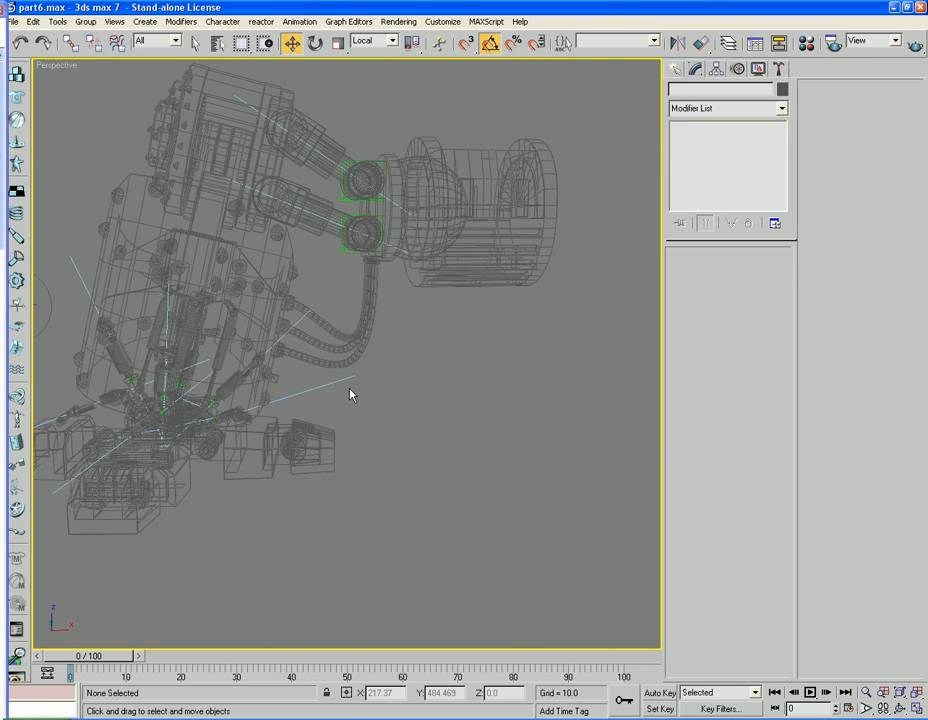
left_click_drag(350, 389, 315, 369)
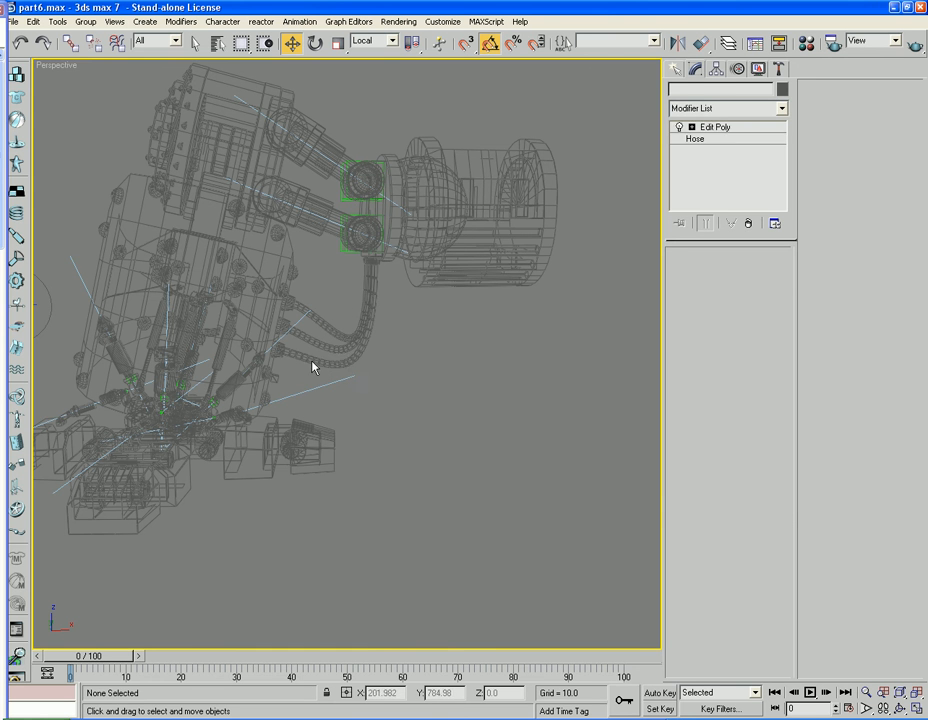
left_click(271, 375, "ctrl")
right_click(274, 373)
left_click(306, 287)
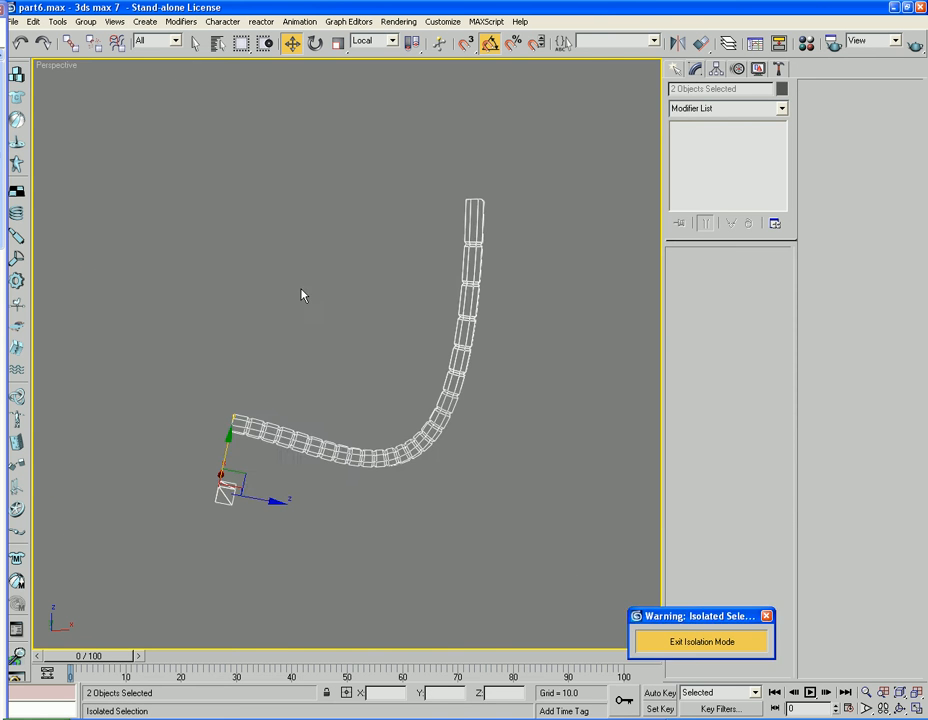
key("F3")
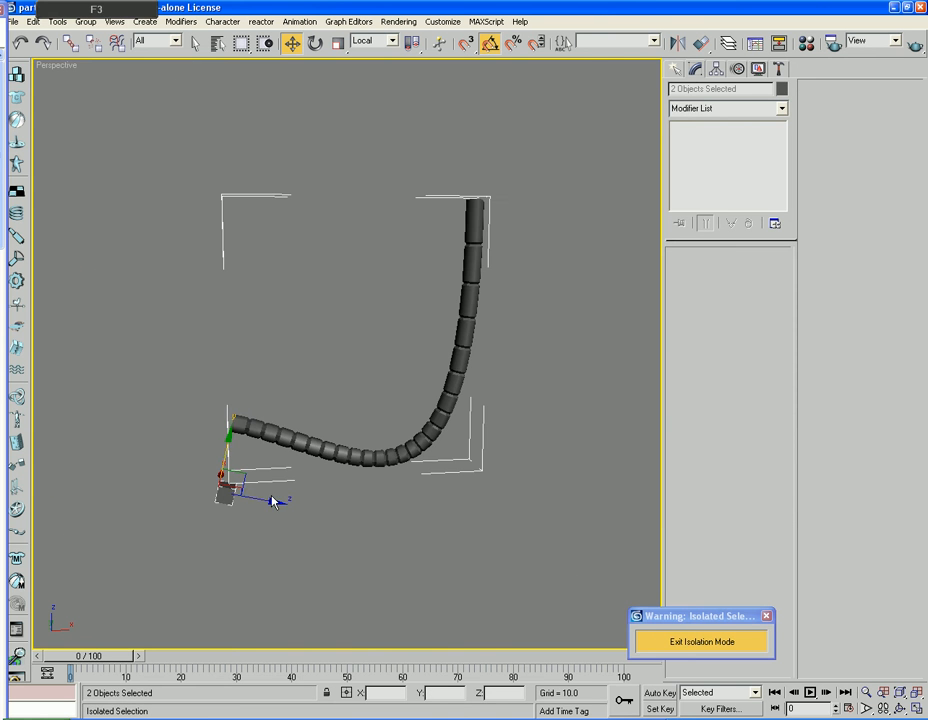
- Test the hose by moving the copied box up along its Y axis, undo the move and exit isolation
left_click(223, 454)
left_click(225, 488)
left_click_drag(224, 458, 228, 439)
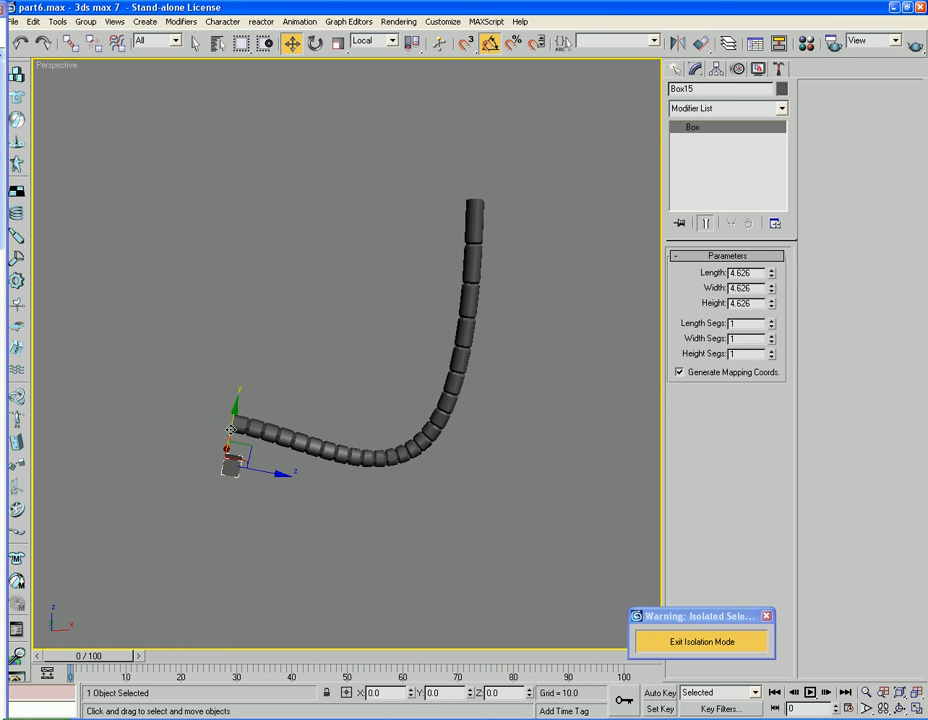
key("ctrl+z")
left_click(682, 643)
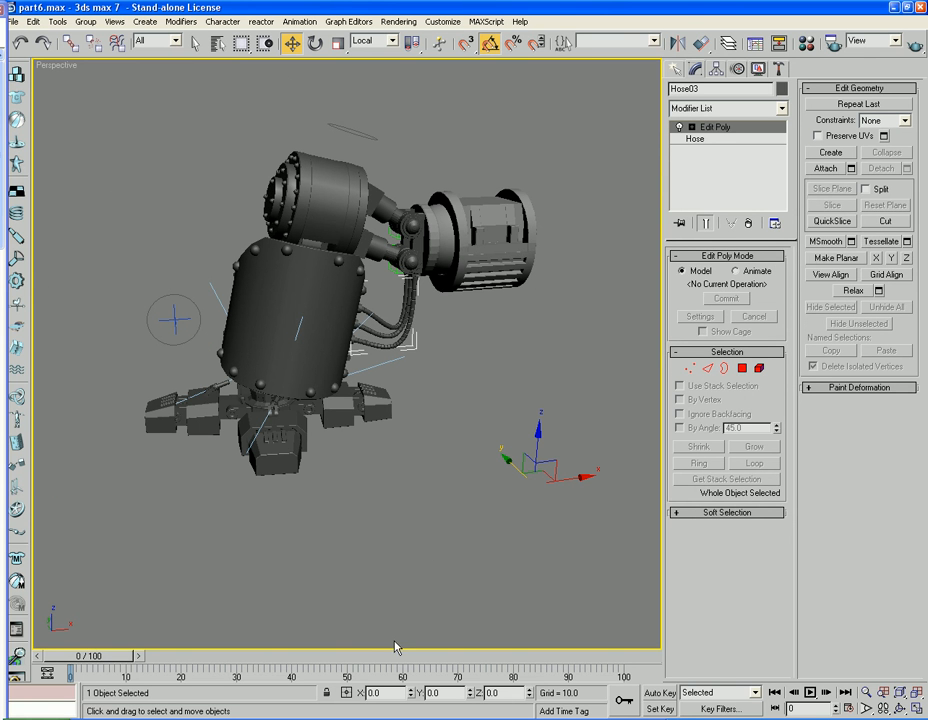
- Try moving the anchor box below the lowest hose socket along its Y axis, and undo the move
middle_click_drag(466, 512, 422, 497, "alt")
scroll(422, 497, "up", 3)
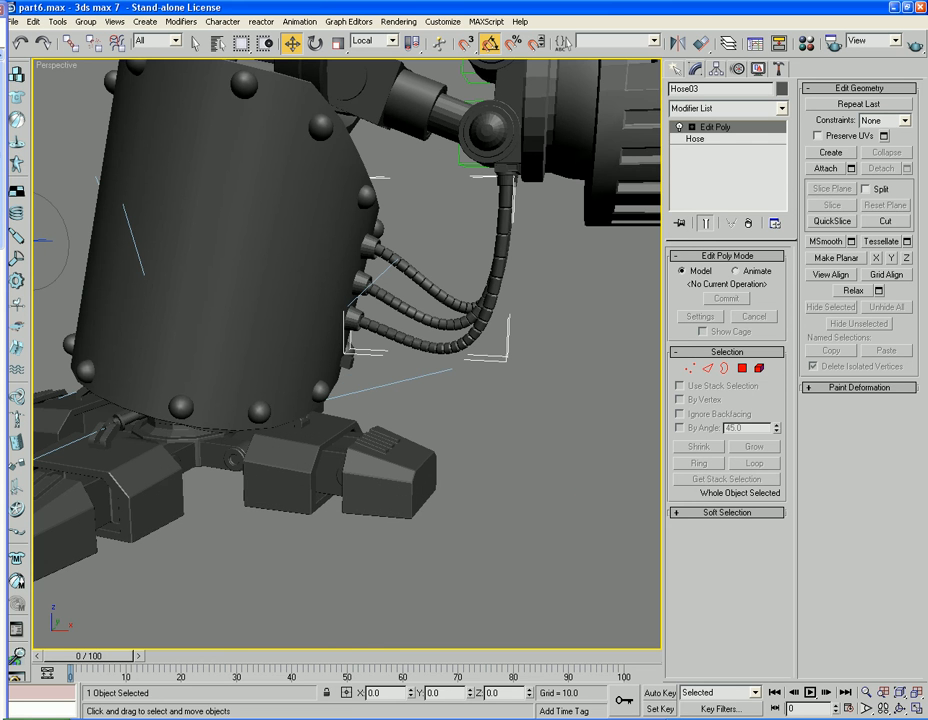
left_click(405, 719)
left_click(396, 709)
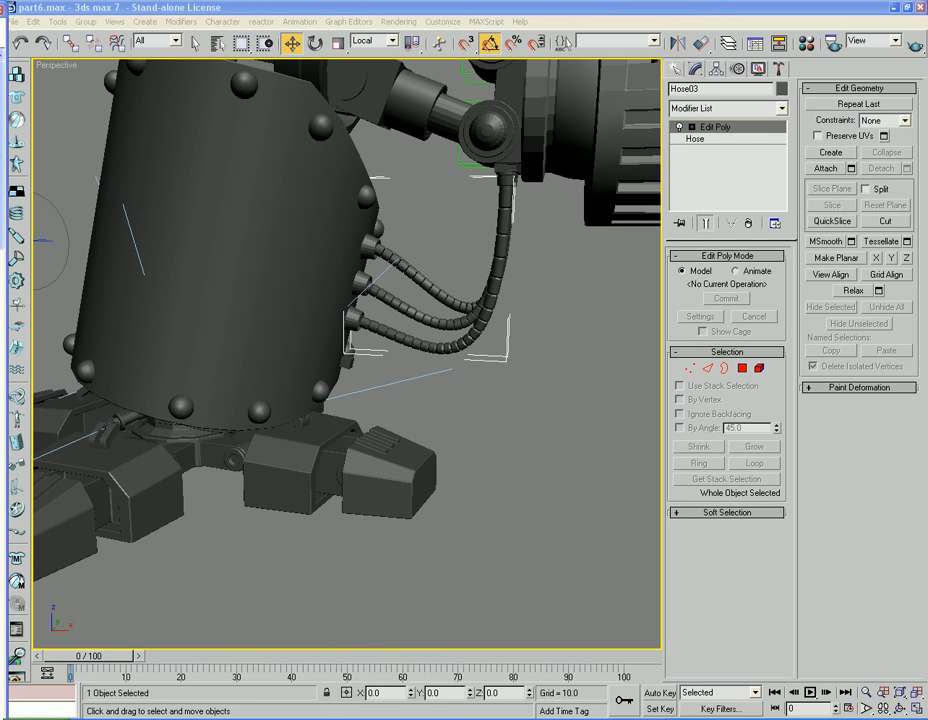
middle_click_drag(435, 451, 381, 487, "alt")
scroll(381, 487, "up", 3)
middle_click_drag(358, 442, 379, 498)
left_click(239, 507)
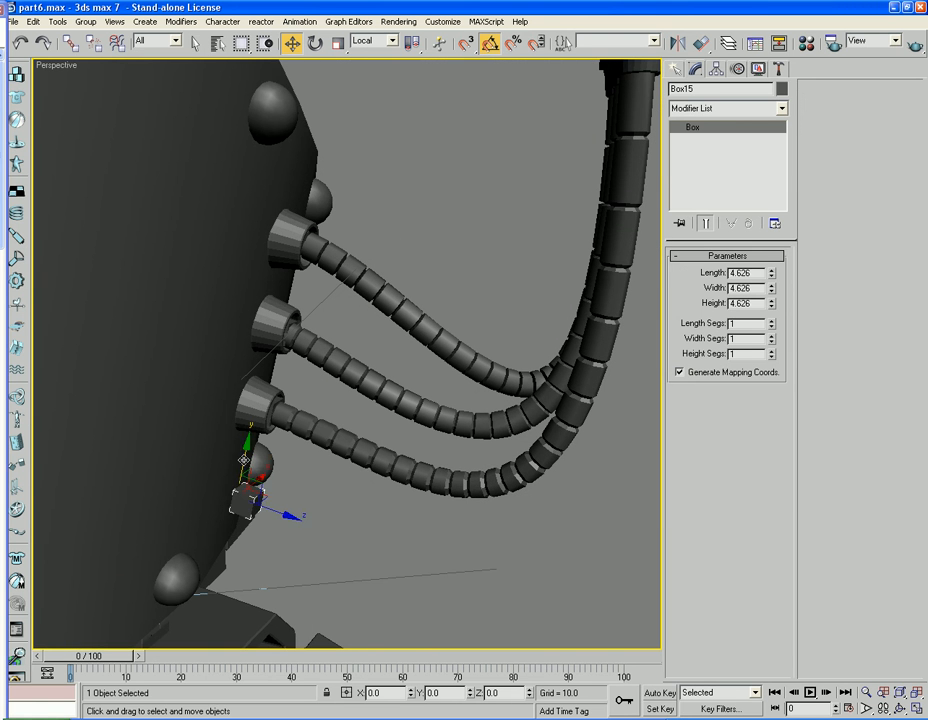
mouse_move(248, 462)
left_mouse_down()
mouse_move(254, 441)
mouse_move(246, 474)
mouse_move(250, 458)
left_mouse_up()
key("ctrl+z")
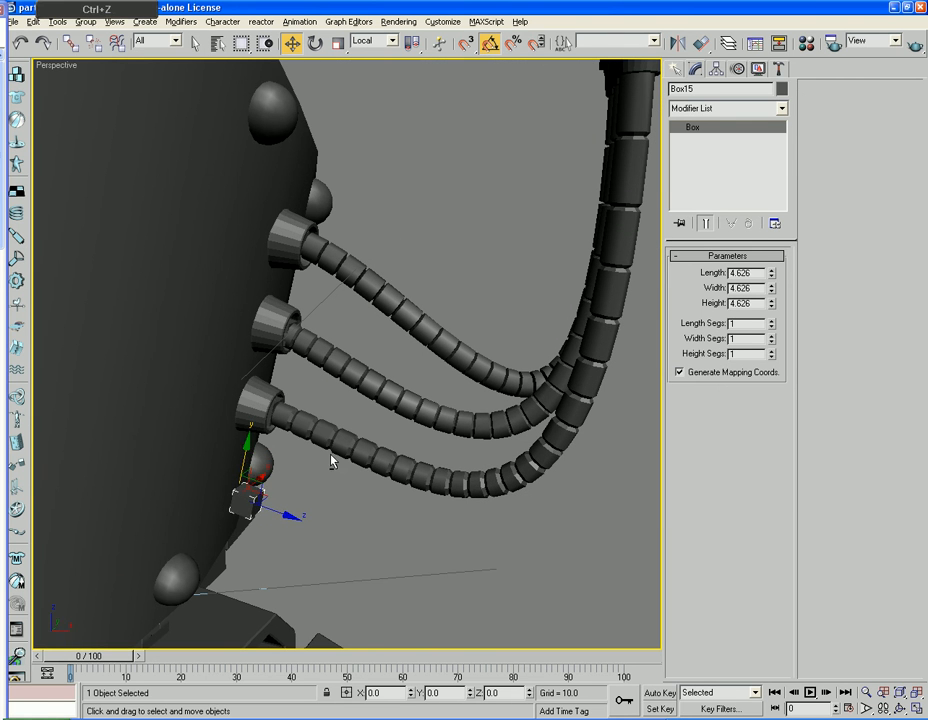
- Remove the Edit Poly modifier from the lowest hose
middle_click_drag(331, 457, 344, 457, "alt")
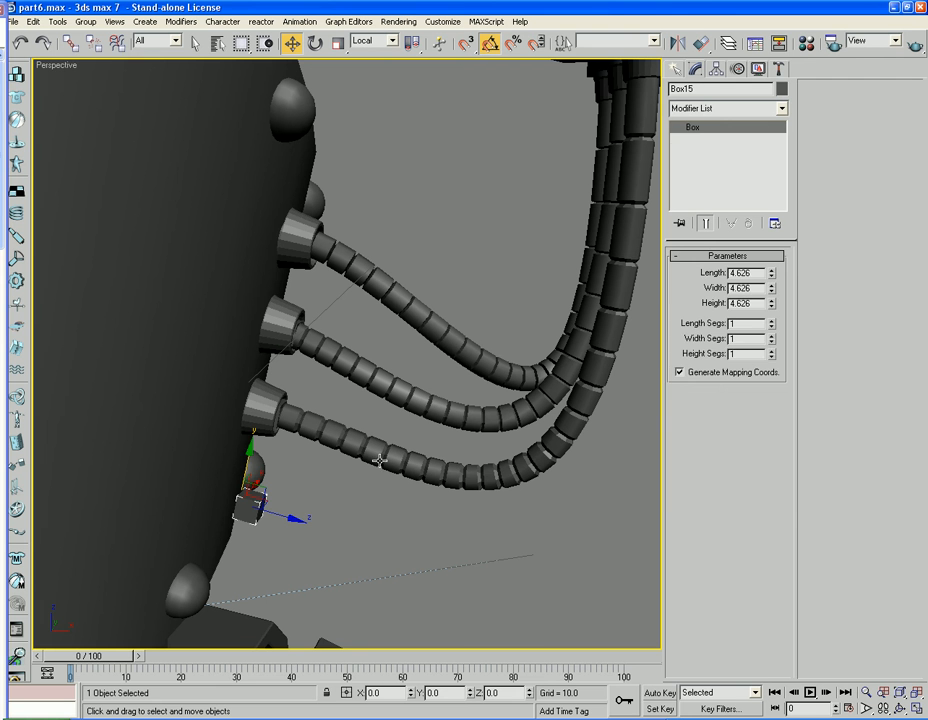
left_click(430, 442)
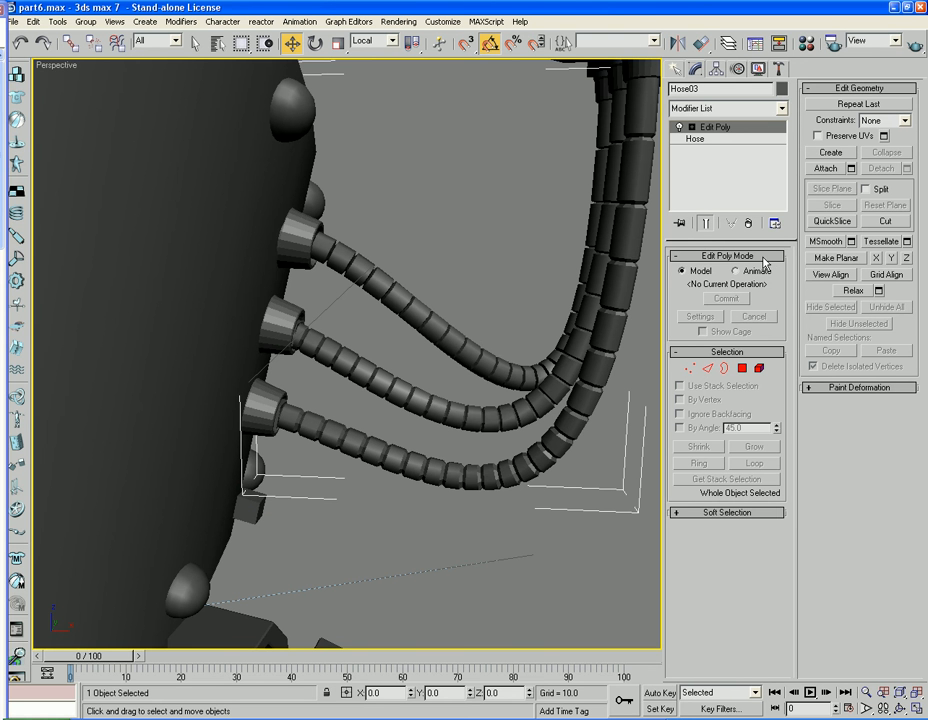
left_click(752, 223)
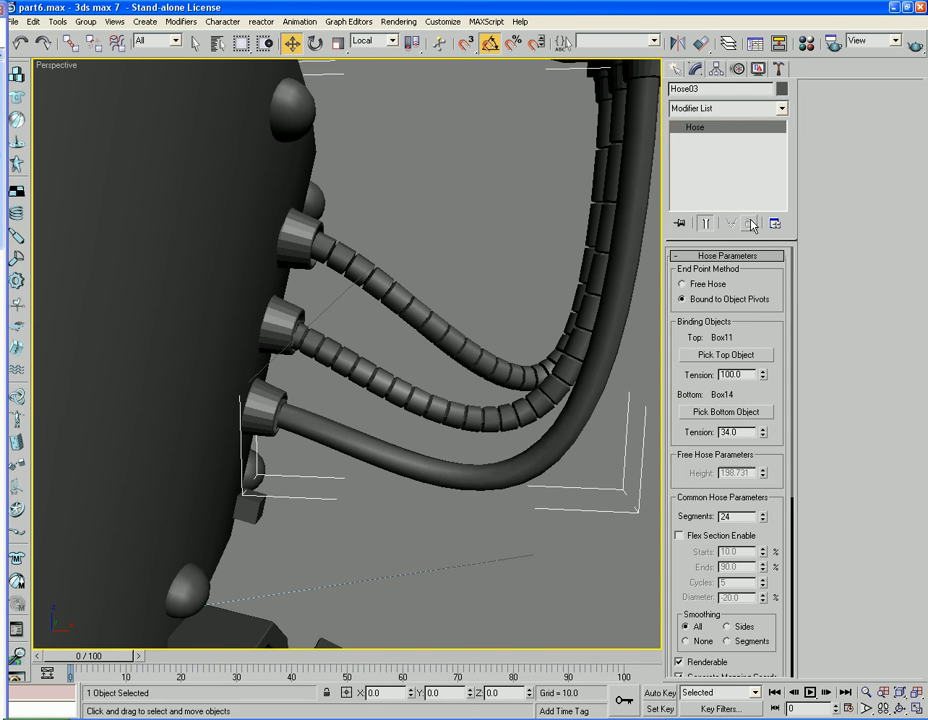
- Test the hose by moving the box below its socket down along the Y axis, undo the move and delete the box
left_click(247, 514)
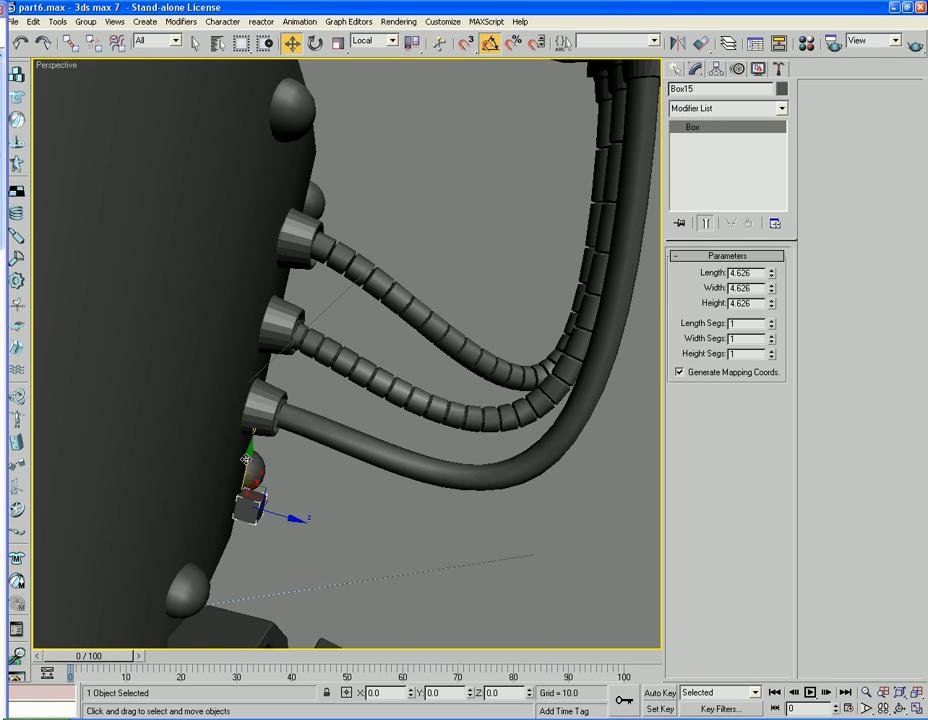
left_click_drag(247, 463, 244, 499)
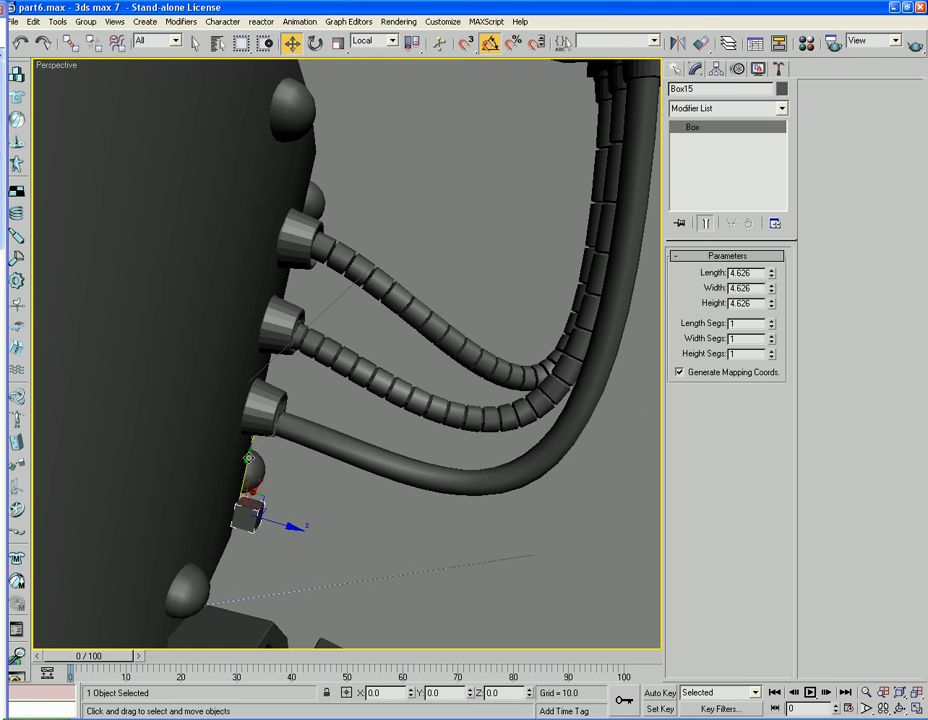
key("ctrl+z")
mouse_move(385, 553)
middle_mouse_down("alt")
mouse_move(384, 562)
mouse_move(389, 548)
middle_mouse_up("alt")
key("Delete")
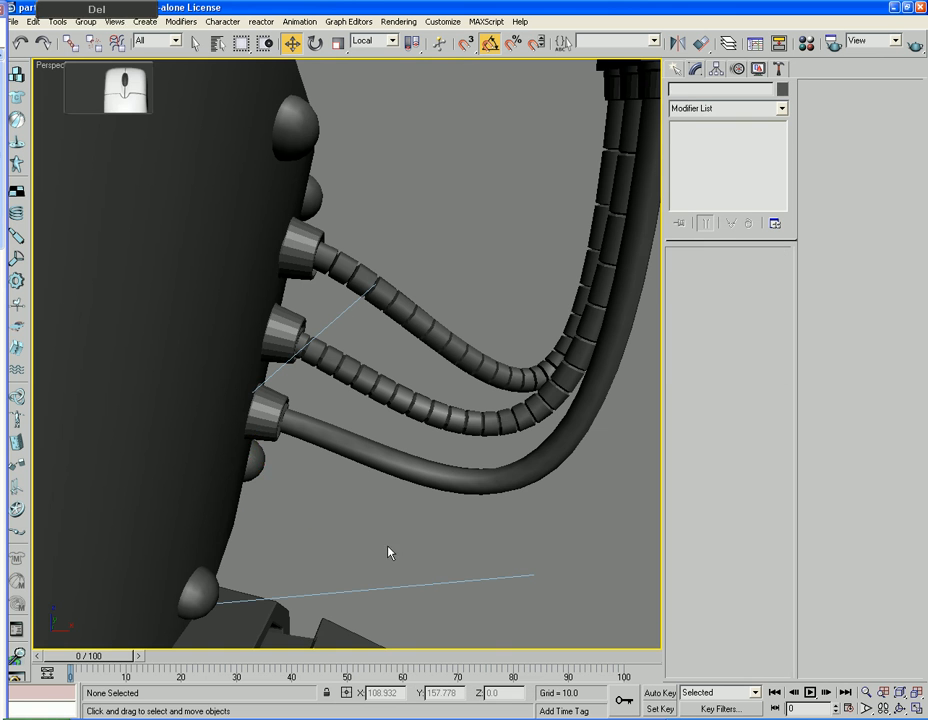
- Select the three anchor boxes inside the leg-side hose sockets, using wireframe display to reach the hidden ones
middle_click_drag(315, 484, 388, 464, "alt")
scroll(302, 470, "up", 3)
scroll(280, 474, "down", 7)
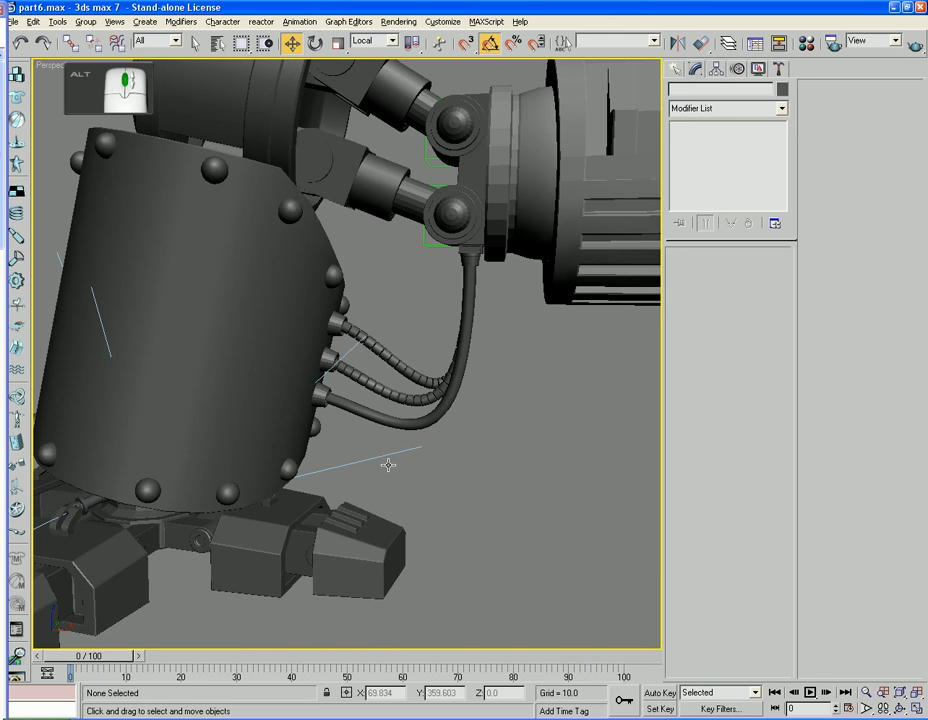
scroll(388, 464, "up", 4)
left_click(300, 438)
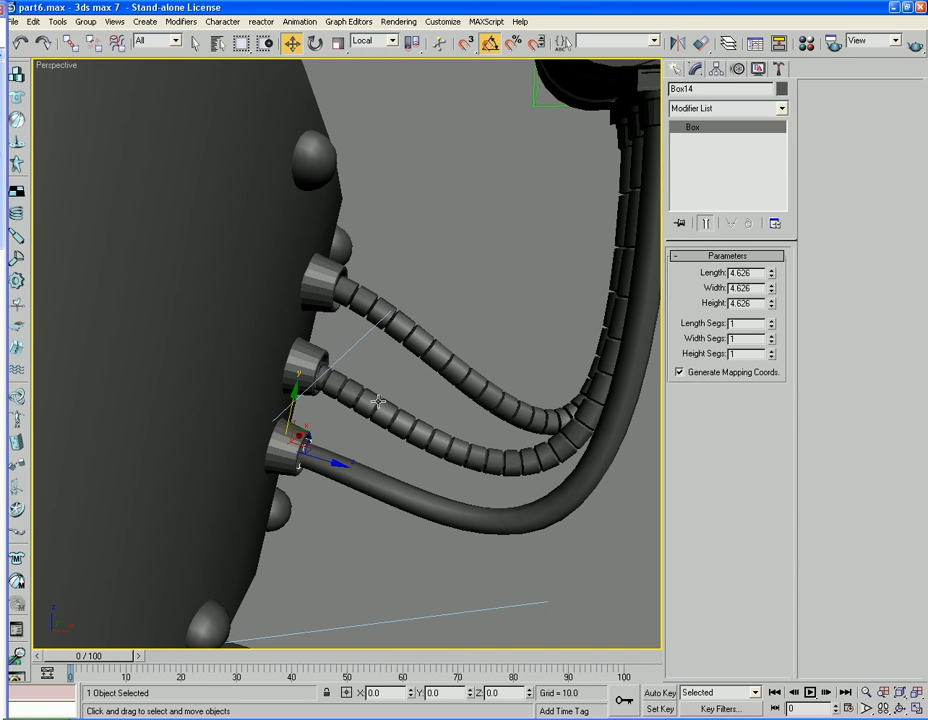
middle_click_drag(378, 401, 344, 391, "alt")
scroll(307, 348, "up", 3)
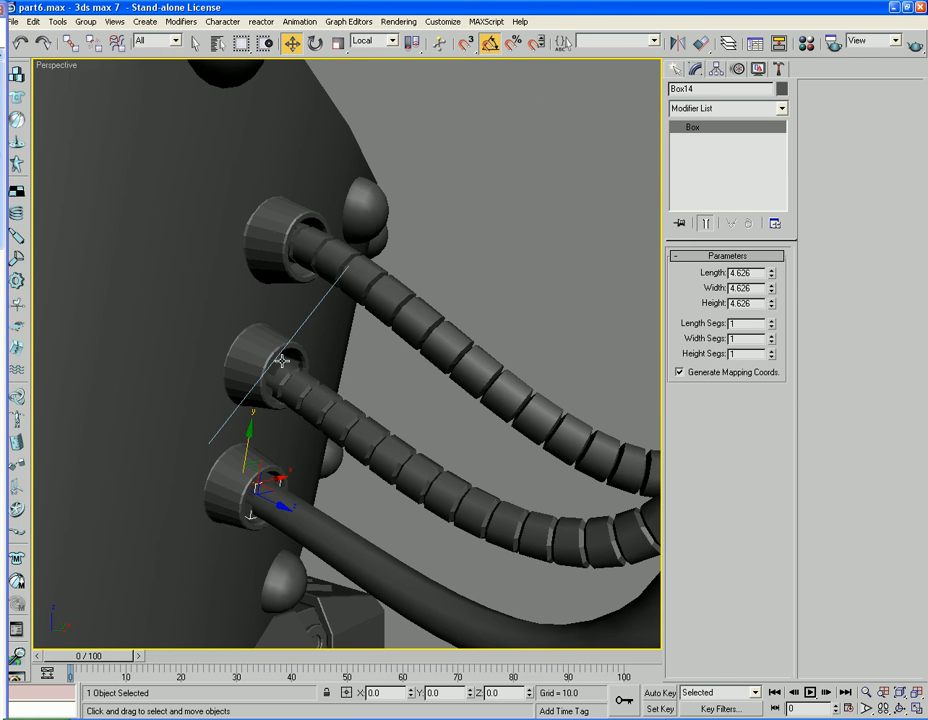
left_click(282, 360, "ctrl")
left_click(294, 234, "ctrl")
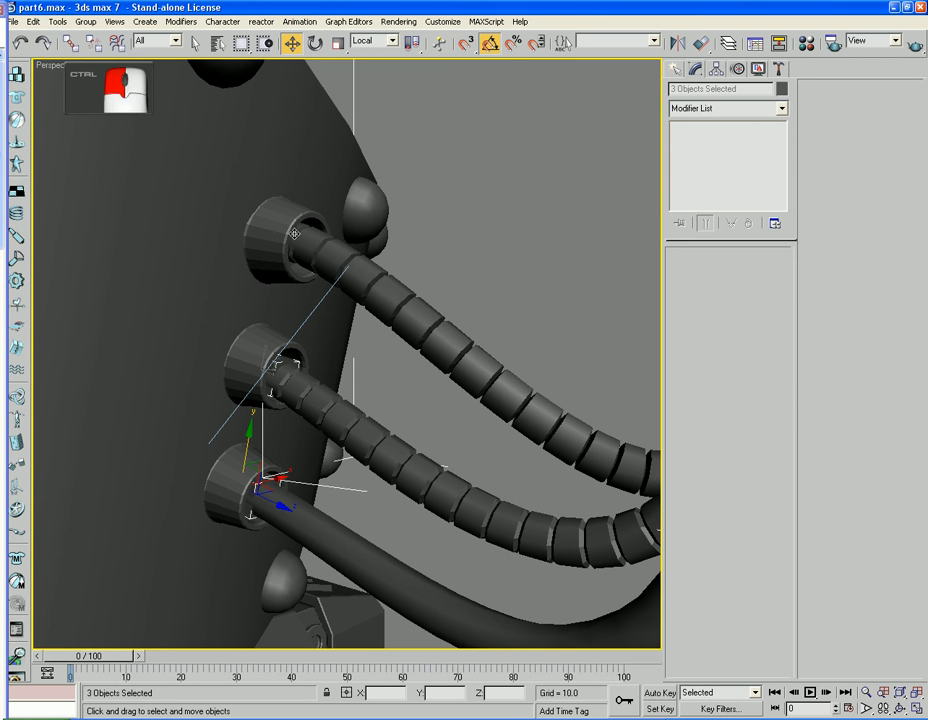
key("ctrl+z")
key("F3")
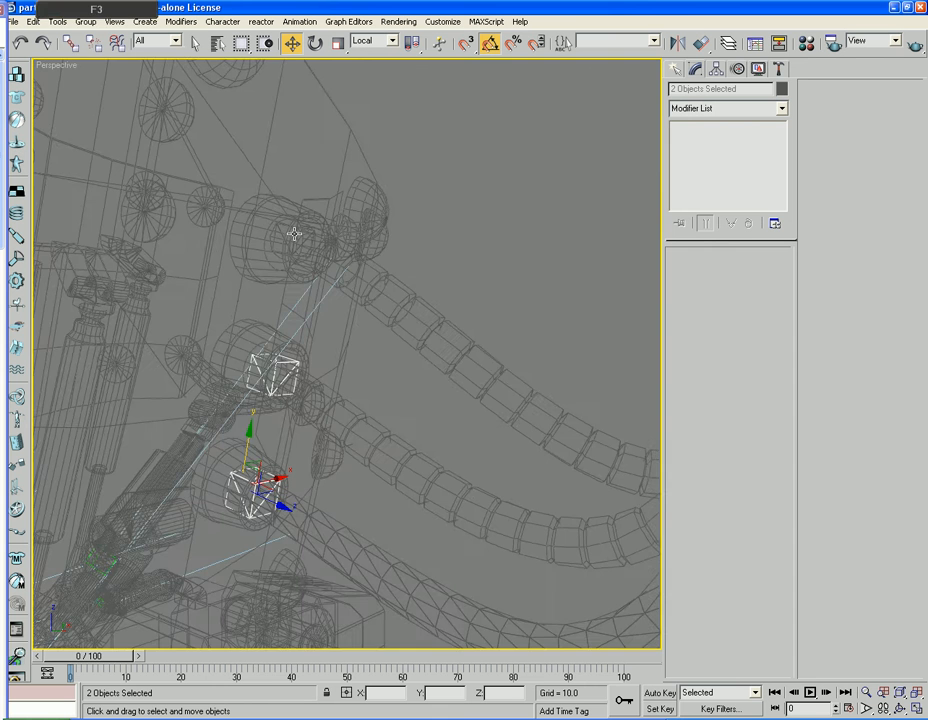
middle_click_drag(375, 271, 395, 406, "alt")
left_click(366, 277, "ctrl")
scroll(366, 277, "up", 4)
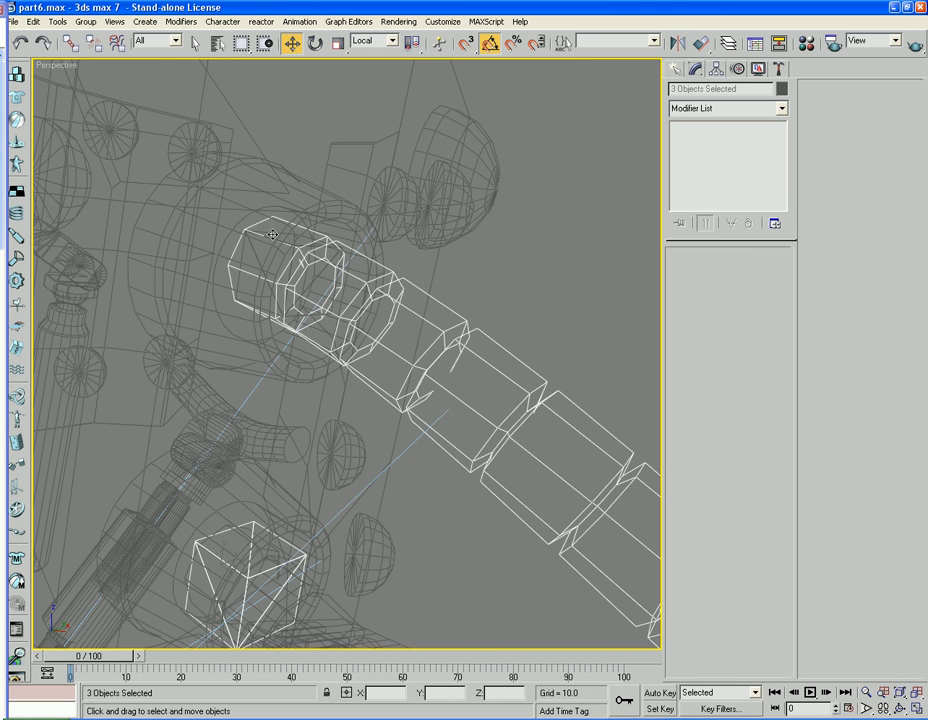
key("q")
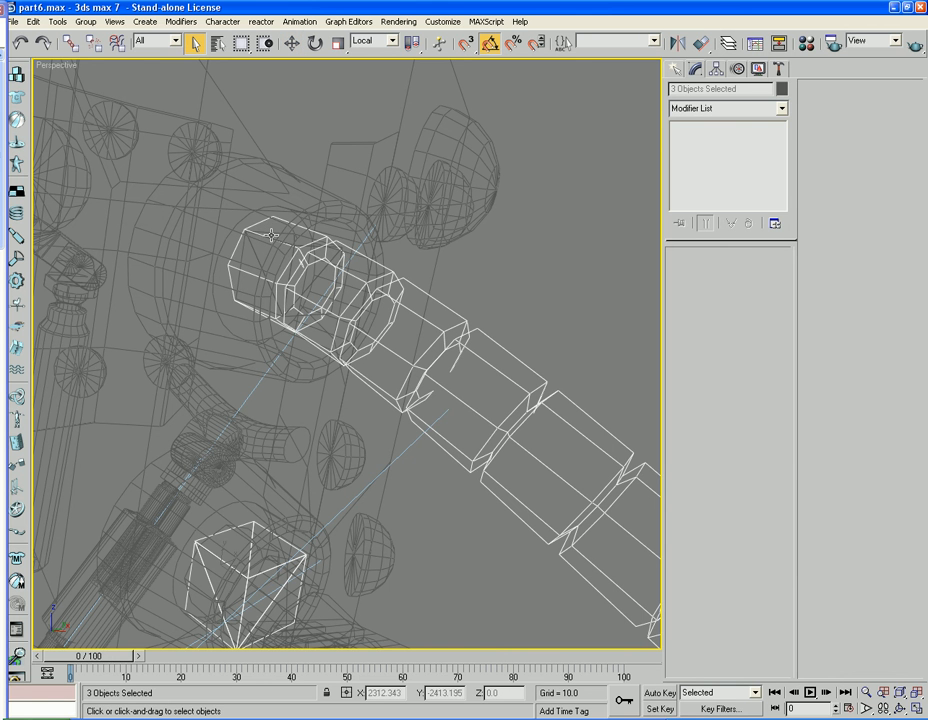
left_click(270, 232, "ctrl")
left_click(271, 232, "ctrl")
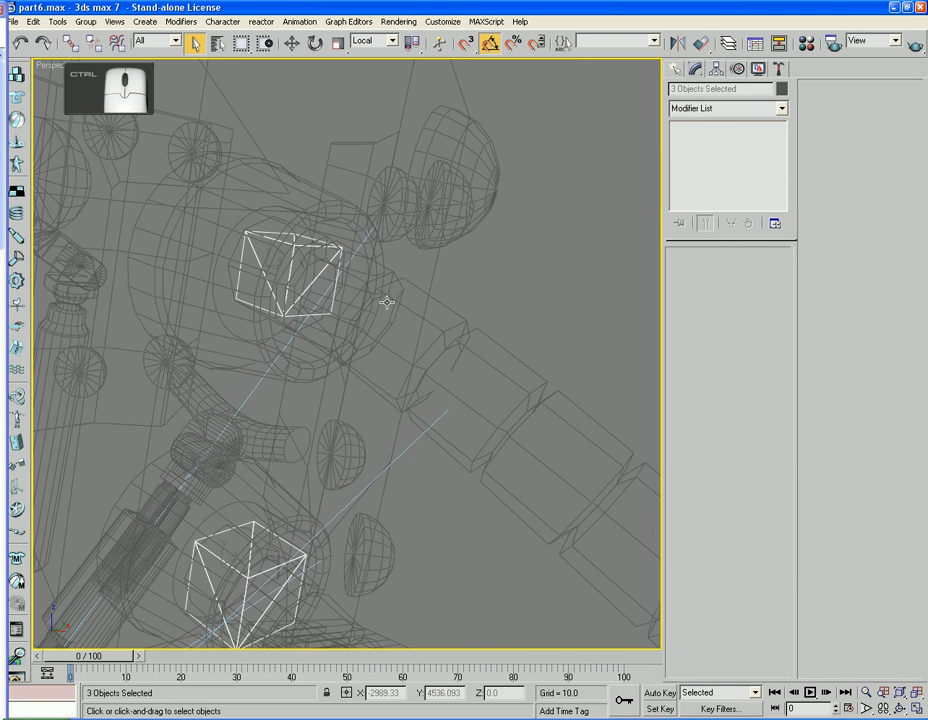
- Add the three hoses to the selection of leg-side anchor boxes
left_click(511, 392, "ctrl")
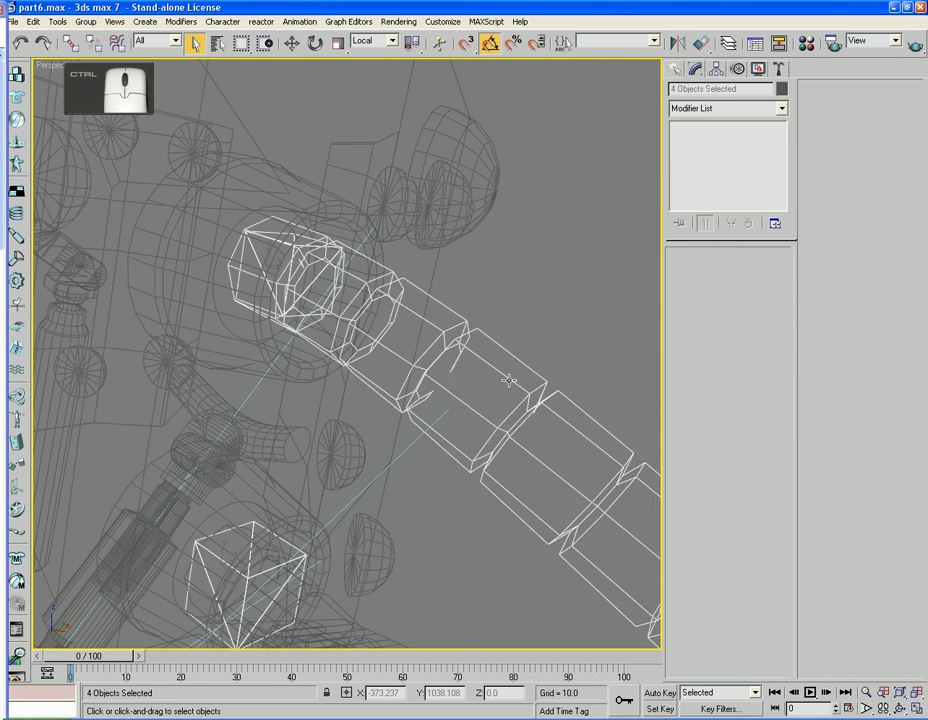
scroll(509, 385, "down", 5)
scroll(509, 380, "down", 3)
left_click_drag(435, 516, 450, 432, "ctrl")
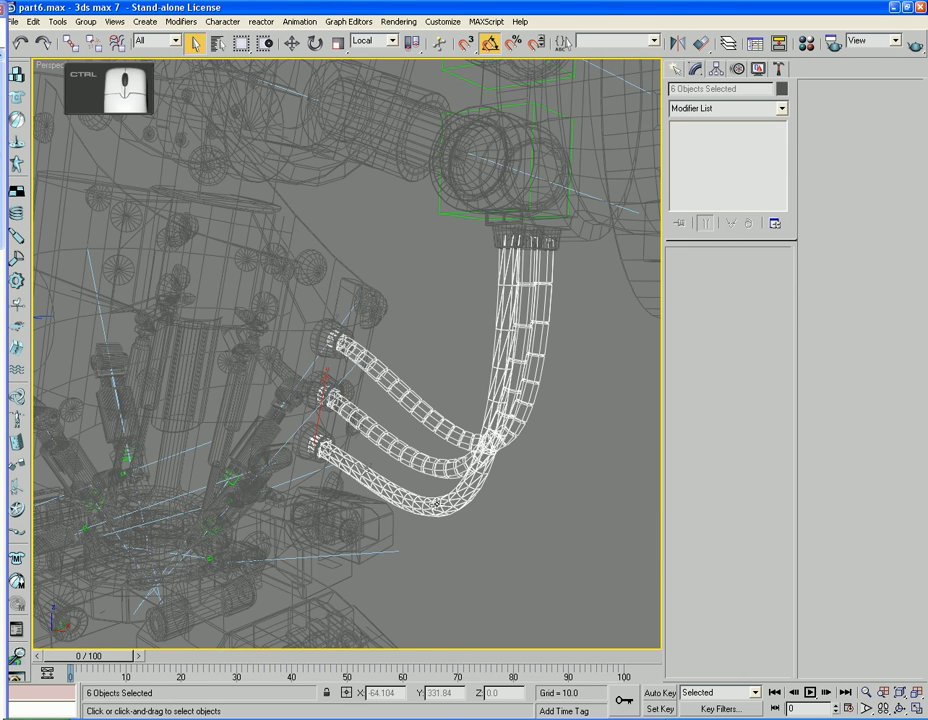
- Add the three anchor boxes in the upper hose sockets below the joint to the selection, toggling the overlapping hoses out
middle_click_drag(453, 354, 313, 379, "alt")
scroll(567, 304, "up", 5)
scroll(313, 379, "up", 4)
middle_click_drag(412, 342, 339, 549)
scroll(345, 520, "up", 5)
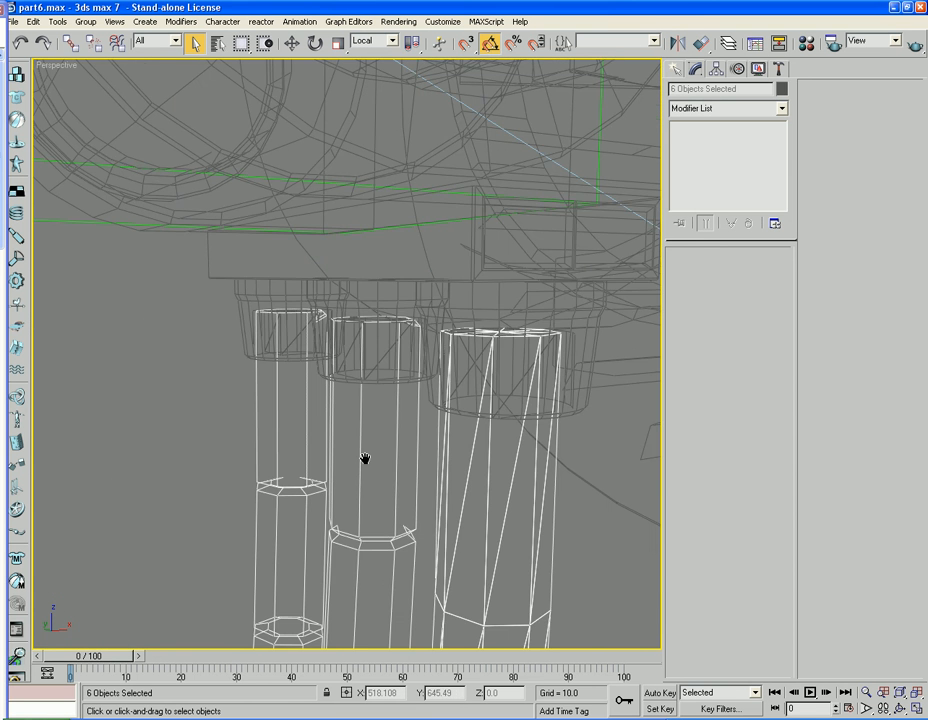
left_click(276, 353, "ctrl")
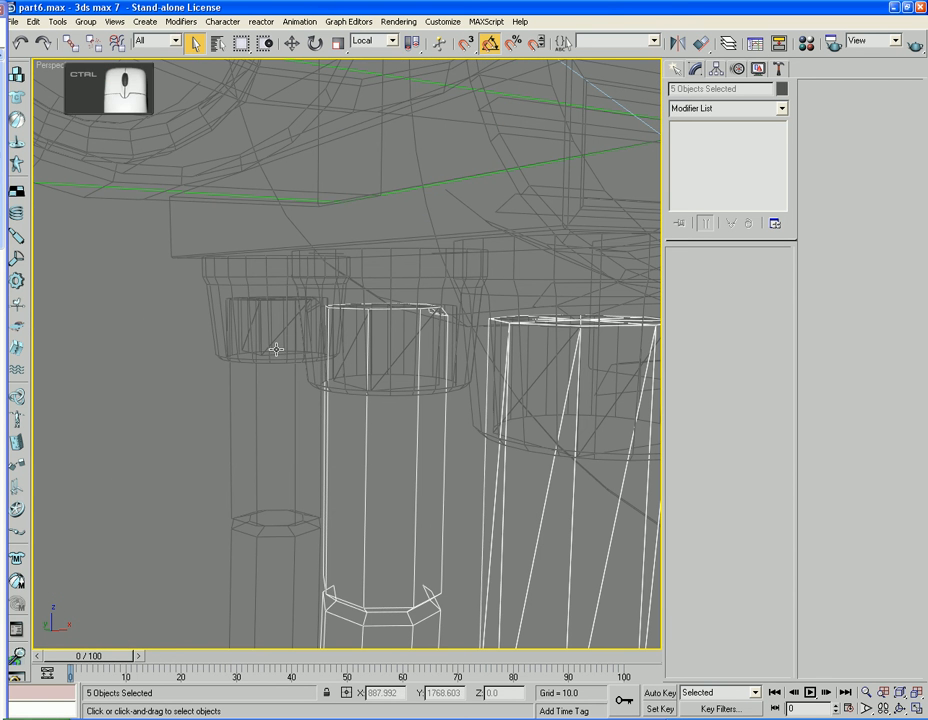
left_click(276, 353, "ctrl")
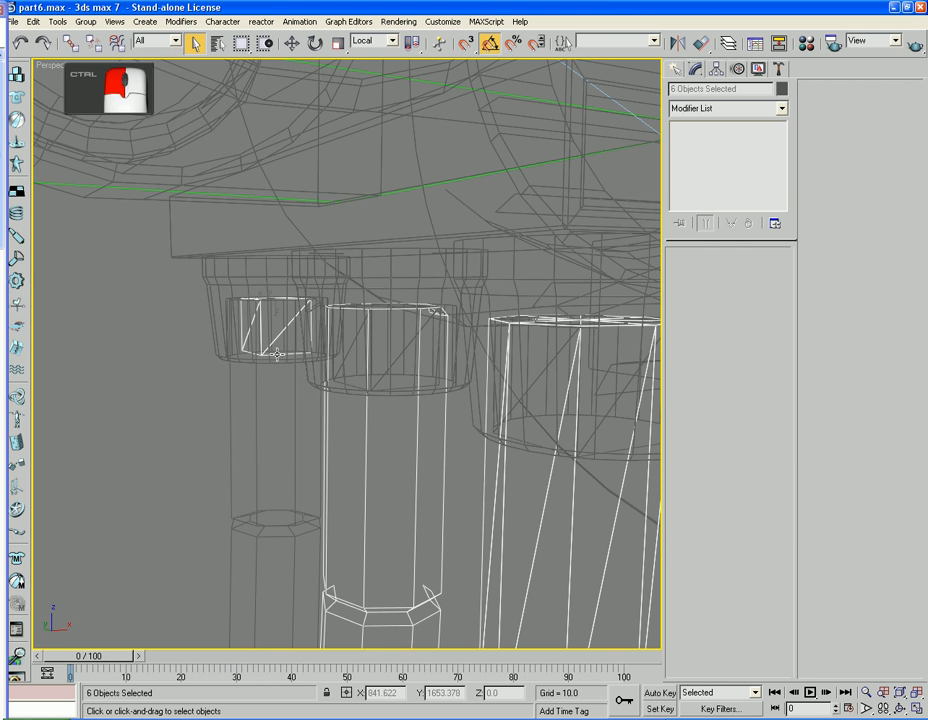
left_click(358, 386, "ctrl")
left_click(358, 386, "ctrl")
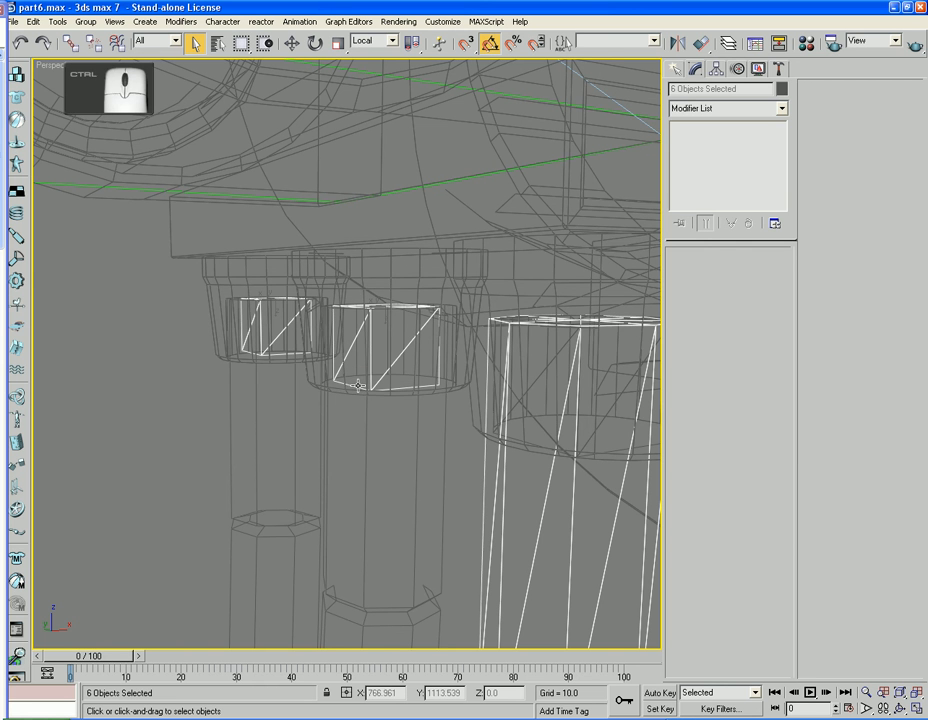
left_click(510, 435, "ctrl")
left_click(512, 437, "ctrl")
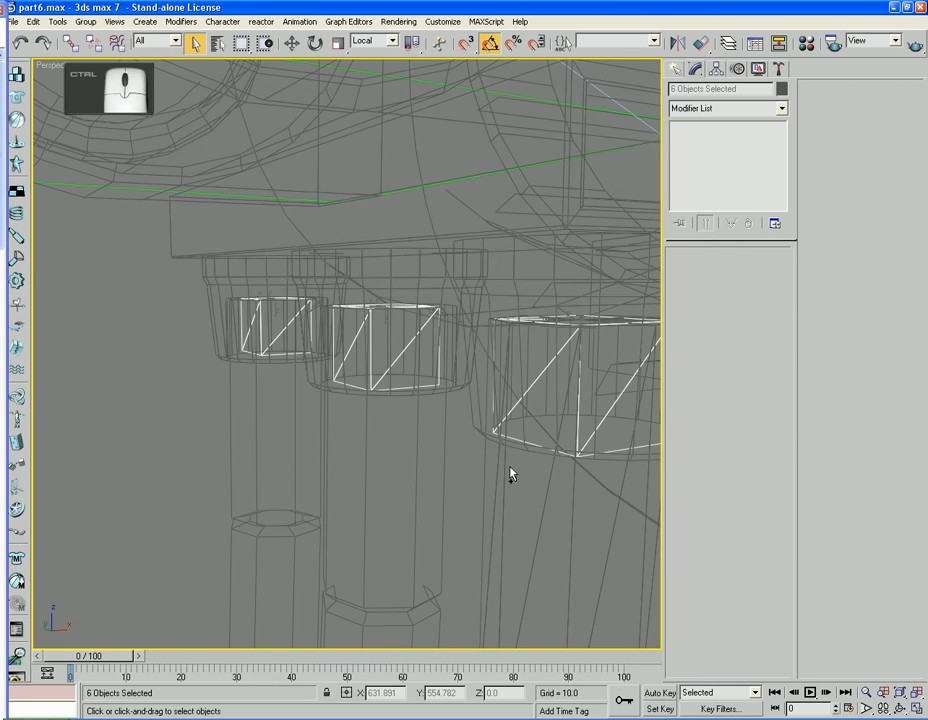
- Include the three hoses in the selection again alongside all six anchor boxes, and return to shaded display
left_click(503, 464, "ctrl")
left_click(373, 470, "ctrl")
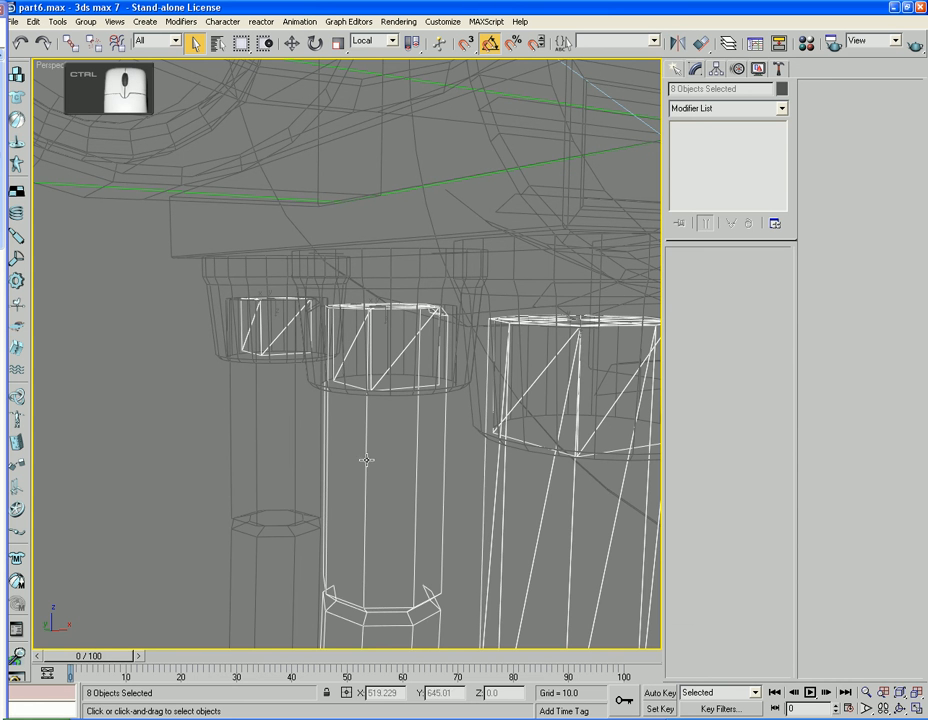
left_click(292, 458, "ctrl")
scroll(292, 458, "down", 3)
scroll(394, 480, "down", 8)
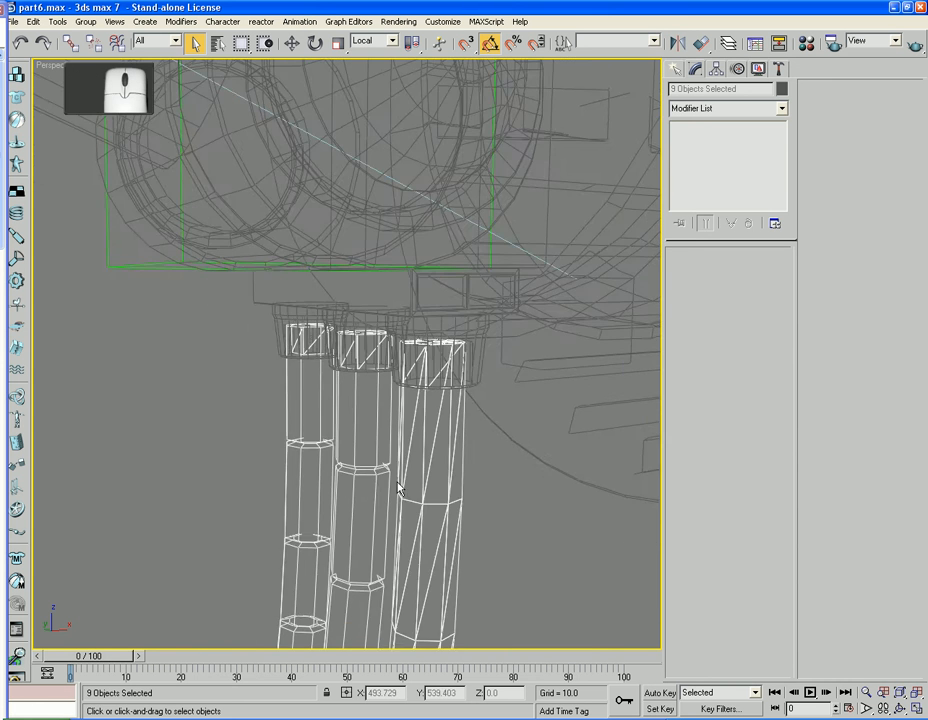
key("F3")
key("z")
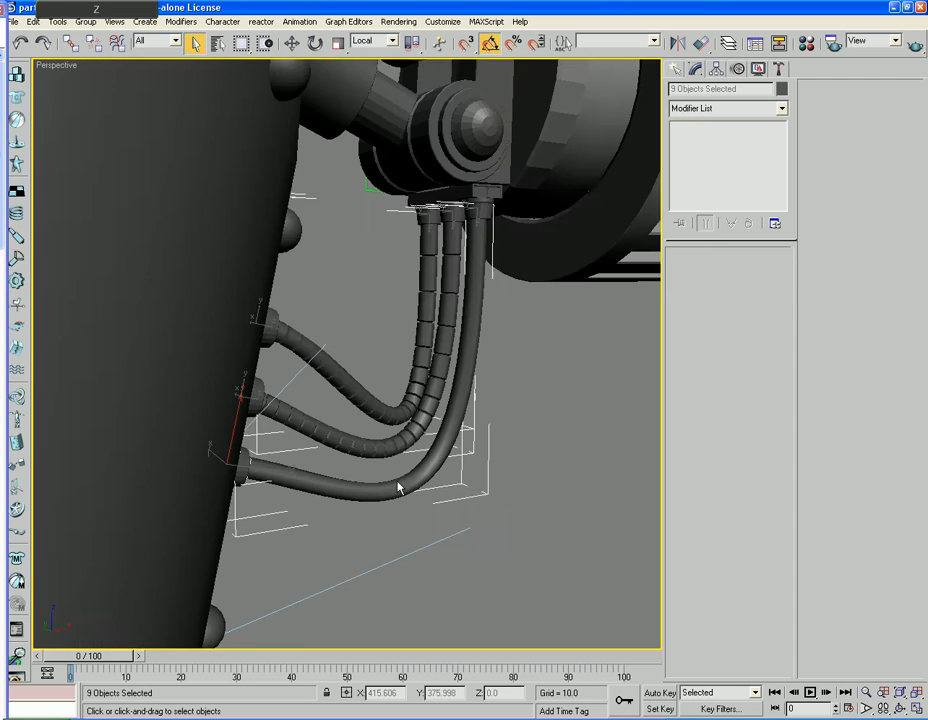
- Unhide the opposite leg and show the model in the Front view with both legs in frame
middle_click_drag(398, 488, 435, 472, "alt")
scroll(440, 489, "down", 9)
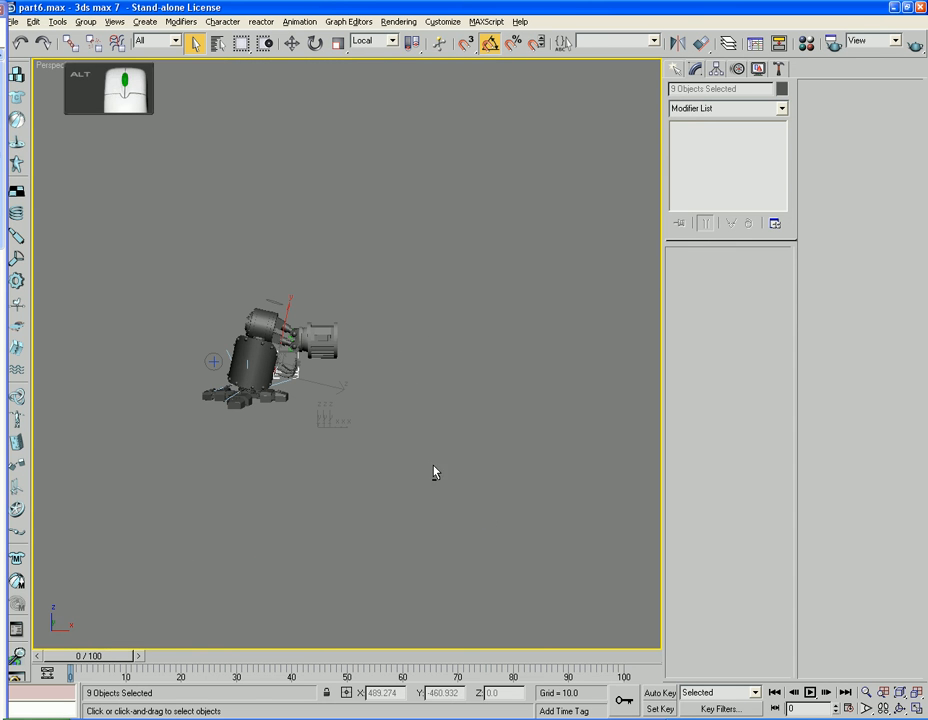
right_click(445, 455)
left_click(462, 415)
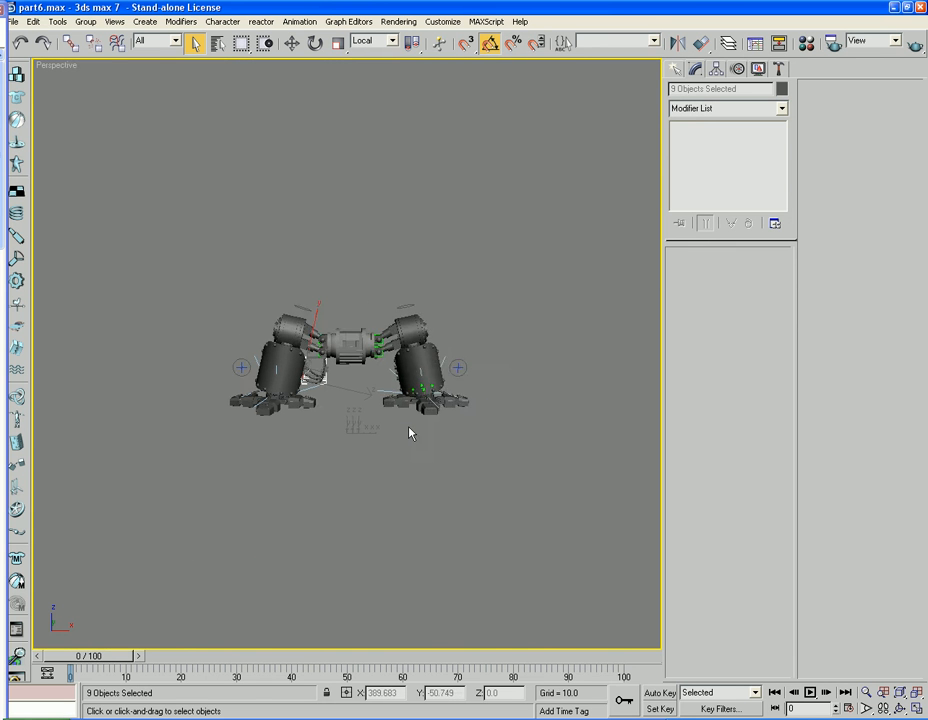
key("f")
key("z")
scroll(420, 400, "down", 5)
scroll(440, 391, "down", 4)
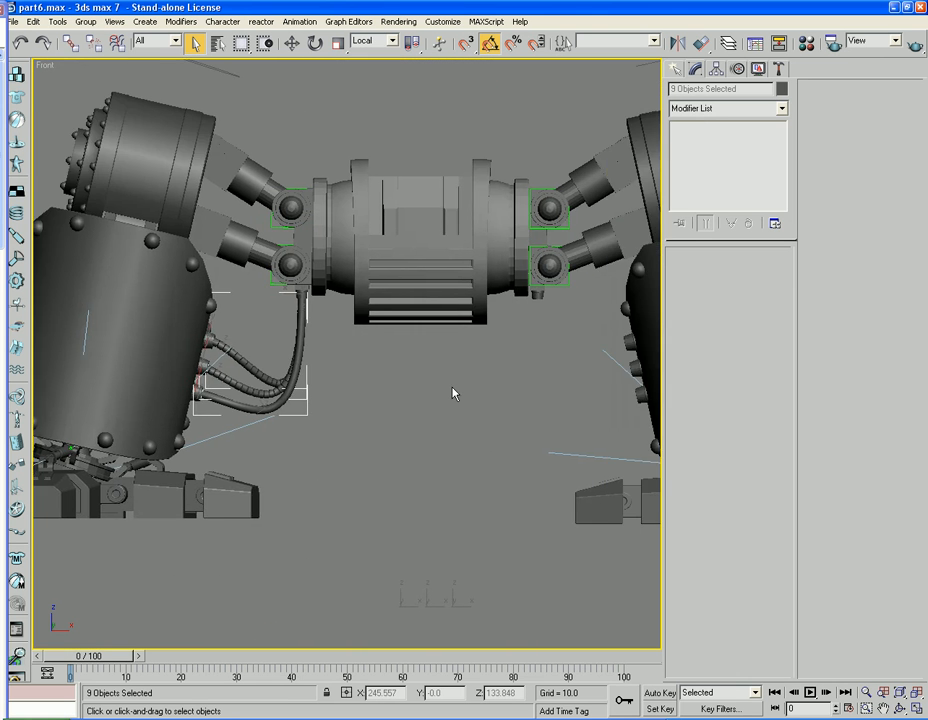
- Try to mirror the hoses and anchor boxes as a copy across the X axis, using the View reference coordinate system
left_click(372, 41)
left_click(374, 54)
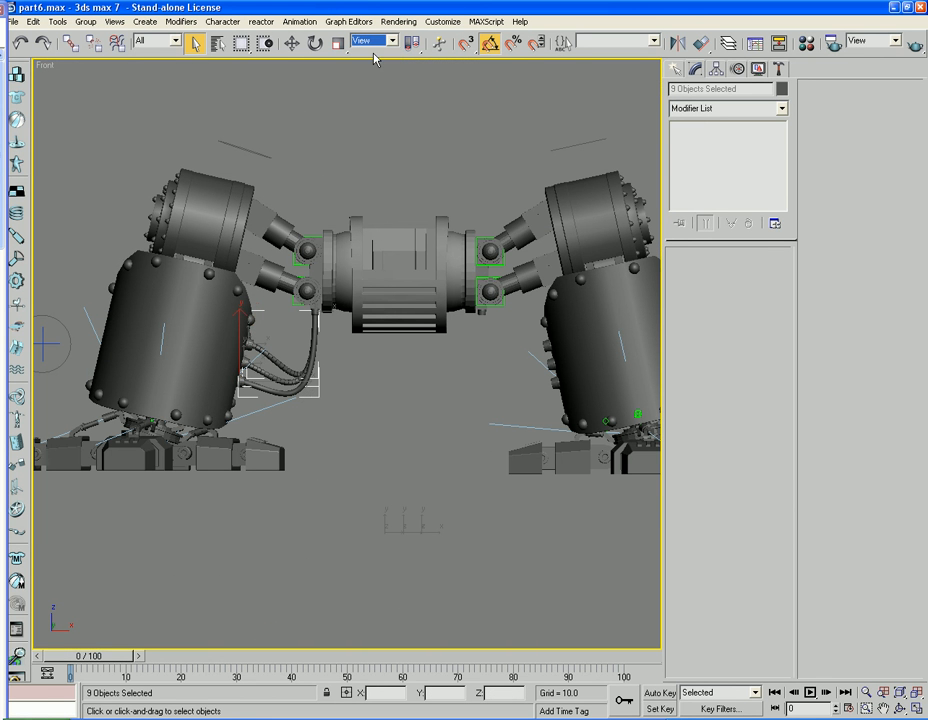
left_click(677, 42)
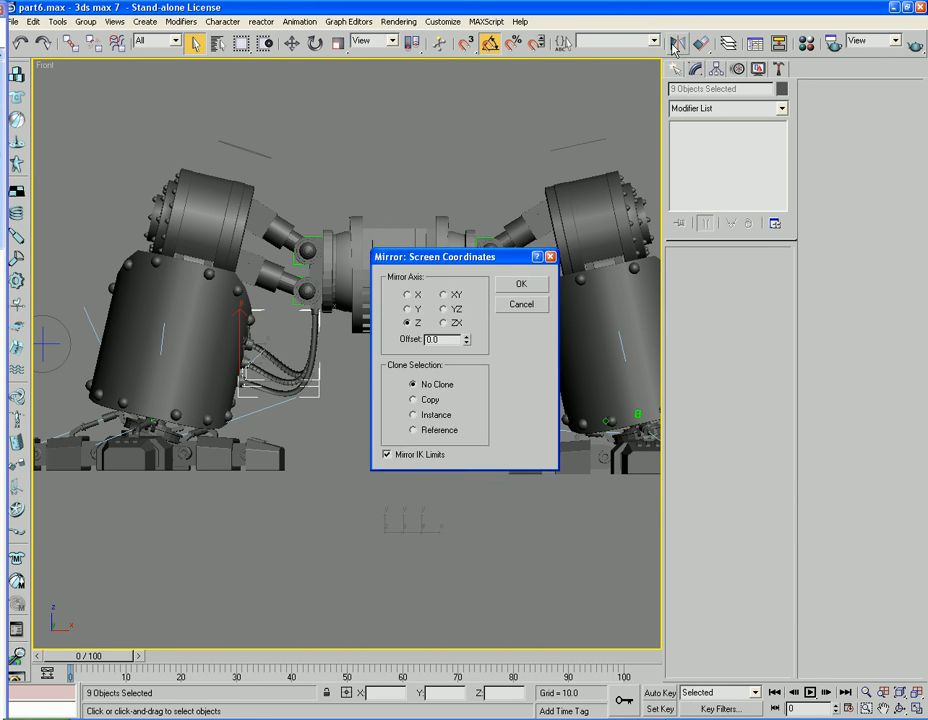
left_click_drag(466, 320, 441, 428)
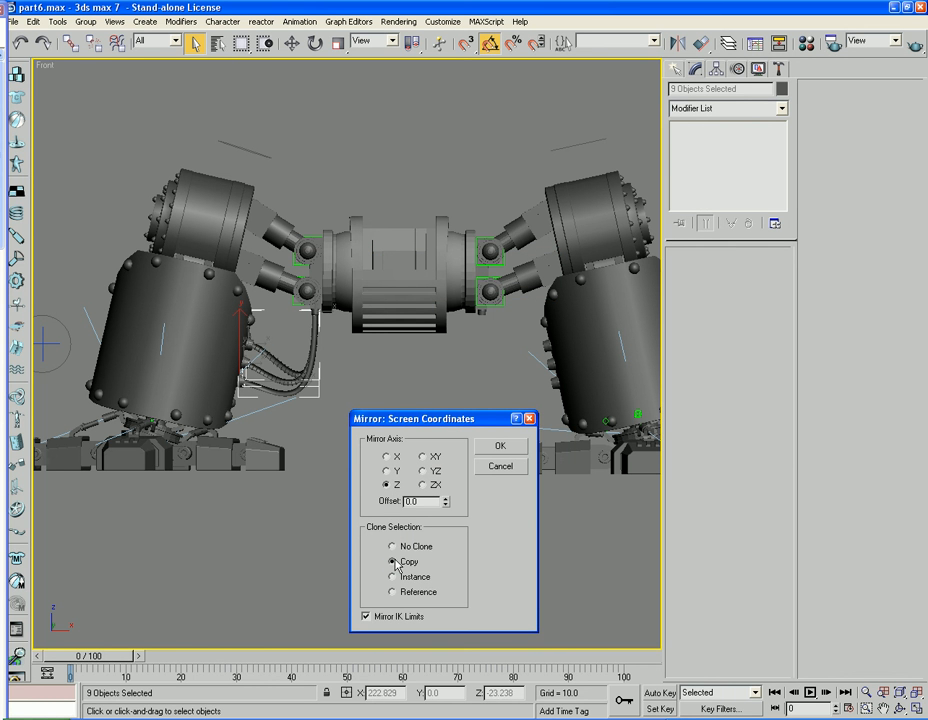
left_click(387, 457)
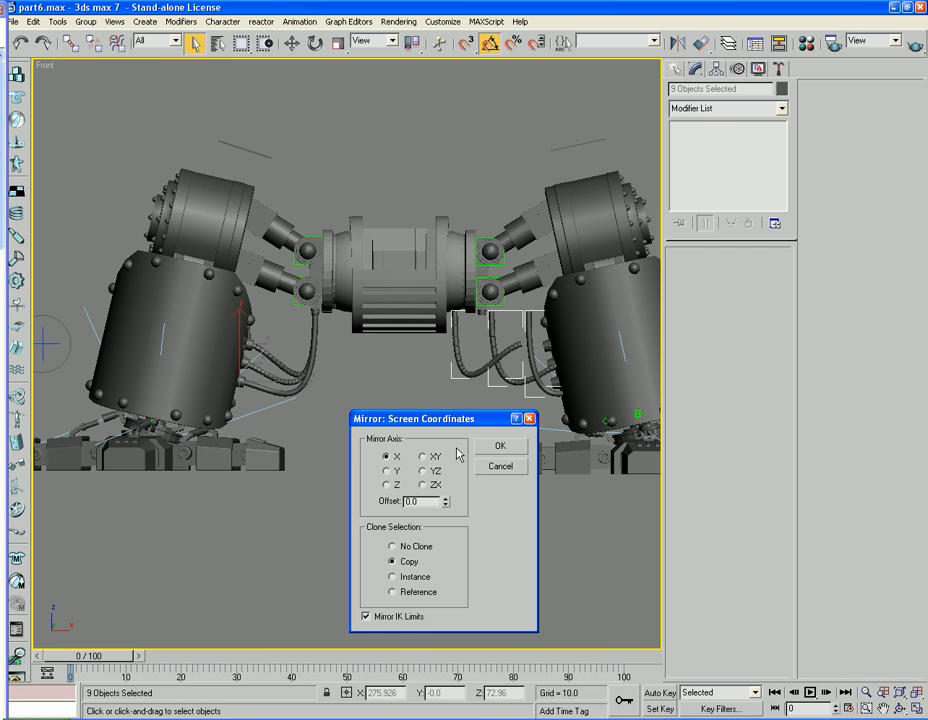
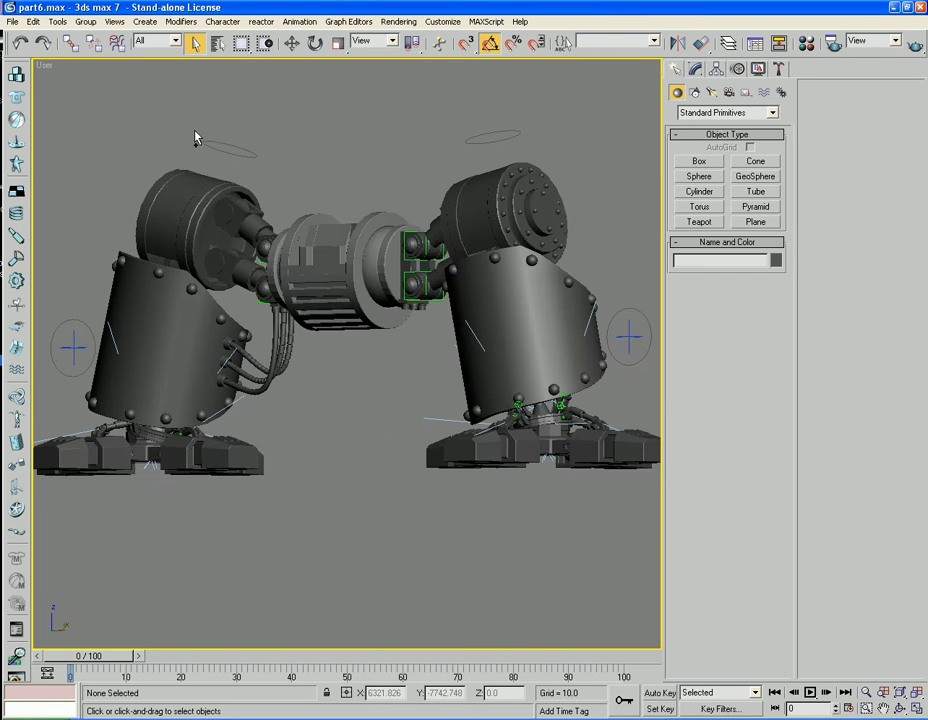
- Select the three original hoses in the Perspective view and clone them as a single set of copies
key("p")
key("z")
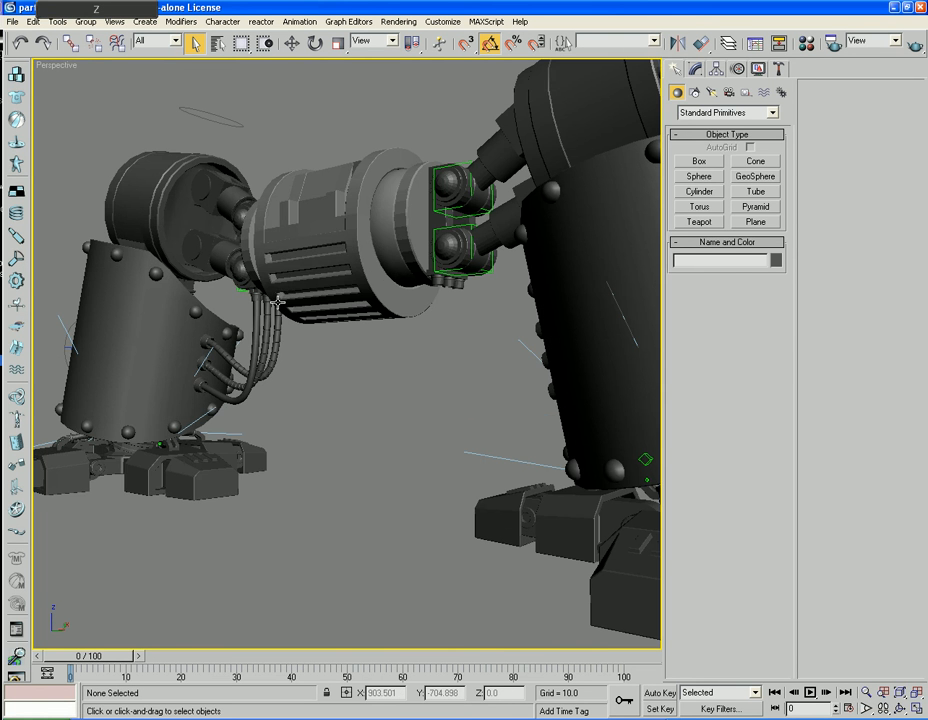
scroll(277, 302, "down", 5)
middle_click_drag(279, 303, 391, 331, "alt")
scroll(373, 333, "up", 5)
middle_click_drag(350, 414, 333, 365)
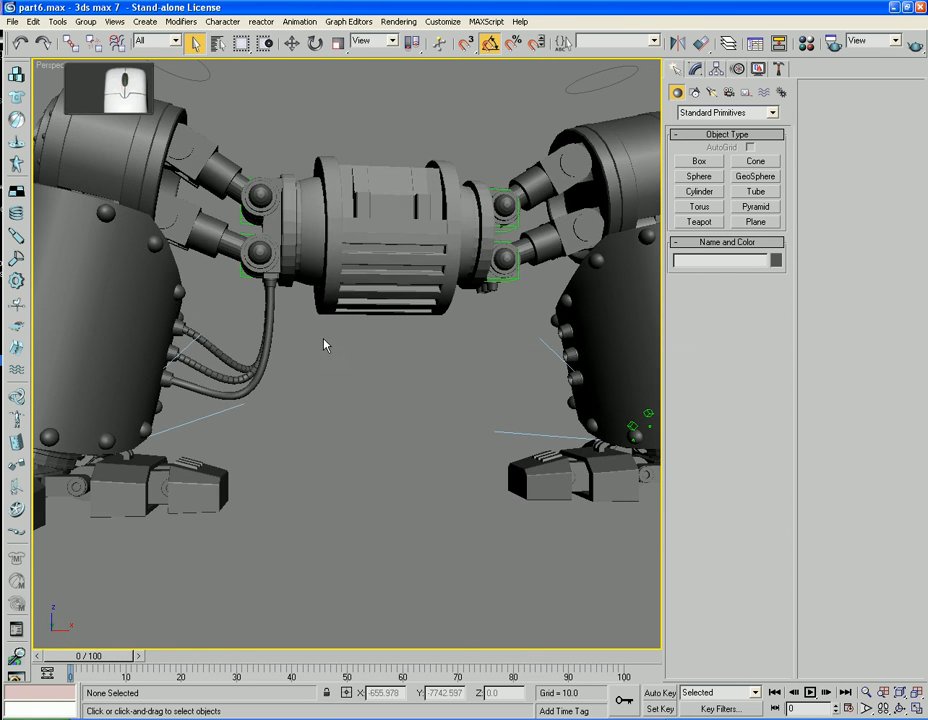
left_click_drag(319, 336, 236, 410)
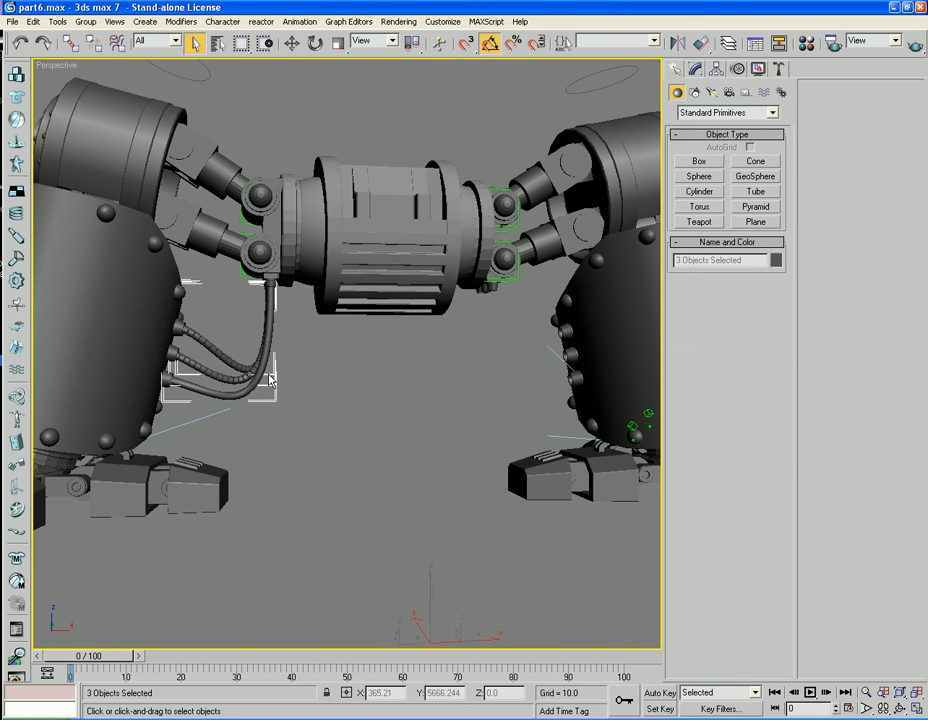
left_click(291, 43)
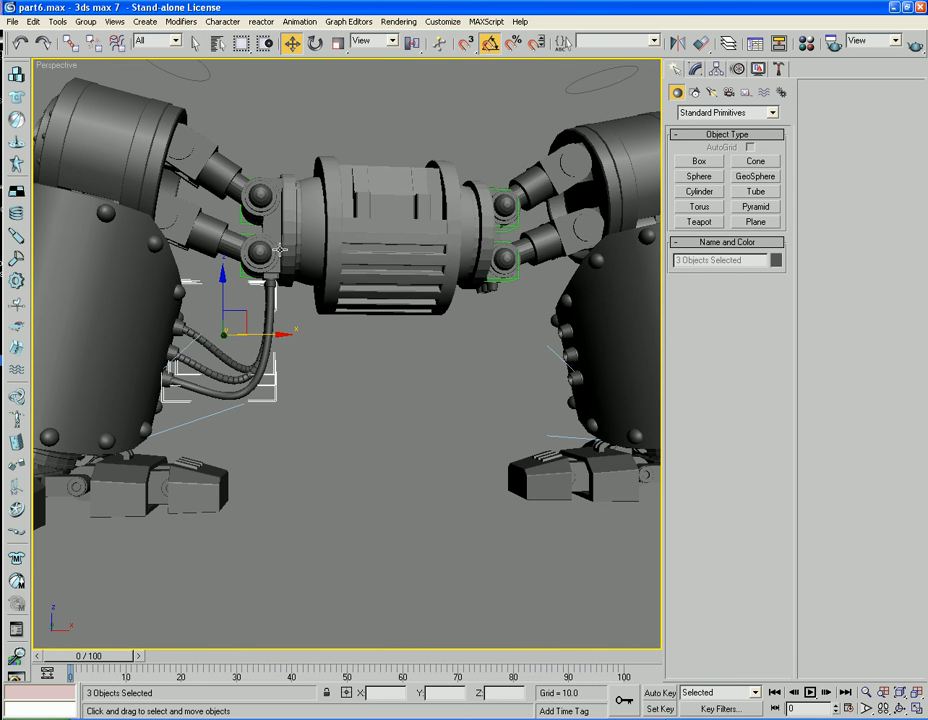
mouse_move(266, 326)
left_mouse_down("shift")
mouse_move(300, 340)
mouse_move(500, 360)
mouse_move(484, 375)
left_mouse_up("shift")
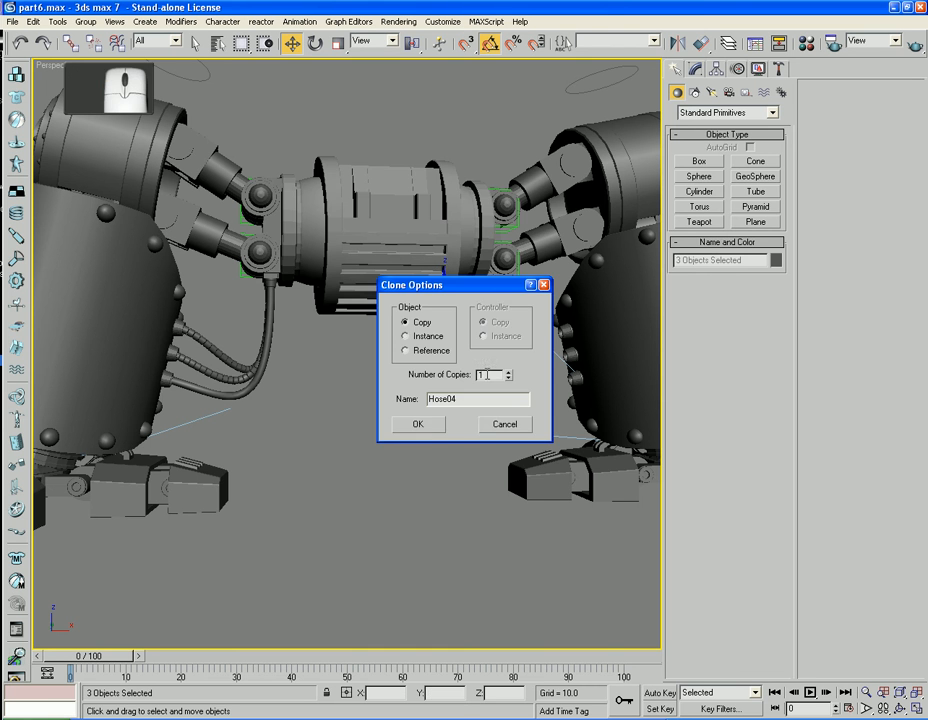
left_click(420, 426)
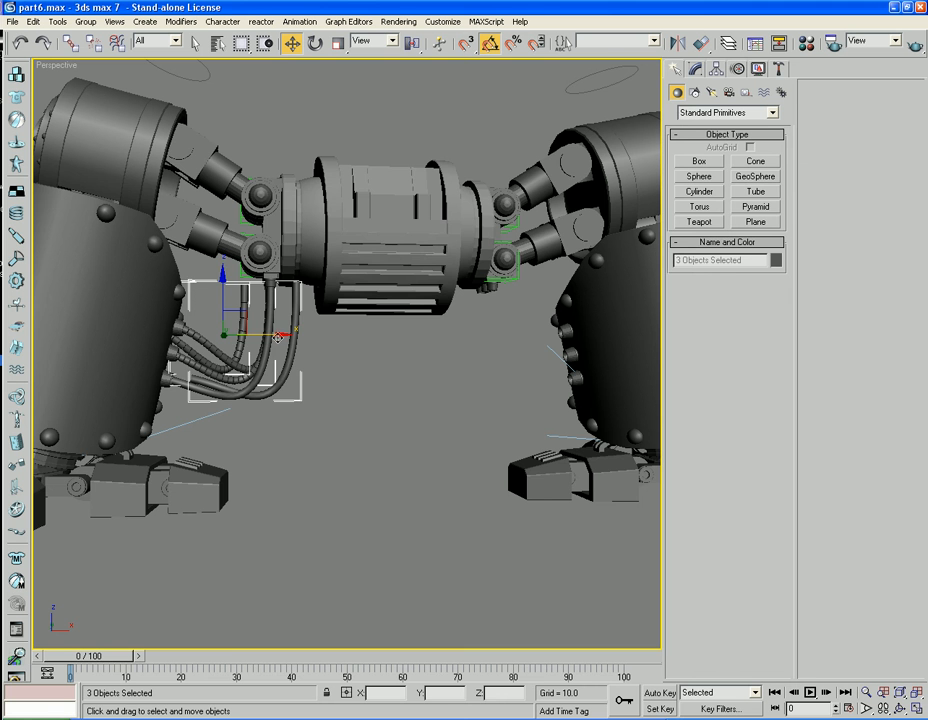
- Move the three copied hoses across toward the opposite leg and lower them clear of the body, then deselect them
left_click_drag(287, 360, 487, 362)
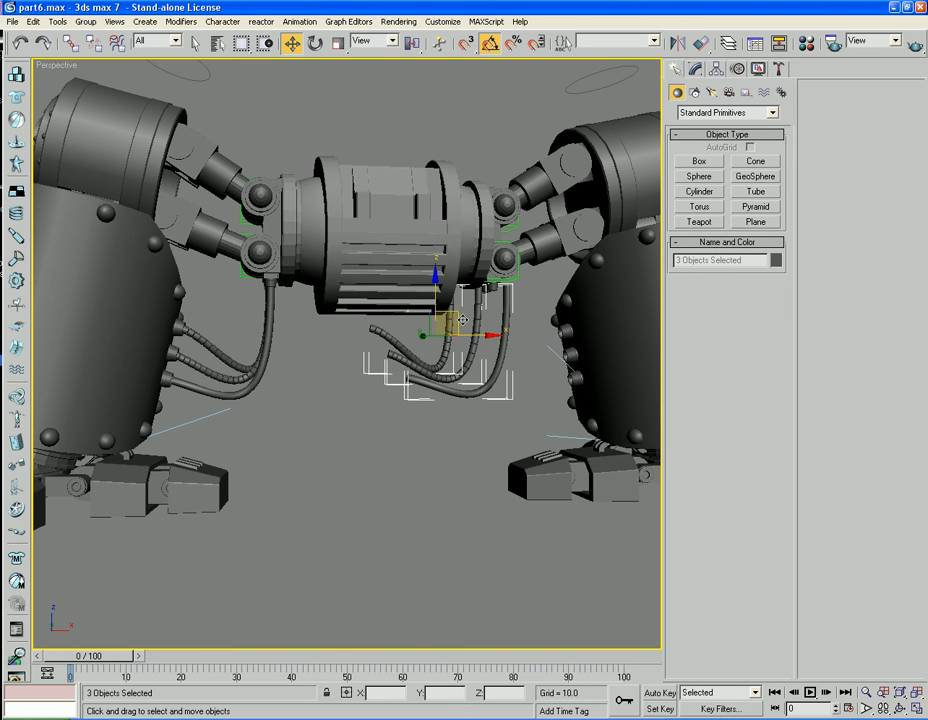
left_click_drag(436, 305, 403, 483)
left_click(405, 484)
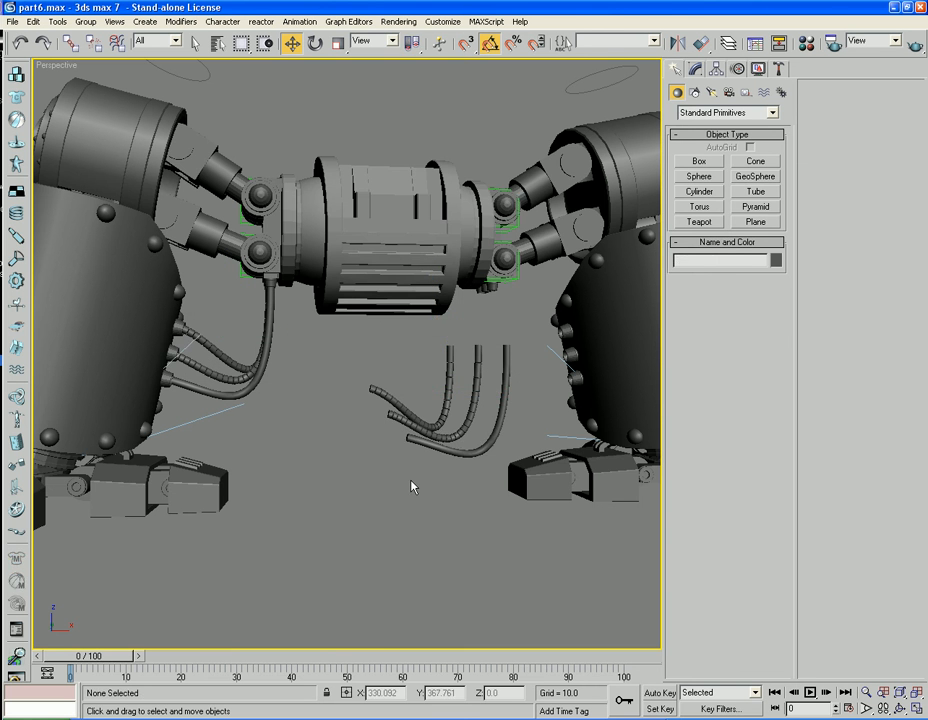
- Delete the Edit Poly modifier from the two segmented hoses on the original leg
middle_click_drag(437, 424, 543, 416, "alt")
scroll(336, 387, "up", 5)
middle_click_drag(338, 389, 379, 404)
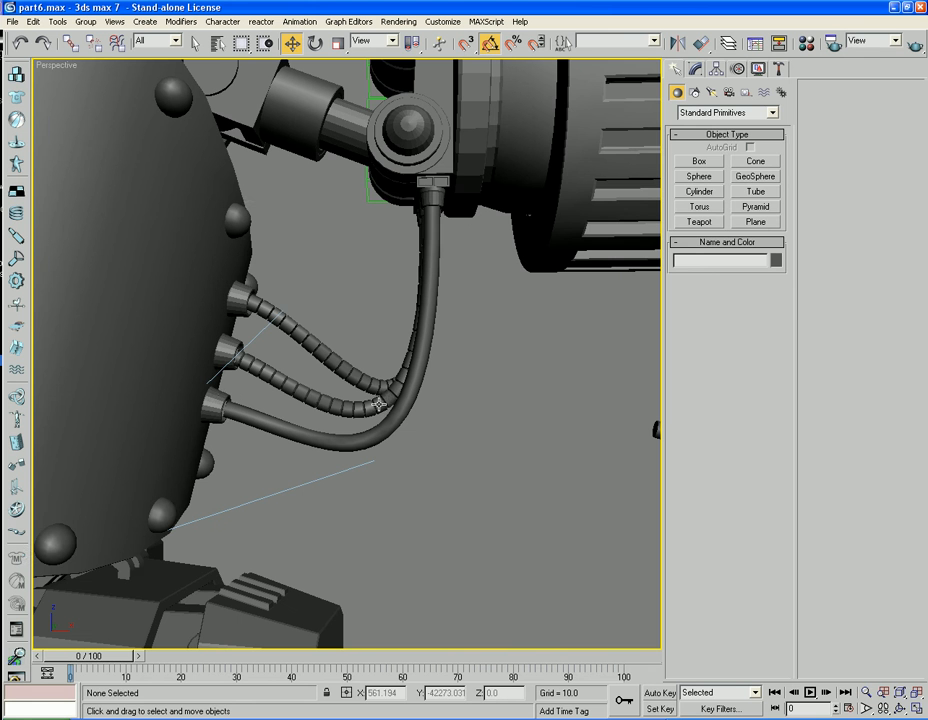
left_click(319, 403)
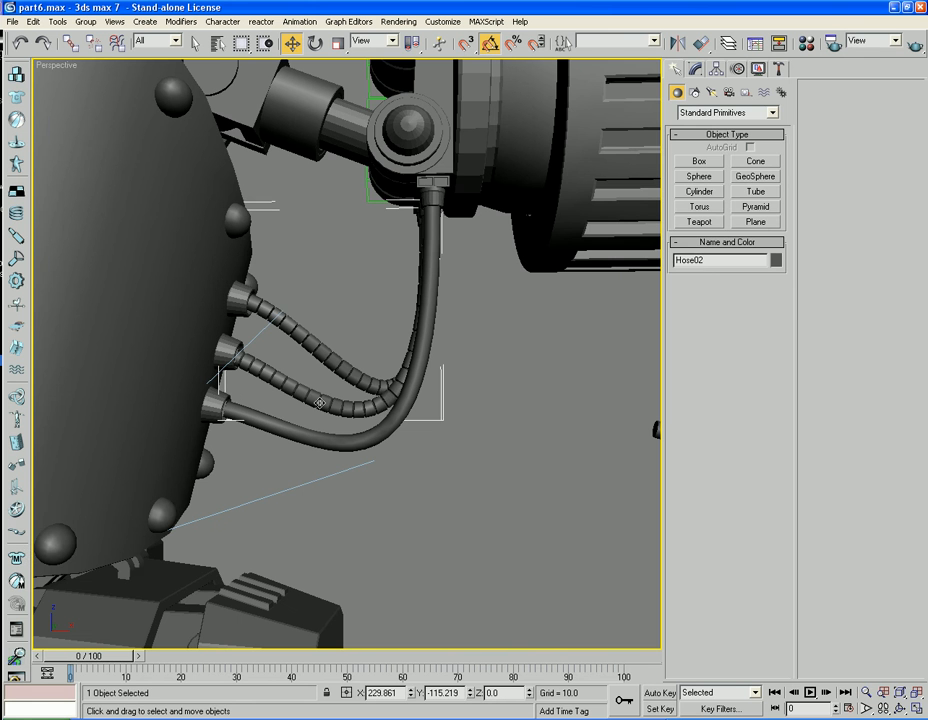
left_click(697, 72)
left_click(748, 225)
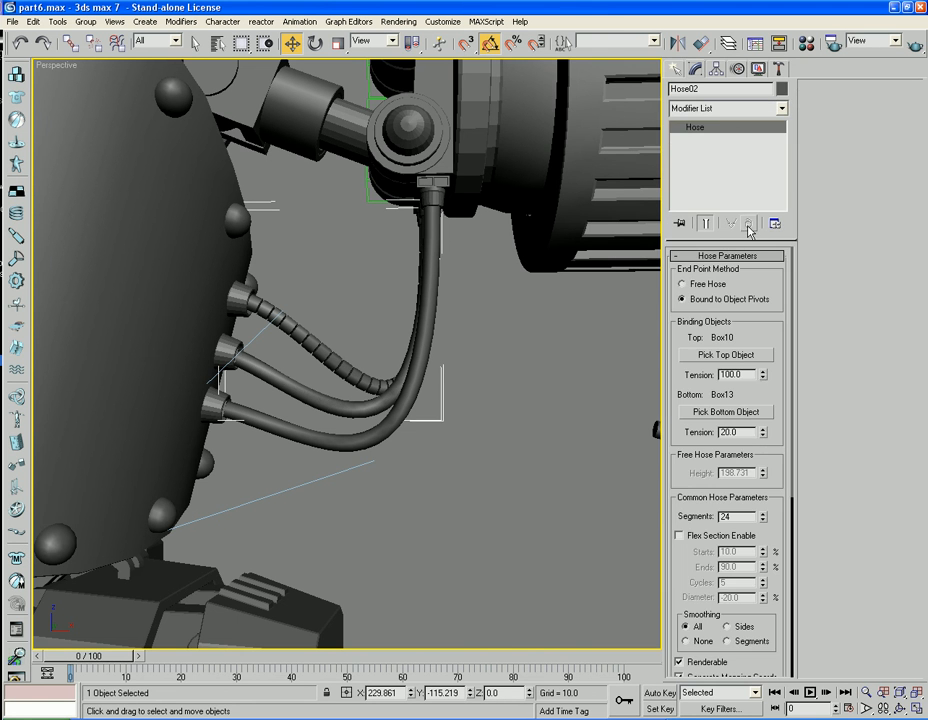
left_click(322, 347)
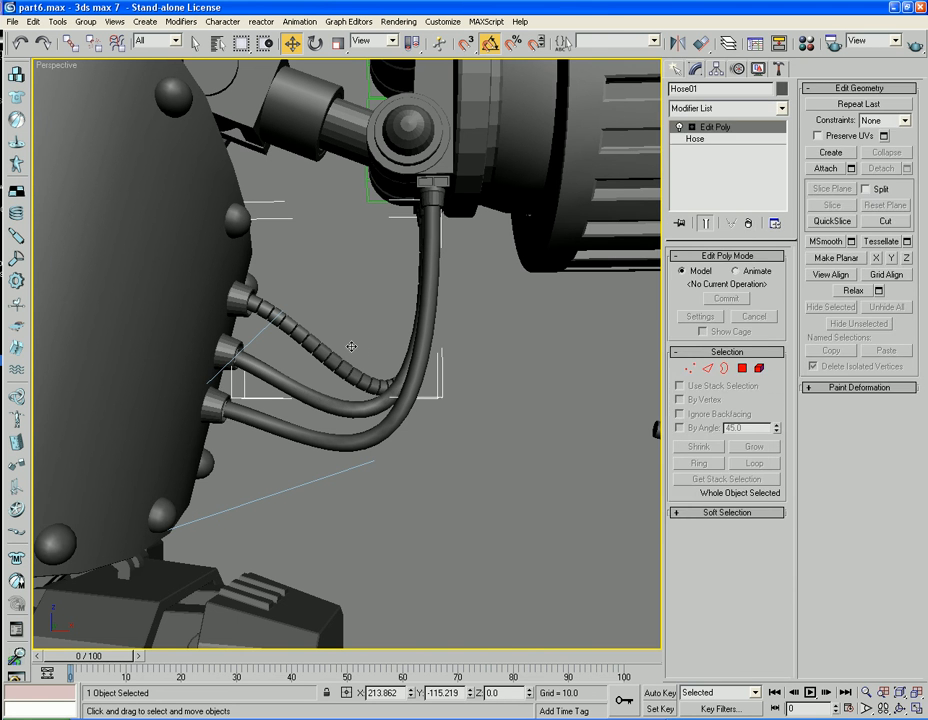
left_click(749, 225)
middle_click_drag(435, 415, 402, 420)
scroll(373, 420, "down", 5)
left_click(402, 420)
- Delete the Edit Poly modifier from the two segmented copied hoses near the opposite leg
scroll(456, 425, "up", 3)
middle_click_drag(512, 420, 378, 415)
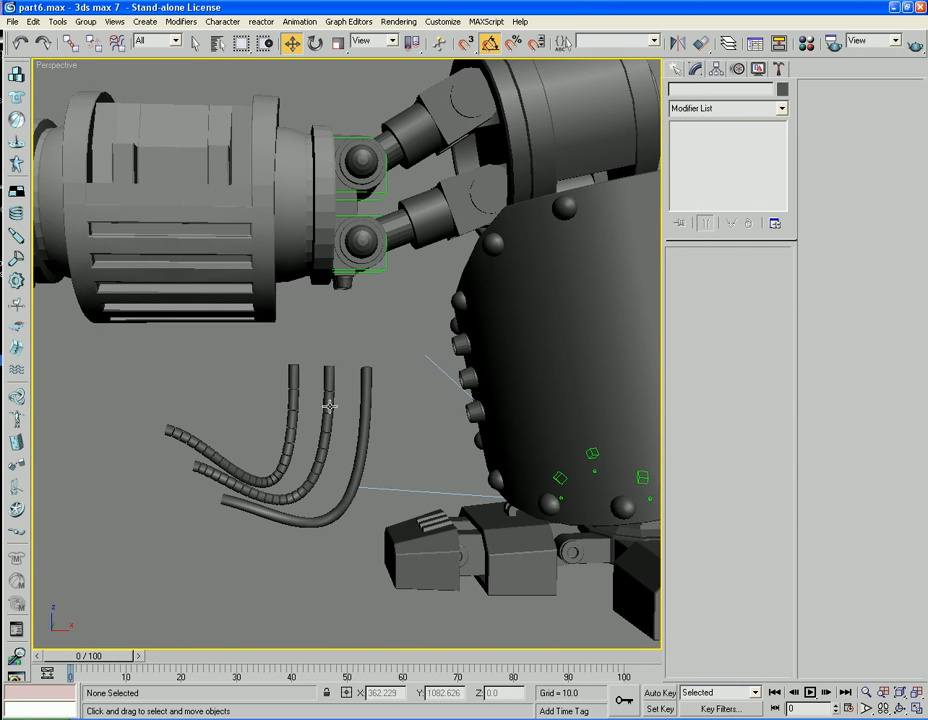
left_click(329, 406)
left_click(750, 225)
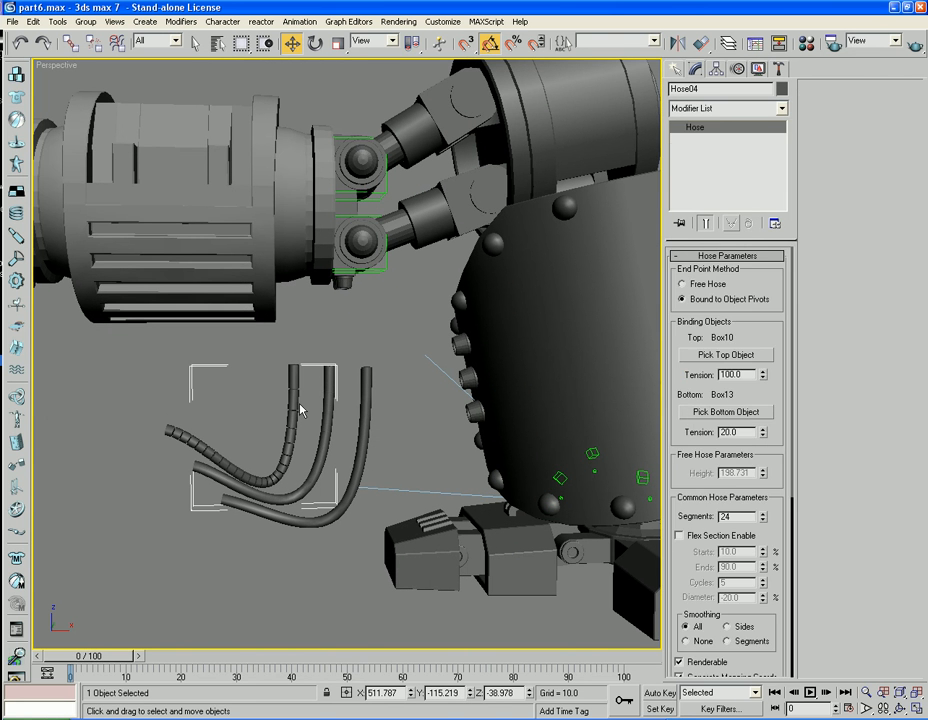
left_click(292, 398)
left_click(750, 225)
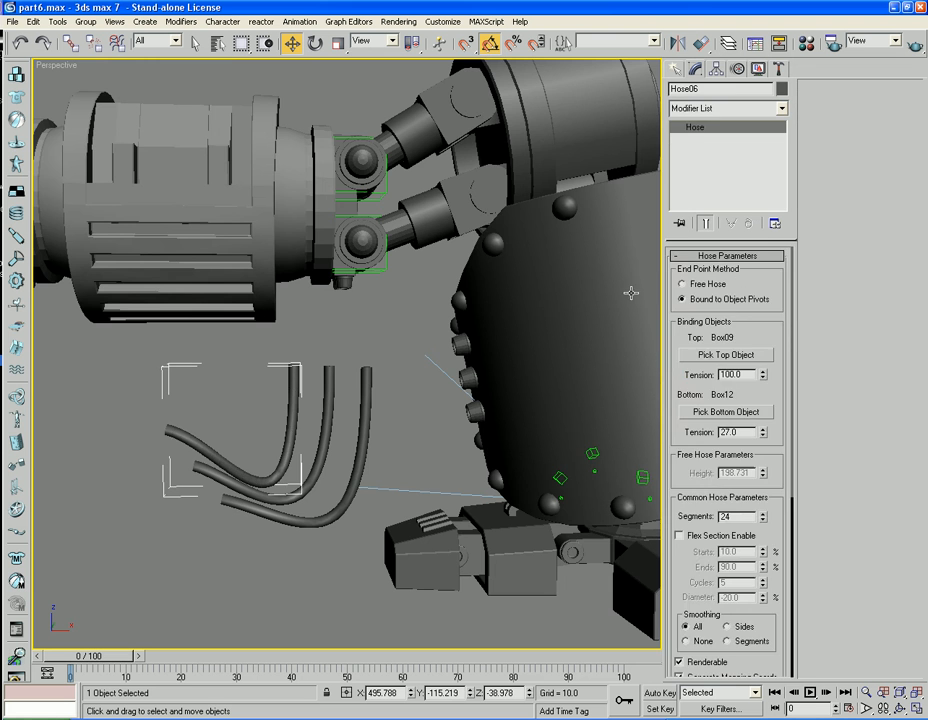
left_click(408, 341)
- Select the opposite leg together with the three copied hoses and hide everything unselected
mouse_move(408, 341)
middle_mouse_down("alt")
mouse_move(442, 315)
mouse_move(395, 352)
middle_mouse_up("alt")
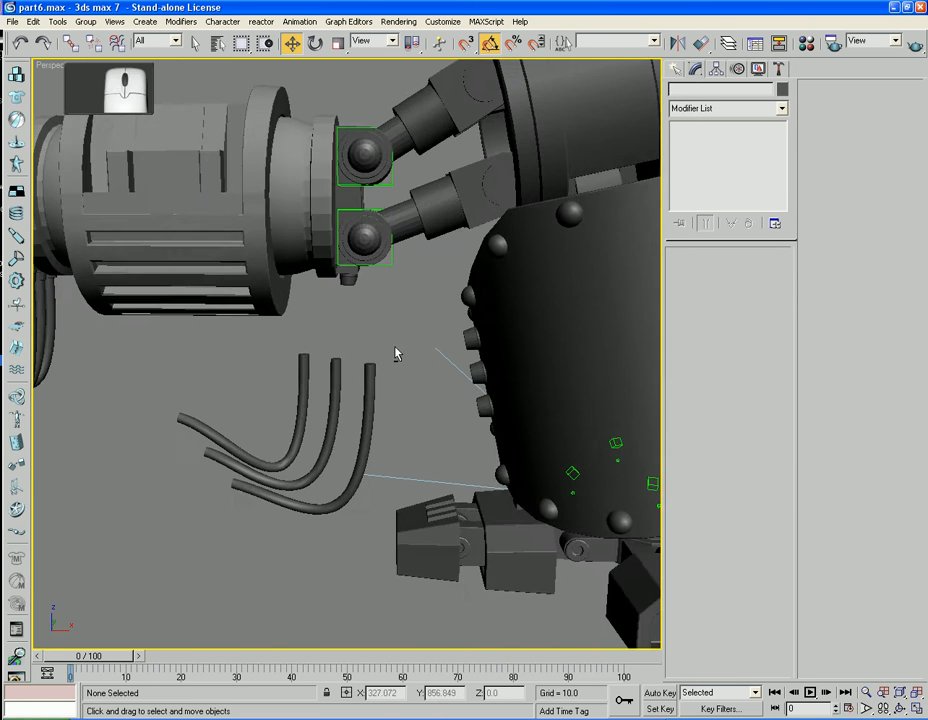
scroll(397, 352, "down", 5)
left_click_drag(551, 197, 341, 525)
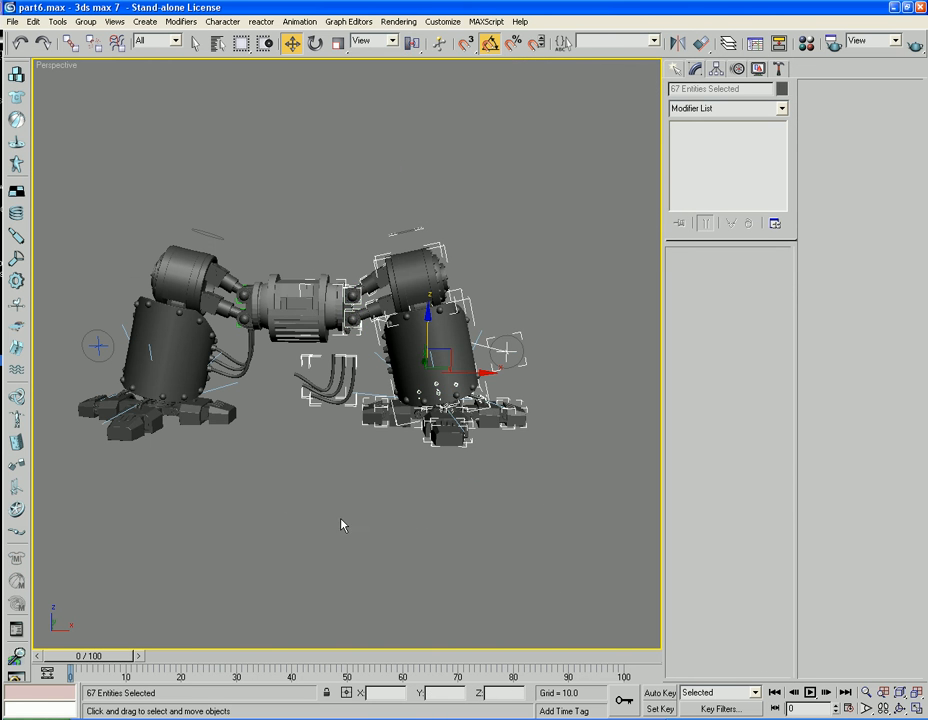
left_click(300, 376, "ctrl")
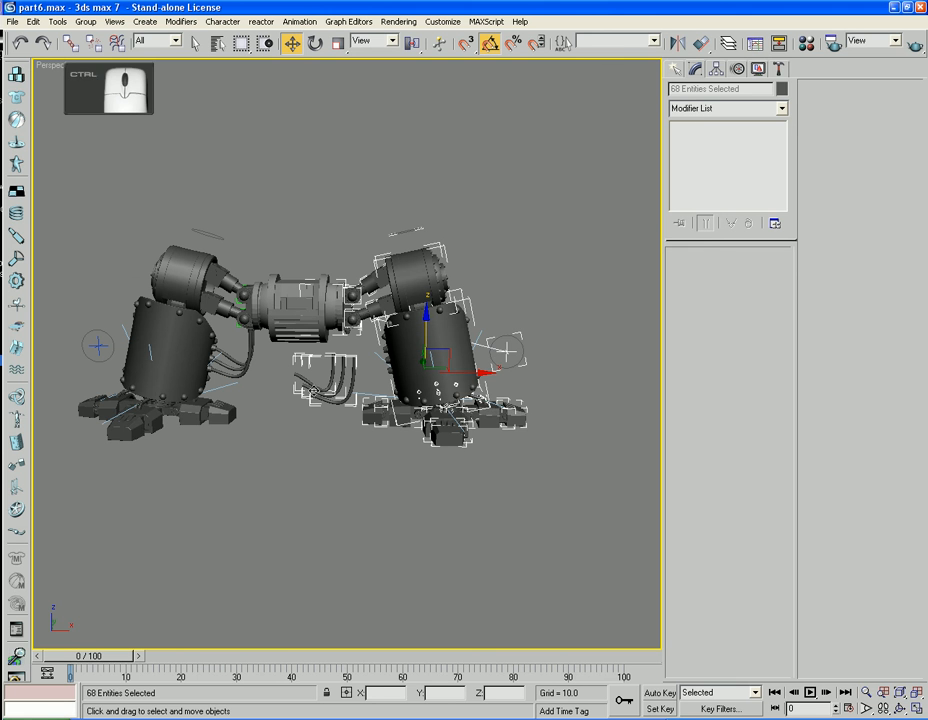
right_click(450, 280)
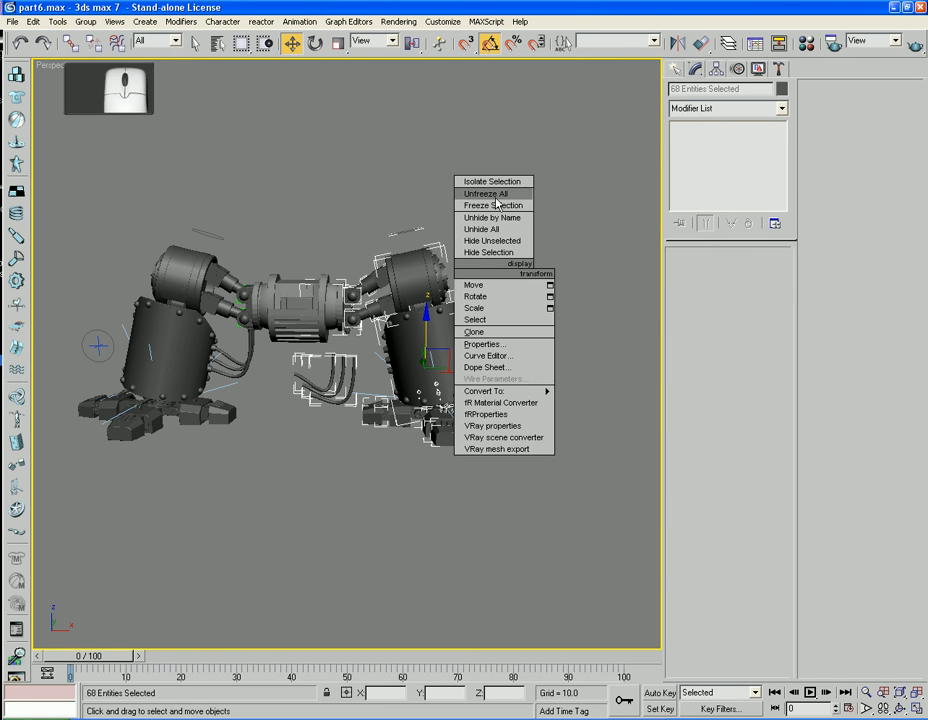
left_click(499, 243)
left_click(275, 553)
- Try to draw a flat box about 1.06 by 3.70 in the outer hose socket below the opposite leg's joint
middle_click_drag(275, 553, 429, 431, "alt")
scroll(368, 497, "up", 4)
scroll(425, 430, "up", 4)
scroll(425, 430, "down", 4)
scroll(408, 381, "up", 4)
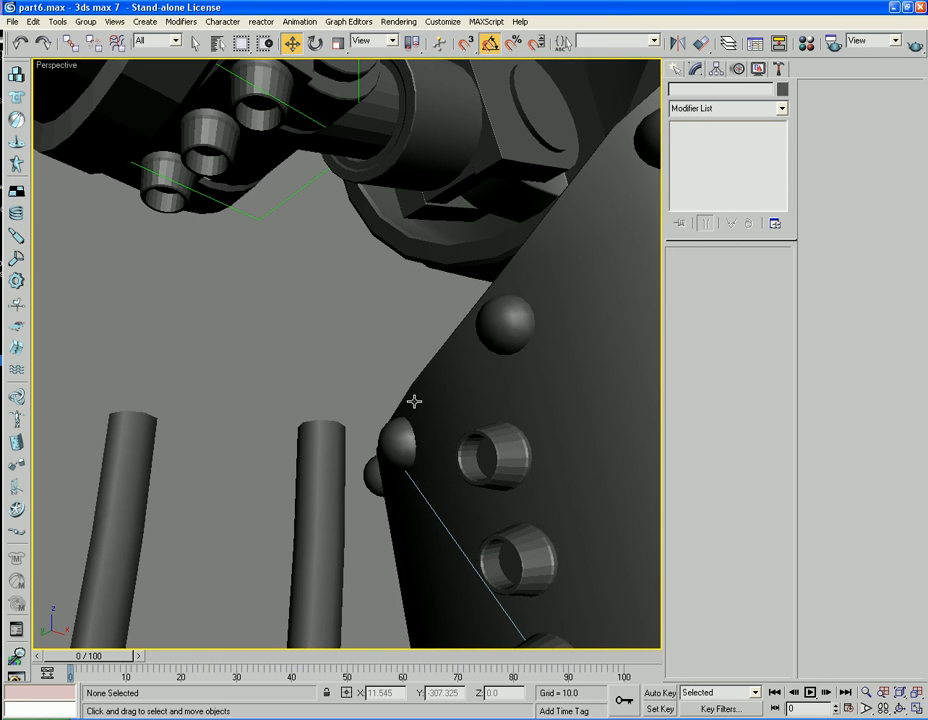
middle_click_drag(347, 323, 408, 344, "alt")
left_click(675, 70)
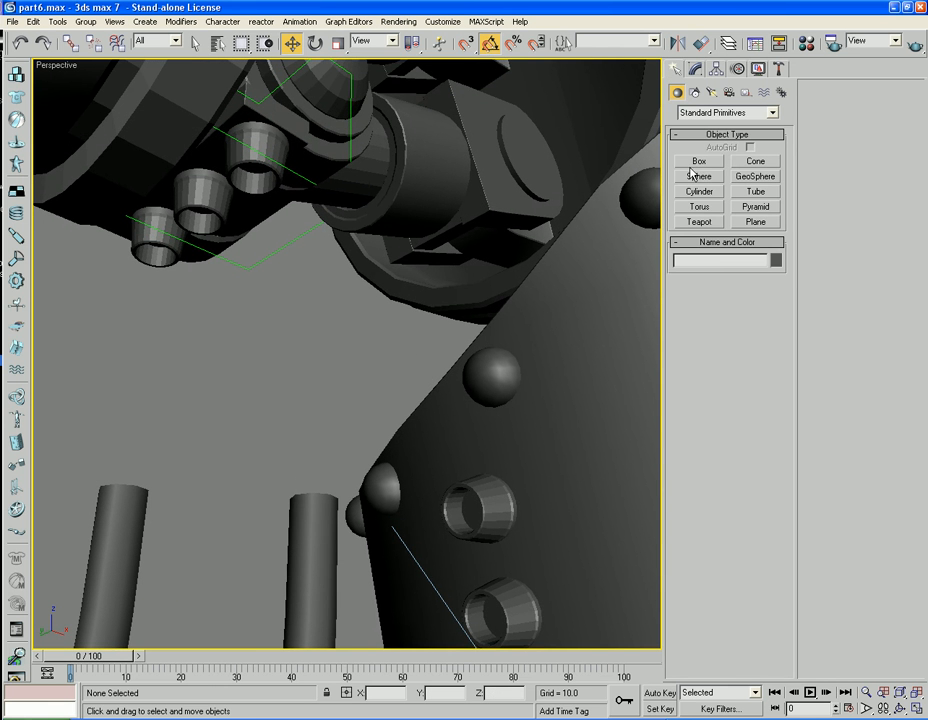
left_click(699, 161)
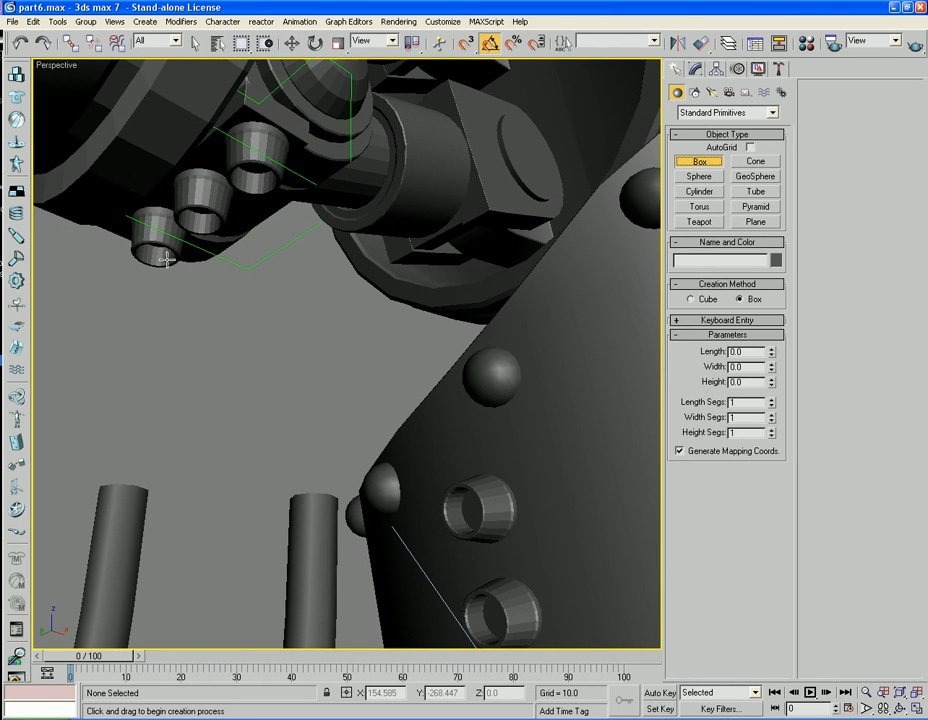
middle_click_drag(165, 259, 260, 268, "alt")
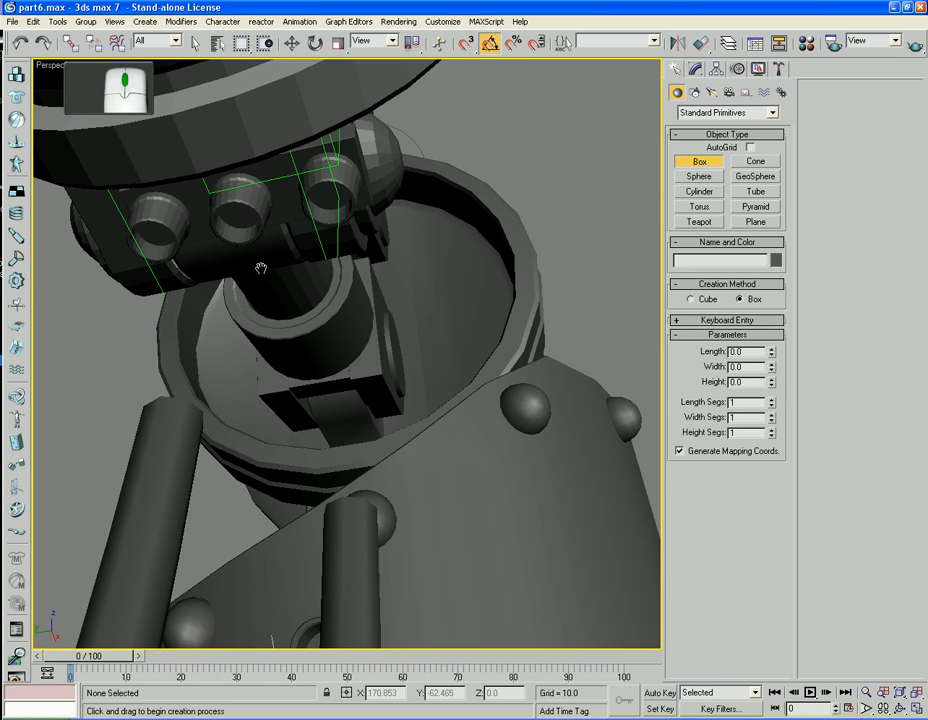
left_click_drag(155, 231, 170, 246)
key("F3")
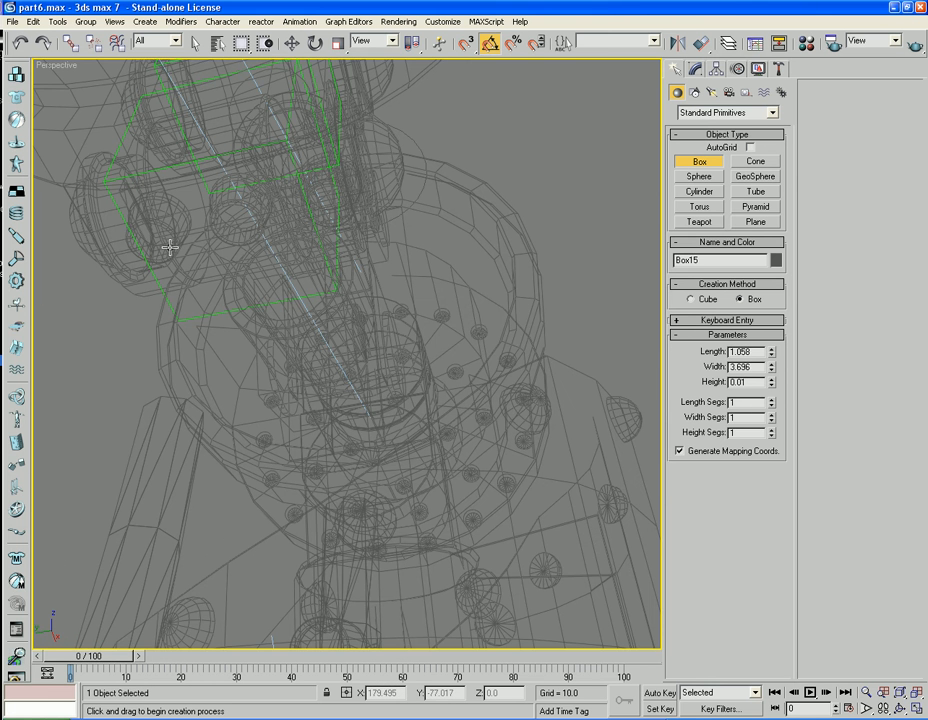
right_click(170, 246)
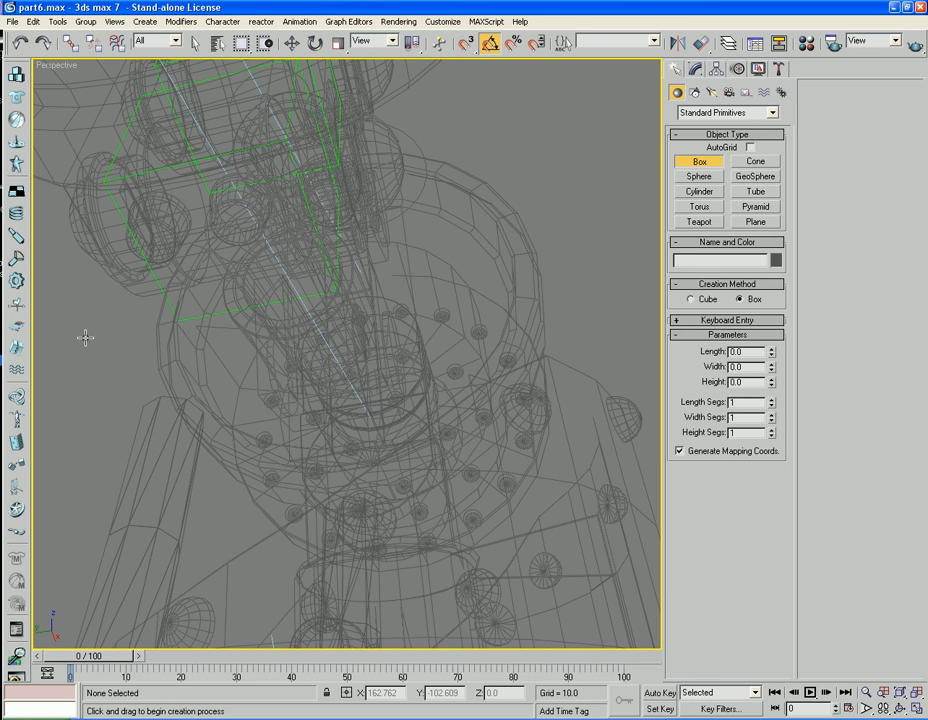
key("F3")
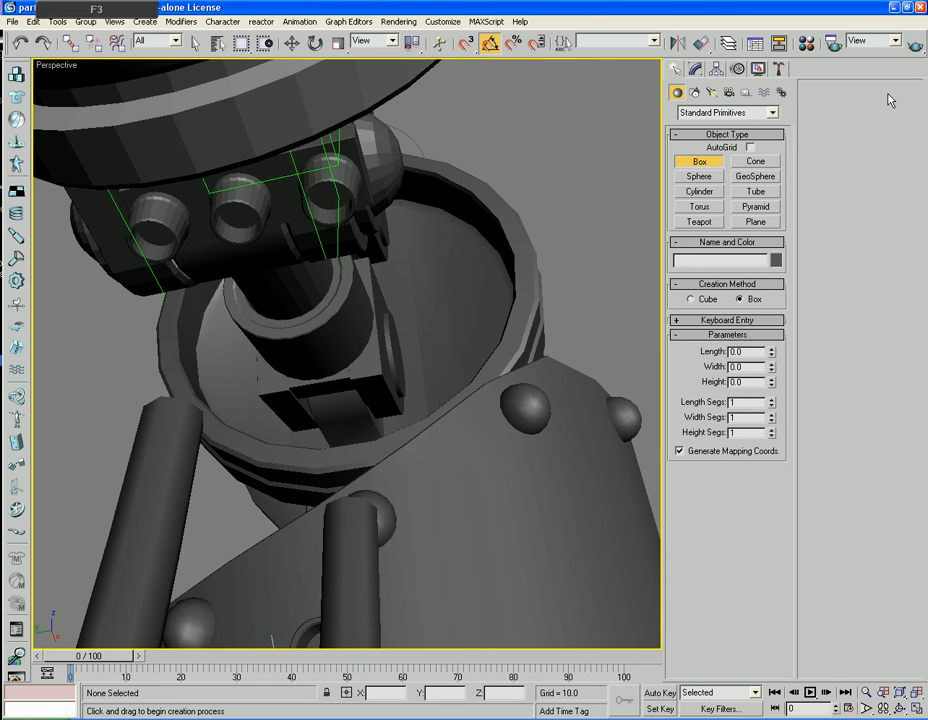
- With AutoGrid on and the Cube creation method, create a cube about 2.2 in size inside each of the three upper hose sockets
left_click(692, 299)
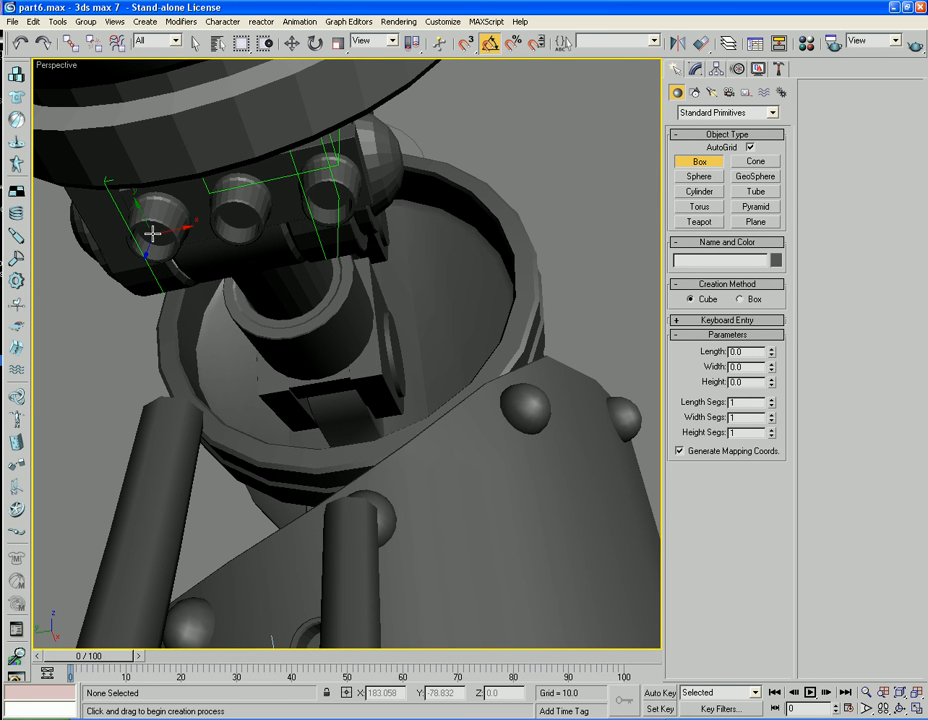
left_click_drag(154, 236, 156, 241)
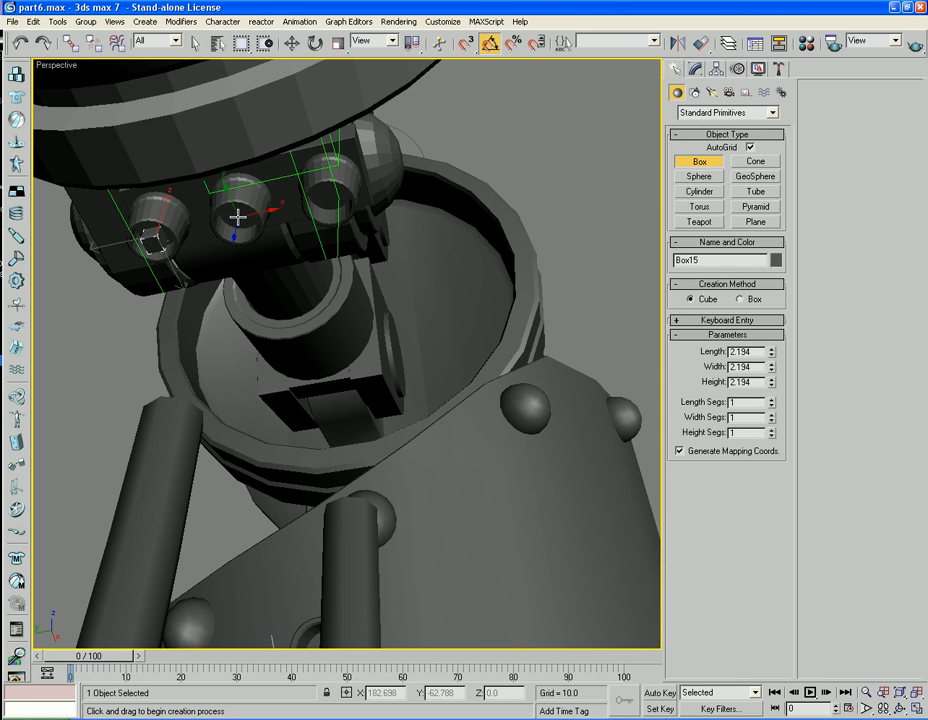
left_click_drag(238, 217, 330, 197)
left_click_drag(330, 197, 327, 201)
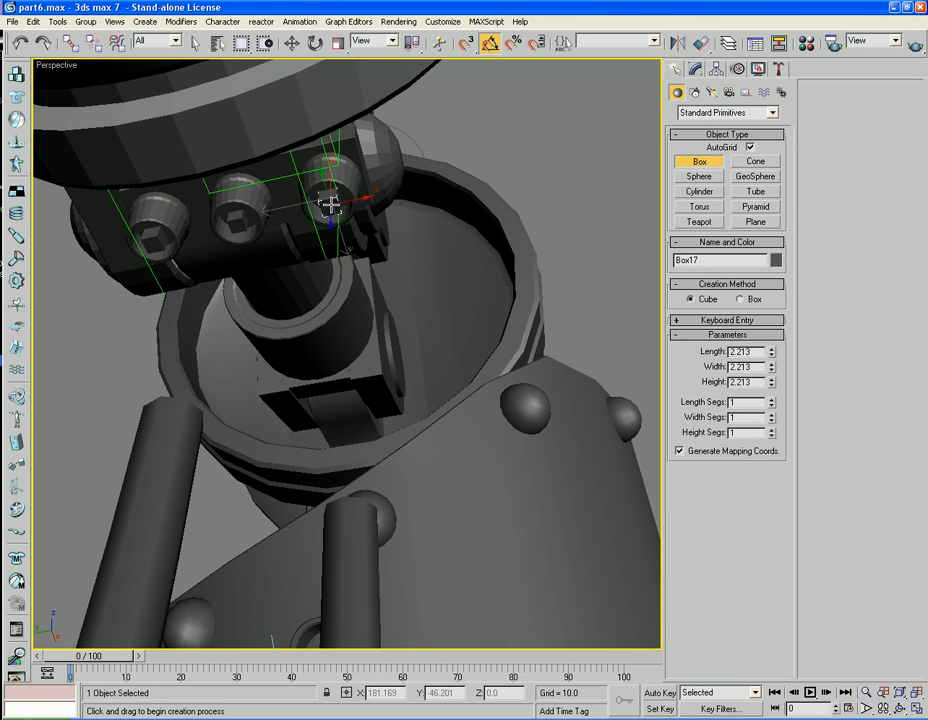
right_click(90, 416)
scroll(89, 418, "down", 2)
scroll(157, 449, "down", 3)
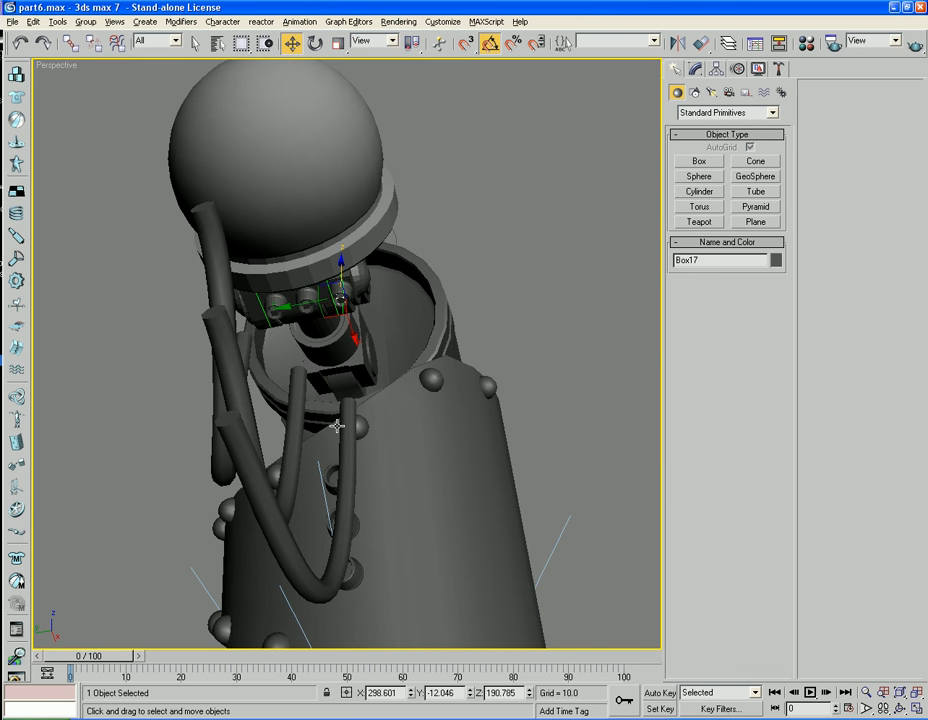
- With AutoGrid on and the Cube creation method, create a cube about 3.7 in size inside each of the three lower hose sockets
middle_click_drag(340, 424, 332, 476, "alt")
scroll(428, 477, "up", 3)
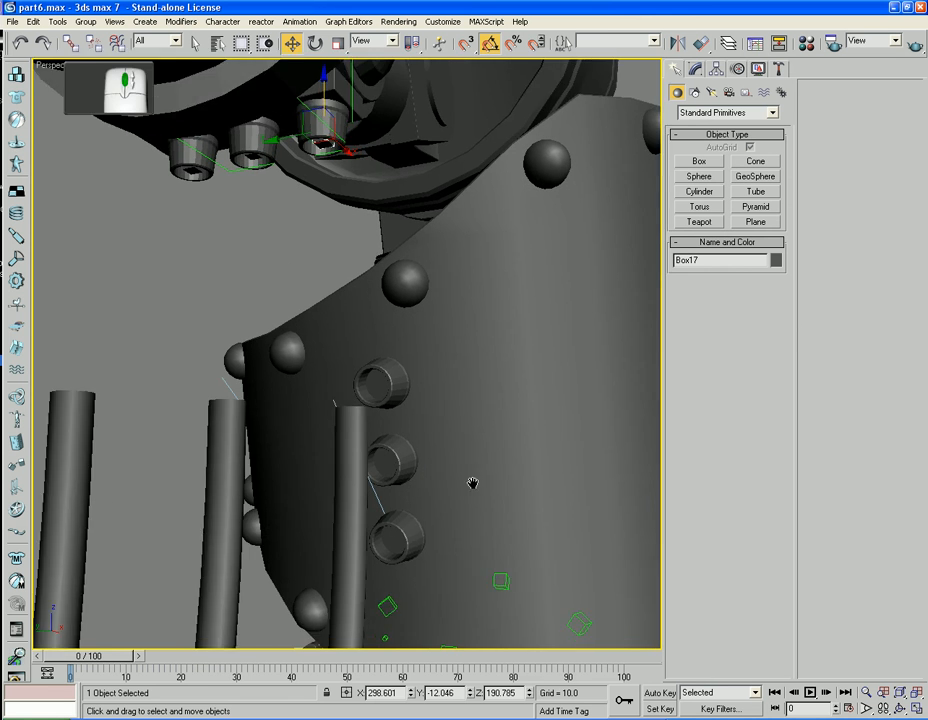
left_click(700, 163)
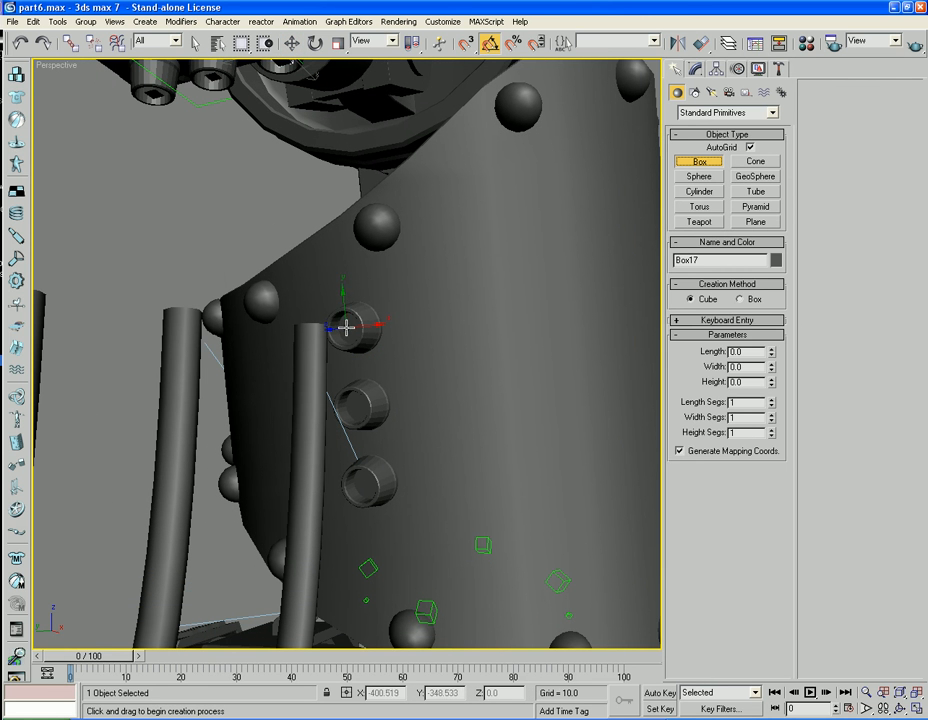
left_click_drag(346, 327, 347, 333)
left_click_drag(354, 406, 355, 416)
left_click_drag(361, 485, 363, 496)
key("w")
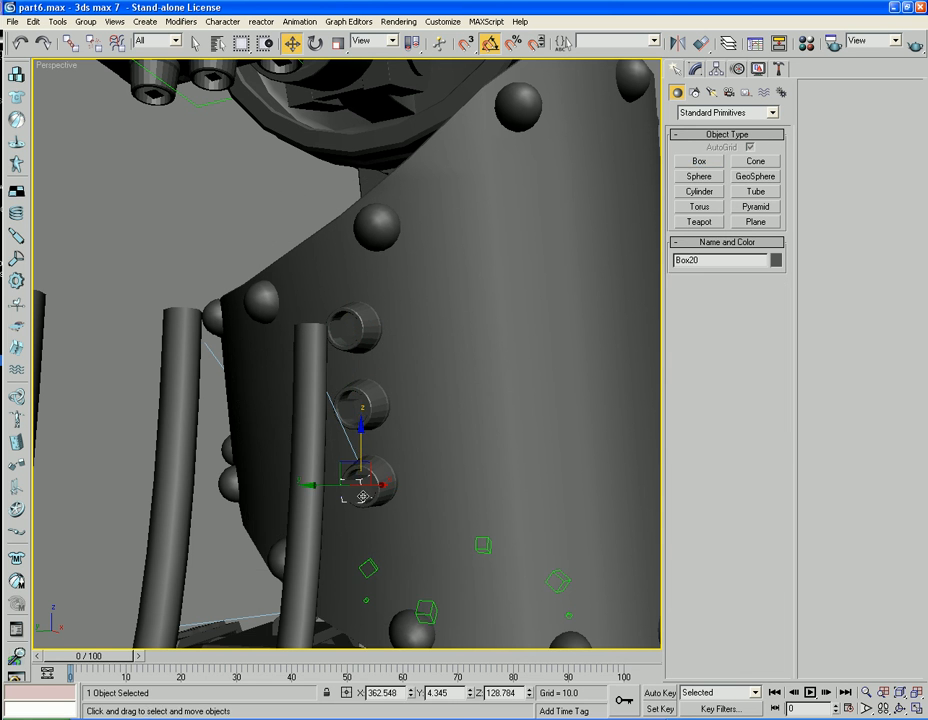
left_click(170, 208)
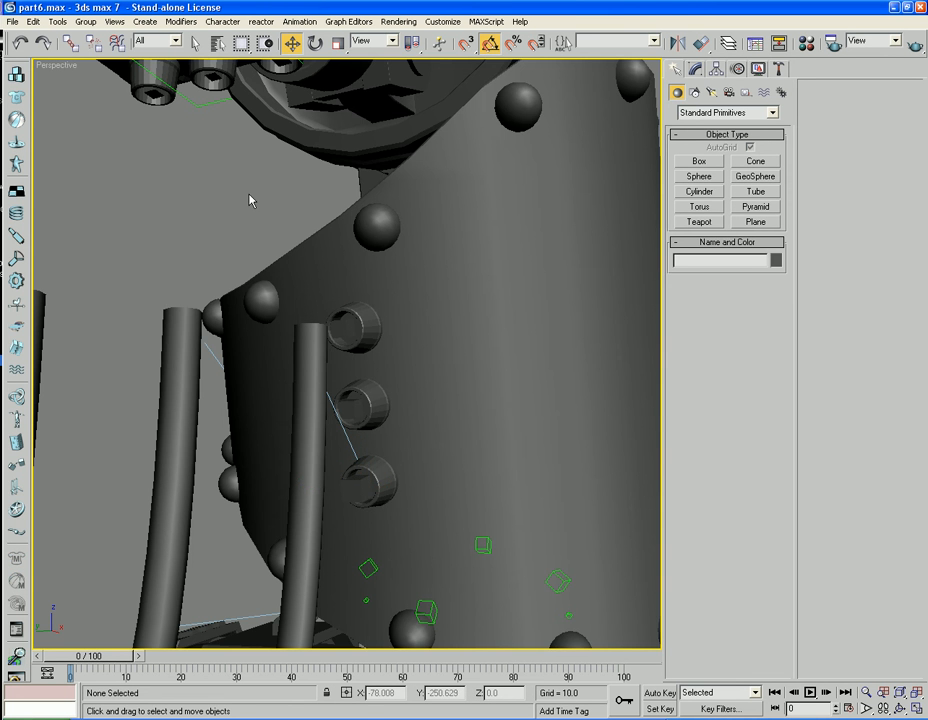
- Turn on edged faces display and select the three anchor cubes in the upper hose sockets
middle_click_drag(249, 194, 180, 202, "alt")
scroll(213, 201, "down", 3)
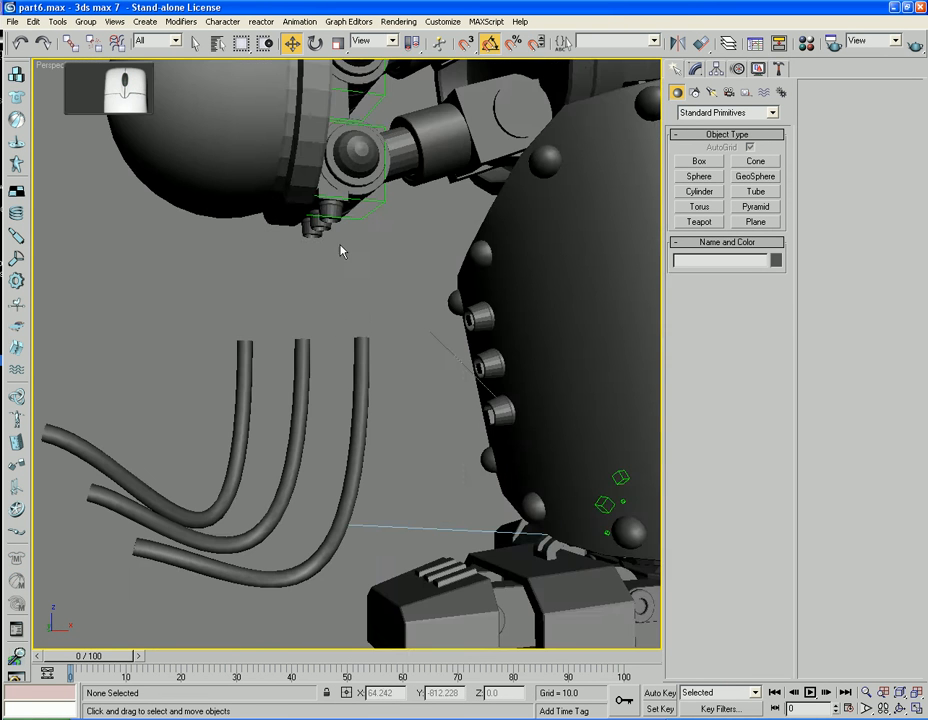
scroll(344, 320, "up", 5)
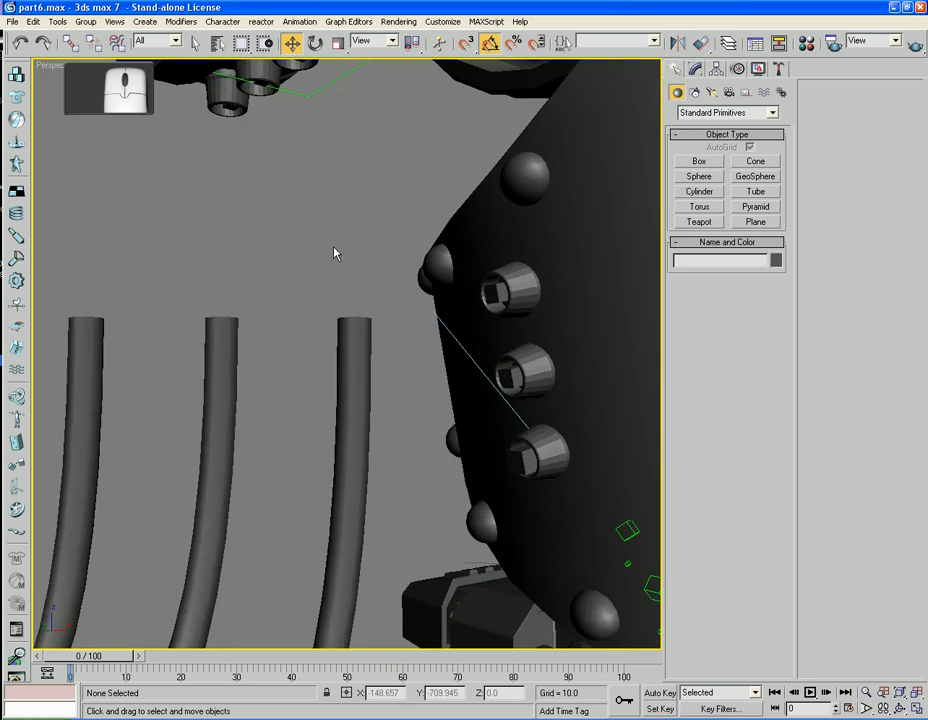
middle_click_drag(335, 253, 352, 432)
middle_click_drag(278, 273, 288, 255, "alt")
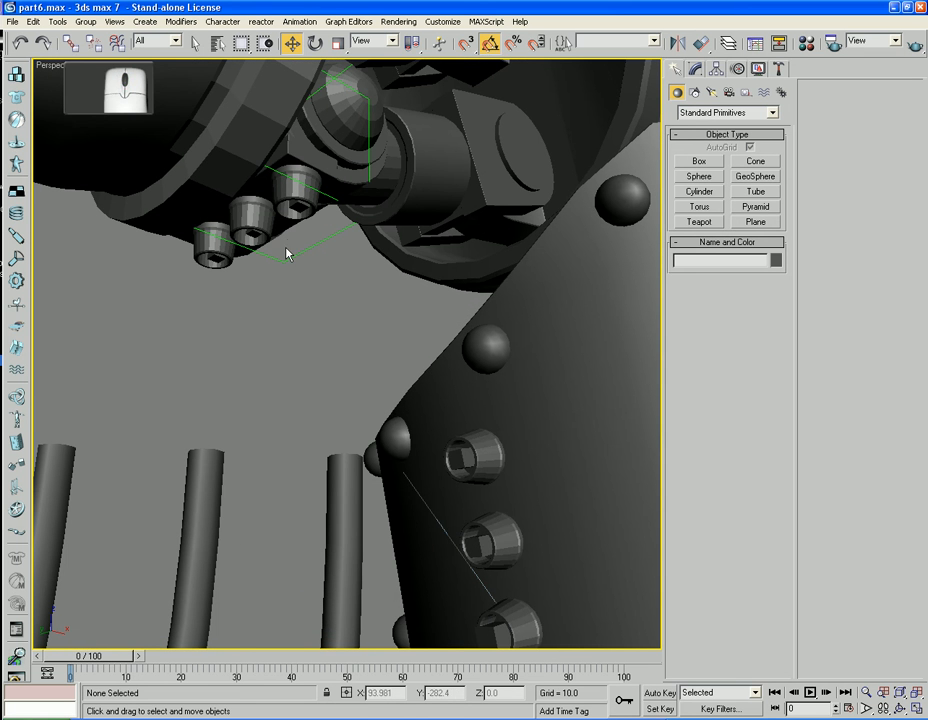
key("q")
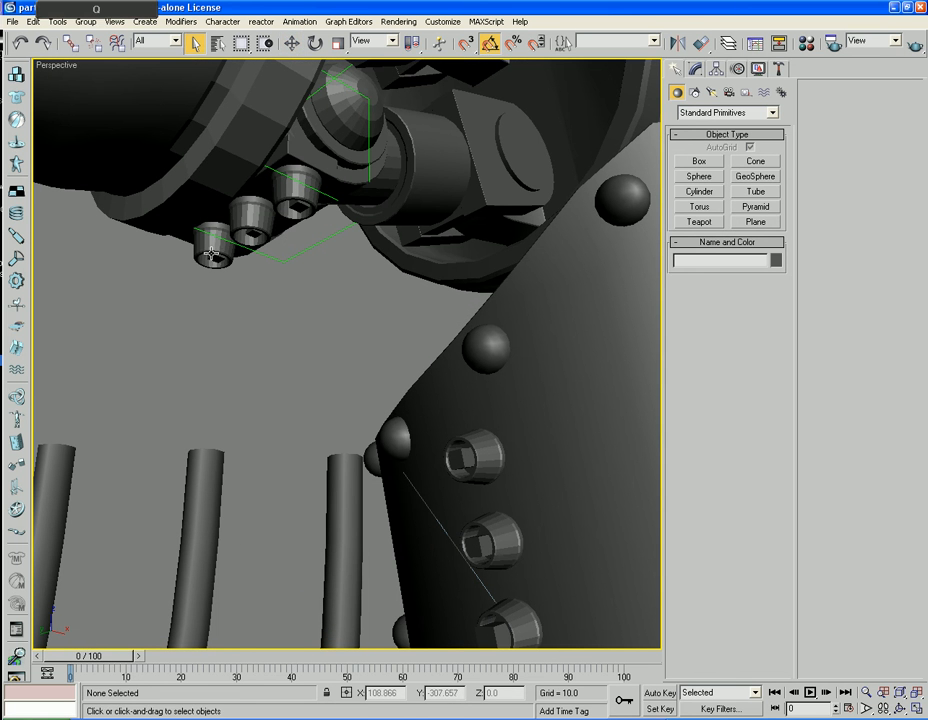
key("F4")
left_click(215, 258)
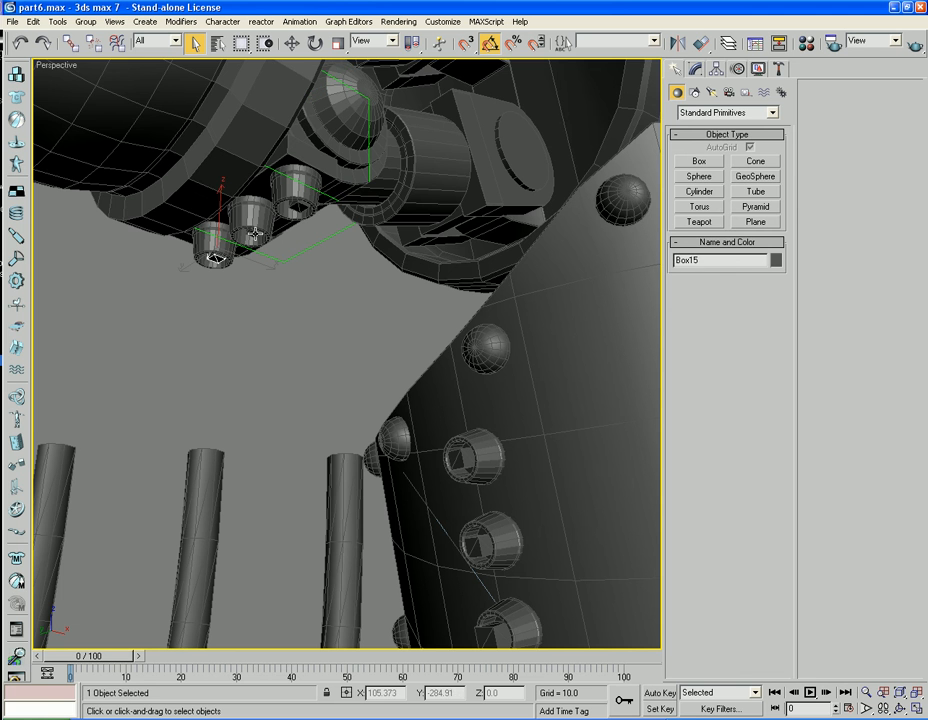
left_click(252, 222, "ctrl")
left_click(296, 195, "ctrl")
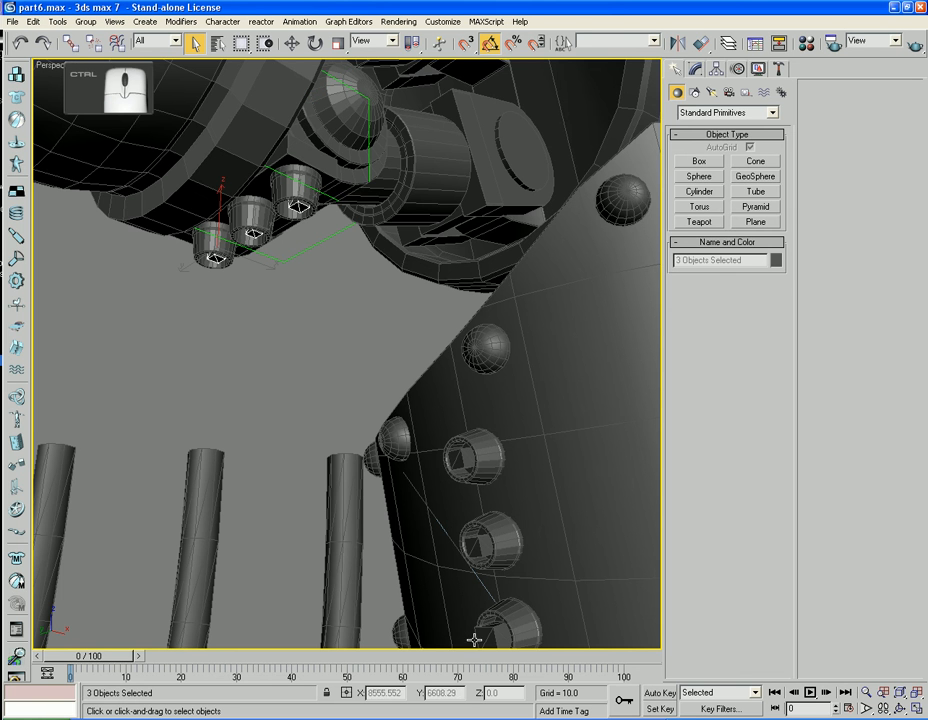
- Add the three anchor cubes in the lower hose sockets to the selection, leaving out the leg itself
left_click(487, 593, "ctrl")
key("ctrl+z")
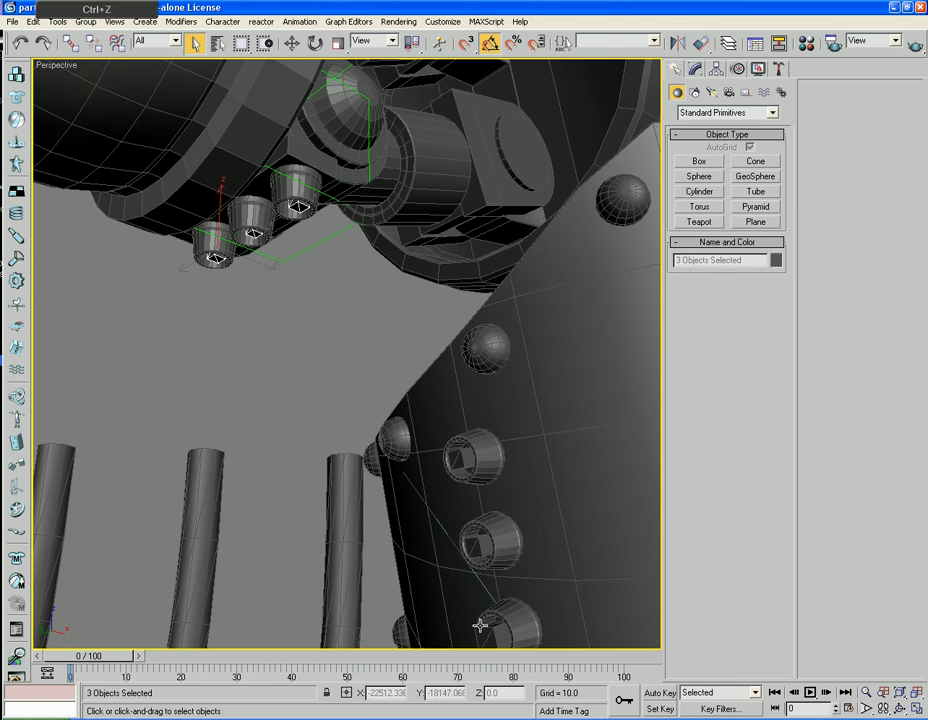
left_click(483, 624, "ctrl")
key("ctrl+z")
left_click(487, 628, "ctrl")
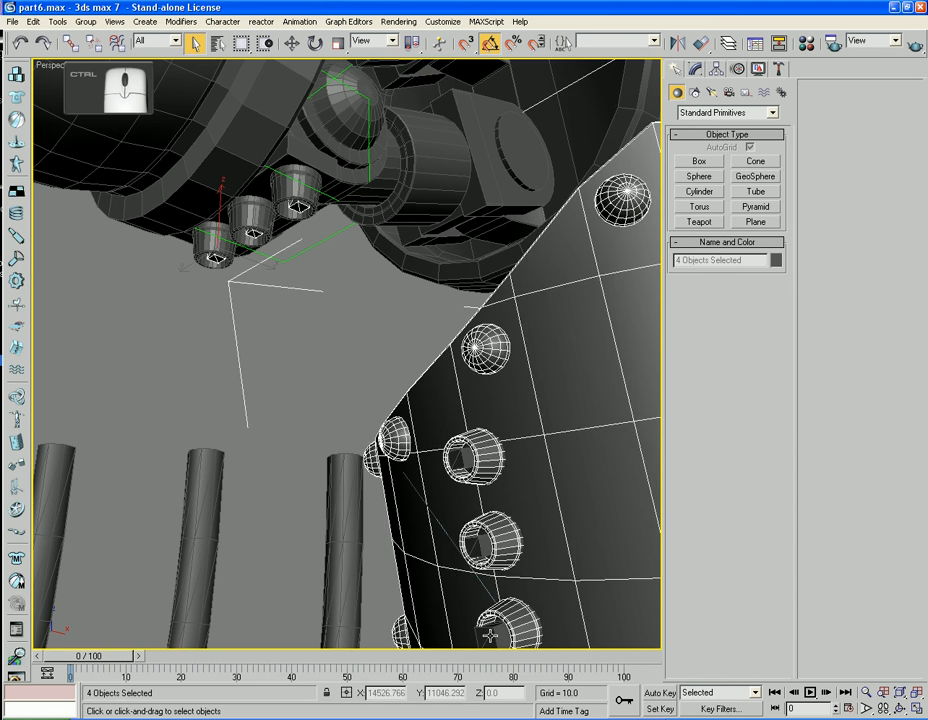
key("ctrl+z")
left_click(493, 630, "ctrl")
left_click(494, 633, "ctrl")
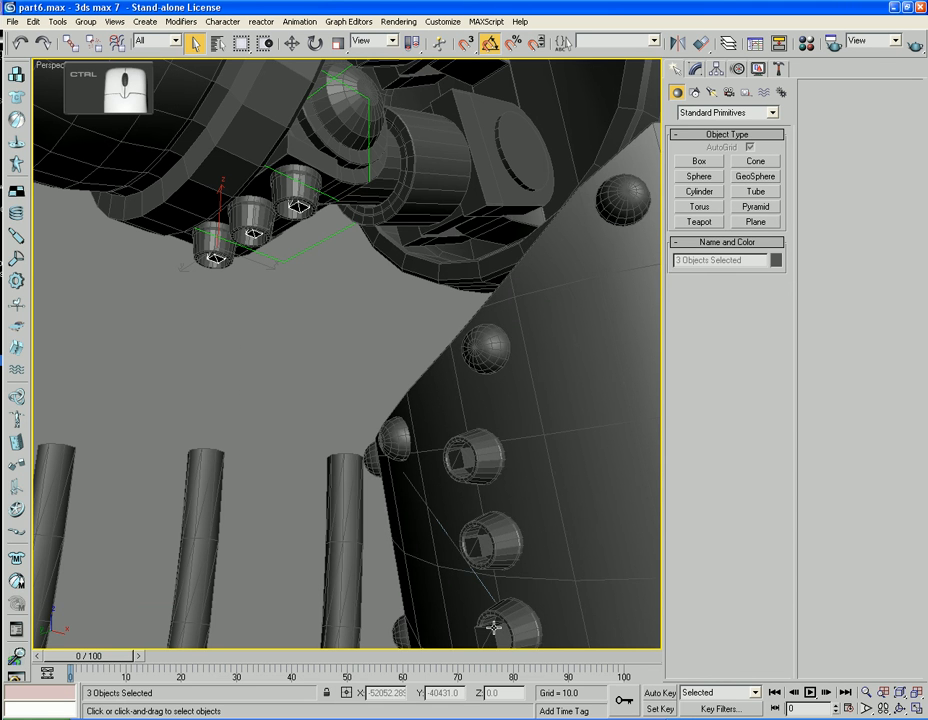
left_click(494, 628, "ctrl")
left_click(494, 628, "ctrl")
left_click(488, 630, "ctrl")
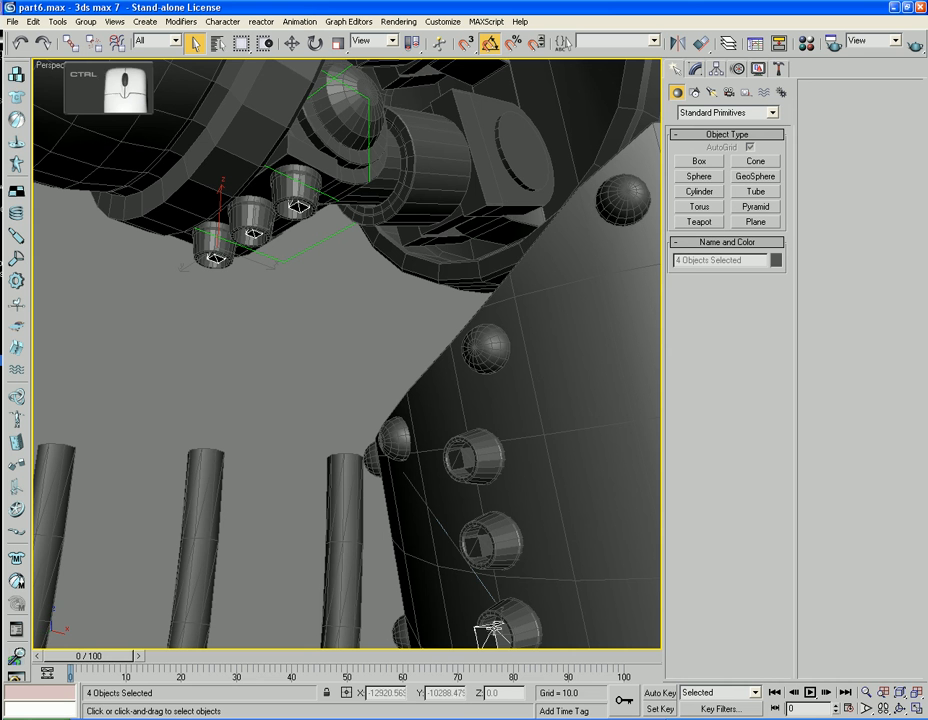
left_click(486, 547, "ctrl")
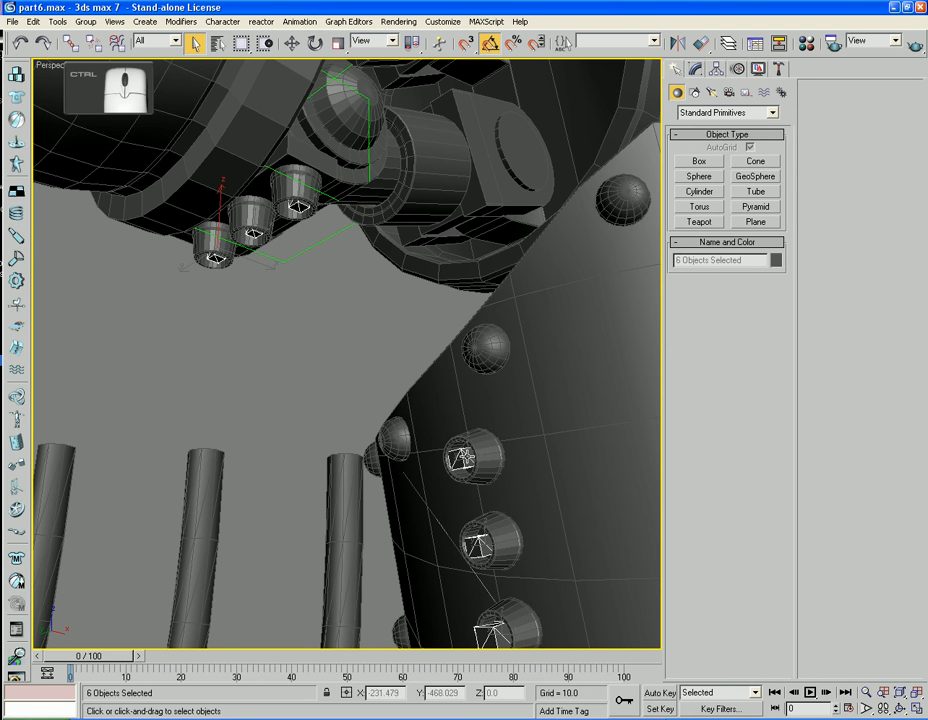
- Add the three copied hoses to the selected cubes and hide everything unselected
left_click(340, 500, "ctrl")
left_click(205, 500, "ctrl")
left_click(55, 500, "ctrl")
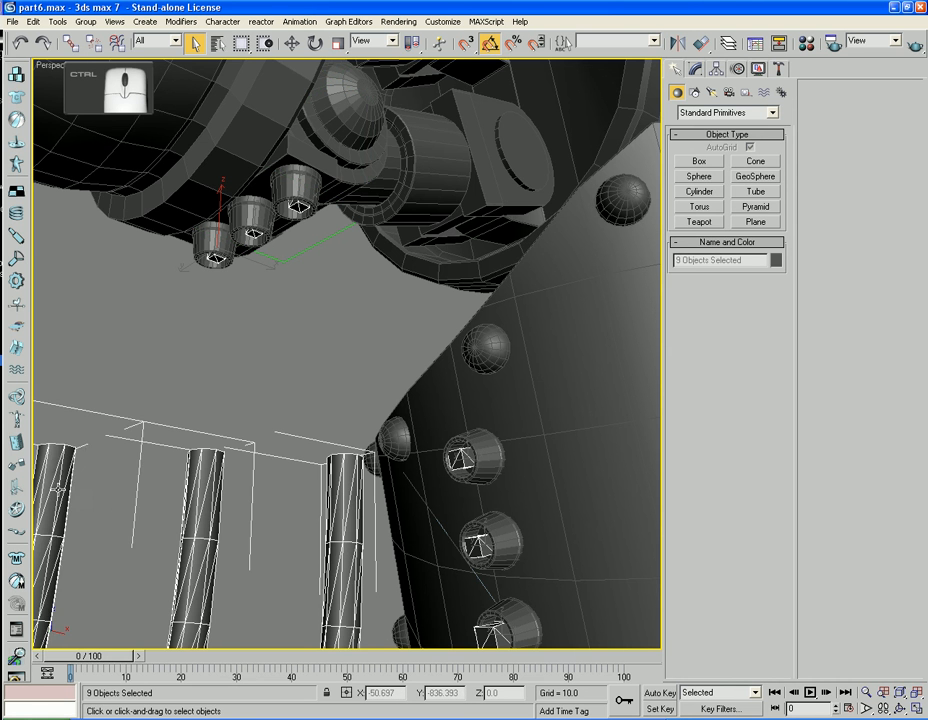
right_click(57, 488)
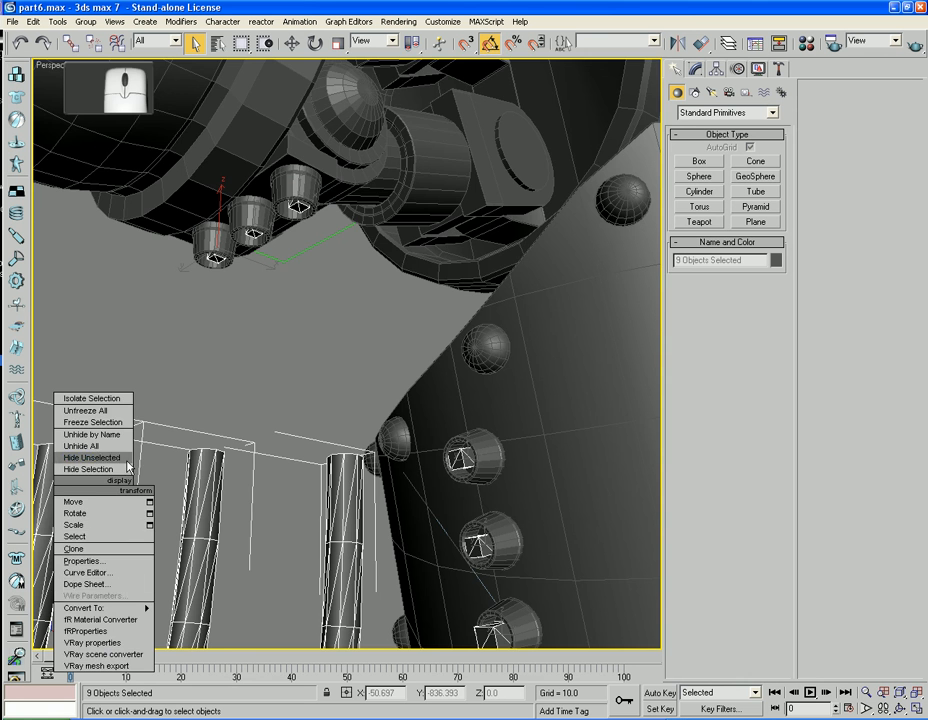
left_click(92, 457)
scroll(195, 457, "down", 5)
middle_click_drag(261, 414, 320, 465, "alt")
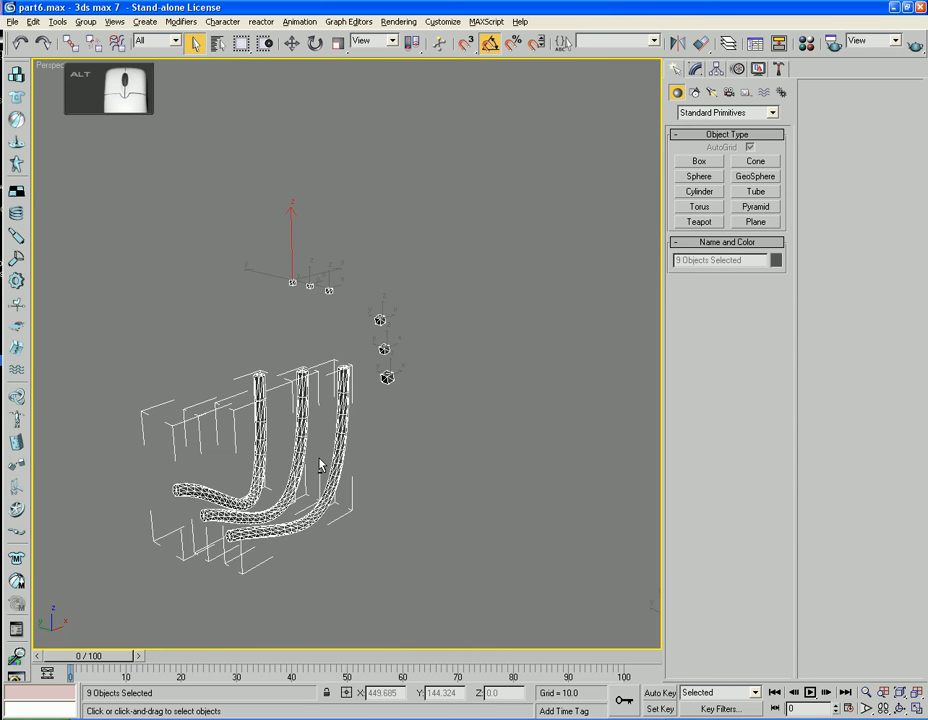
scroll(320, 465, "up", 4)
scroll(320, 465, "down", 5)
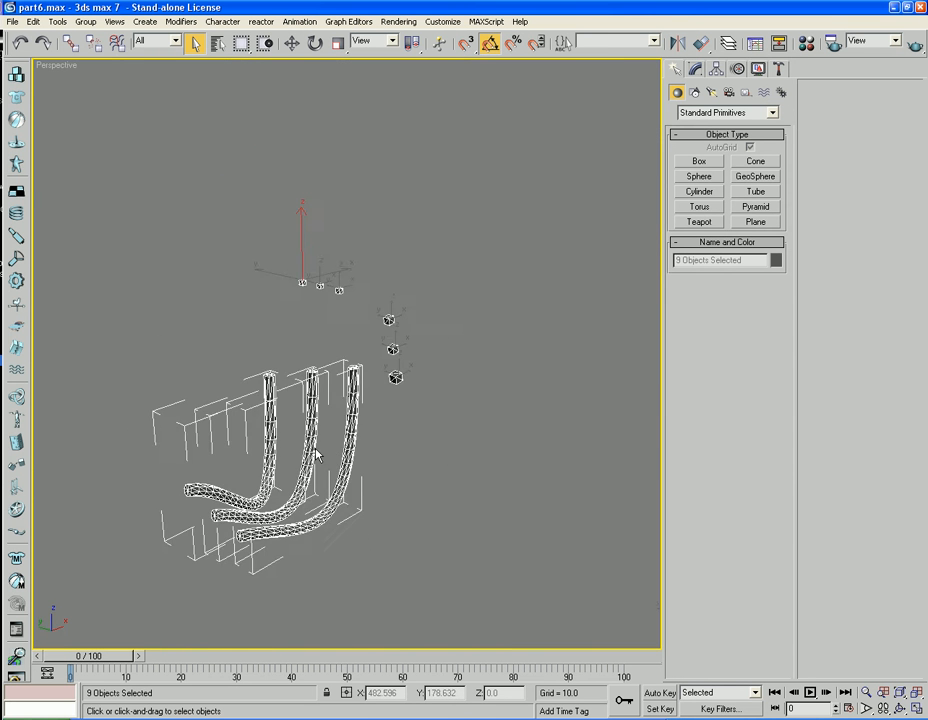
- Bind the middle copied hose (Hose04) to Box15 as its top object and Box18 as its bottom object
left_click(257, 355)
left_click(267, 392)
scroll(266, 393, "up", 4)
middle_click_drag(310, 366, 312, 396)
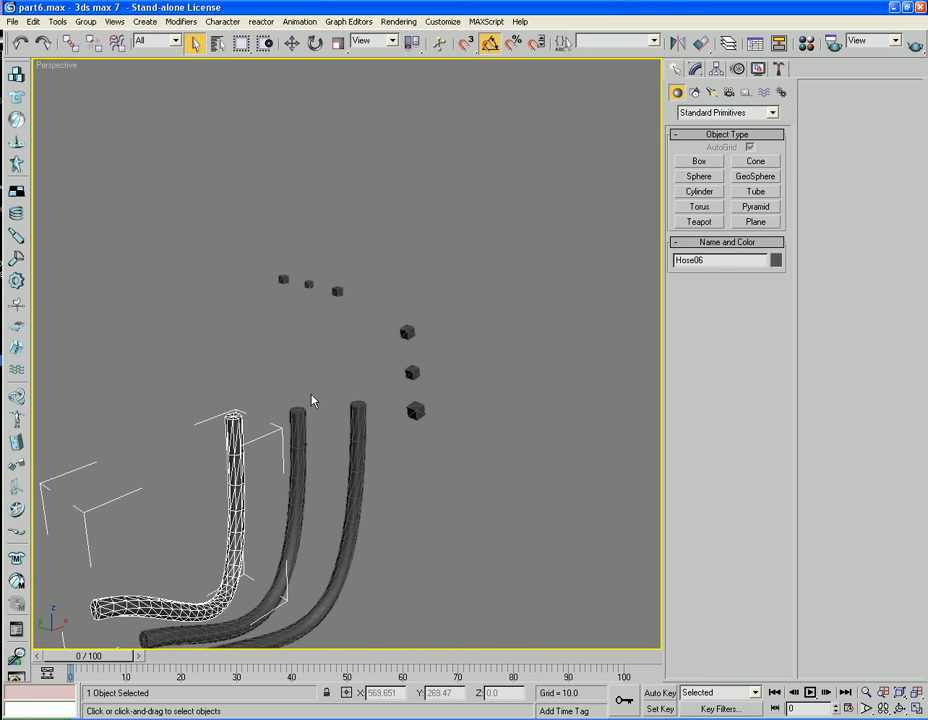
left_click(353, 462)
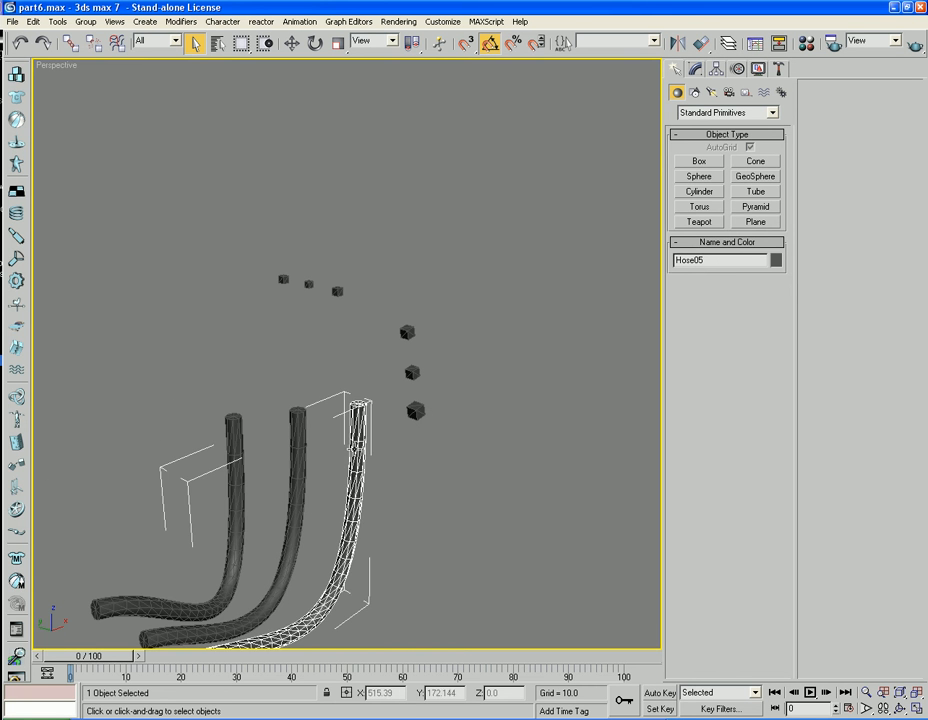
left_click(304, 447)
middle_click_drag(414, 298, 422, 350)
scroll(422, 362, "up", 3)
left_click(697, 67)
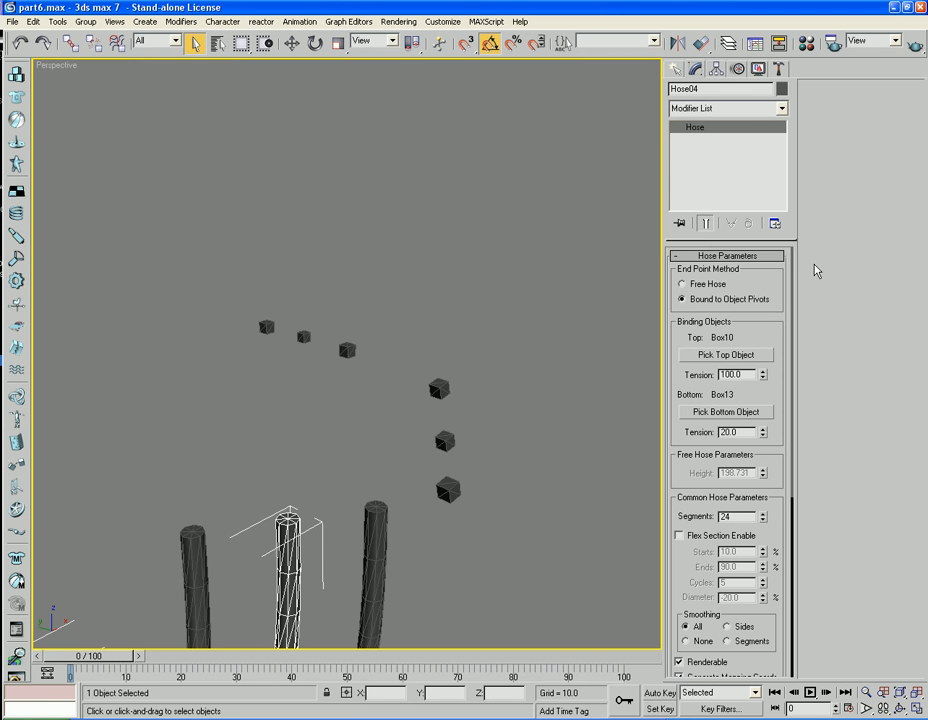
left_click(705, 354)
left_click(266, 327)
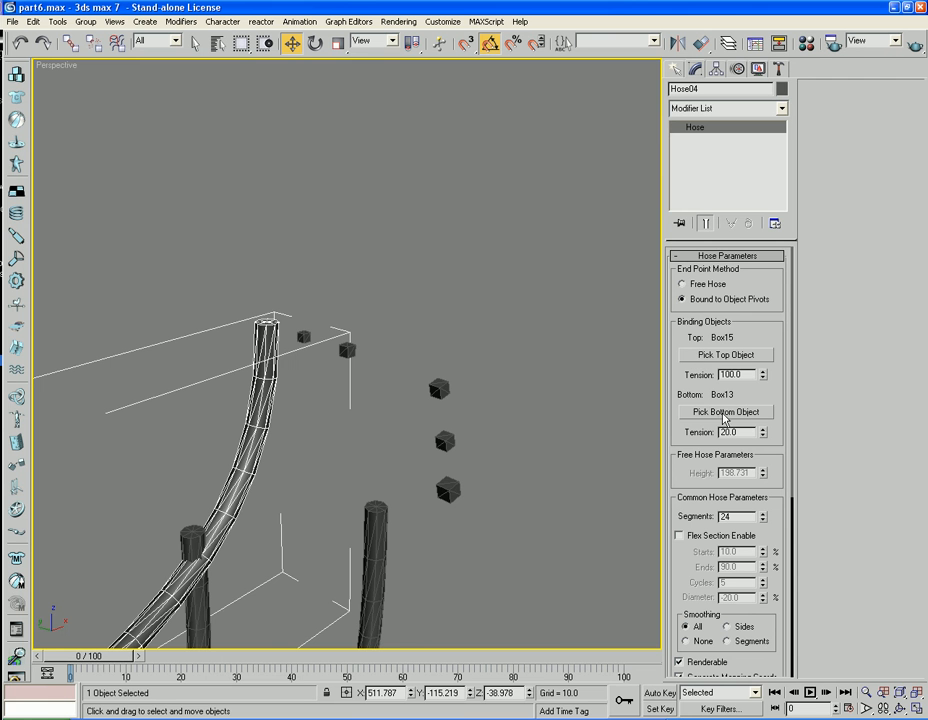
left_click(724, 414)
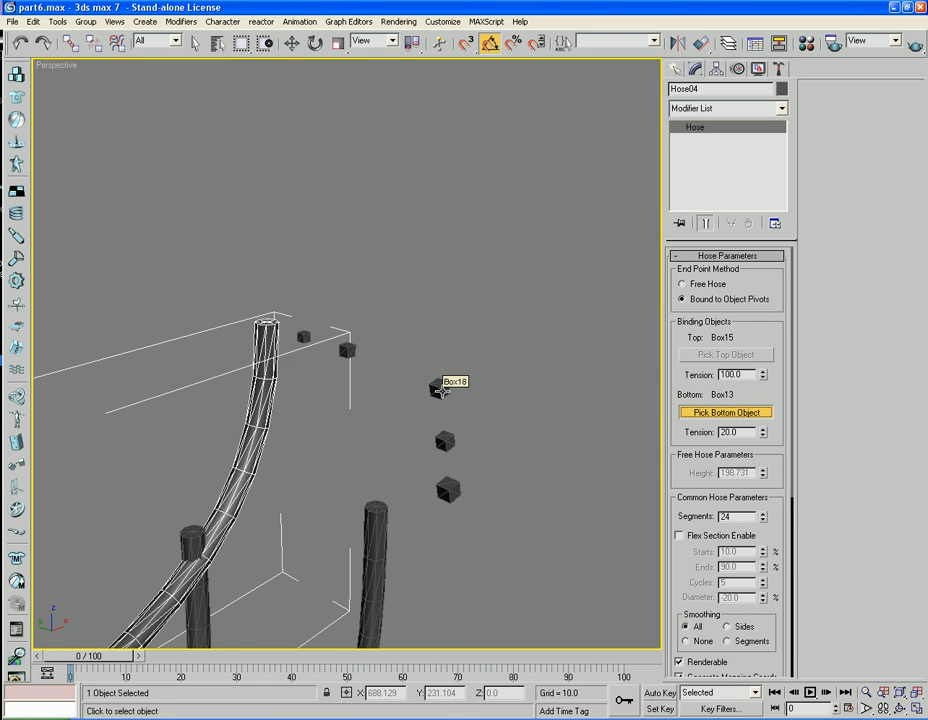
left_click(440, 389)
- Bind the copied hose Hose05 to Box16 as its top object and Box19 as its bottom object
middle_click_drag(509, 489, 487, 462, "alt")
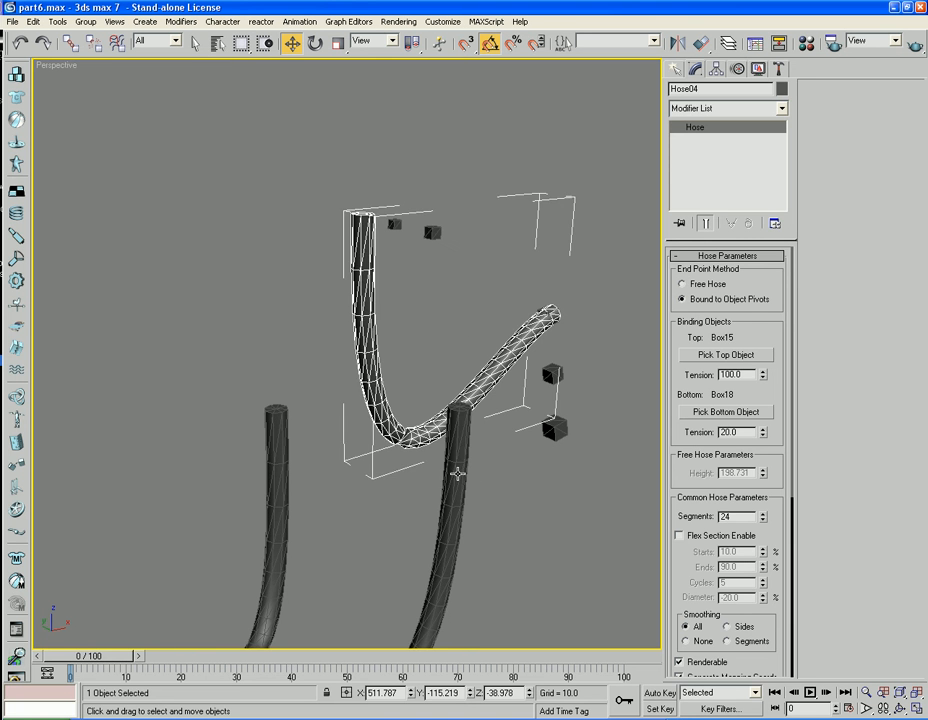
left_click(457, 473)
left_click(722, 357)
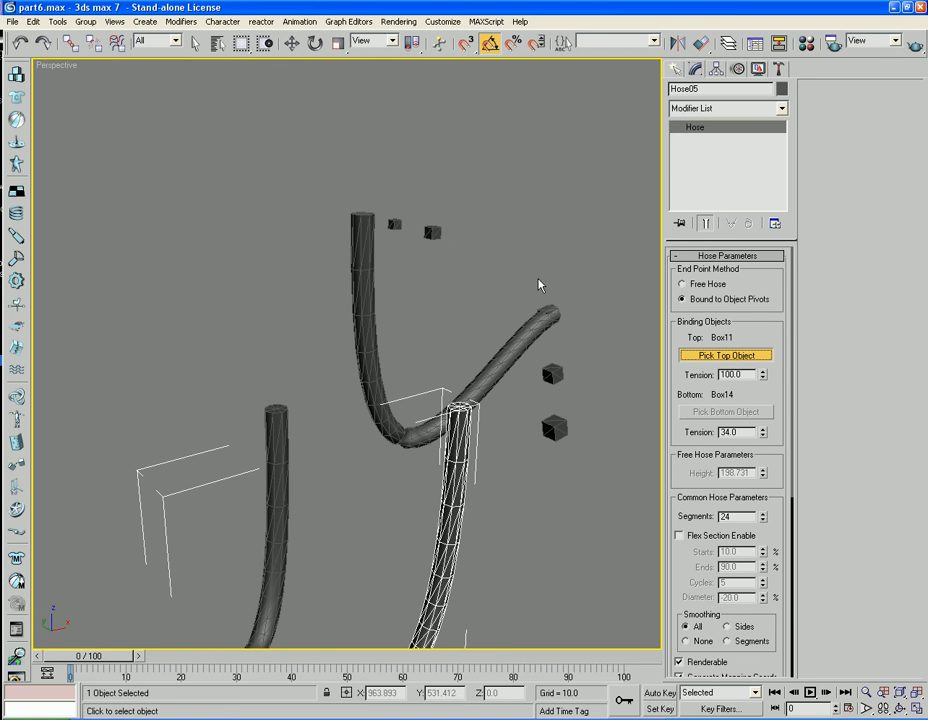
left_click(394, 225)
left_click(726, 418)
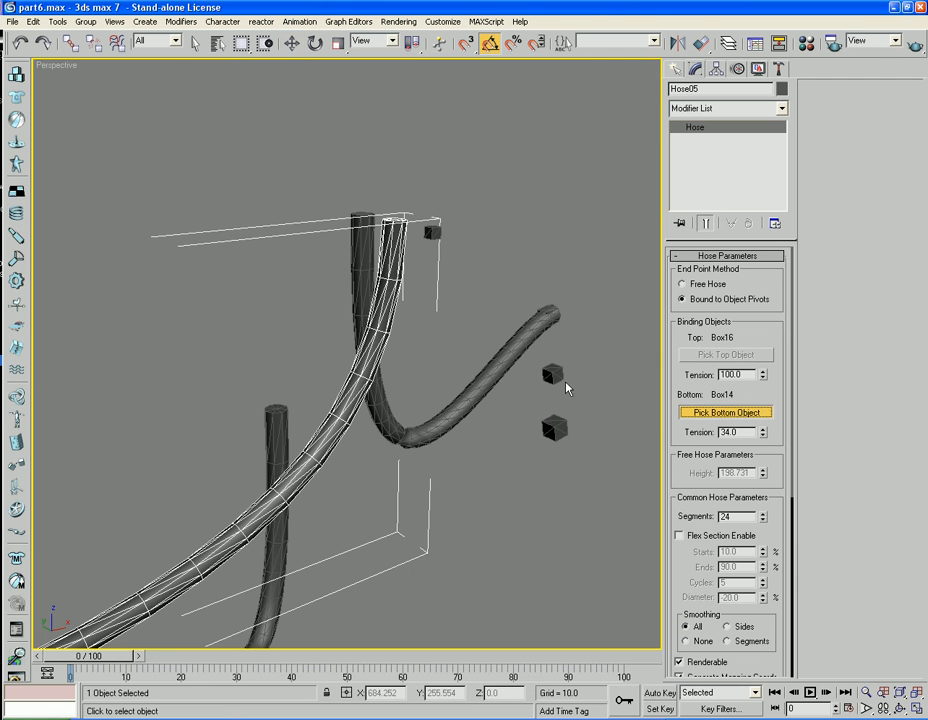
left_click(553, 374)
- In the Local coordinate system, rotate the cubes at the two bound hoses' lower ends about Z to untwist the hoses
scroll(518, 393, "up", 5)
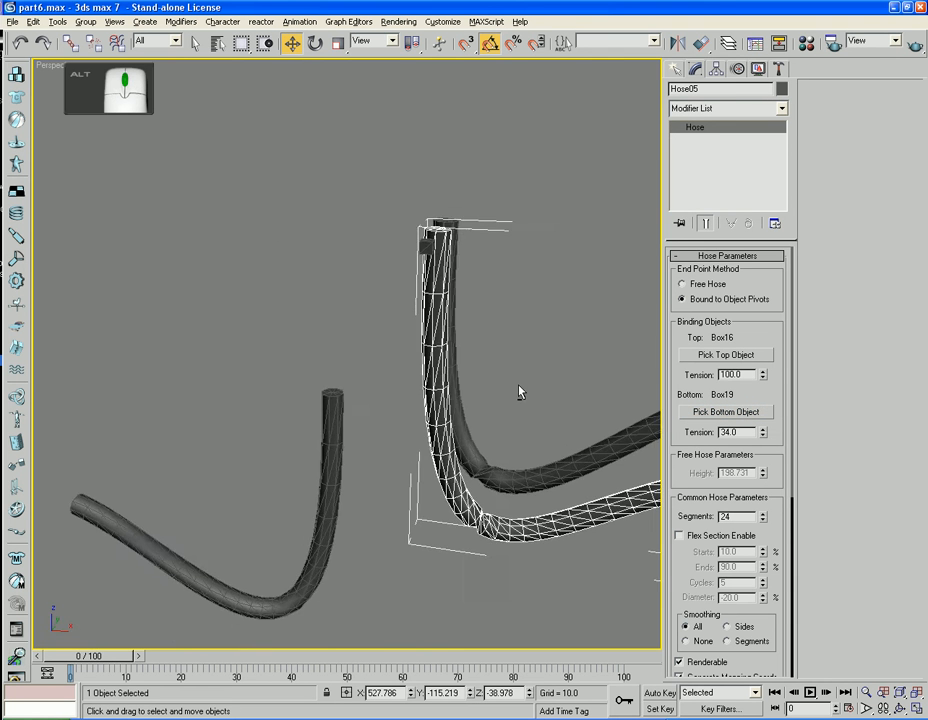
middle_click_drag(563, 449, 530, 406, "alt")
scroll(529, 410, "up", 6)
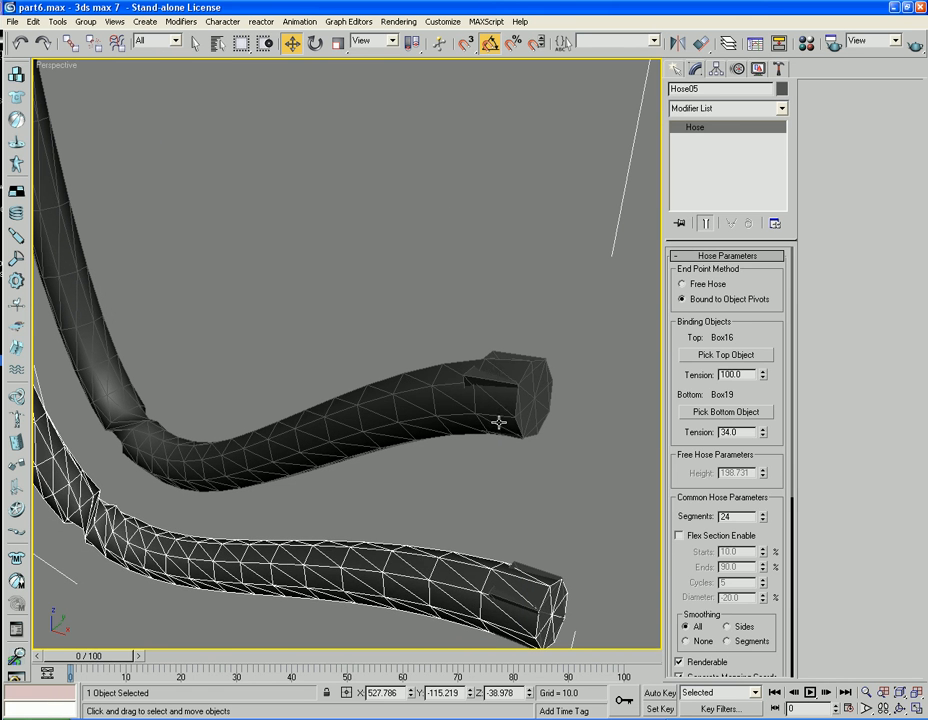
left_click(467, 376)
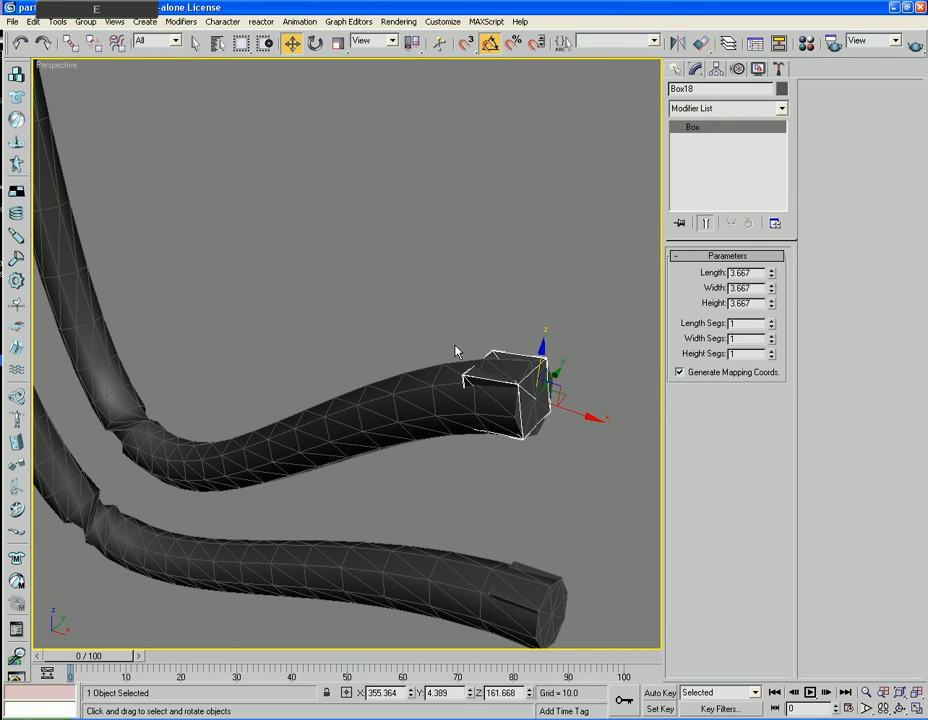
key("e")
left_click(371, 44)
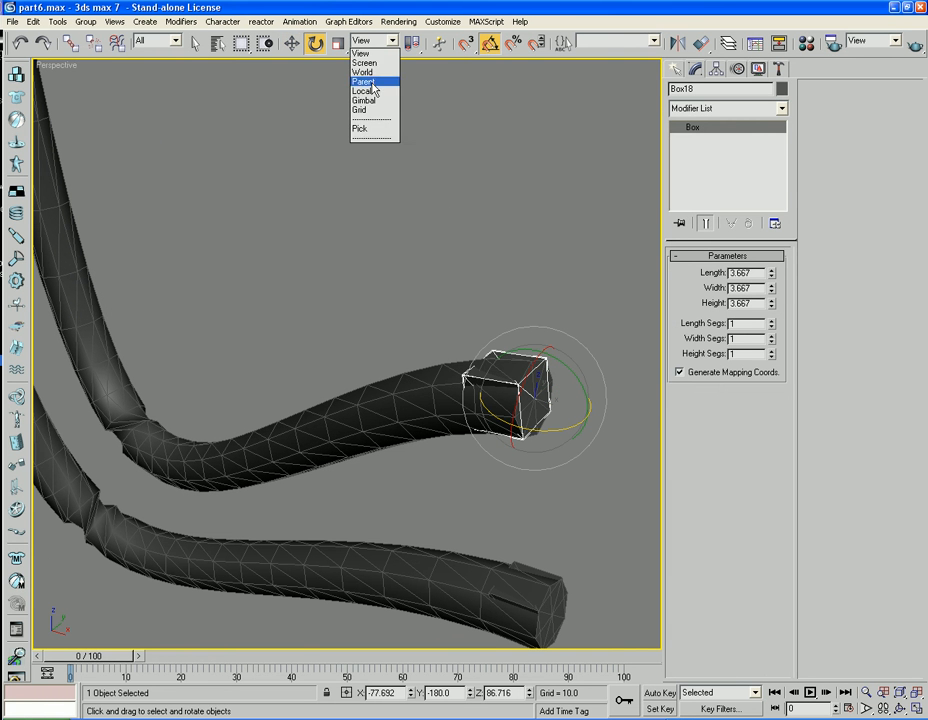
left_click(376, 99)
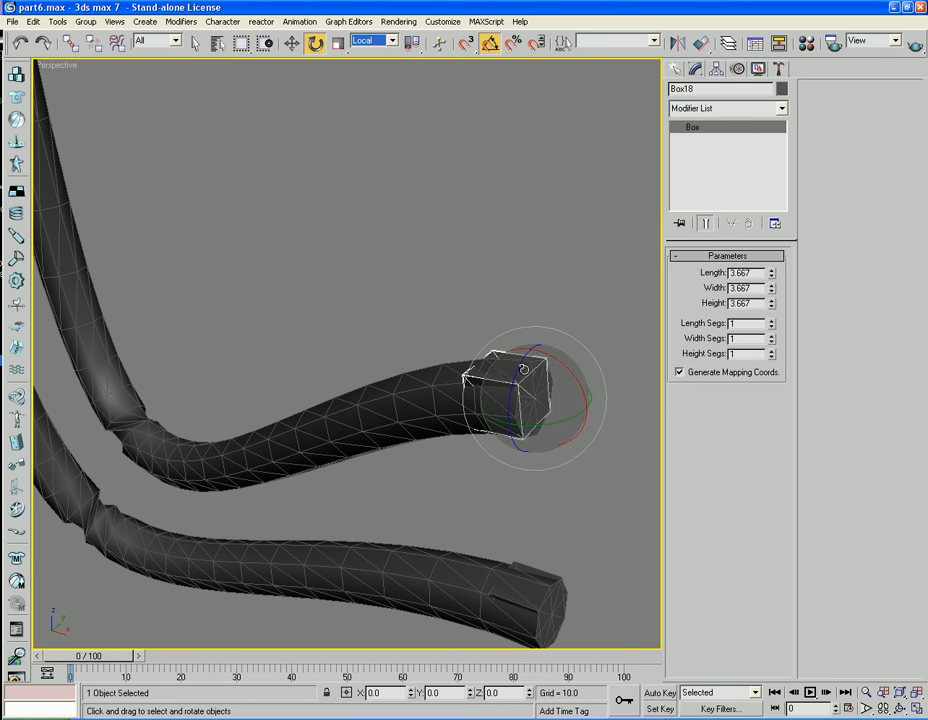
left_click_drag(523, 370, 530, 72)
left_click(512, 592)
scroll(317, 215, "up", 2)
scroll(398, 223, "down", 5)
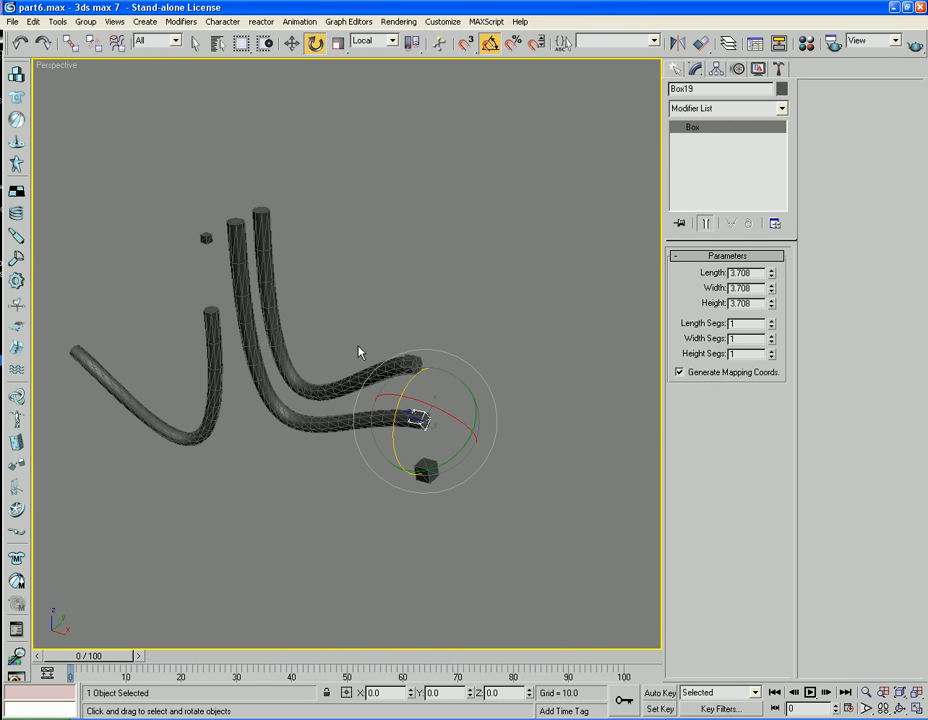
- Bind the remaining copied hose (Hose06) to Box17 as its top object and Box20 as its bottom object
left_click(200, 378)
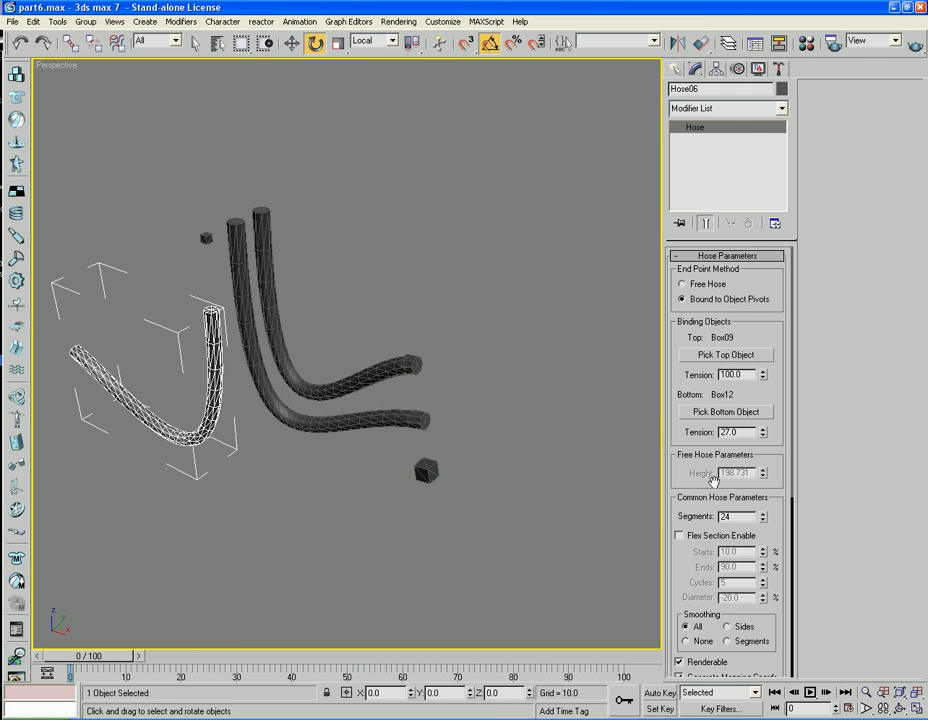
left_click(712, 355)
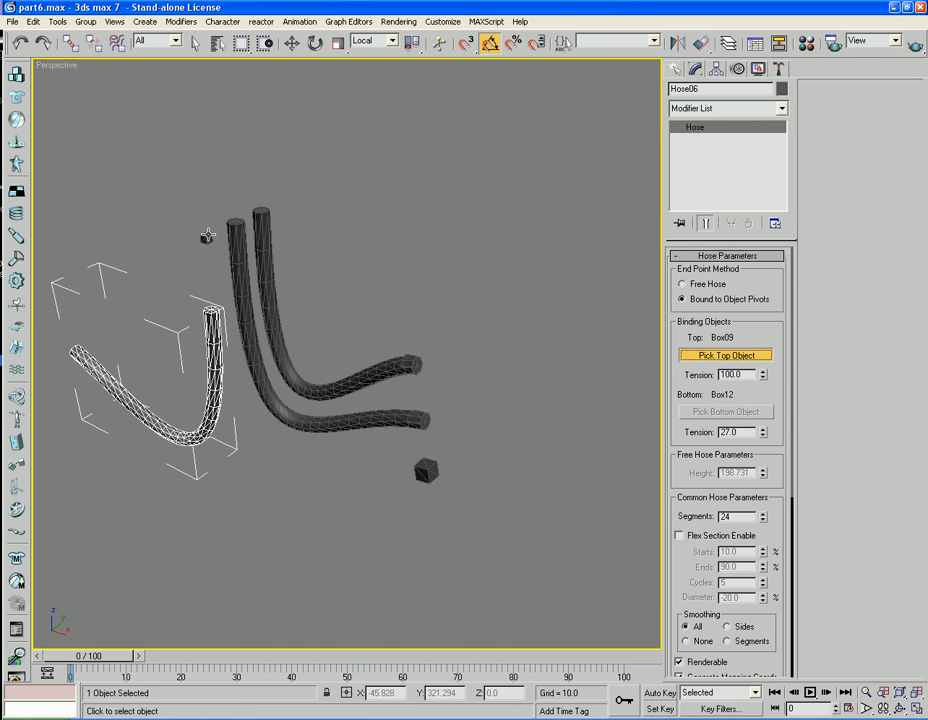
left_click(205, 237)
left_click(724, 414)
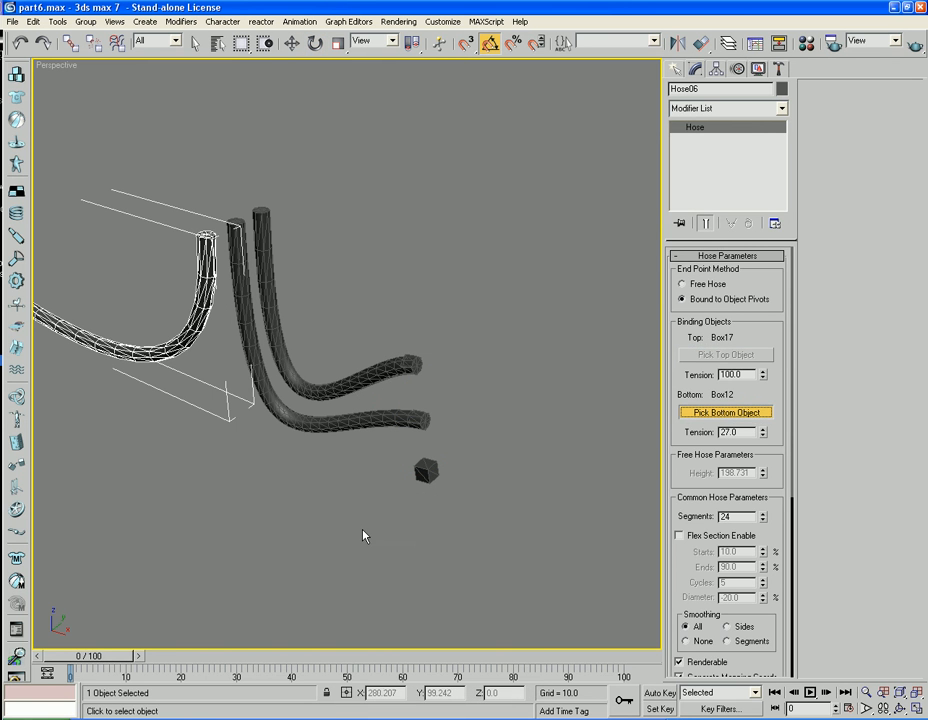
left_click(421, 473)
- In the Local coordinate system, rotate the cube Box20 at the lowest hose's end about its Z axis to untwist the hose
scroll(553, 565, "up", 5)
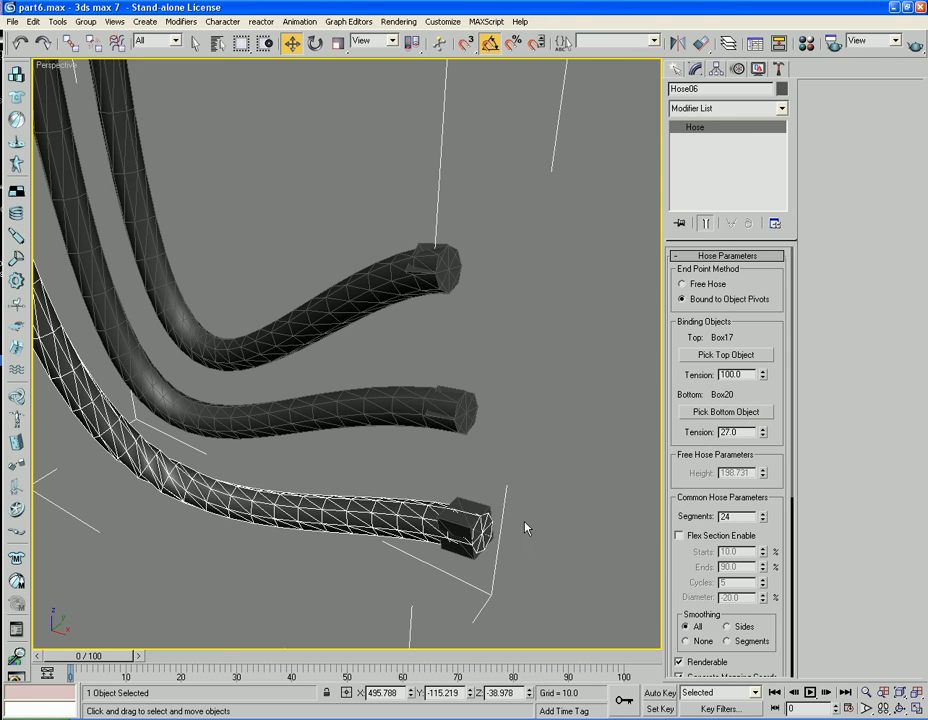
left_click(478, 510)
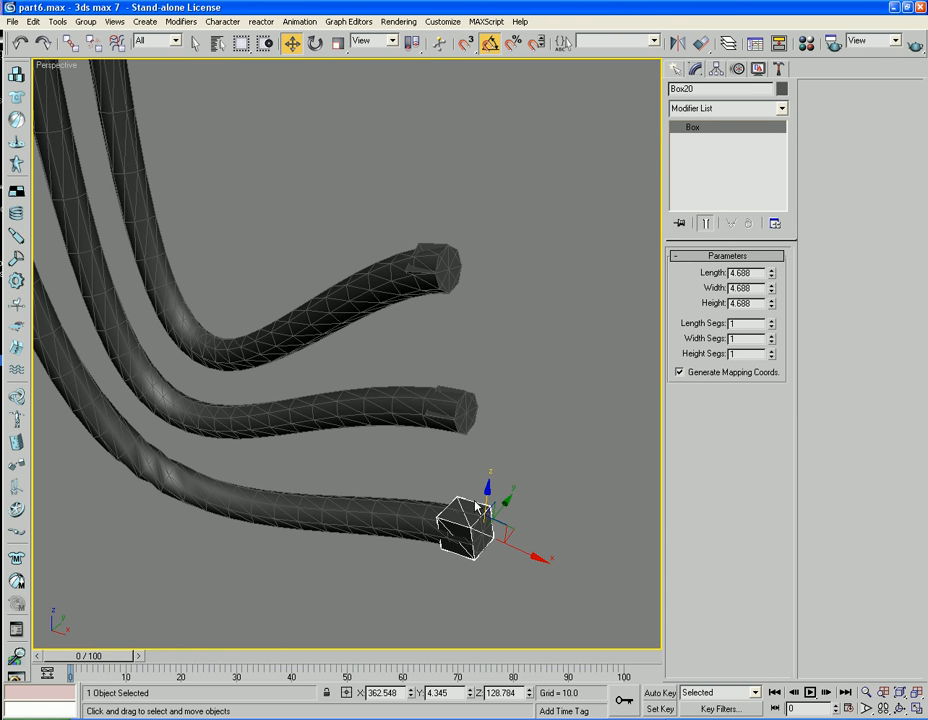
left_click(338, 44)
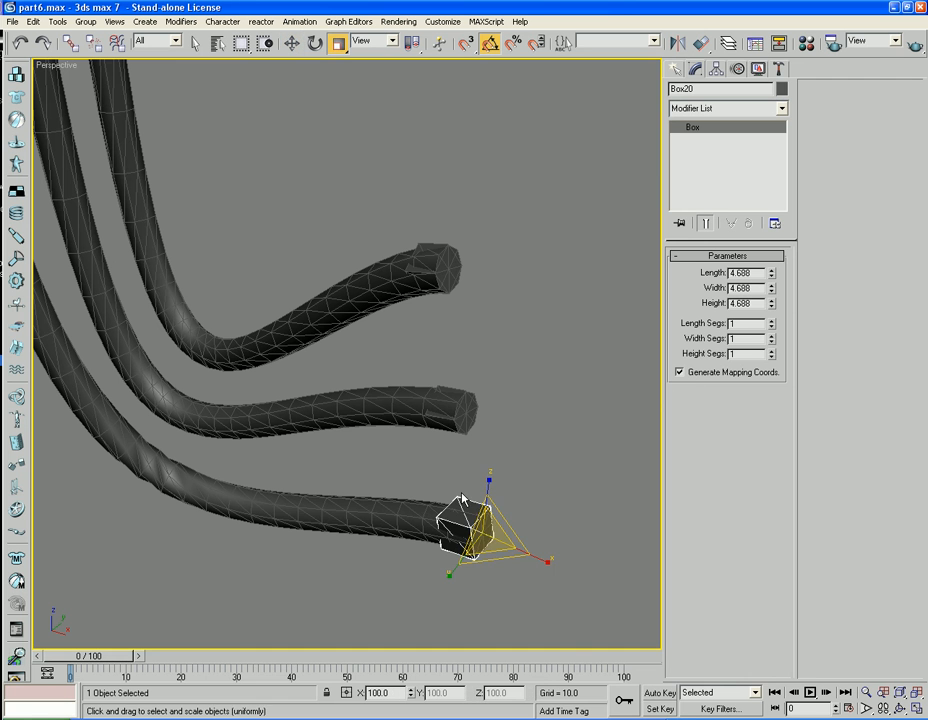
left_click(316, 54)
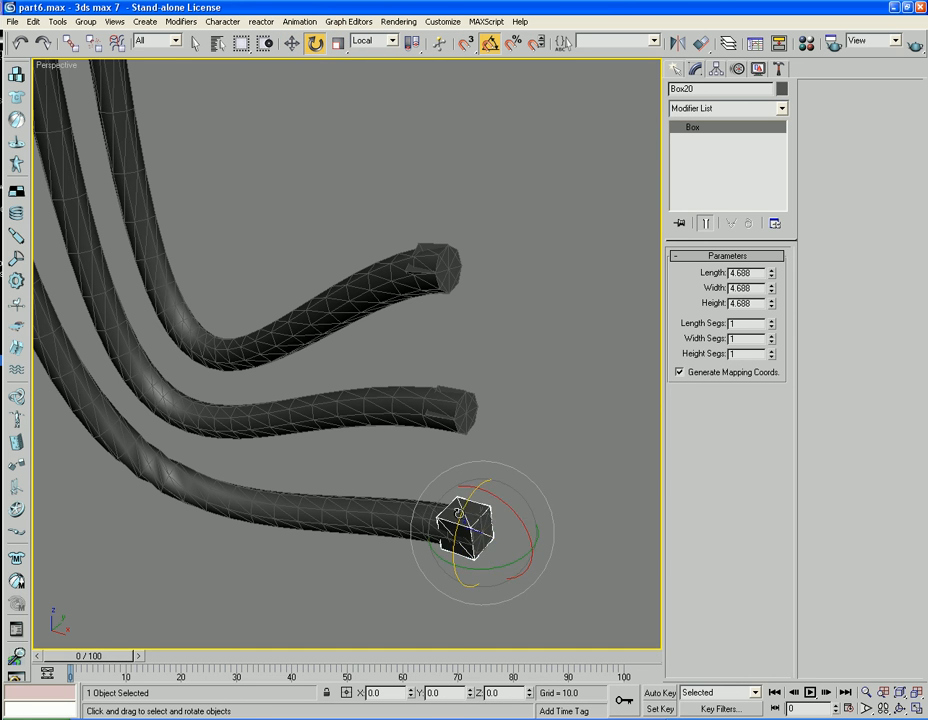
left_click_drag(461, 508, 468, 45)
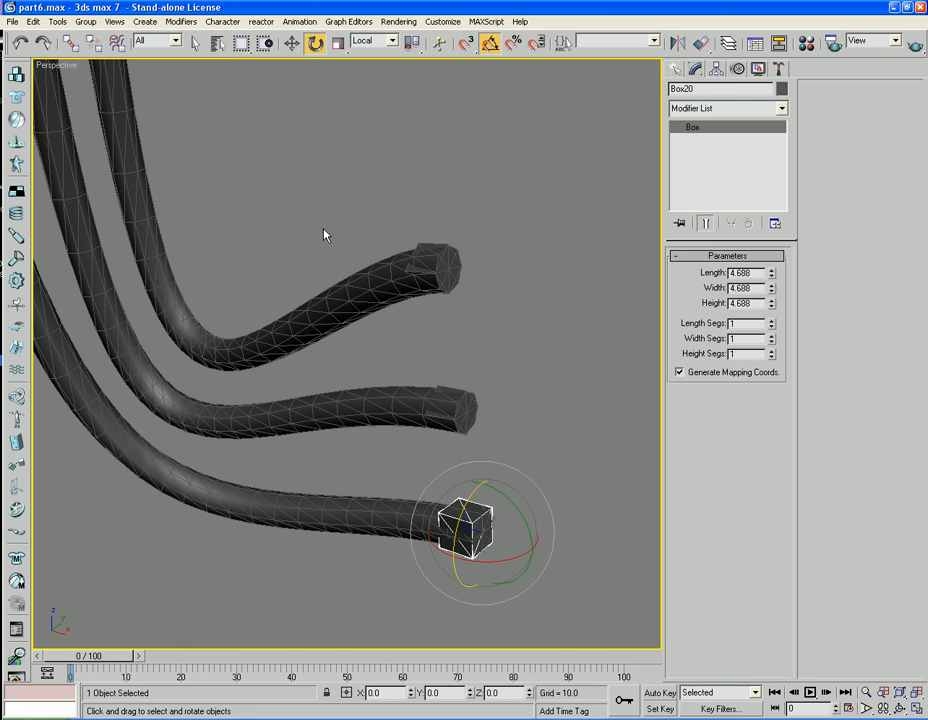
left_click(408, 271, "ctrl")
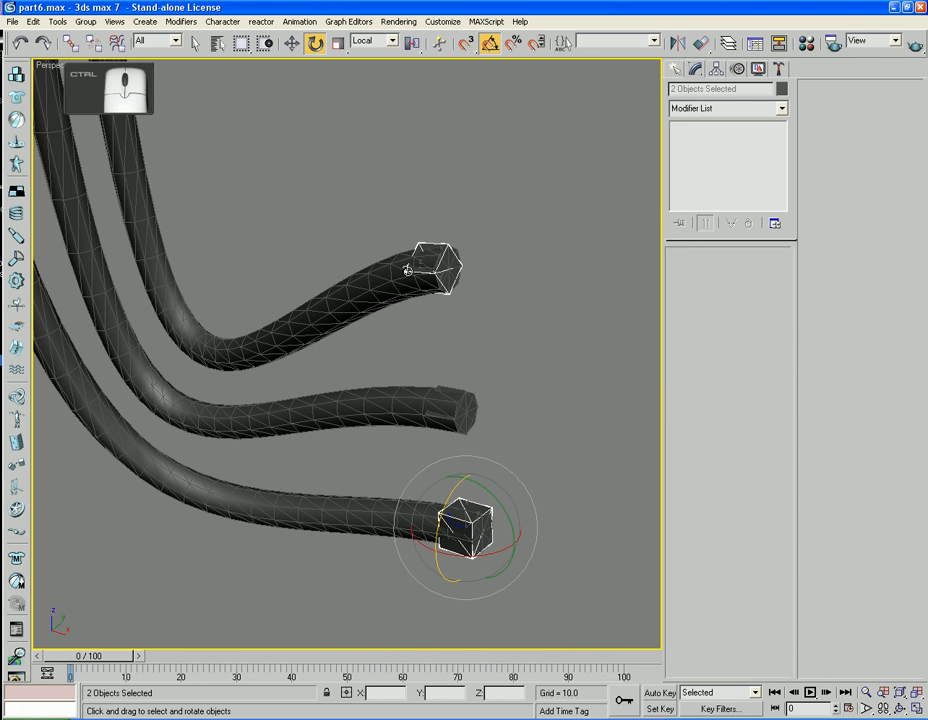
left_click(428, 414, "ctrl")
left_click(553, 386)
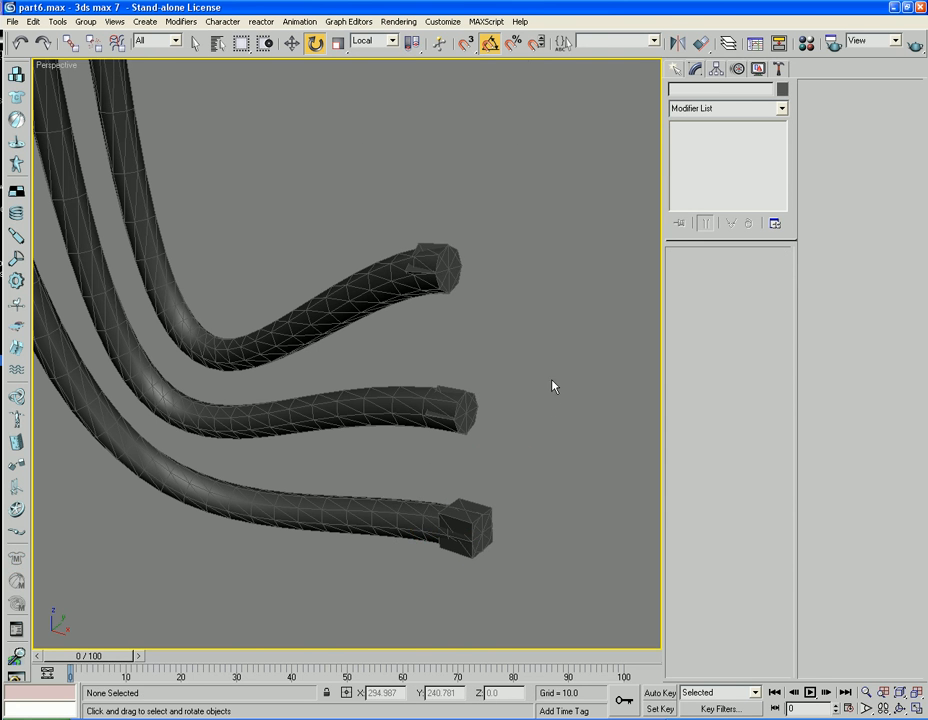
left_click(445, 393, "ctrl")
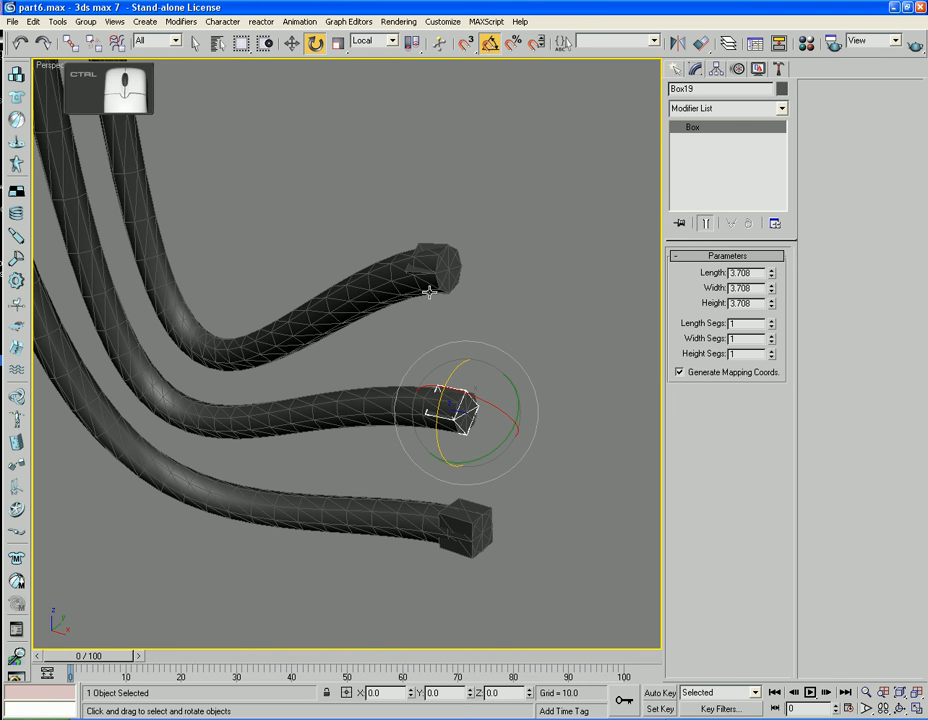
left_click(417, 266, "ctrl")
middle_click_drag(400, 267, 375, 176)
left_click(560, 476, "ctrl")
middle_click_drag(560, 476, 520, 357, "alt")
- Select Box15 through Box20 by name and make them non-renderable in their object properties
key("h")
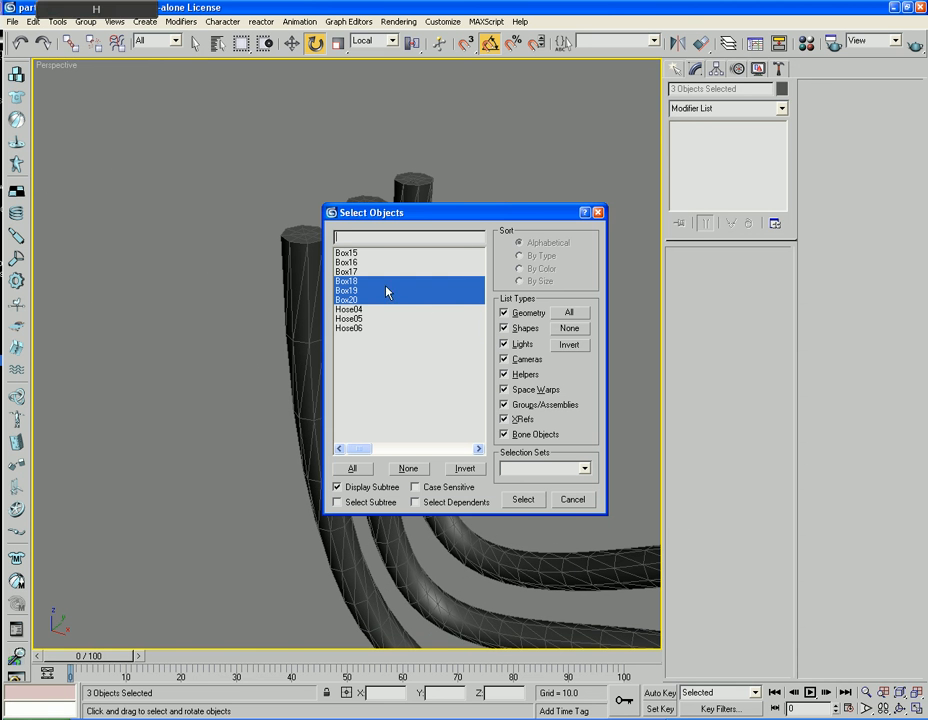
left_click_drag(354, 255, 354, 301)
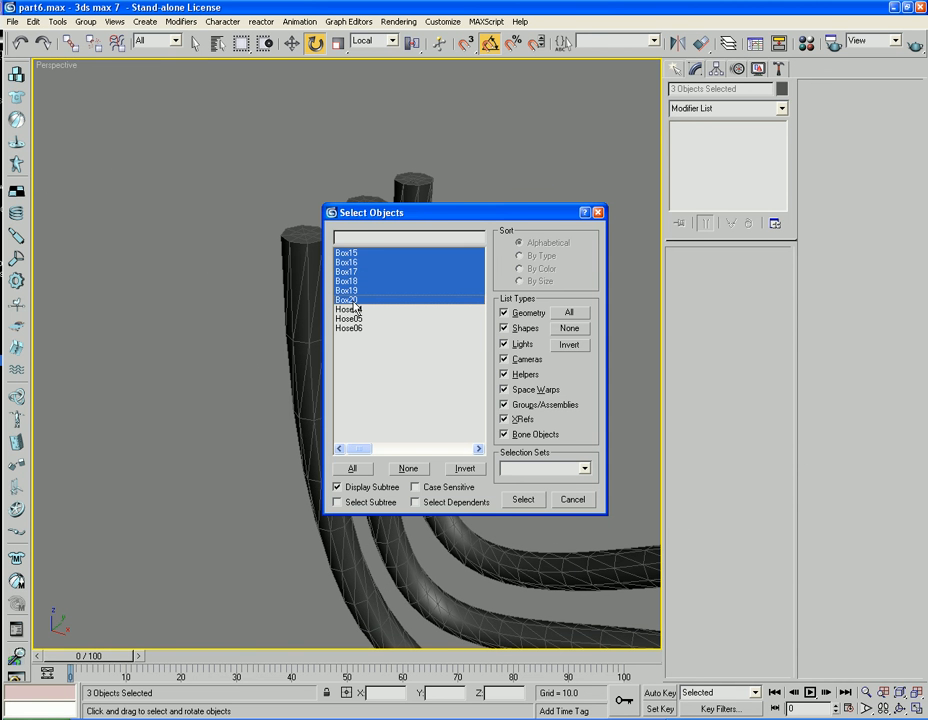
left_click(523, 500)
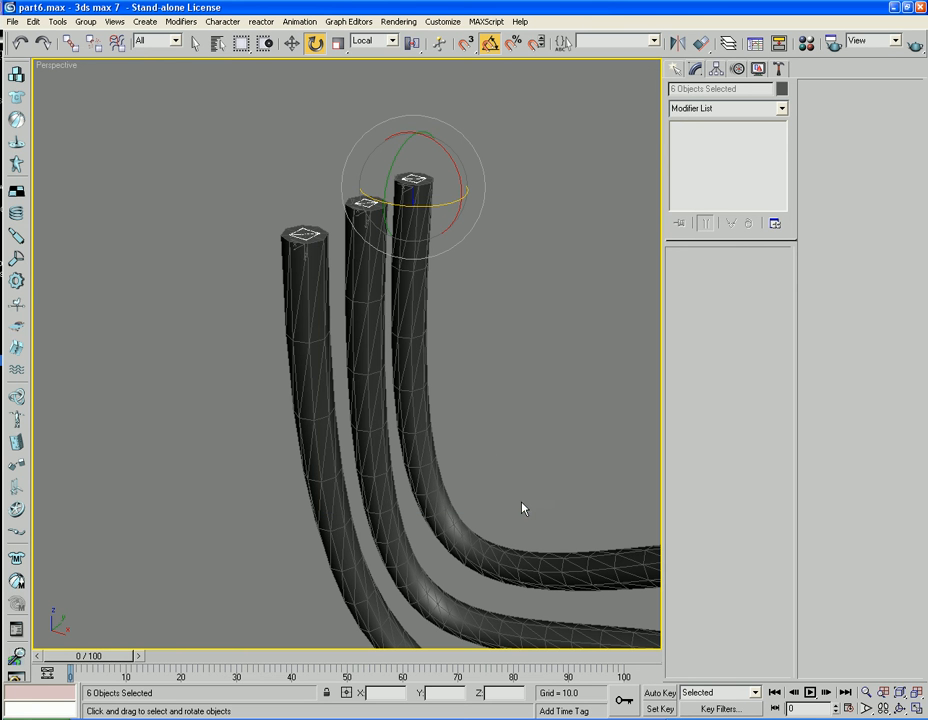
right_click(300, 230)
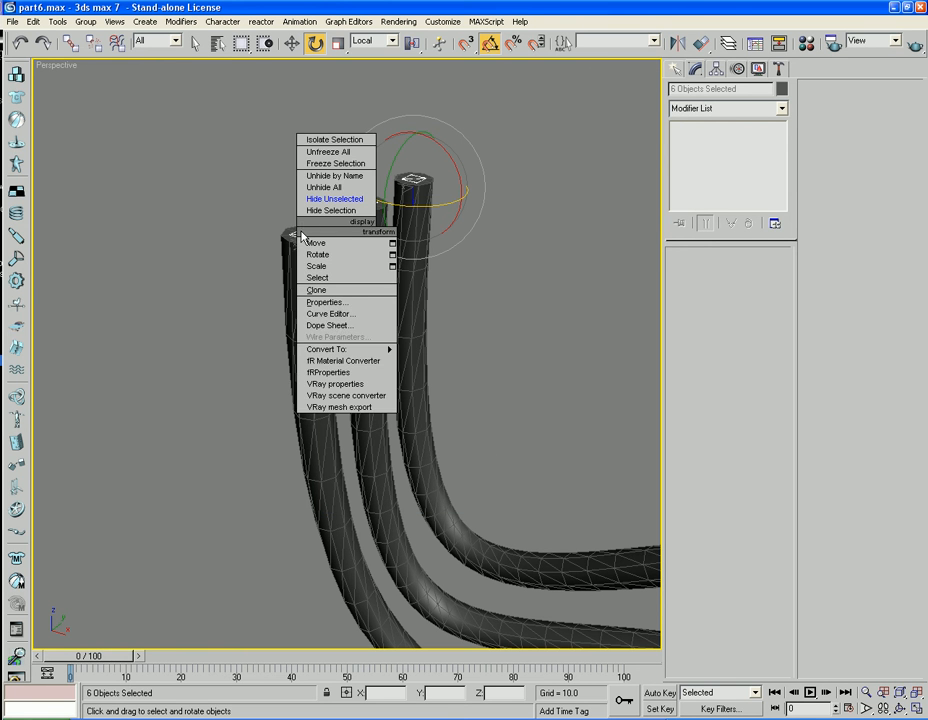
left_click(340, 302)
left_click(489, 339)
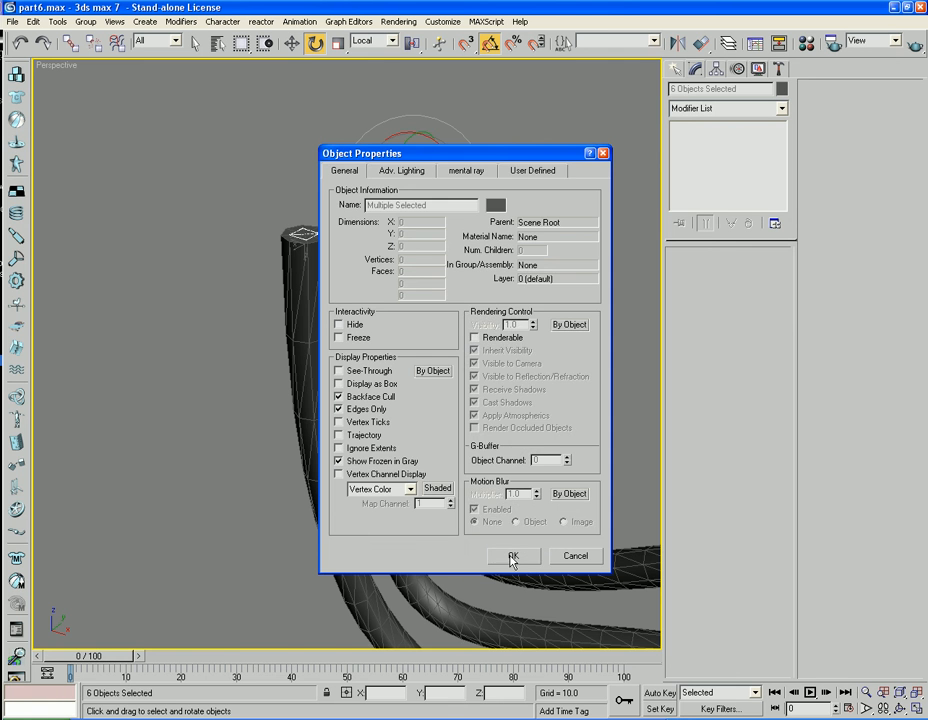
left_click(512, 557)
left_click(550, 360)
- Unhide all objects in the scene
scroll(478, 391, "down", 5)
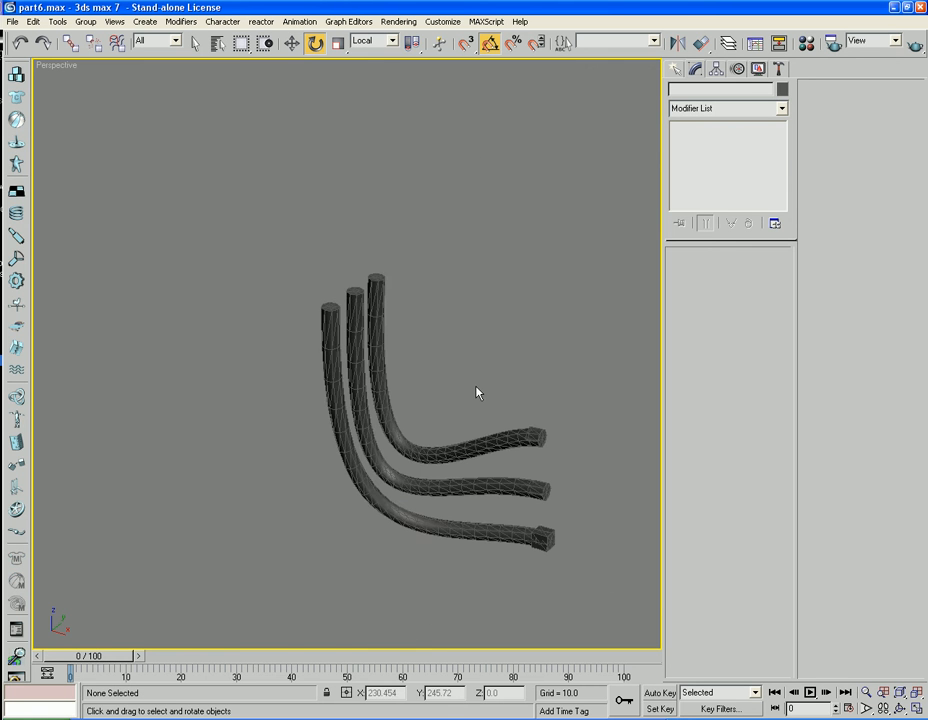
middle_click_drag(460, 391, 331, 362, "alt")
scroll(335, 363, "up", 5)
scroll(335, 363, "down", 10)
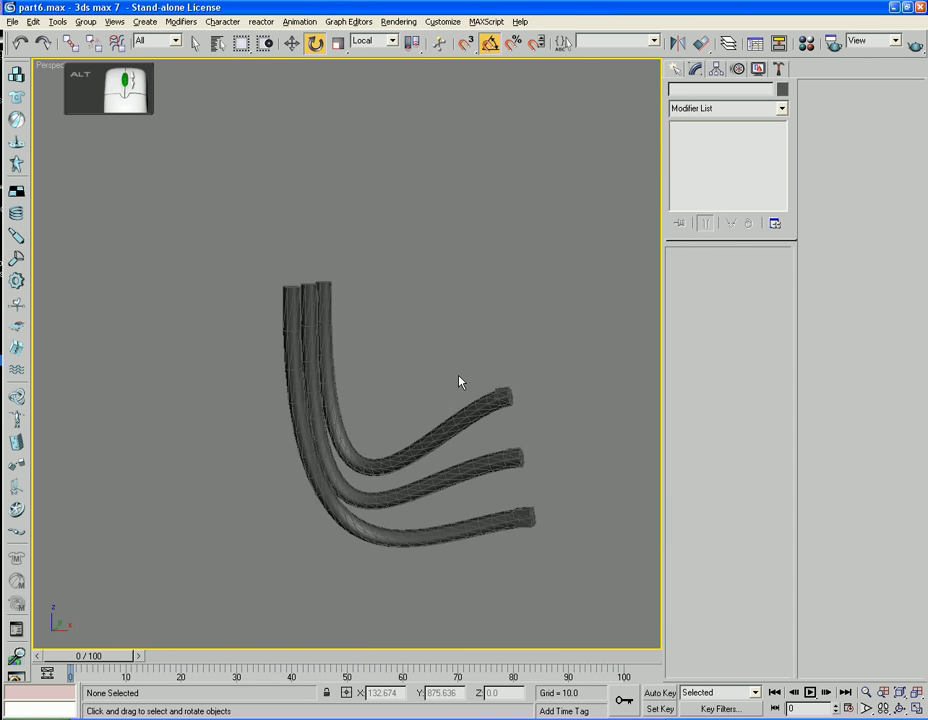
middle_click_drag(452, 379, 379, 387, "alt")
right_click(306, 378)
left_click(340, 325)
- Select the central body parts, both feet and the hoses of both legs, and hide them
left_click_drag(364, 214, 350, 390)
left_click_drag(326, 536, 31, 445, "ctrl")
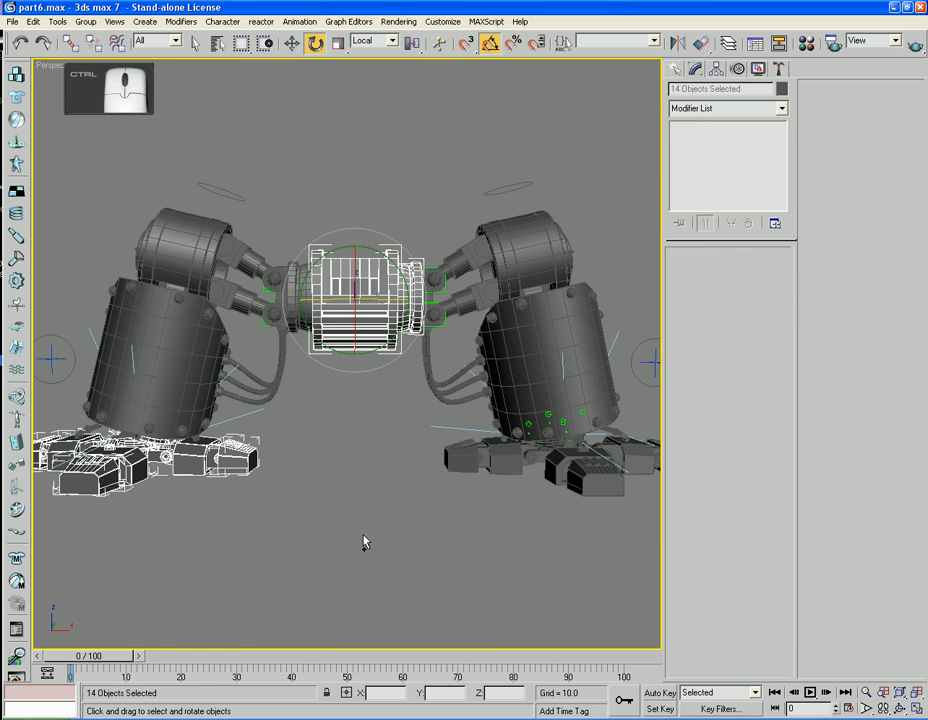
left_click_drag(391, 453, 661, 469, "ctrl")
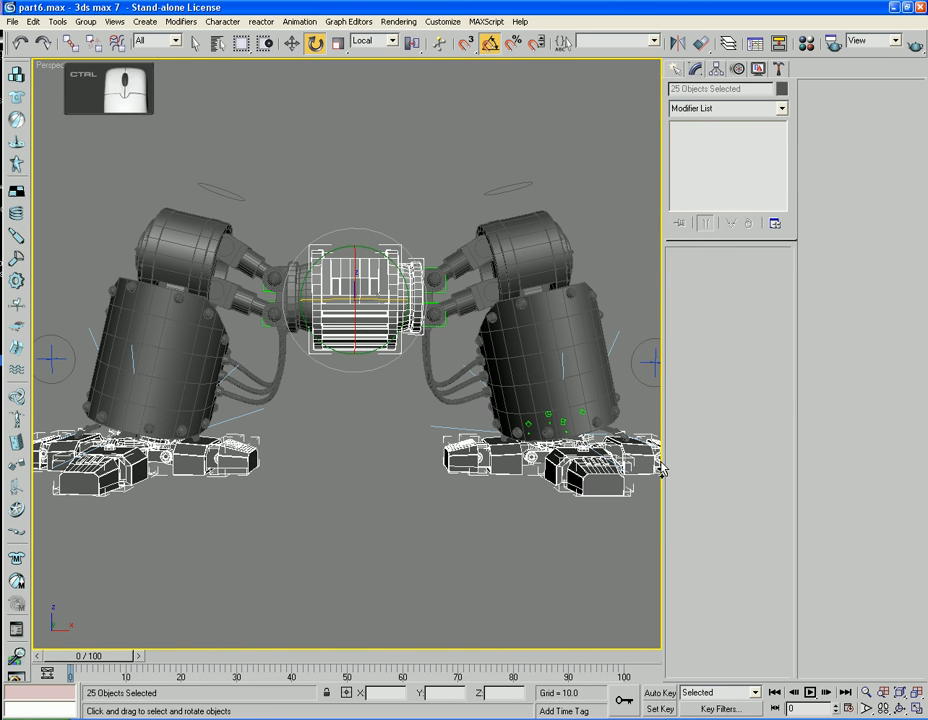
right_click(478, 467)
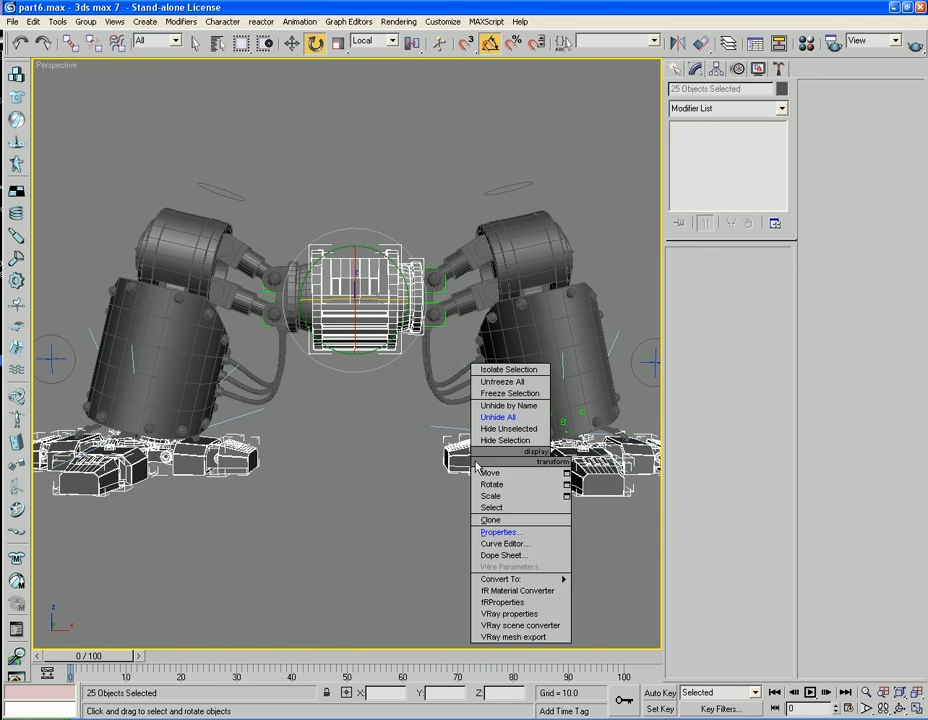
left_click(368, 472)
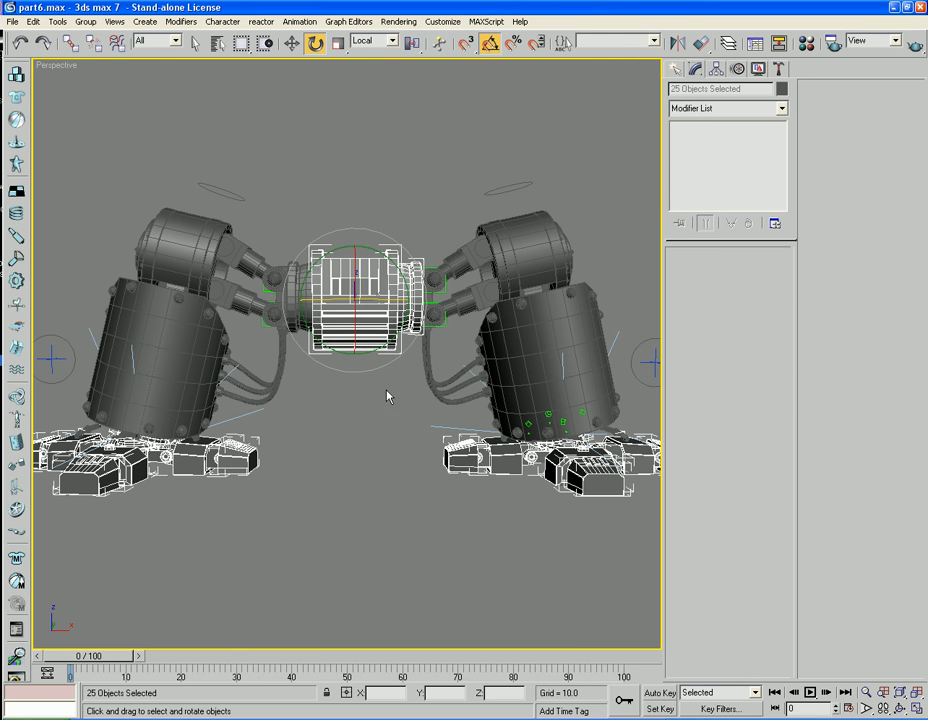
left_click_drag(311, 378, 315, 379, "ctrl")
right_click(315, 375)
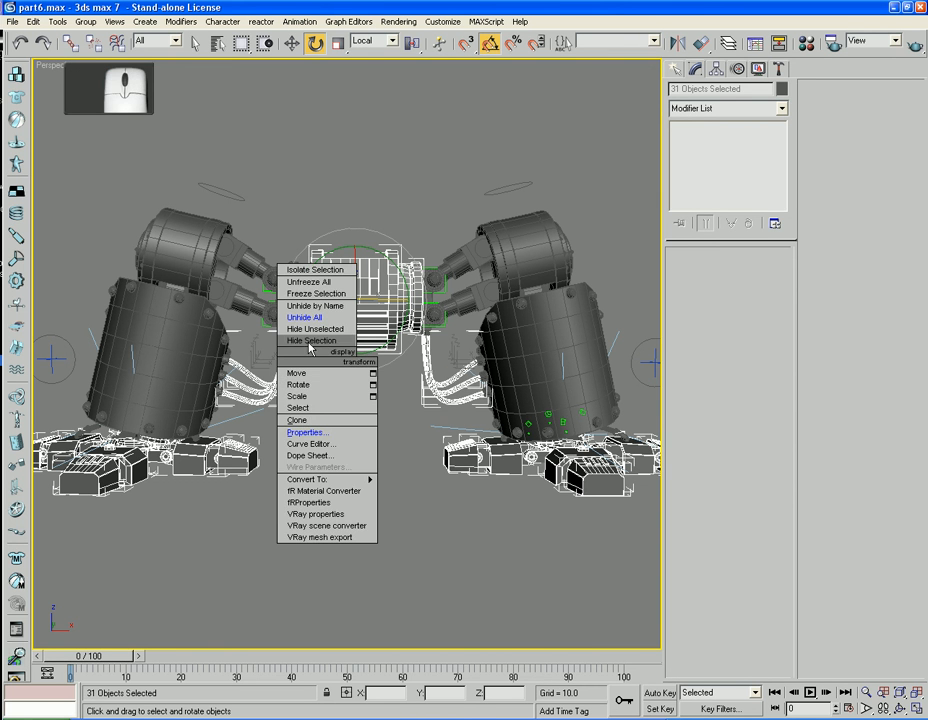
left_click(310, 341)
mouse_move(327, 441)
middle_mouse_down("alt")
mouse_move(313, 423)
mouse_move(311, 439)
mouse_move(307, 428)
mouse_move(423, 400)
mouse_move(395, 460)
middle_mouse_up("alt")
key("F4")
scroll(290, 428, "up", 5)
middle_click_drag(376, 507, 435, 300)
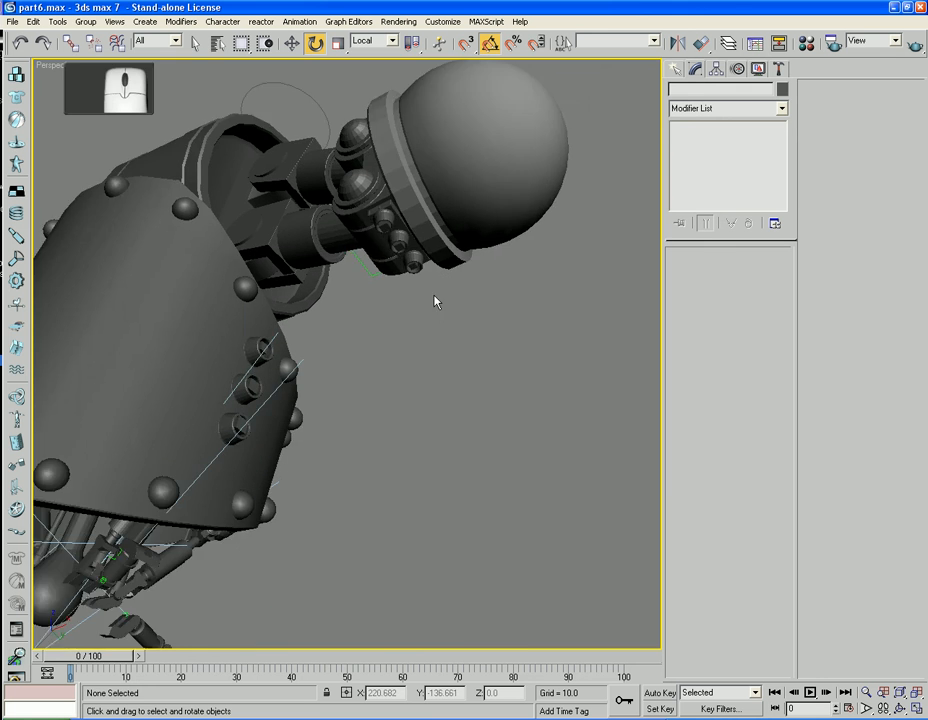
scroll(418, 270, "up", 4)
left_click(415, 121)
key("F4")
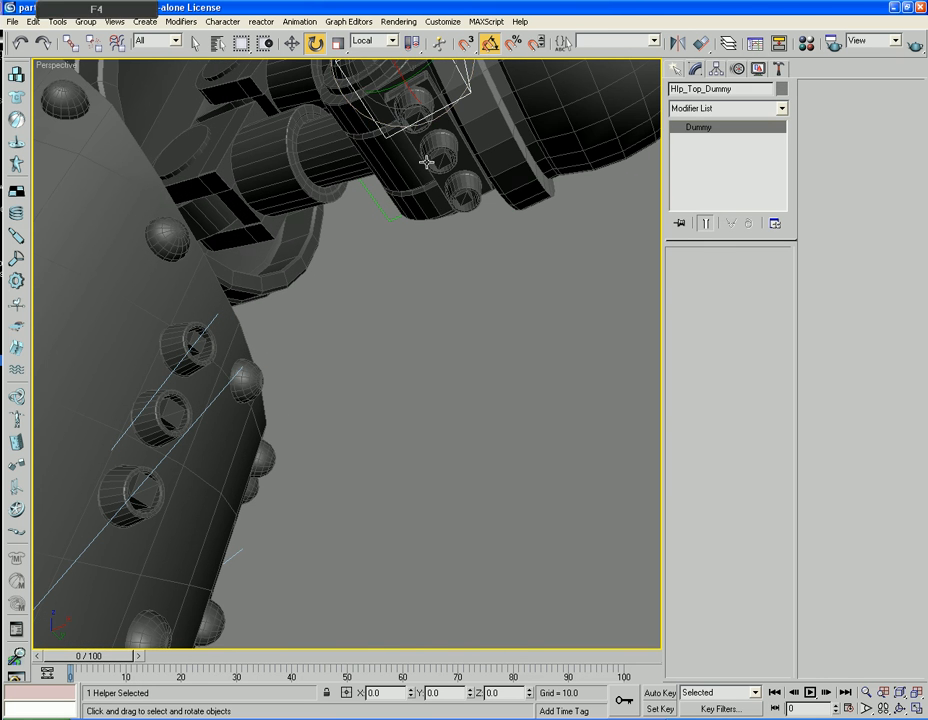
left_click(427, 286)
- Select the three cubes in the hip sockets and the three in the leg casing's sockets, and make all six non-renderable
left_click(416, 123)
left_click(416, 121)
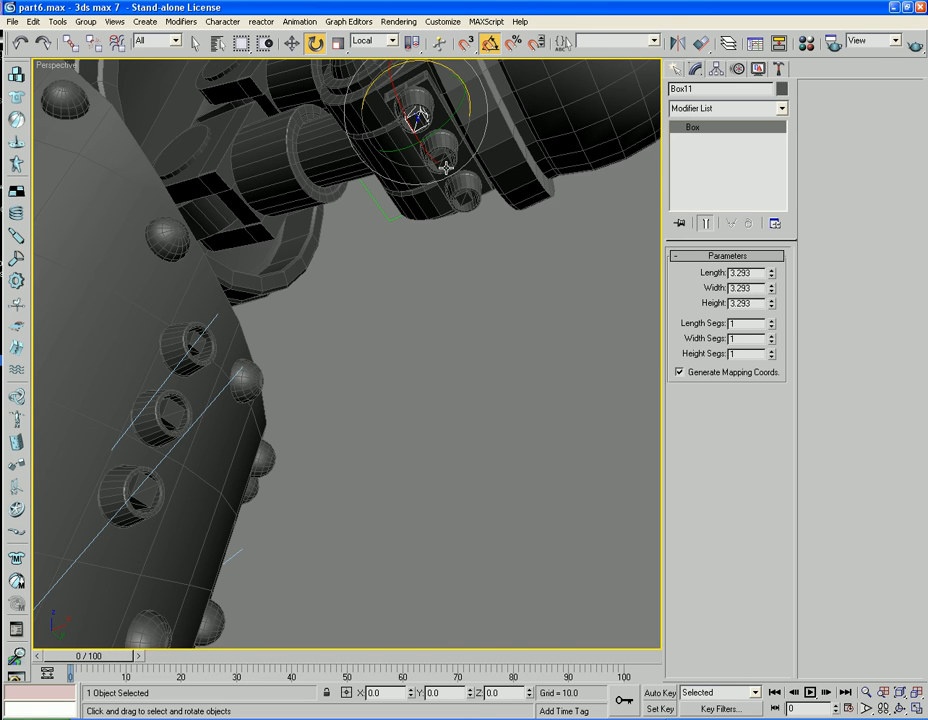
key("q")
left_click(438, 158, "ctrl")
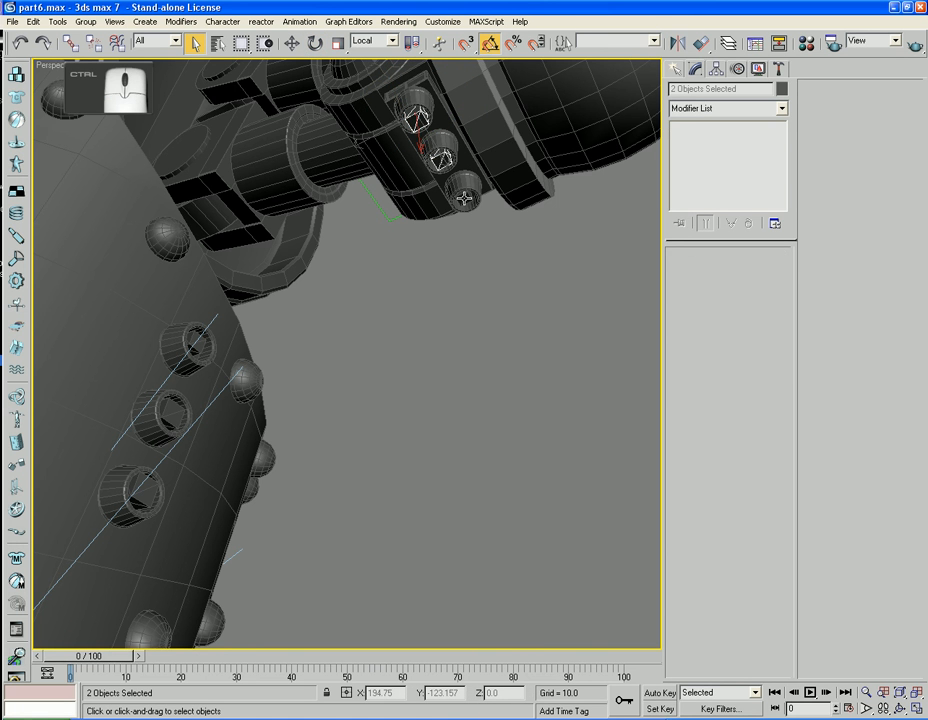
left_click(200, 350, "ctrl")
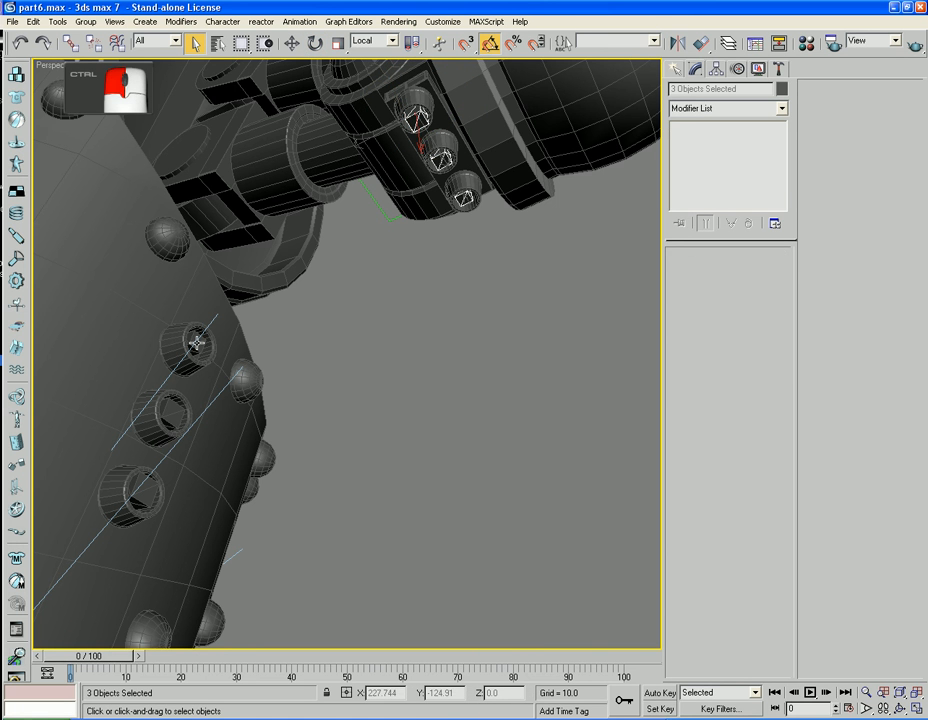
left_click(170, 420, "ctrl")
left_click(147, 481, "ctrl")
right_click(145, 478)
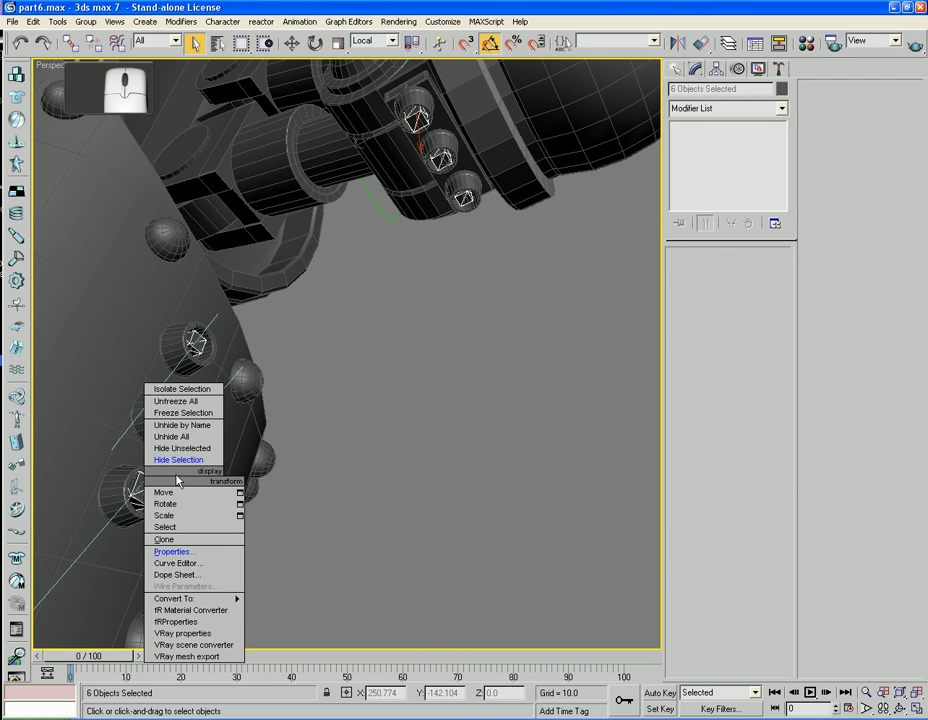
left_click(170, 557)
left_click(475, 338)
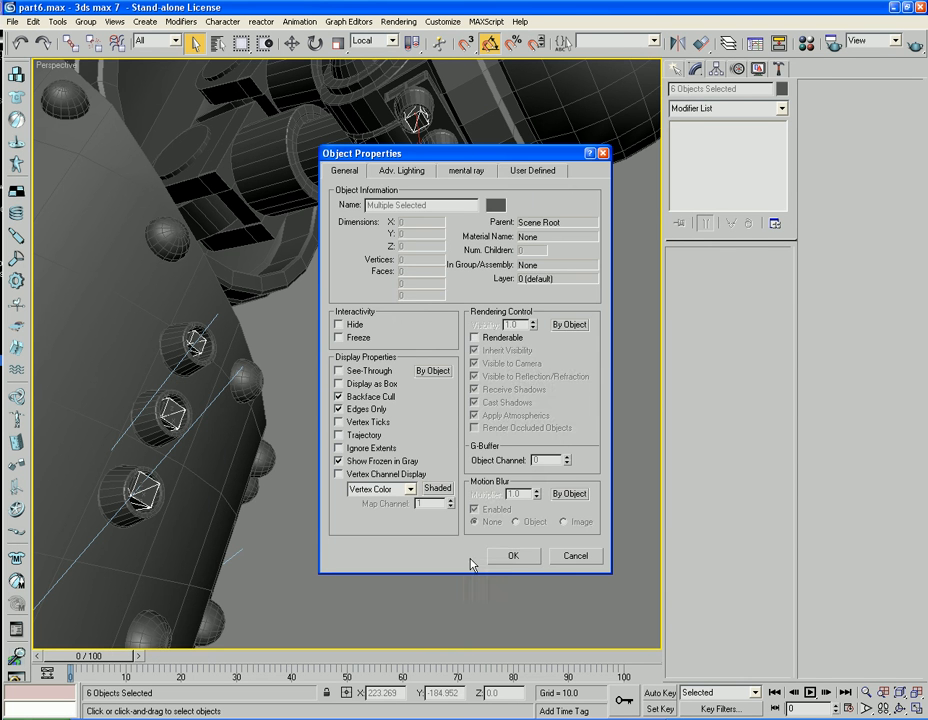
left_click(501, 561)
left_click(426, 517)
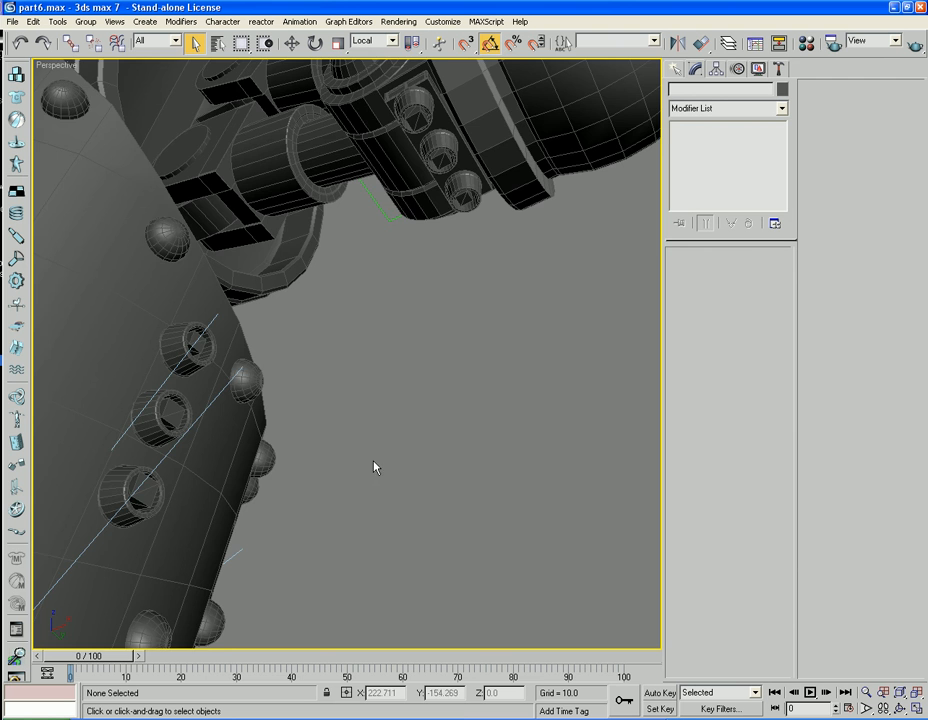
- Link the three anchor cubes in the leg casing's sockets to the leg casing as their parent
middle_click_drag(374, 467, 590, 612, "alt")
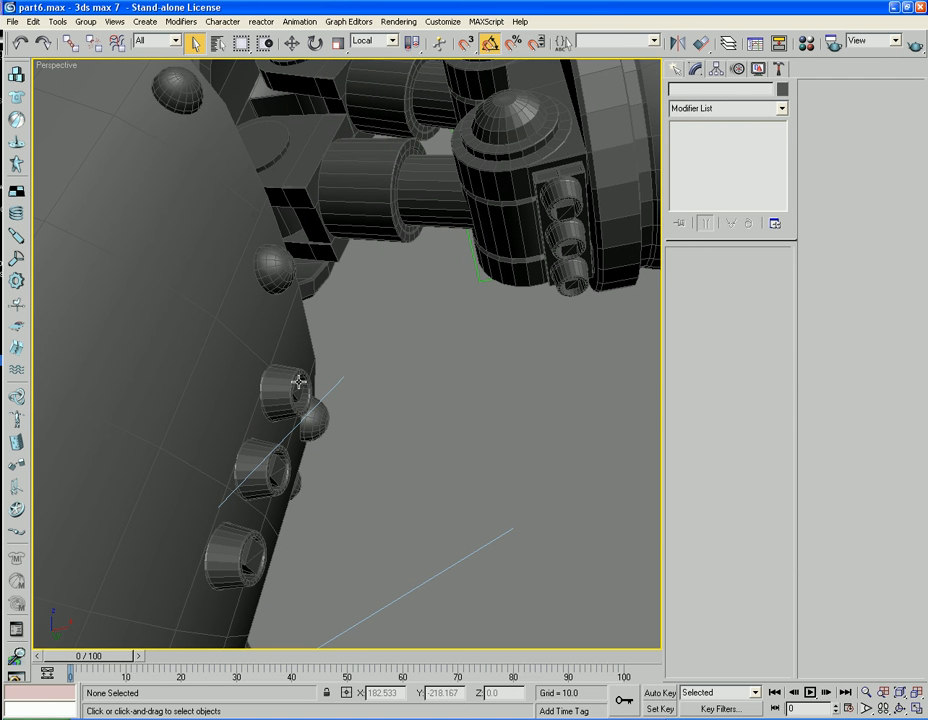
left_click(295, 384)
left_click(280, 471, "ctrl")
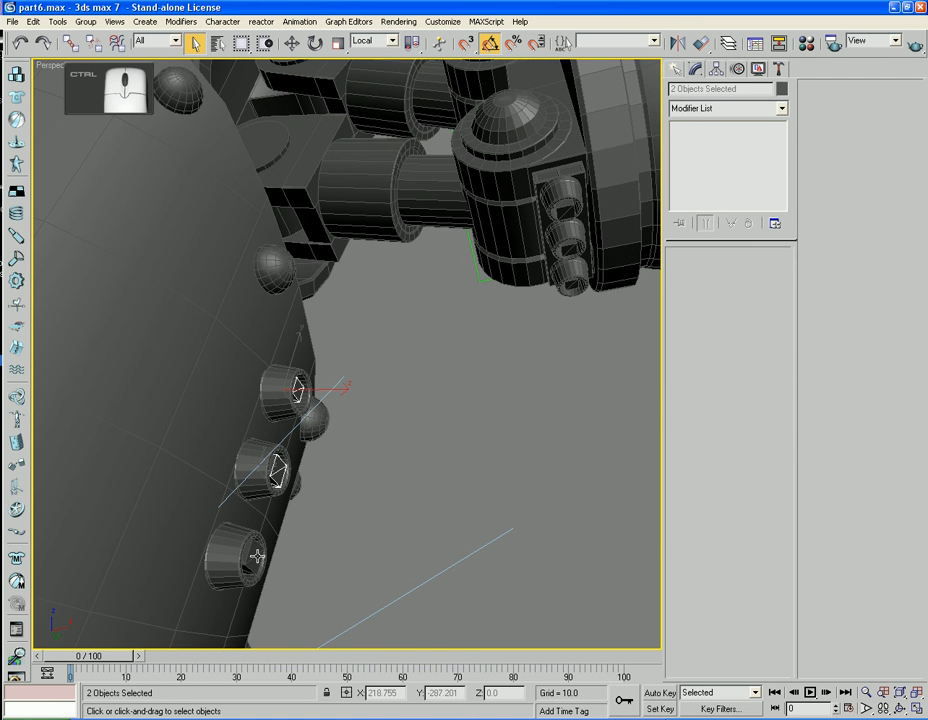
left_click(70, 42)
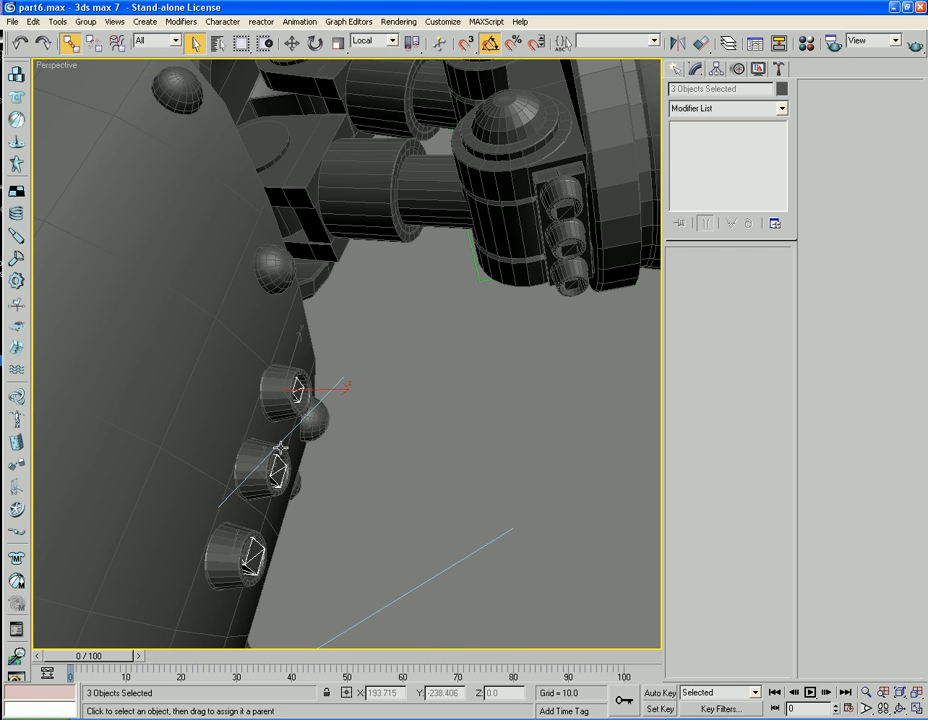
left_click_drag(273, 472, 205, 430)
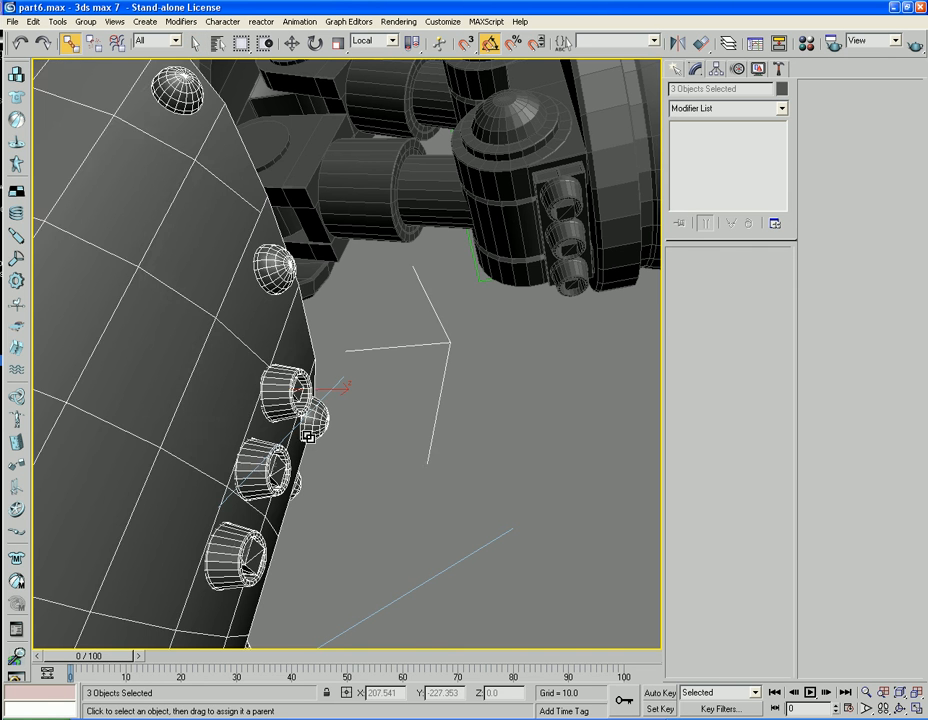
- Select the three anchor cubes in the hip sockets and link them to the hip joint part that holds those sockets
middle_click_drag(524, 408, 466, 453)
left_click_drag(502, 293, 508, 325)
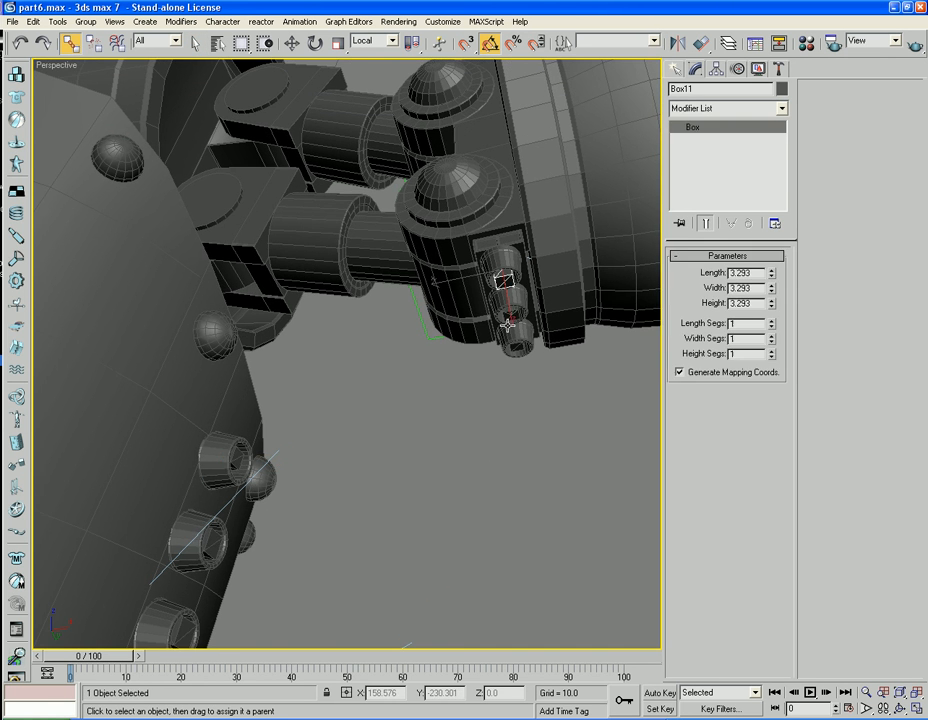
left_click(509, 316, "ctrl")
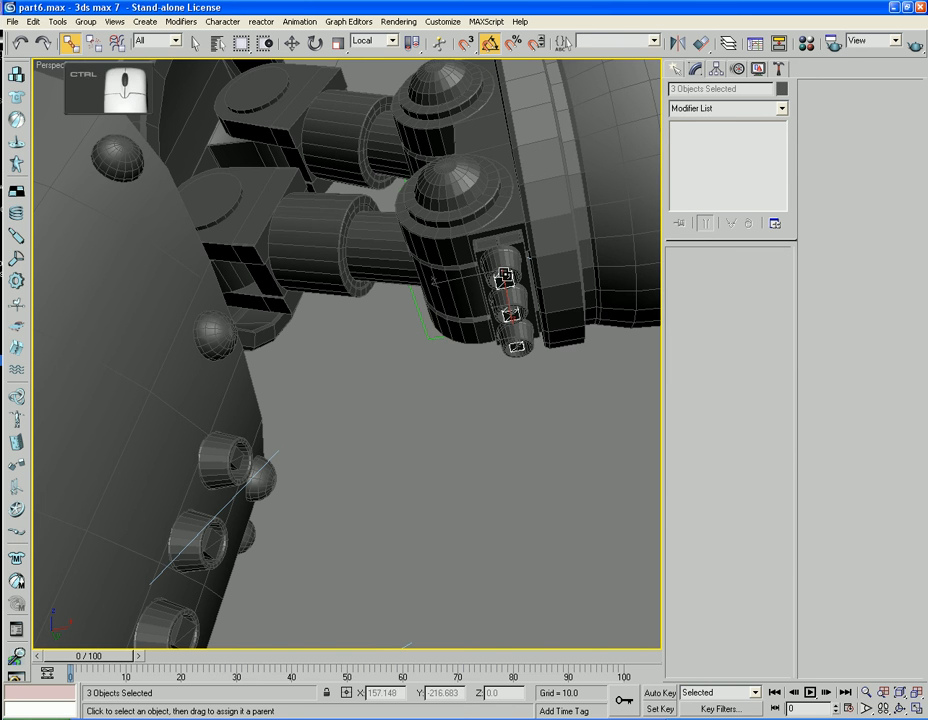
left_click_drag(503, 283, 462, 257)
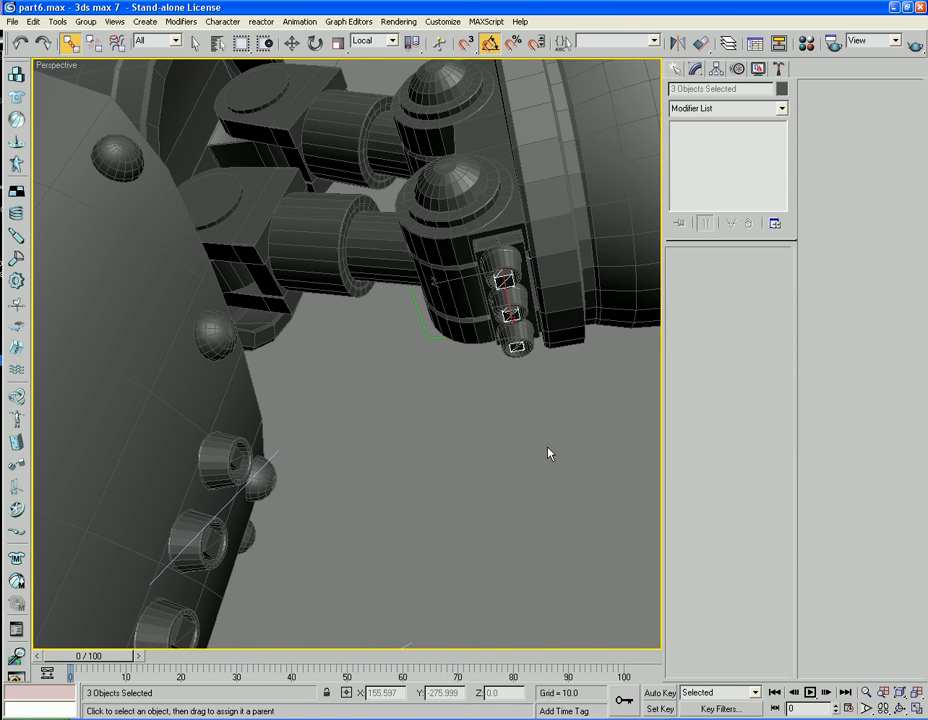
key("ctrl+z")
left_click_drag(504, 282, 510, 227)
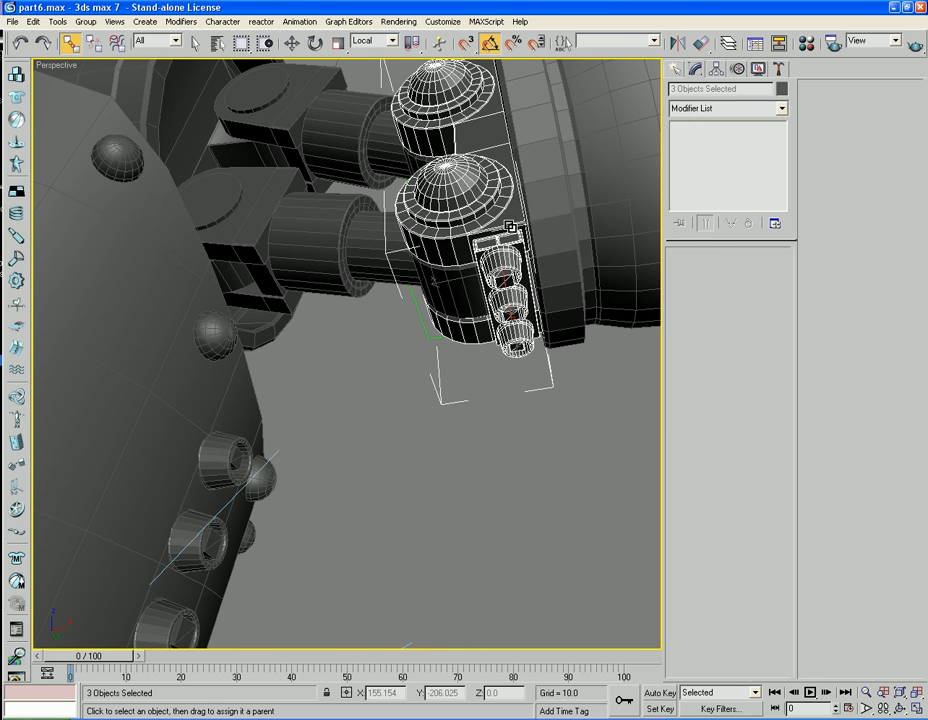
left_click(502, 498)
- Select the three anchor cubes in the other leg's hip sockets and link them to that side's hip joint part
middle_click_drag(543, 516, 298, 428, "alt")
scroll(561, 470, "down", 3)
scroll(307, 485, "down", 2)
scroll(267, 505, "down", 3)
scroll(267, 505, "up", 5)
scroll(298, 428, "up", 4)
middle_click_drag(348, 451, 361, 520)
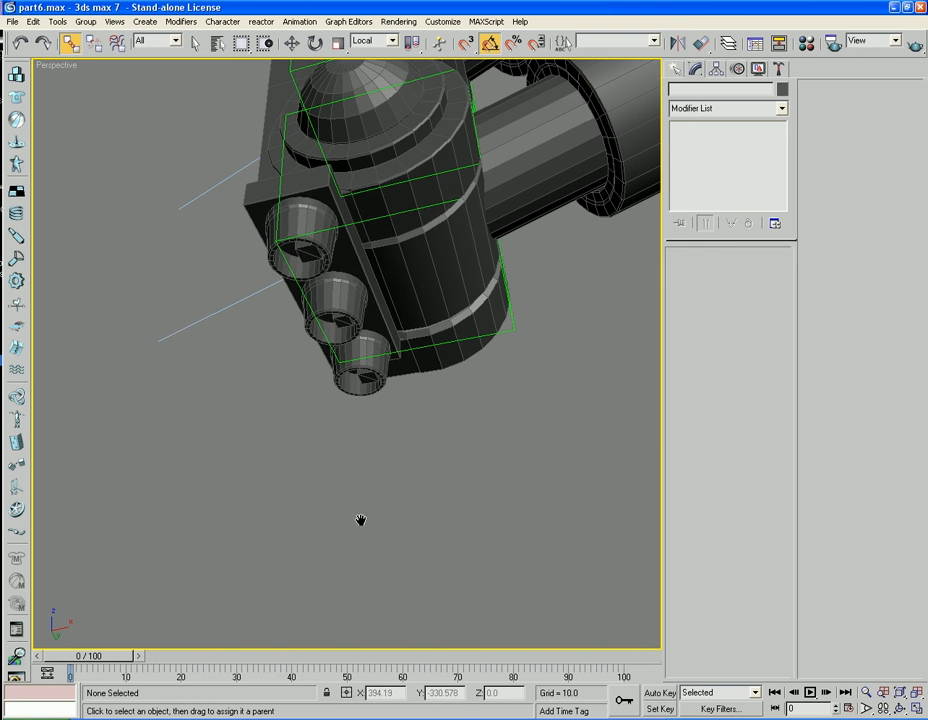
left_click(307, 250)
left_click(338, 322, "ctrl")
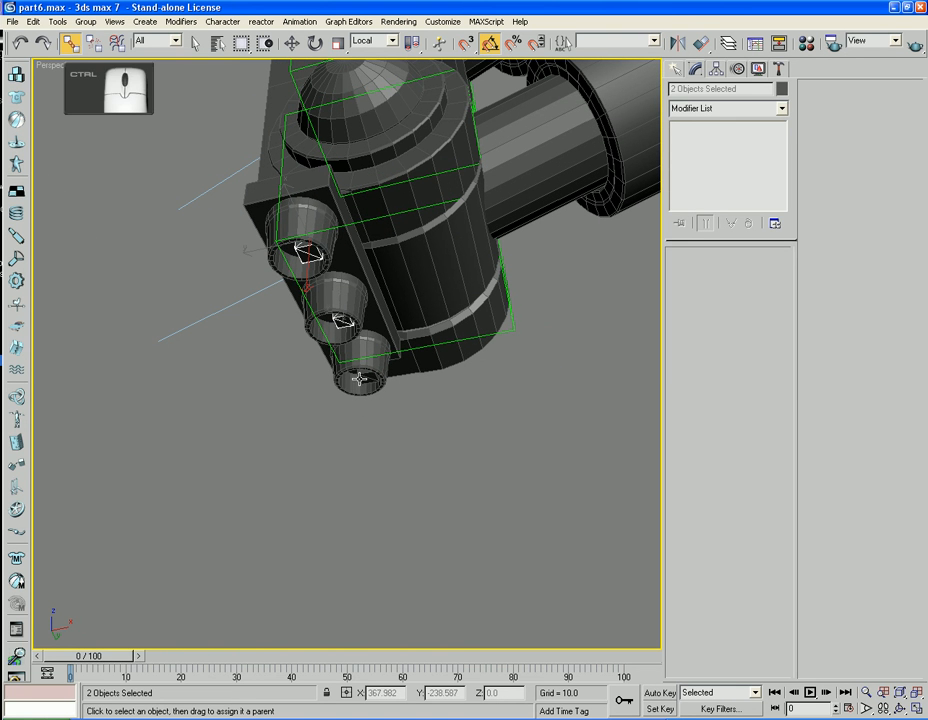
left_click(358, 379, "ctrl")
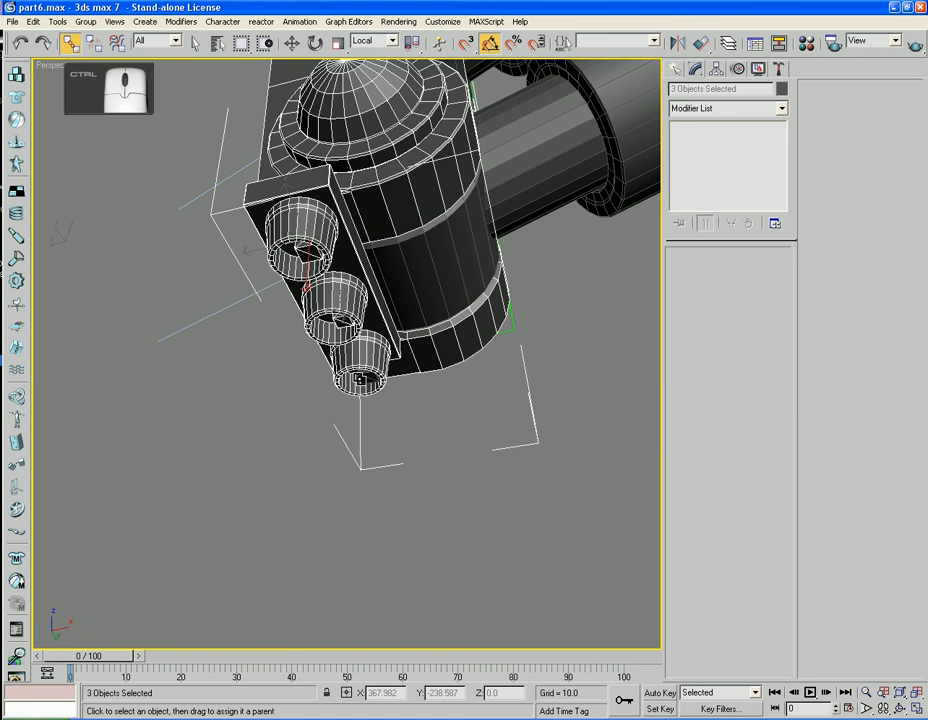
left_click(420, 369, "ctrl")
left_click(371, 377, "ctrl")
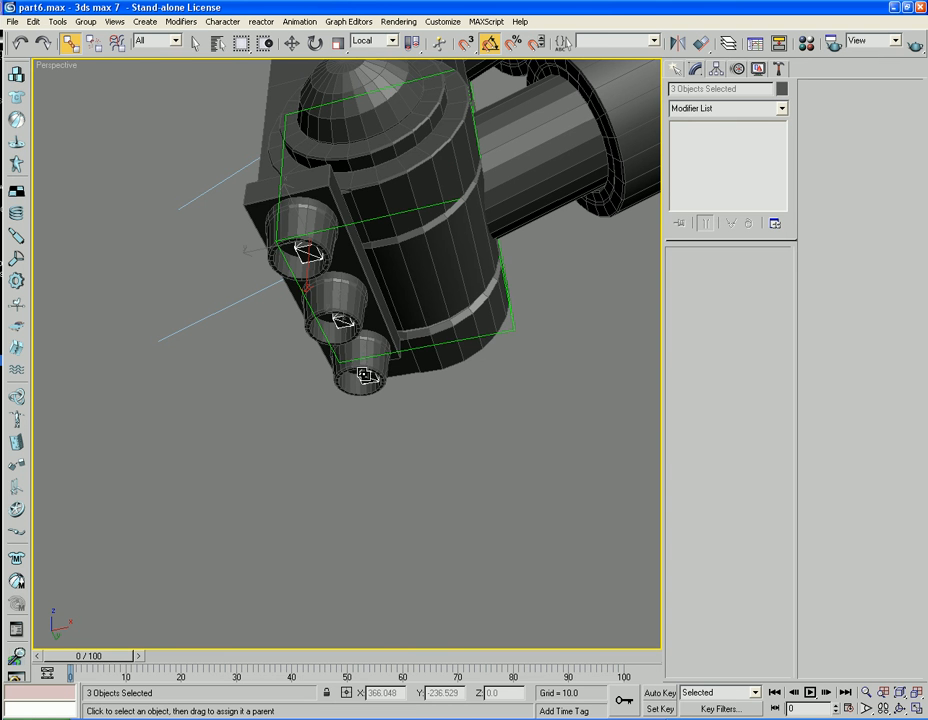
- Select the three anchor cubes in the other leg casing's sockets and link them to that leg casing as their parent
middle_click_drag(380, 312, 460, 380, "alt")
left_click(459, 385)
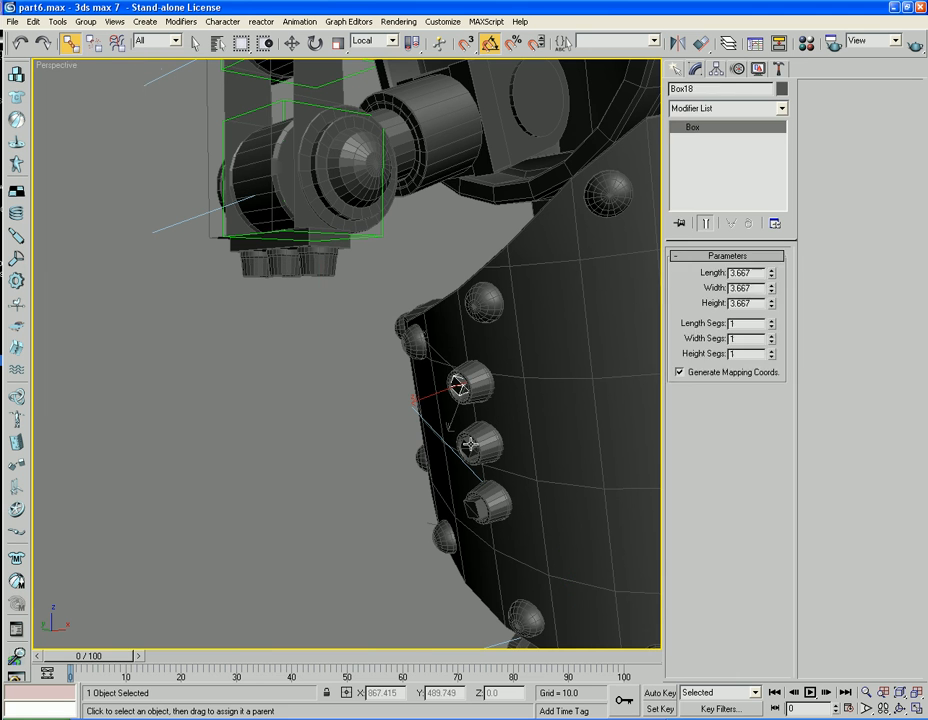
left_click(474, 443, "ctrl")
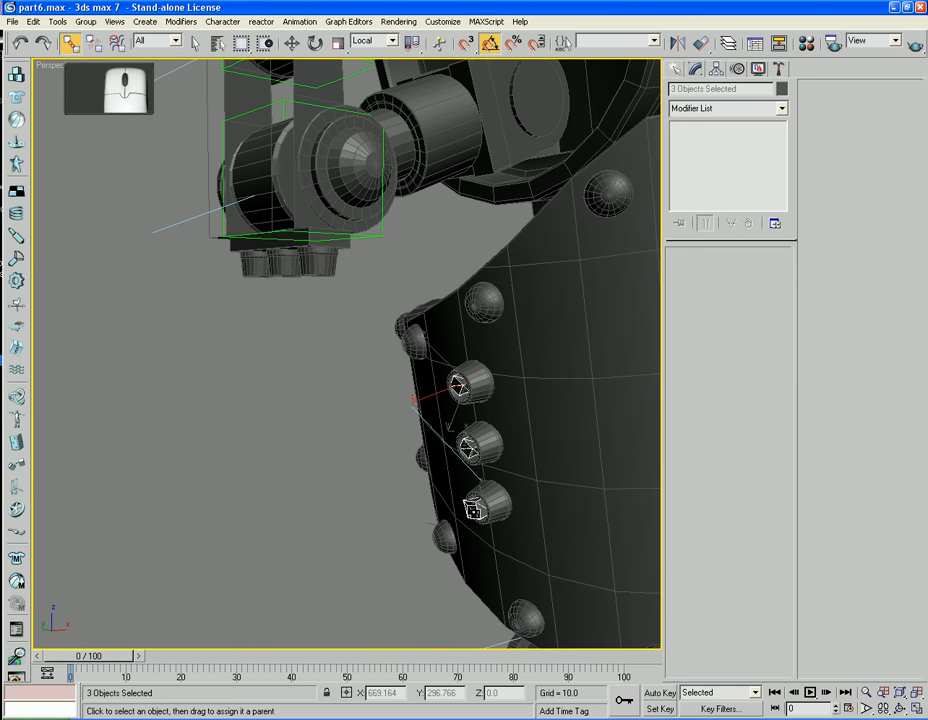
left_click_drag(474, 510, 539, 499)
left_click(348, 501)
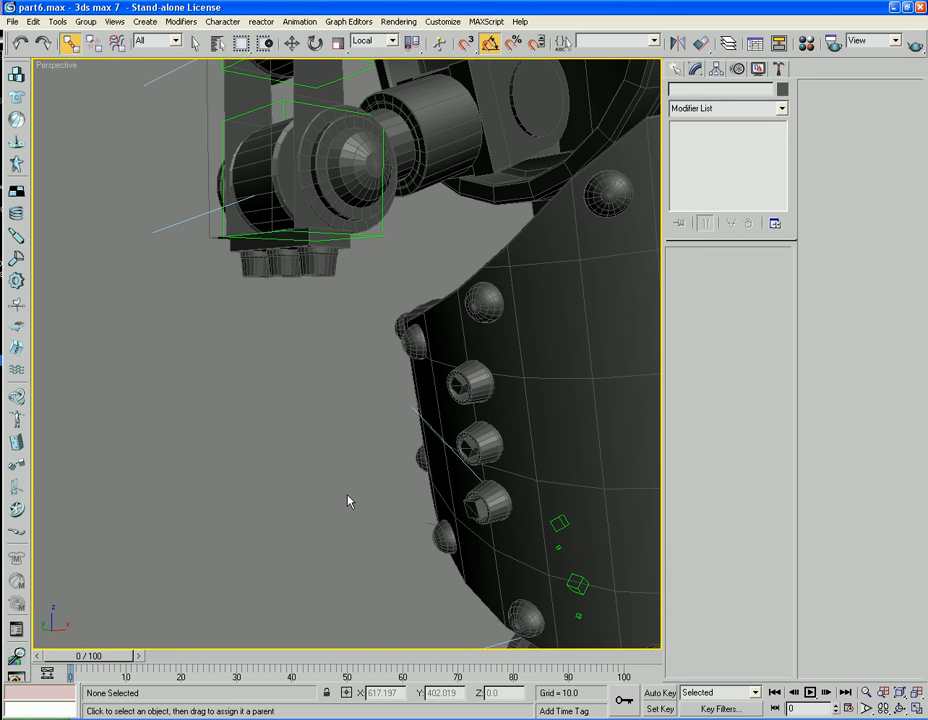
- Unhide all objects so the whole pelvis, legs and feet are shown
scroll(348, 501, "down", 5)
right_click(339, 489)
left_click(364, 434)
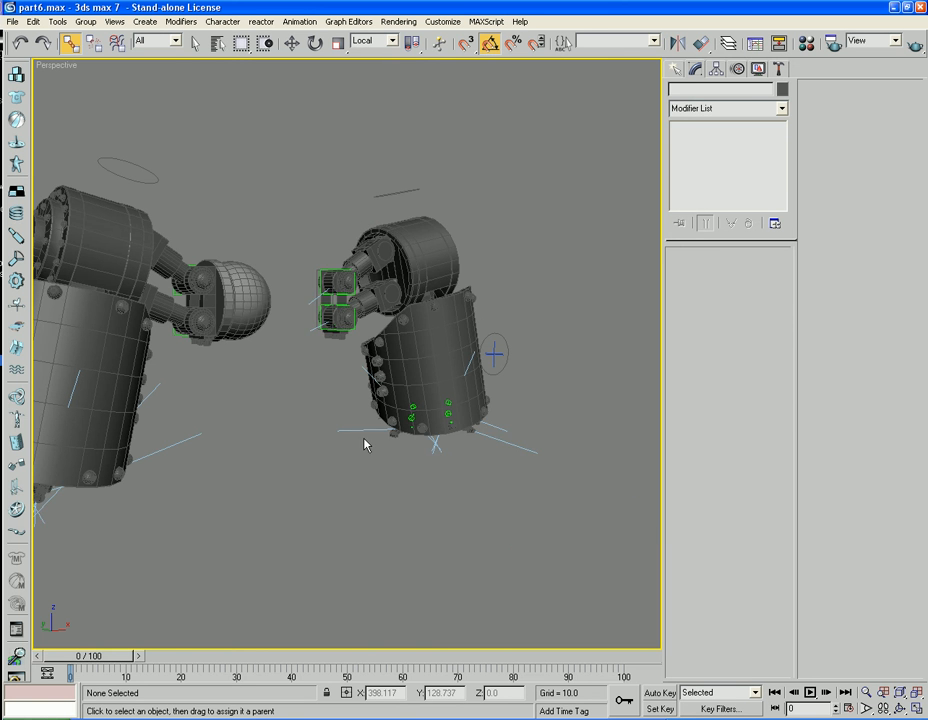
key("h")
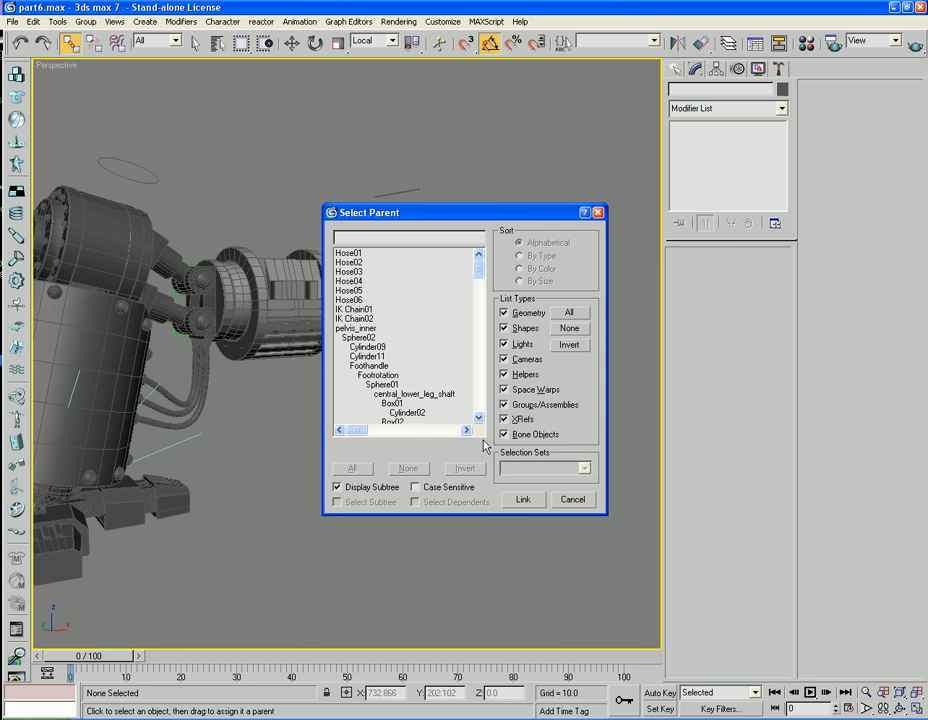
left_click(571, 500)
- Test the leg rig by moving IK Chain01 down and sideways, and undo the move
middle_click_drag(302, 491, 130, 418, "alt")
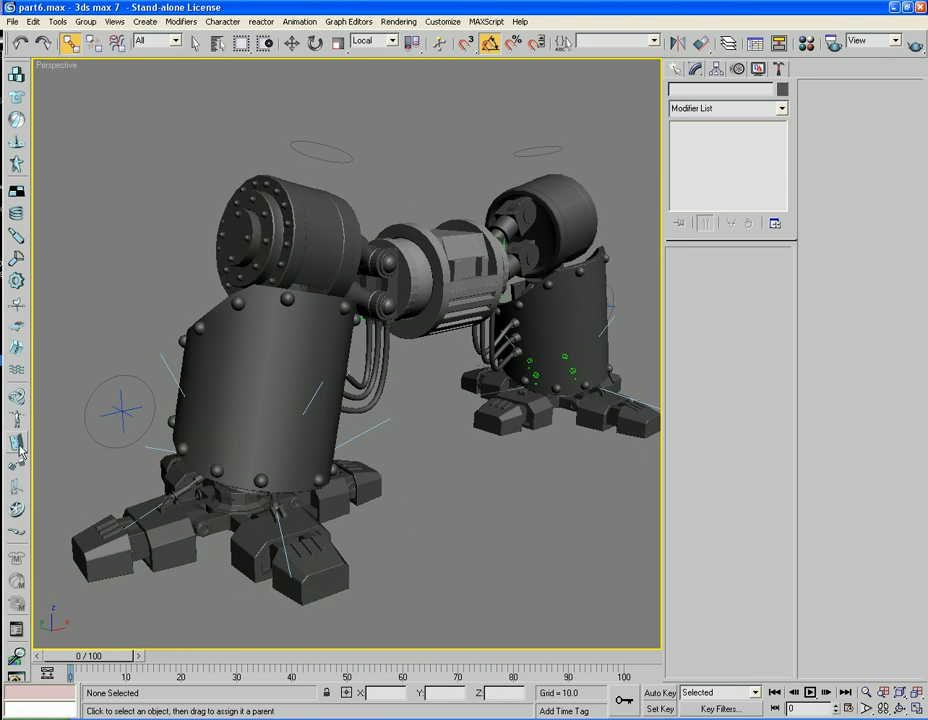
left_click(121, 412)
key("w")
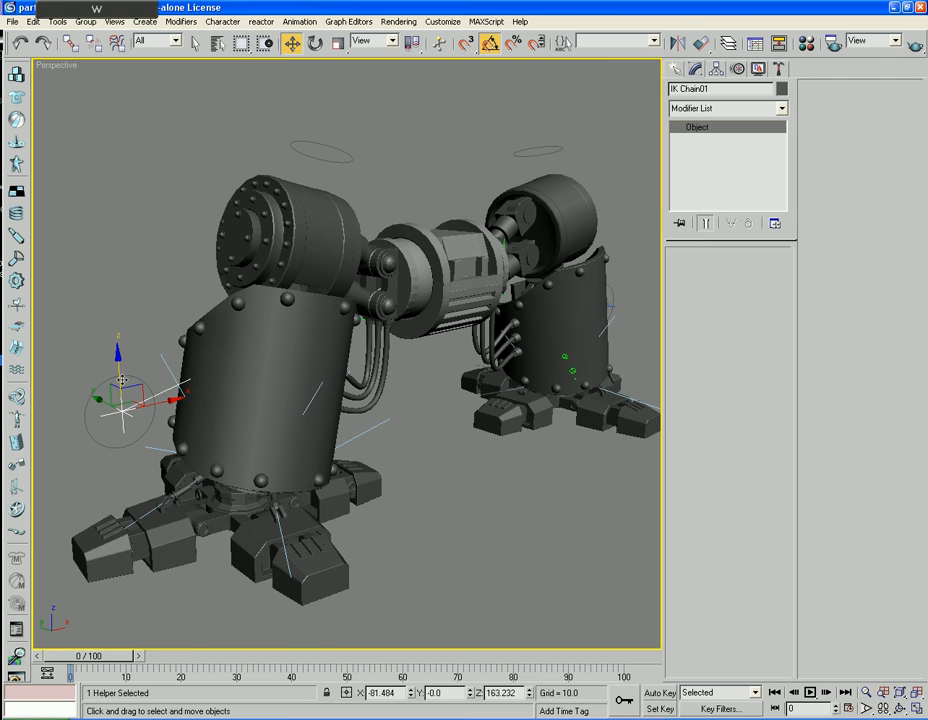
left_click_drag(121, 412, 97, 510)
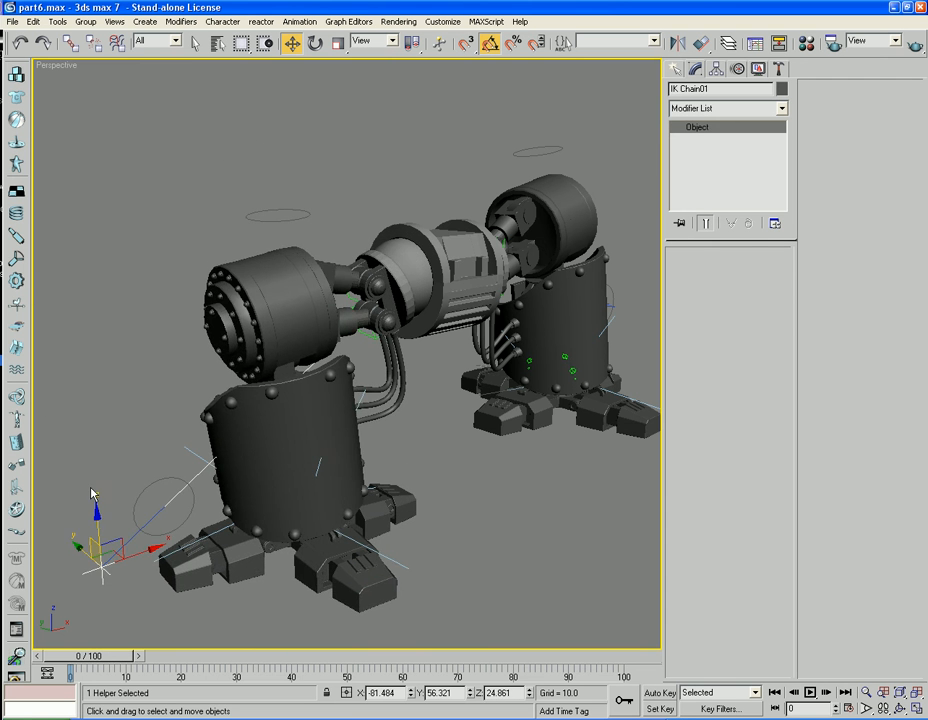
key("ctrl+z")
key("ctrl+z")
- Test the hoses by moving pelvis_inner, and undo the move
middle_click_drag(378, 523, 434, 369, "alt")
left_click(415, 288)
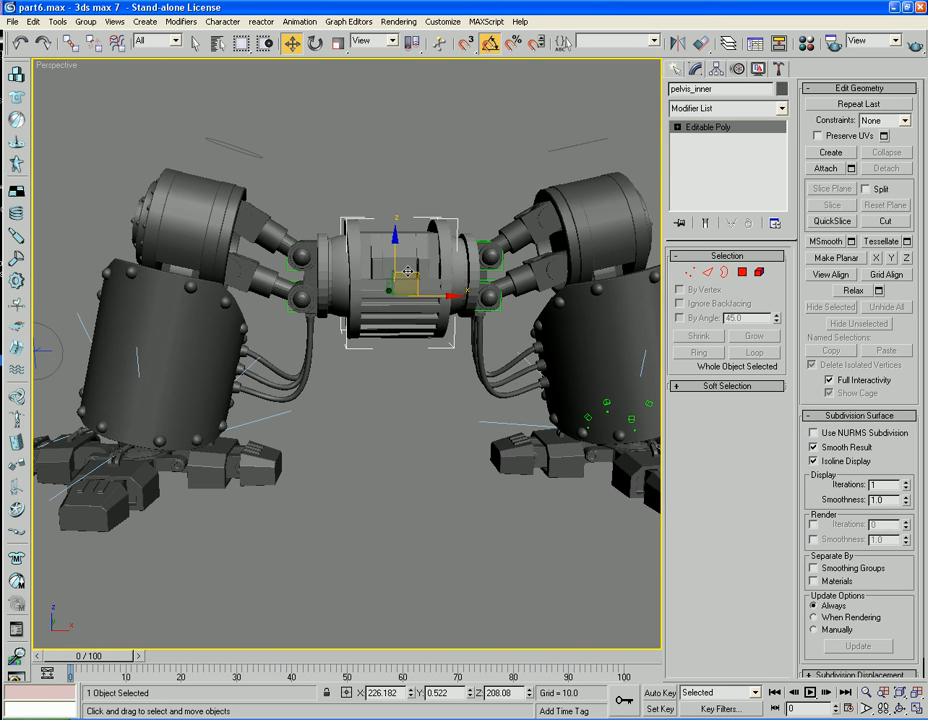
left_click_drag(392, 248, 365, 192)
key("ctrl+z")
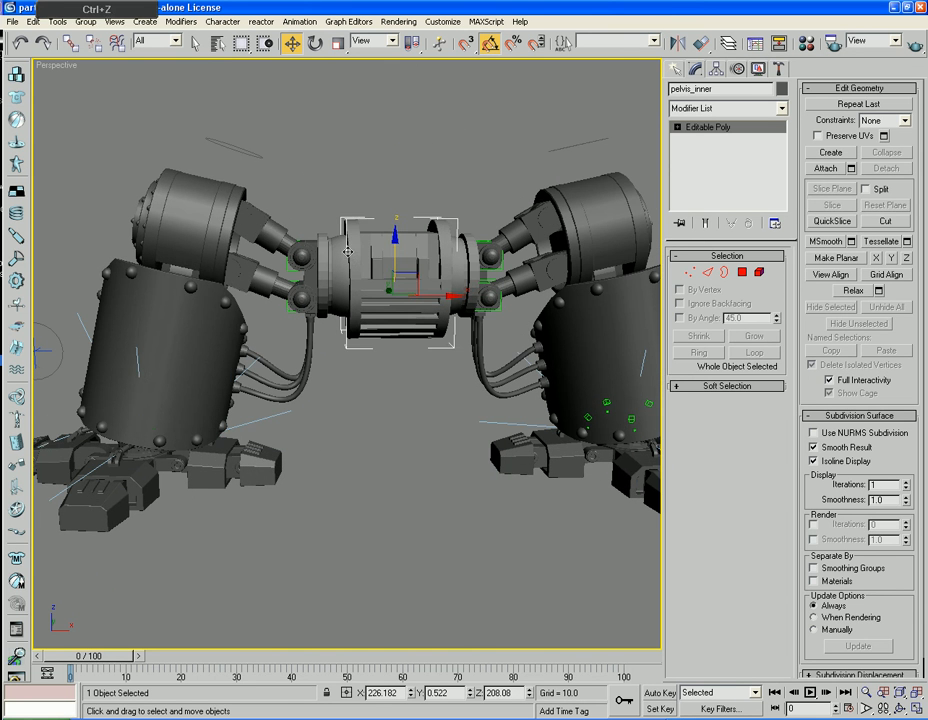
- Test the Footrotation circle above the leg by rotating it about its local Z axis, and undo the rotation
left_click(196, 325)
left_click(230, 152)
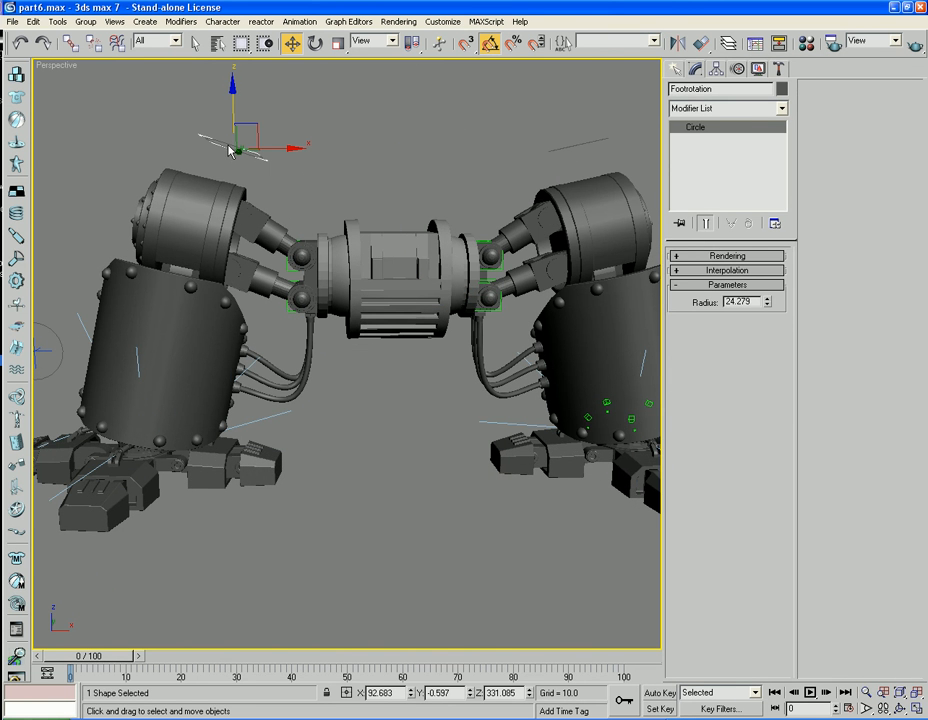
key("e")
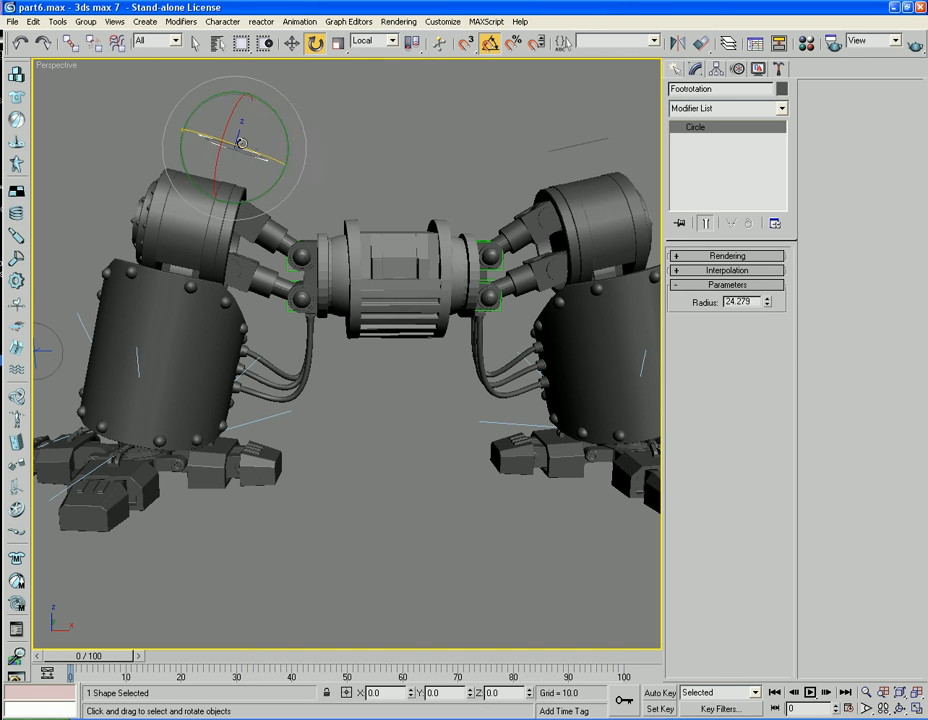
left_click_drag(217, 138, 168, 129)
key("ctrl+z")
- Try rotating Sphere02 at the side of the pelvis about its local Y axis, and undo the rotation
left_click(373, 441)
key("z")
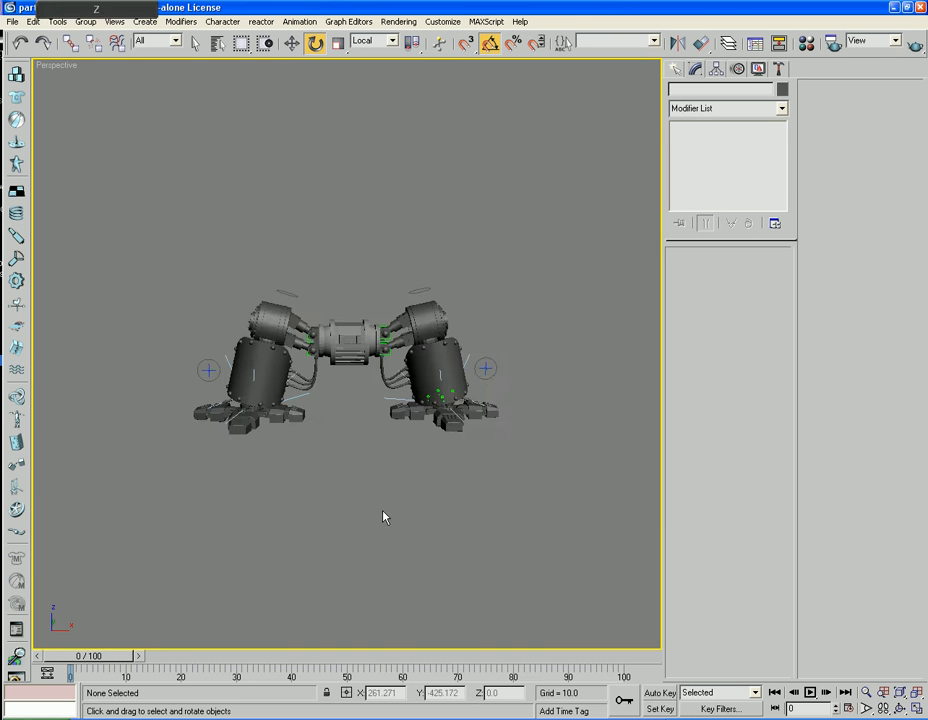
middle_click_drag(377, 485, 420, 489, "alt")
scroll(385, 474, "up", 5)
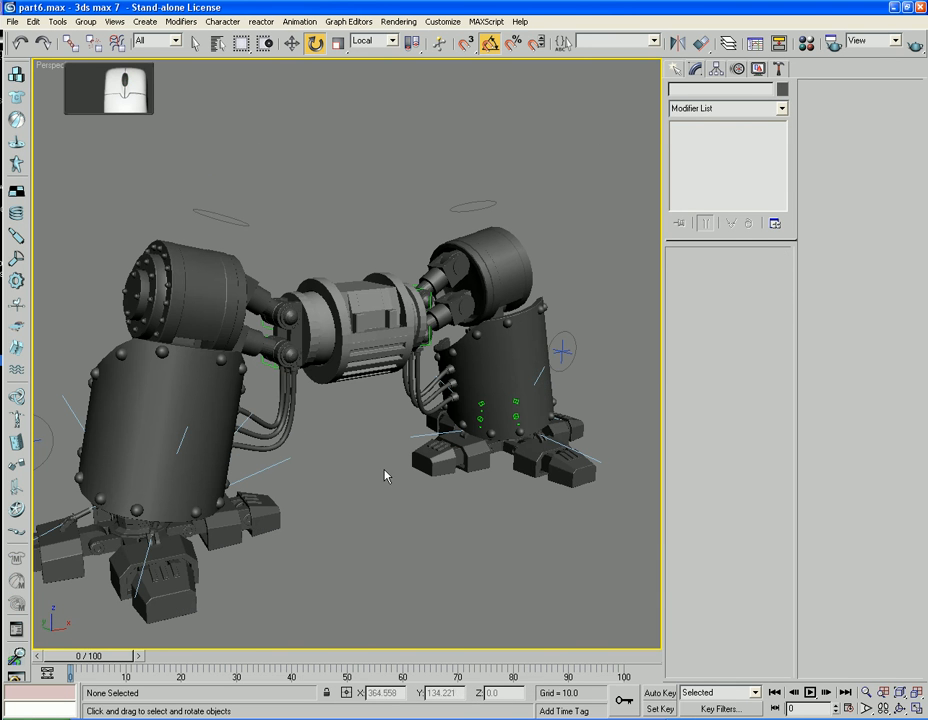
left_click(330, 338)
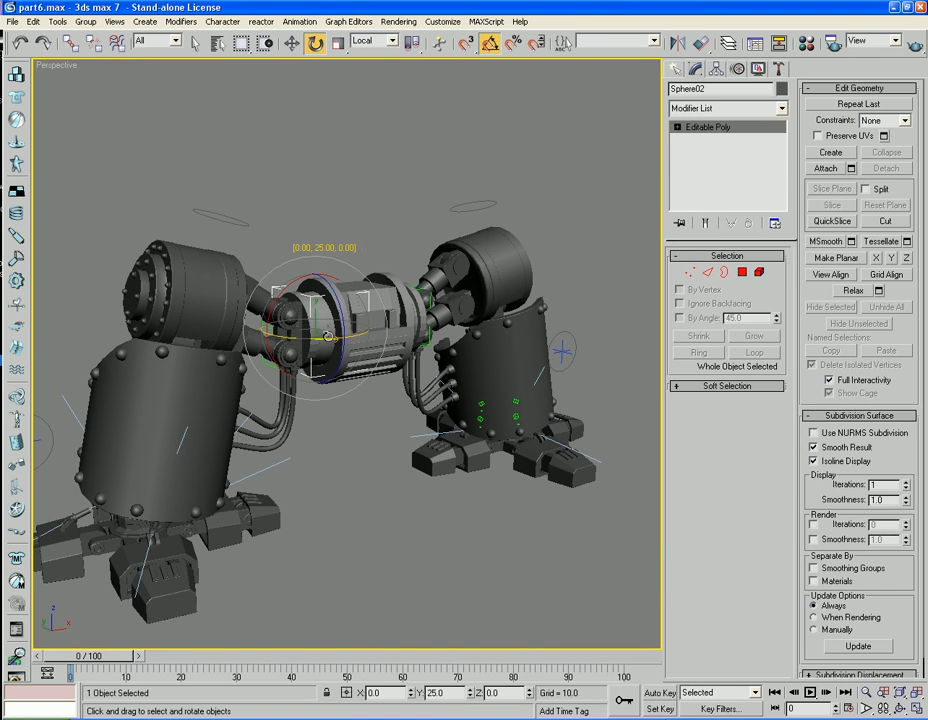
left_click_drag(330, 338, 290, 332)
key("ctrl+z")
key("ctrl+z")
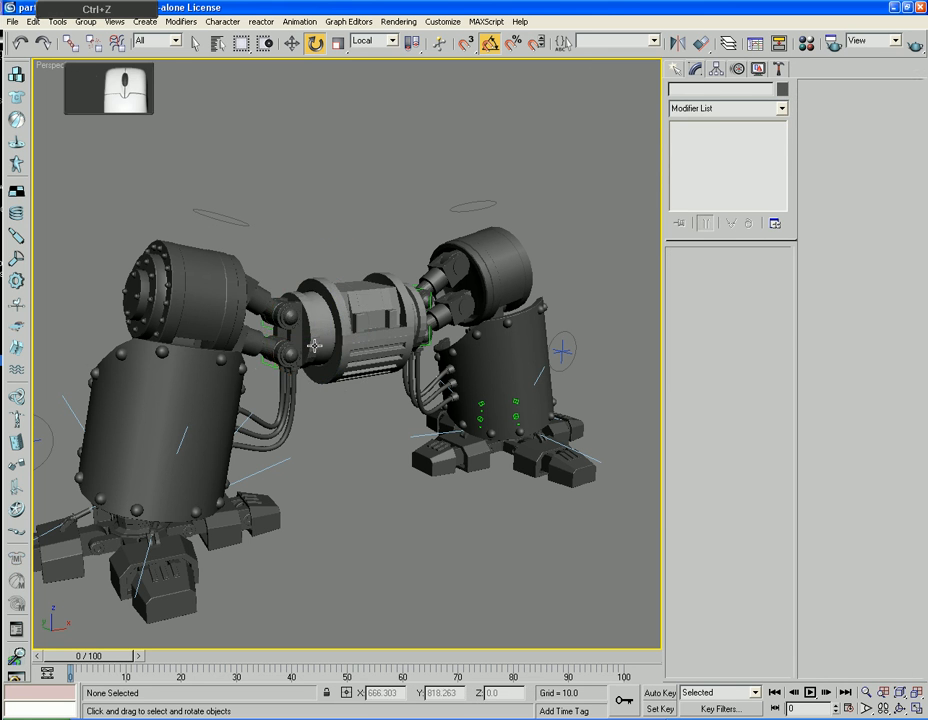
left_click(315, 340)
key("ctrl+z")
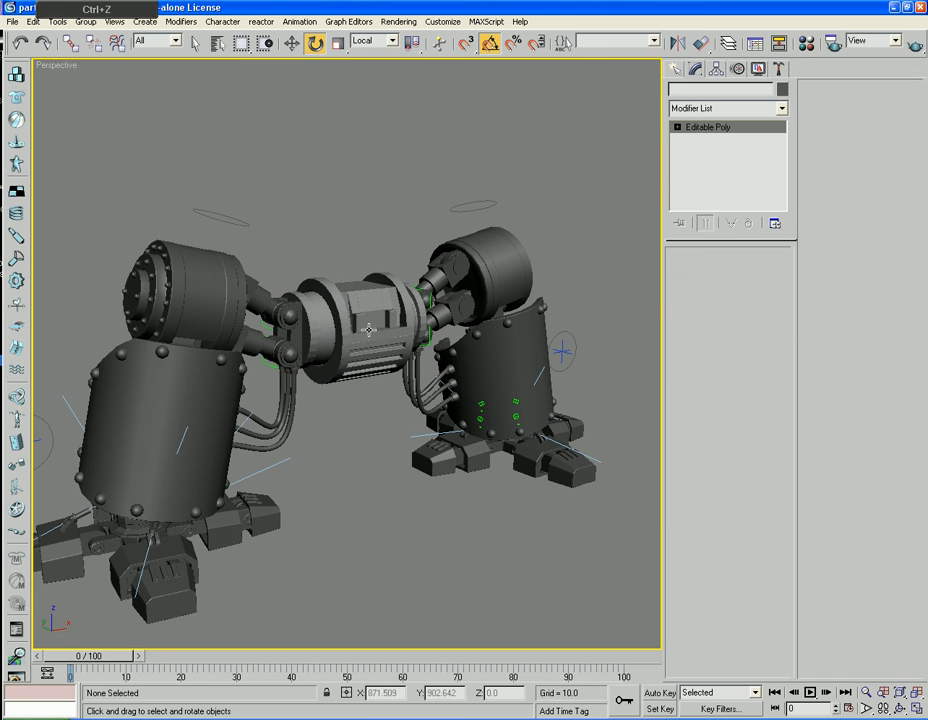
- Test the pelvis by rotating pelvis_inner, and undo the rotation
left_click(369, 329)
mouse_move(349, 353)
left_mouse_down()
mouse_move(400, 355)
mouse_move(335, 349)
left_mouse_up()
key("ctrl+z")
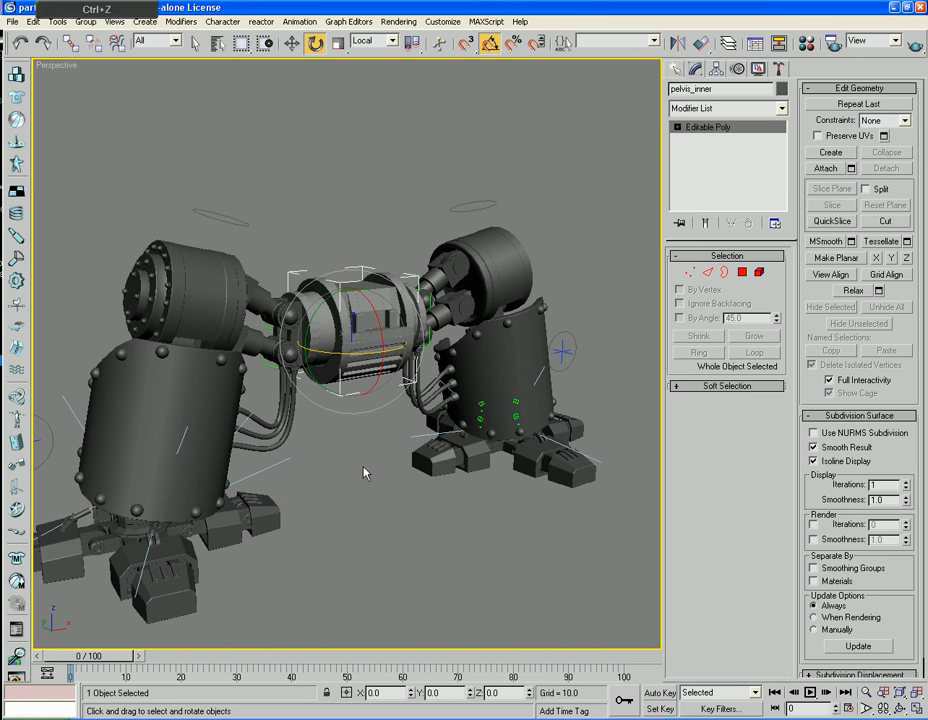